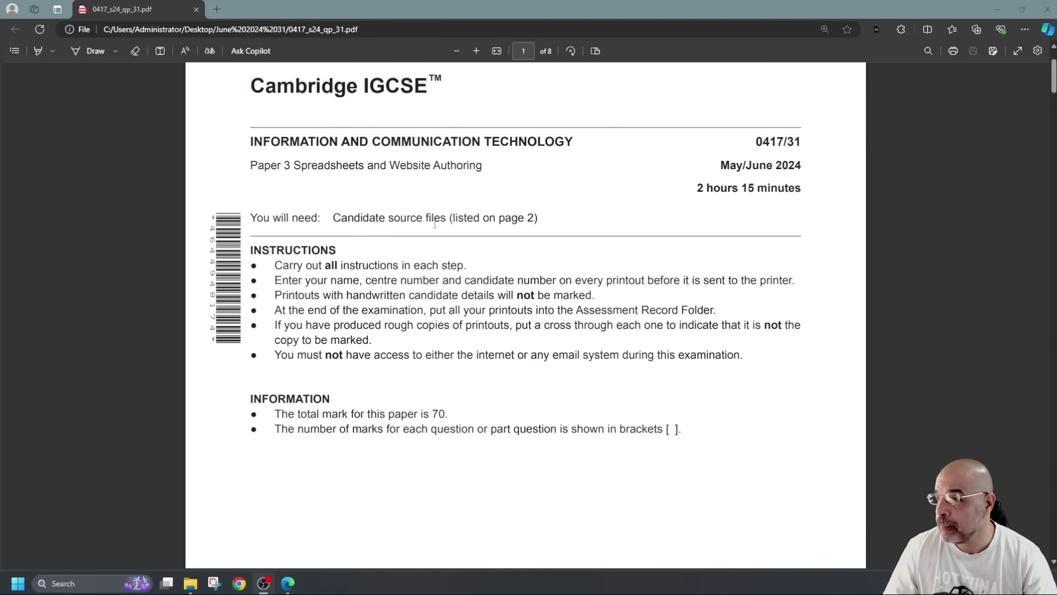
Copy the j2431evidence_ prefix from the Task 1 instructions on page 2 of the exam paper
{"action": "scroll", "coordinate": [473, 249], "scroll_direction": "down", "scroll_amount": 10}
{"action": "scroll", "coordinate": [471, 249], "scroll_direction": "down", "scroll_amount": 1}
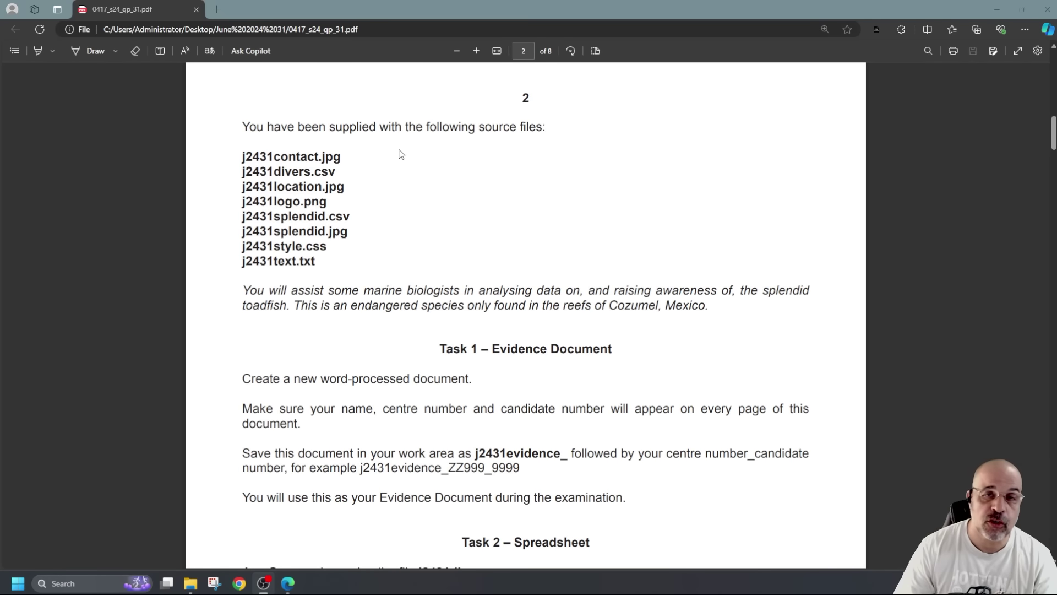
{"action": "scroll", "coordinate": [416, 223], "scroll_direction": "down", "scroll_amount": 1}
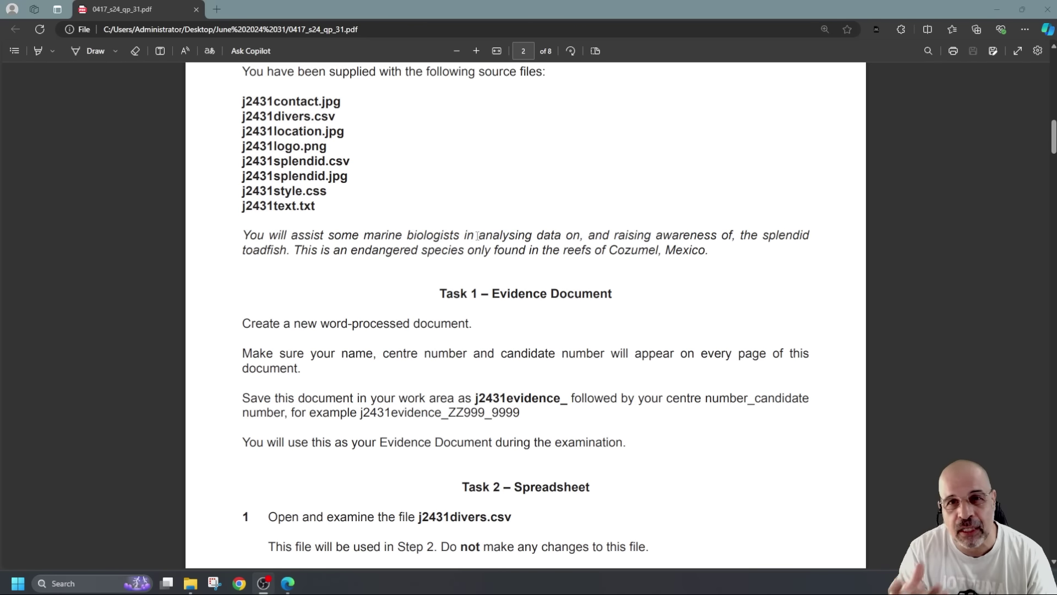
{"action": "scroll", "coordinate": [440, 303], "scroll_direction": "down", "scroll_amount": 3}
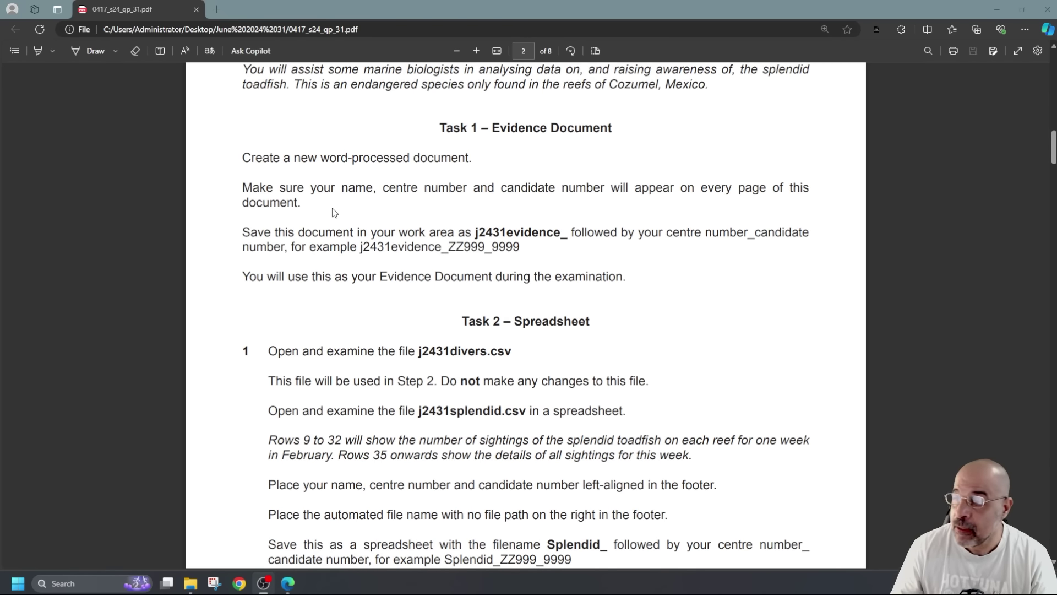
{"action": "left_click_drag", "start_coordinate": [475, 233], "coordinate": [569, 236]}
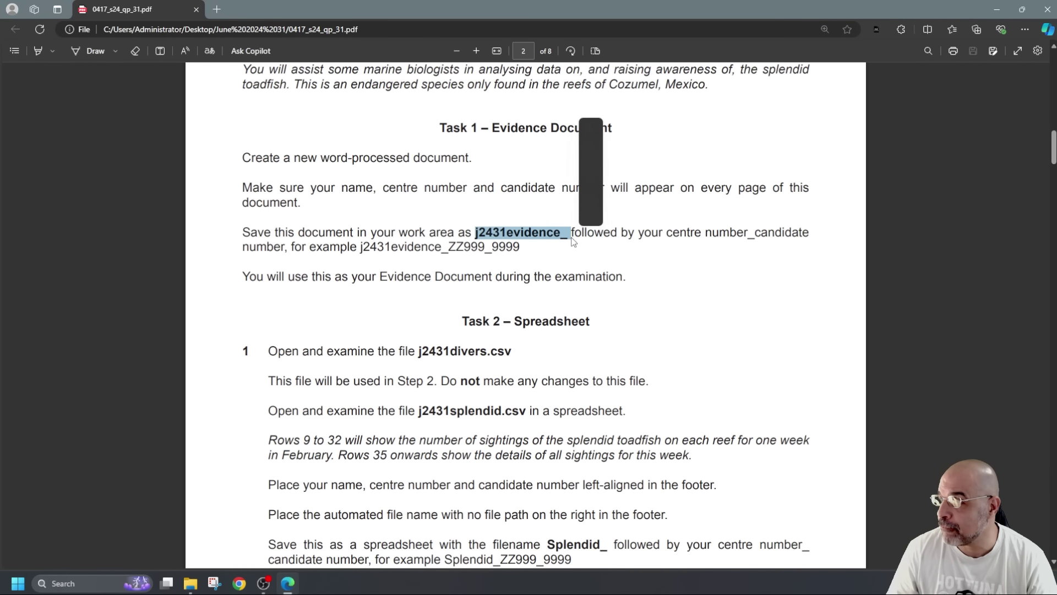
{"action": "key", "text": "ctrl+c"}
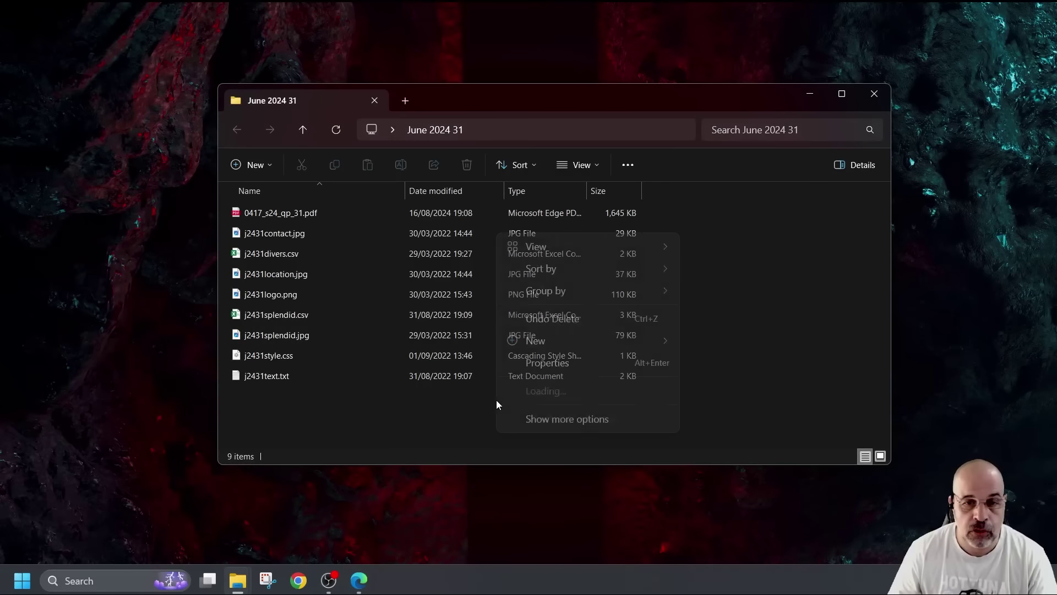
Create and open a new Word document named j2431evidence_ plus the centre and candidate numbers
{"action": "right_click", "coordinate": [496, 400]}
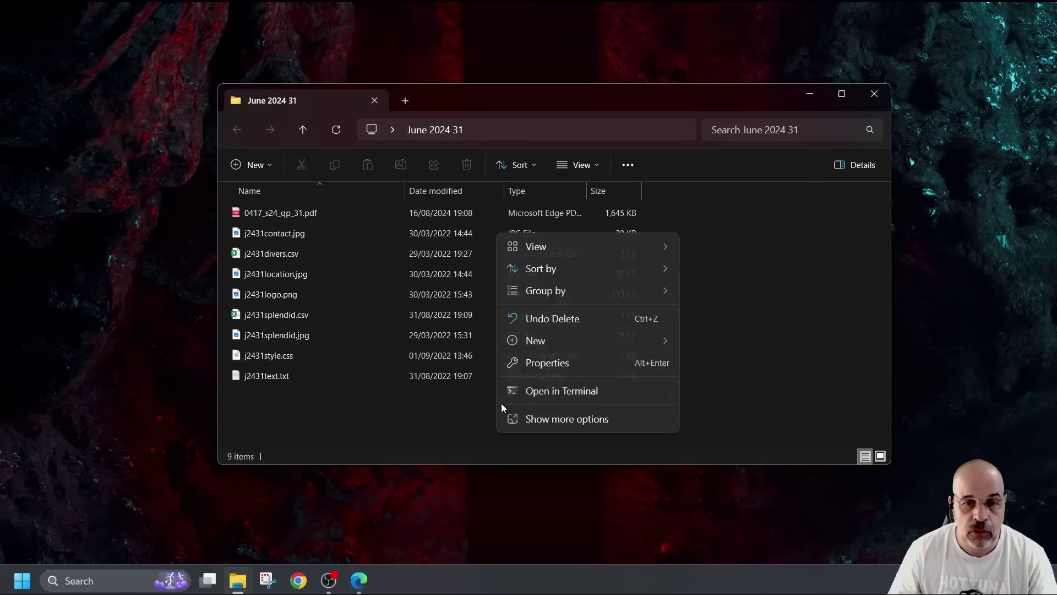
{"action": "mouse_move", "coordinate": [609, 338]}
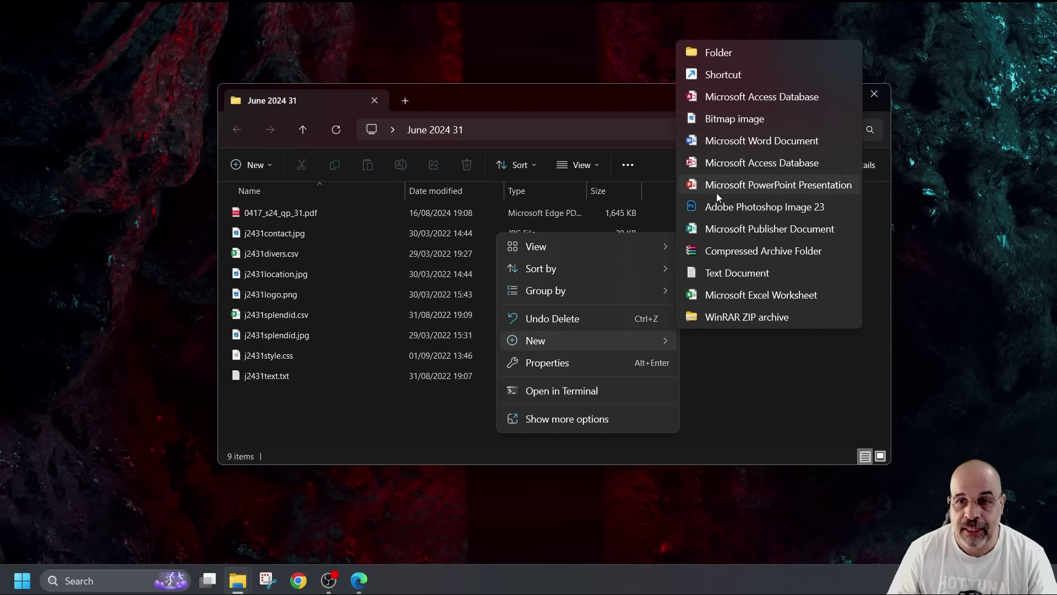
{"action": "left_click", "coordinate": [710, 140]}
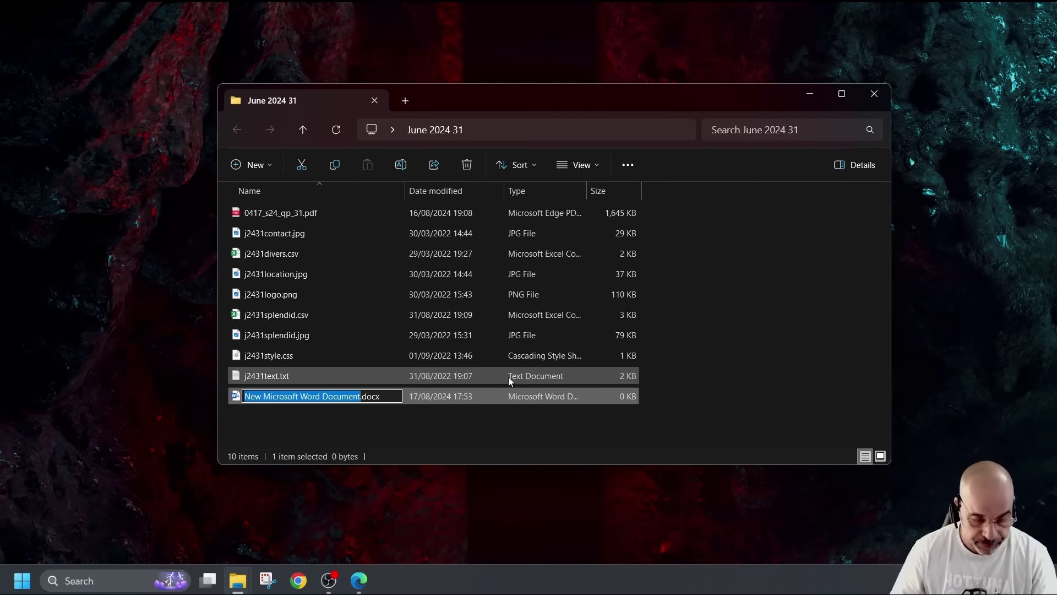
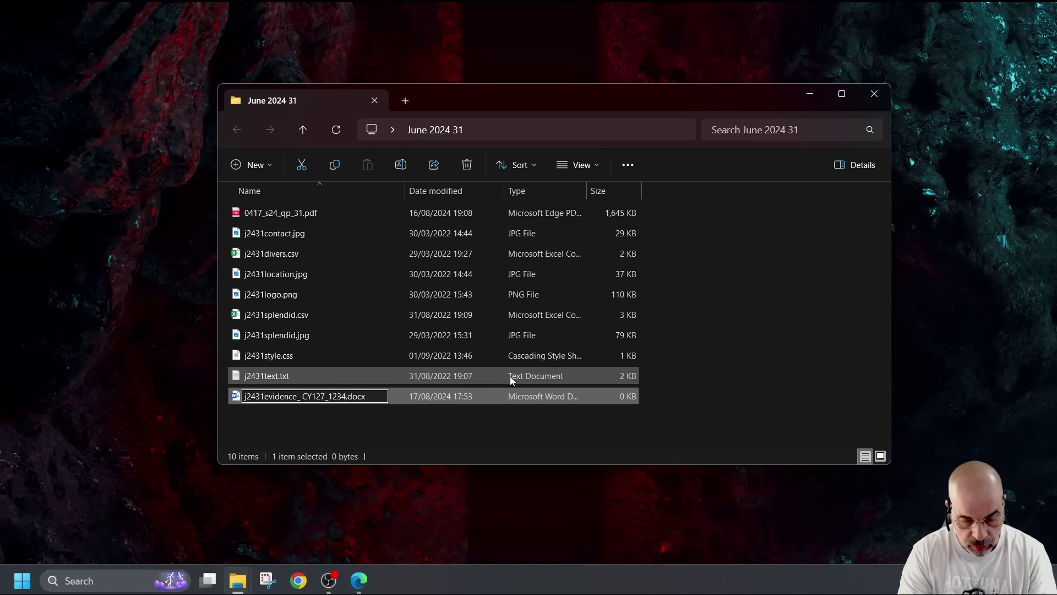
{"action": "key", "text": "Return"}
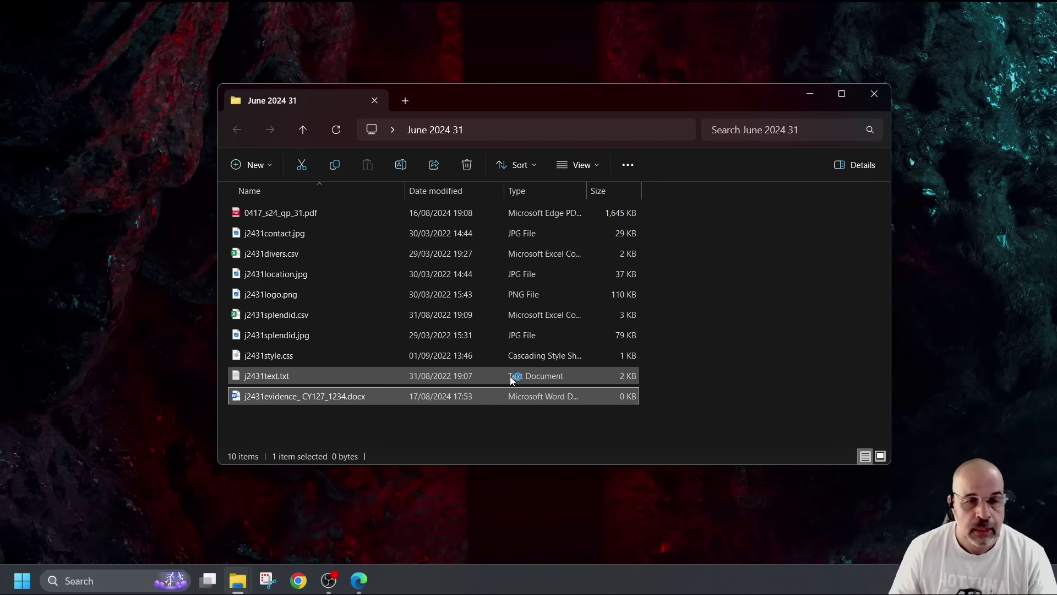
{"action": "key", "text": "Return"}
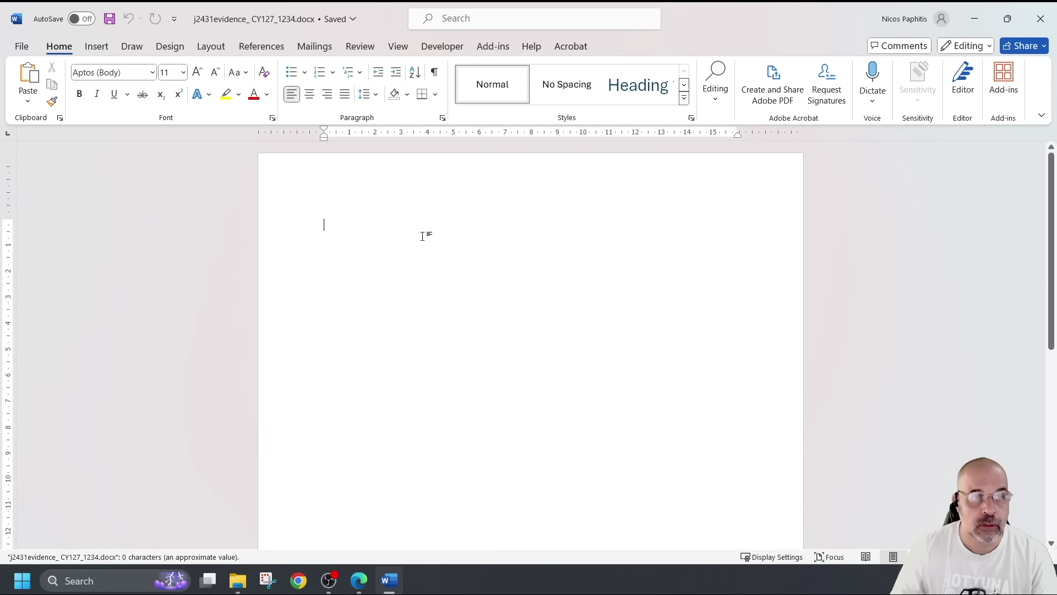
Put the candidate's name, centre number and candidate number in the header, save, and minimise Word
{"action": "double_click", "coordinate": [326, 175]}
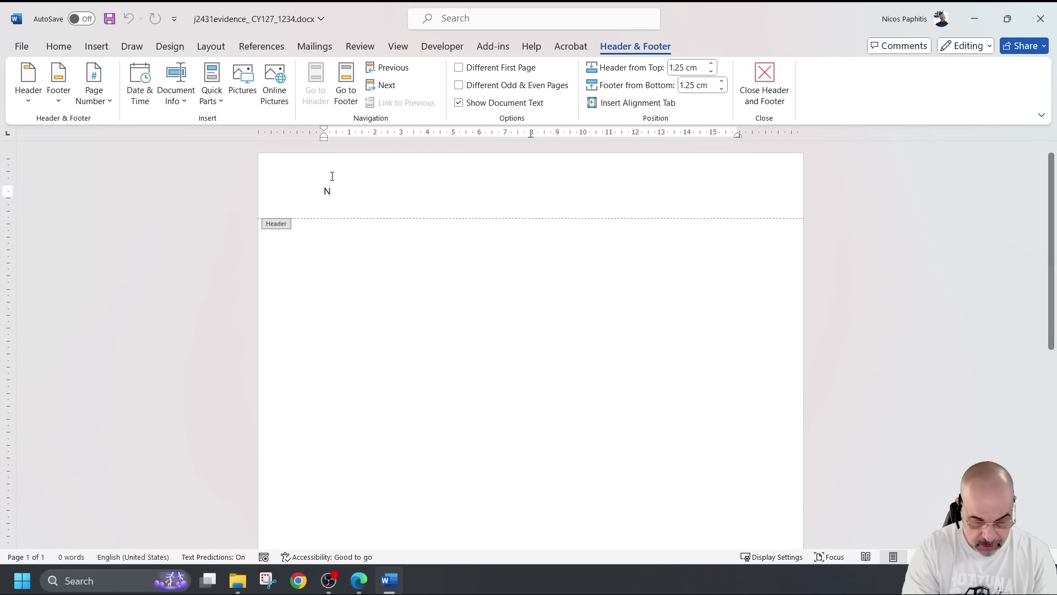
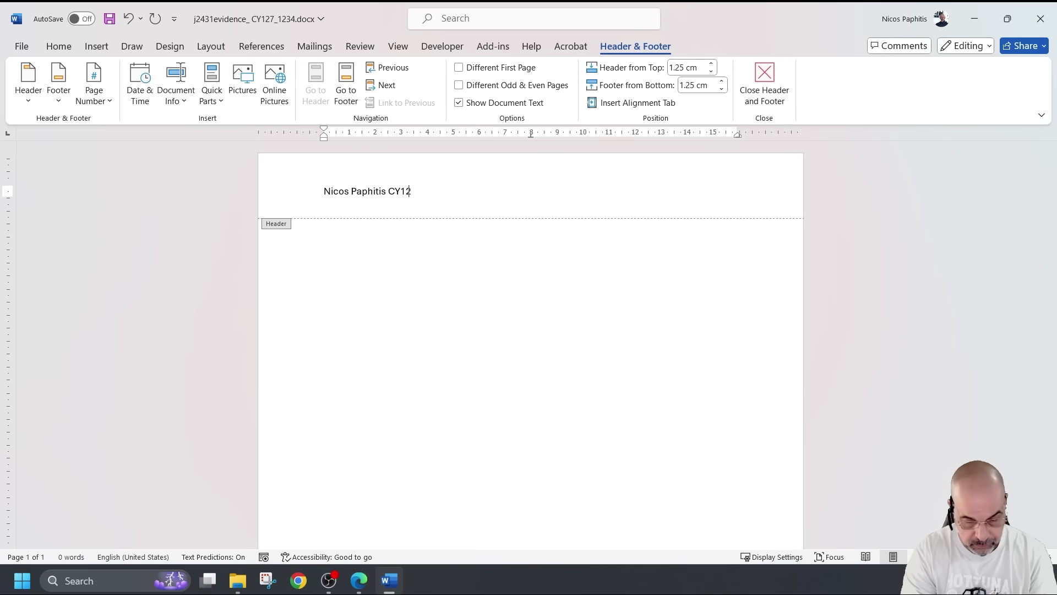
{"action": "type", "text": "7 1234"}
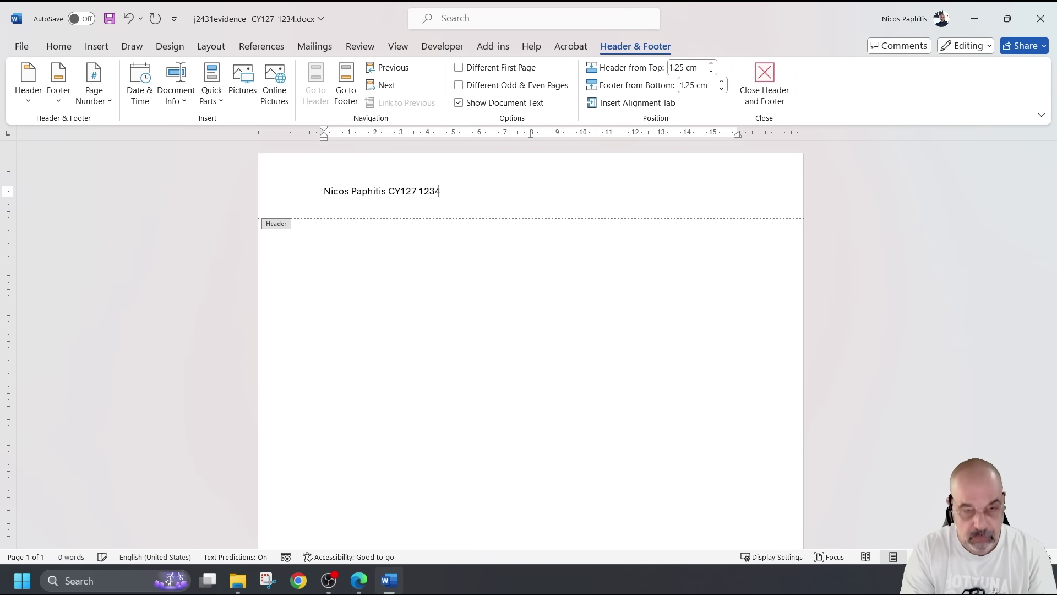
{"action": "double_click", "coordinate": [432, 267]}
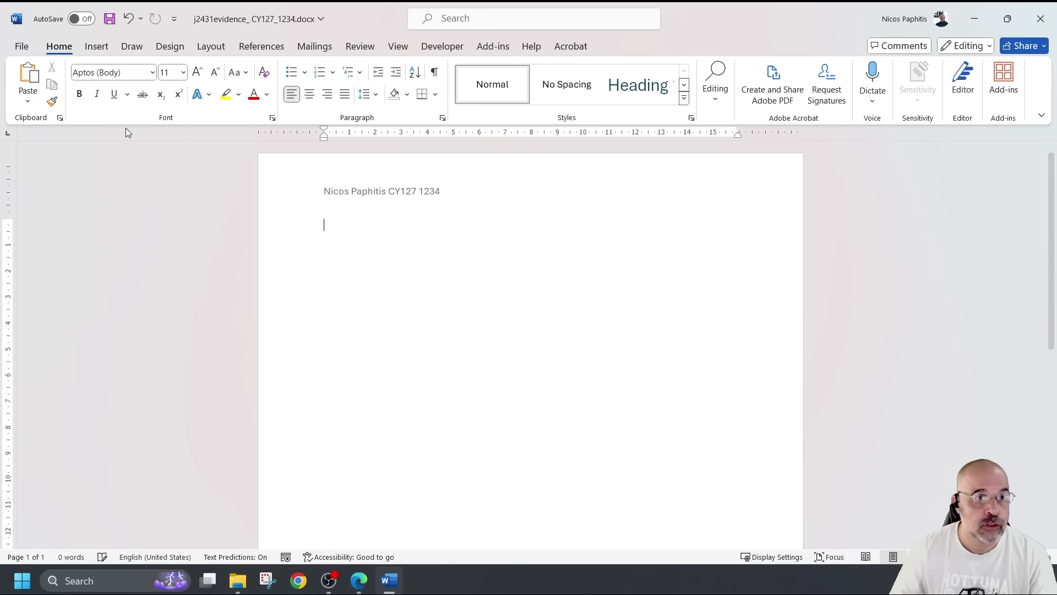
{"action": "left_click", "coordinate": [109, 18]}
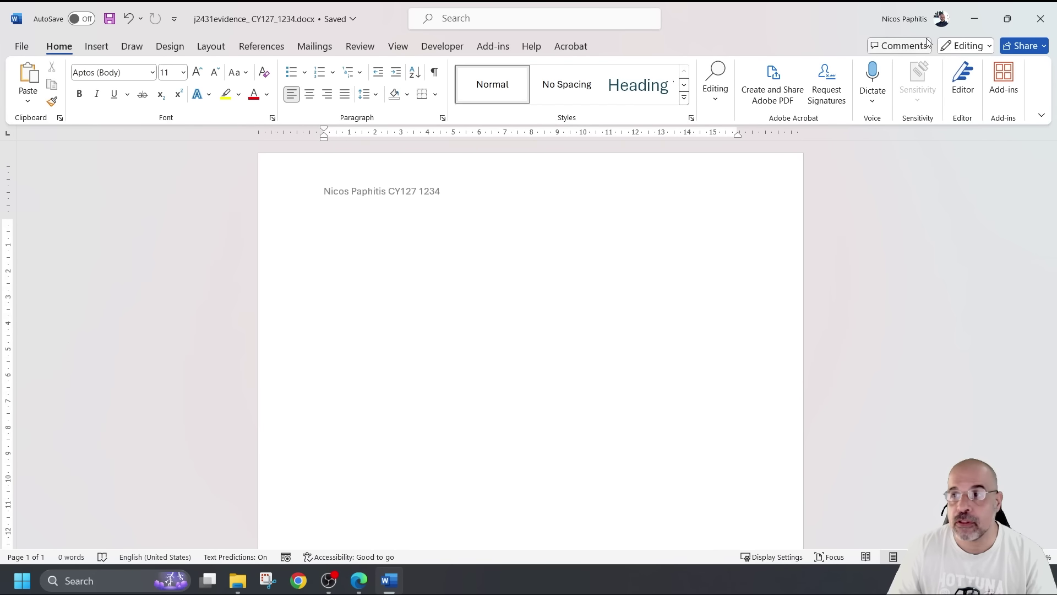
{"action": "left_click", "coordinate": [975, 19]}
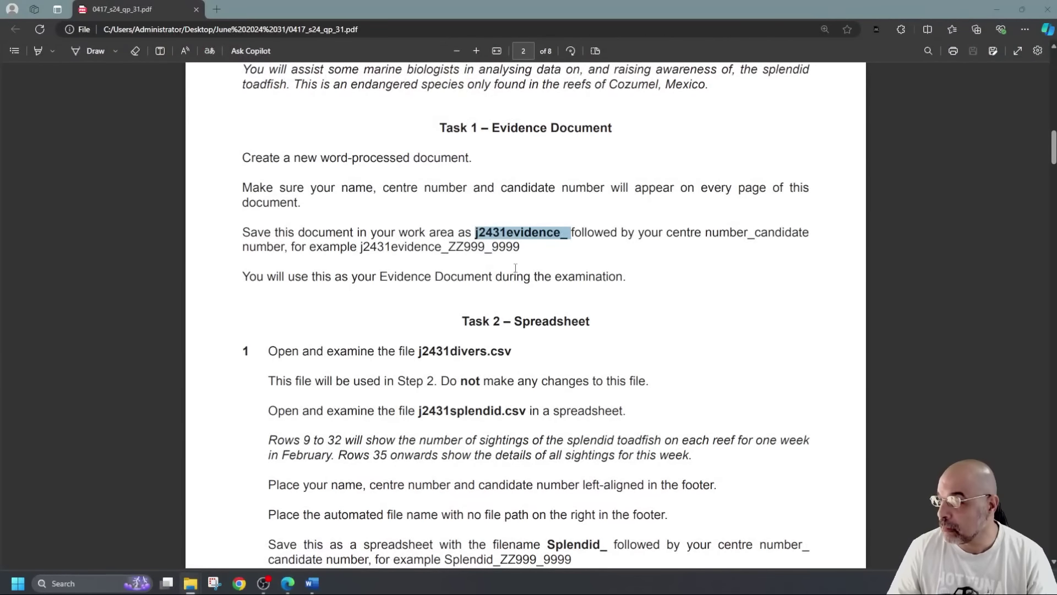
Scroll to Task 2 step 1 and pick out the j2431divers.csv name and the do-not-change warning
{"action": "scroll", "coordinate": [515, 268], "scroll_direction": "down", "scroll_amount": 1}
{"action": "scroll", "coordinate": [515, 268], "scroll_direction": "down", "scroll_amount": 2}
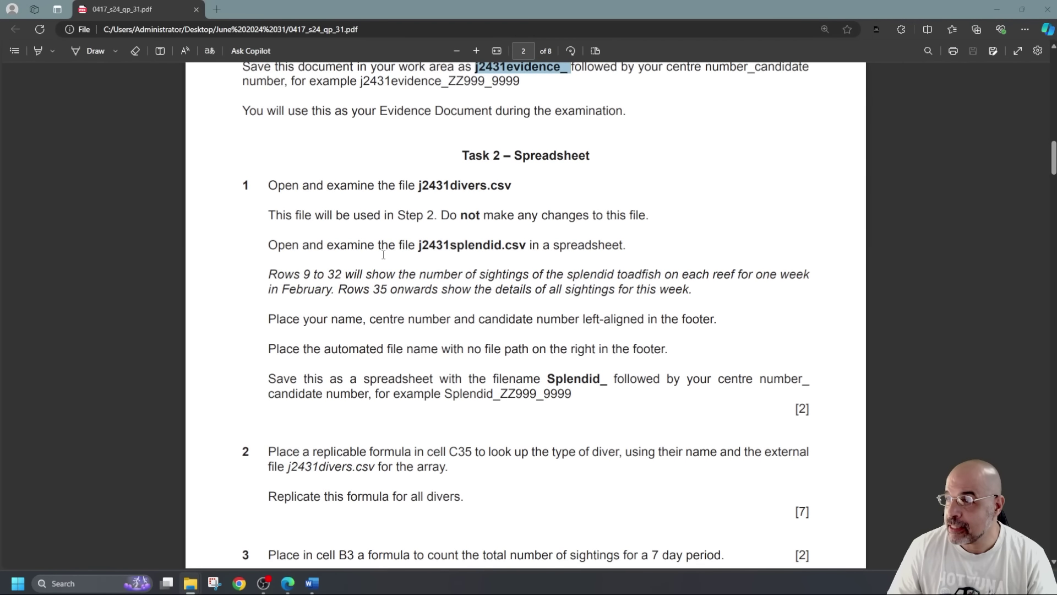
{"action": "left_click_drag", "start_coordinate": [420, 185], "coordinate": [504, 186]}
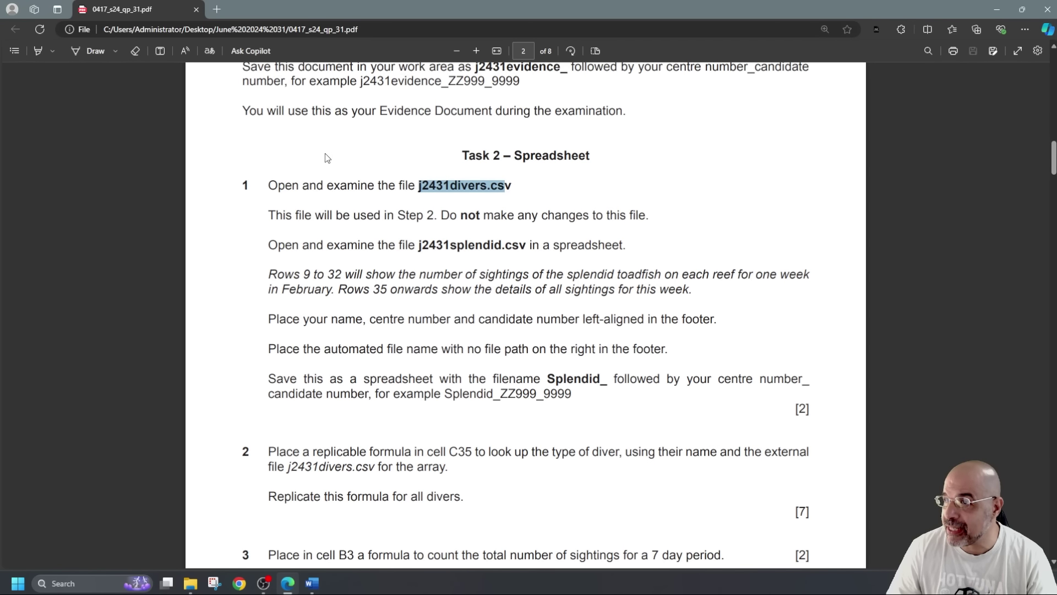
{"action": "left_click", "coordinate": [473, 188]}
{"action": "left_click_drag", "start_coordinate": [442, 215], "coordinate": [549, 216]}
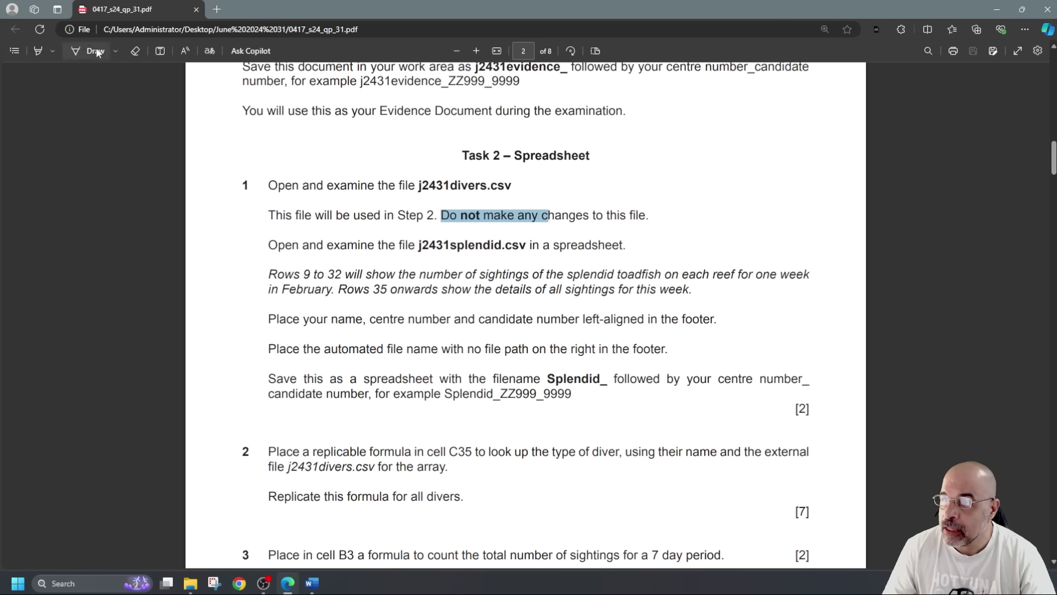
Highlight 'sightings' and 'one week in February' in yellow, then turn highlighting off
{"action": "left_click", "coordinate": [38, 51]}
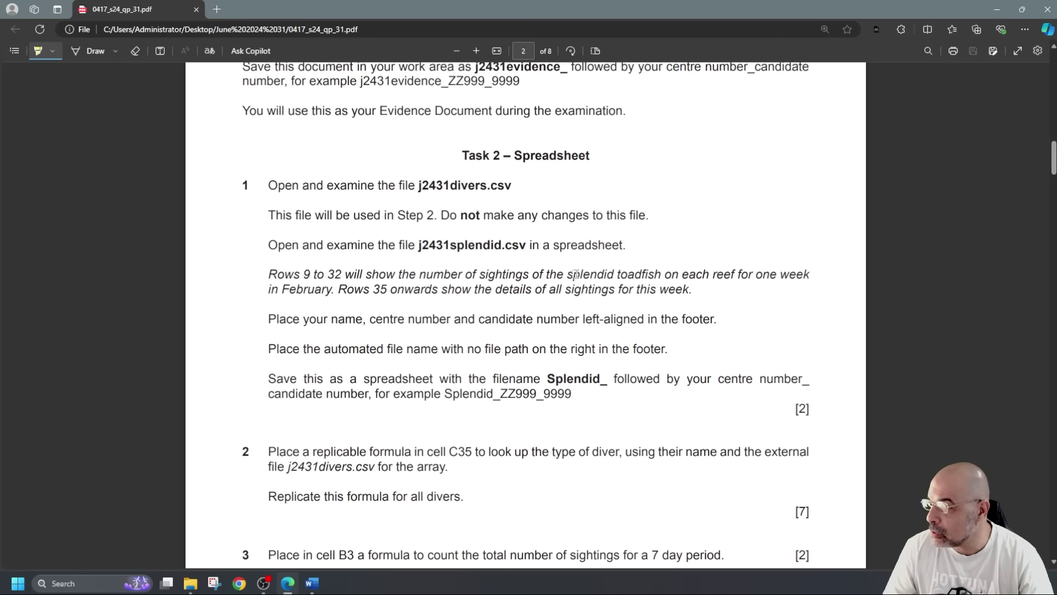
{"action": "left_click_drag", "start_coordinate": [478, 274], "coordinate": [540, 274]}
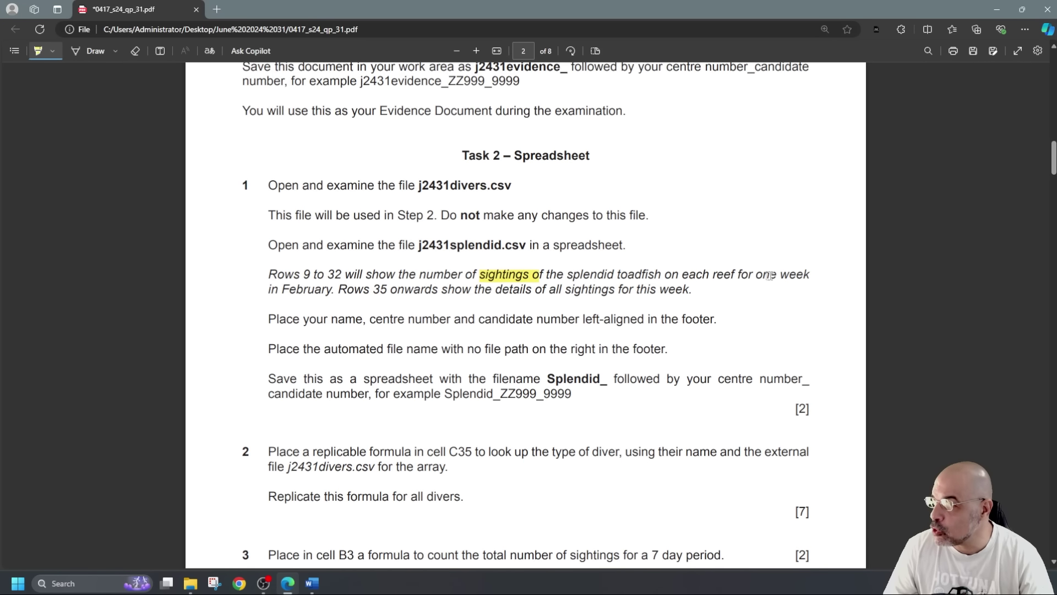
{"action": "mouse_move", "coordinate": [756, 273]}
{"action": "left_mouse_down"}
{"action": "mouse_move", "coordinate": [635, 291]}
{"action": "mouse_move", "coordinate": [281, 291]}
{"action": "mouse_move", "coordinate": [334, 292]}
{"action": "left_mouse_up"}
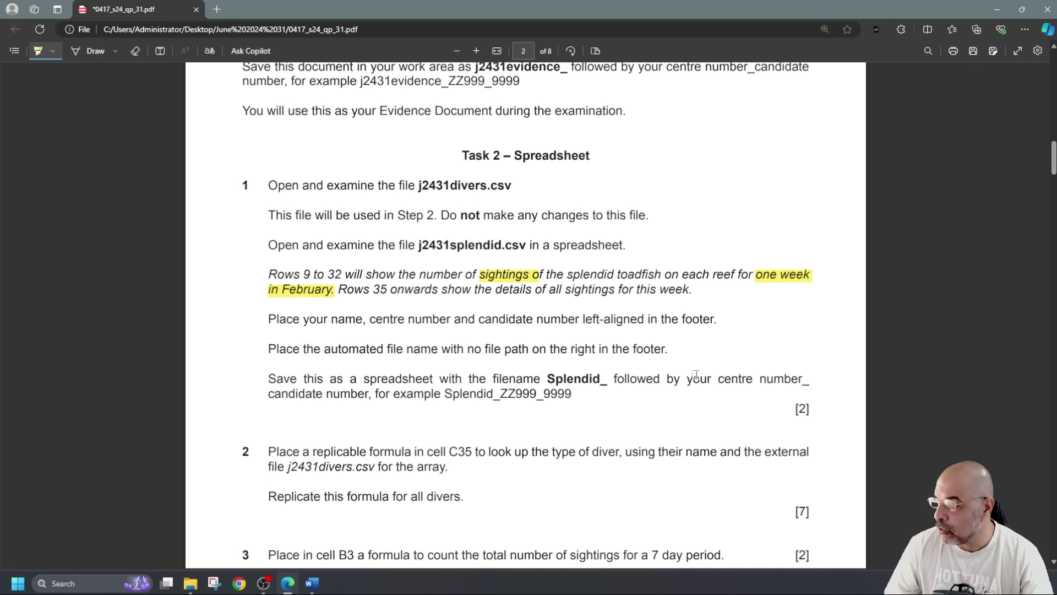
{"action": "left_click", "coordinate": [48, 52]}
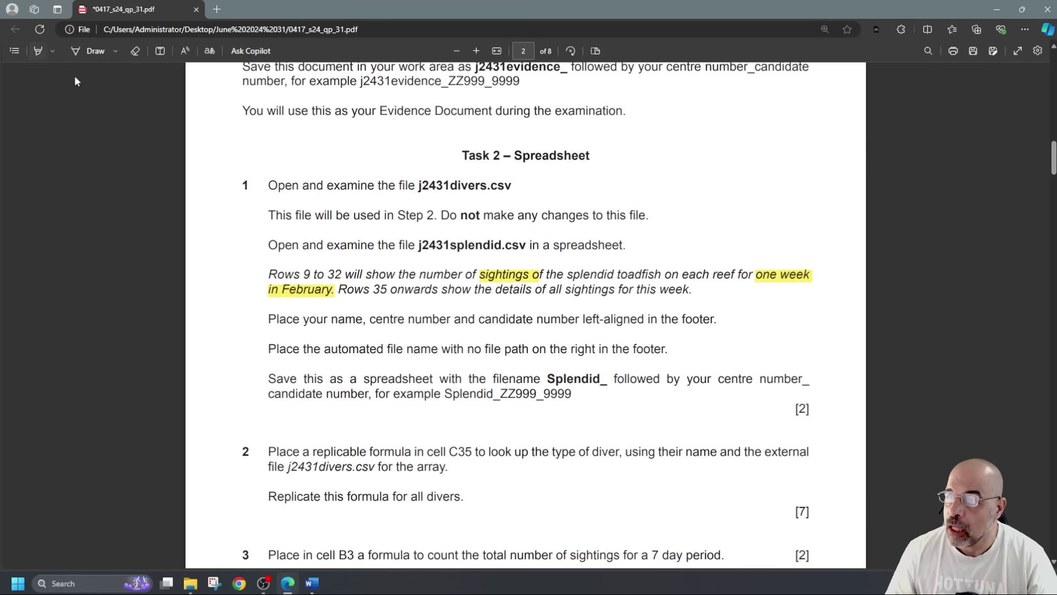
Check the j2431divers.csv and j2431splendid.csv file names, then open j2431divers.csv
{"action": "left_click_drag", "start_coordinate": [415, 186], "coordinate": [512, 186]}
{"action": "left_click_drag", "start_coordinate": [419, 245], "coordinate": [518, 245]}
{"action": "left_click", "coordinate": [438, 191]}
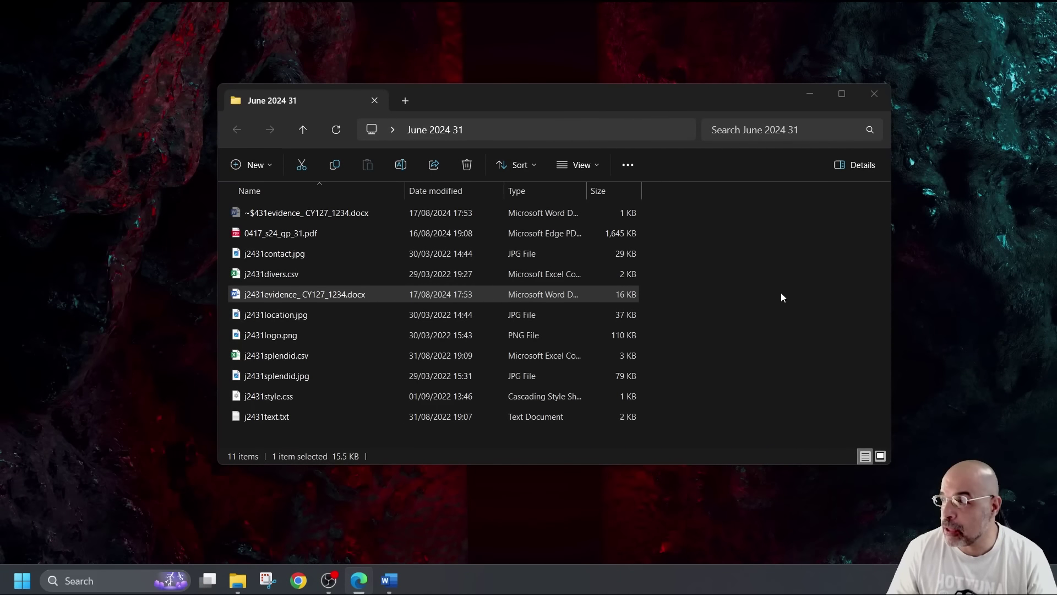
{"action": "double_click", "coordinate": [270, 274]}
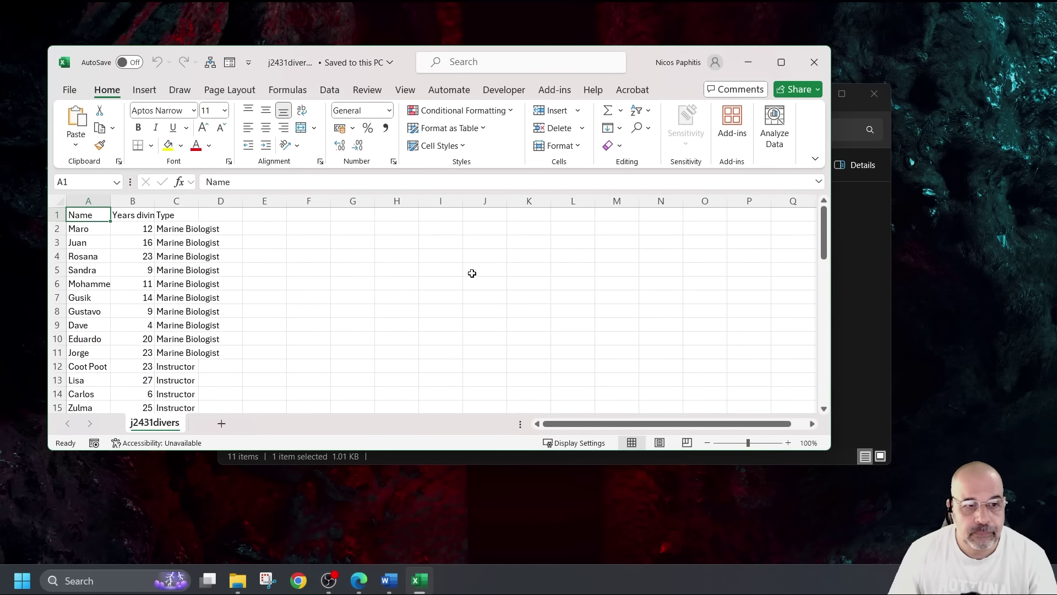
Maximise the divers sheet and AutoFit columns A to C
{"action": "left_click", "coordinate": [780, 62]}
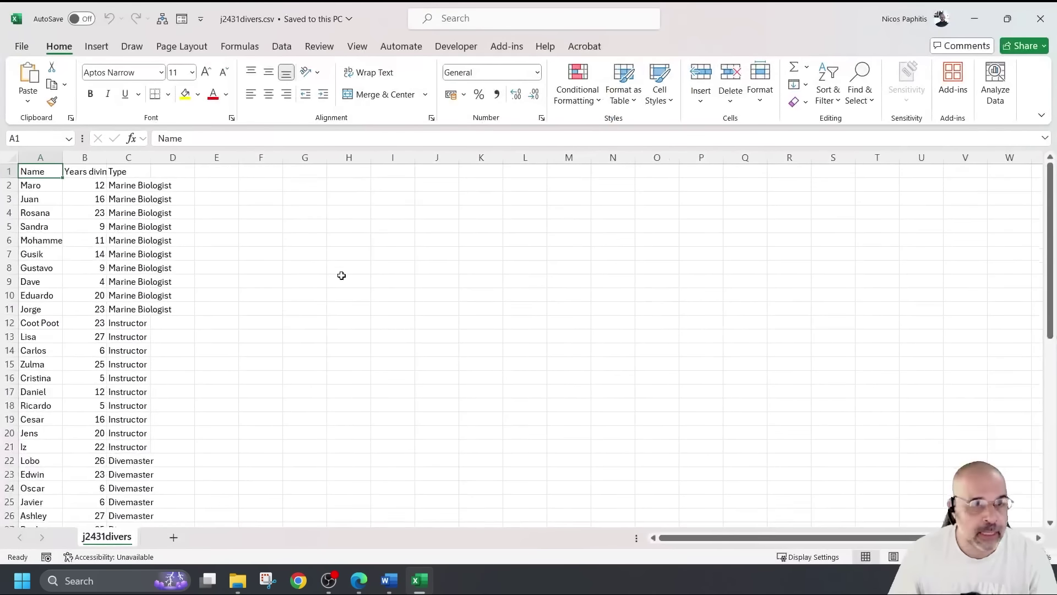
{"action": "scroll", "coordinate": [342, 276], "scroll_direction": "down", "scroll_amount": 20}
{"action": "scroll", "coordinate": [316, 296], "scroll_direction": "up", "scroll_amount": 15}
{"action": "scroll", "coordinate": [318, 295], "scroll_direction": "up", "scroll_amount": 5}
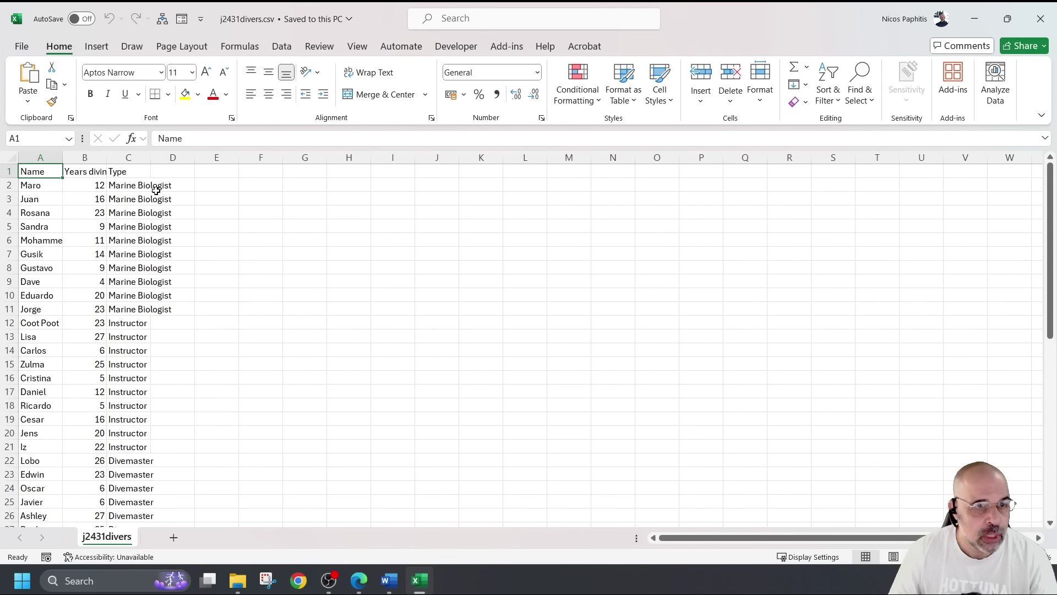
{"action": "left_click_drag", "start_coordinate": [38, 158], "coordinate": [140, 154]}
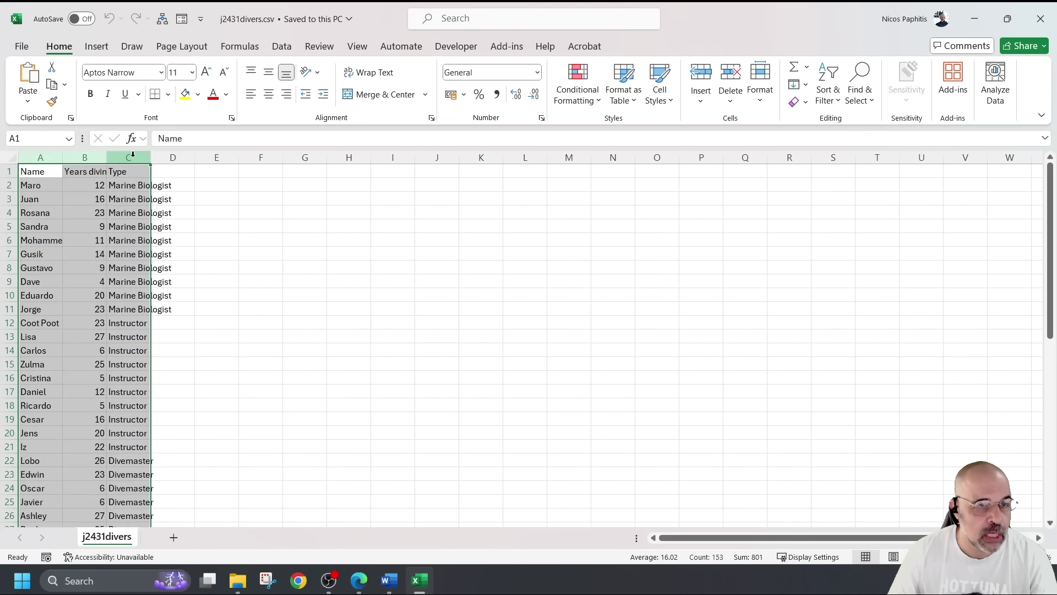
{"action": "double_click", "coordinate": [150, 157]}
{"action": "left_click", "coordinate": [276, 241]}
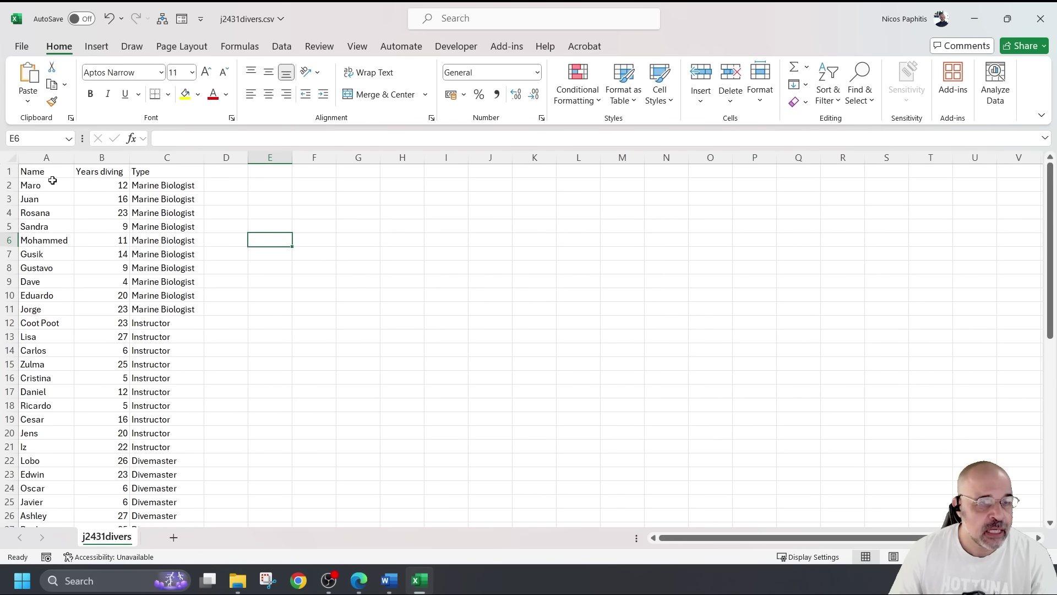
Review the diver names, years diving and the Marine Biologist, Instructor and Divemaster types
{"action": "left_click_drag", "start_coordinate": [48, 185], "coordinate": [24, 198]}
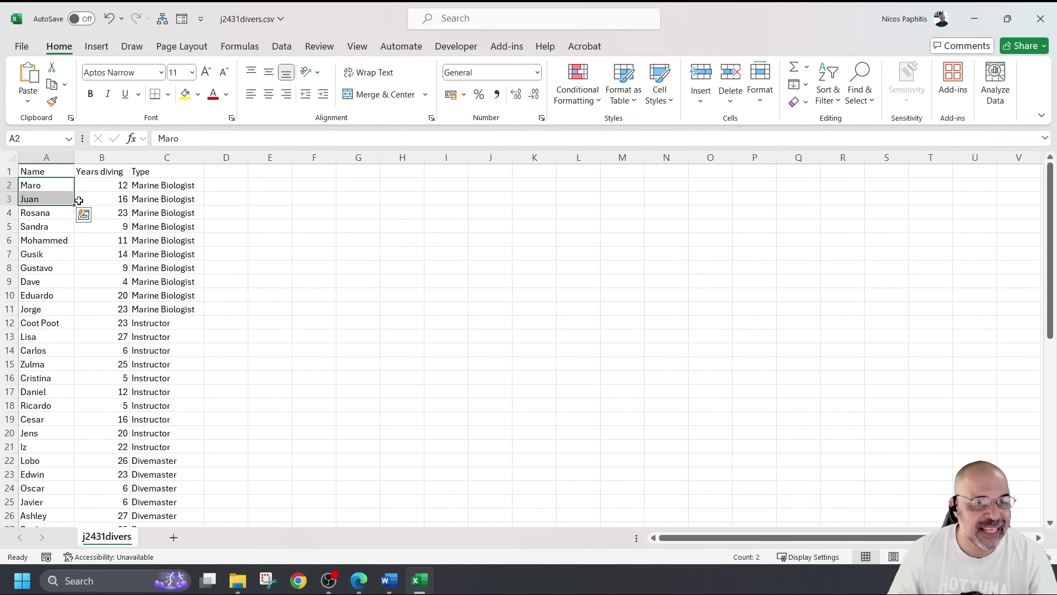
{"action": "left_click", "coordinate": [60, 185]}
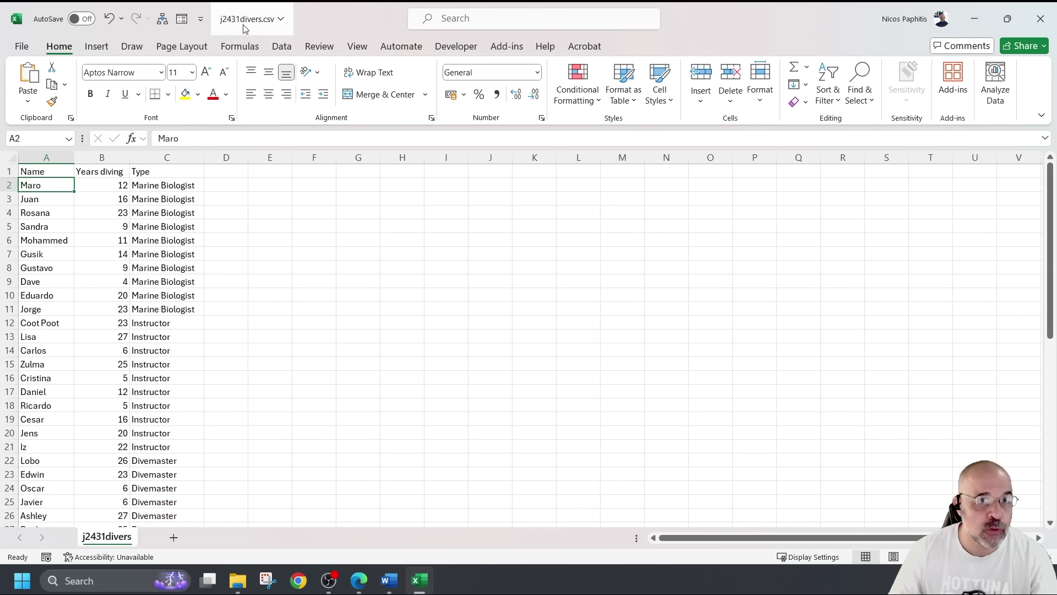
{"action": "left_click_drag", "start_coordinate": [106, 185], "coordinate": [112, 240]}
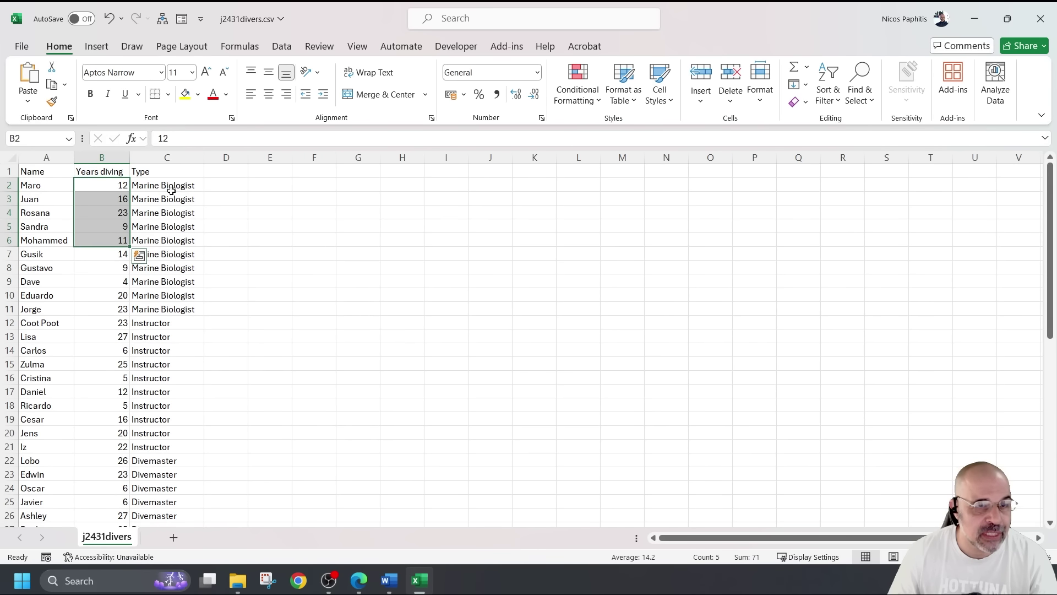
{"action": "left_click", "coordinate": [185, 169]}
{"action": "left_click", "coordinate": [185, 327]}
{"action": "left_click", "coordinate": [183, 460]}
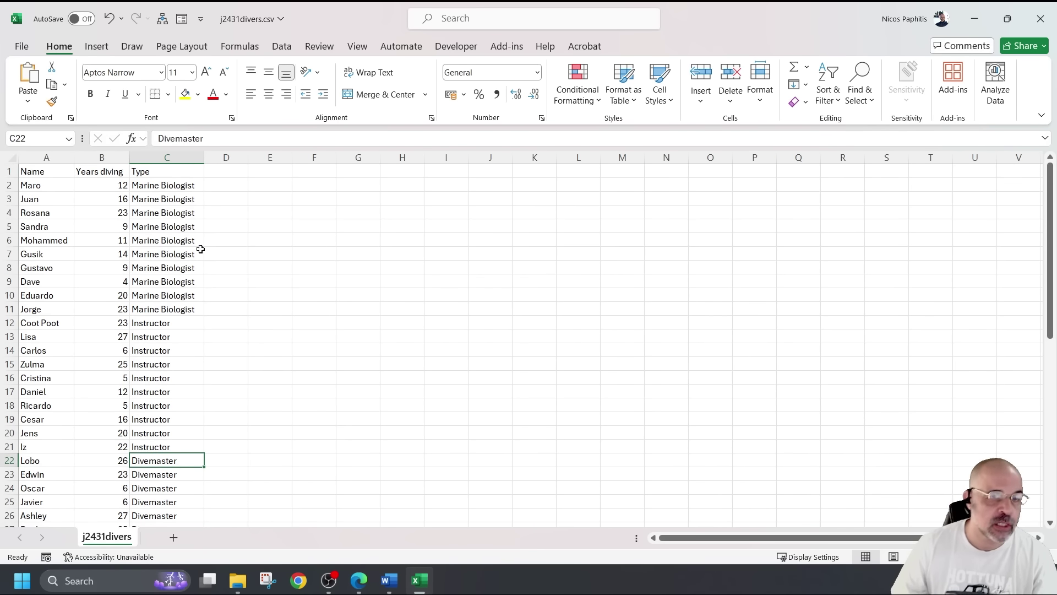
{"action": "left_click_drag", "start_coordinate": [165, 185], "coordinate": [178, 437]}
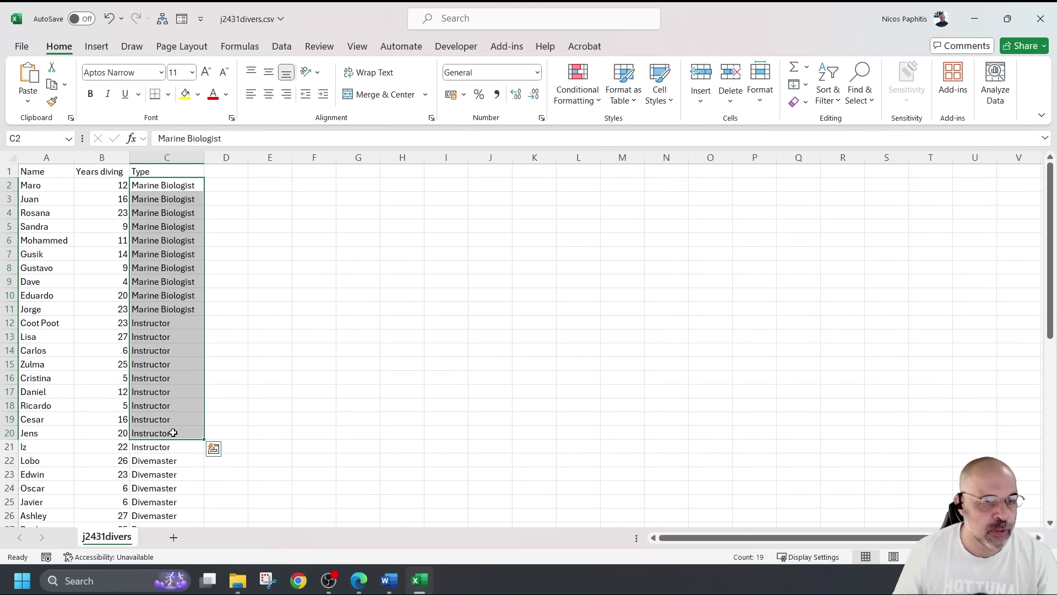
{"action": "scroll", "coordinate": [118, 304], "scroll_direction": "down", "scroll_amount": 5}
{"action": "scroll", "coordinate": [114, 306], "scroll_direction": "up", "scroll_amount": 4}
{"action": "scroll", "coordinate": [114, 306], "scroll_direction": "up", "scroll_amount": 1}
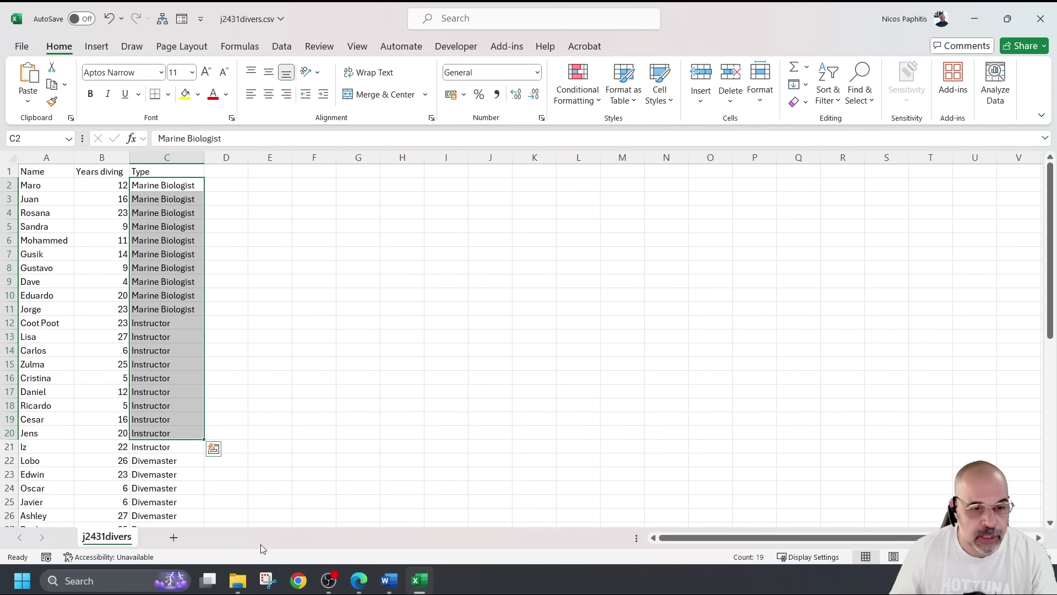
Open j2431splendid.csv from the June 2024 31 folder and AutoFit all its columns
{"action": "mouse_move", "coordinate": [238, 578]}
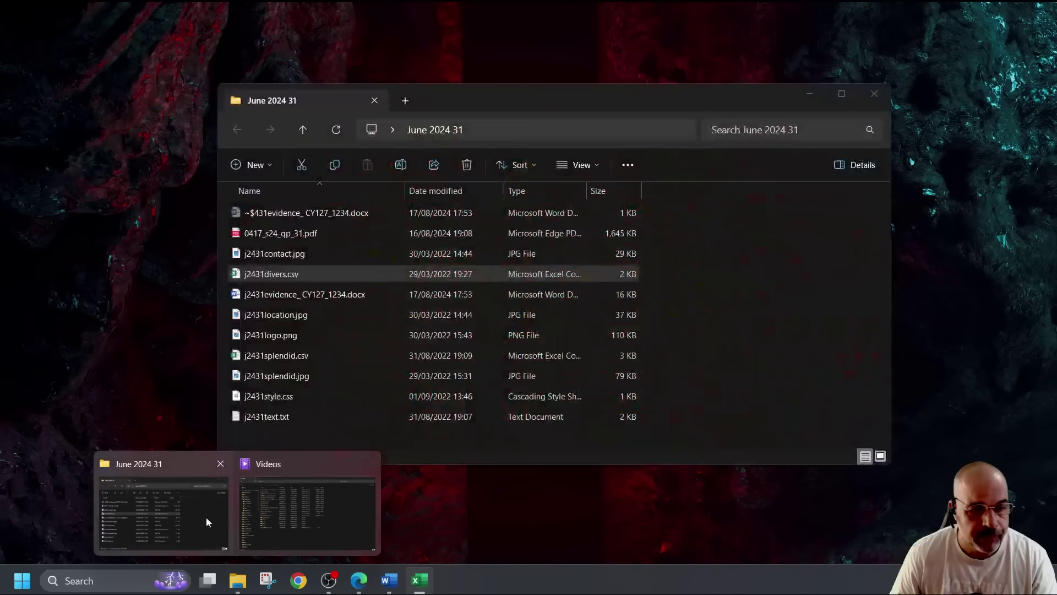
{"action": "left_click", "coordinate": [206, 517]}
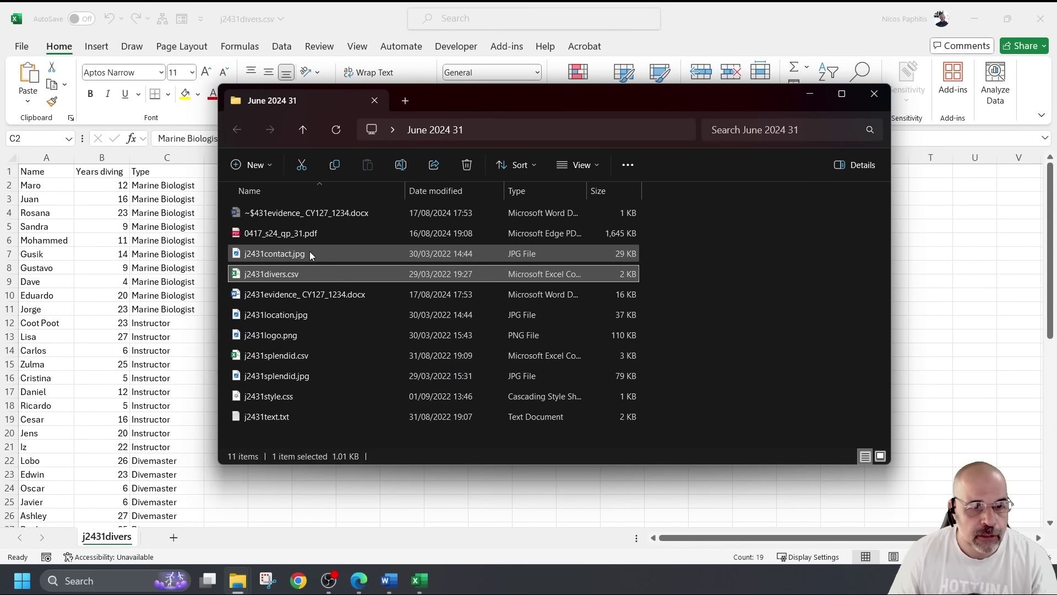
{"action": "double_click", "coordinate": [297, 355]}
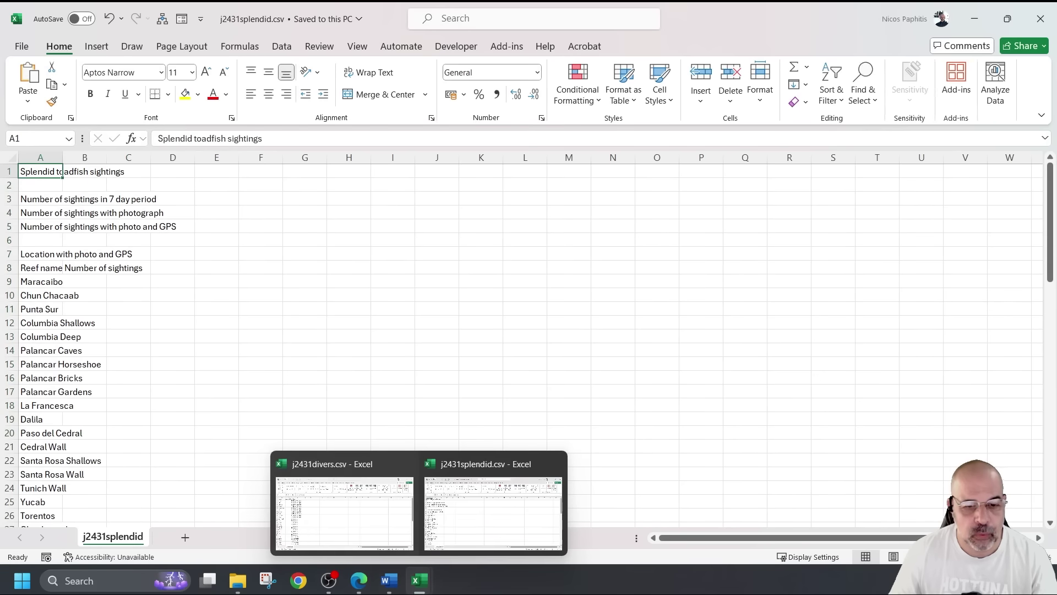
{"action": "left_click", "coordinate": [332, 353]}
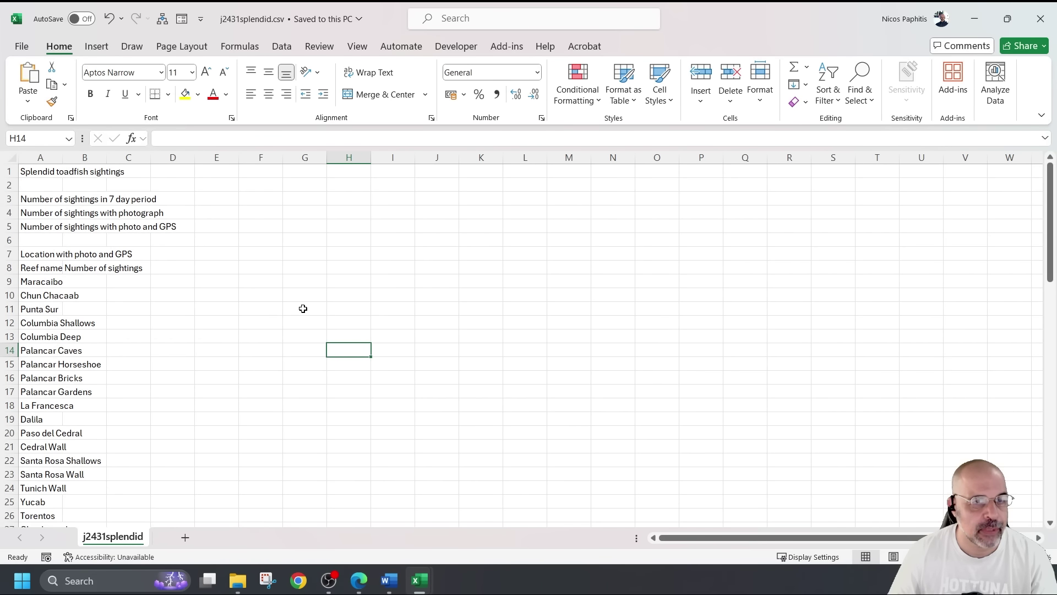
{"action": "left_click", "coordinate": [16, 160]}
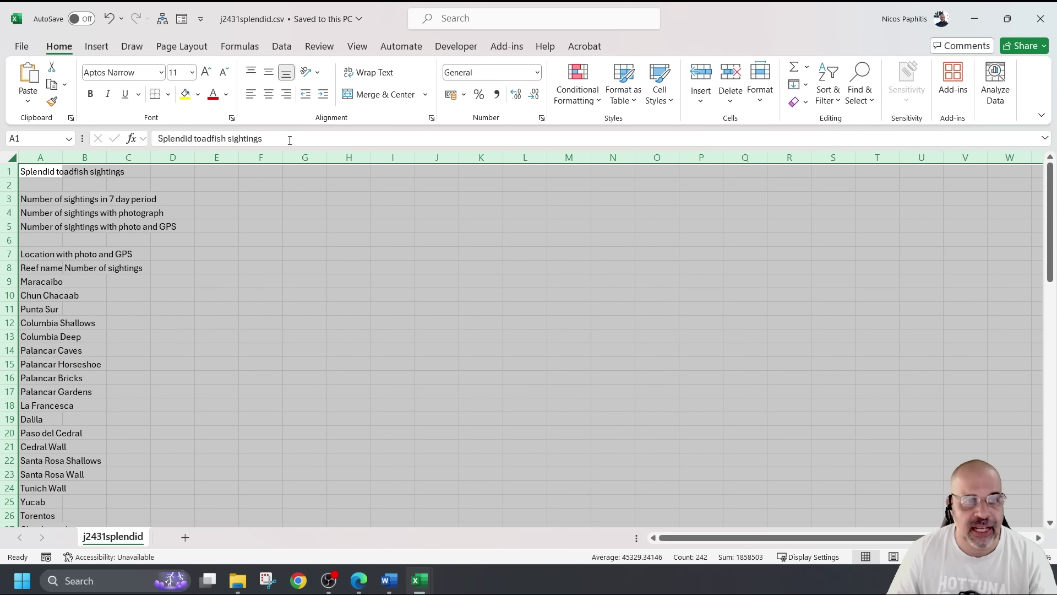
{"action": "double_click", "coordinate": [240, 155]}
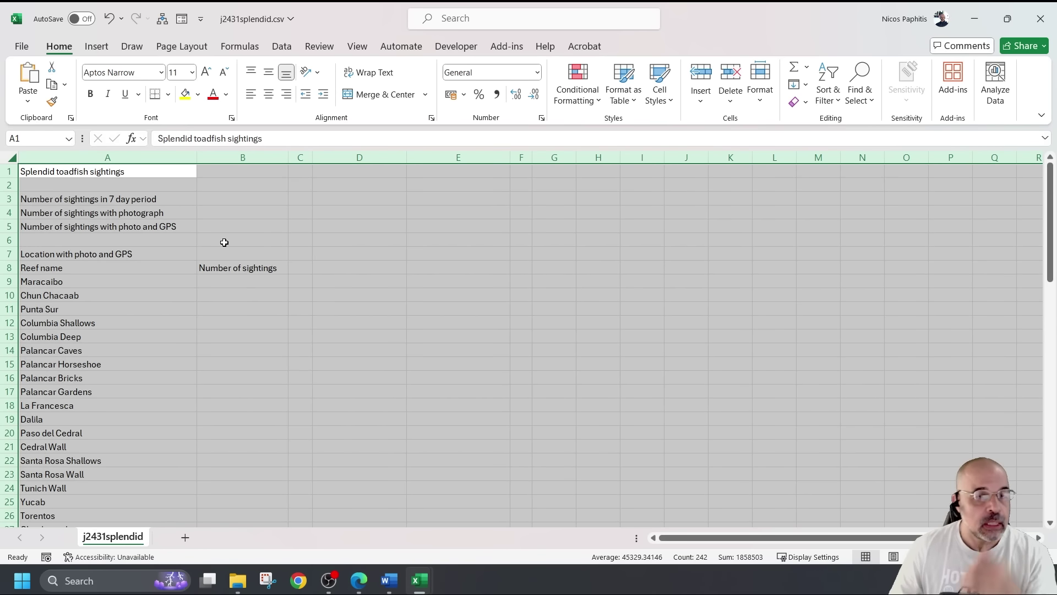
{"action": "scroll", "coordinate": [251, 256], "scroll_direction": "up", "scroll_amount": 3, "text": "ctrl"}
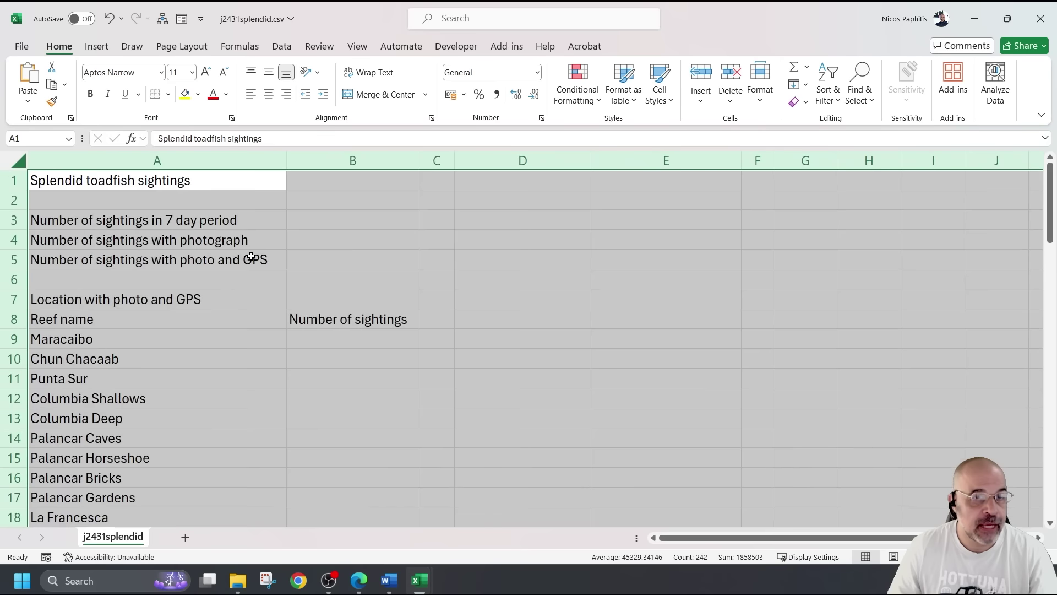
{"action": "left_click", "coordinate": [355, 252]}
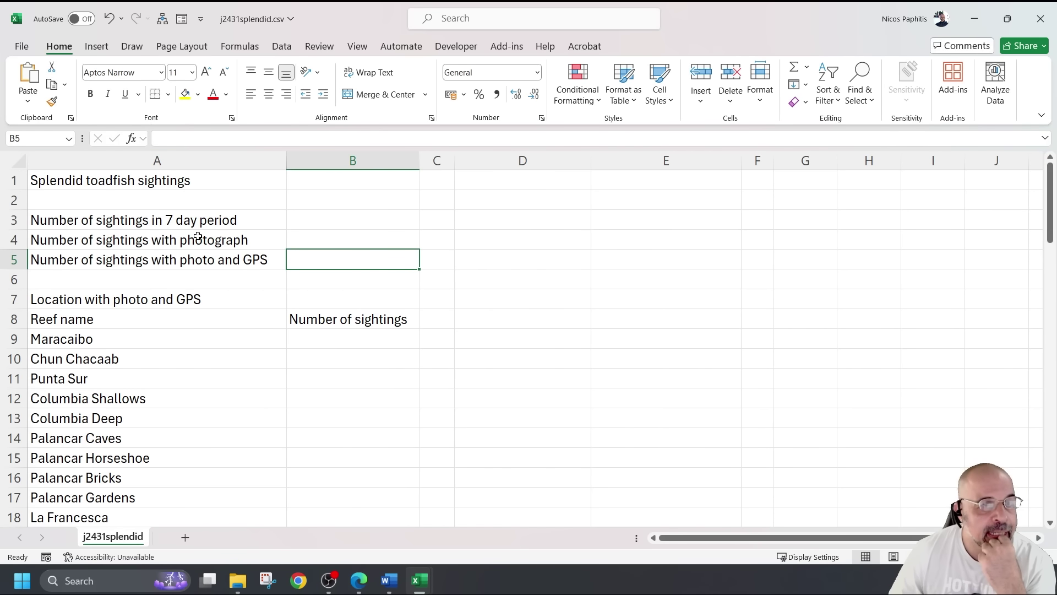
{"action": "left_click", "coordinate": [91, 220]}
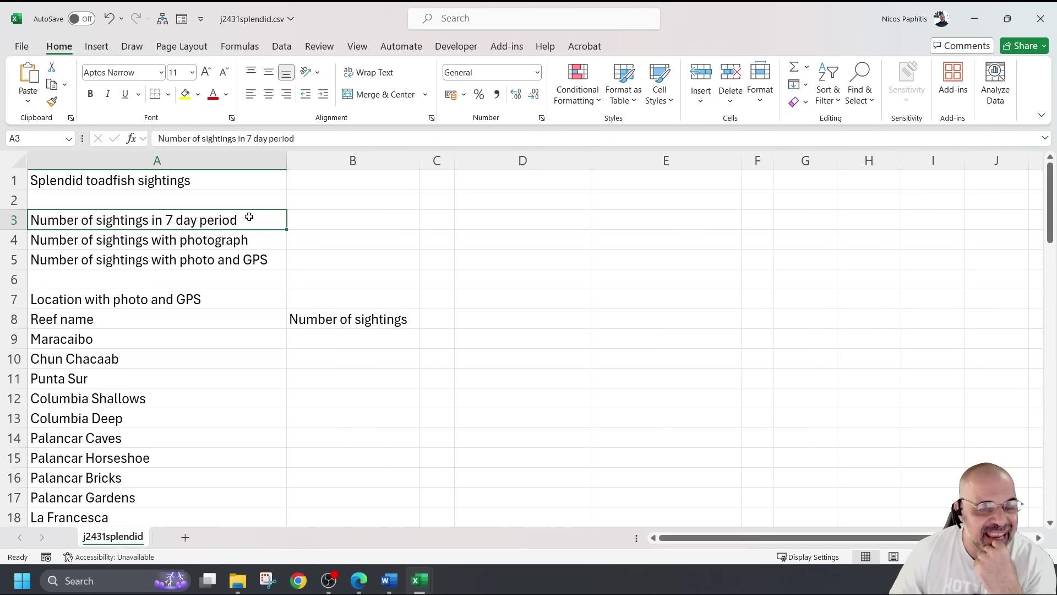
{"action": "left_click", "coordinate": [299, 215]}
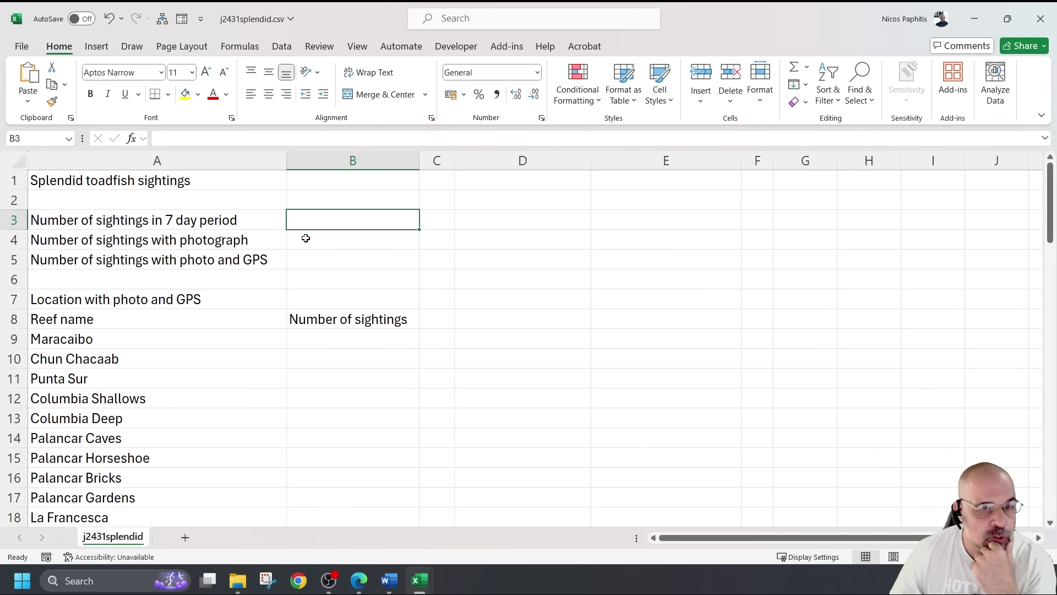
{"action": "left_click", "coordinate": [155, 259]}
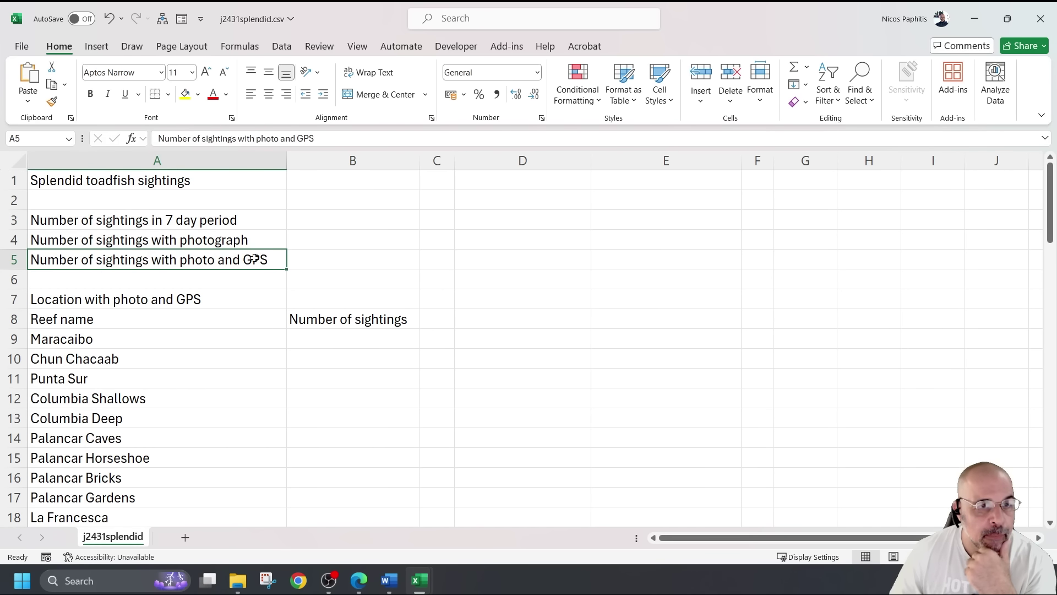
{"action": "left_click", "coordinate": [338, 260]}
{"action": "scroll", "coordinate": [417, 266], "scroll_direction": "down", "scroll_amount": 1}
{"action": "scroll", "coordinate": [417, 266], "scroll_direction": "up", "scroll_amount": 1}
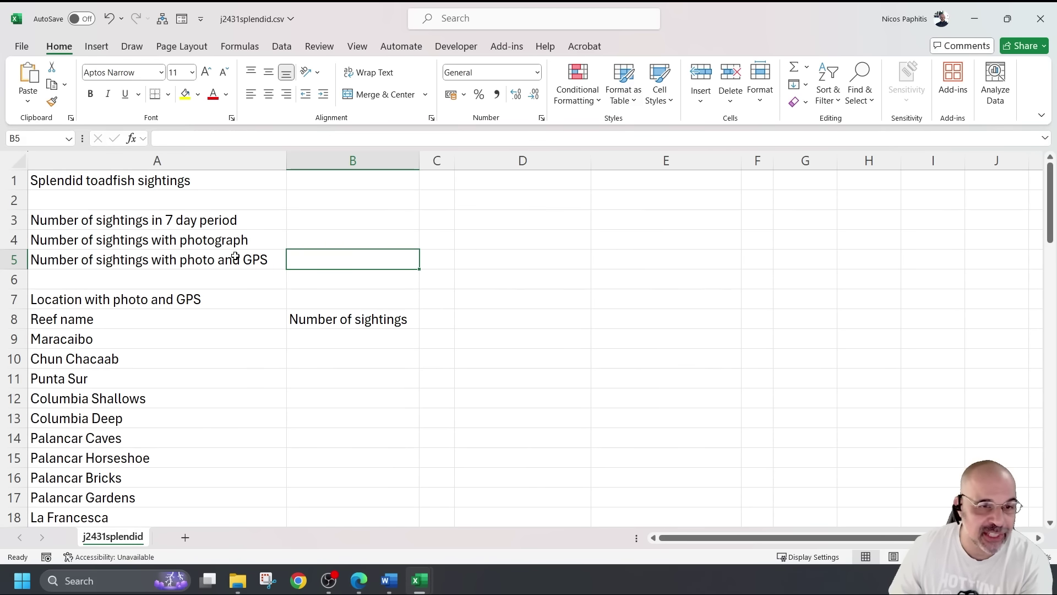
{"action": "scroll", "coordinate": [324, 248], "scroll_direction": "down", "scroll_amount": 2}
{"action": "left_click", "coordinate": [347, 208]}
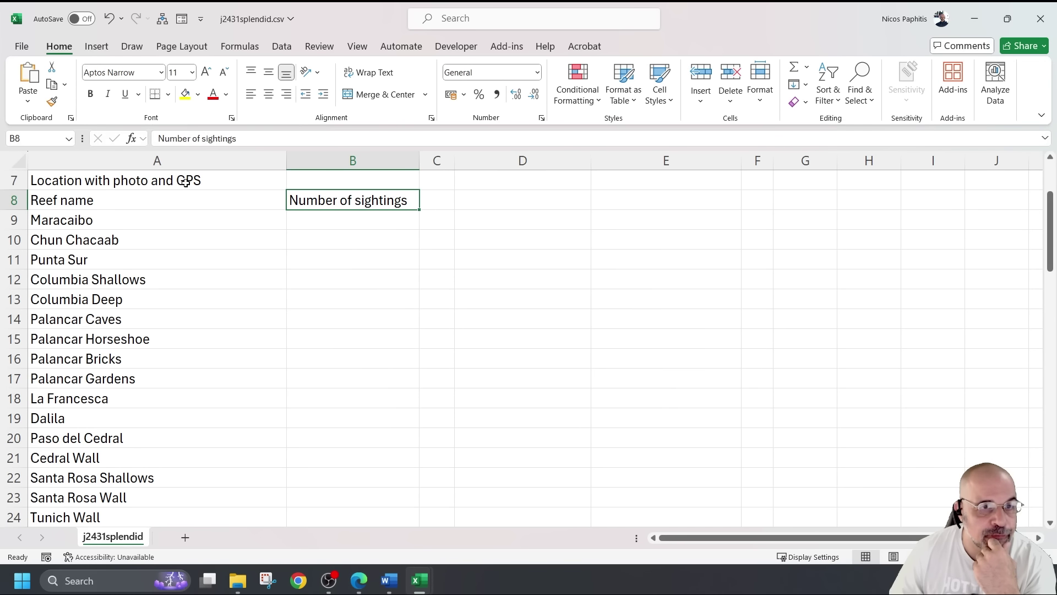
{"action": "scroll", "coordinate": [361, 243], "scroll_direction": "down", "scroll_amount": 5}
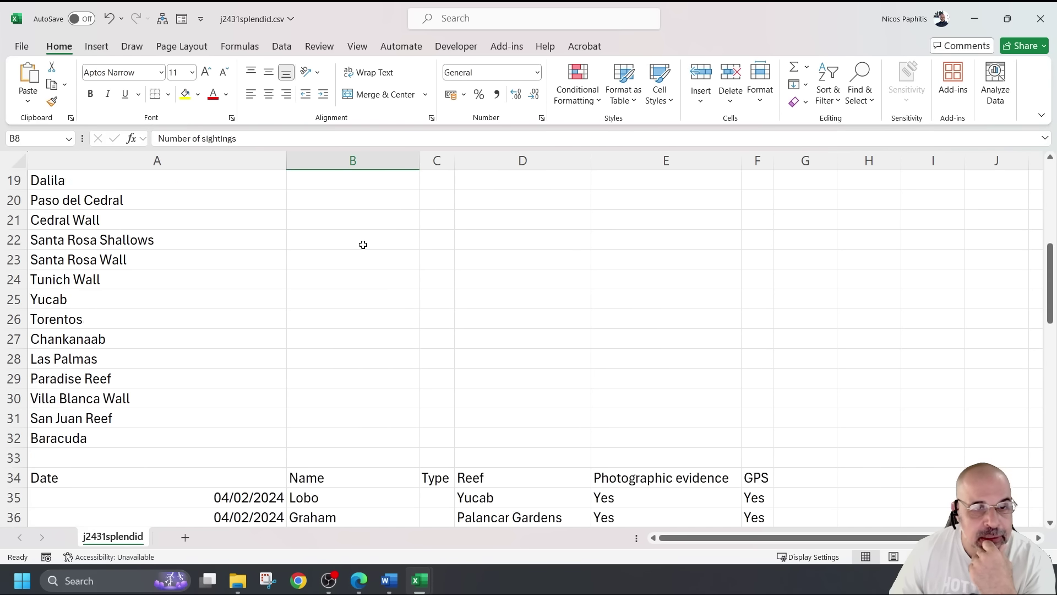
{"action": "scroll", "coordinate": [362, 244], "scroll_direction": "up", "scroll_amount": 6}
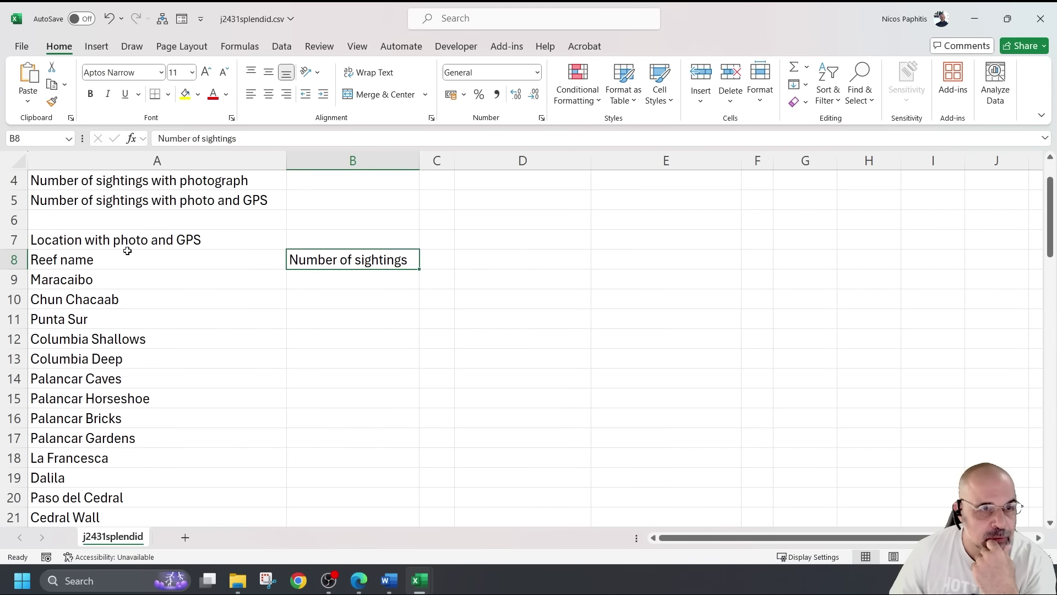
{"action": "left_click_drag", "start_coordinate": [63, 261], "coordinate": [160, 378]}
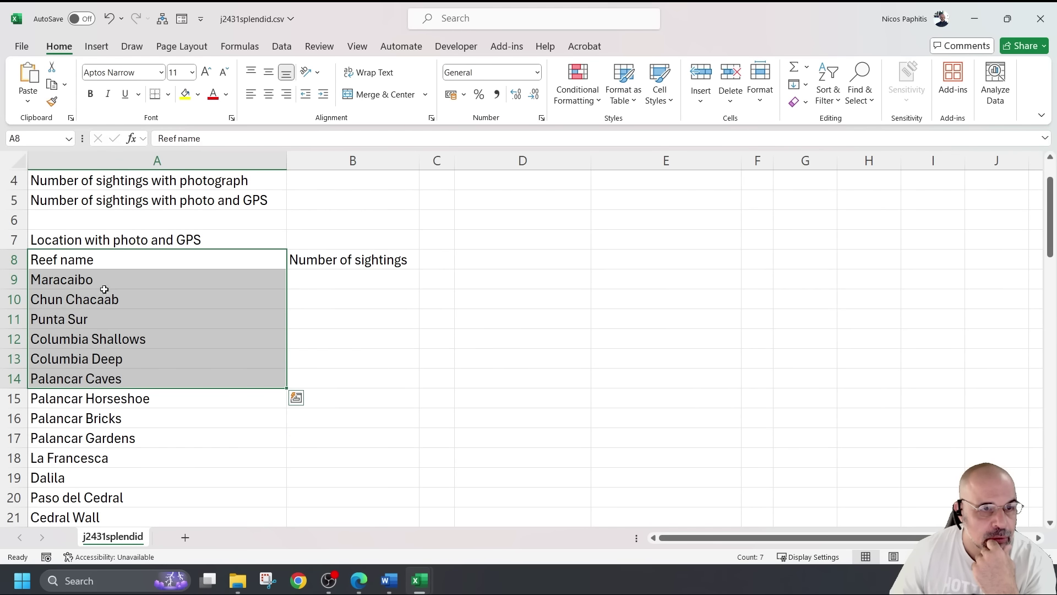
{"action": "left_click", "coordinate": [90, 261]}
{"action": "left_click_drag", "start_coordinate": [78, 279], "coordinate": [180, 510]}
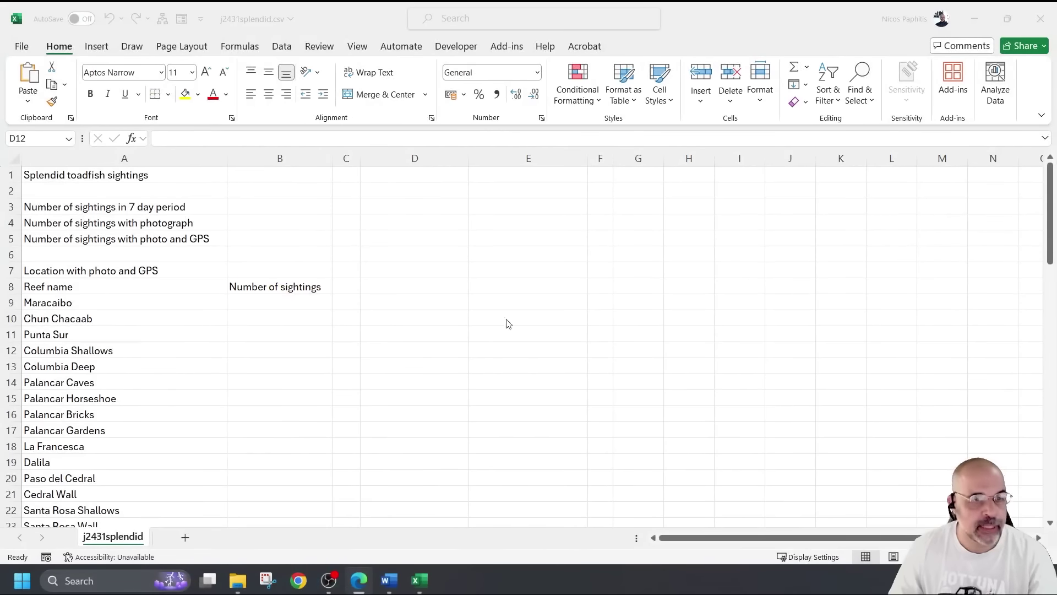
{"action": "left_click", "coordinate": [73, 302]}
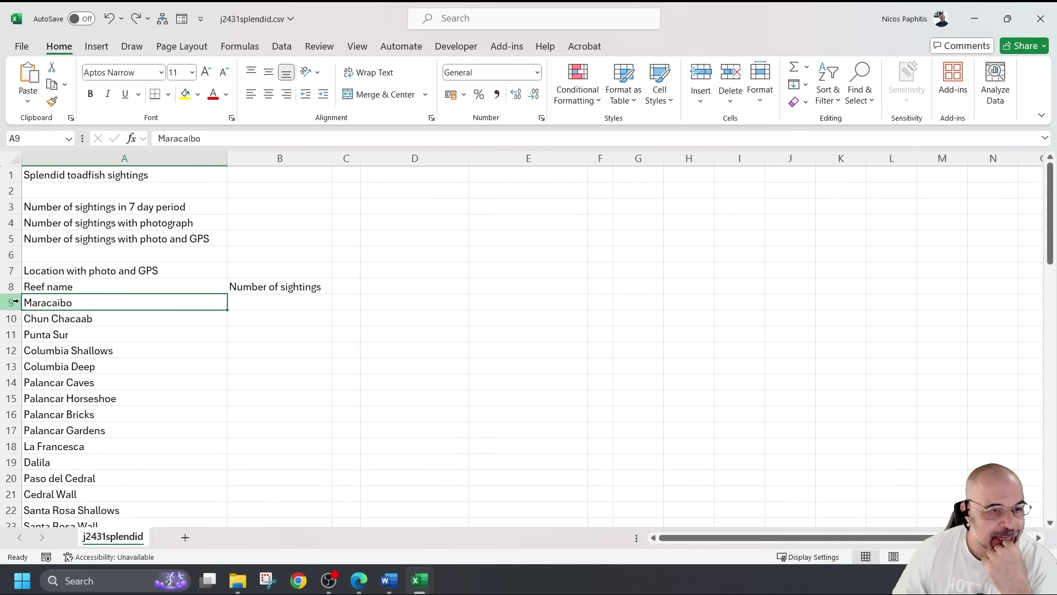
{"action": "left_click_drag", "start_coordinate": [55, 304], "coordinate": [104, 522]}
{"action": "scroll", "coordinate": [146, 367], "scroll_direction": "up", "scroll_amount": 2}
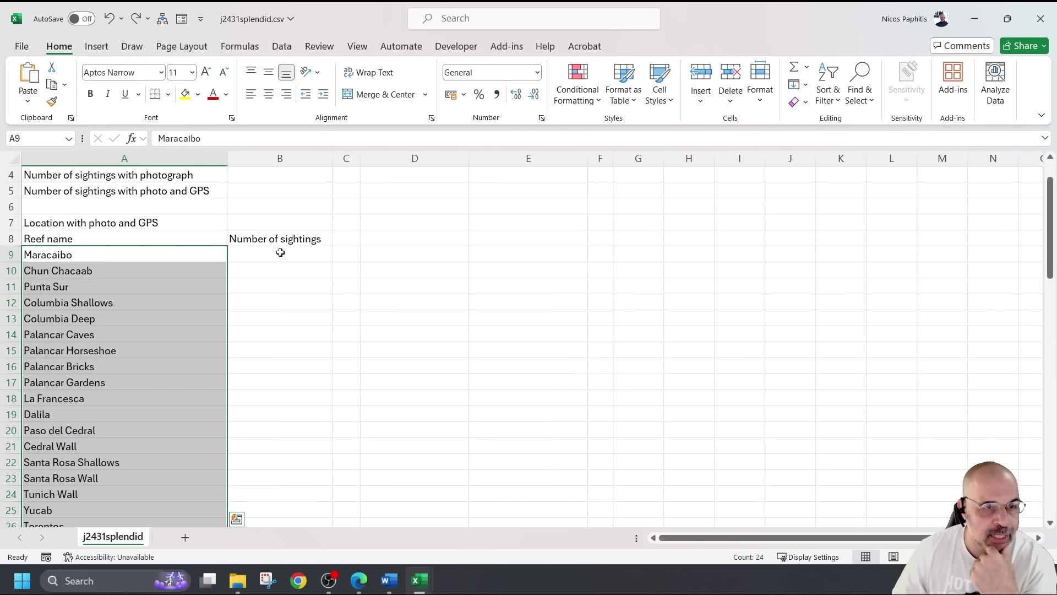
{"action": "left_click", "coordinate": [261, 253]}
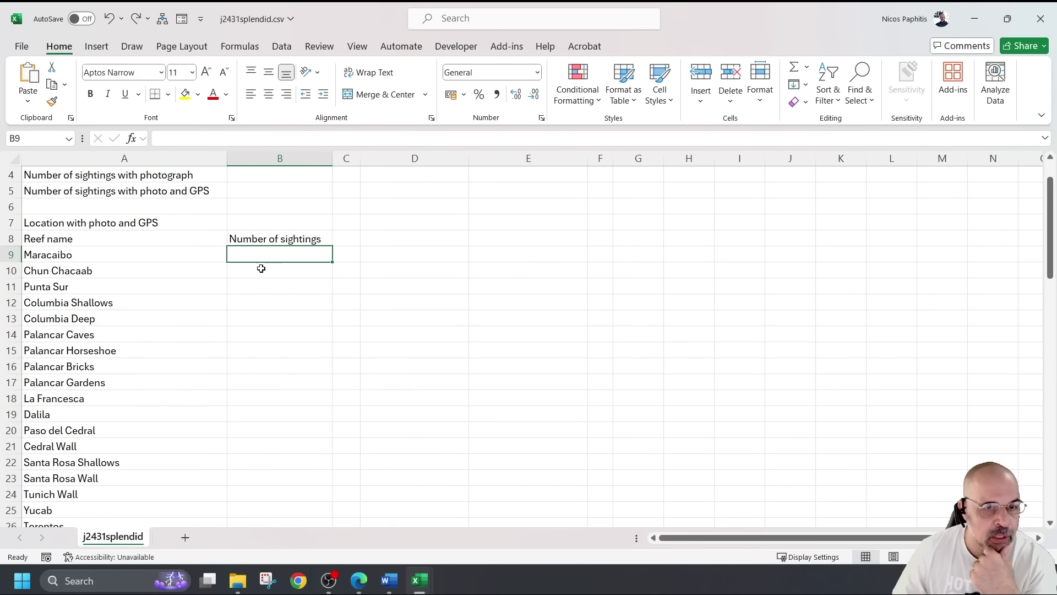
{"action": "left_click", "coordinate": [212, 272]}
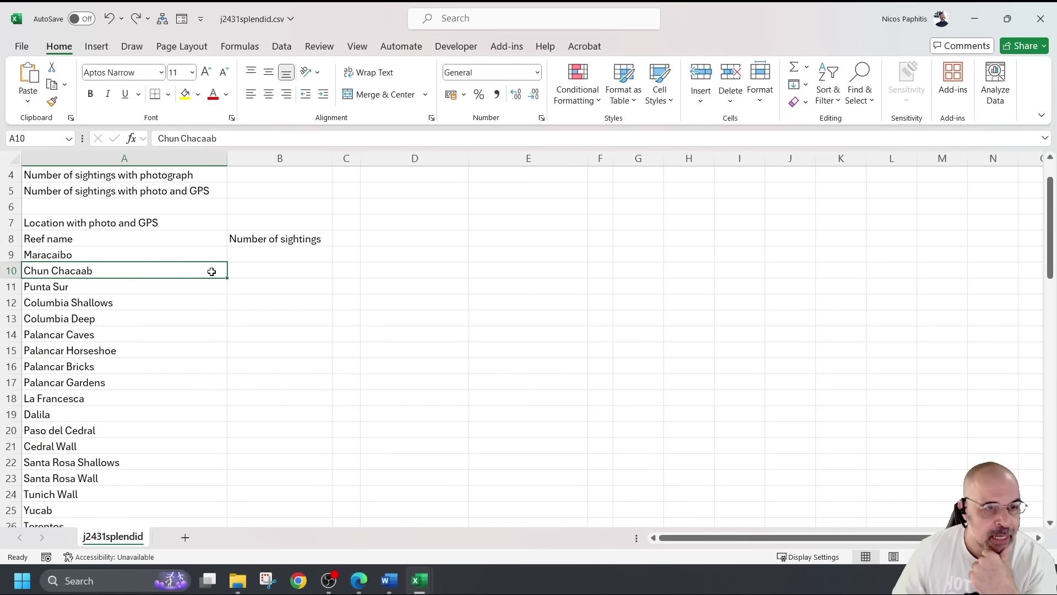
{"action": "left_click", "coordinate": [276, 270]}
{"action": "scroll", "coordinate": [324, 321], "scroll_direction": "down", "scroll_amount": 7}
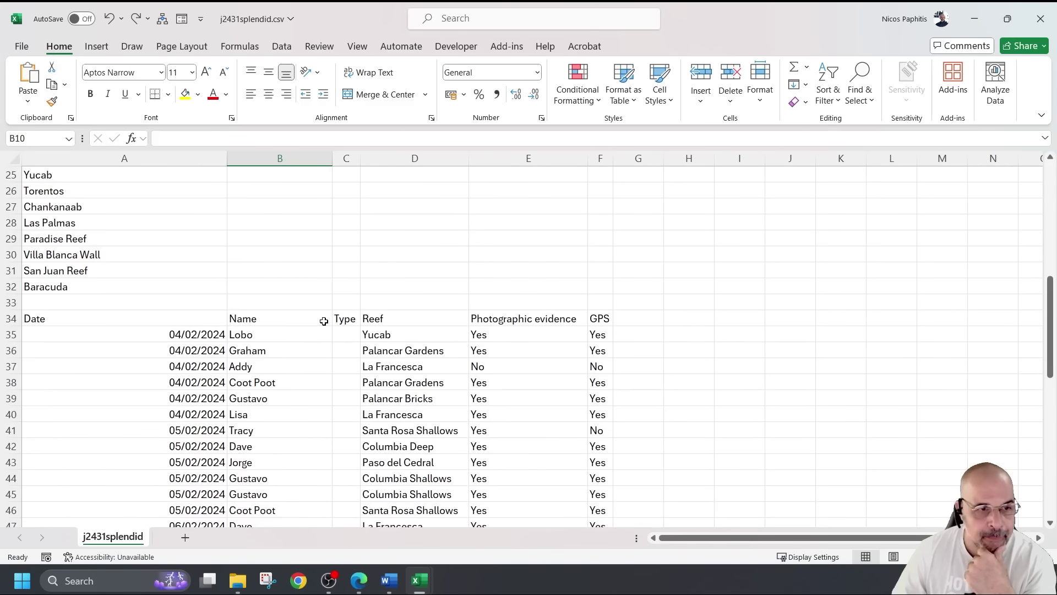
{"action": "scroll", "coordinate": [322, 319], "scroll_direction": "down", "scroll_amount": 1}
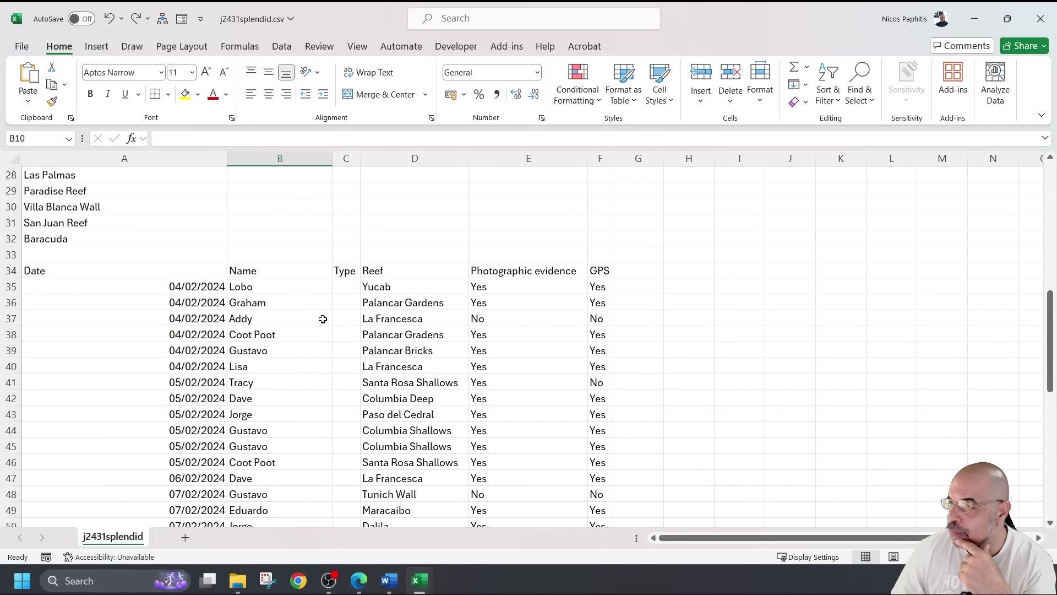
{"action": "scroll", "coordinate": [322, 319], "scroll_direction": "down", "scroll_amount": 1}
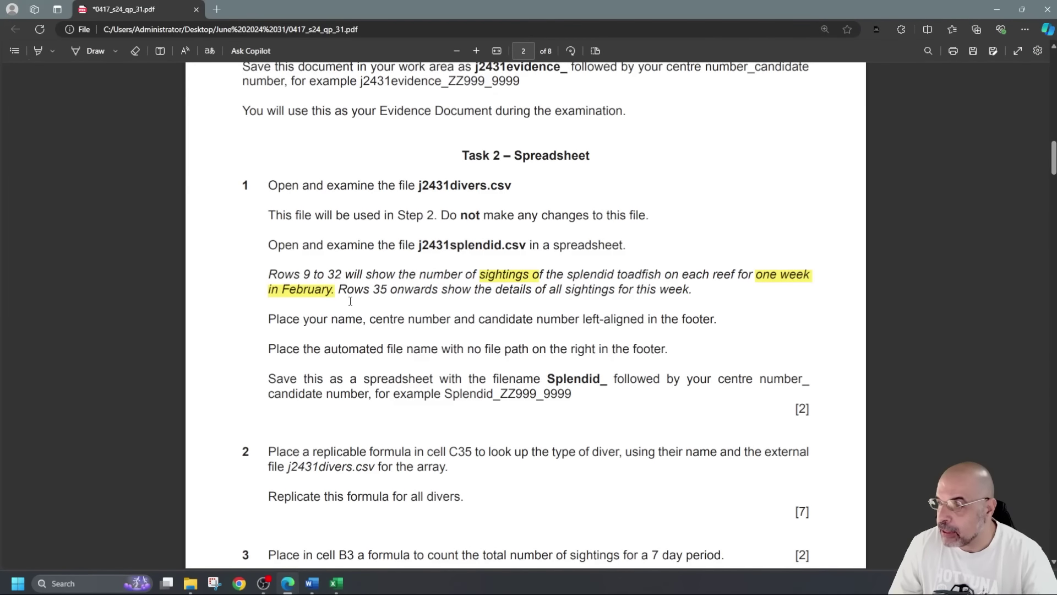
Reread the note that rows 35 onwards list every sighting
{"action": "left_click_drag", "start_coordinate": [342, 287], "coordinate": [649, 296]}
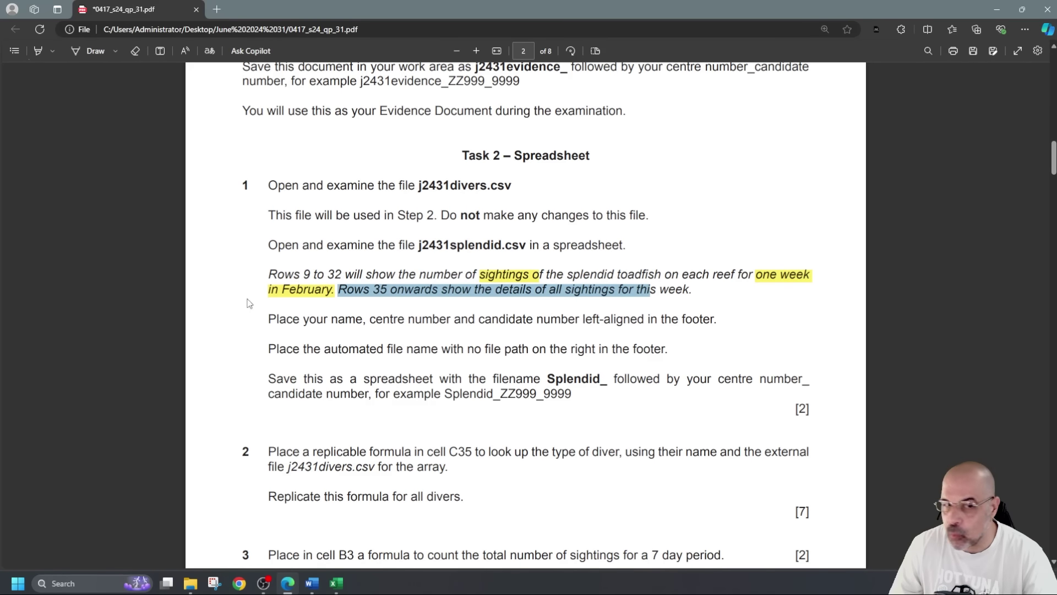
{"action": "left_click", "coordinate": [214, 301]}
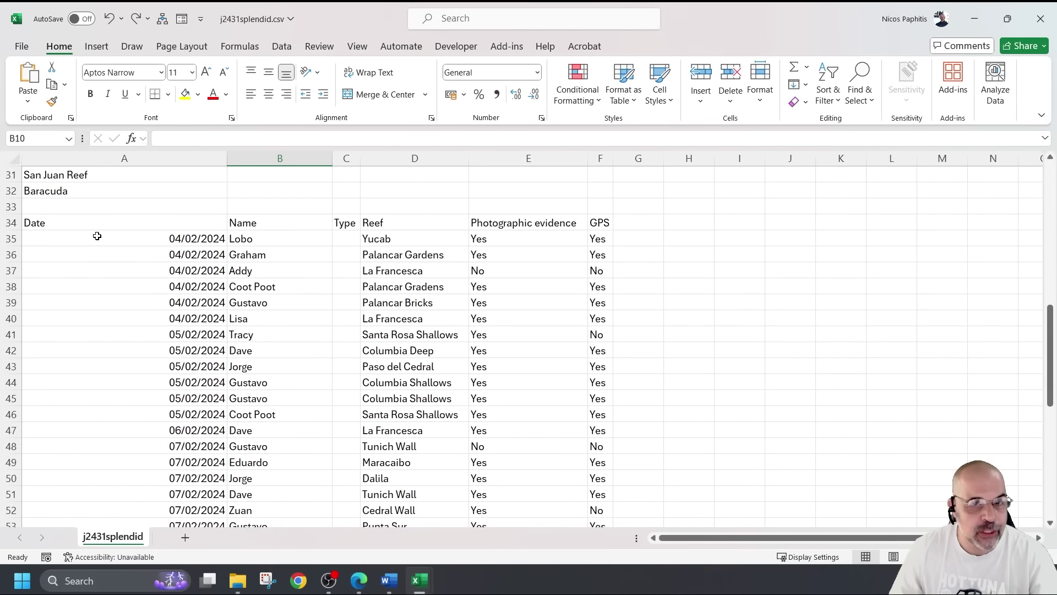
{"action": "left_click_drag", "start_coordinate": [97, 235], "coordinate": [206, 272]}
{"action": "scroll", "coordinate": [207, 287], "scroll_direction": "down", "scroll_amount": 7}
{"action": "scroll", "coordinate": [207, 288], "scroll_direction": "down", "scroll_amount": 2}
{"action": "left_click", "coordinate": [196, 447]}
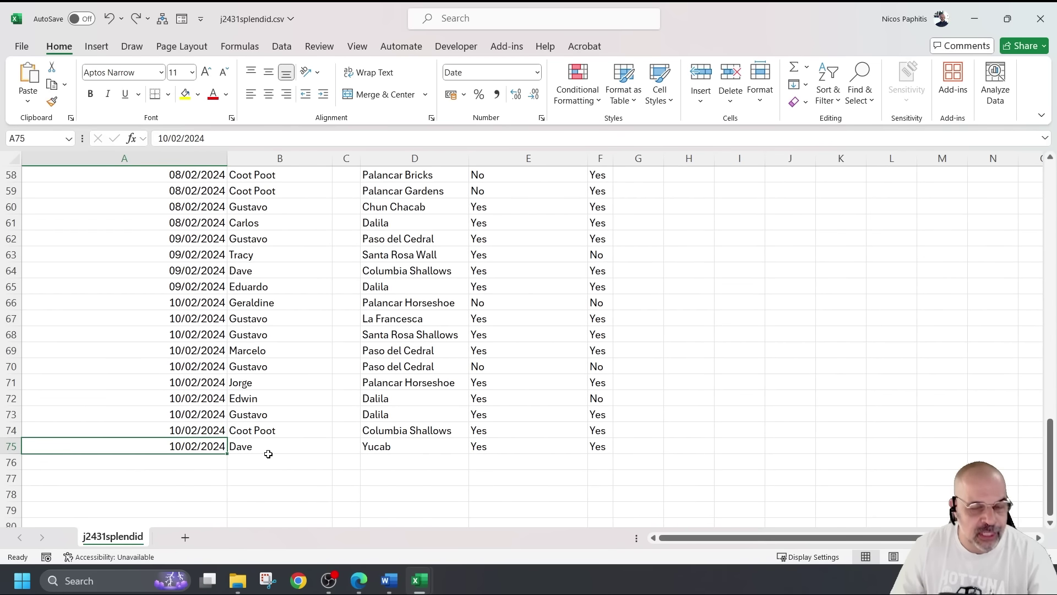
{"action": "scroll", "coordinate": [176, 232], "scroll_direction": "up", "scroll_amount": 9}
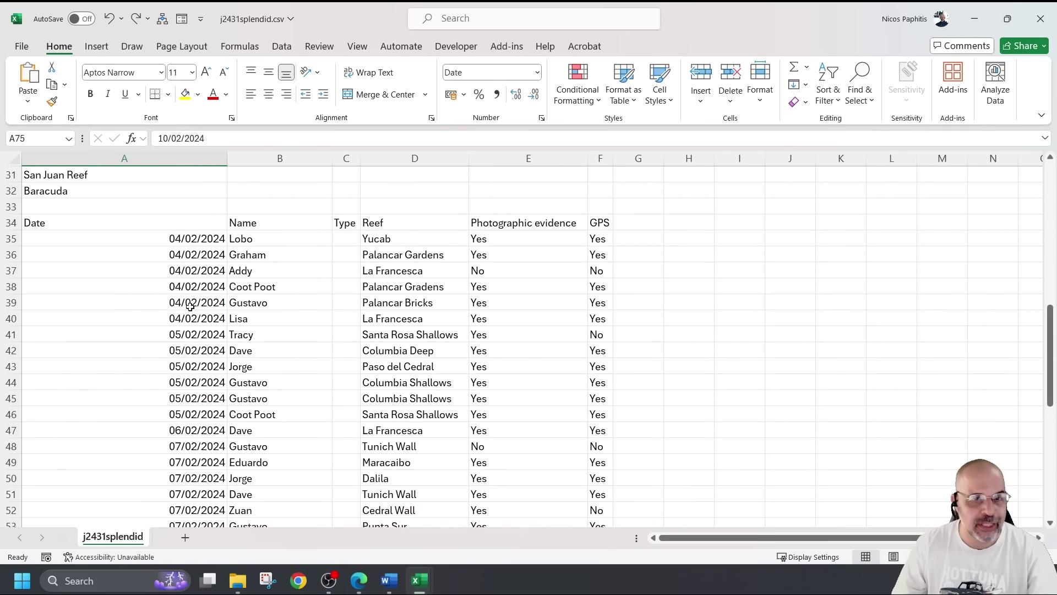
{"action": "left_click", "coordinate": [274, 241]}
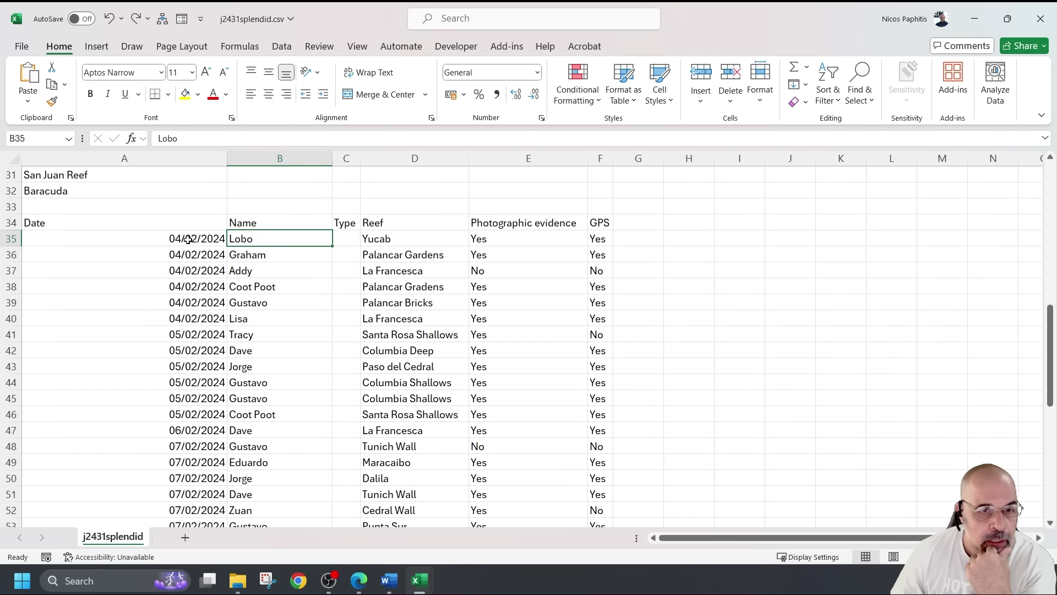
{"action": "left_click", "coordinate": [265, 270]}
{"action": "left_click", "coordinate": [273, 350]}
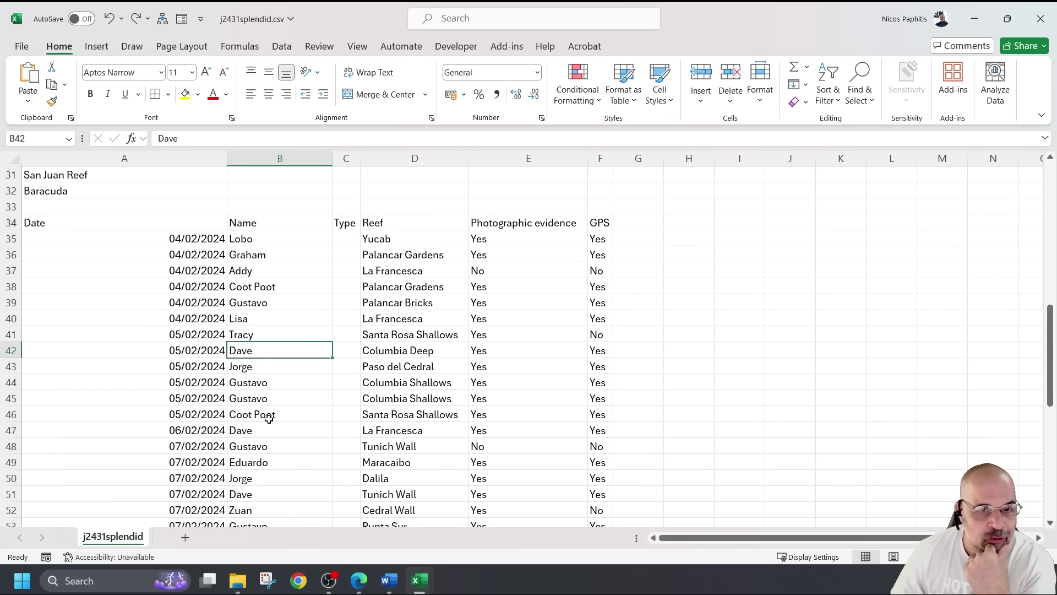
{"action": "left_click", "coordinate": [269, 418]}
{"action": "left_click", "coordinate": [271, 320]}
{"action": "left_click", "coordinate": [271, 241]}
{"action": "left_click", "coordinate": [342, 237]}
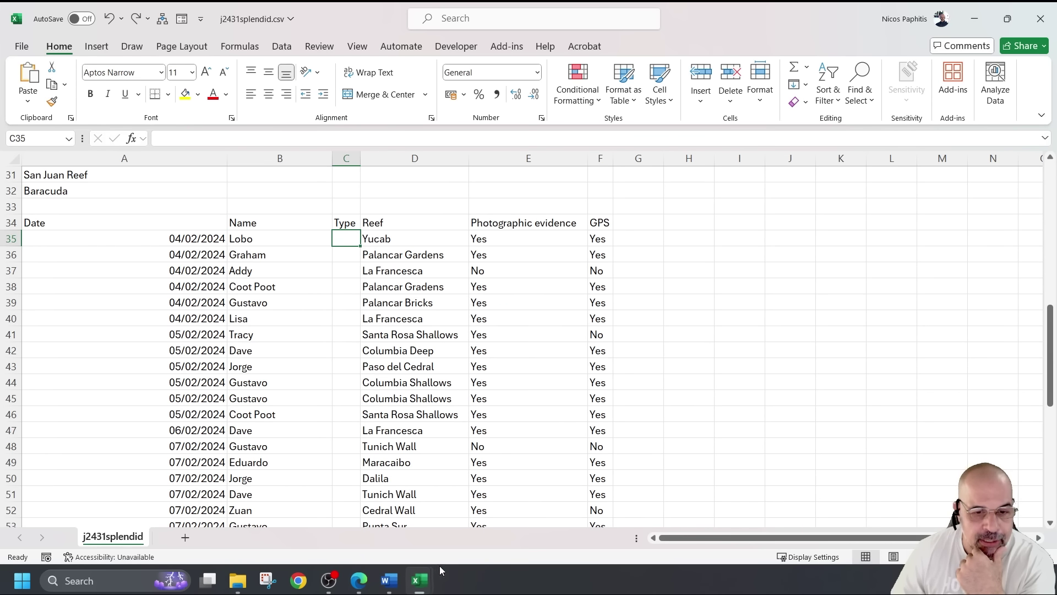
{"action": "mouse_move", "coordinate": [420, 576]}
{"action": "left_click", "coordinate": [342, 507]}
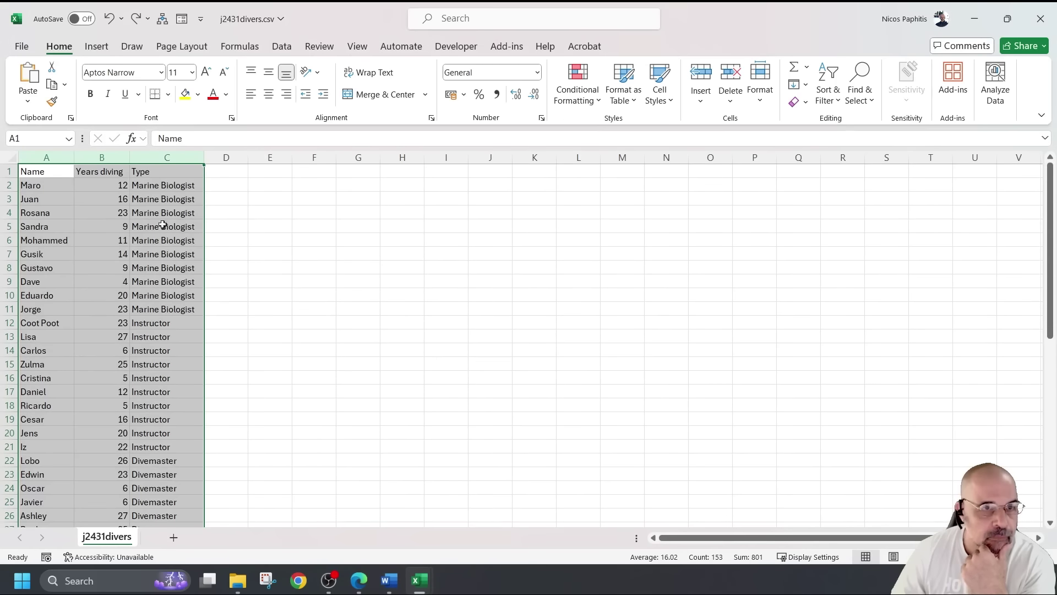
{"action": "left_click", "coordinate": [158, 175]}
{"action": "left_click", "coordinate": [48, 185]}
{"action": "left_click", "coordinate": [144, 187]}
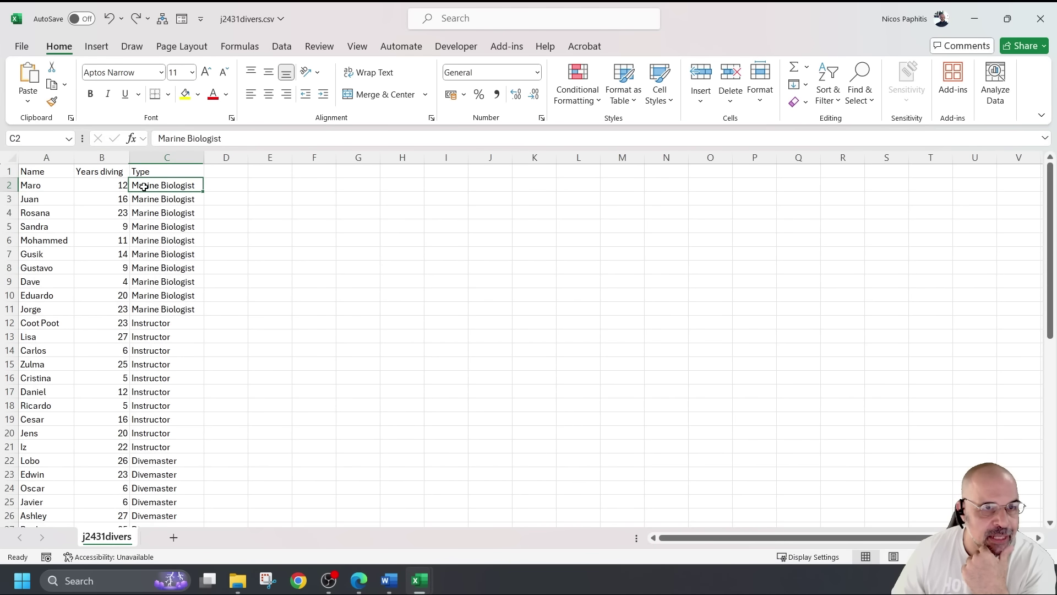
{"action": "left_click", "coordinate": [99, 185]}
{"action": "left_click", "coordinate": [1007, 18]}
{"action": "left_click", "coordinate": [935, 50]}
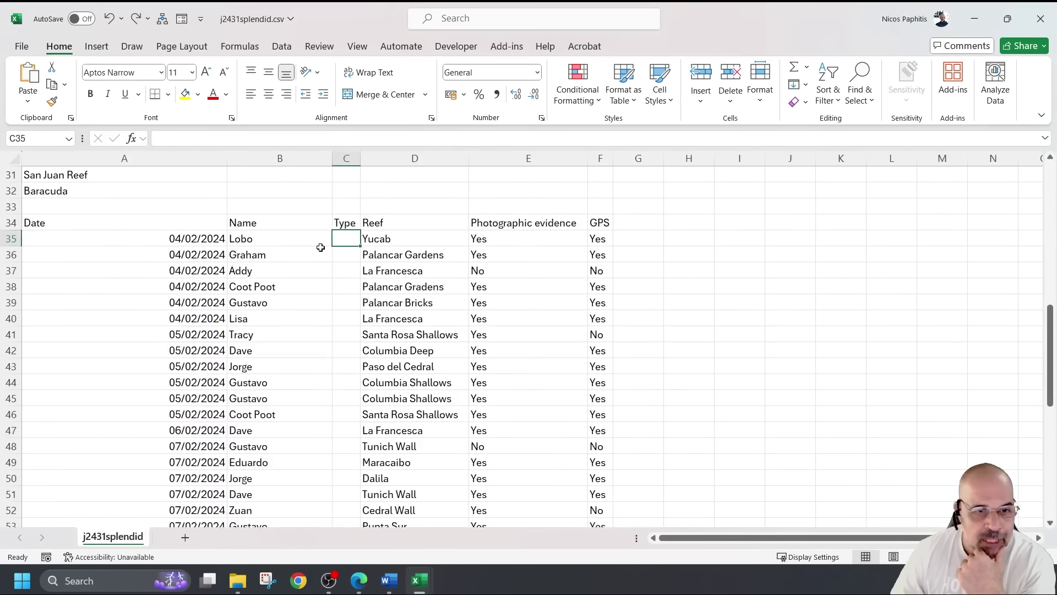
{"action": "left_click_drag", "start_coordinate": [345, 238], "coordinate": [339, 447]}
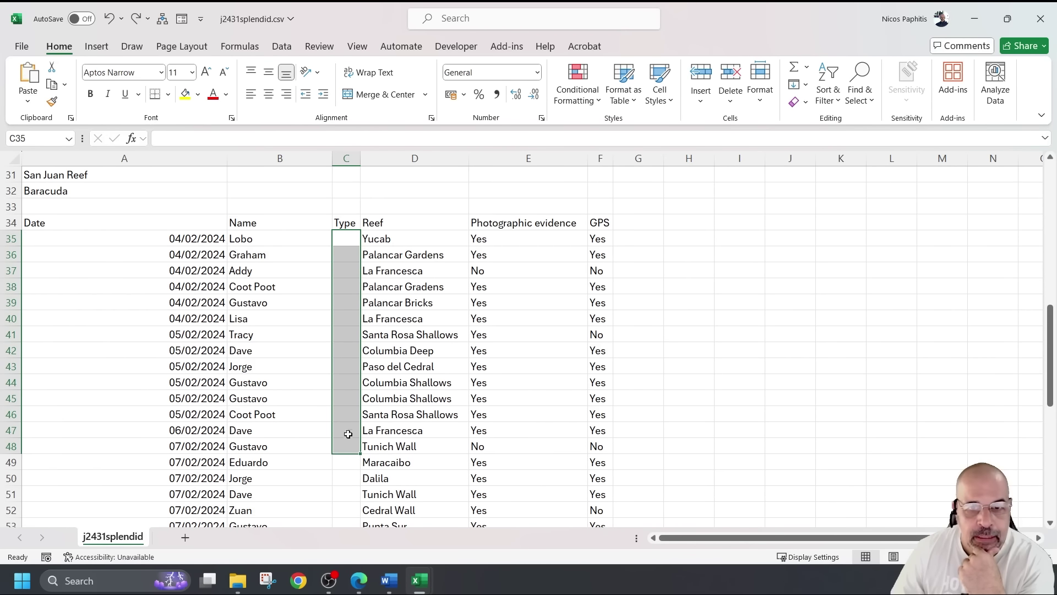
{"action": "left_click", "coordinate": [375, 222]}
{"action": "left_click", "coordinate": [387, 238]}
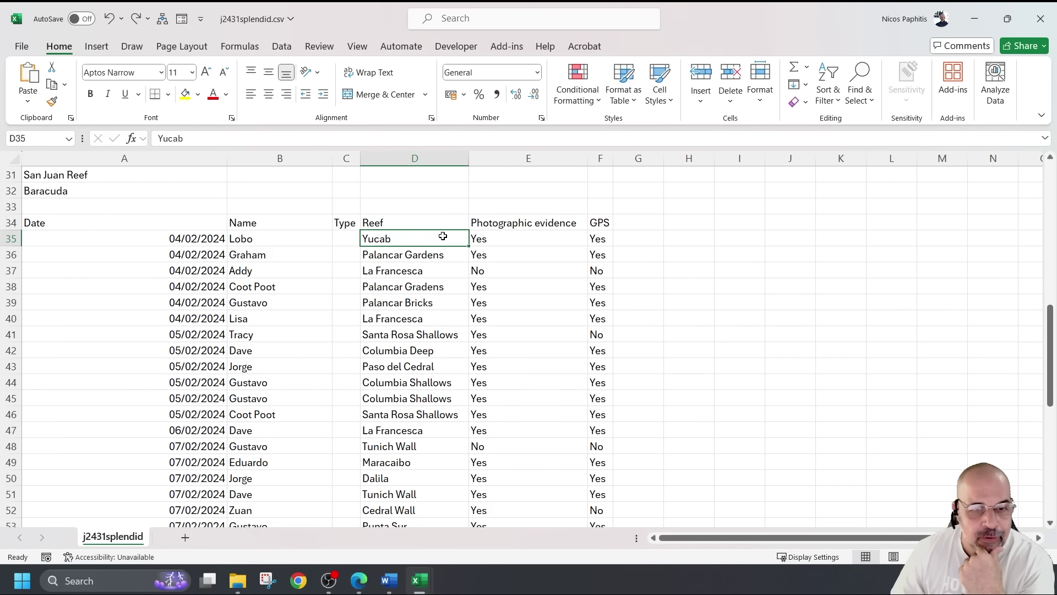
{"action": "left_click", "coordinate": [512, 239]}
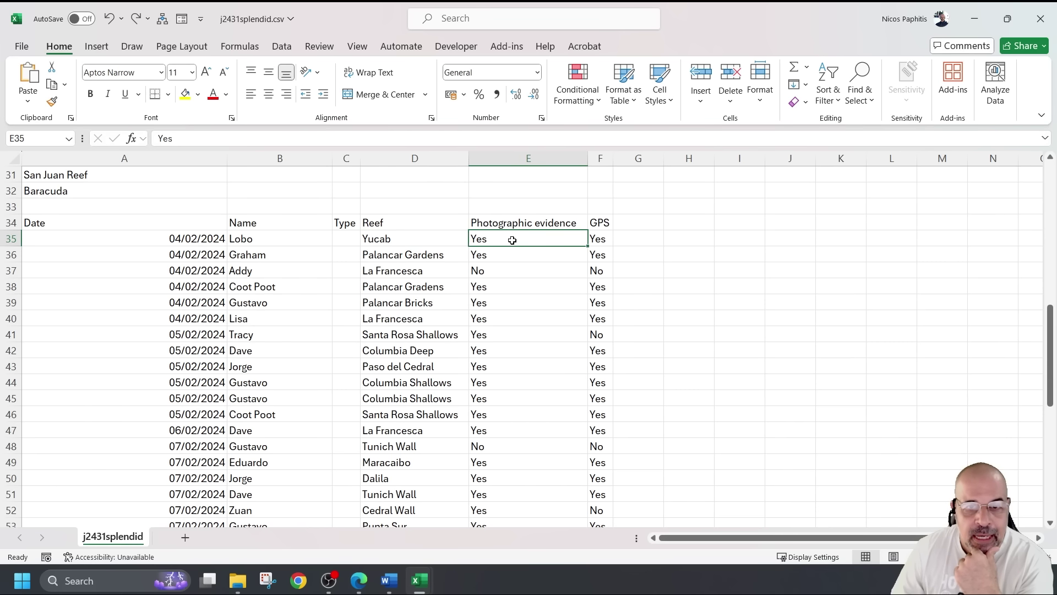
{"action": "left_click", "coordinate": [609, 241]}
{"action": "scroll", "coordinate": [660, 272], "scroll_direction": "down", "scroll_amount": 1}
{"action": "scroll", "coordinate": [658, 275], "scroll_direction": "up", "scroll_amount": 6}
{"action": "scroll", "coordinate": [656, 278], "scroll_direction": "down", "scroll_amount": 3}
{"action": "scroll", "coordinate": [658, 277], "scroll_direction": "up", "scroll_amount": 8}
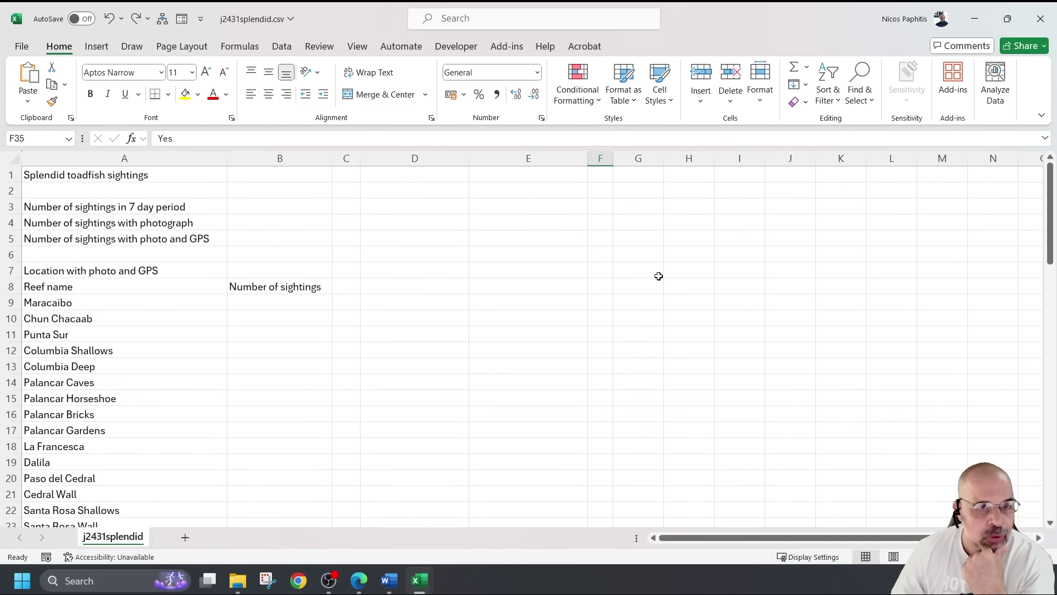
{"action": "left_click", "coordinate": [143, 208]}
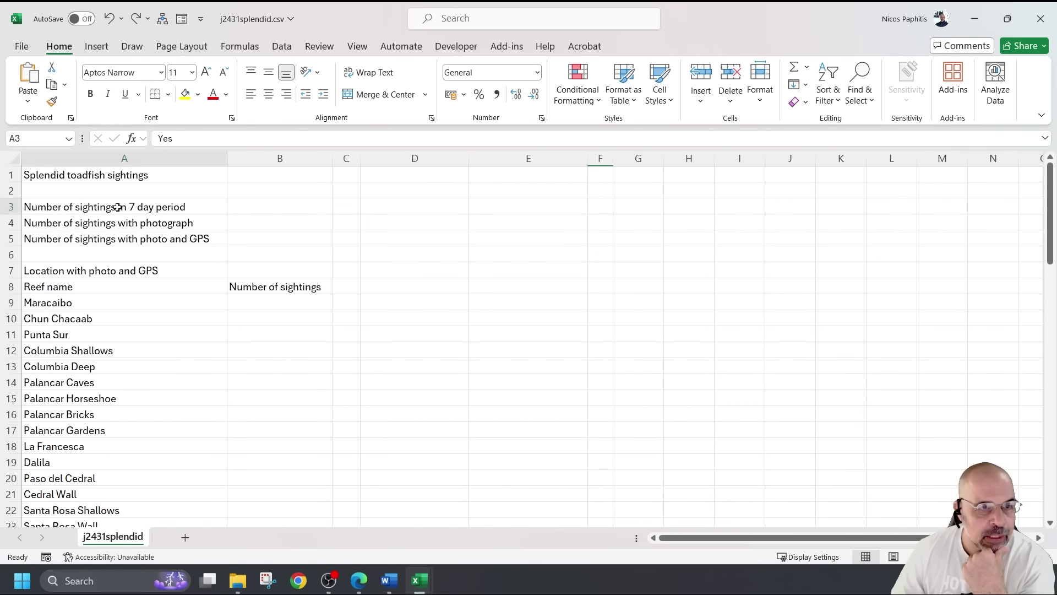
{"action": "left_click", "coordinate": [252, 208]}
{"action": "scroll", "coordinate": [330, 264], "scroll_direction": "down", "scroll_amount": 9}
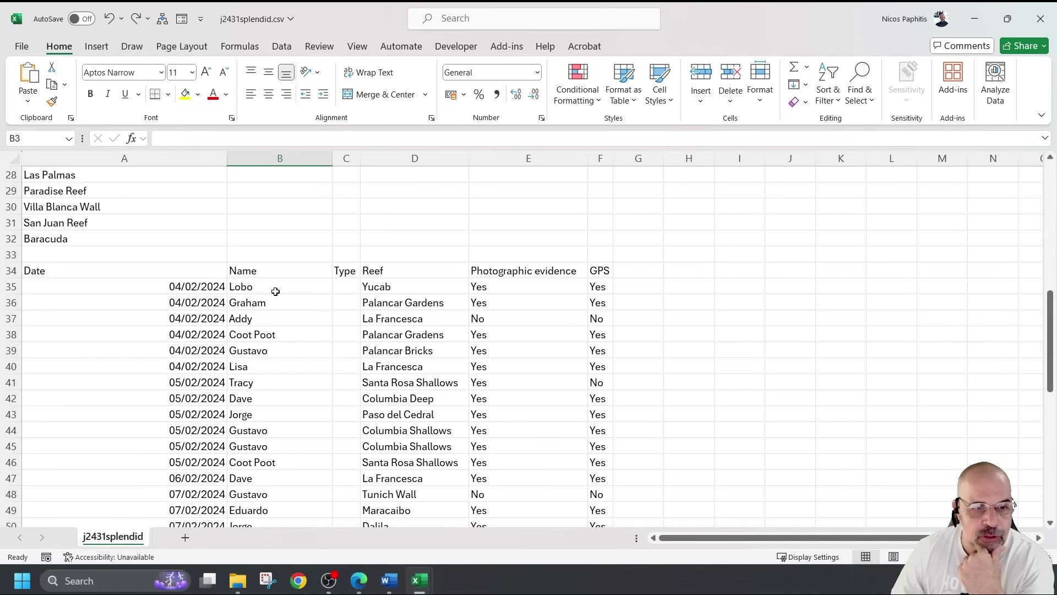
{"action": "left_click_drag", "start_coordinate": [248, 286], "coordinate": [237, 517]}
{"action": "left_click_drag", "start_coordinate": [254, 571], "coordinate": [258, 478]}
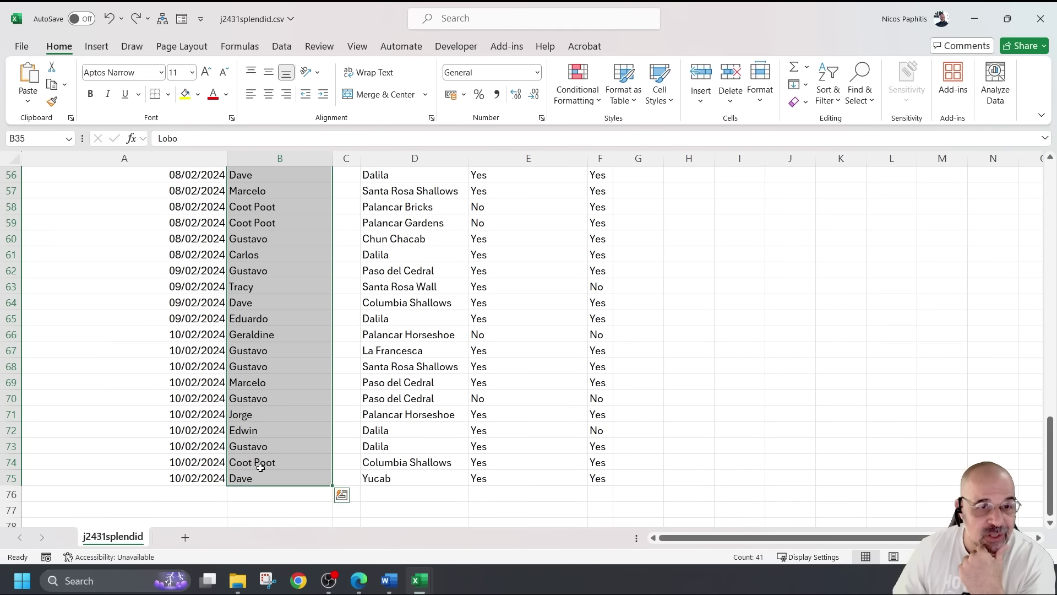
{"action": "scroll", "coordinate": [259, 467], "scroll_direction": "up", "scroll_amount": 18}
{"action": "left_click", "coordinate": [235, 222]}
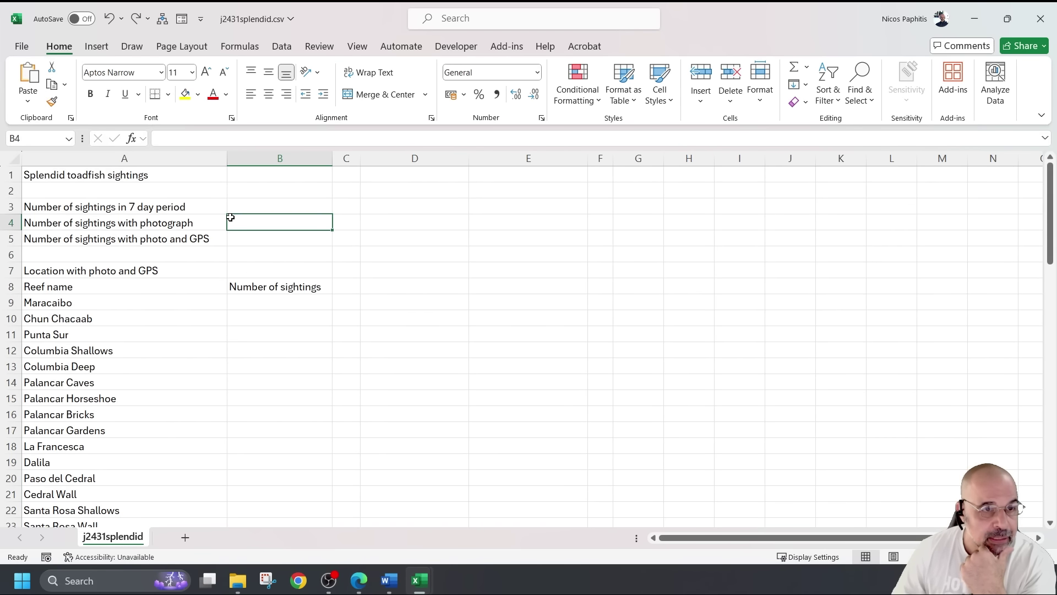
{"action": "scroll", "coordinate": [337, 286], "scroll_direction": "down", "scroll_amount": 9}
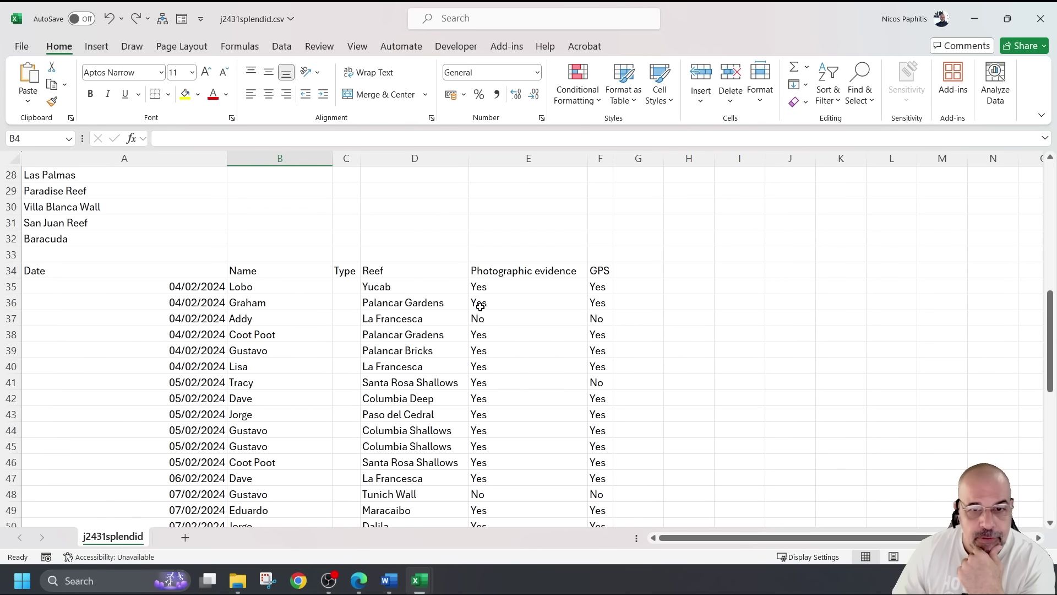
{"action": "left_click", "coordinate": [537, 291]}
{"action": "left_click", "coordinate": [86, 285]}
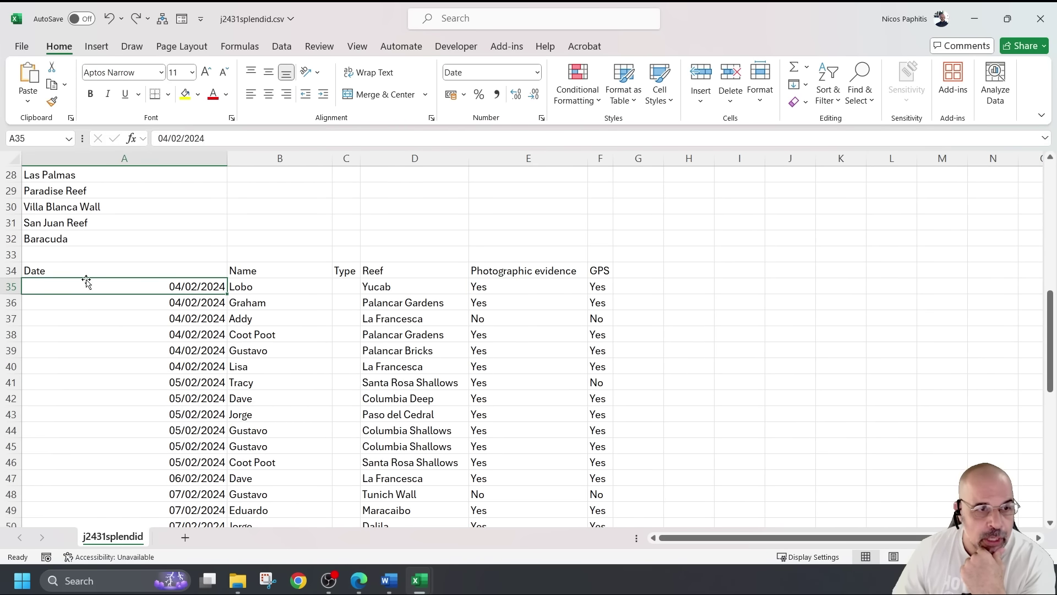
{"action": "left_click", "coordinate": [501, 289]}
{"action": "left_click_drag", "start_coordinate": [523, 287], "coordinate": [529, 361]}
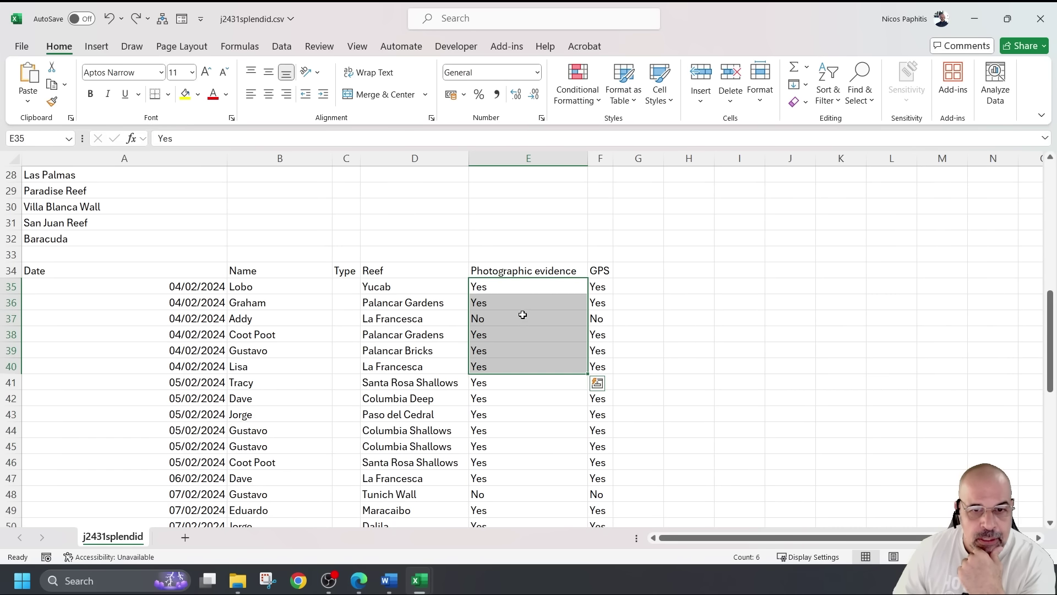
{"action": "left_click", "coordinate": [521, 314]}
{"action": "scroll", "coordinate": [521, 314], "scroll_direction": "up", "scroll_amount": 9}
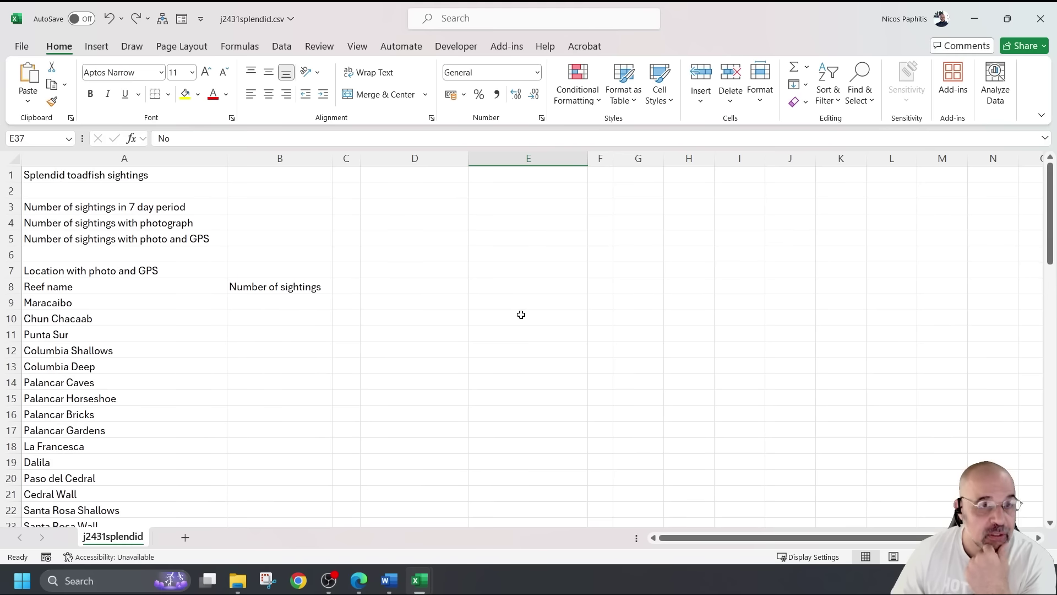
{"action": "left_click", "coordinate": [122, 241]}
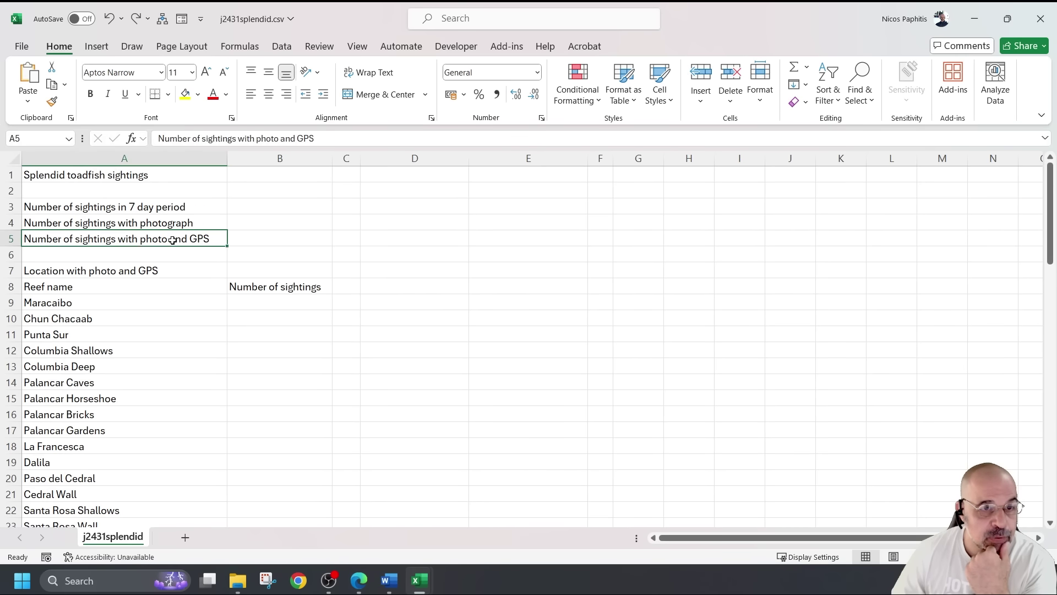
{"action": "scroll", "coordinate": [503, 298], "scroll_direction": "down", "scroll_amount": 9}
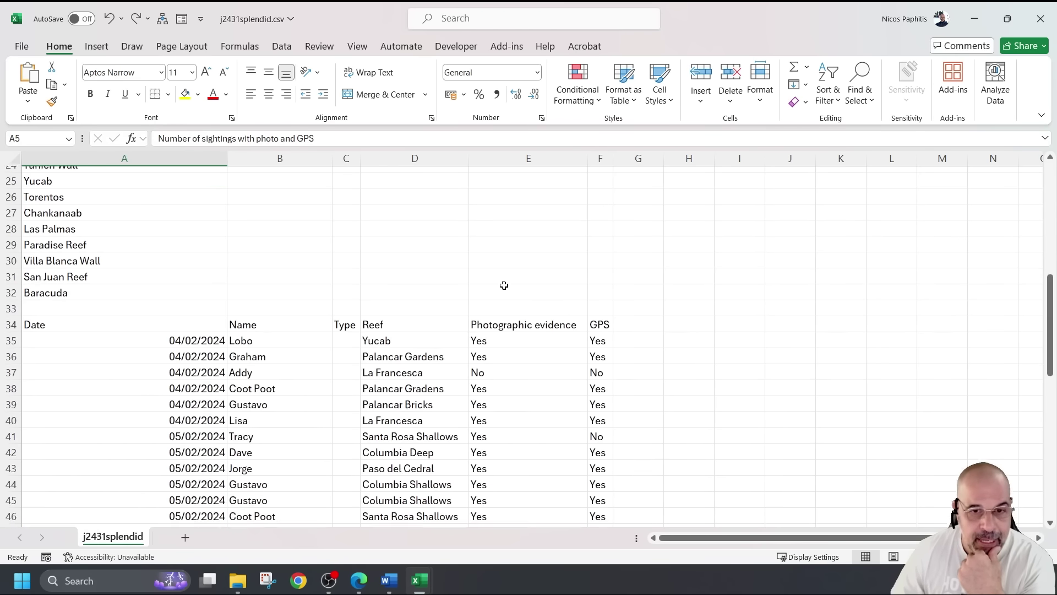
{"action": "left_click", "coordinate": [503, 287]}
{"action": "key", "text": "Tab"}
{"action": "left_click", "coordinate": [513, 304]}
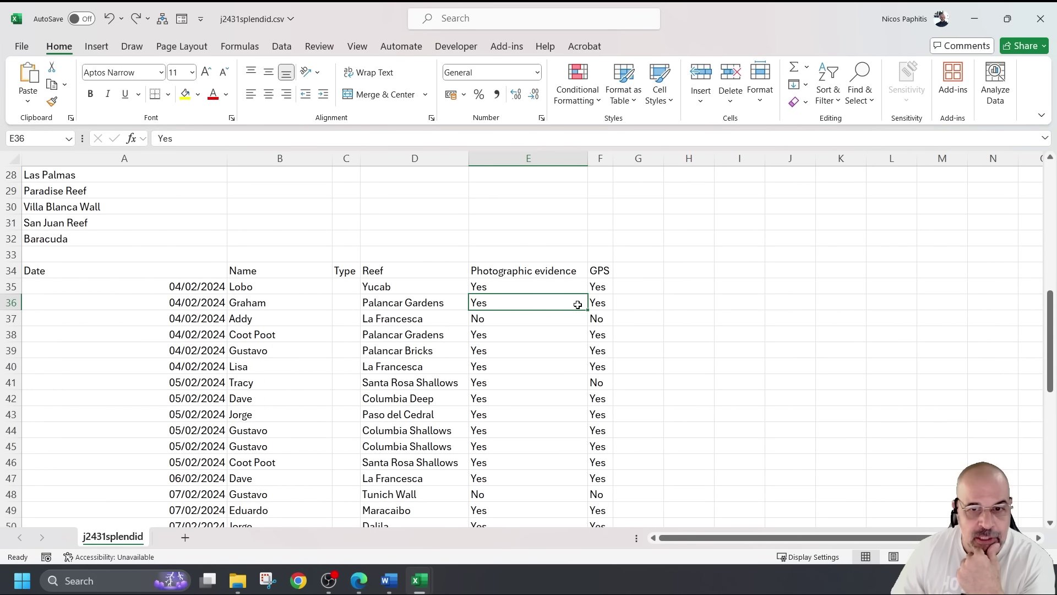
{"action": "left_click", "coordinate": [601, 302]}
{"action": "left_click_drag", "start_coordinate": [578, 302], "coordinate": [607, 300]}
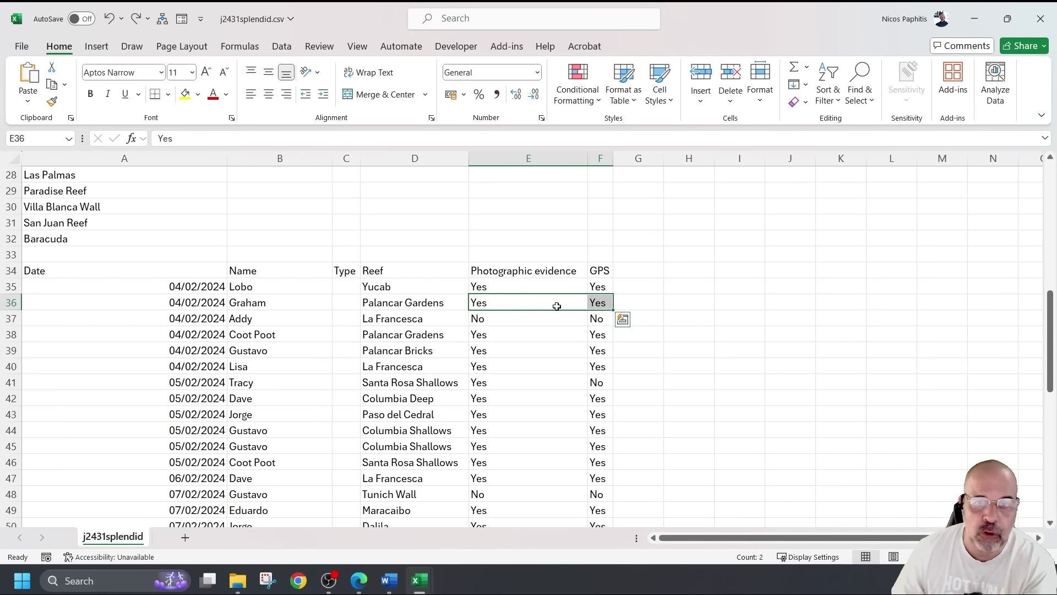
{"action": "scroll", "coordinate": [557, 307], "scroll_direction": "up", "scroll_amount": 1}
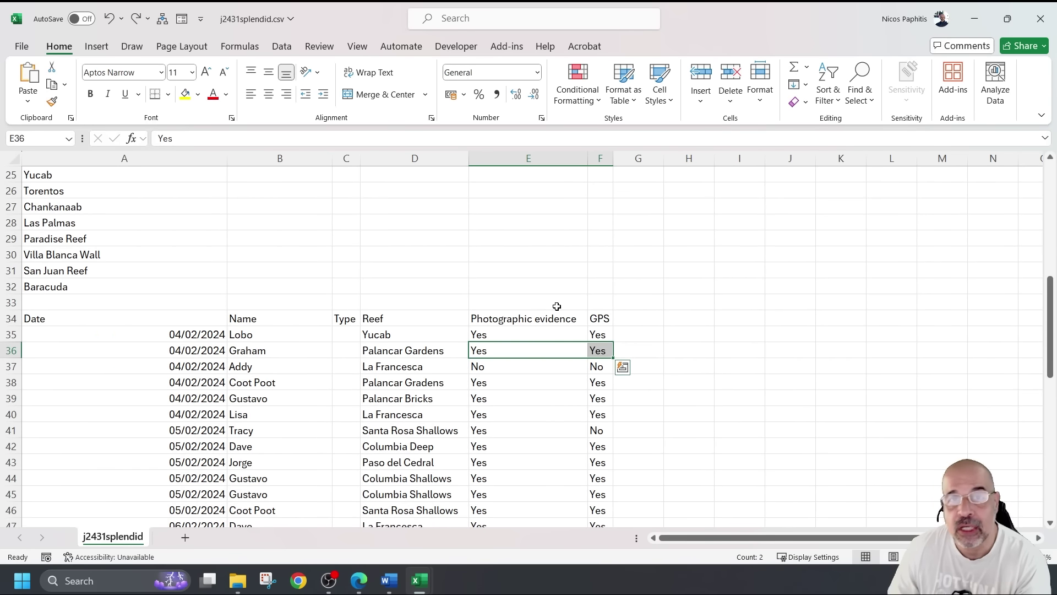
{"action": "scroll", "coordinate": [300, 267], "scroll_direction": "up", "scroll_amount": 7}
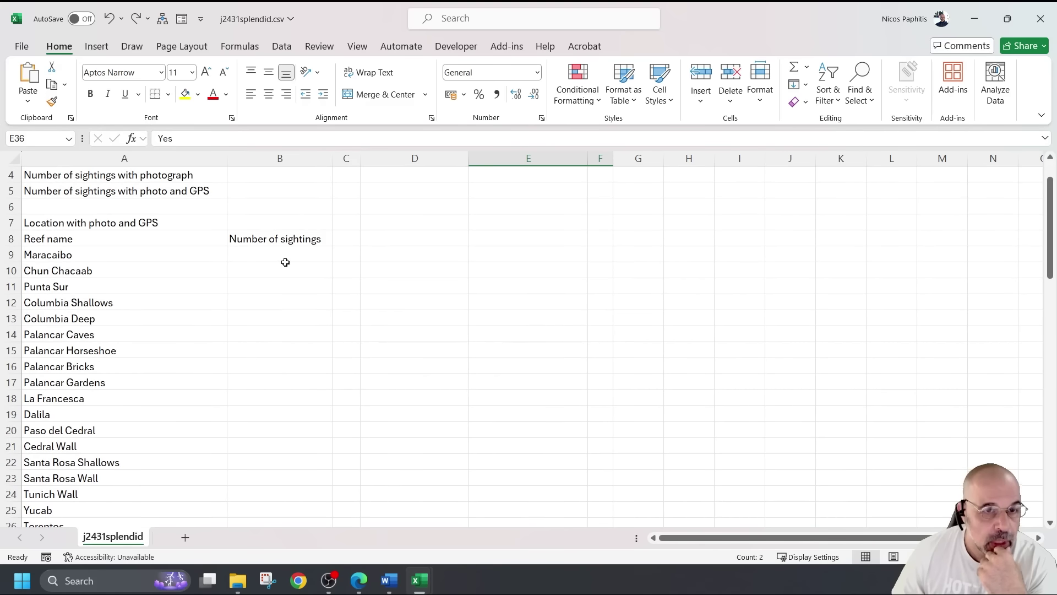
{"action": "left_click", "coordinate": [44, 236]}
{"action": "left_click", "coordinate": [267, 239]}
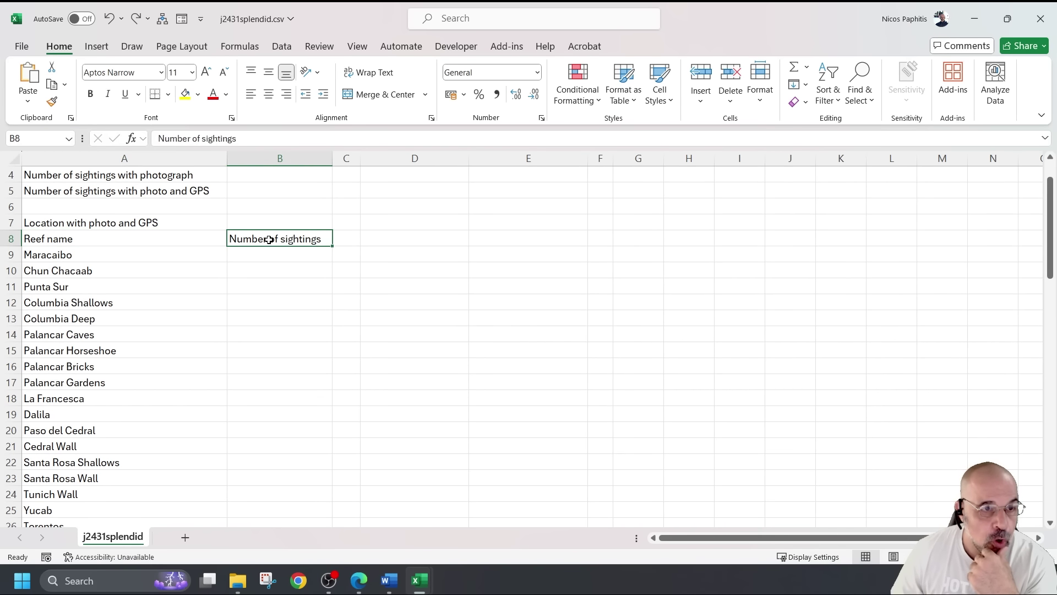
{"action": "left_click", "coordinate": [83, 237]}
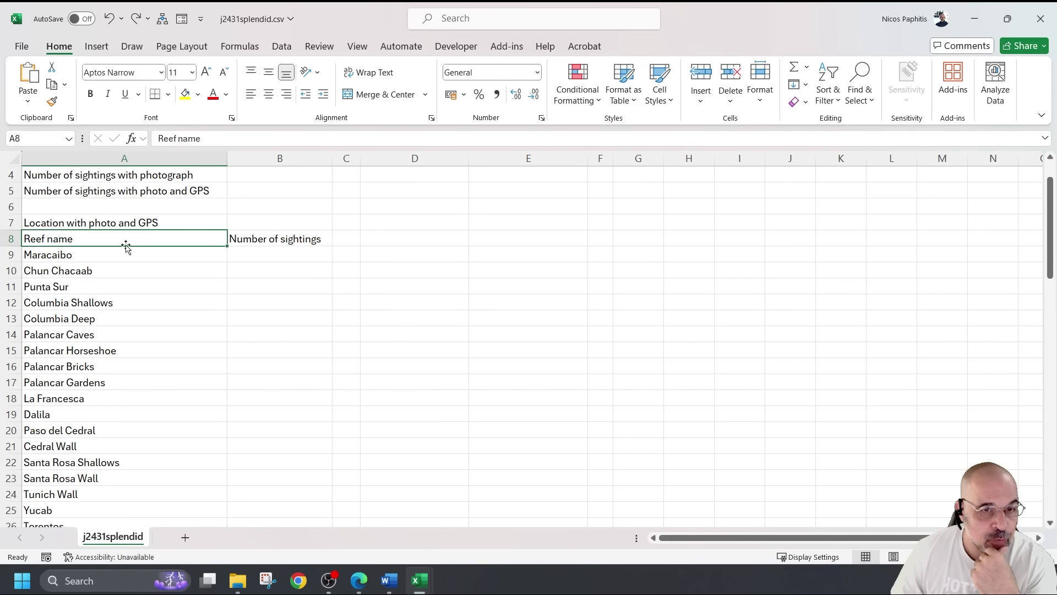
{"action": "left_click", "coordinate": [264, 238]}
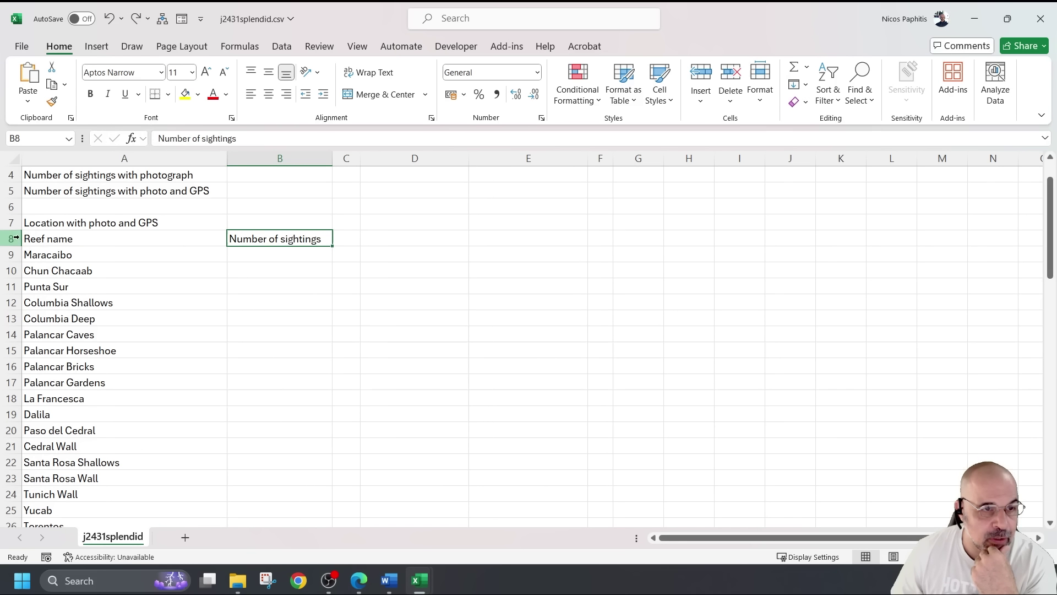
{"action": "left_click", "coordinate": [73, 239]}
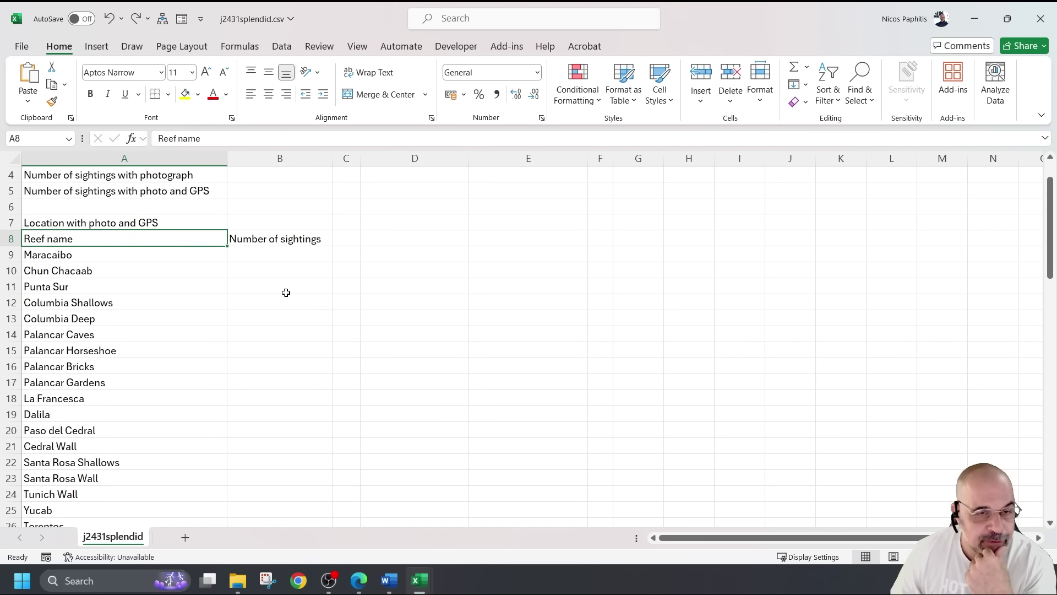
{"action": "scroll", "coordinate": [283, 295], "scroll_direction": "down", "scroll_amount": 9}
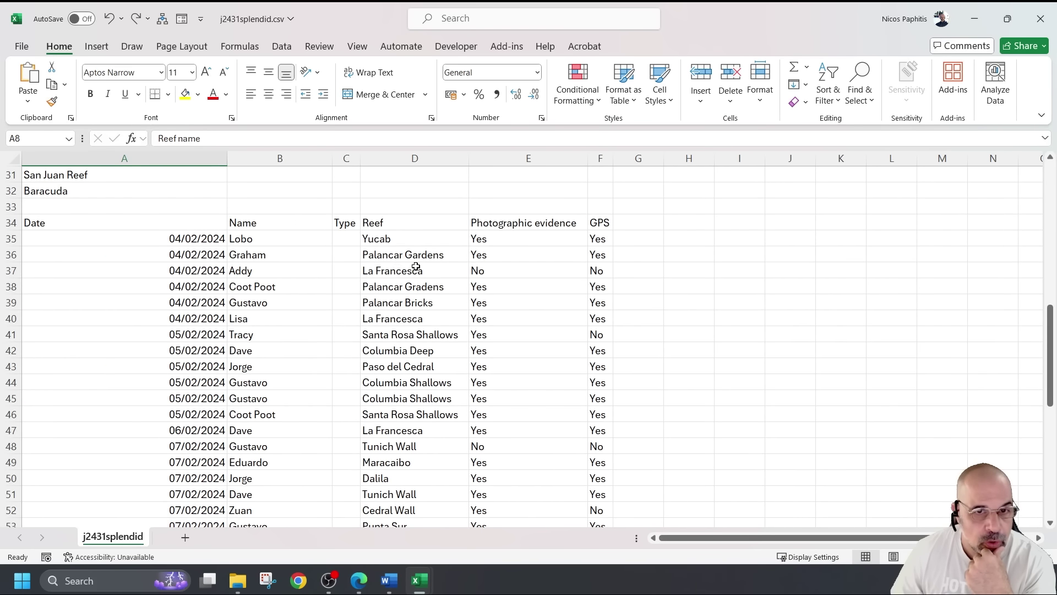
{"action": "left_click", "coordinate": [230, 238]}
{"action": "left_click", "coordinate": [388, 238]}
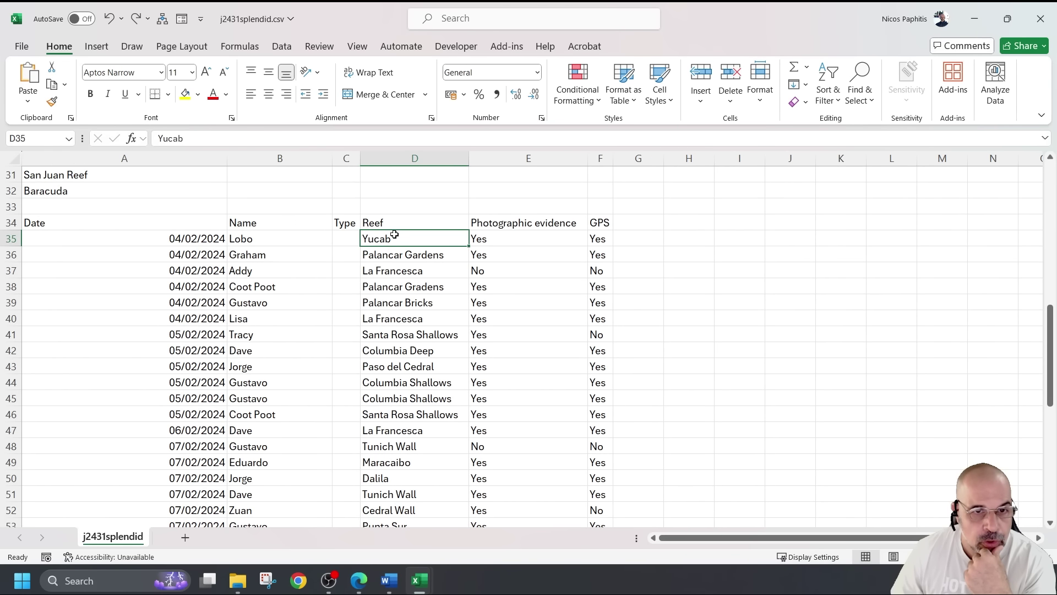
{"action": "left_click_drag", "start_coordinate": [386, 240], "coordinate": [390, 495]}
{"action": "left_click", "coordinate": [711, 289]}
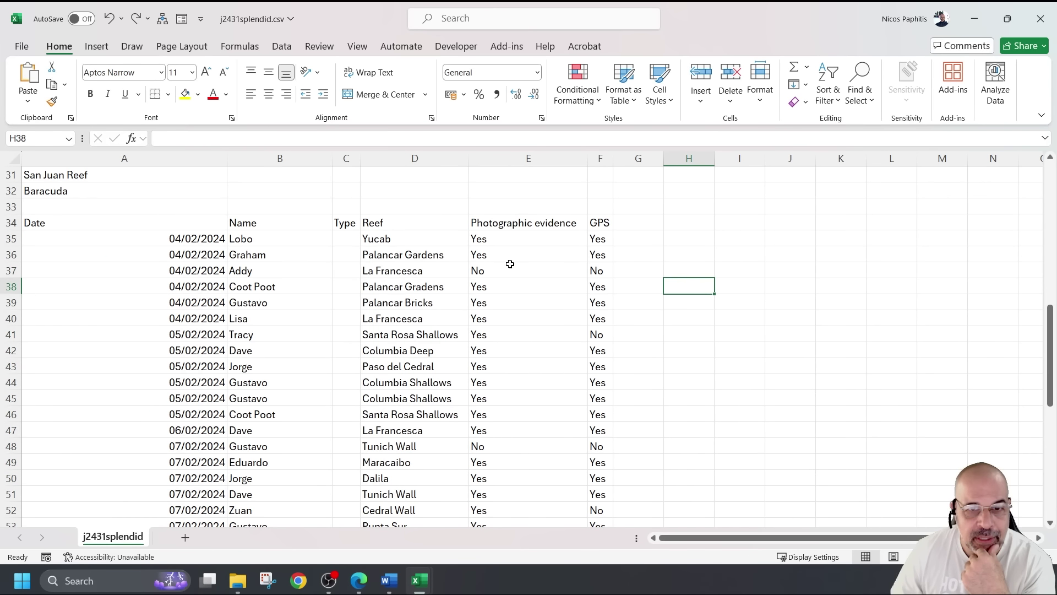
{"action": "left_click", "coordinate": [479, 239]}
{"action": "left_click", "coordinate": [605, 238]}
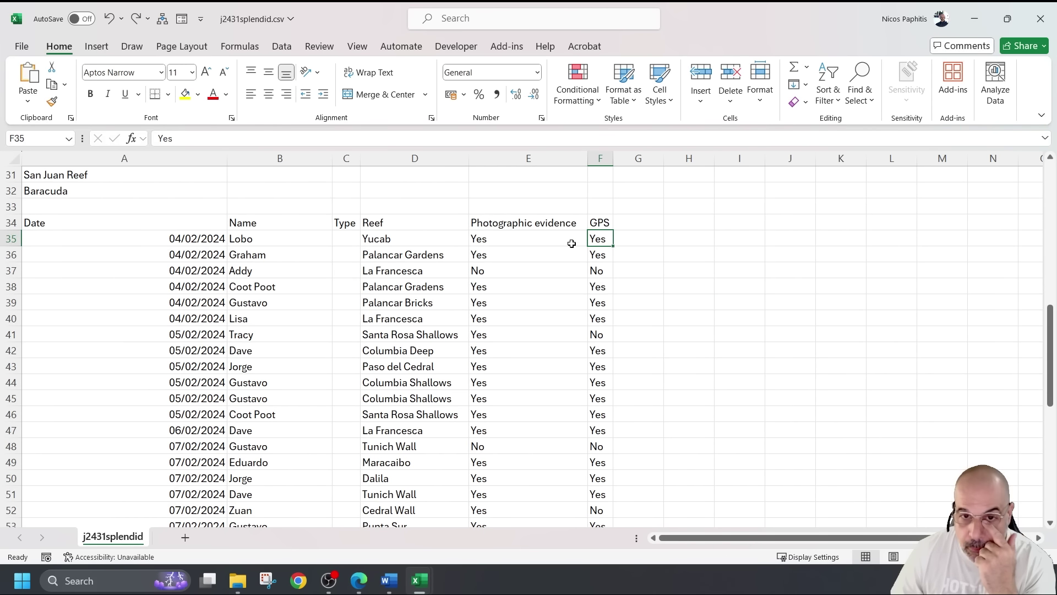
{"action": "scroll", "coordinate": [487, 312], "scroll_direction": "up", "scroll_amount": 10}
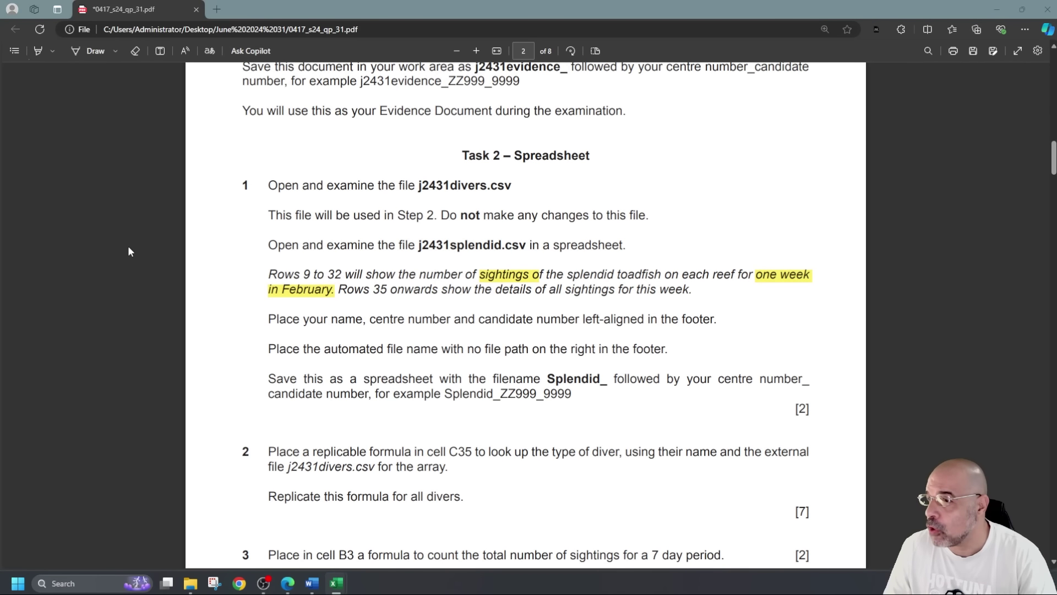
Read the footer requirements in Task 2 step 1 of the exam paper, then return to Excel
{"action": "left_click", "coordinate": [109, 247]}
{"action": "scroll", "coordinate": [351, 273], "scroll_direction": "down", "scroll_amount": 2}
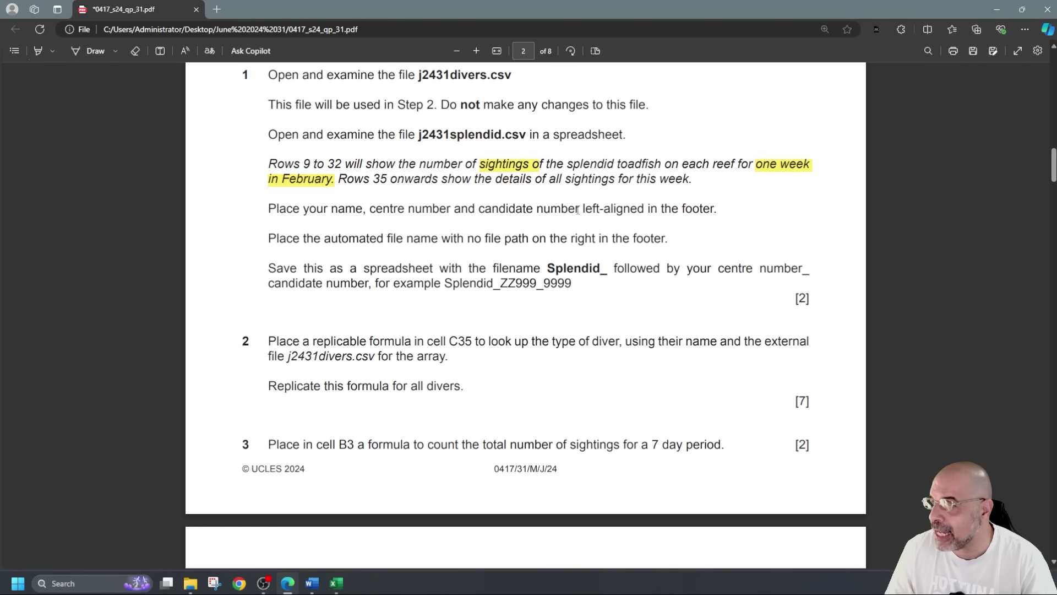
{"action": "key", "text": "alt+Tab"}
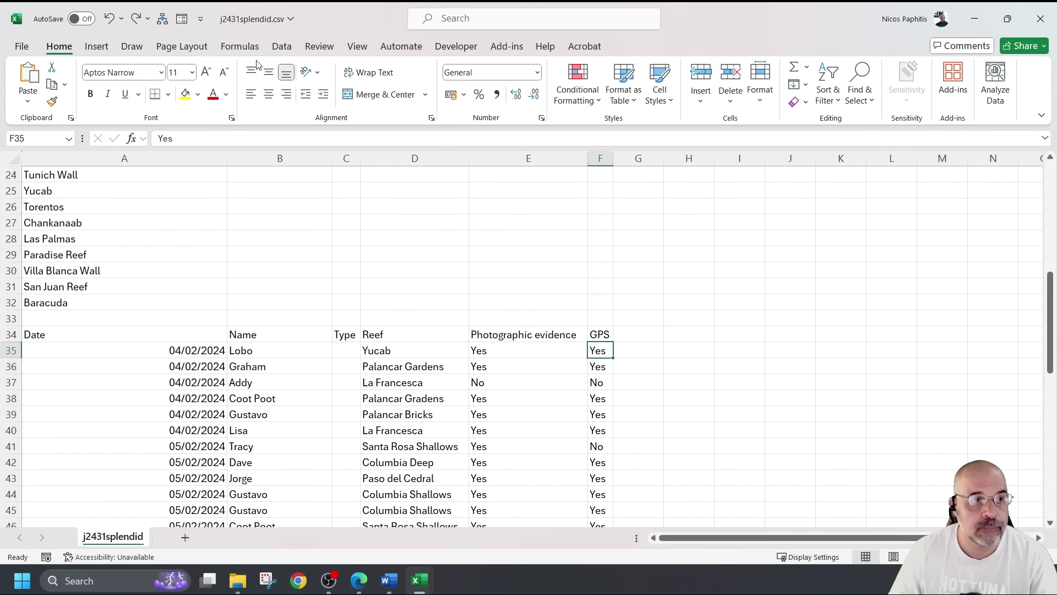
In Page Layout view, enter the candidate's name, centre and candidate numbers in the left footer
{"action": "left_click", "coordinate": [357, 46]}
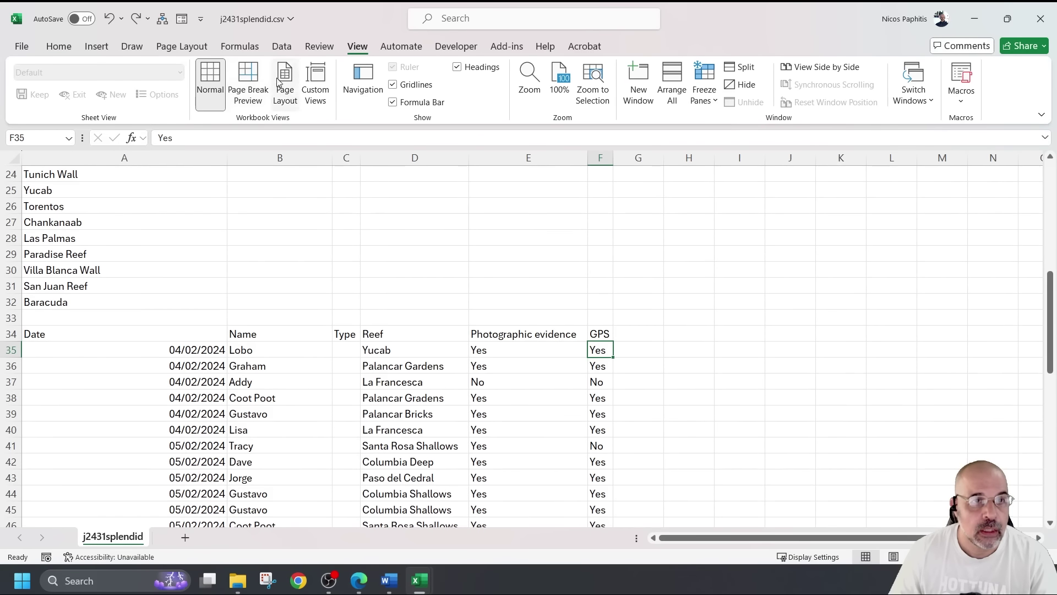
{"action": "left_click", "coordinate": [249, 83]}
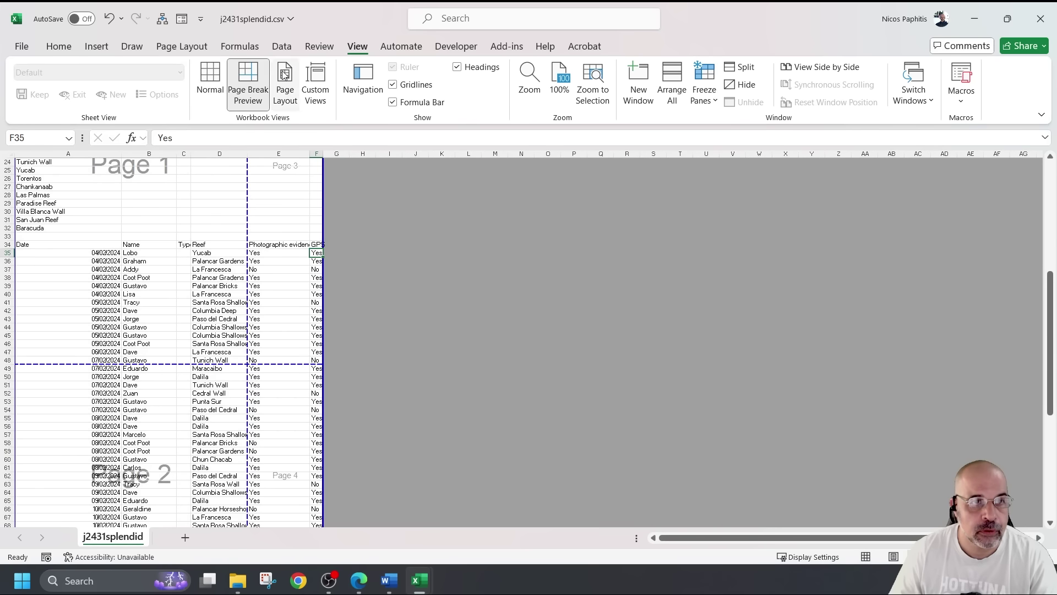
{"action": "left_click", "coordinate": [286, 83]}
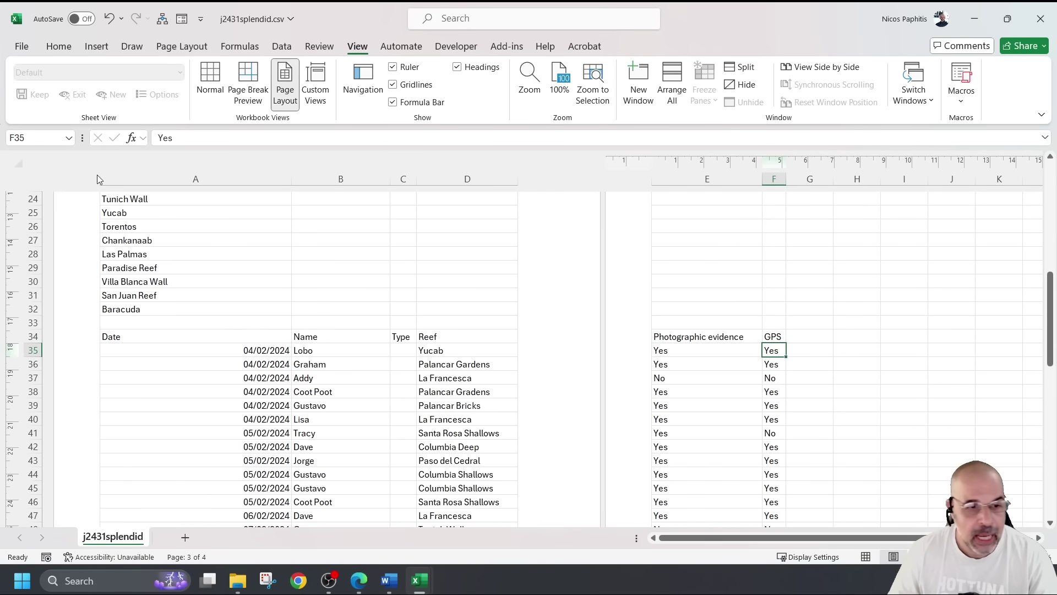
{"action": "scroll", "coordinate": [203, 418], "scroll_direction": "down", "scroll_amount": 6}
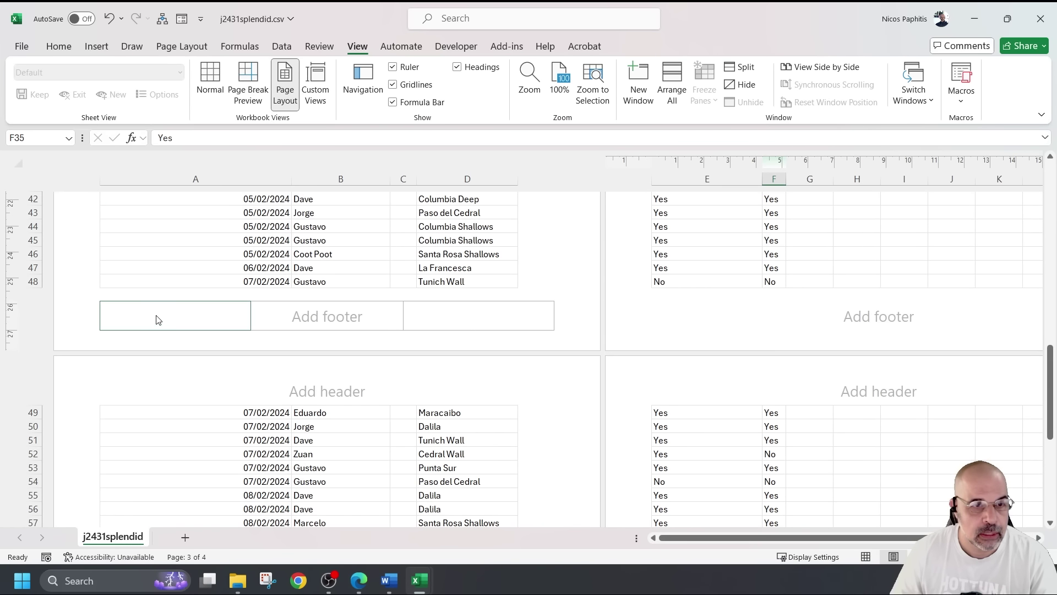
{"action": "left_click", "coordinate": [169, 315]}
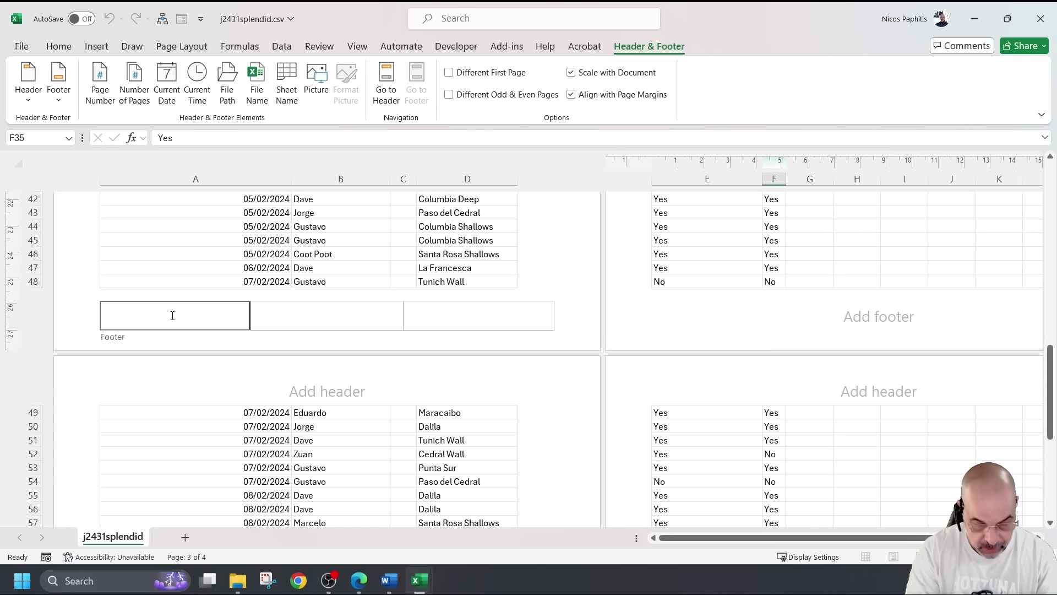
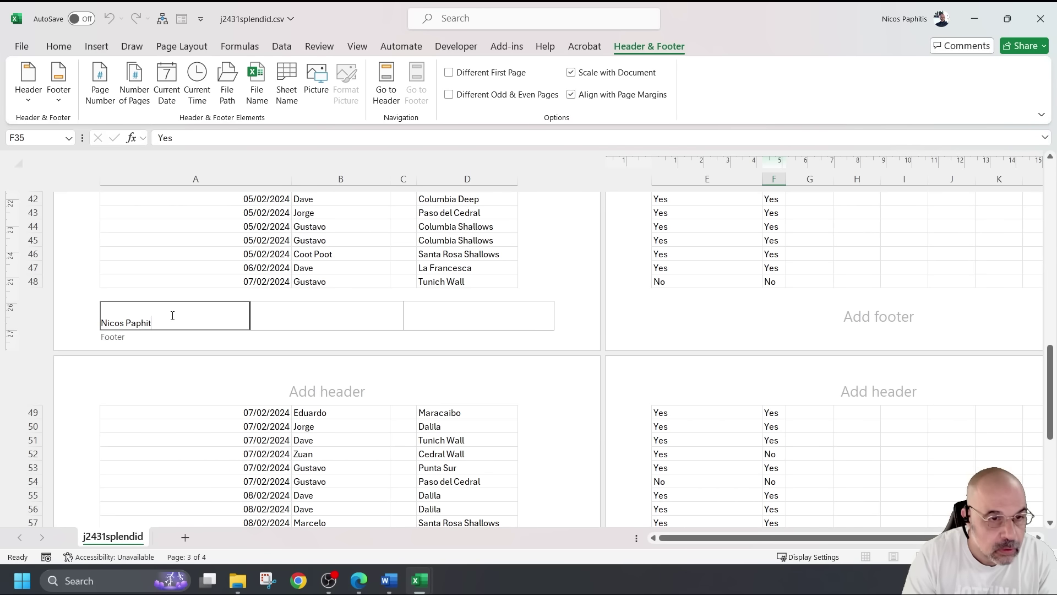
{"action": "type", "text": "is CY127 1234"}
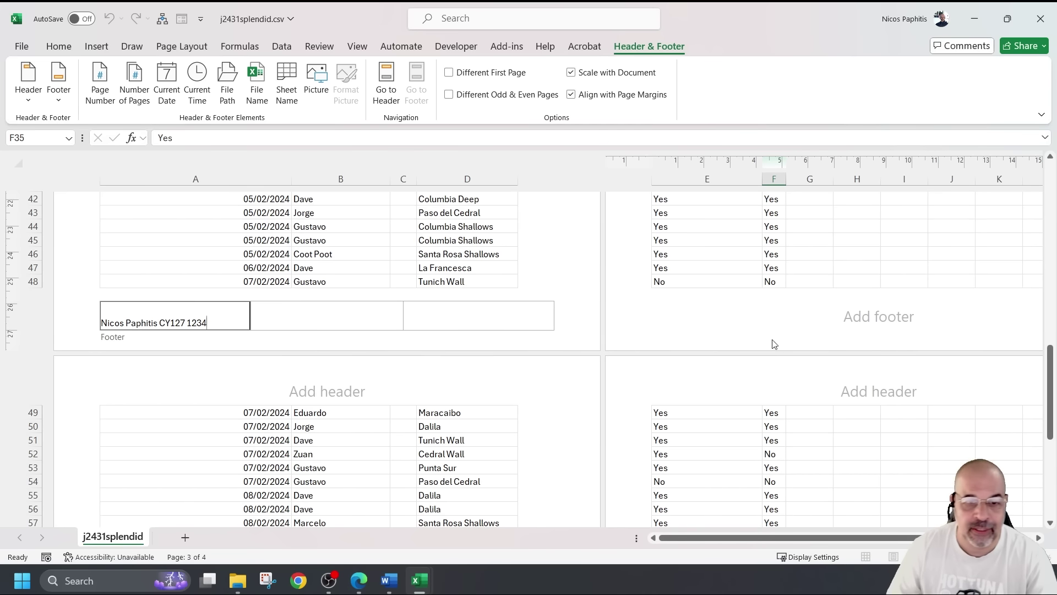
Insert the automatic File Name field into the right footer
{"action": "left_click", "coordinate": [503, 306]}
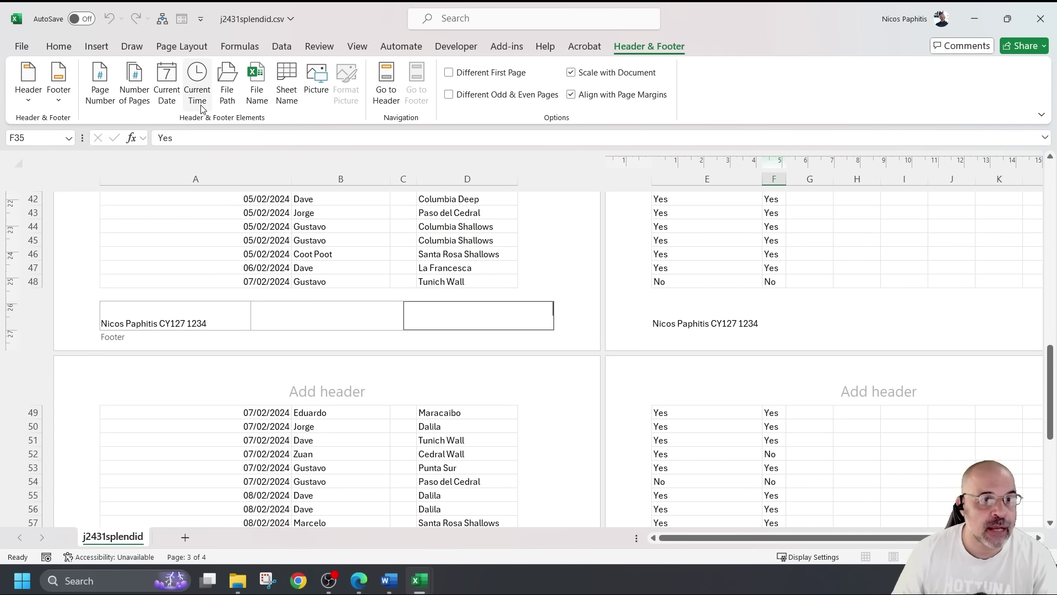
{"action": "left_click", "coordinate": [257, 77]}
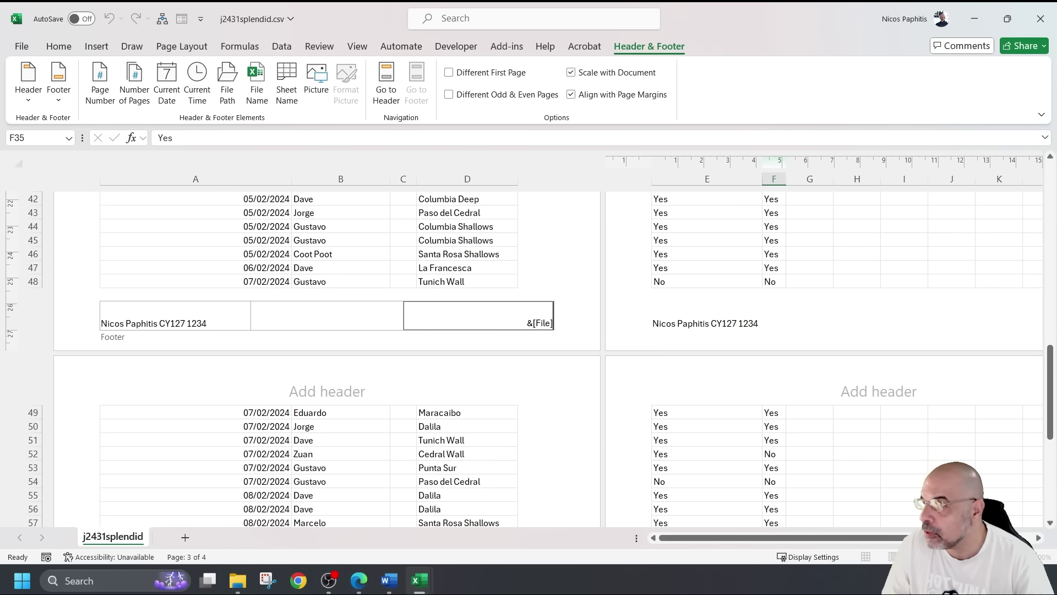
{"action": "key", "text": "alt+Tab"}
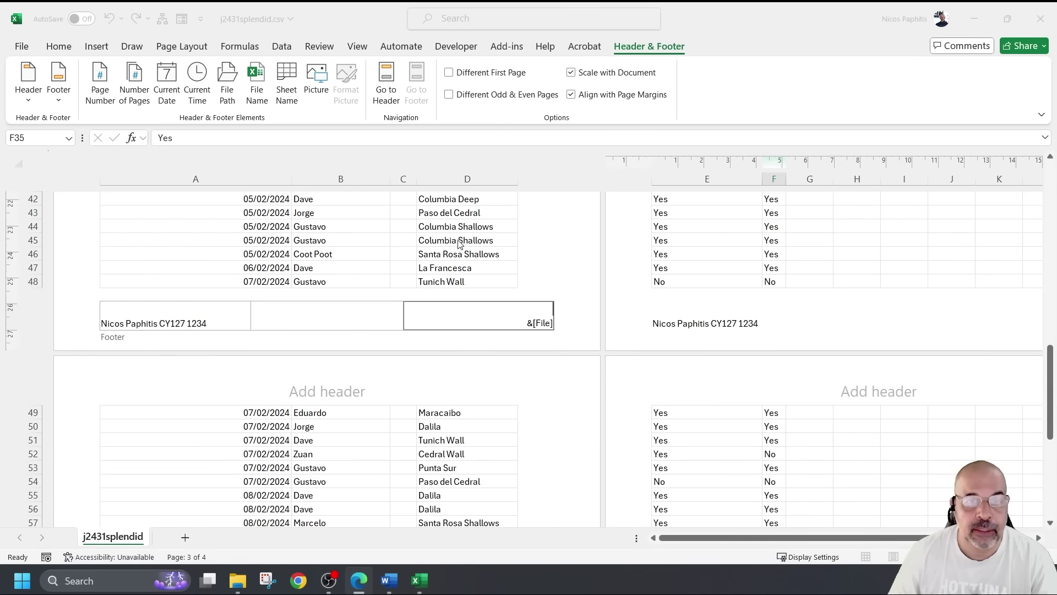
{"action": "left_click", "coordinate": [358, 47]}
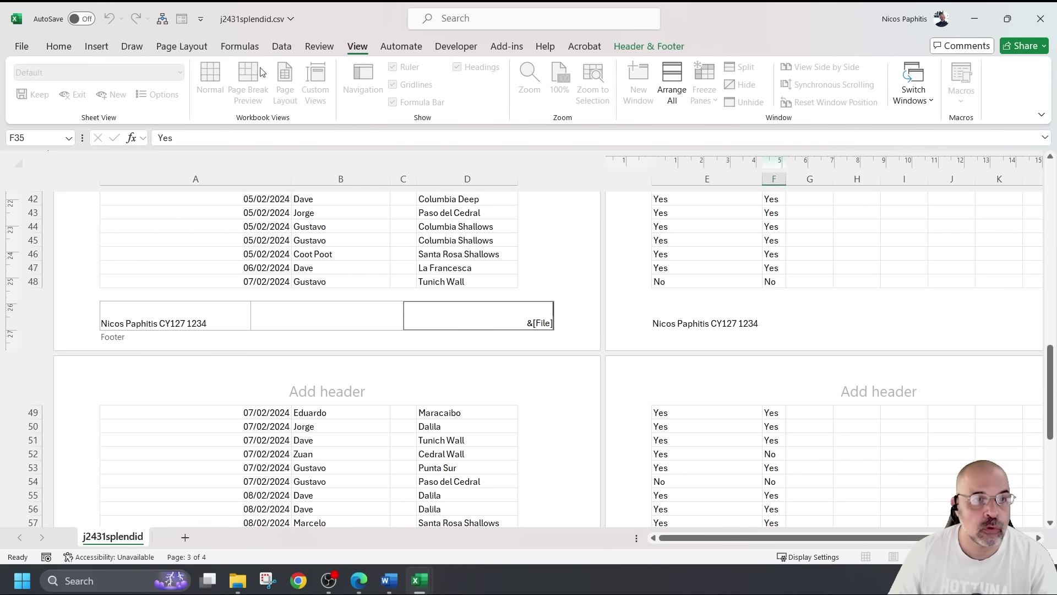
Return to Normal view and save as an Excel workbook named Splendid_ plus centre and candidate numbers
{"action": "left_click", "coordinate": [304, 199]}
{"action": "left_click", "coordinate": [215, 73]}
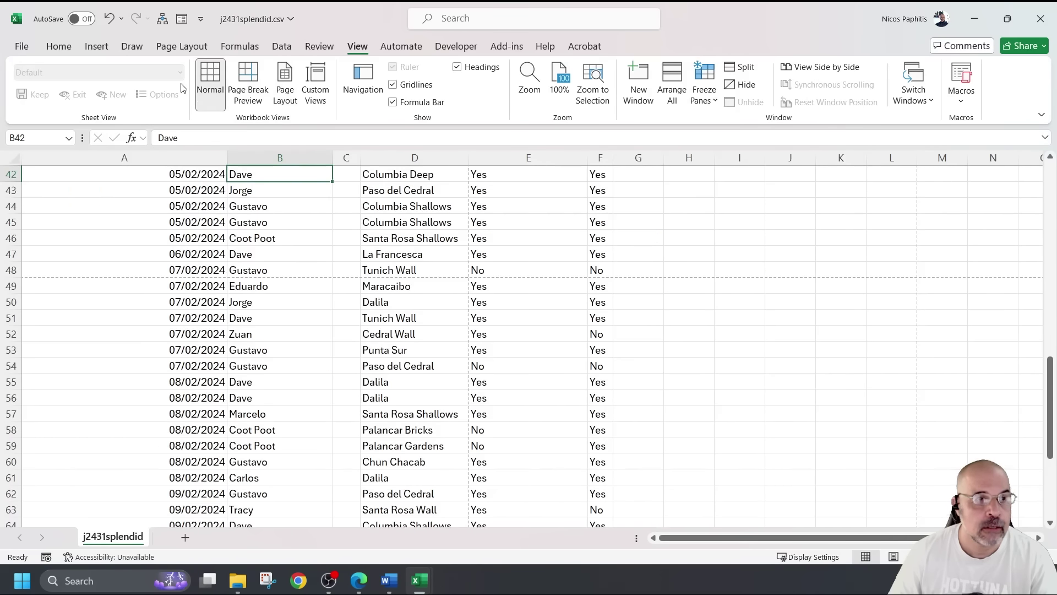
{"action": "left_click", "coordinate": [25, 47]}
{"action": "left_click", "coordinate": [54, 256]}
{"action": "left_click", "coordinate": [419, 122]}
{"action": "left_click", "coordinate": [400, 138]}
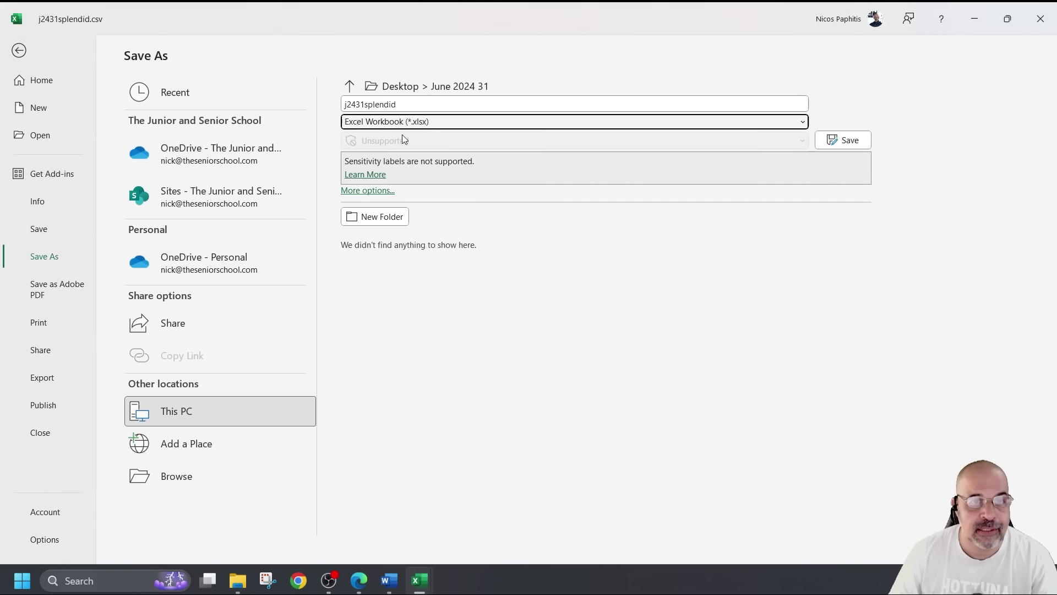
{"action": "left_click", "coordinate": [375, 105]}
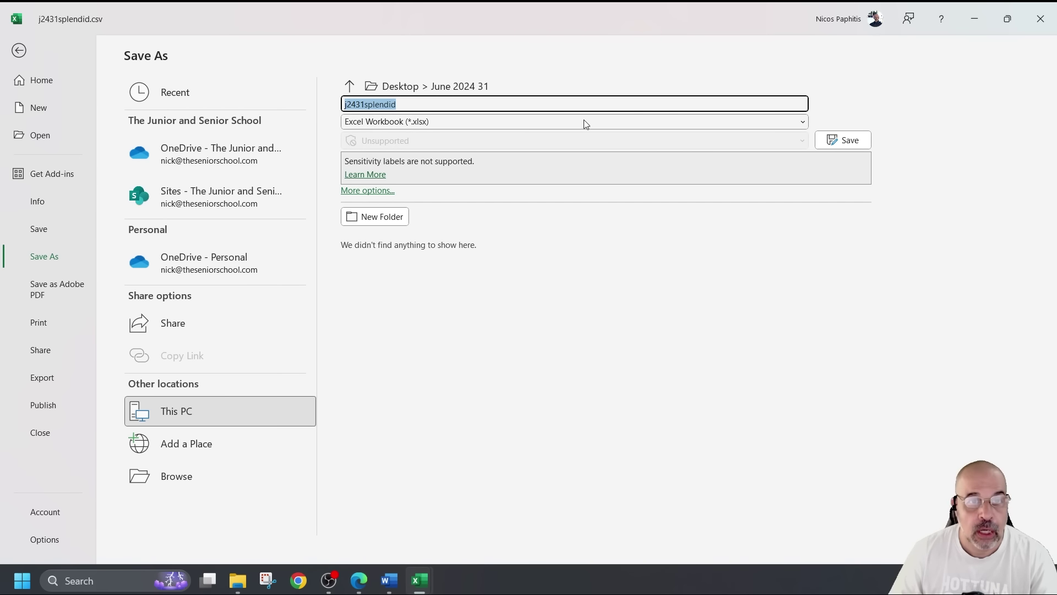
{"action": "type", "text": "Splendid_ f"}
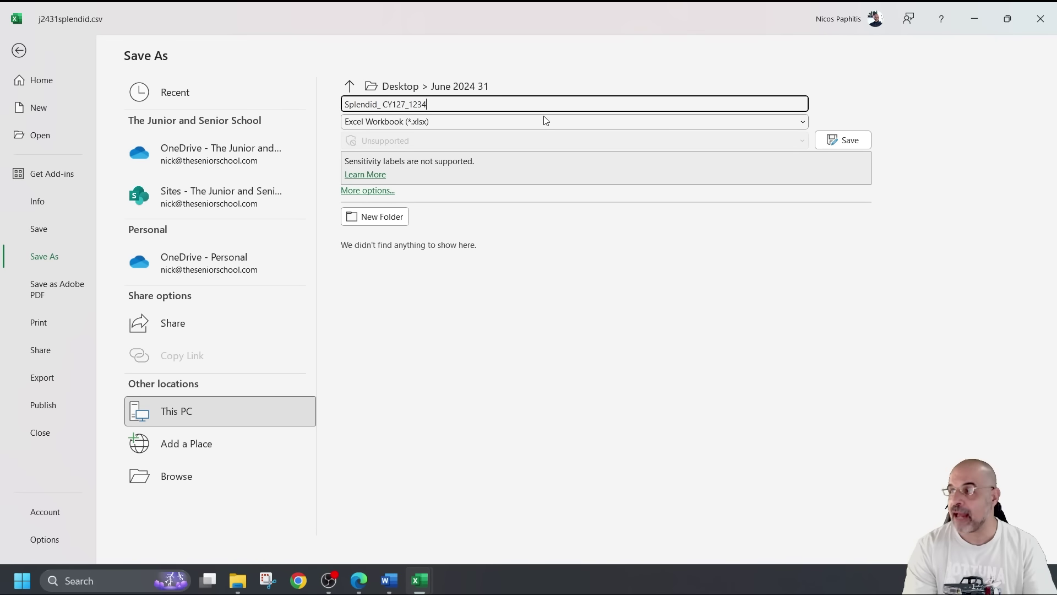
{"action": "left_click", "coordinate": [842, 140]}
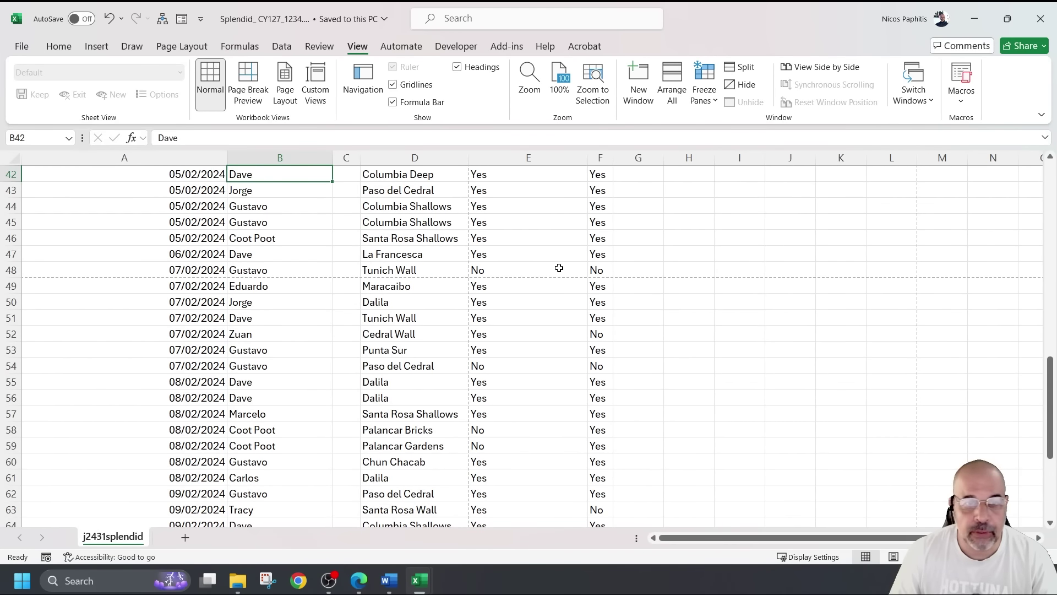
Confirm the footer in print preview, then bring up the exam paper's C35 lookup task
{"action": "scroll", "coordinate": [554, 263], "scroll_direction": "up", "scroll_amount": 14}
{"action": "scroll", "coordinate": [554, 263], "scroll_direction": "down", "scroll_amount": 1}
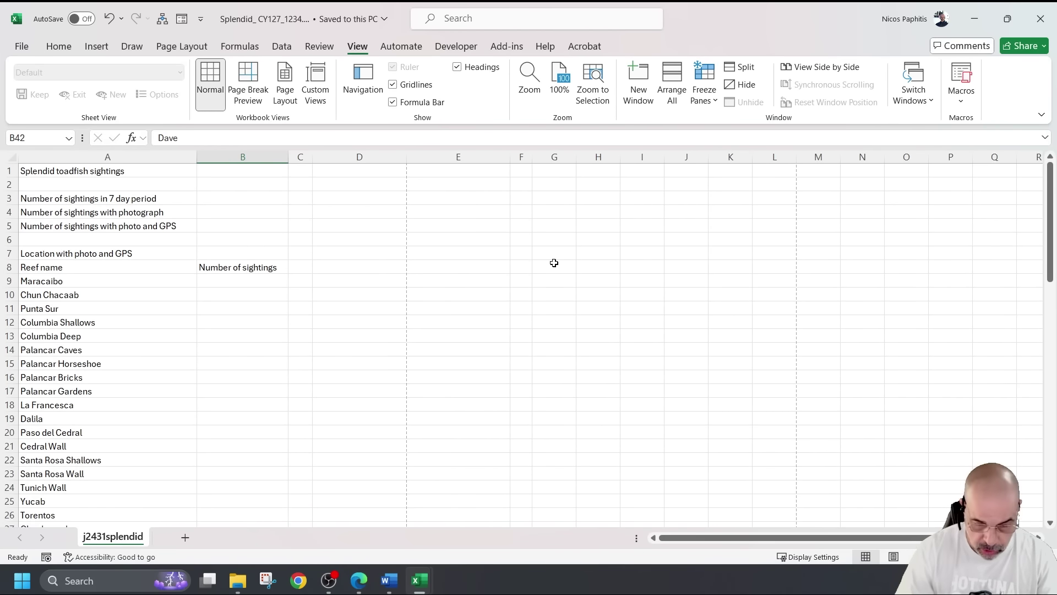
{"action": "key", "text": "ctrl+p"}
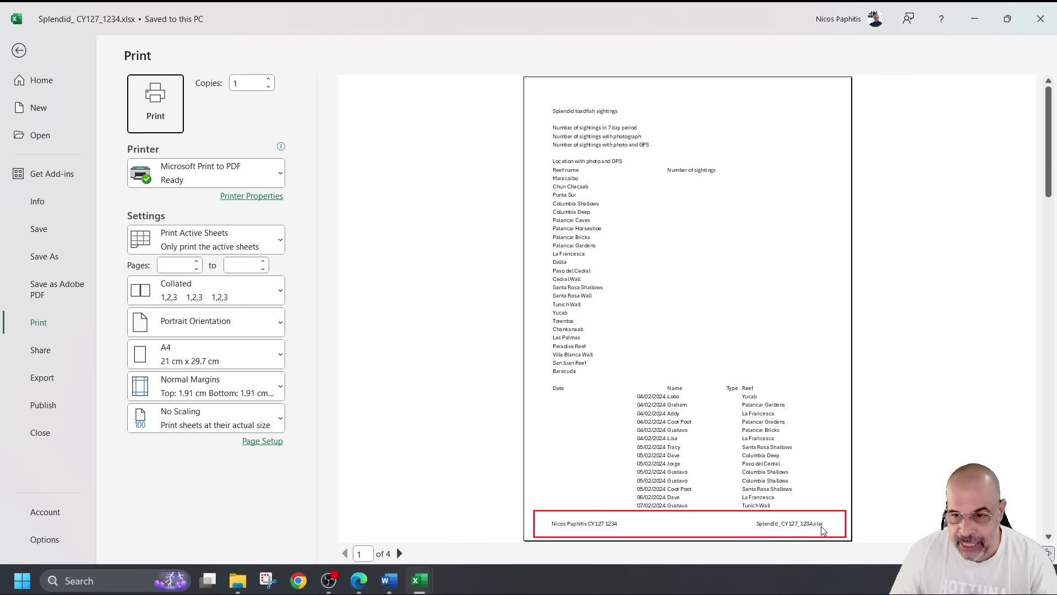
{"action": "left_click", "coordinate": [20, 51]}
{"action": "scroll", "coordinate": [342, 248], "scroll_direction": "up", "scroll_amount": 3}
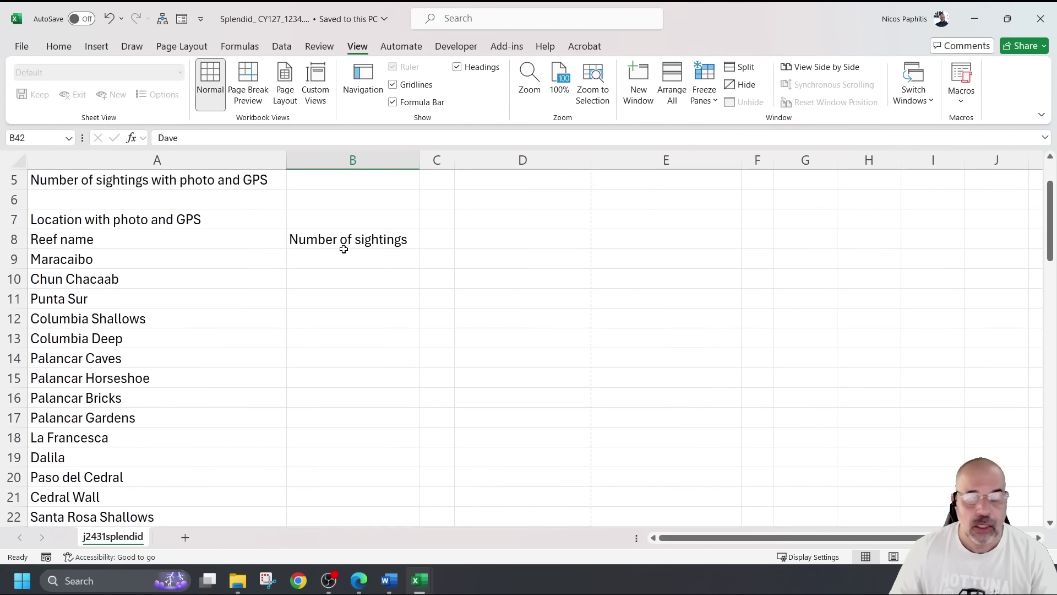
{"action": "key", "text": "alt+Tab"}
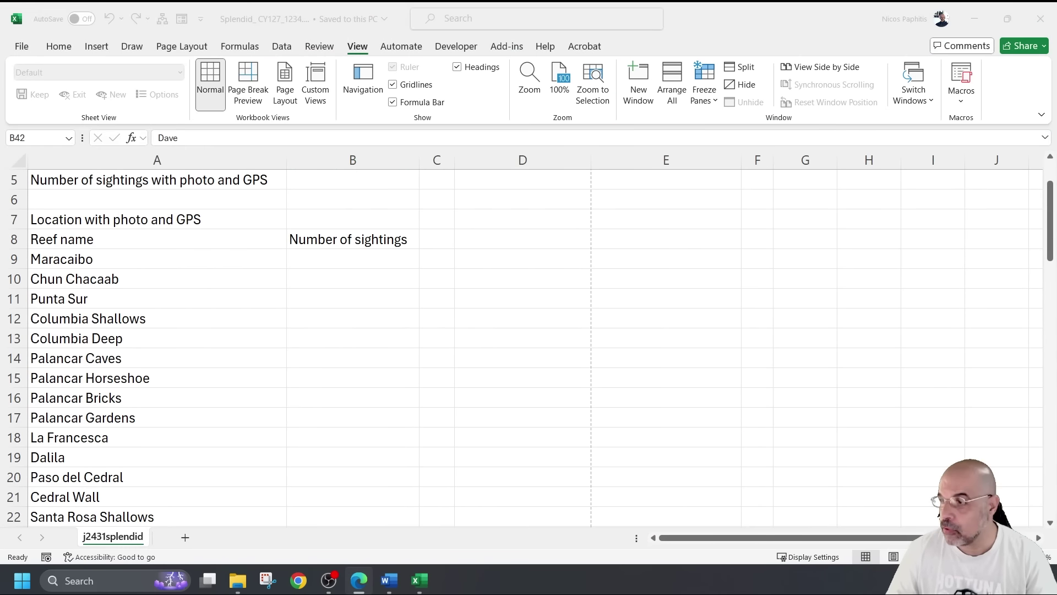
{"action": "scroll", "coordinate": [354, 274], "scroll_direction": "down", "scroll_amount": 2}
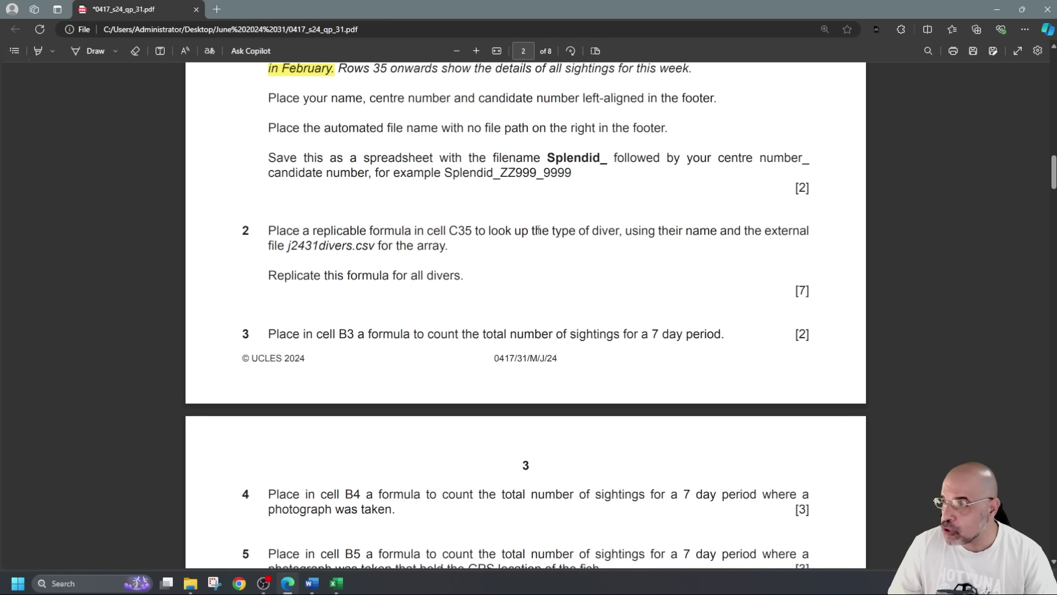
Read question 2 on looking up each diver's type, then bring the sightings table to row 35
{"action": "double_click", "coordinate": [584, 231]}
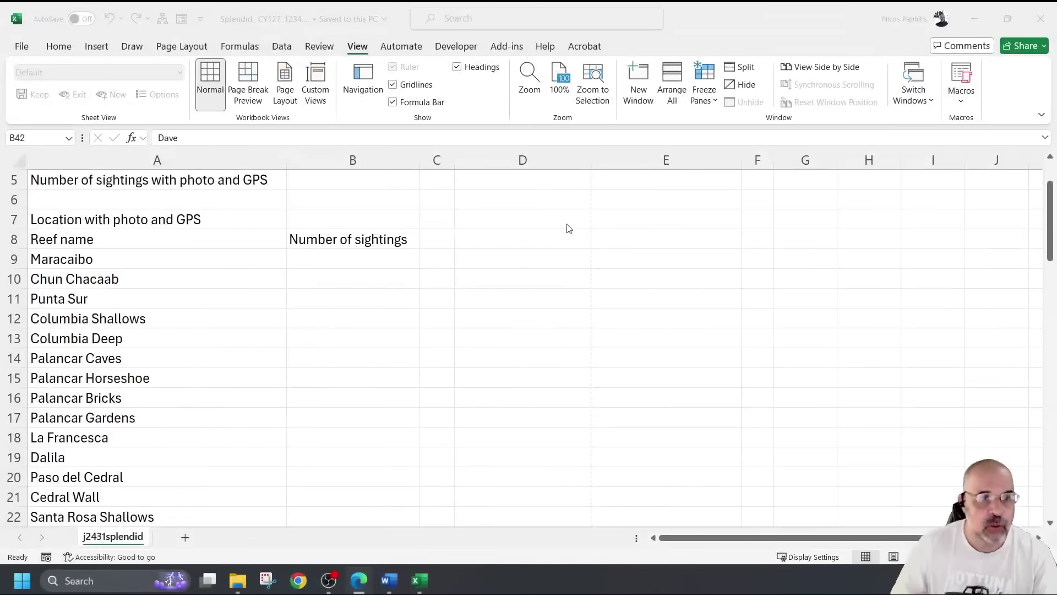
{"action": "scroll", "coordinate": [441, 278], "scroll_direction": "down", "scroll_amount": 1}
{"action": "scroll", "coordinate": [441, 278], "scroll_direction": "down", "scroll_amount": 7}
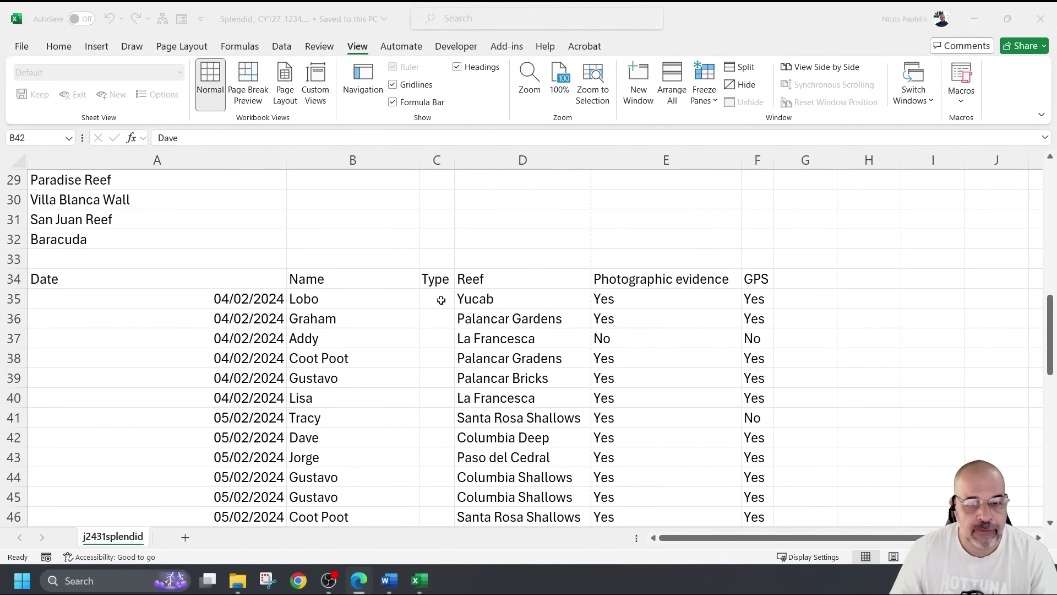
Start C35's formula as =vlookup(B35, using the diver name in B35 as lookup value
{"action": "left_click", "coordinate": [437, 299]}
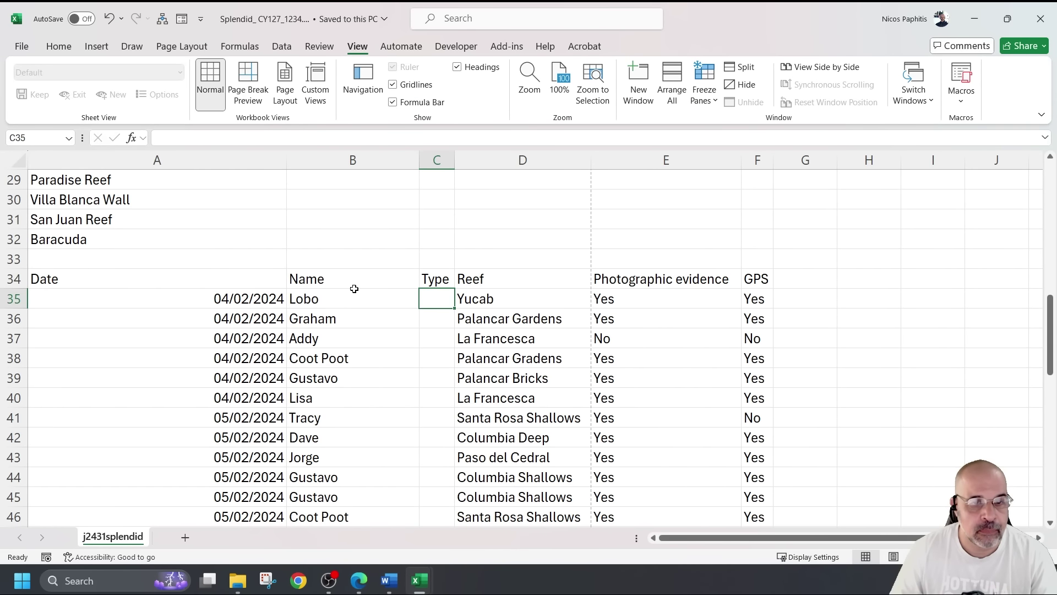
{"action": "left_click", "coordinate": [284, 138]}
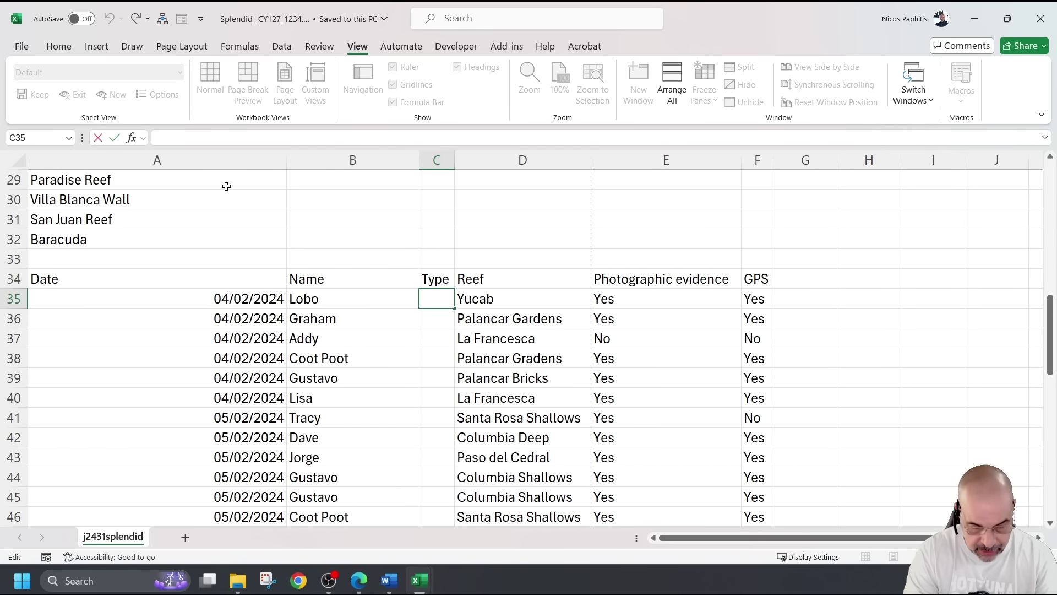
{"action": "type", "text": "vloo"}
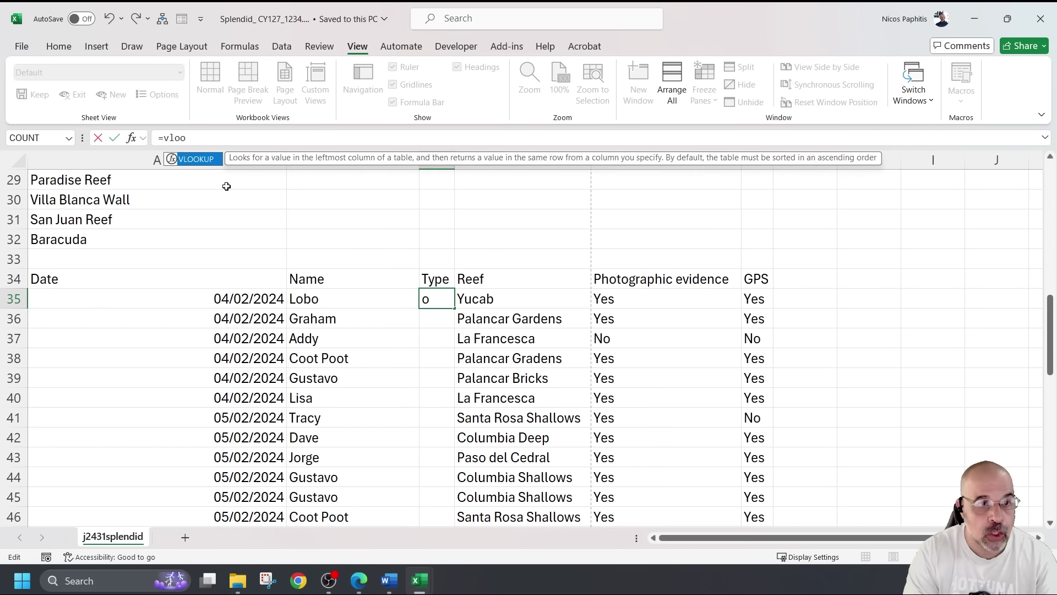
{"action": "type", "text": "kup"}
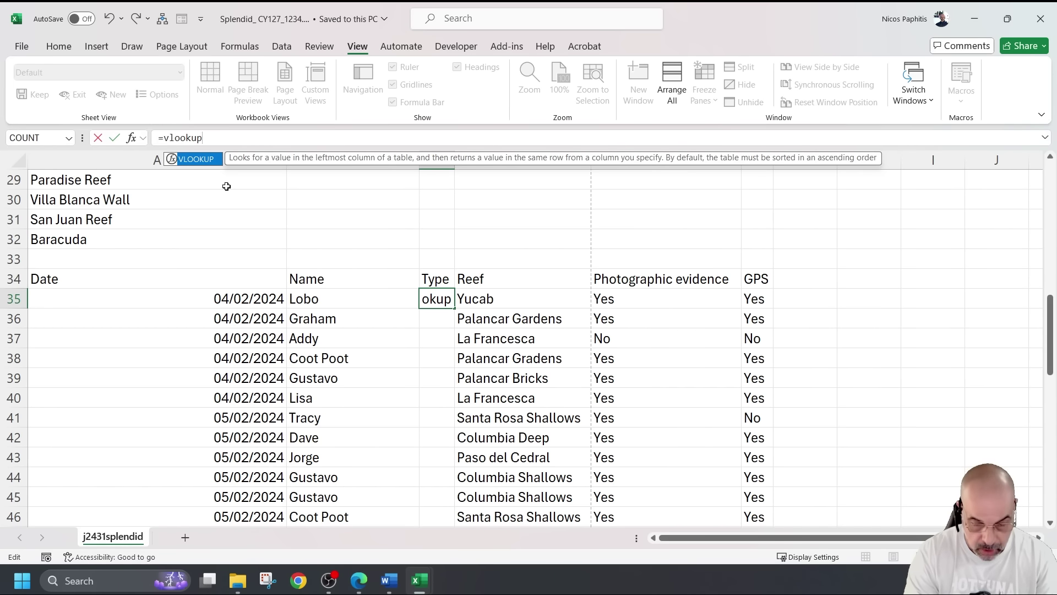
{"action": "type", "text": "("}
{"action": "scroll", "coordinate": [292, 331], "scroll_direction": "up", "scroll_amount": 3}
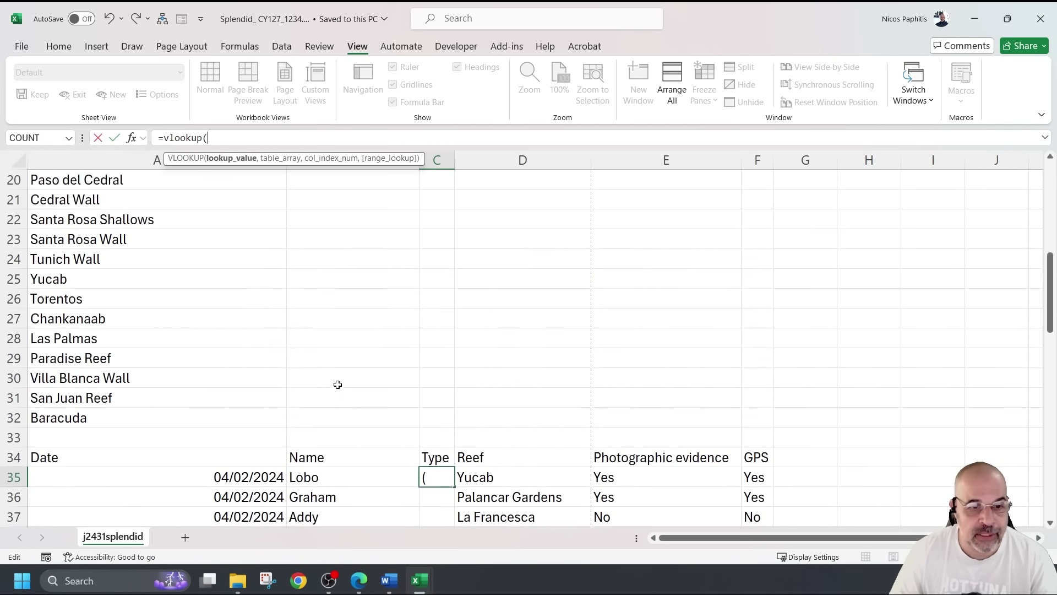
{"action": "scroll", "coordinate": [335, 386], "scroll_direction": "down", "scroll_amount": 4}
{"action": "left_click", "coordinate": [353, 242]}
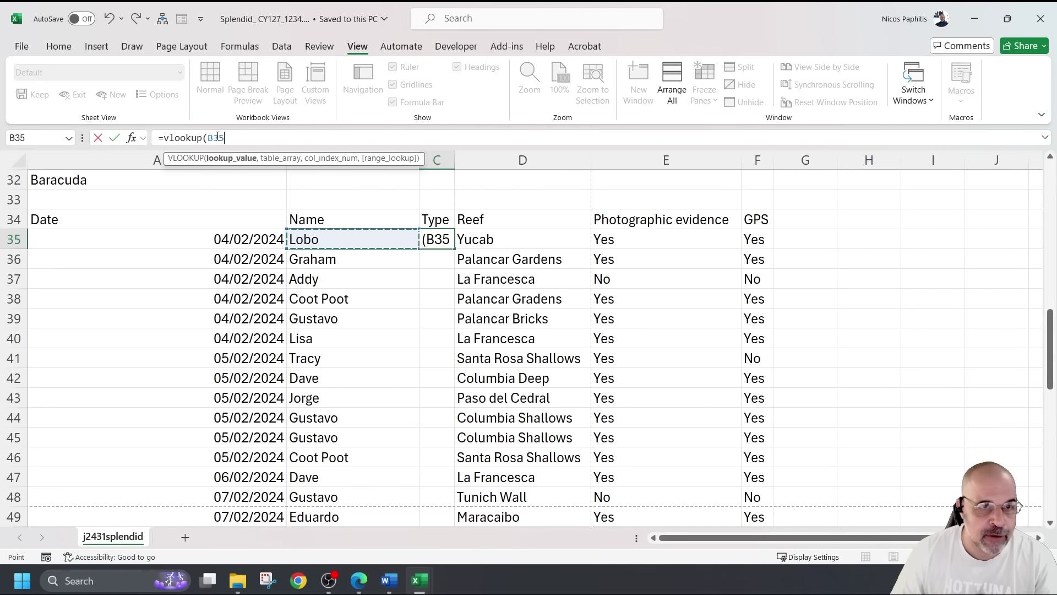
{"action": "type", "text": ","}
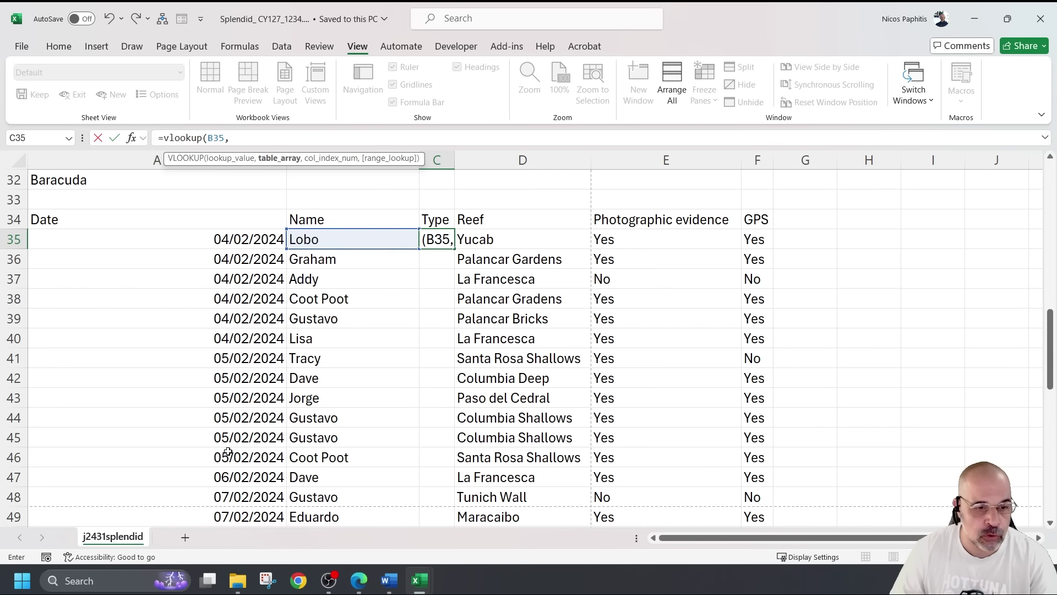
Complete C35's VLOOKUP using j2431divers A2:C51, column 3 and FALSE for exact match
{"action": "mouse_move", "coordinate": [419, 581]}
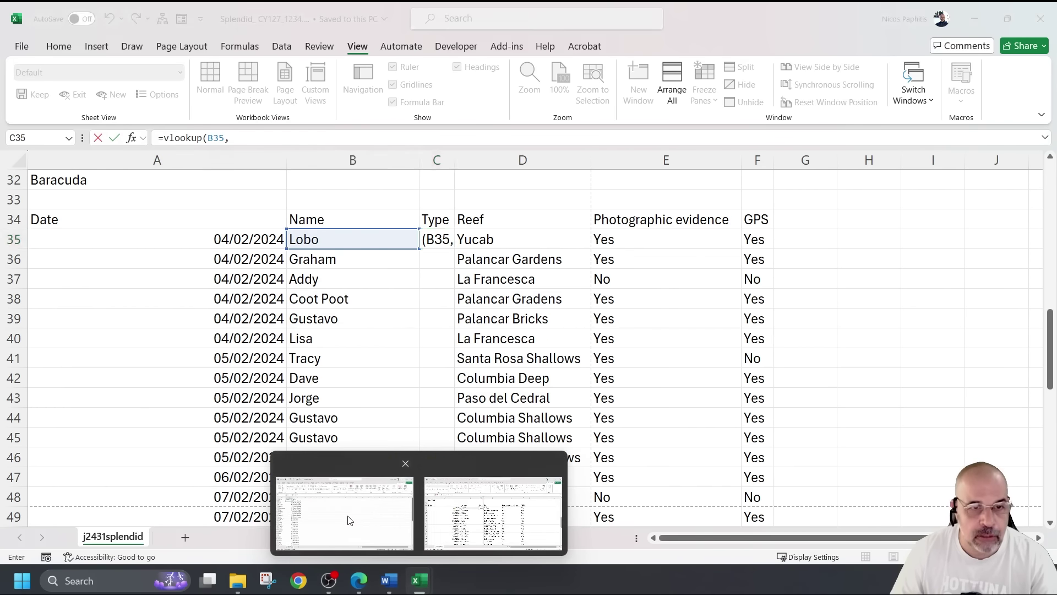
{"action": "left_click", "coordinate": [349, 520]}
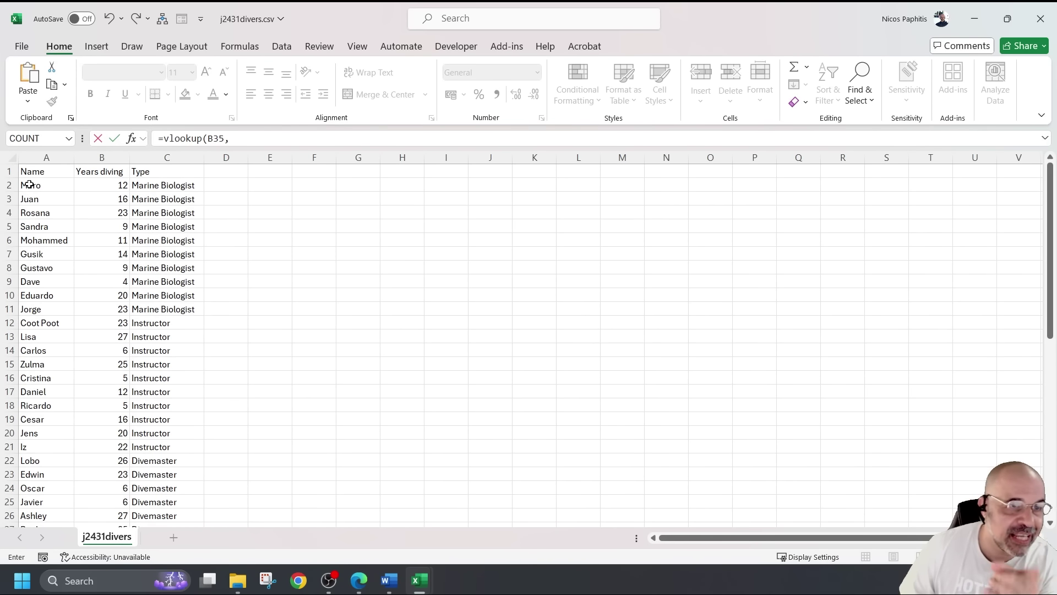
{"action": "left_click", "coordinate": [29, 185]}
{"action": "left_click_drag", "start_coordinate": [29, 185], "coordinate": [142, 498]}
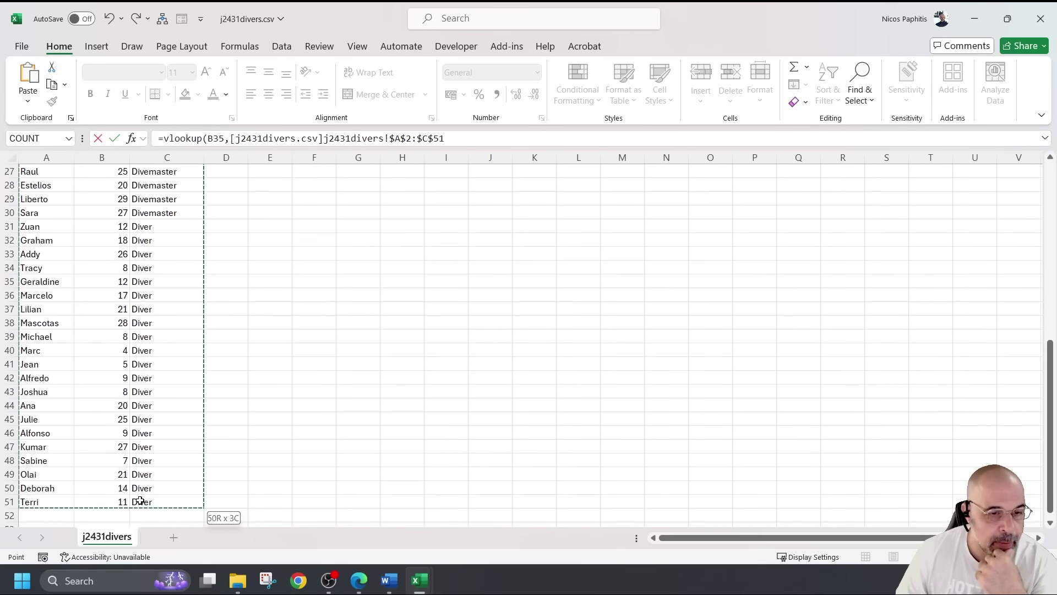
{"action": "scroll", "coordinate": [47, 211], "scroll_direction": "up", "scroll_amount": 9}
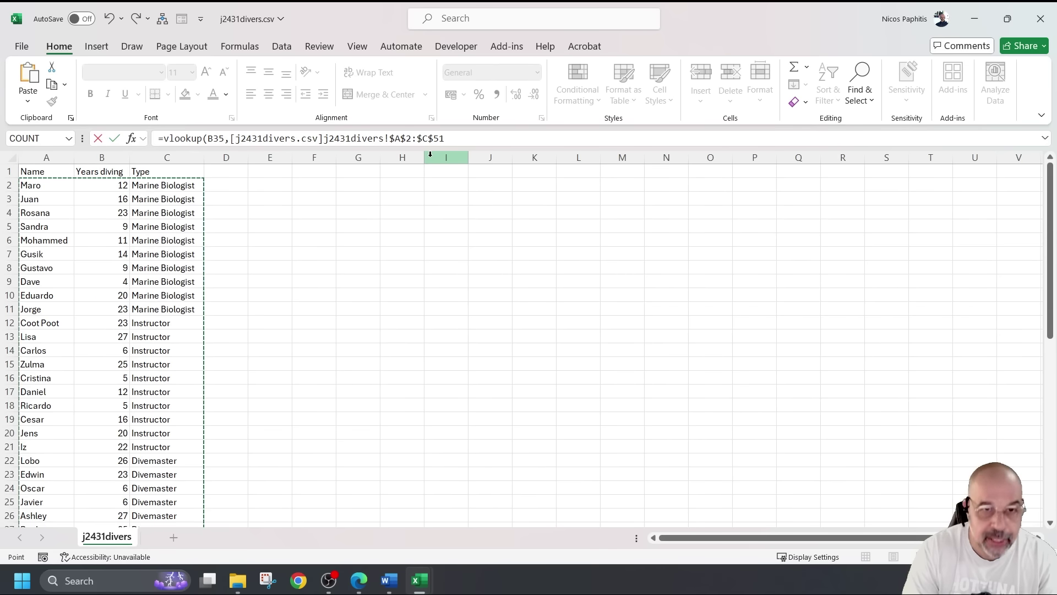
{"action": "type", "text": ","}
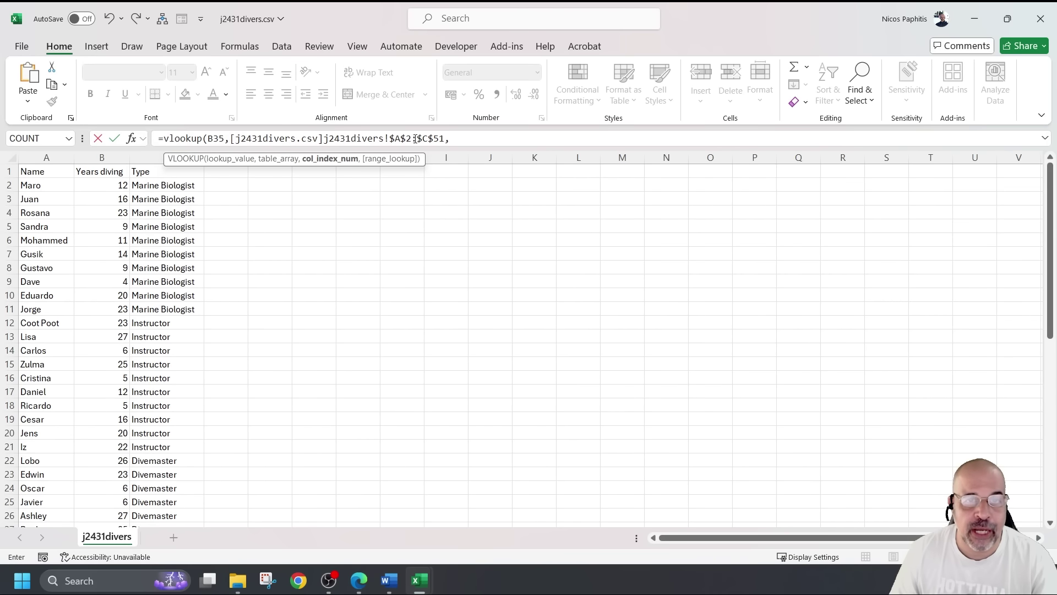
{"action": "left_click", "coordinate": [451, 140]}
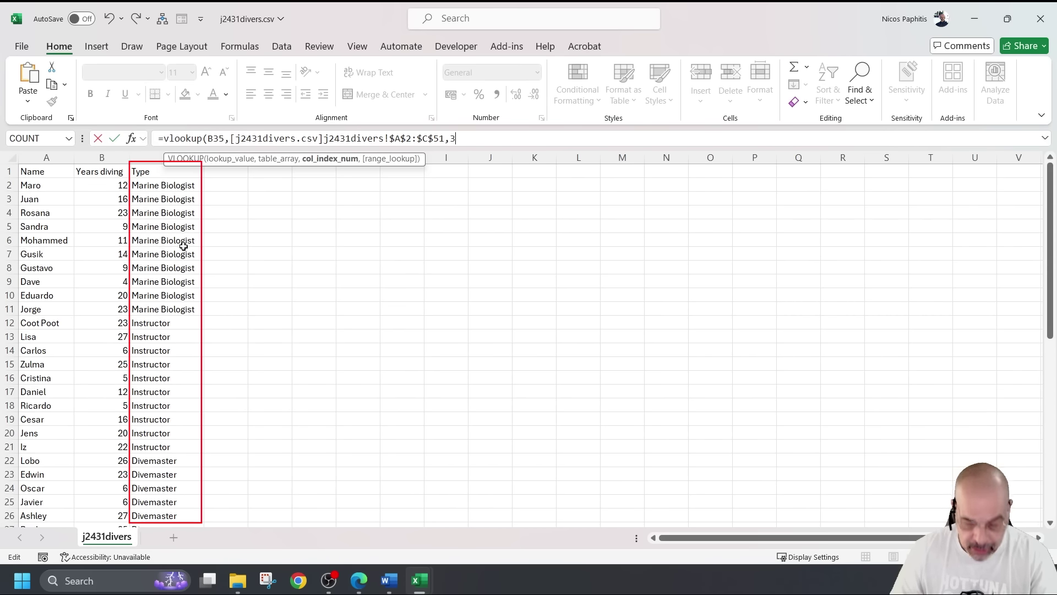
{"action": "type", "text": ","}
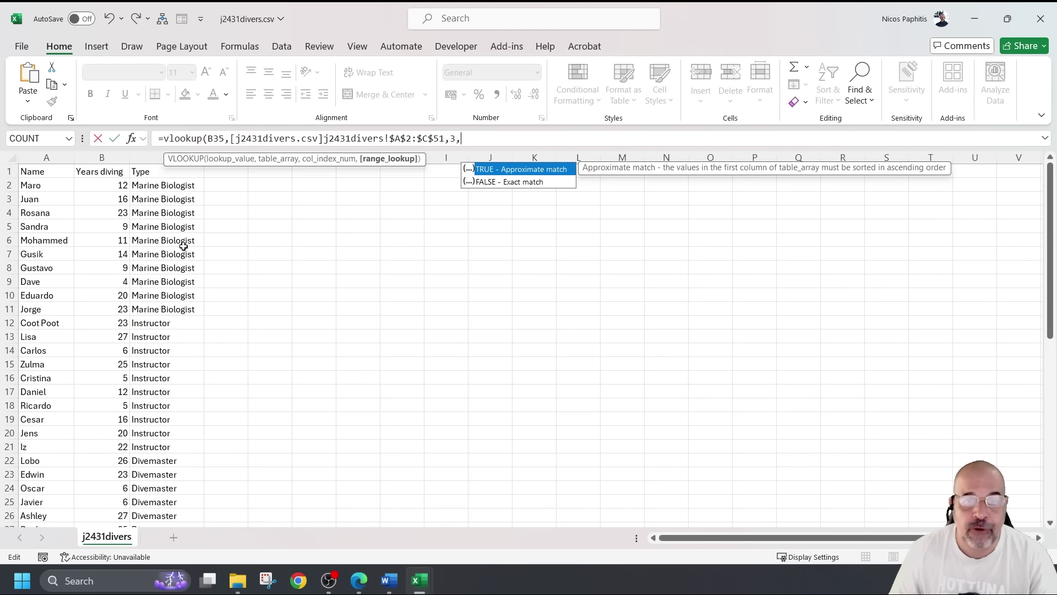
{"action": "double_click", "coordinate": [539, 183]}
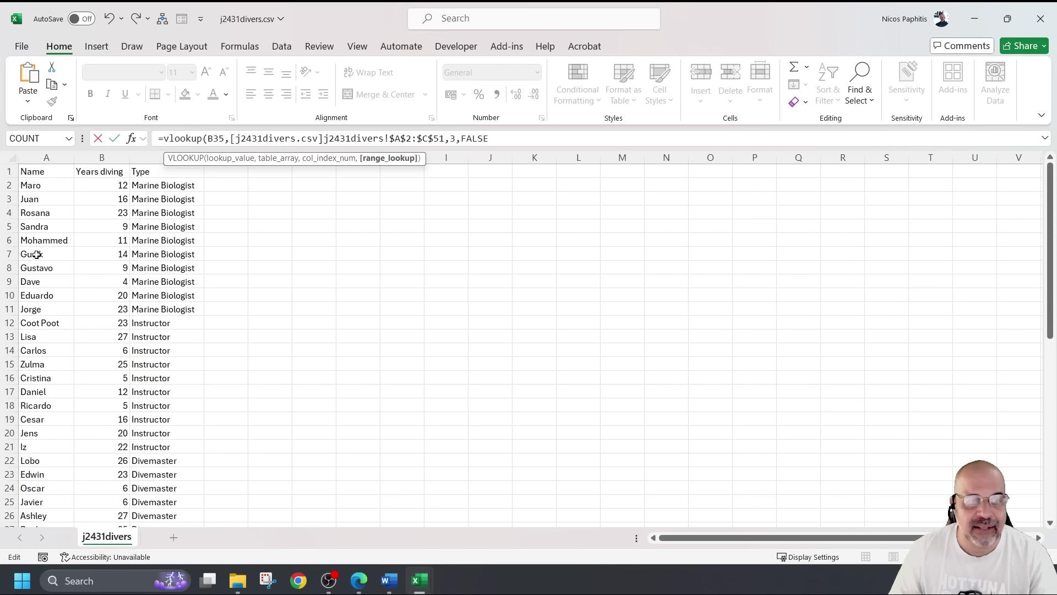
{"action": "key", "text": "Return"}
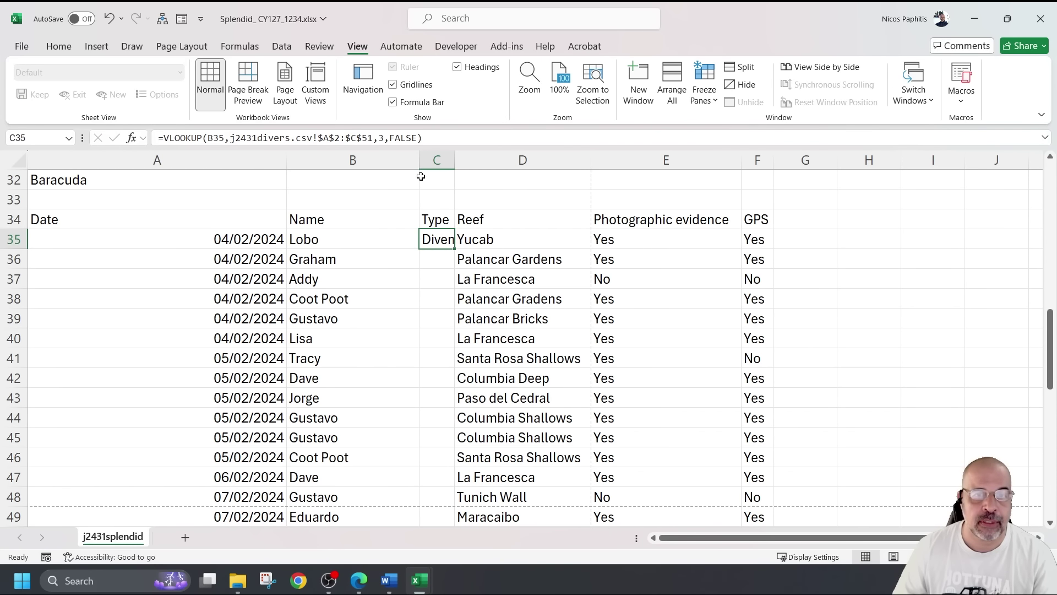
Re-confirm C35's formula and autofit column C to fit 'Divemaster'
{"action": "left_click", "coordinate": [465, 134]}
{"action": "key", "text": "Return"}
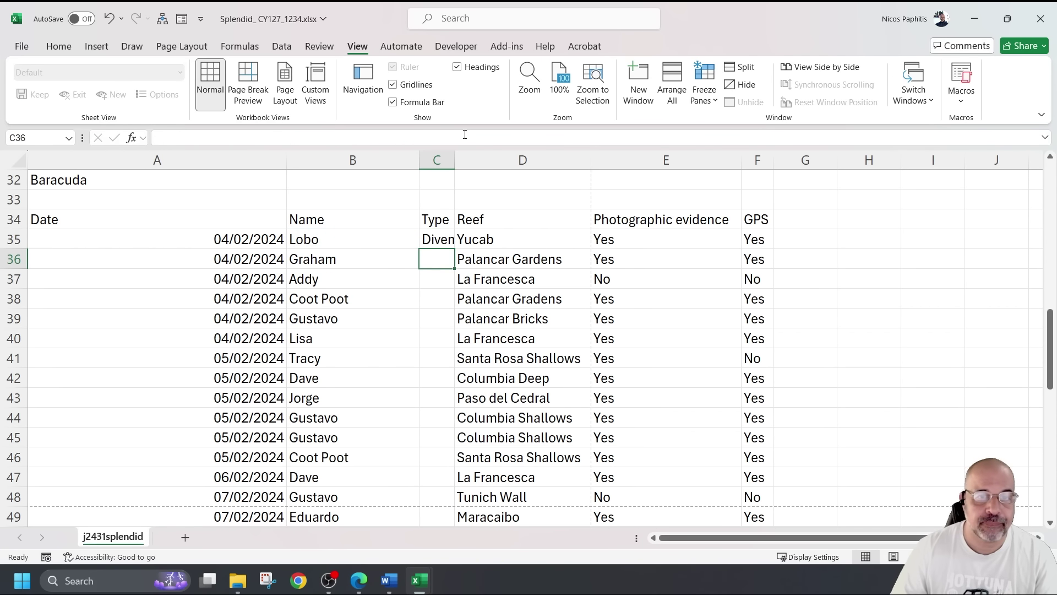
{"action": "double_click", "coordinate": [454, 156]}
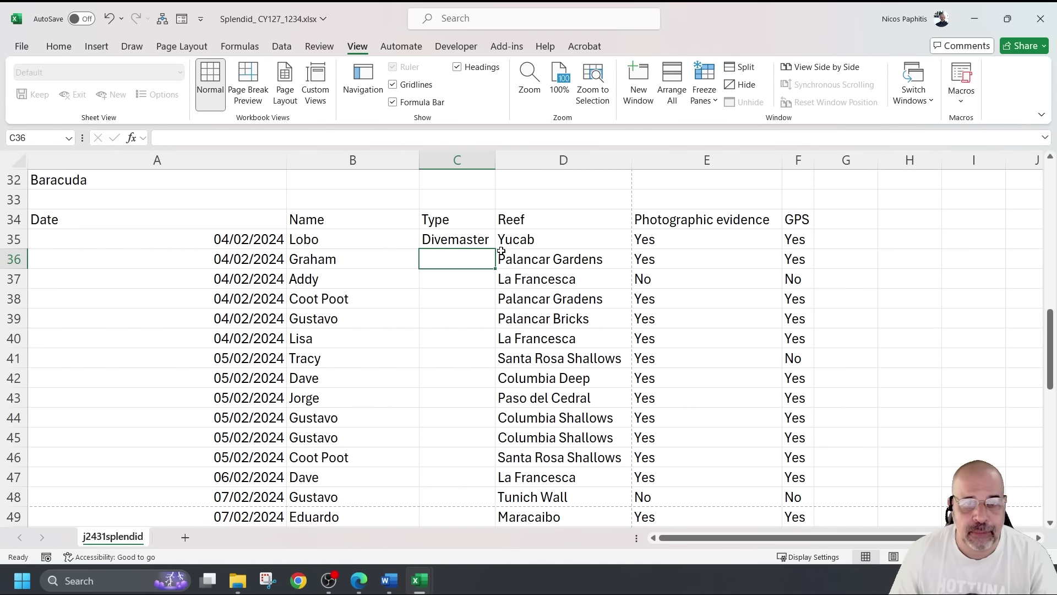
Fill the diver-type lookup down from C35 and autofit the Type column for 'Marine Biologist'
{"action": "left_click", "coordinate": [467, 246]}
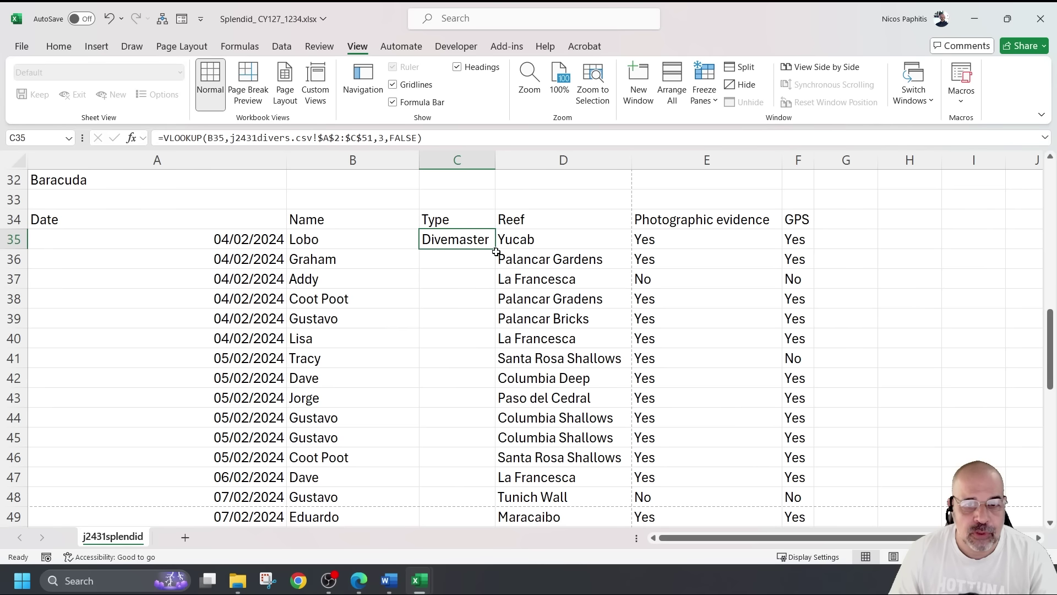
{"action": "double_click", "coordinate": [495, 250]}
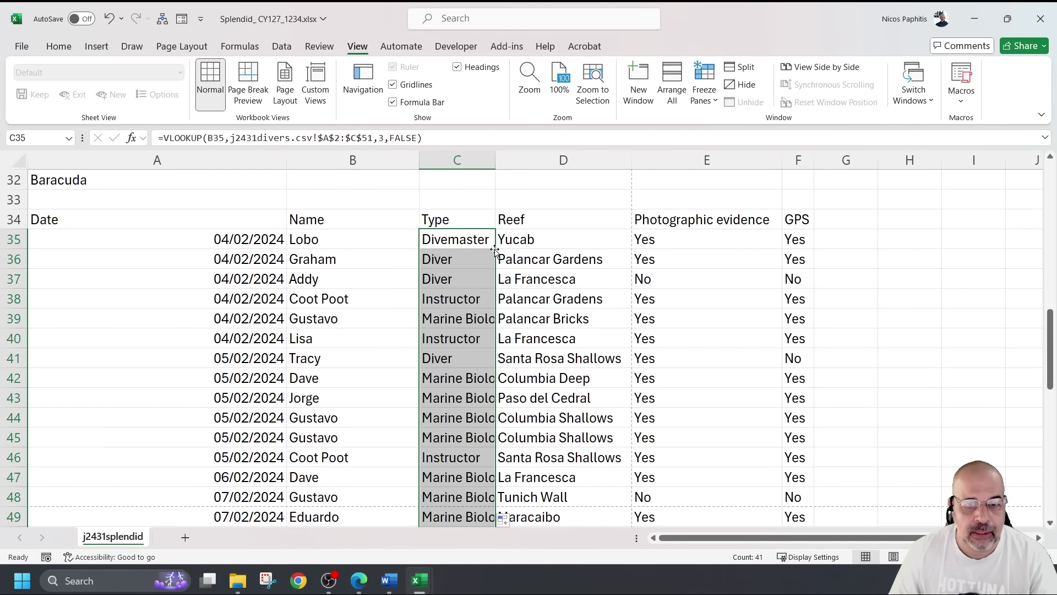
{"action": "scroll", "coordinate": [466, 250], "scroll_direction": "down", "scroll_amount": 2}
{"action": "scroll", "coordinate": [466, 250], "scroll_direction": "down", "scroll_amount": 5}
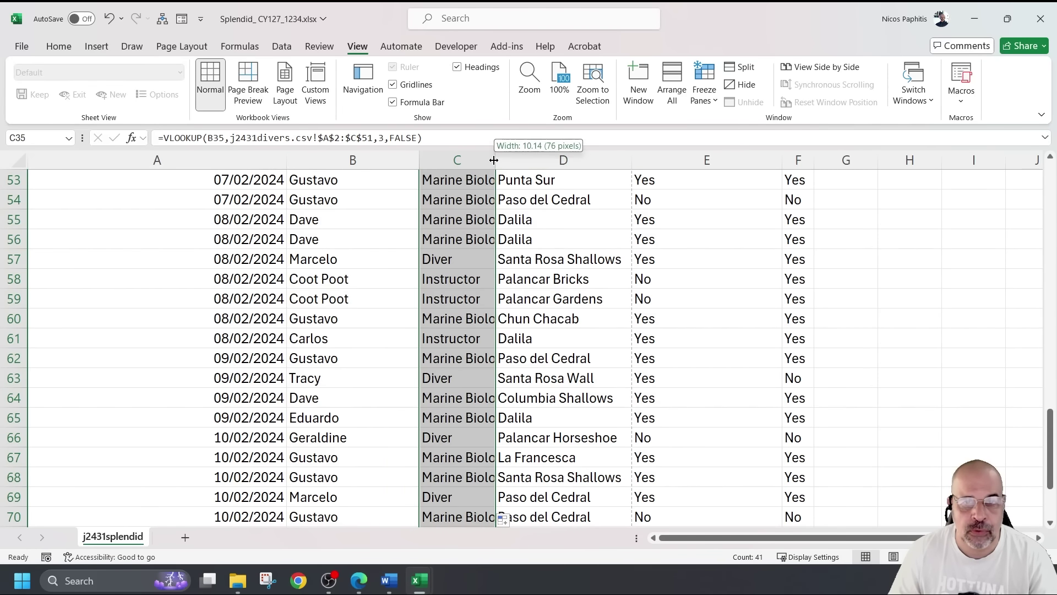
{"action": "double_click", "coordinate": [495, 159]}
{"action": "scroll", "coordinate": [548, 241], "scroll_direction": "down", "scroll_amount": 2, "text": "ctrl"}
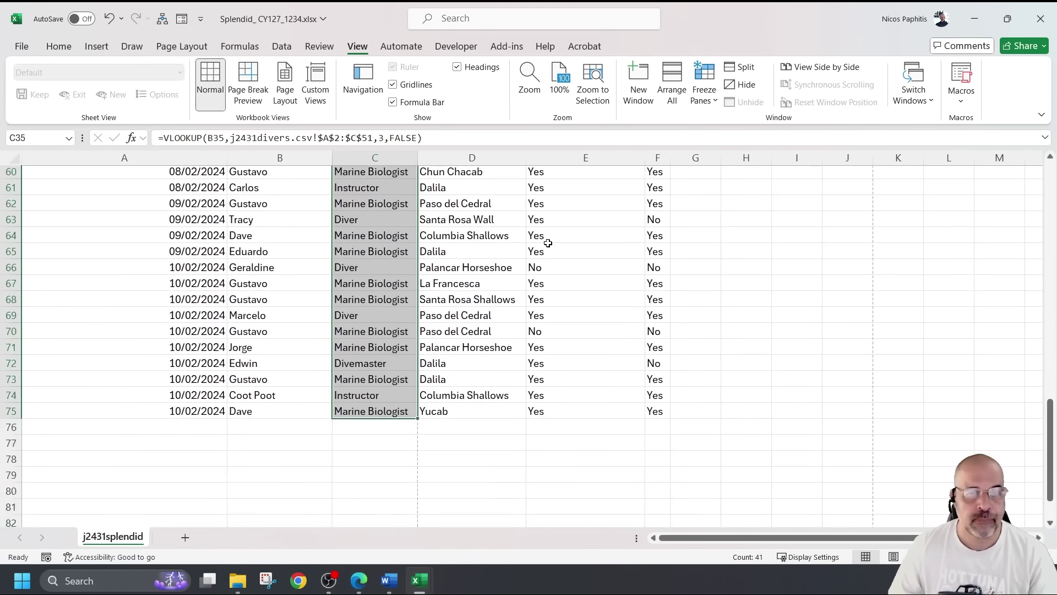
{"action": "scroll", "coordinate": [548, 243], "scroll_direction": "up", "scroll_amount": 15}
{"action": "scroll", "coordinate": [547, 243], "scroll_direction": "down", "scroll_amount": 12}
{"action": "scroll", "coordinate": [545, 245], "scroll_direction": "up", "scroll_amount": 3}
{"action": "scroll", "coordinate": [545, 248], "scroll_direction": "down", "scroll_amount": 3}
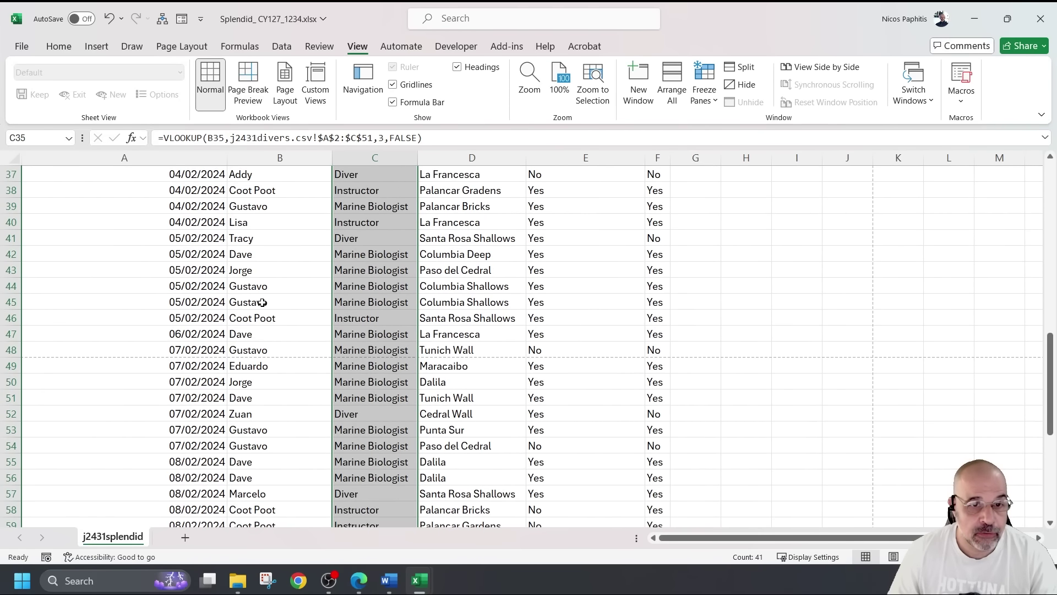
Verify in j2431divers.csv that Gustavo's type is Marine Biologist, then return to the Splendid workbook
{"action": "left_click", "coordinate": [263, 303]}
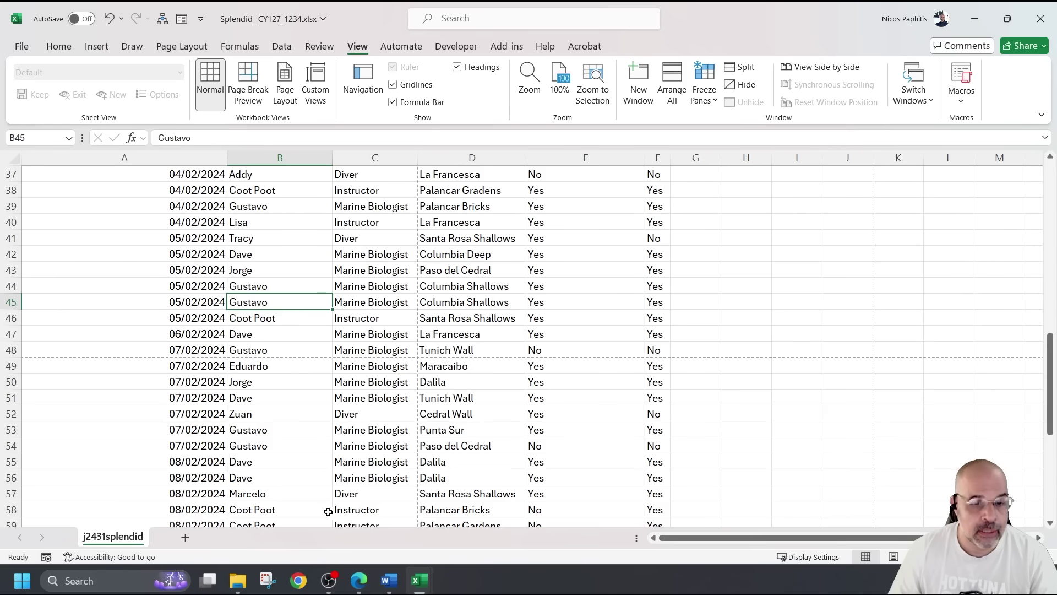
{"action": "left_click", "coordinate": [421, 584]}
{"action": "left_click", "coordinate": [421, 584]}
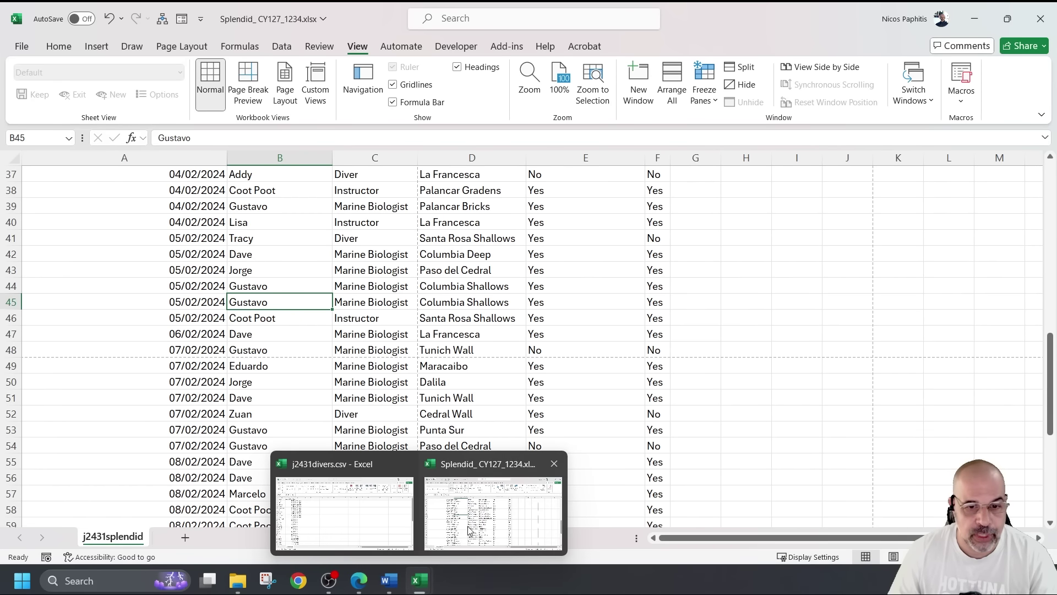
{"action": "left_click", "coordinate": [344, 506]}
{"action": "left_click_drag", "start_coordinate": [55, 266], "coordinate": [146, 267]}
{"action": "left_click", "coordinate": [164, 268]}
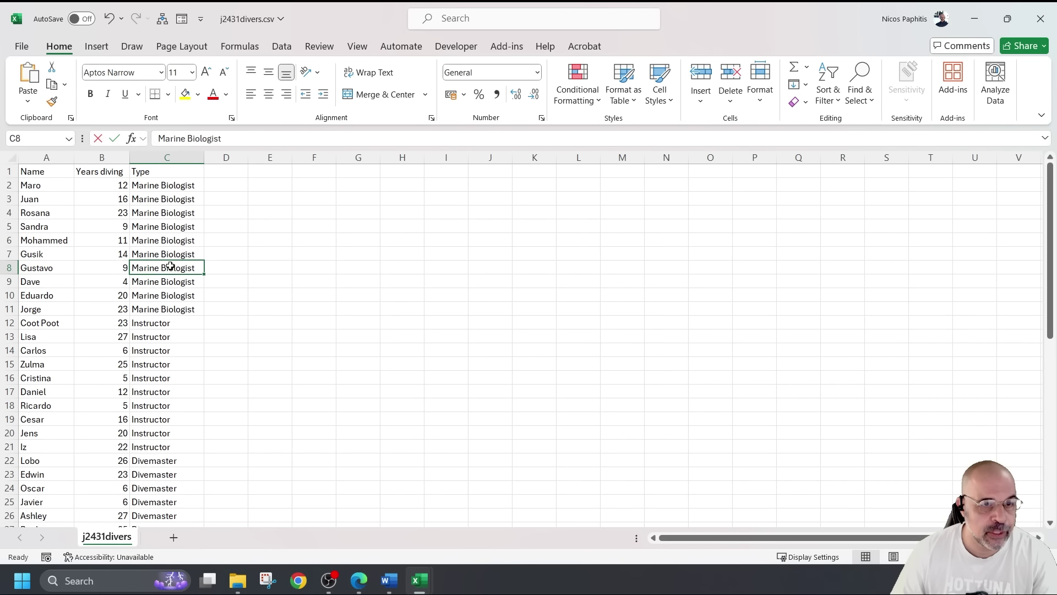
{"action": "mouse_move", "coordinate": [420, 581]}
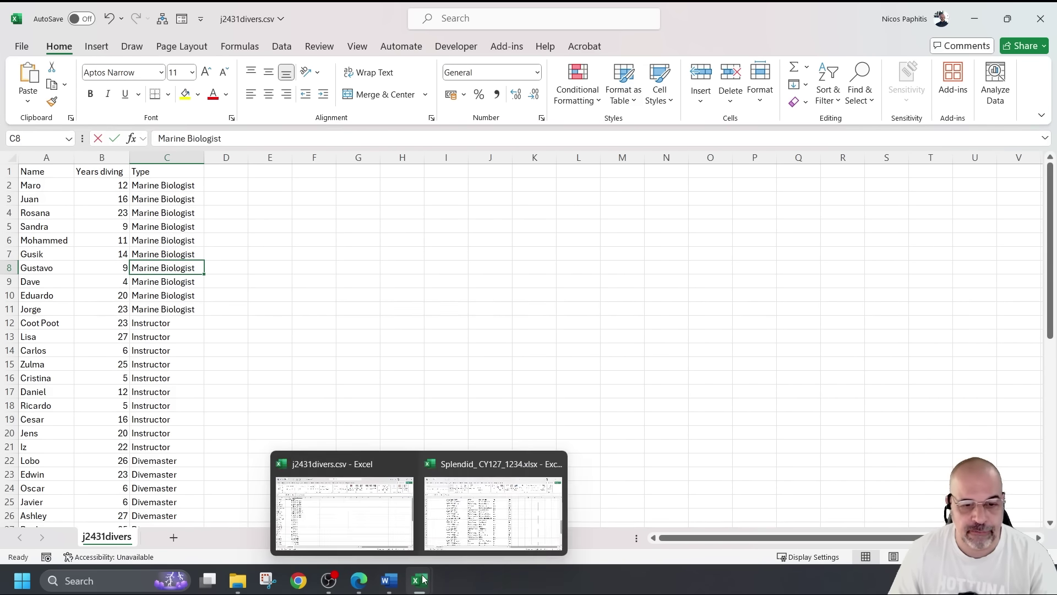
{"action": "left_click", "coordinate": [451, 507]}
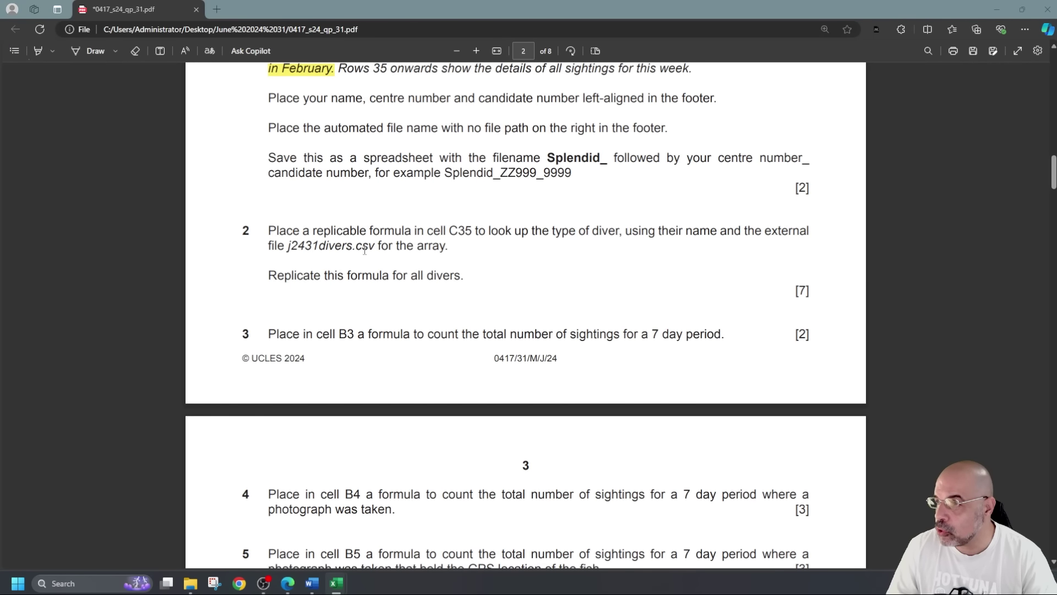
Scroll the exam paper down to questions 4–6, then return to the Splendid workbook
{"action": "scroll", "coordinate": [364, 251], "scroll_direction": "down", "scroll_amount": 1}
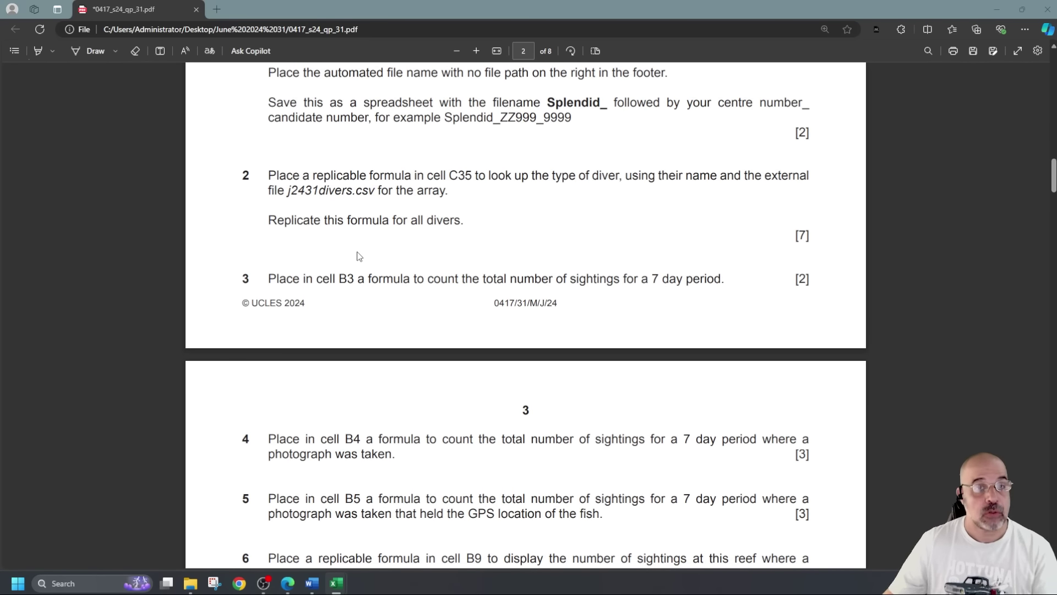
{"action": "scroll", "coordinate": [349, 263], "scroll_direction": "down", "scroll_amount": 1}
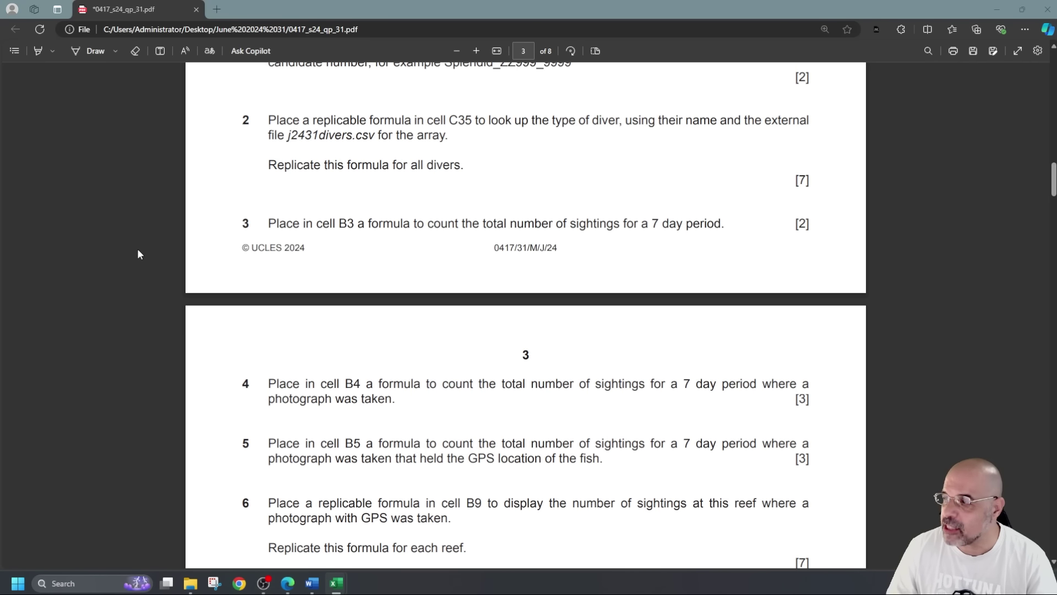
{"action": "key", "text": "alt+Tab"}
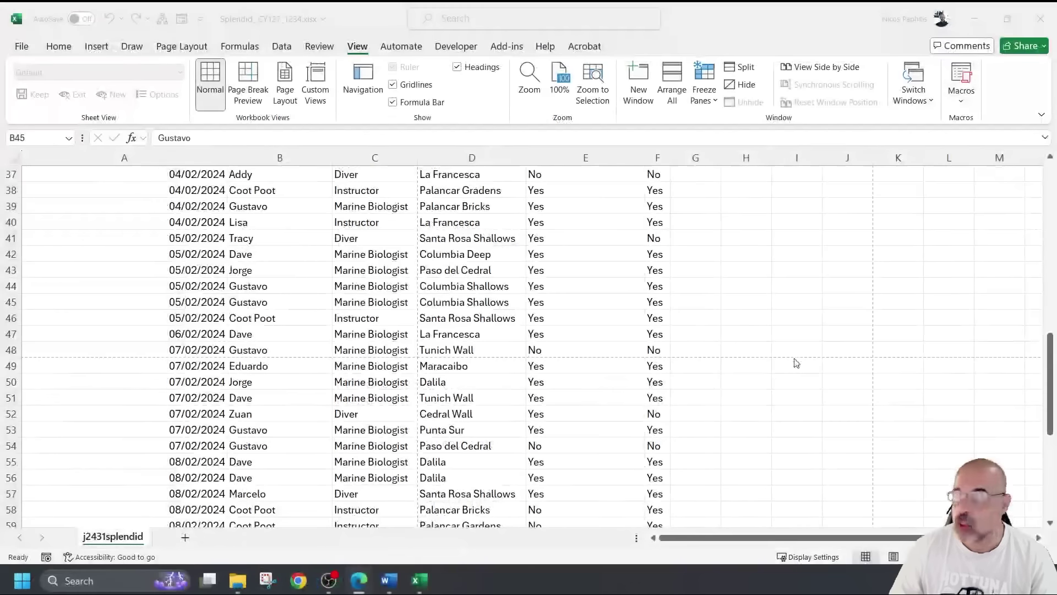
{"action": "scroll", "coordinate": [758, 378], "scroll_direction": "up", "scroll_amount": 9}
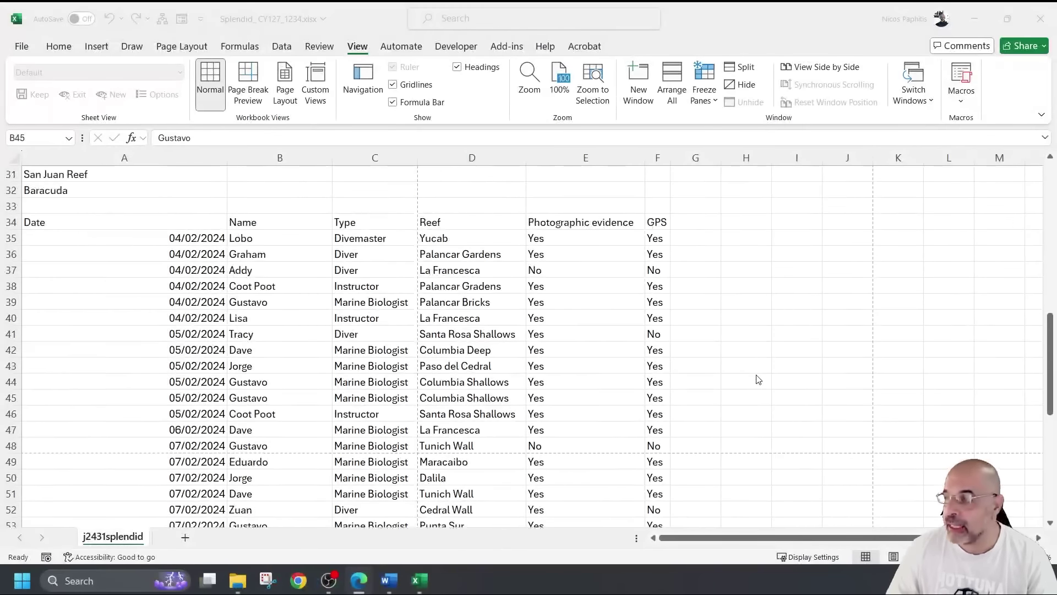
{"action": "scroll", "coordinate": [758, 379], "scroll_direction": "up", "scroll_amount": 3}
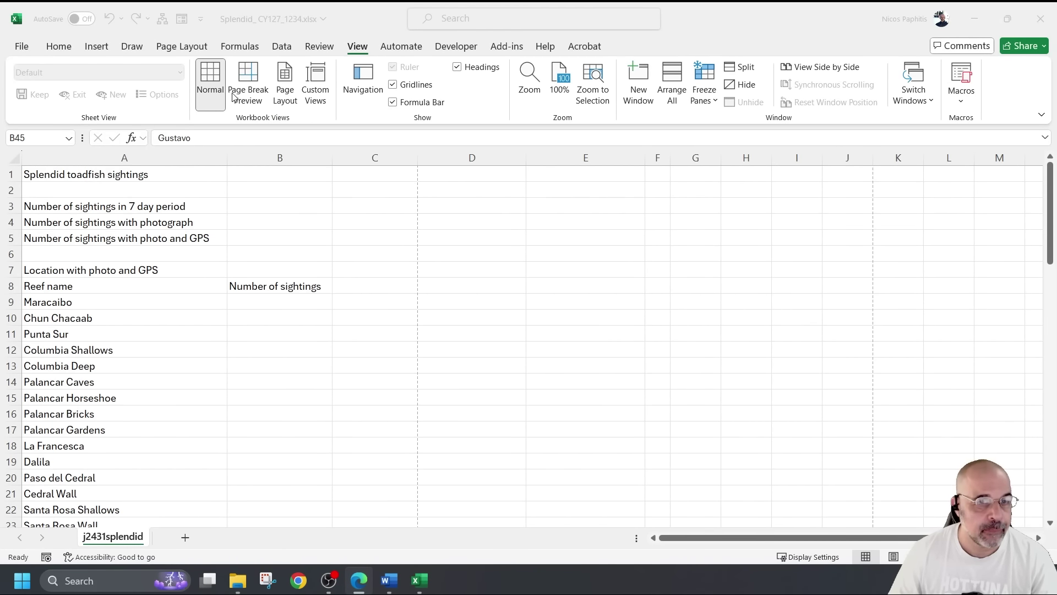
{"action": "scroll", "coordinate": [312, 234], "scroll_direction": "up", "scroll_amount": 1, "text": "ctrl"}
{"action": "scroll", "coordinate": [326, 210], "scroll_direction": "up", "scroll_amount": 1}
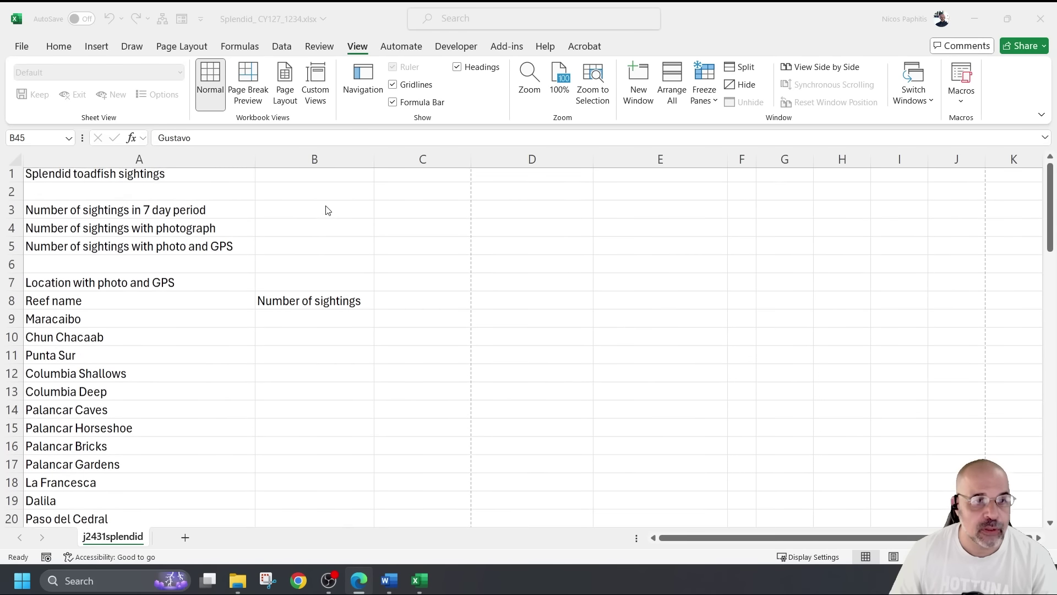
{"action": "left_click", "coordinate": [285, 214]}
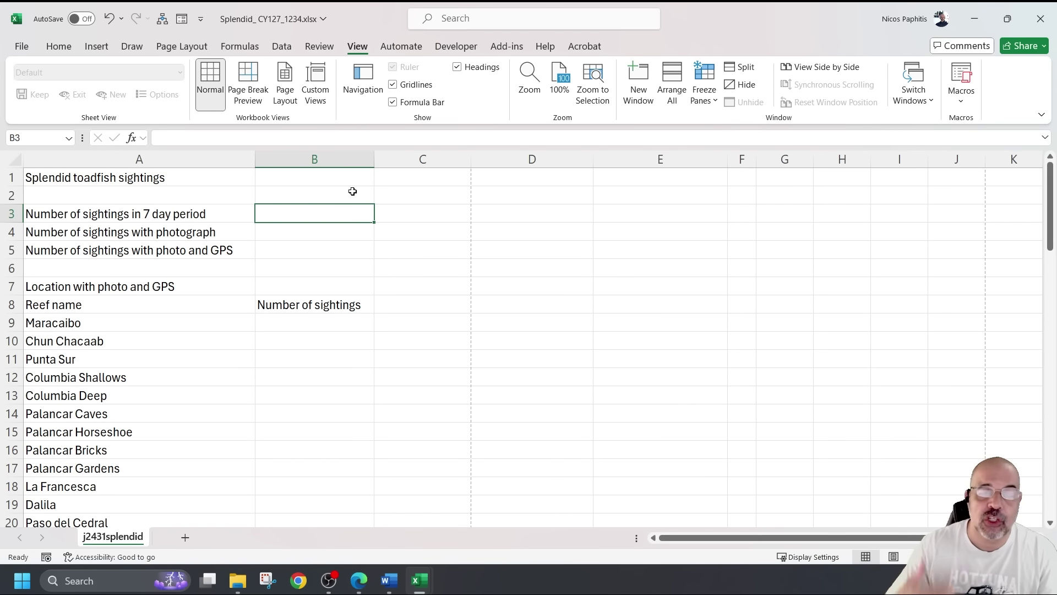
{"action": "scroll", "coordinate": [364, 296], "scroll_direction": "down", "scroll_amount": 8}
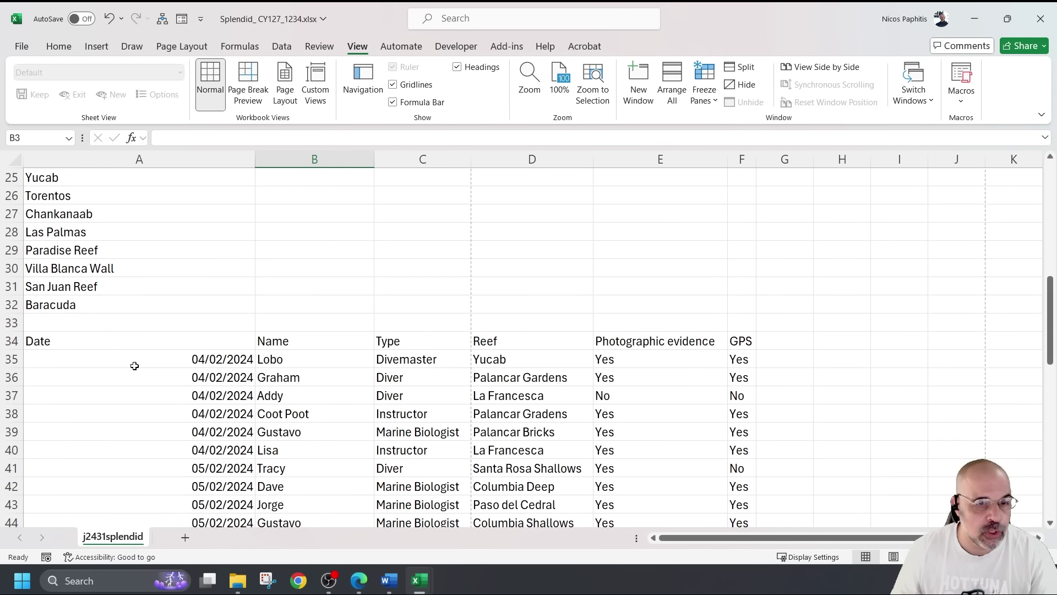
{"action": "left_click_drag", "start_coordinate": [135, 359], "coordinate": [295, 498]}
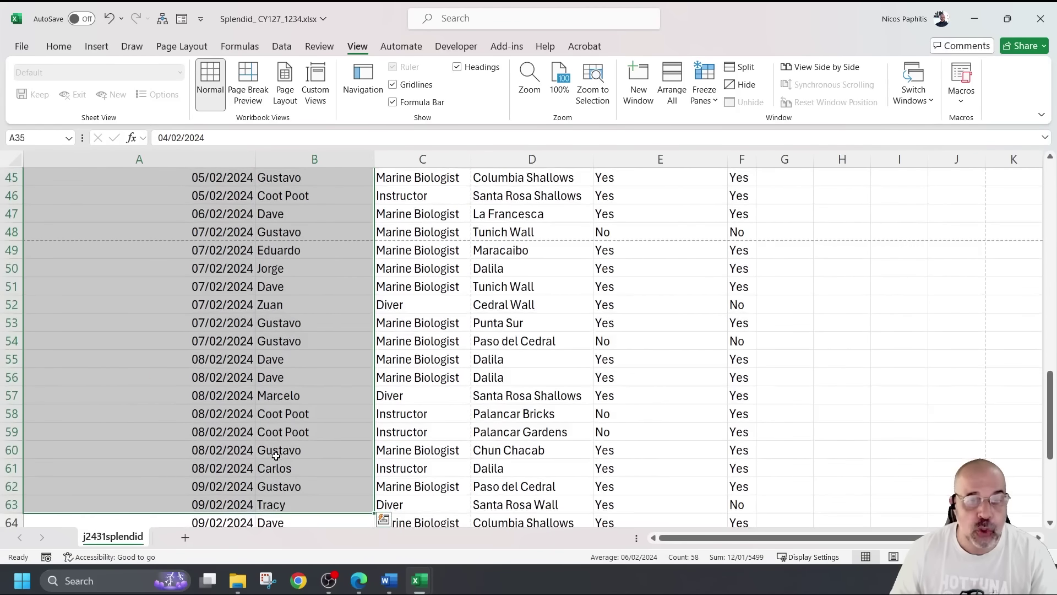
{"action": "scroll", "coordinate": [283, 437], "scroll_direction": "up", "scroll_amount": 15}
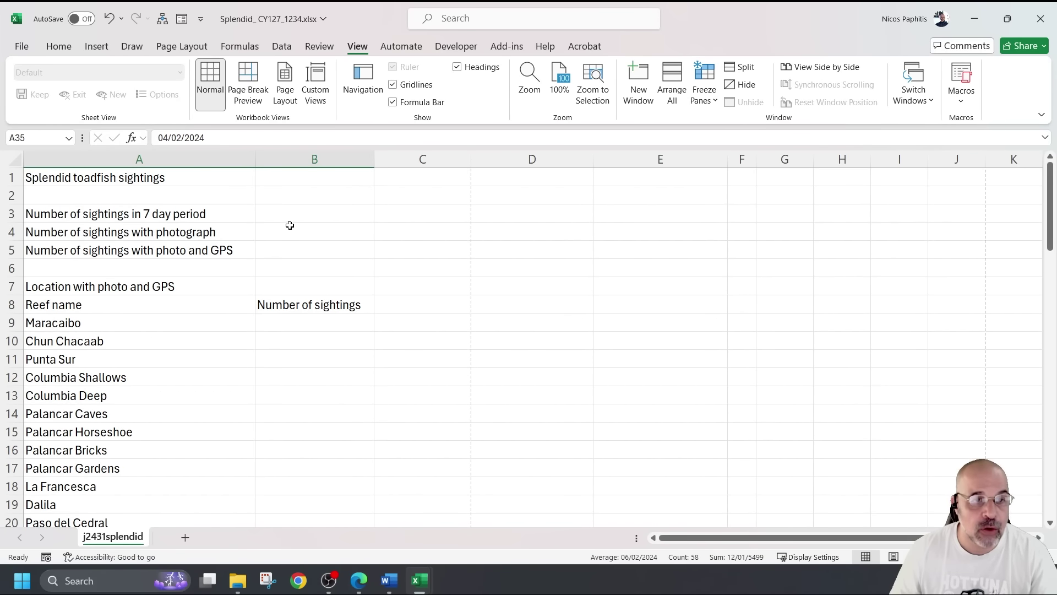
{"action": "left_click", "coordinate": [290, 212]}
{"action": "scroll", "coordinate": [290, 375], "scroll_direction": "down", "scroll_amount": 8}
{"action": "left_click_drag", "start_coordinate": [292, 359], "coordinate": [327, 485]}
{"action": "left_click_drag", "start_coordinate": [411, 363], "coordinate": [419, 450]}
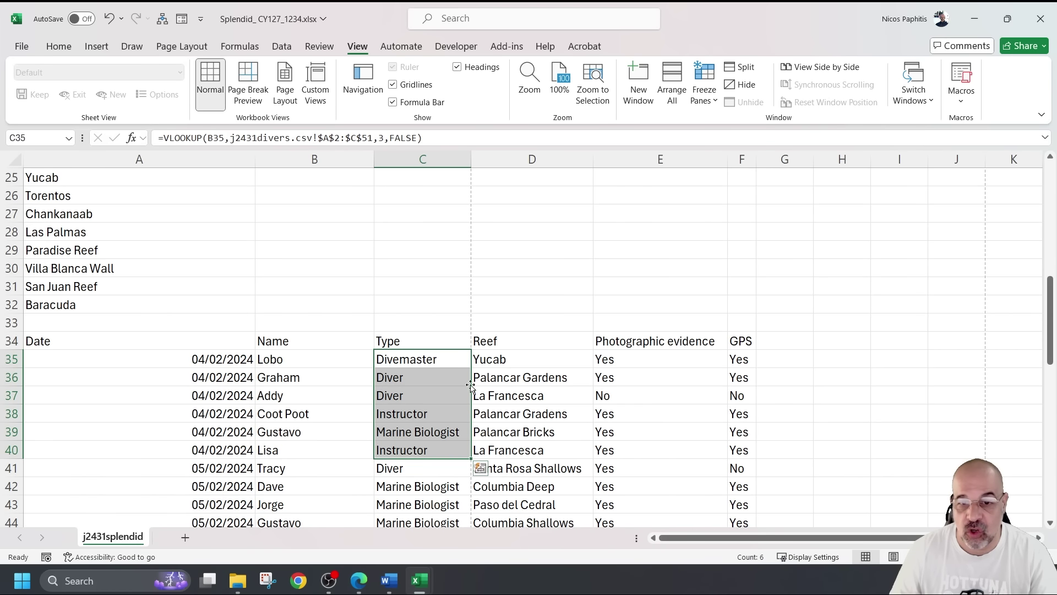
{"action": "left_click_drag", "start_coordinate": [499, 361], "coordinate": [519, 465]}
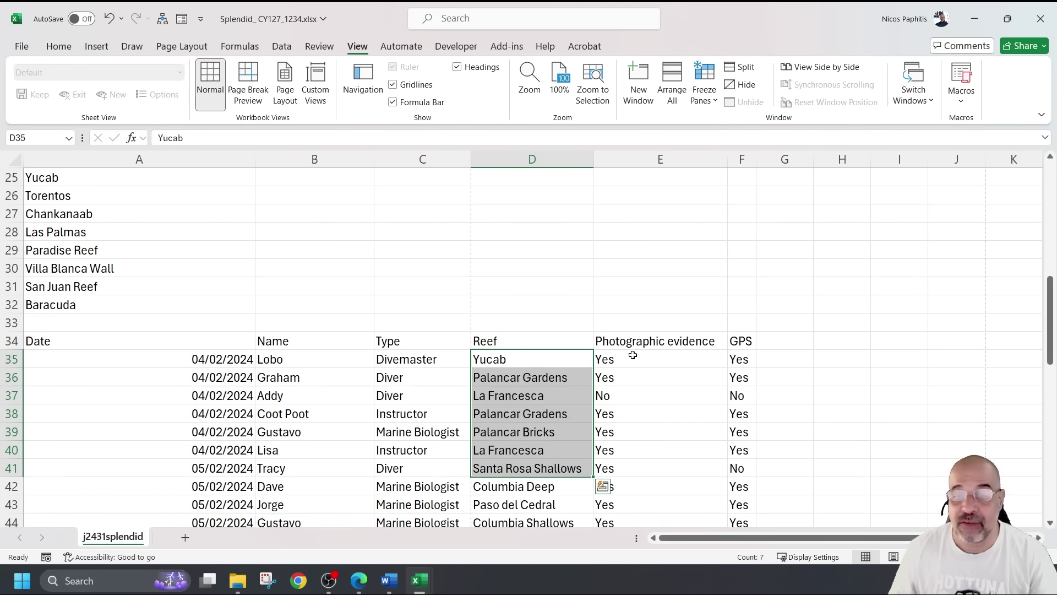
{"action": "left_click_drag", "start_coordinate": [623, 359], "coordinate": [627, 432]}
{"action": "scroll", "coordinate": [620, 342], "scroll_direction": "down", "scroll_amount": 6}
{"action": "scroll", "coordinate": [620, 342], "scroll_direction": "down", "scroll_amount": 5}
{"action": "scroll", "coordinate": [349, 232], "scroll_direction": "up", "scroll_amount": 7}
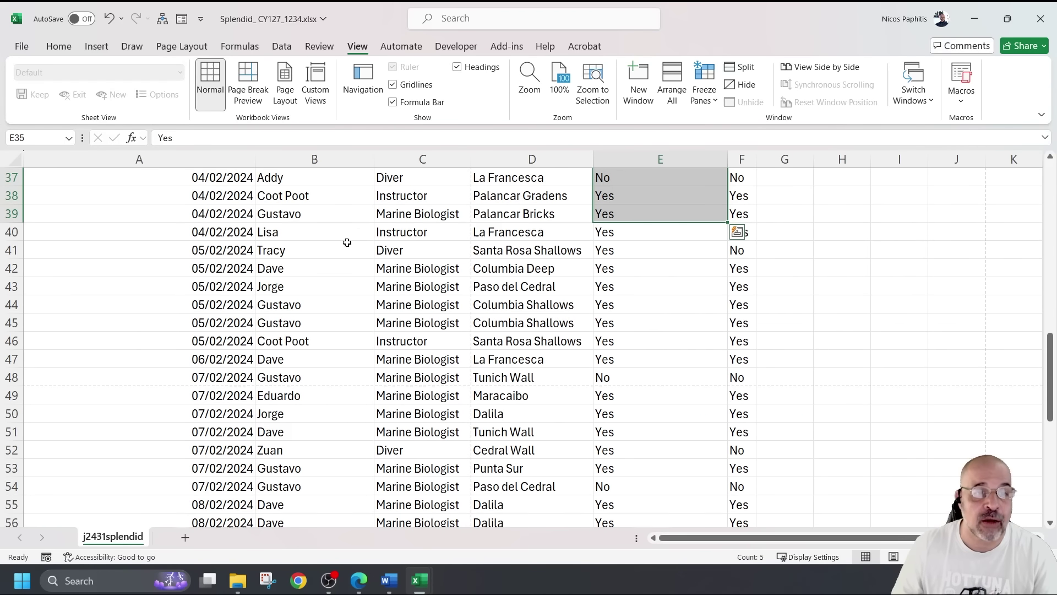
{"action": "scroll", "coordinate": [350, 232], "scroll_direction": "up", "scroll_amount": 3}
{"action": "left_click", "coordinate": [297, 304]}
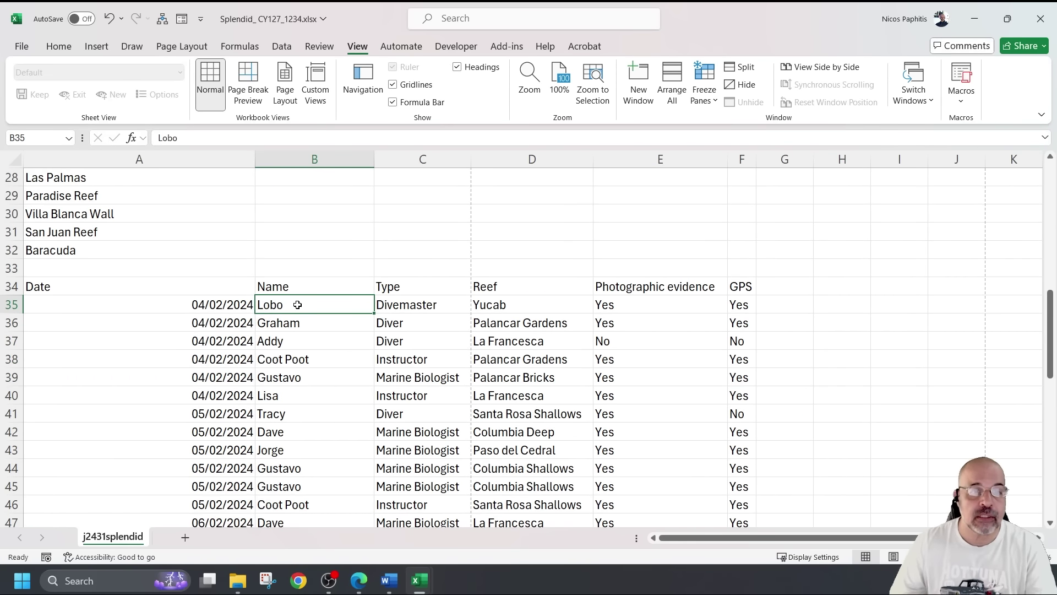
{"action": "scroll", "coordinate": [297, 304], "scroll_direction": "up", "scroll_amount": 9}
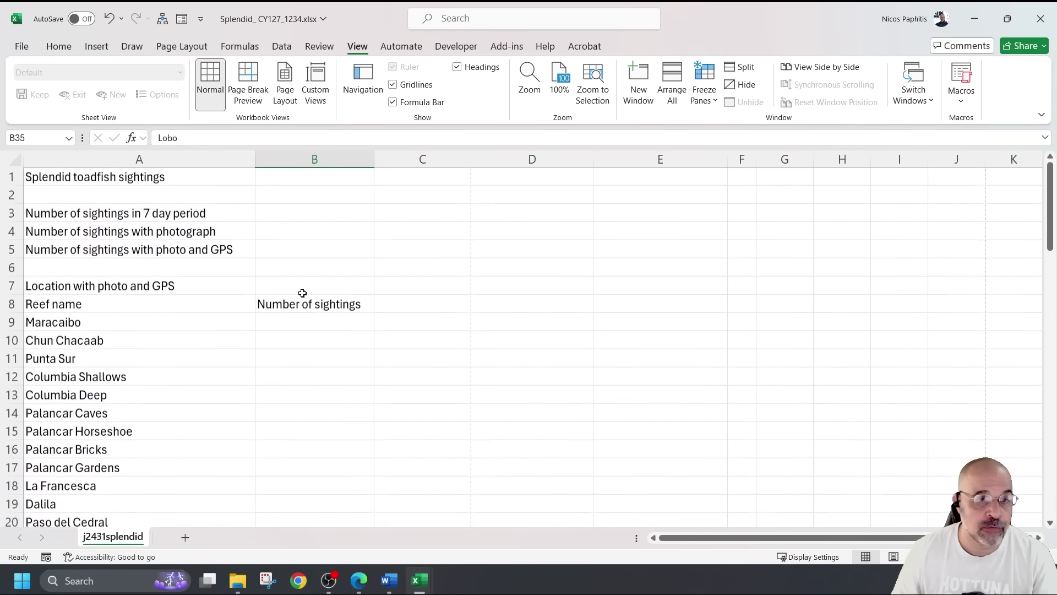
{"action": "left_click", "coordinate": [274, 215]}
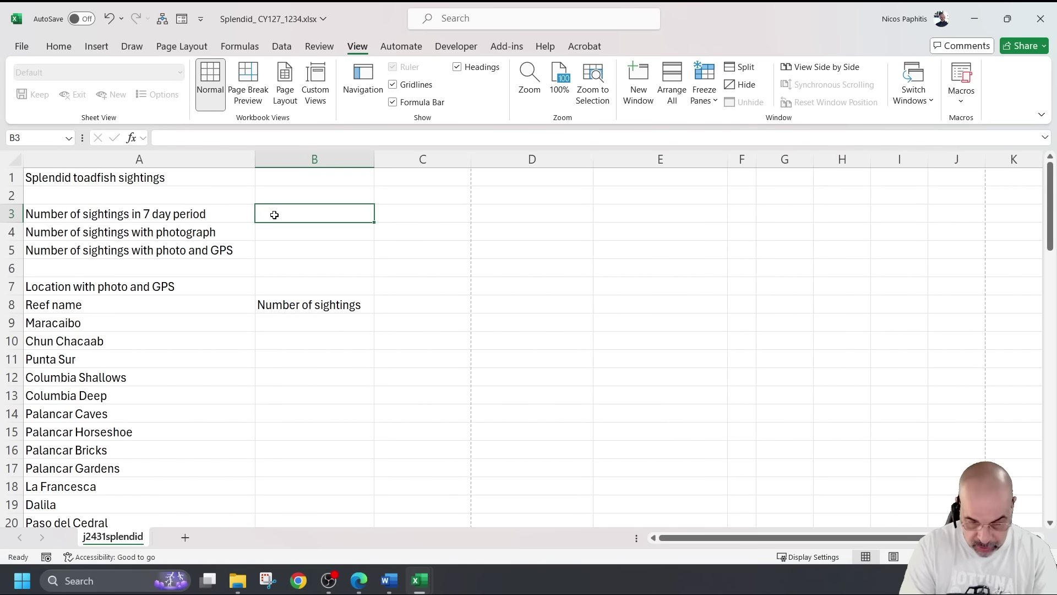
Enter =COUNTA(B35:B75) in B3 to count 41 sightings, then move to B4
{"action": "type", "text": "=counta"}
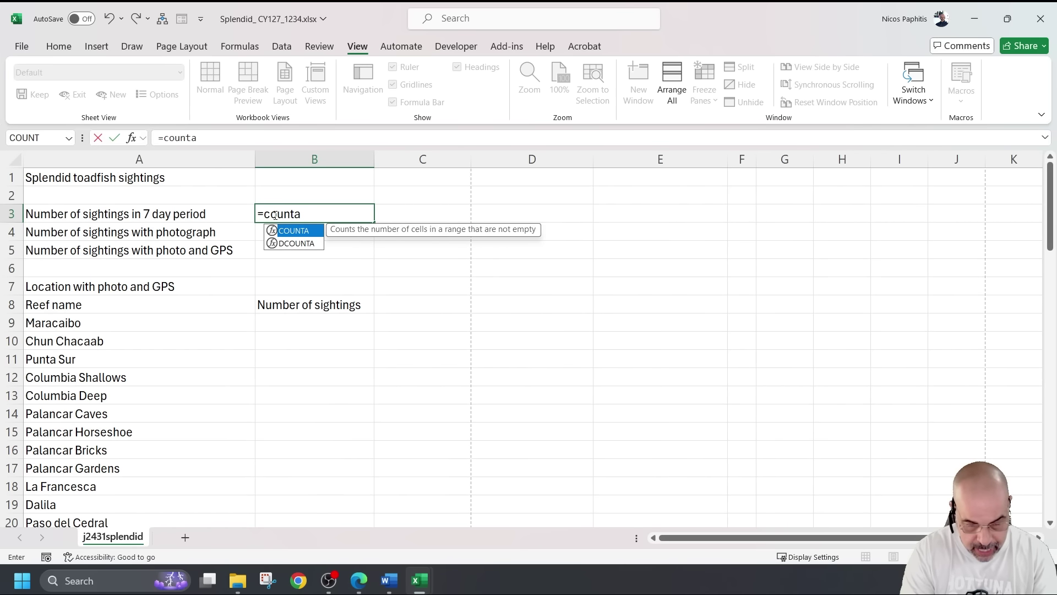
{"action": "type", "text": "("}
{"action": "scroll", "coordinate": [297, 308], "scroll_direction": "down", "scroll_amount": 10}
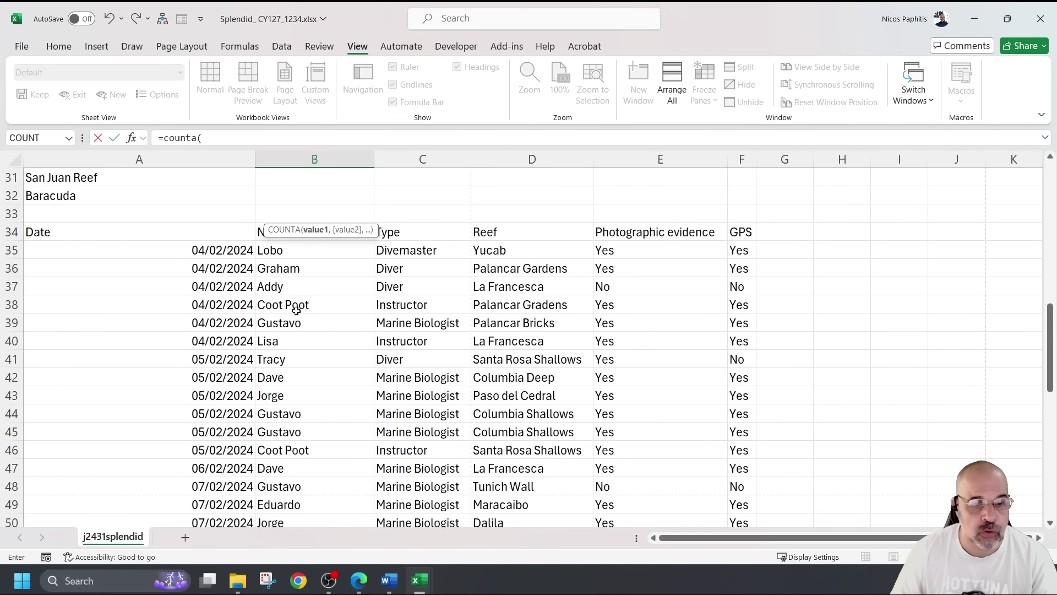
{"action": "left_click_drag", "start_coordinate": [304, 250], "coordinate": [317, 489]}
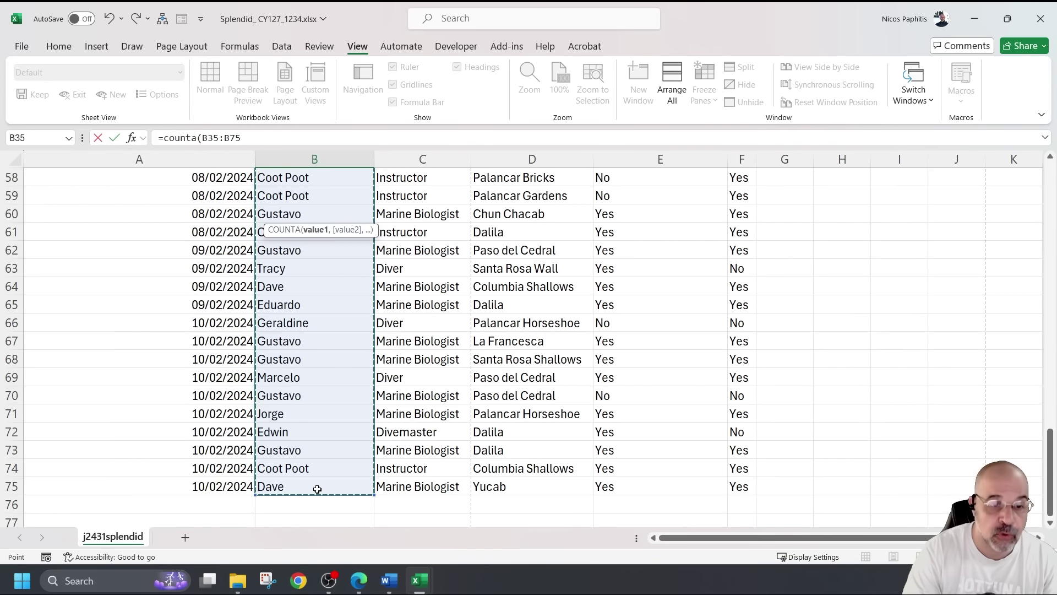
{"action": "type", "text": ")"}
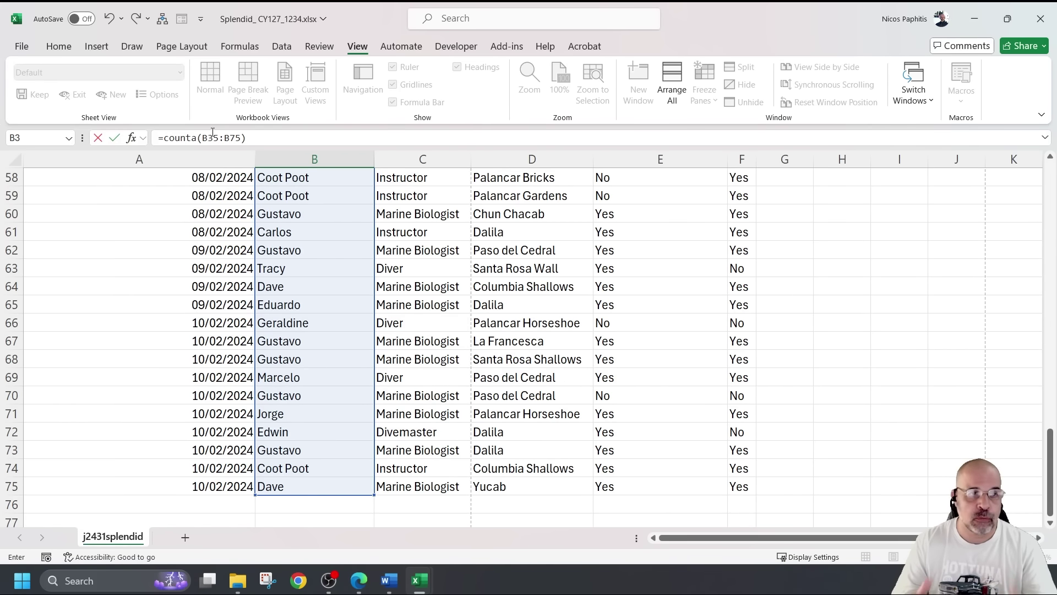
{"action": "key", "text": "Return"}
{"action": "scroll", "coordinate": [267, 259], "scroll_direction": "up", "scroll_amount": 1}
{"action": "left_click", "coordinate": [339, 213]}
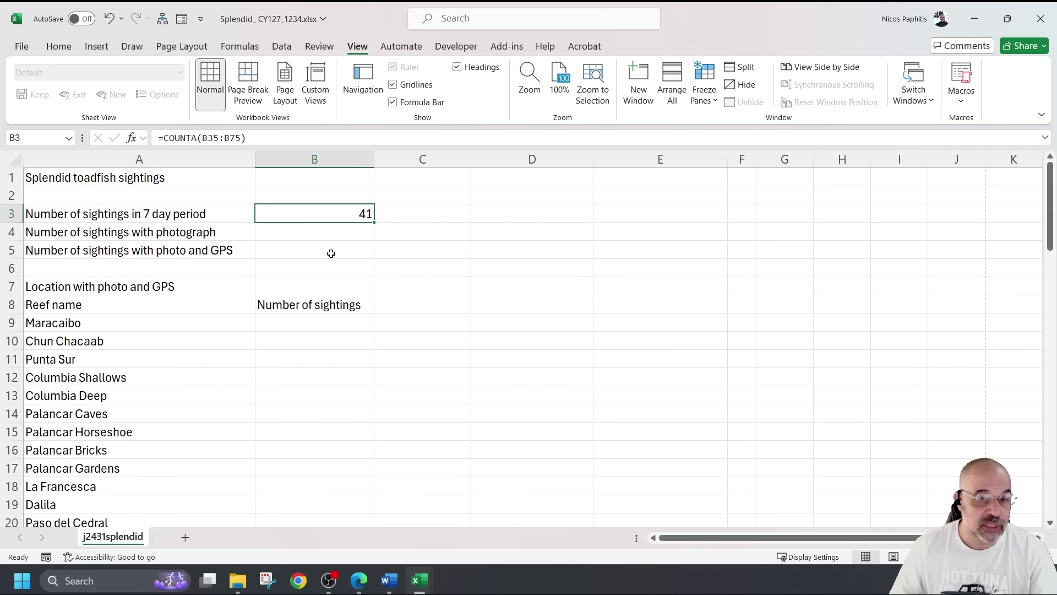
{"action": "left_click", "coordinate": [325, 234]}
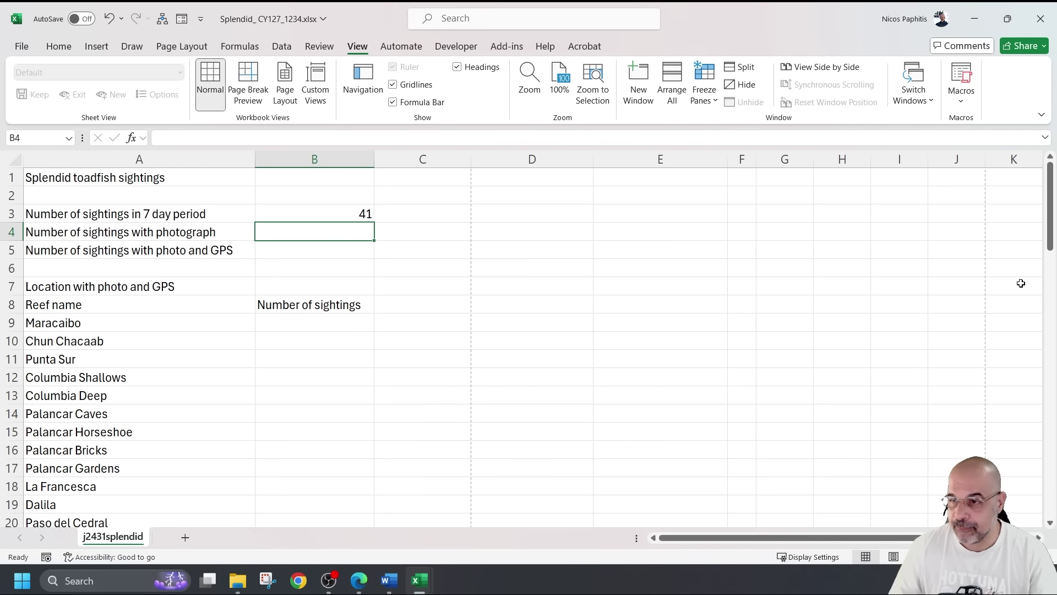
Bring the exam paper forward and scroll down to question 4
{"action": "left_click", "coordinate": [1056, 284]}
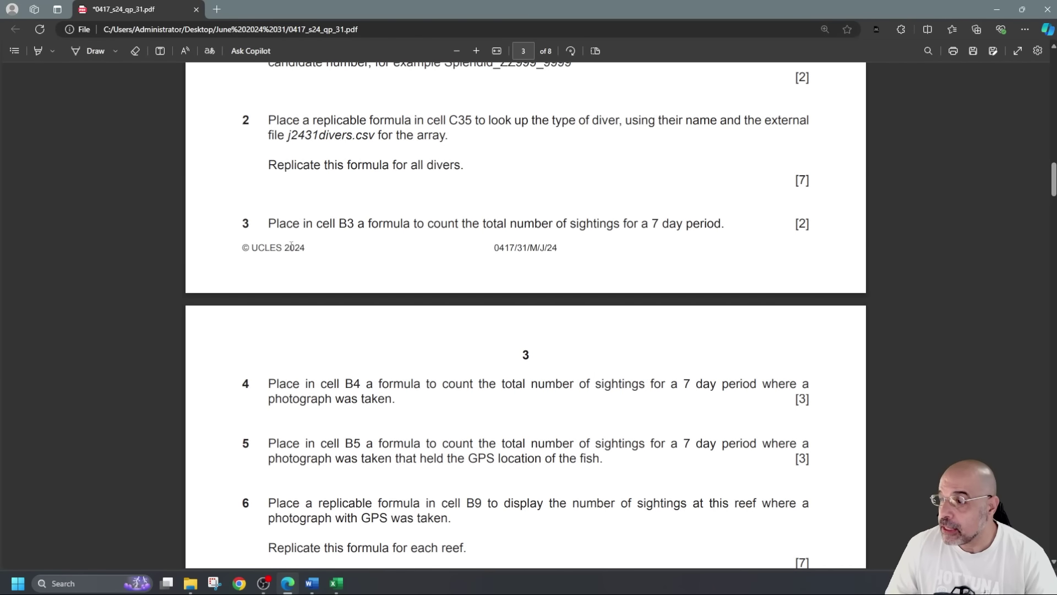
{"action": "scroll", "coordinate": [298, 258], "scroll_direction": "down", "scroll_amount": 4}
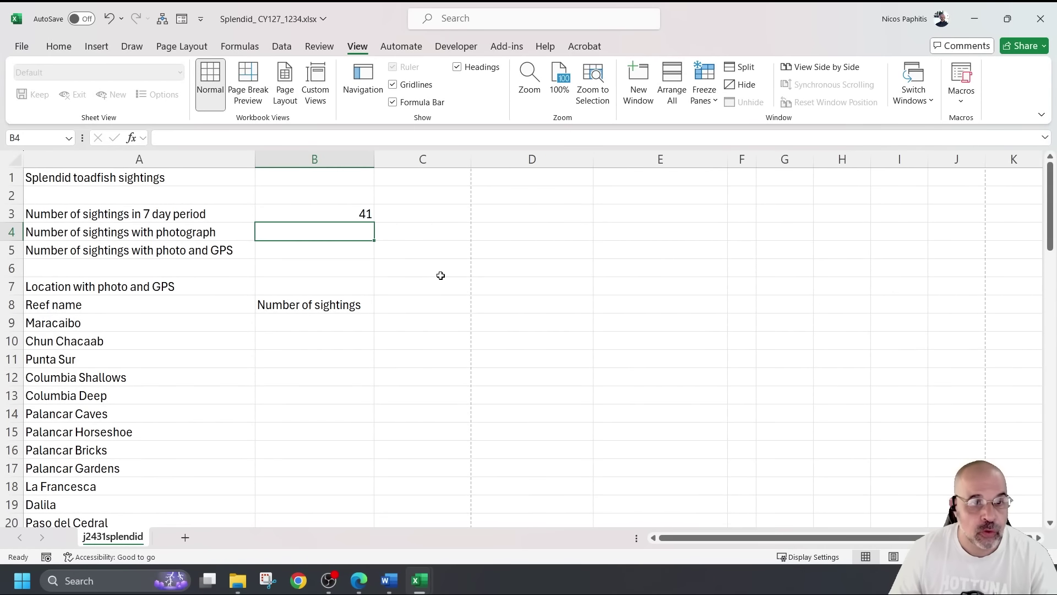
Inspect the photographic evidence entries in E35:E75 before writing the count
{"action": "scroll", "coordinate": [430, 273], "scroll_direction": "down", "scroll_amount": 11}
{"action": "scroll", "coordinate": [421, 276], "scroll_direction": "up", "scroll_amount": 2}
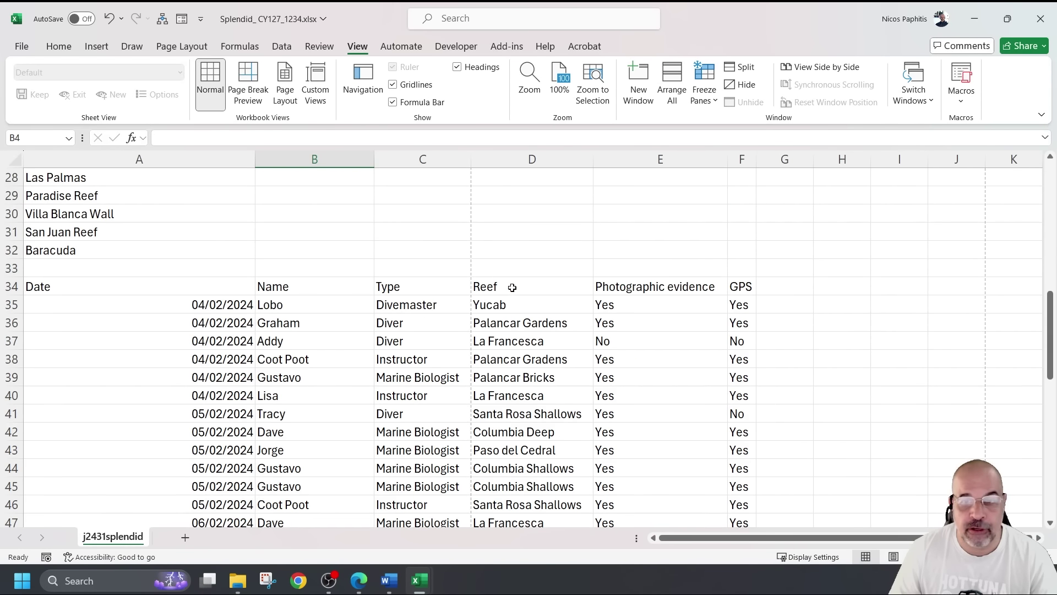
{"action": "left_click_drag", "start_coordinate": [642, 304], "coordinate": [628, 342]}
{"action": "scroll", "coordinate": [623, 308], "scroll_direction": "up", "scroll_amount": 2}
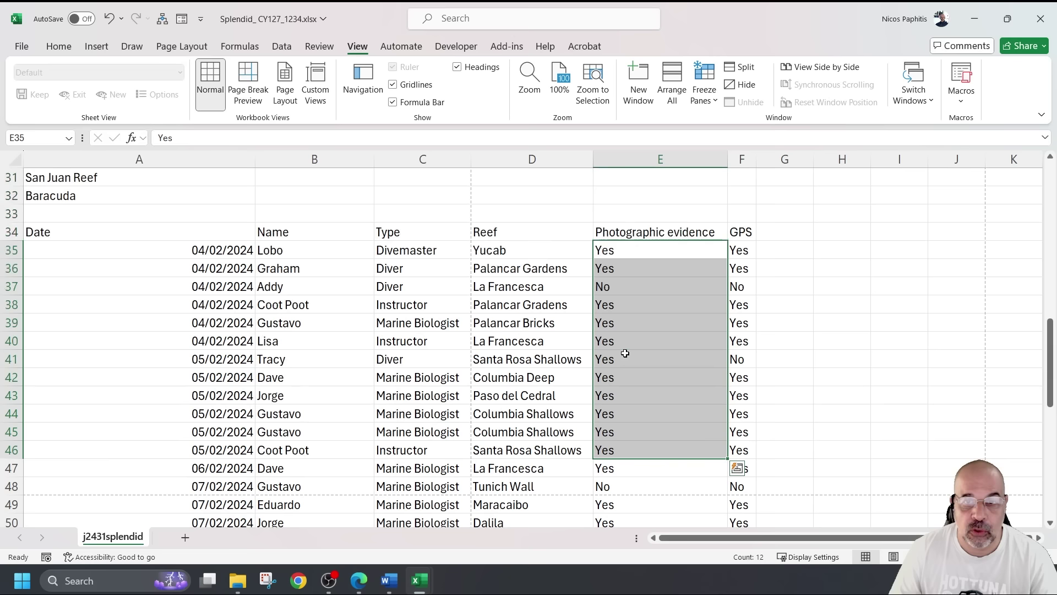
{"action": "left_click", "coordinate": [610, 287]}
{"action": "left_click", "coordinate": [637, 250]}
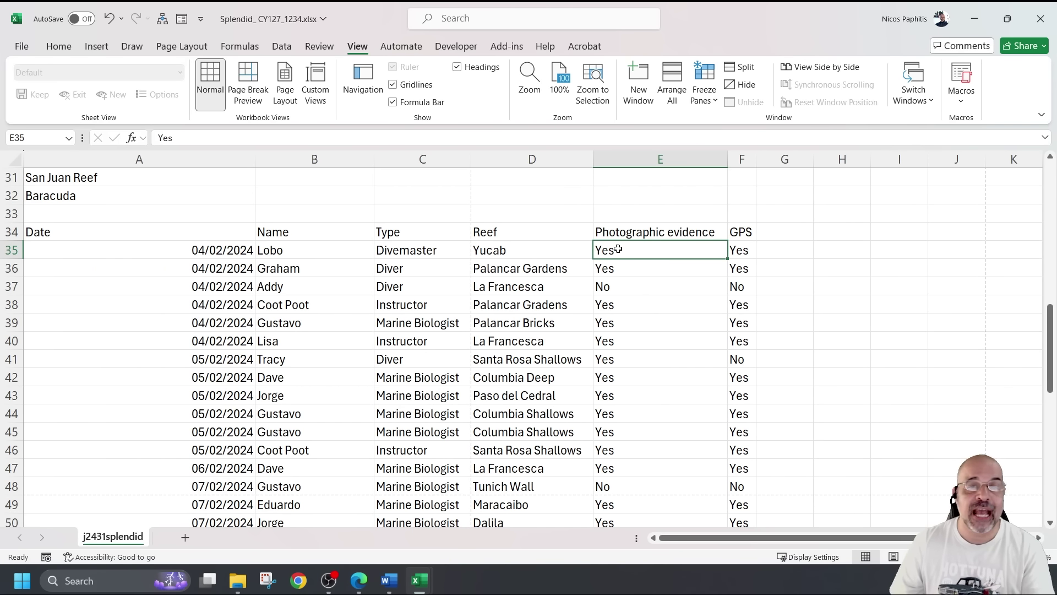
{"action": "left_click_drag", "start_coordinate": [629, 250], "coordinate": [626, 489]}
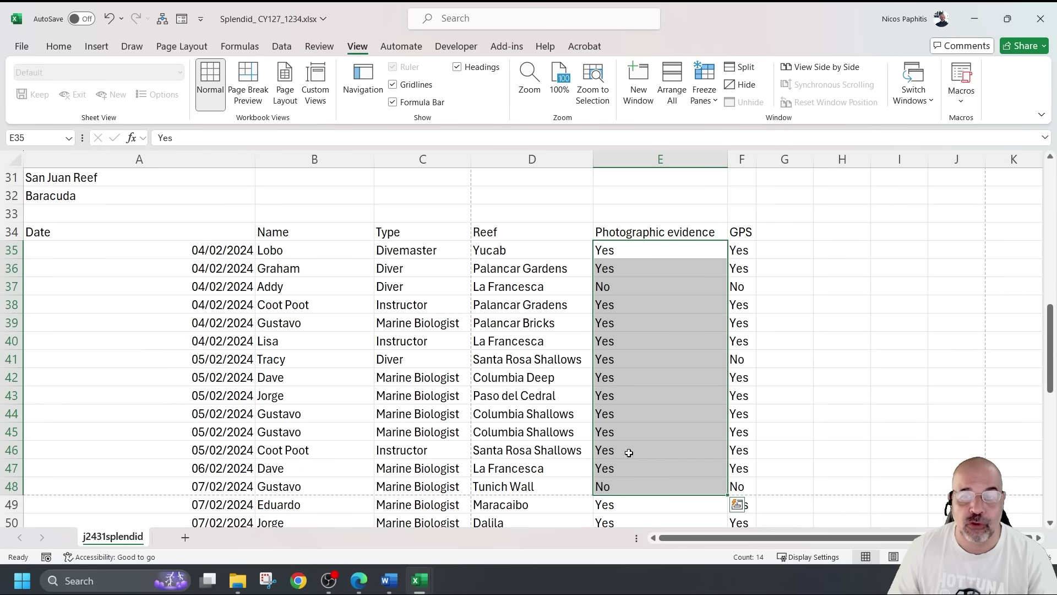
{"action": "left_click", "coordinate": [622, 250]}
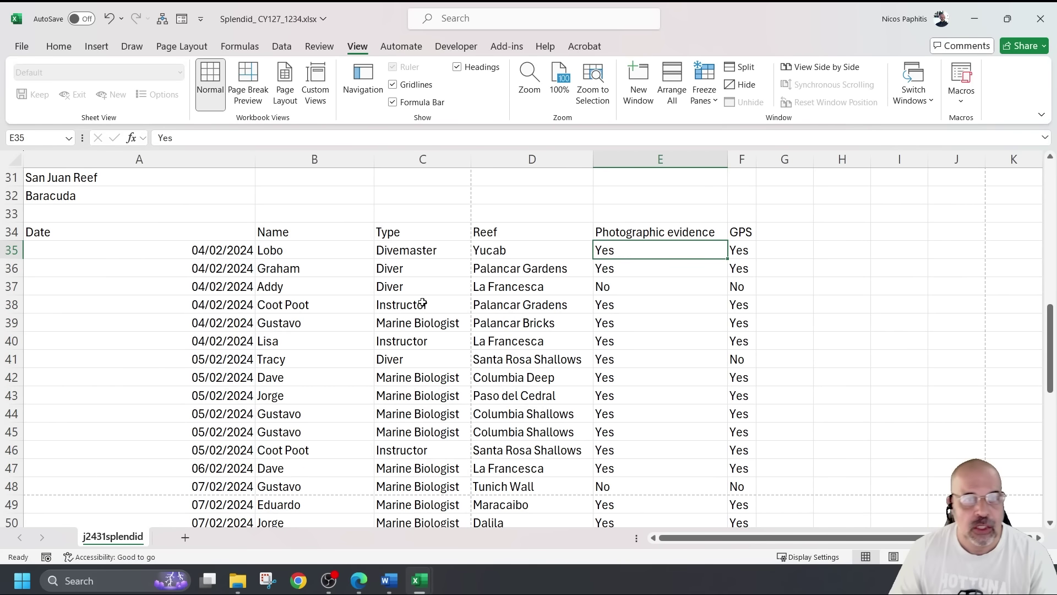
{"action": "scroll", "coordinate": [414, 304], "scroll_direction": "up", "scroll_amount": 5}
{"action": "scroll", "coordinate": [319, 293], "scroll_direction": "up", "scroll_amount": 5}
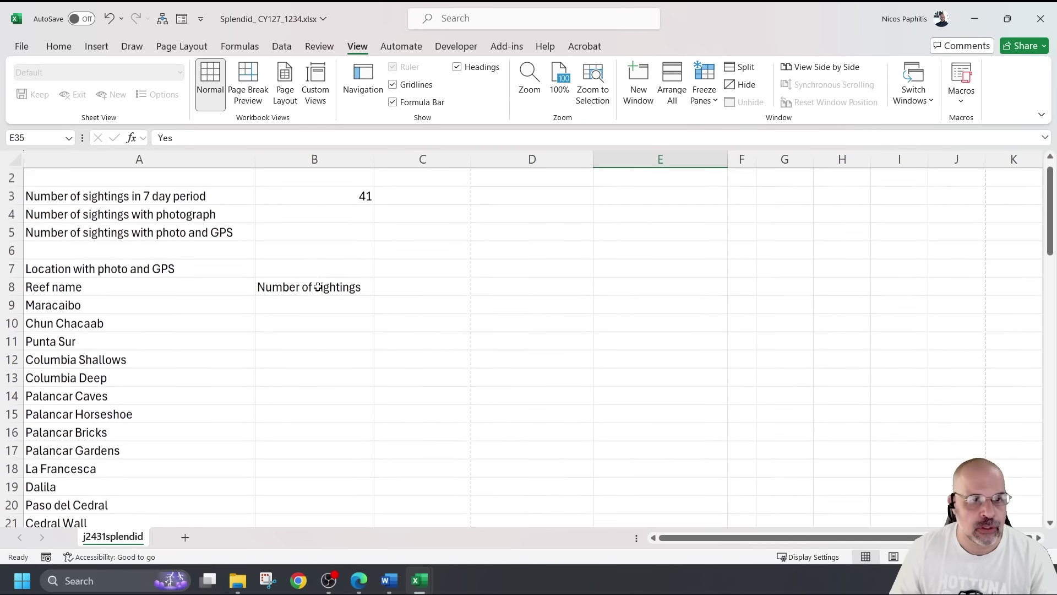
{"action": "scroll", "coordinate": [327, 240], "scroll_direction": "up", "scroll_amount": 1, "text": "ctrl"}
{"action": "scroll", "coordinate": [327, 241], "scroll_direction": "up", "scroll_amount": 1, "text": "ctrl"}
Enter =COUNTIF($E$35:$E$75,"Yes") in B4, giving 34 photographed sightings
{"action": "left_click", "coordinate": [368, 249]}
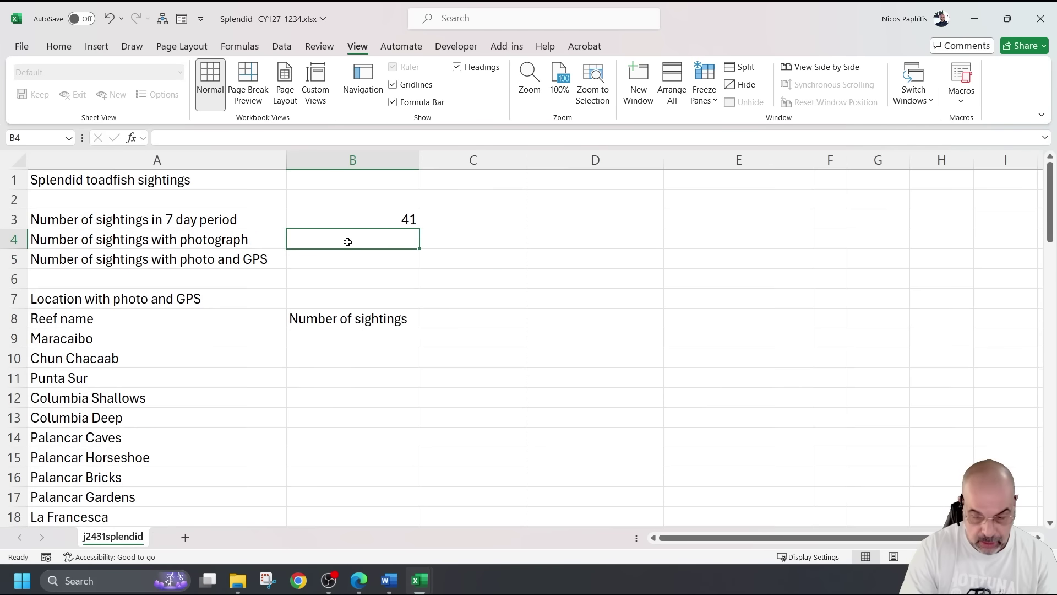
{"action": "type", "text": "="}
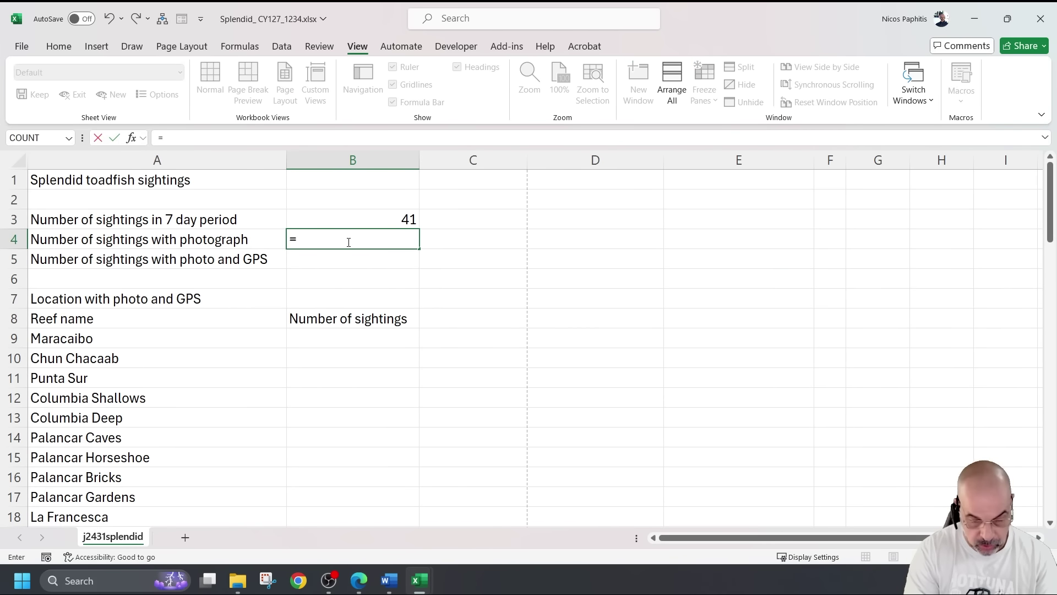
{"action": "type", "text": "con"}
{"action": "key", "text": "BackSpace"}
{"action": "type", "text": "untif"}
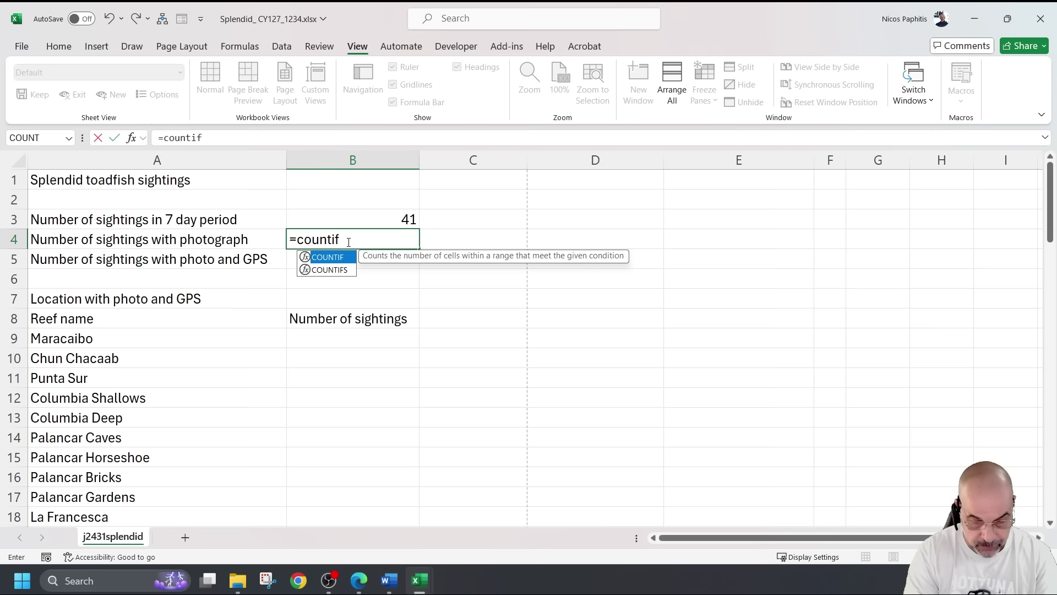
{"action": "type", "text": "("}
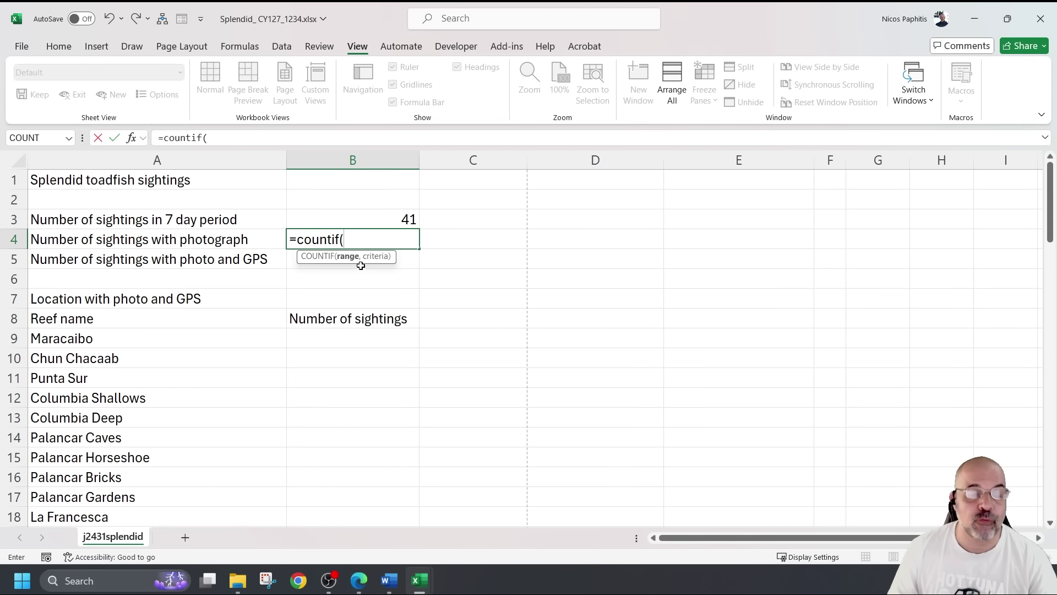
{"action": "scroll", "coordinate": [649, 332], "scroll_direction": "down", "scroll_amount": 11}
{"action": "scroll", "coordinate": [722, 229], "scroll_direction": "down", "scroll_amount": 1}
{"action": "scroll", "coordinate": [729, 231], "scroll_direction": "up", "scroll_amount": 1}
{"action": "left_click_drag", "start_coordinate": [729, 196], "coordinate": [730, 498]}
{"action": "scroll", "coordinate": [673, 407], "scroll_direction": "up", "scroll_amount": 20}
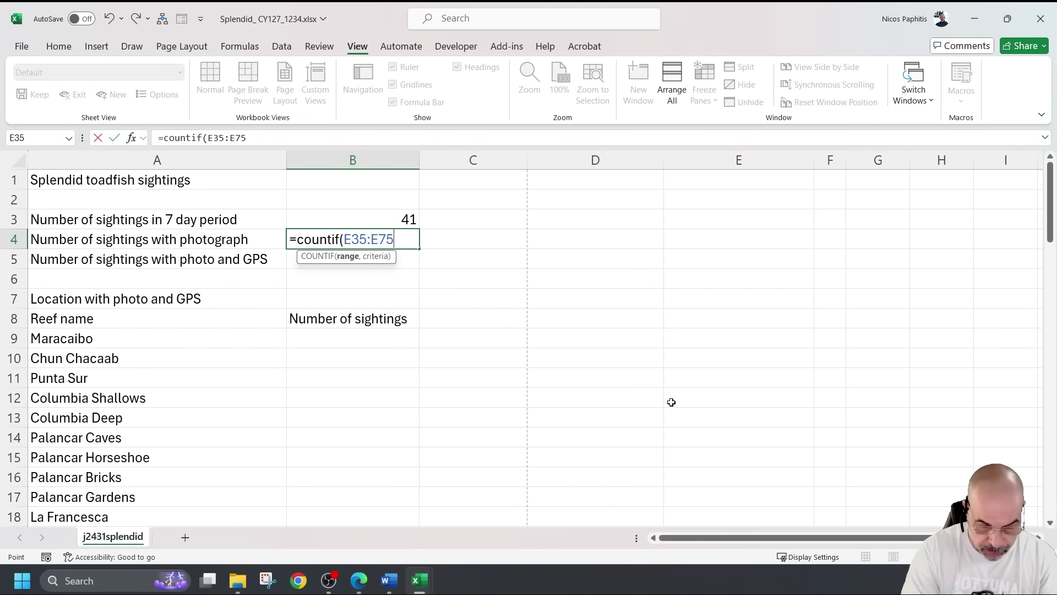
{"action": "key", "text": "F4"}
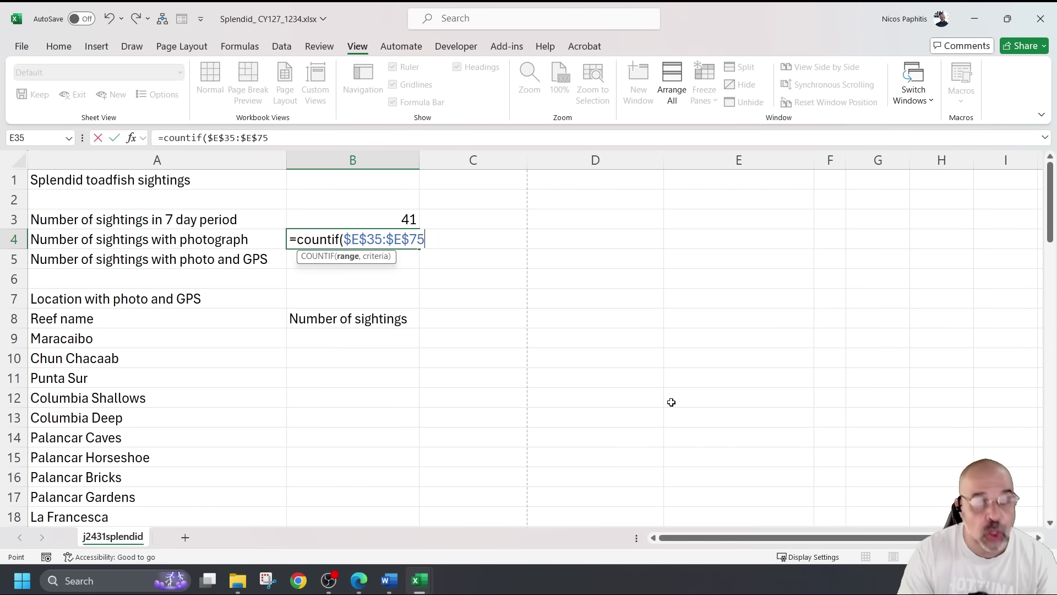
{"action": "type", "text": ",\"Yes"}
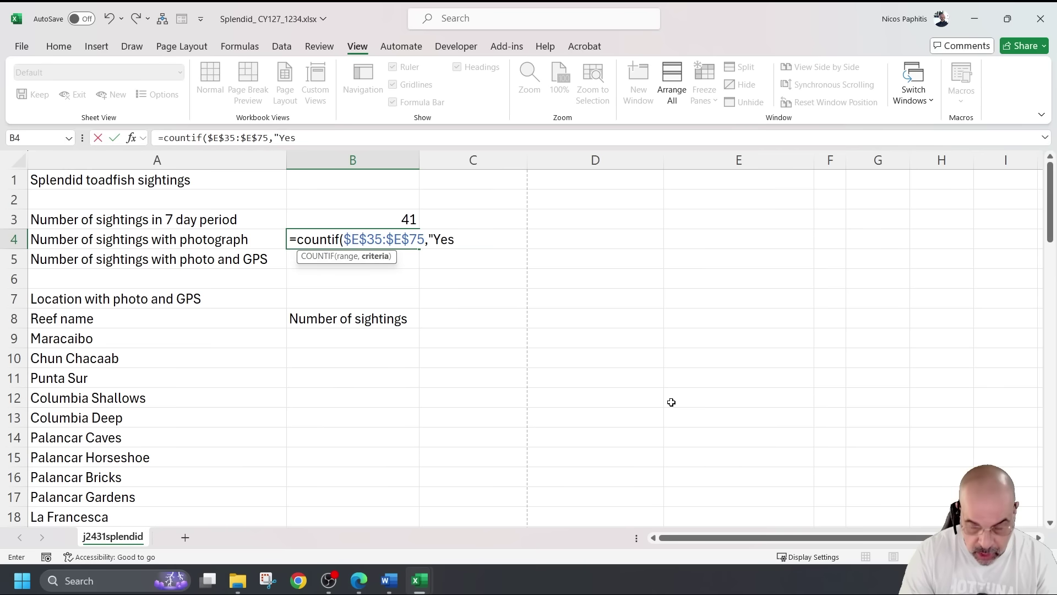
{"action": "type", "text": "\")"}
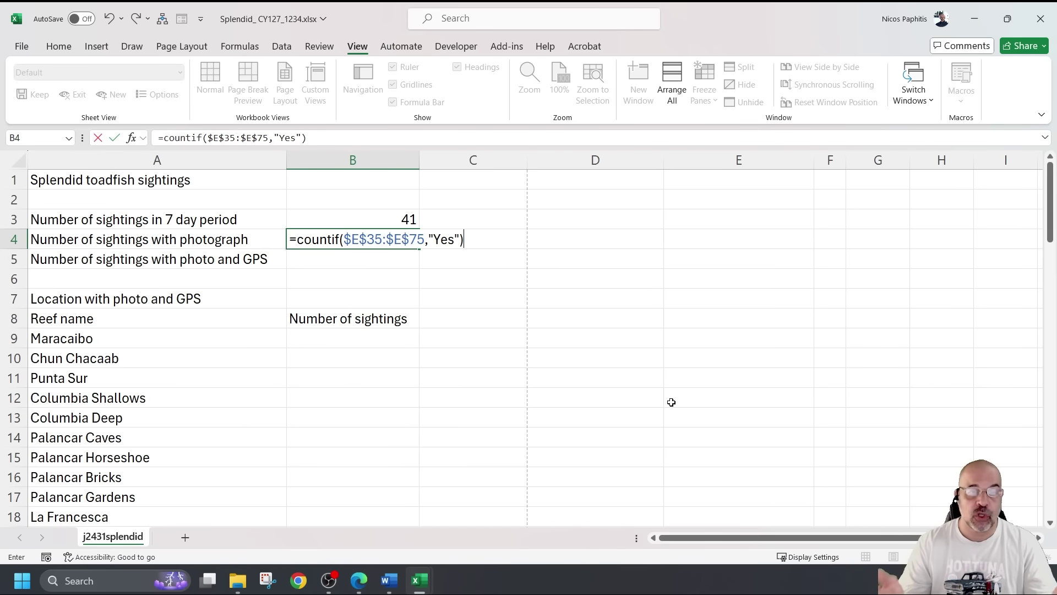
{"action": "key", "text": "Return"}
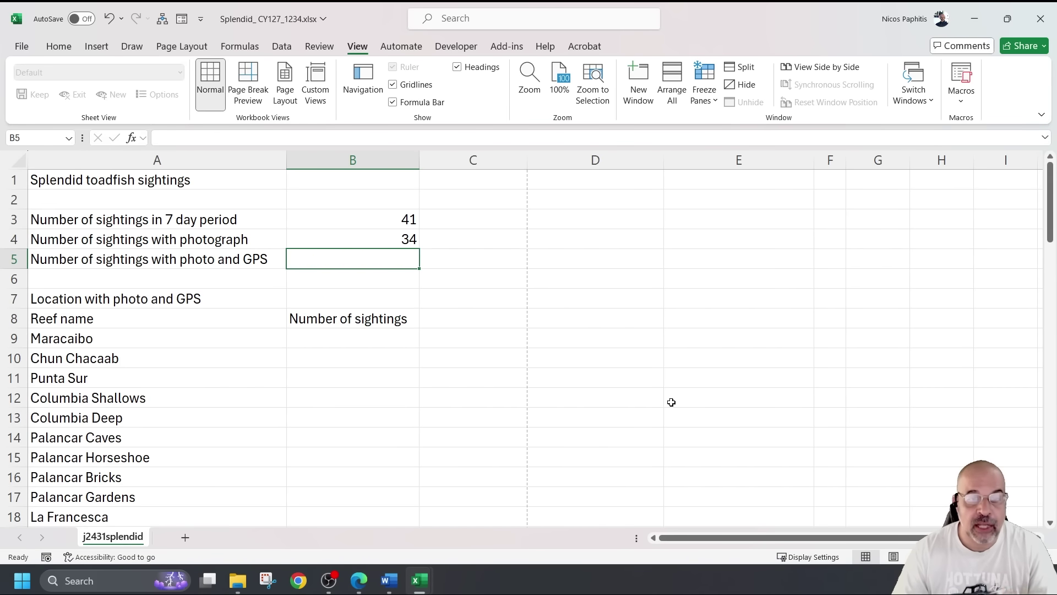
{"action": "left_click", "coordinate": [392, 240]}
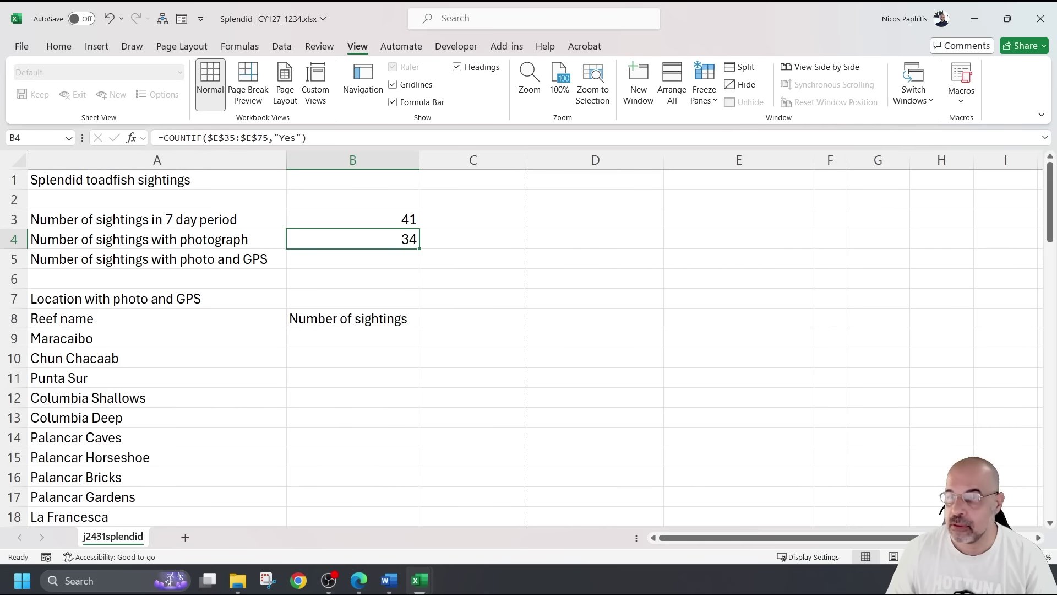
Save the workbook via File > Save and select B5 for the next formula
{"action": "key", "text": "alt+Tab"}
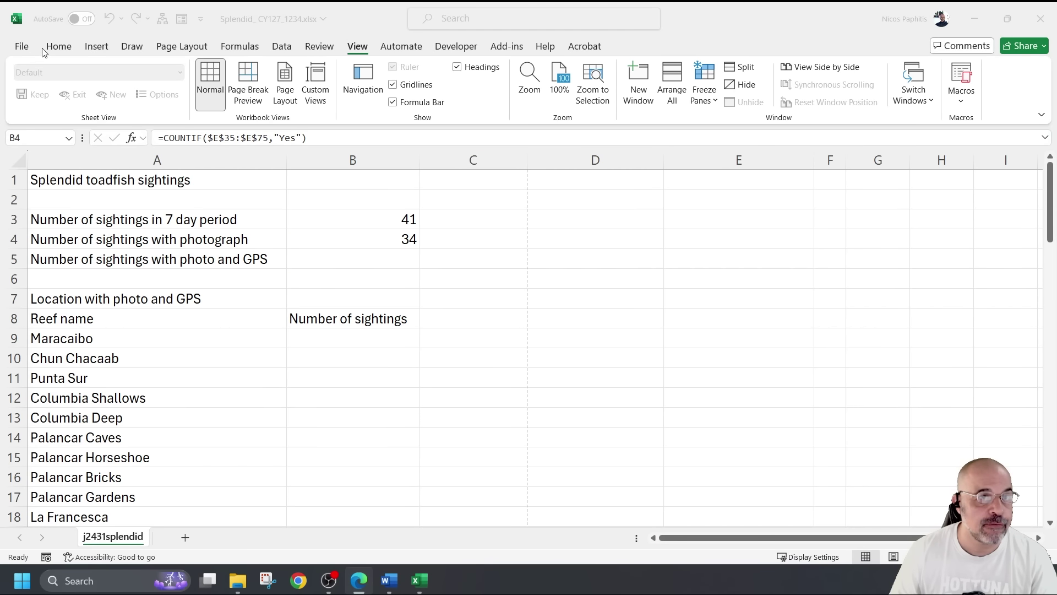
{"action": "key", "text": "alt+Tab"}
{"action": "left_click", "coordinate": [26, 46]}
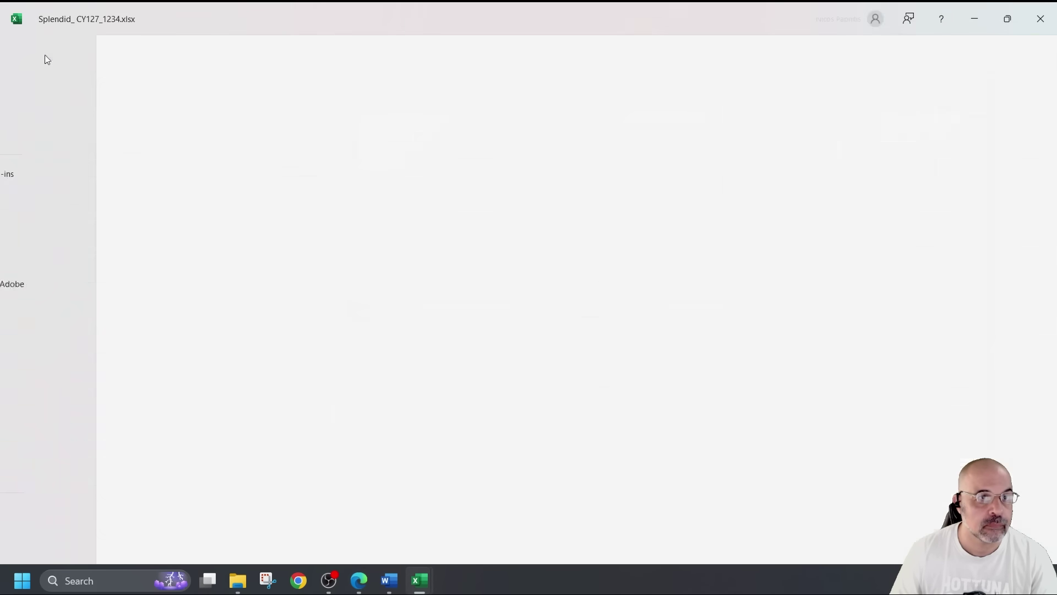
{"action": "left_click", "coordinate": [35, 231]}
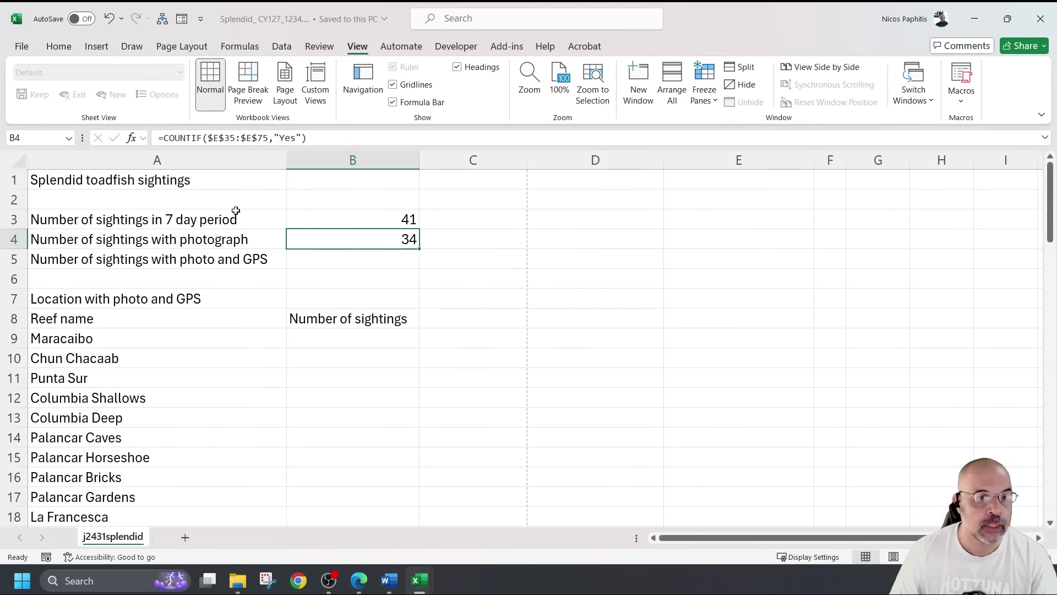
{"action": "left_click", "coordinate": [337, 256]}
{"action": "key", "text": "alt+Tab"}
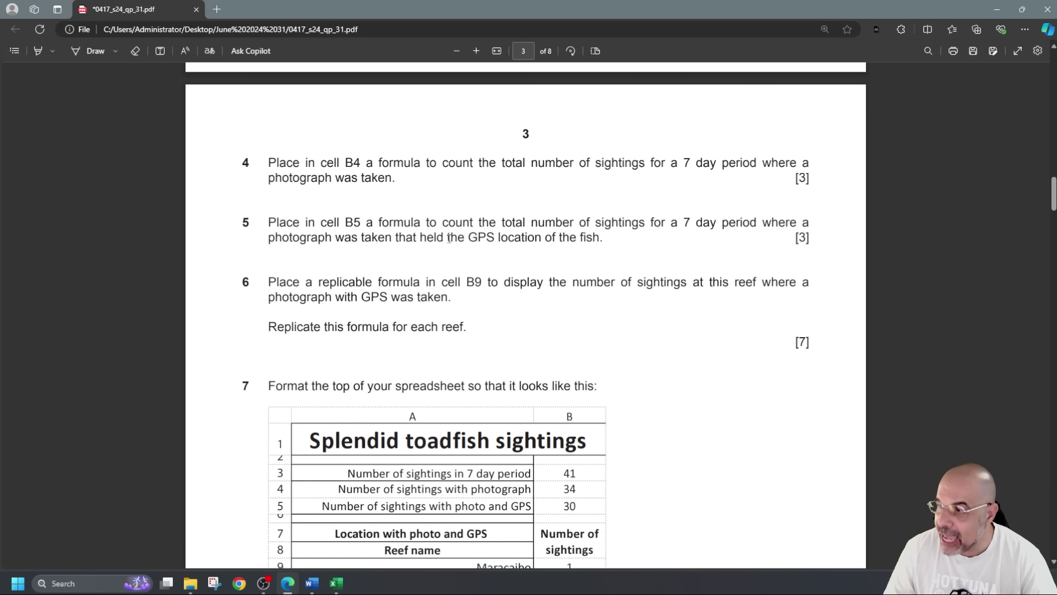
{"action": "left_click_drag", "start_coordinate": [451, 237], "coordinate": [620, 244]}
{"action": "left_click", "coordinate": [181, 278]}
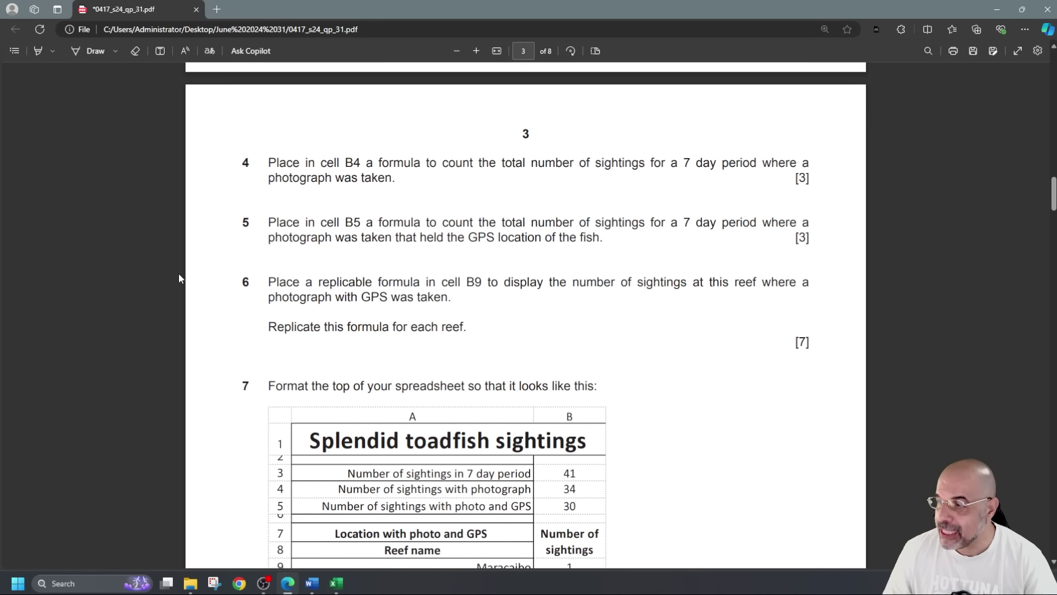
{"action": "key", "text": "alt+Tab"}
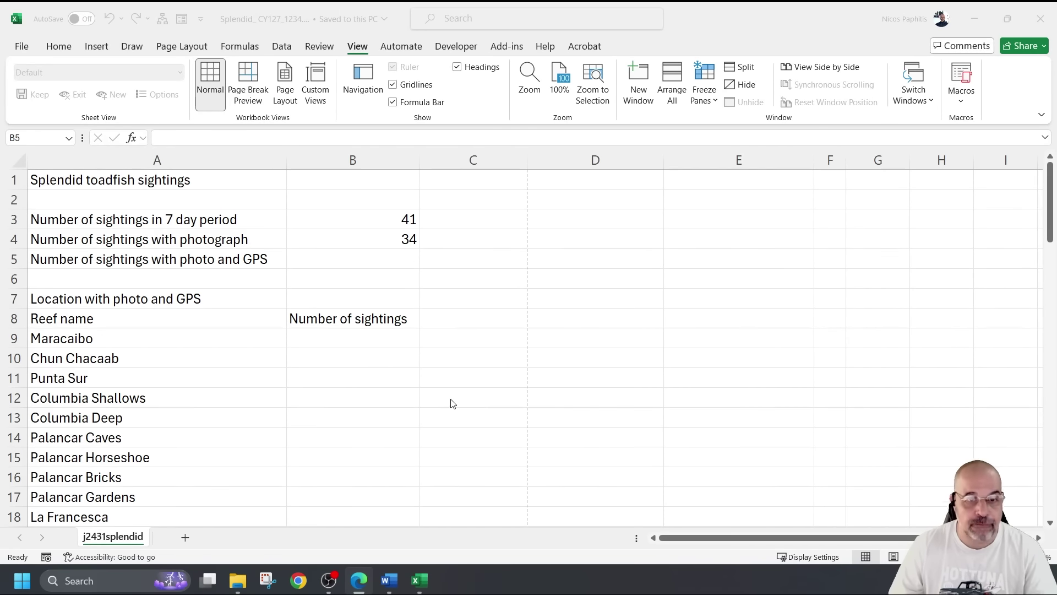
{"action": "scroll", "coordinate": [451, 404], "scroll_direction": "up", "scroll_amount": 2, "text": "ctrl"}
Select B5 and begin a =countifs( formula
{"action": "left_click", "coordinate": [478, 255]}
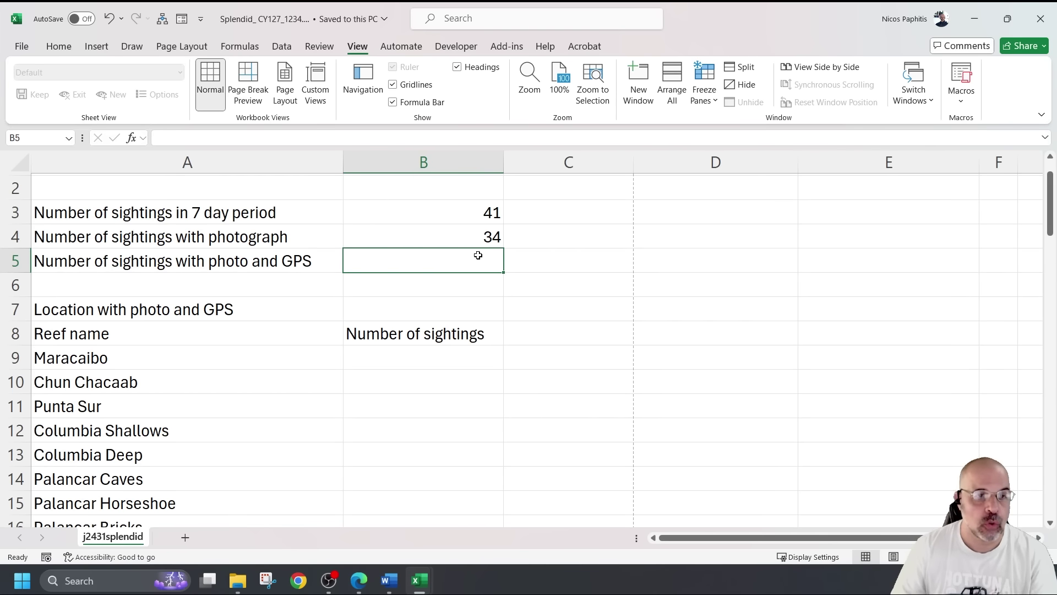
{"action": "key", "text": "Return"}
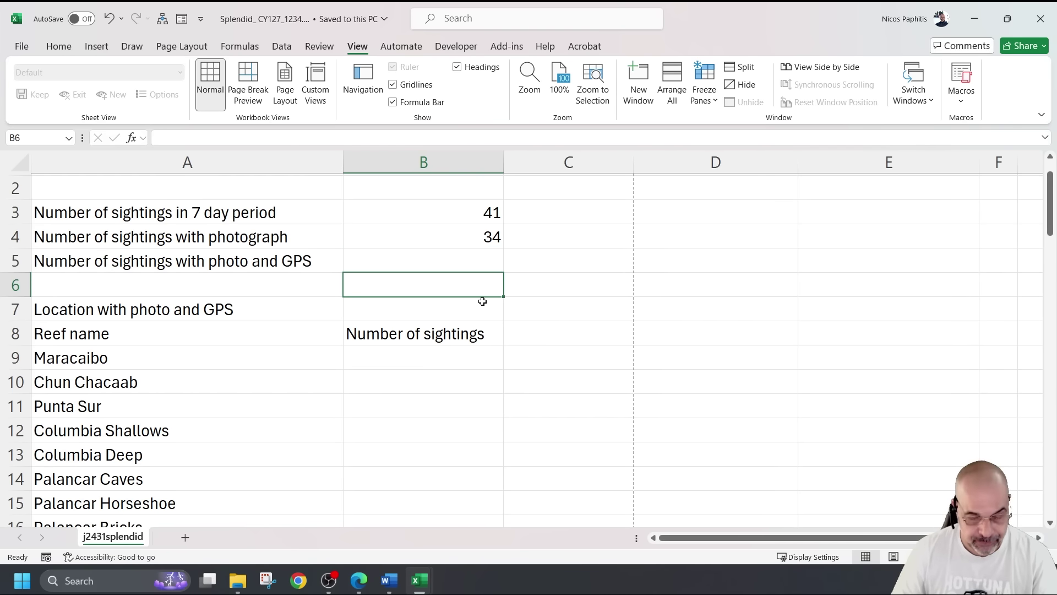
{"action": "scroll", "coordinate": [483, 302], "scroll_direction": "down", "scroll_amount": 1}
{"action": "left_click", "coordinate": [421, 245]}
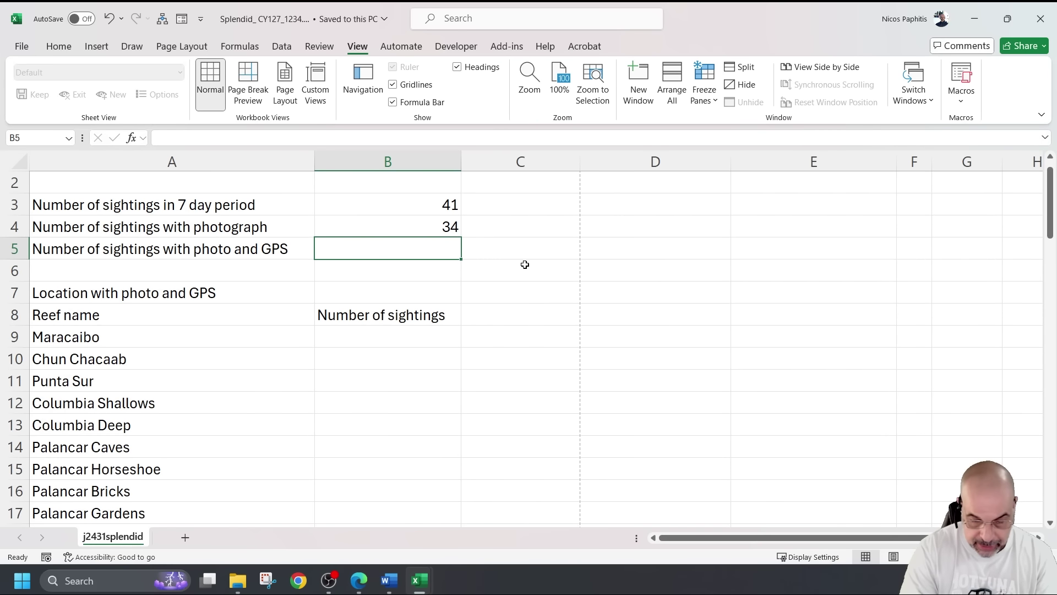
{"action": "type", "text": "=count"}
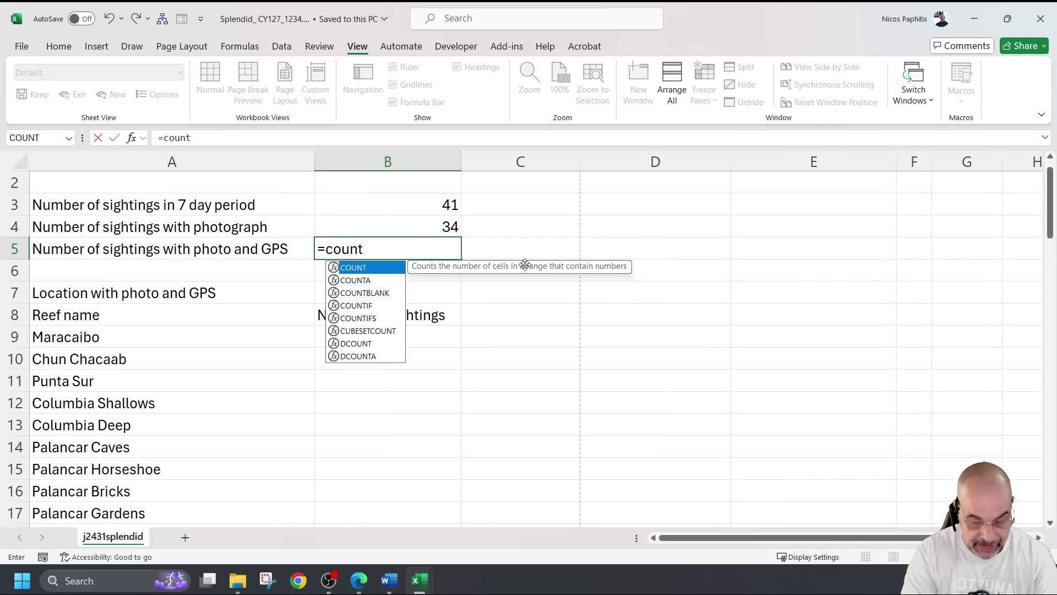
{"action": "type", "text": "ifs"}
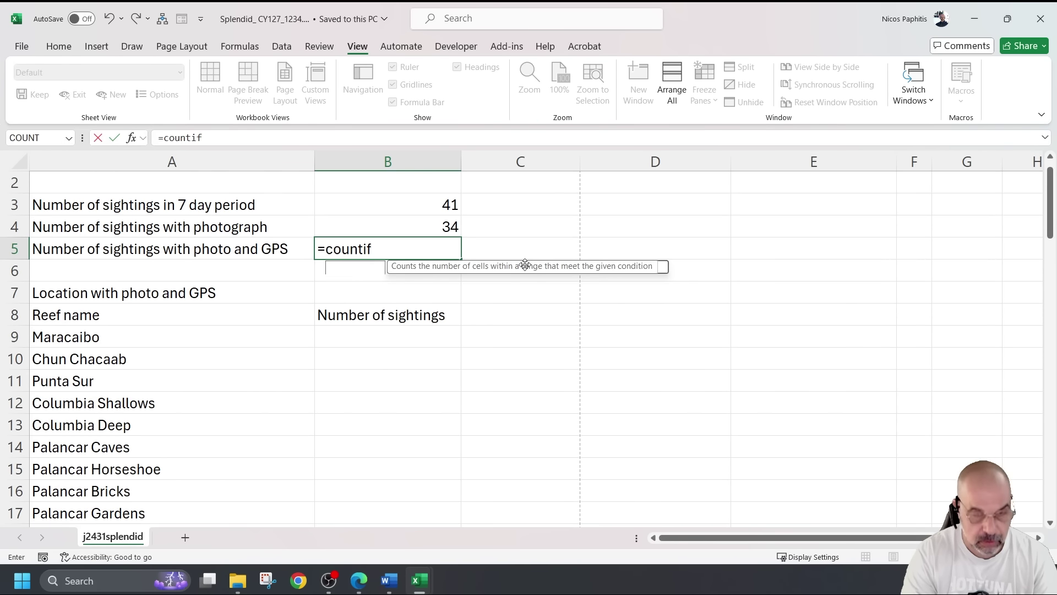
{"action": "type", "text": "("}
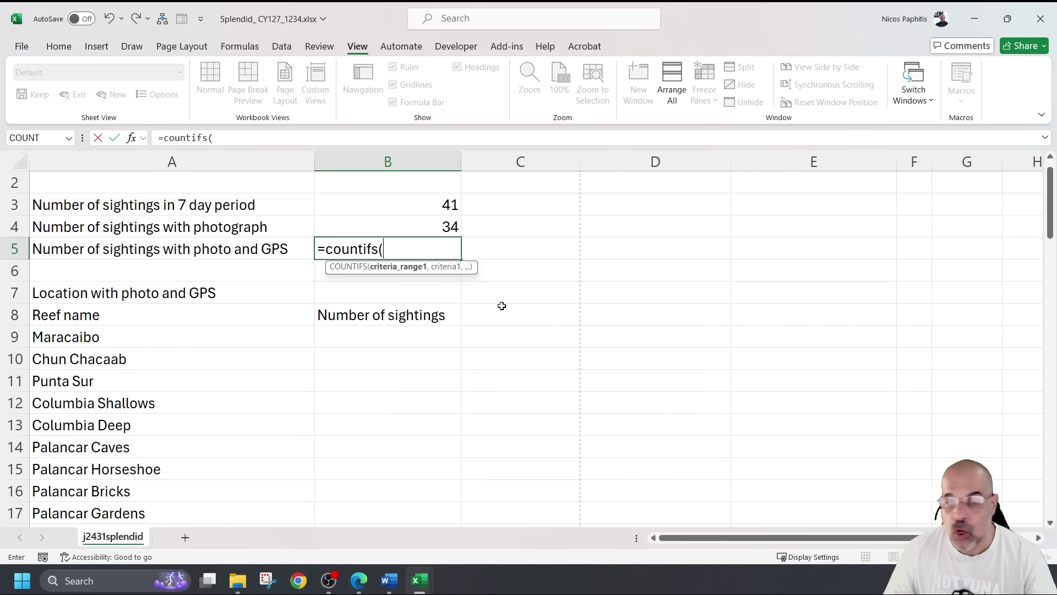
{"action": "scroll", "coordinate": [501, 306], "scroll_direction": "down", "scroll_amount": 8}
{"action": "scroll", "coordinate": [497, 303], "scroll_direction": "down", "scroll_amount": 3}
{"action": "scroll", "coordinate": [487, 299], "scroll_direction": "up", "scroll_amount": 2}
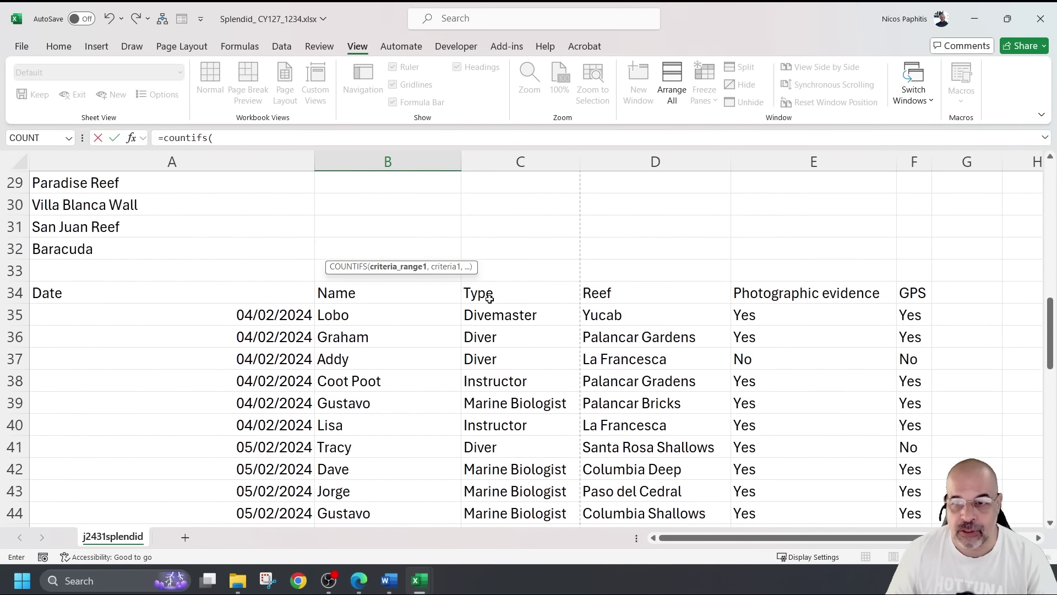
Add $E$35:$E$75 with criterion "Yes", then the GPS range F35:F75
{"action": "left_click_drag", "start_coordinate": [795, 315], "coordinate": [790, 490]}
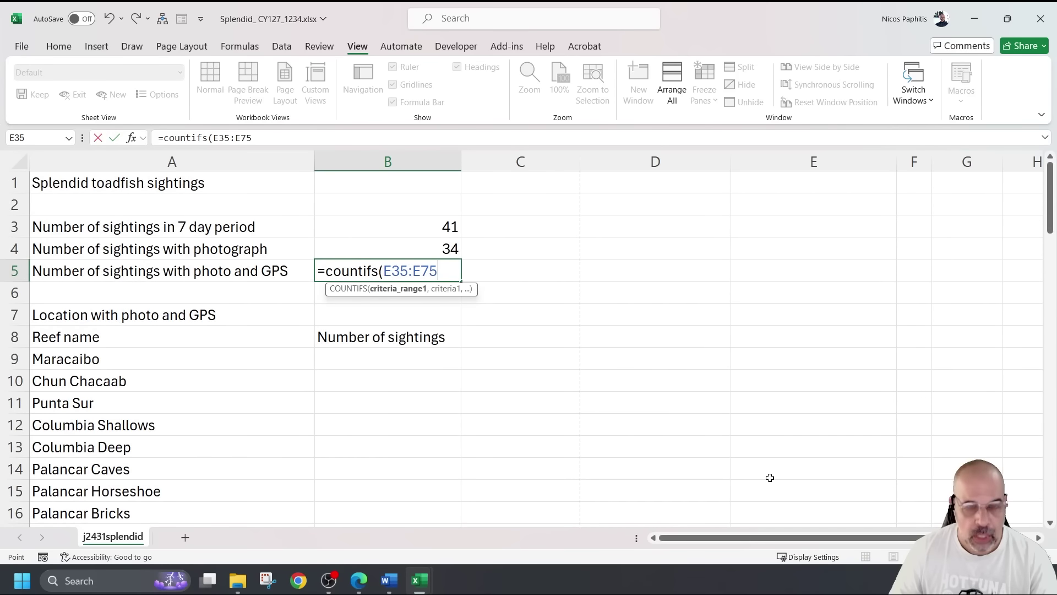
{"action": "key", "text": "F4"}
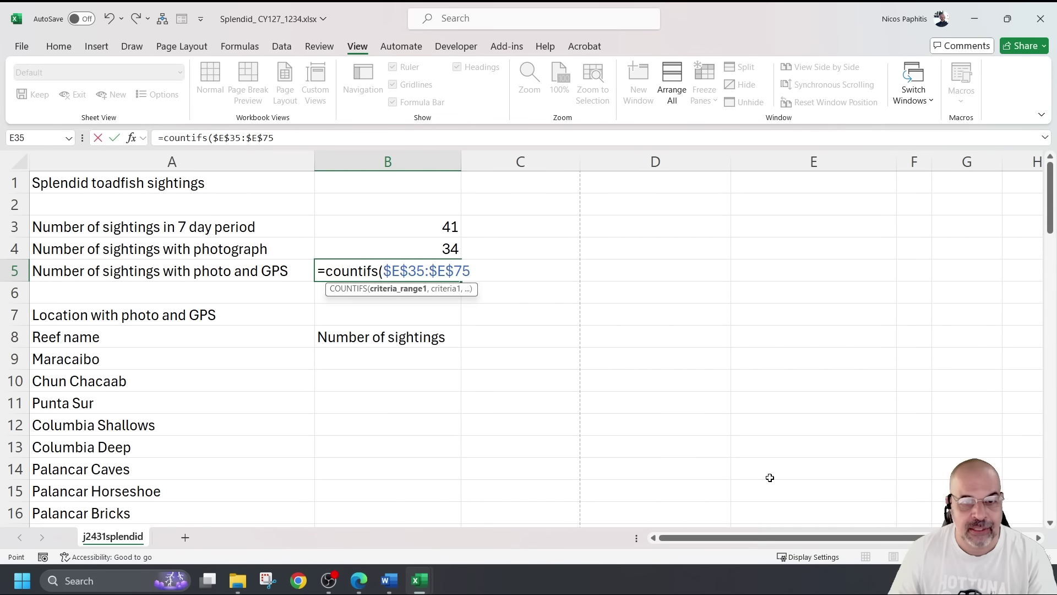
{"action": "type", "text": ",\""}
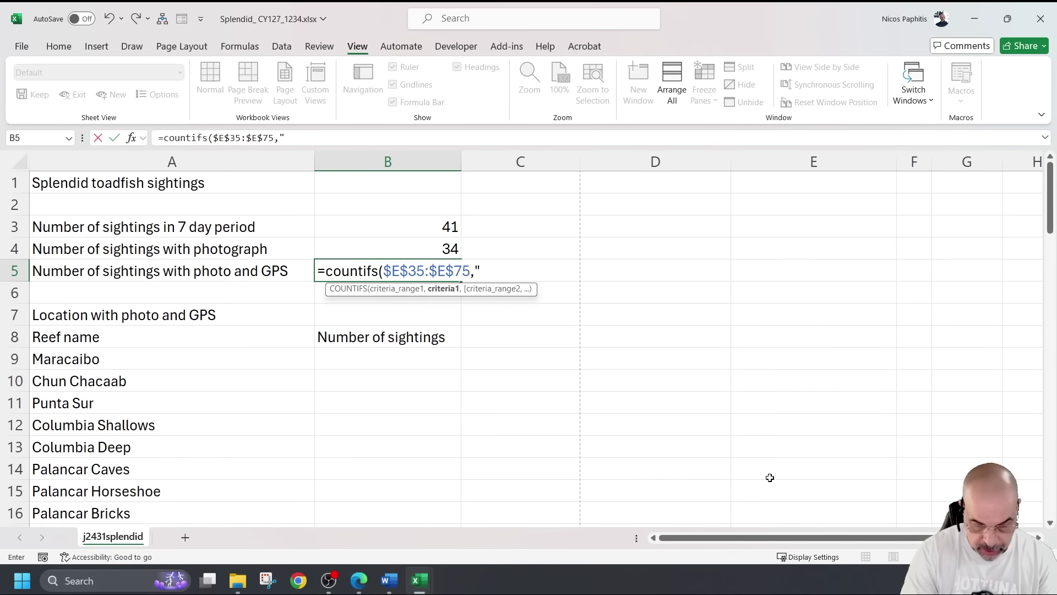
{"action": "type", "text": "Yes"}
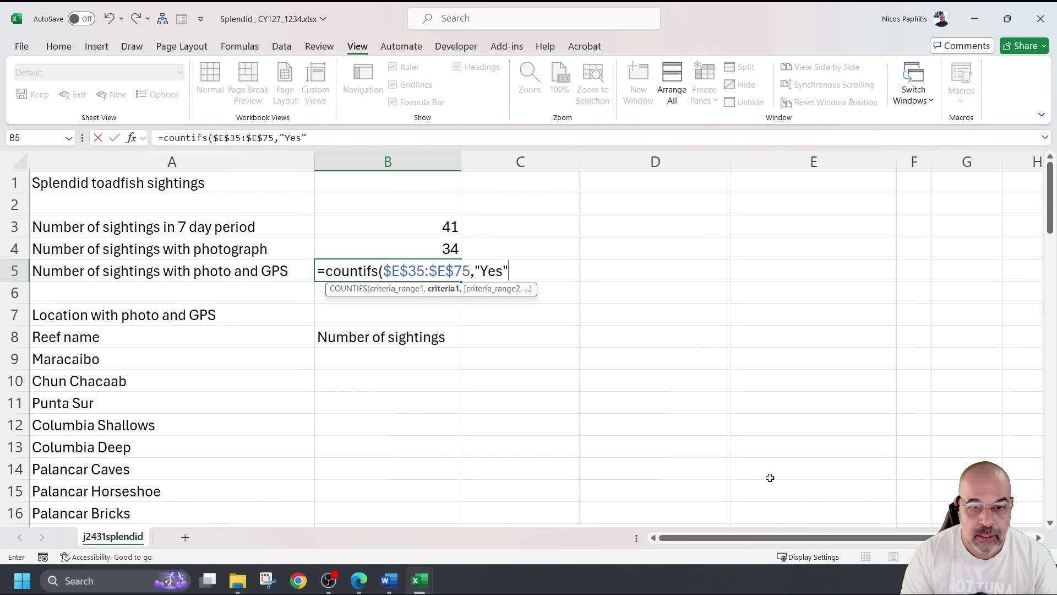
{"action": "type", "text": "\","}
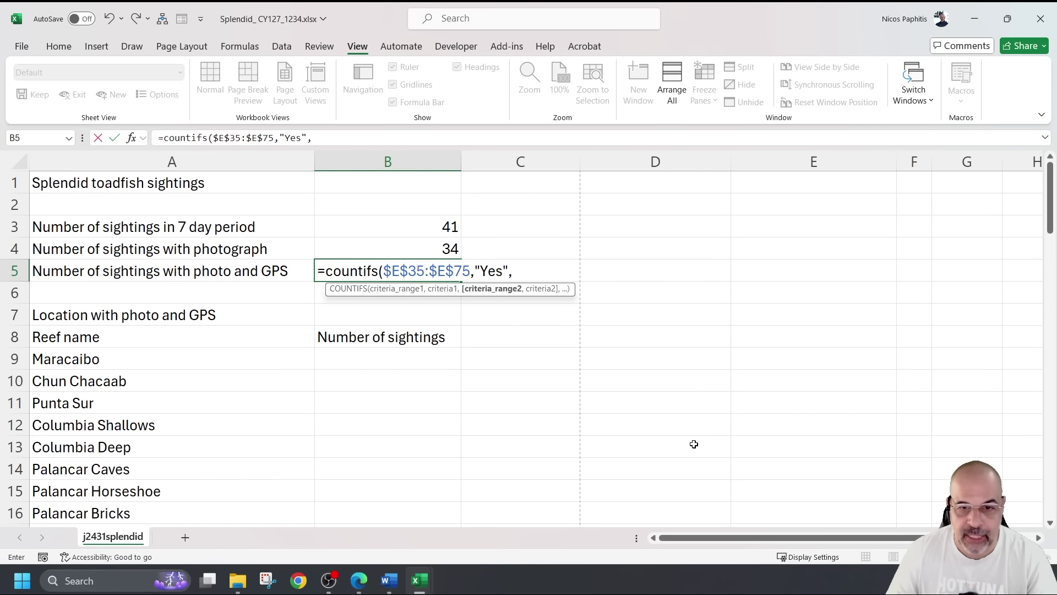
{"action": "scroll", "coordinate": [710, 420], "scroll_direction": "down", "scroll_amount": 10}
{"action": "left_click_drag", "start_coordinate": [912, 275], "coordinate": [914, 495]}
Make both the E35:E75 and F35:F75 references in B5 fully relative
{"action": "scroll", "coordinate": [881, 462], "scroll_direction": "up", "scroll_amount": 20}
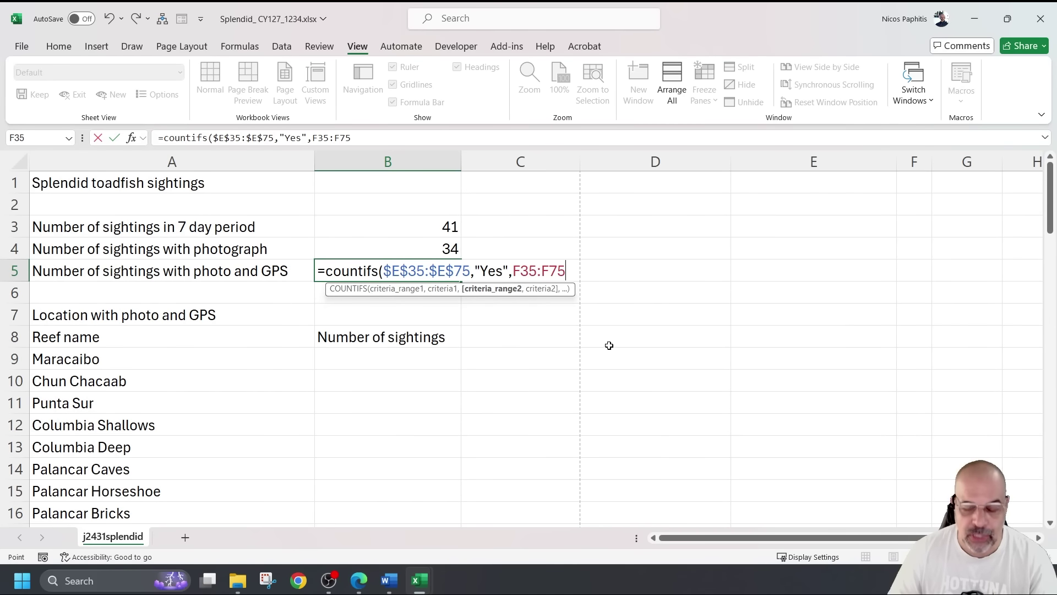
{"action": "key", "text": "F4"}
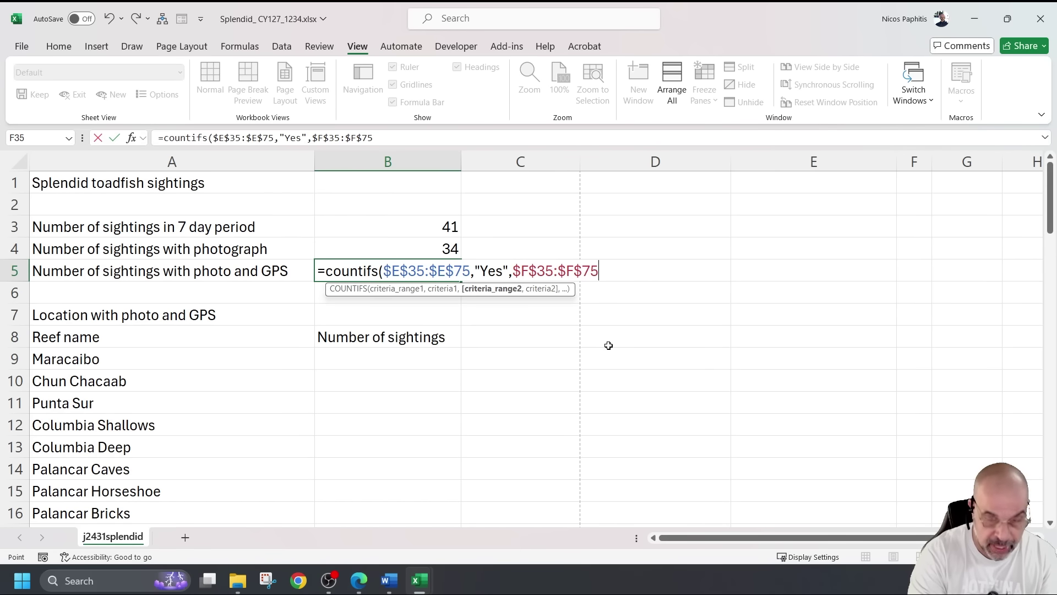
{"action": "key", "text": "F4"}
{"action": "left_click_drag", "start_coordinate": [521, 271], "coordinate": [557, 270]}
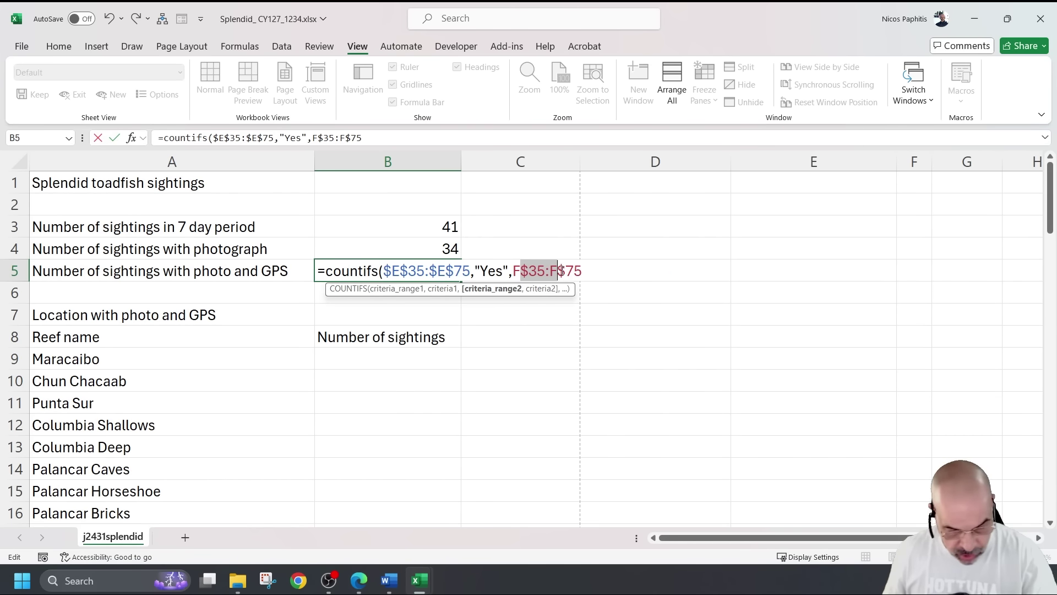
{"action": "key", "text": "F4"}
{"action": "key", "text": "F4"}
{"action": "left_click_drag", "start_coordinate": [409, 270], "coordinate": [446, 270]}
{"action": "key", "text": "F4"}
{"action": "key", "text": "F4"}
{"action": "key", "text": "F4"}
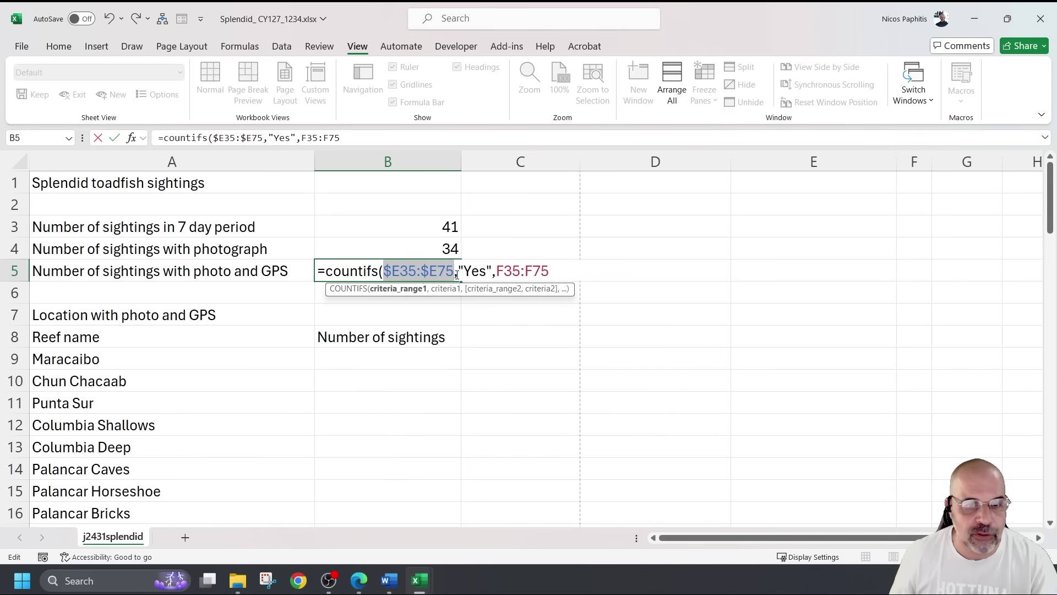
Append the GPS criterion ,"Yes") to close the COUNTIFS formula in B5
{"action": "left_click", "coordinate": [557, 274]}
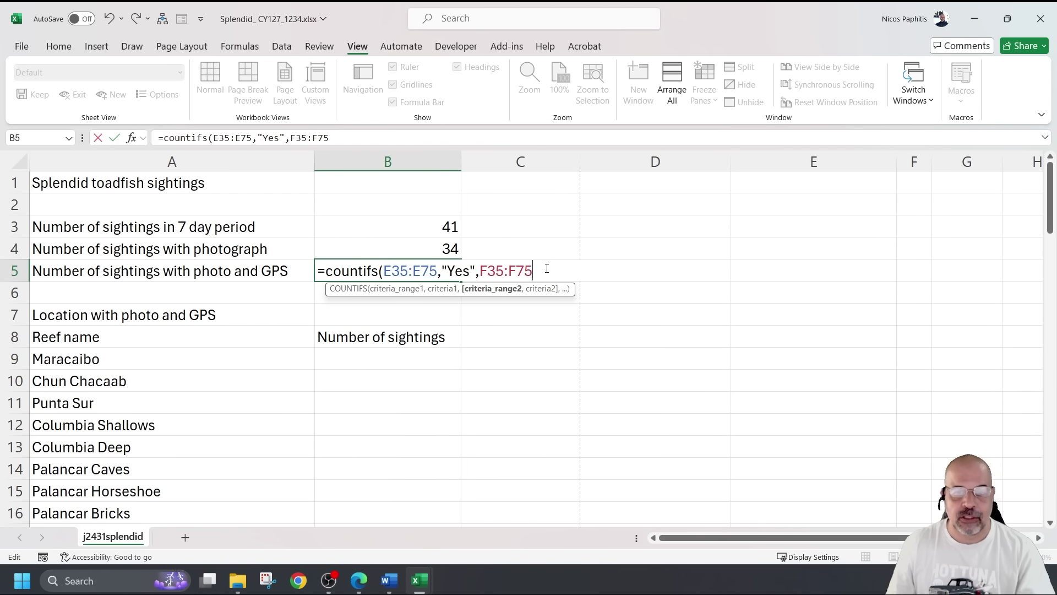
{"action": "type", "text": ","}
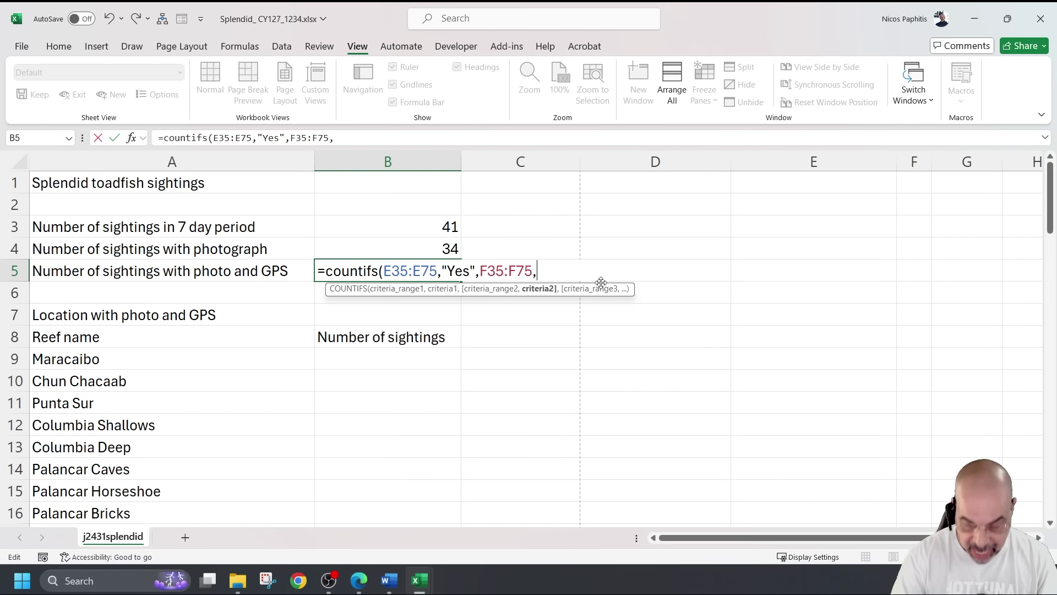
{"action": "type", "text": "\""}
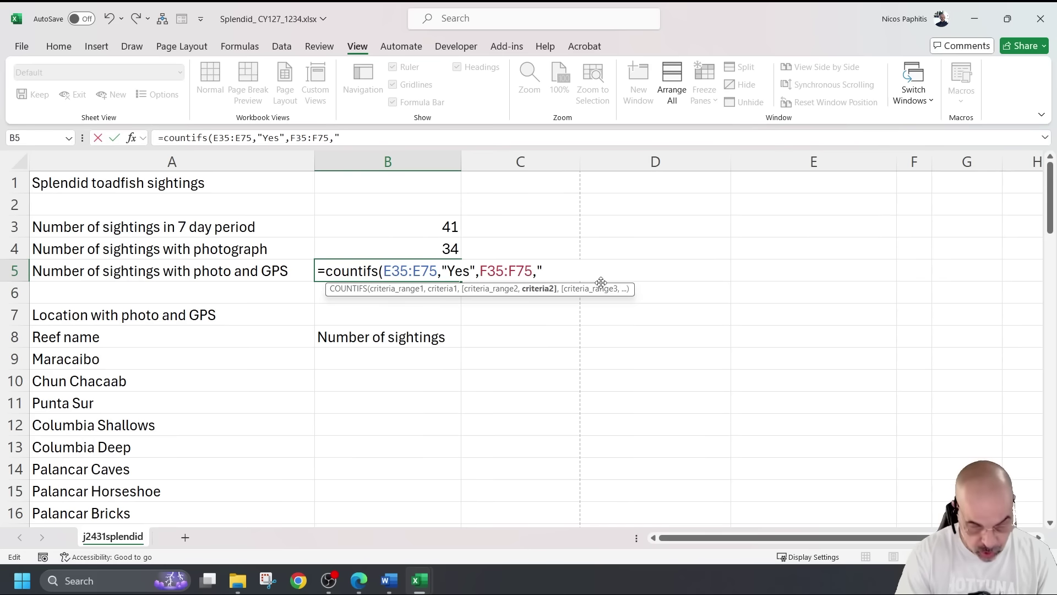
{"action": "type", "text": "Yes"}
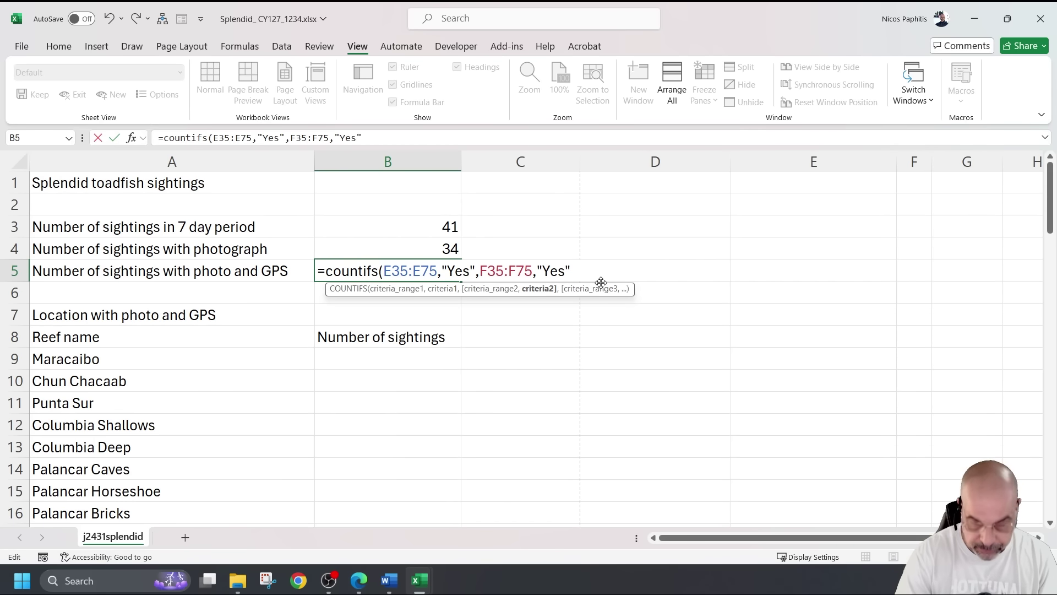
{"action": "type", "text": "\")"}
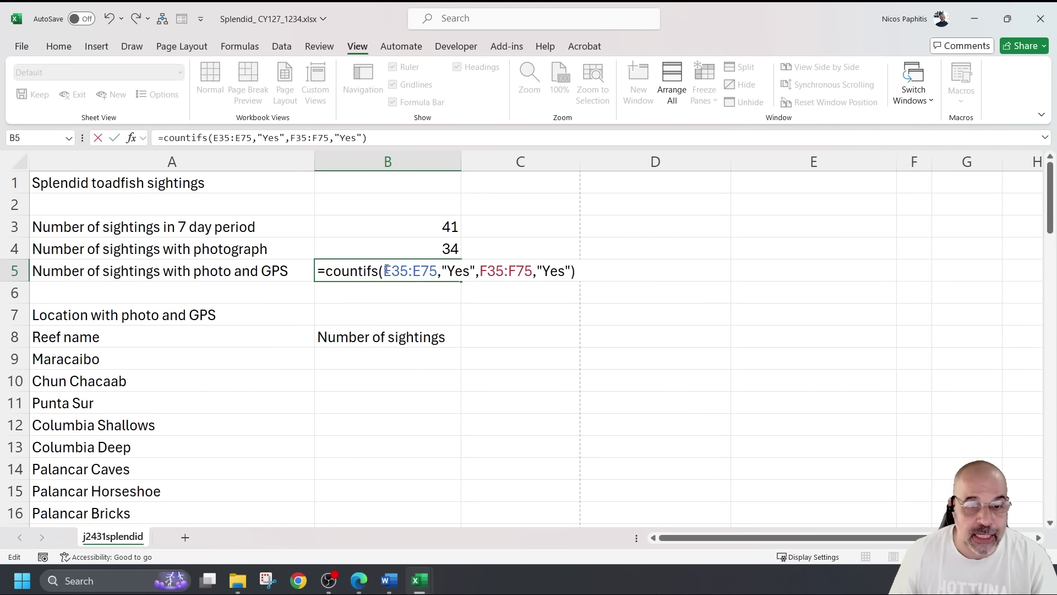
{"action": "scroll", "coordinate": [601, 317], "scroll_direction": "down", "scroll_amount": 7}
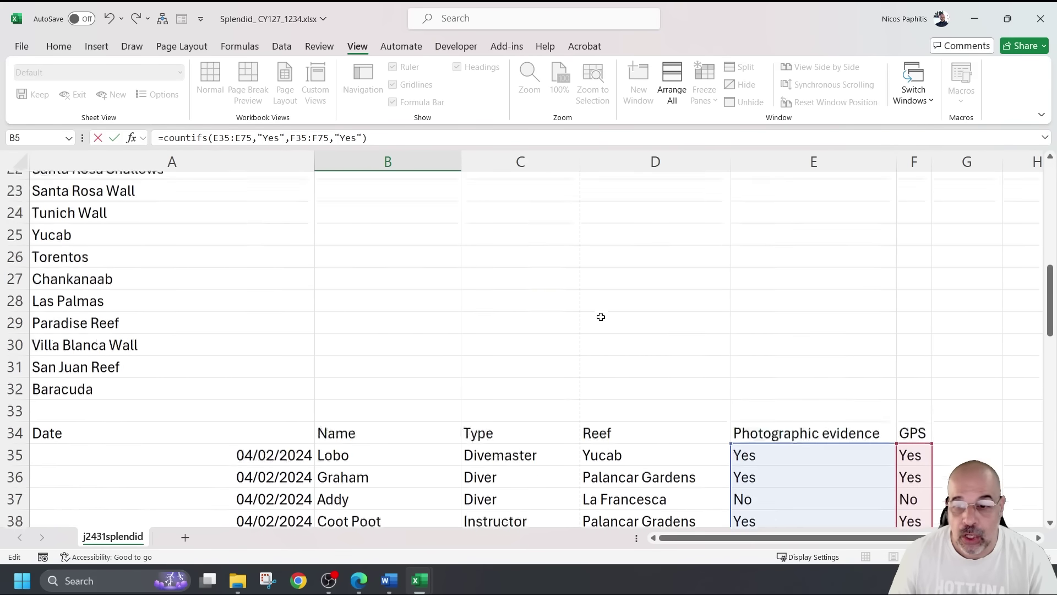
{"action": "scroll", "coordinate": [601, 316], "scroll_direction": "down", "scroll_amount": 4}
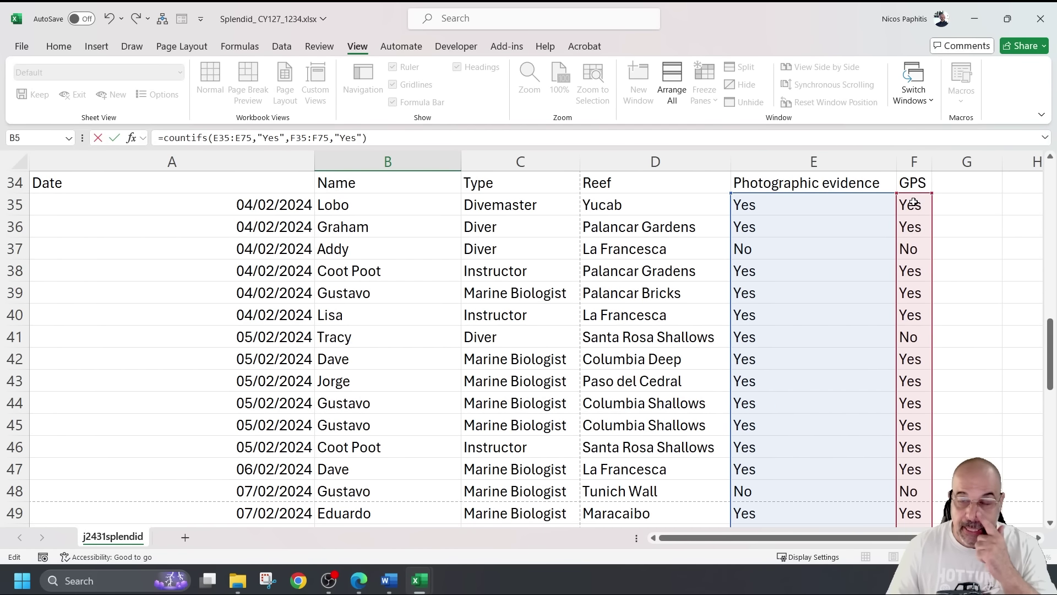
{"action": "scroll", "coordinate": [593, 331], "scroll_direction": "up", "scroll_amount": 11}
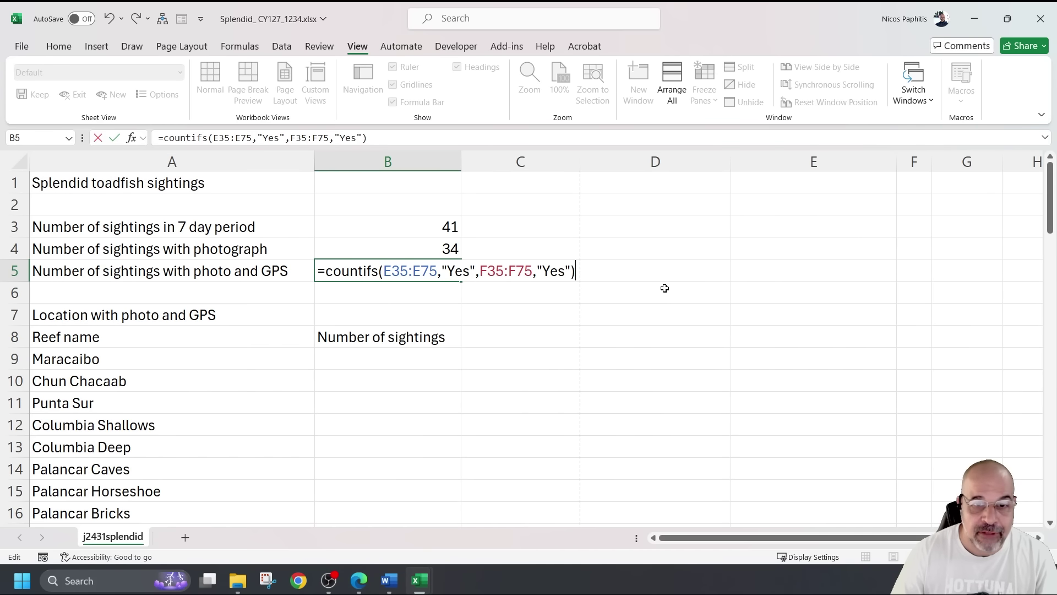
Commit the B5 photo-and-GPS count (30 sightings) and bring up the exam question paper in Edge
{"action": "key", "text": "Return"}
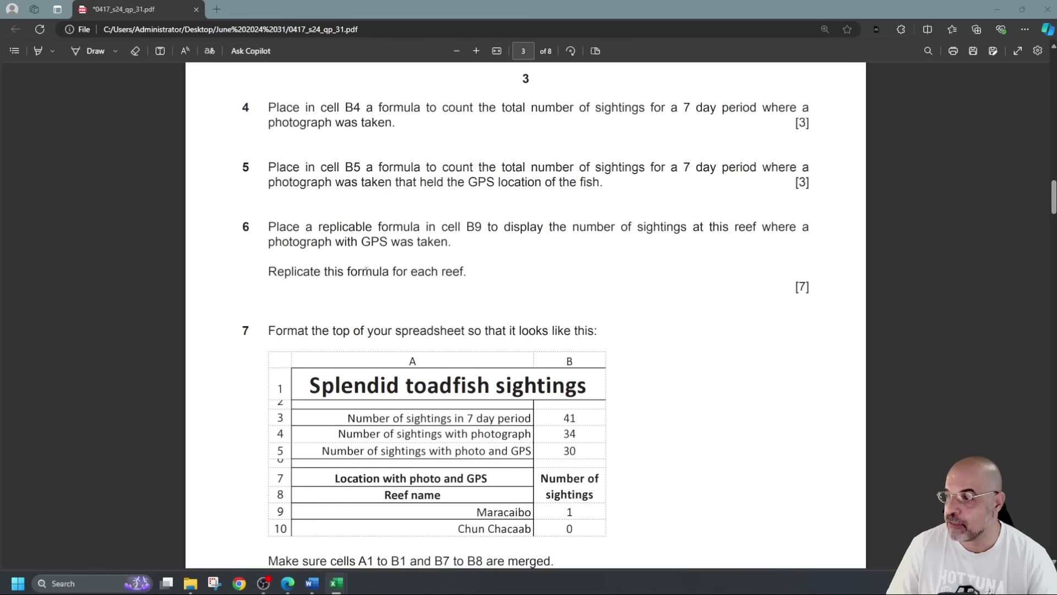
{"action": "left_click", "coordinate": [471, 274]}
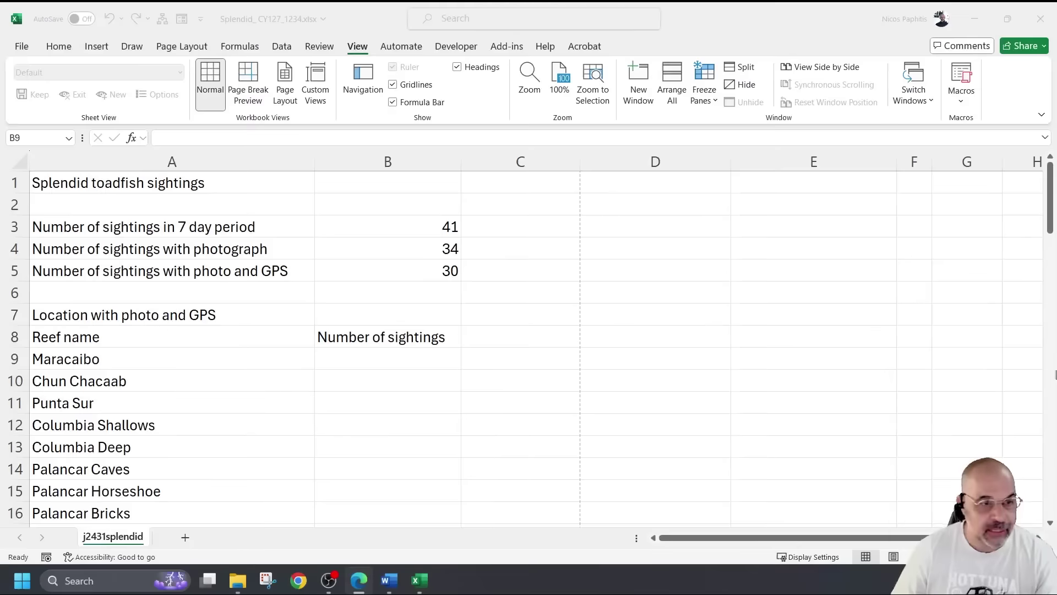
Return to the spreadsheet's reef list and select B9 for Maracaibo's sightings count
{"action": "scroll", "coordinate": [556, 346], "scroll_direction": "down", "scroll_amount": 1}
{"action": "scroll", "coordinate": [556, 346], "scroll_direction": "down", "scroll_amount": 1}
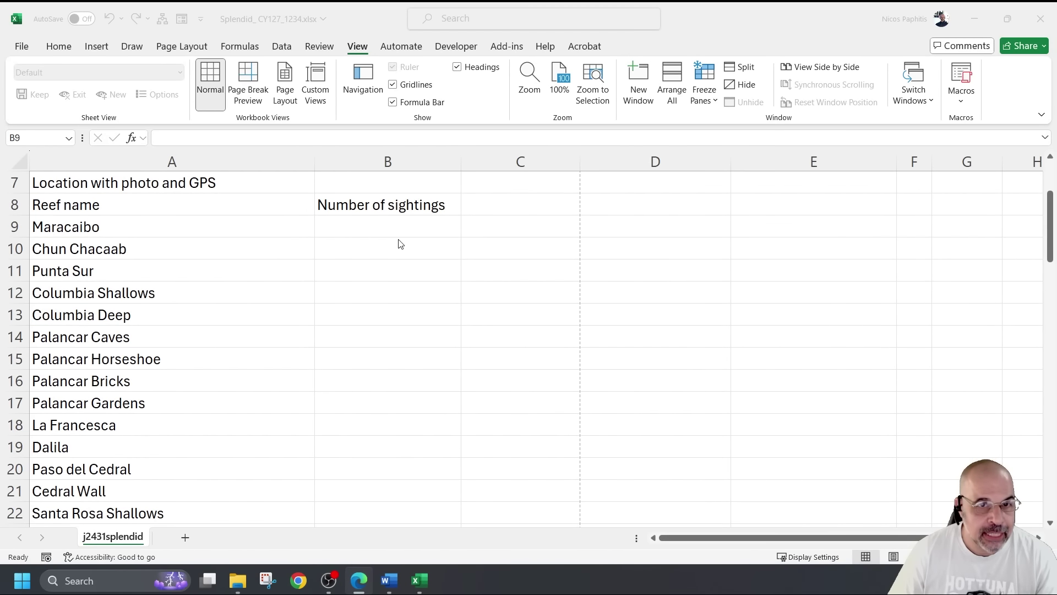
{"action": "left_click", "coordinate": [387, 223]}
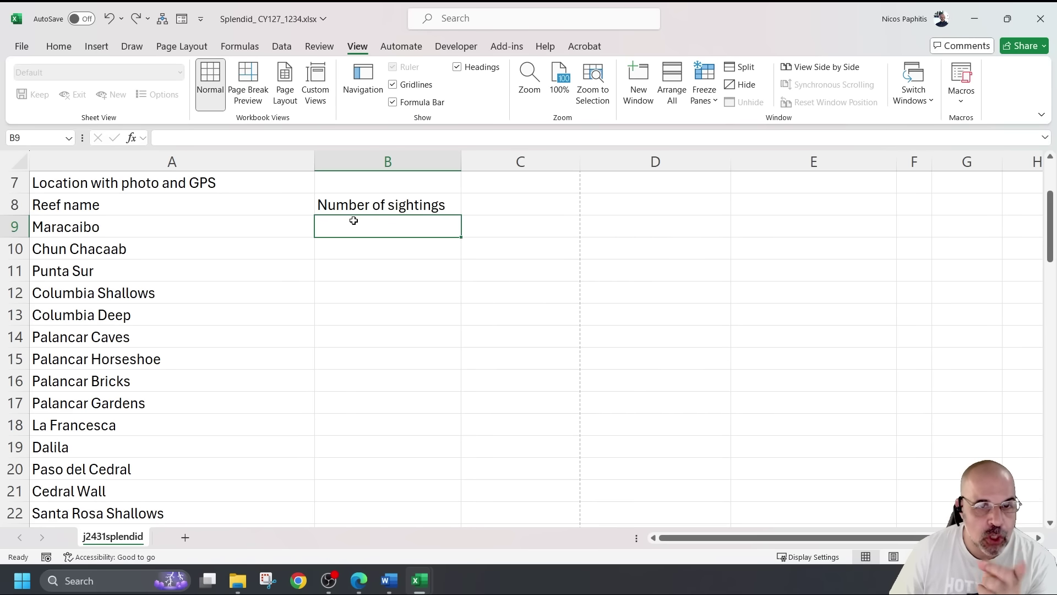
{"action": "left_click", "coordinate": [198, 227]}
{"action": "left_click", "coordinate": [361, 226]}
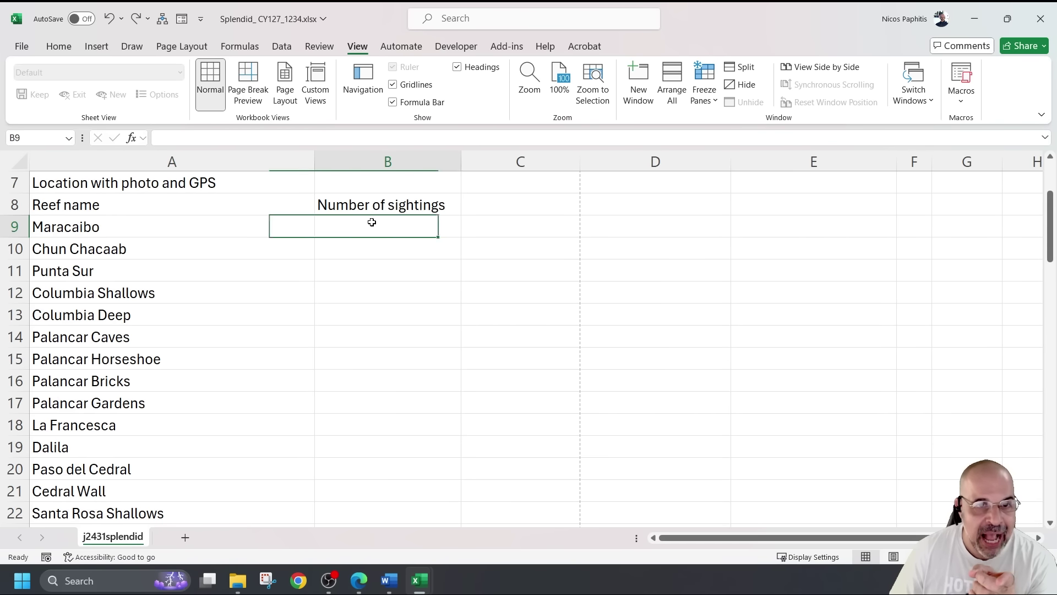
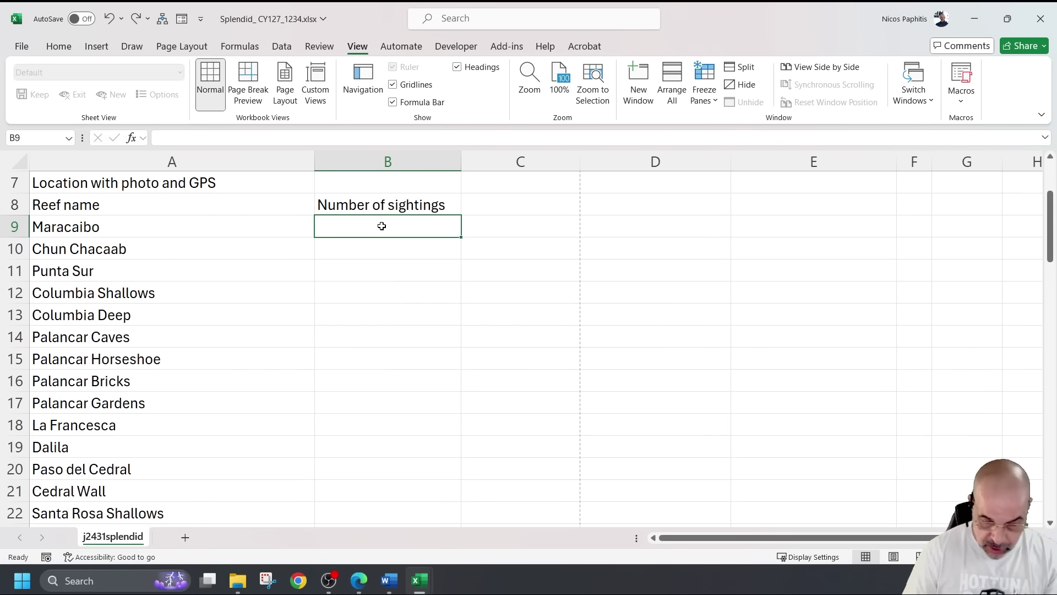
Start B9's COUNTIFS with the absolute reef range $D$35:$D$75 and the criterion A9
{"action": "type", "text": "=COUN"}
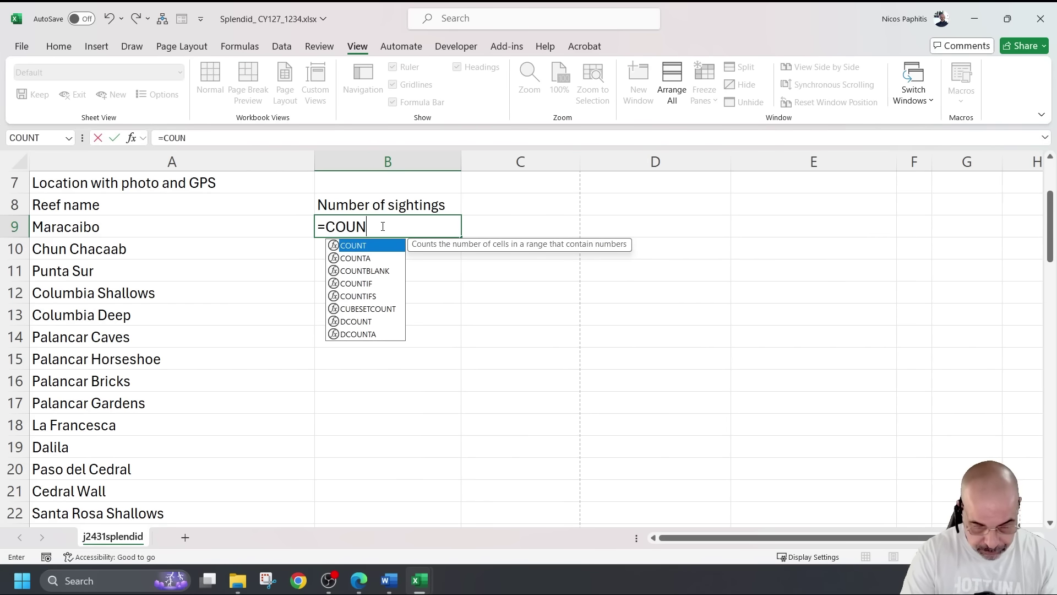
{"action": "type", "text": "TIFS"}
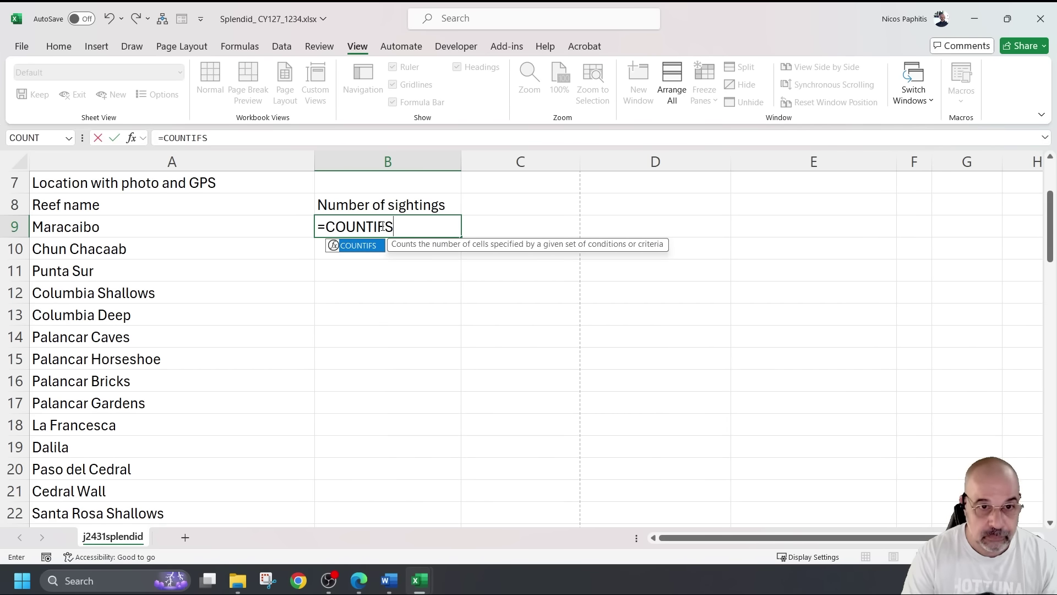
{"action": "type", "text": "("}
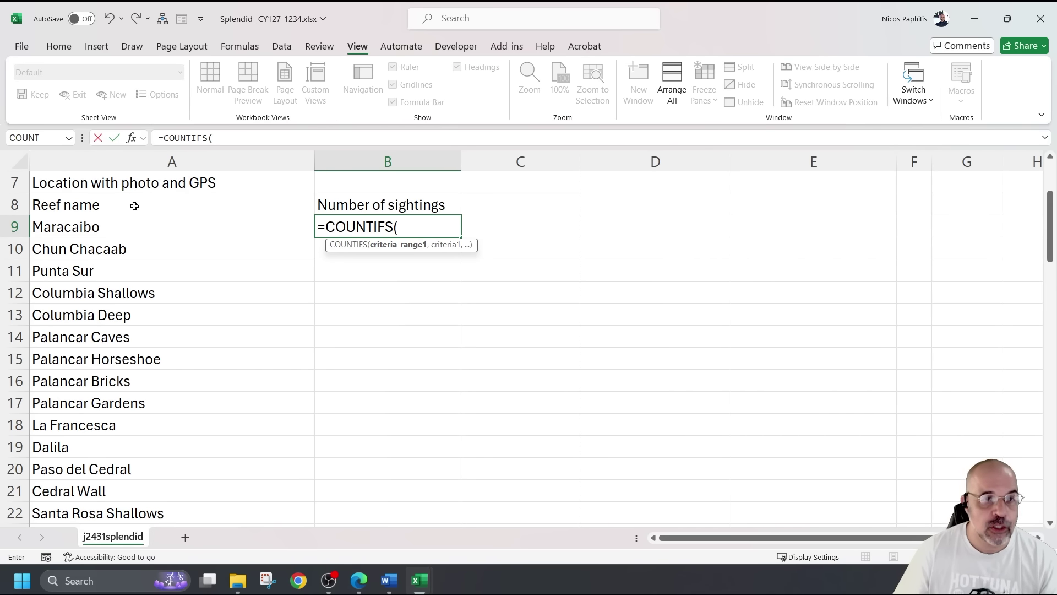
{"action": "scroll", "coordinate": [484, 319], "scroll_direction": "down", "scroll_amount": 9}
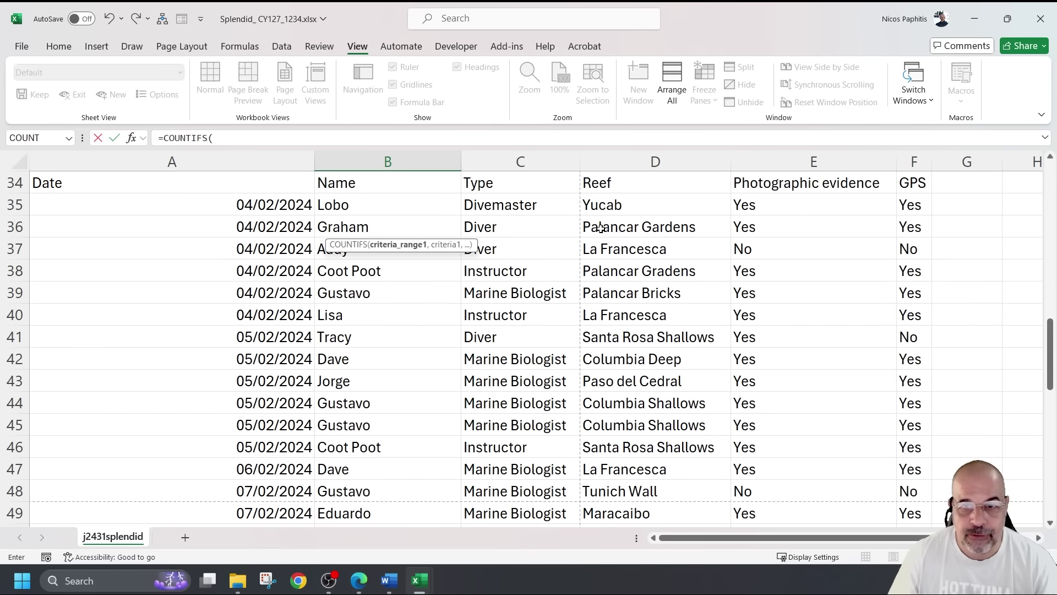
{"action": "left_click_drag", "start_coordinate": [627, 204], "coordinate": [636, 419]}
{"action": "scroll", "coordinate": [632, 415], "scroll_direction": "up", "scroll_amount": 20}
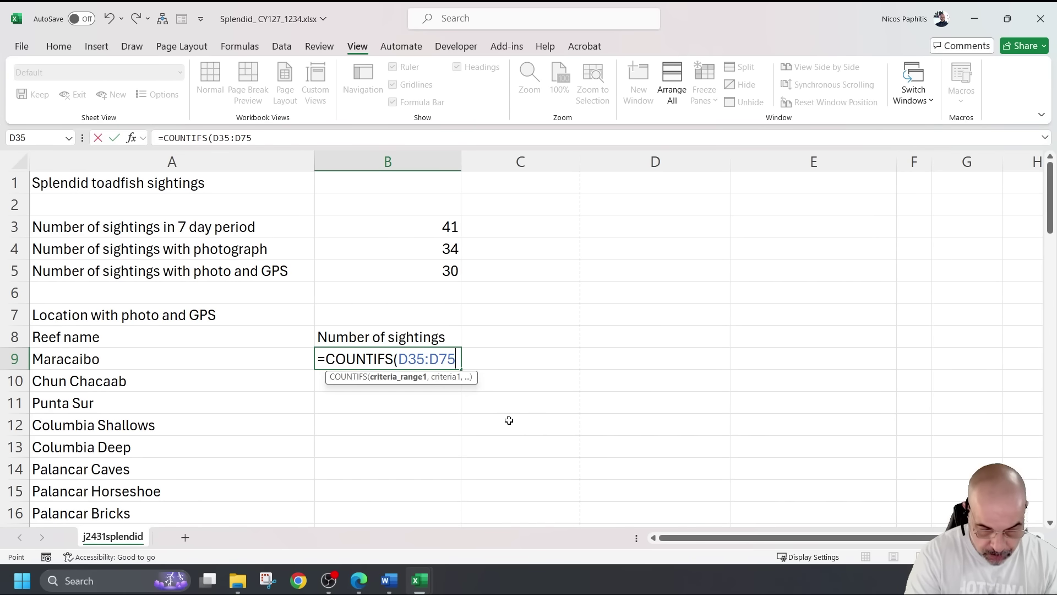
{"action": "key", "text": "F4"}
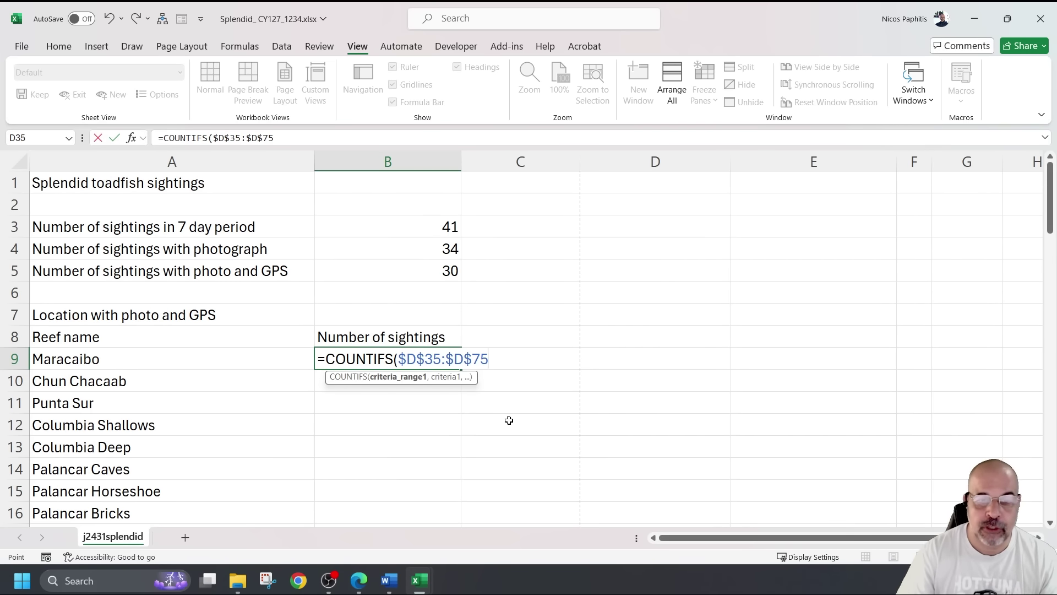
{"action": "scroll", "coordinate": [496, 407], "scroll_direction": "down", "scroll_amount": 1}
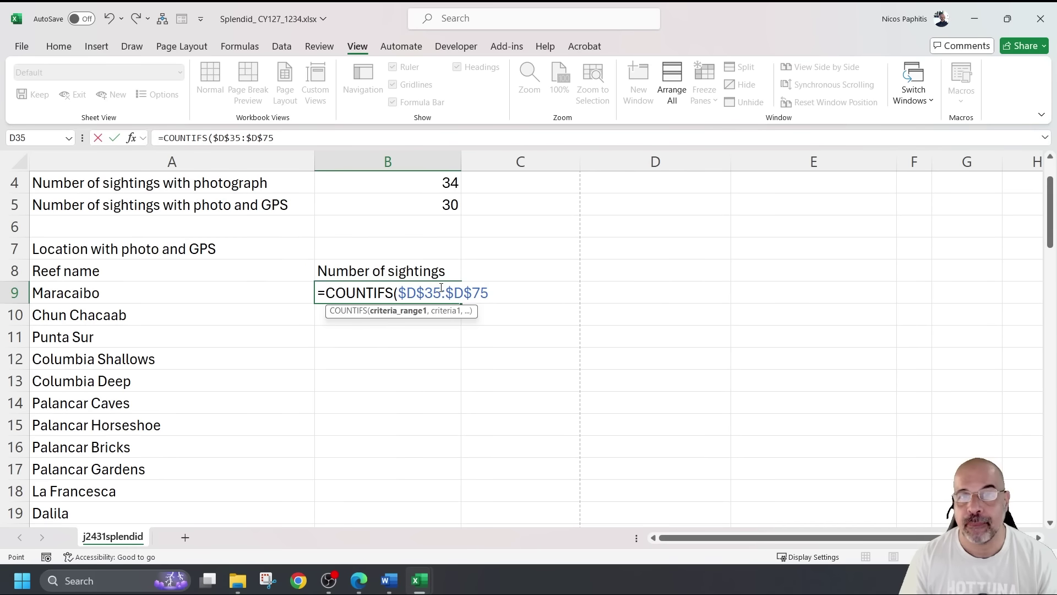
{"action": "type", "text": ","}
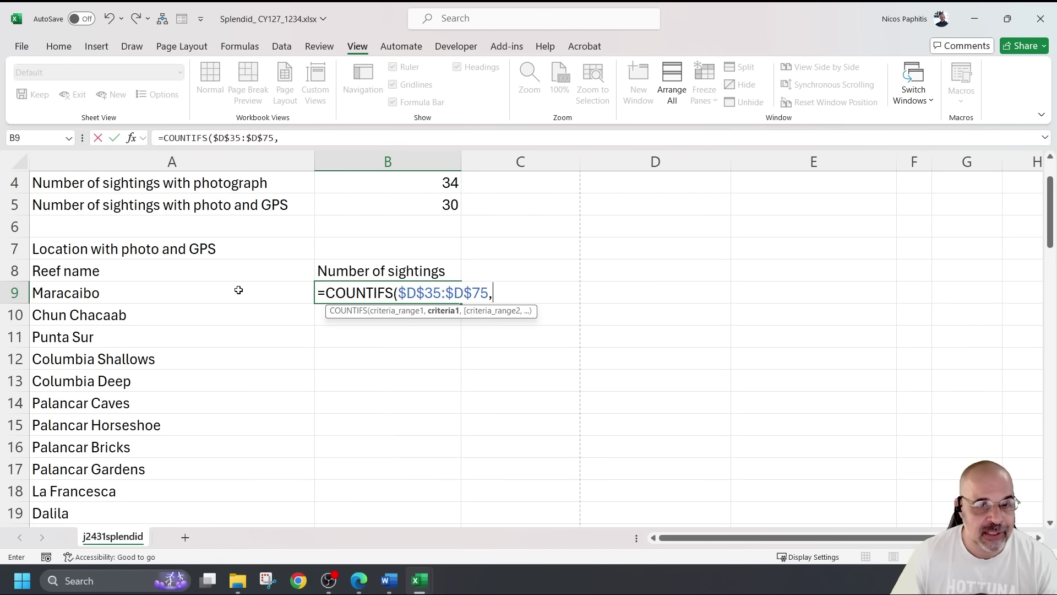
{"action": "left_click", "coordinate": [138, 295]}
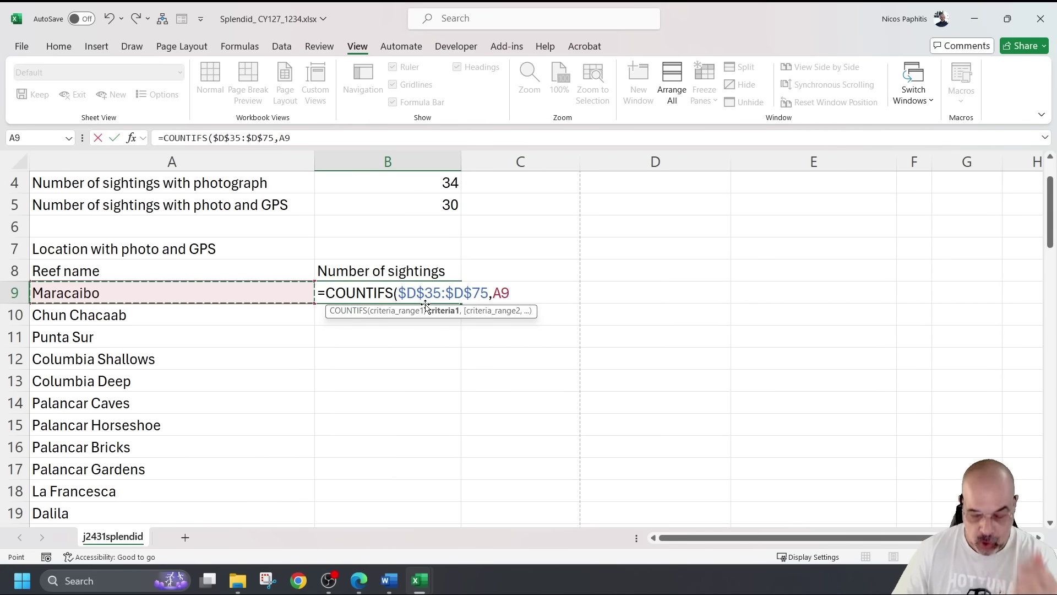
{"action": "type", "text": ","}
{"action": "scroll", "coordinate": [426, 305], "scroll_direction": "up", "scroll_amount": 1}
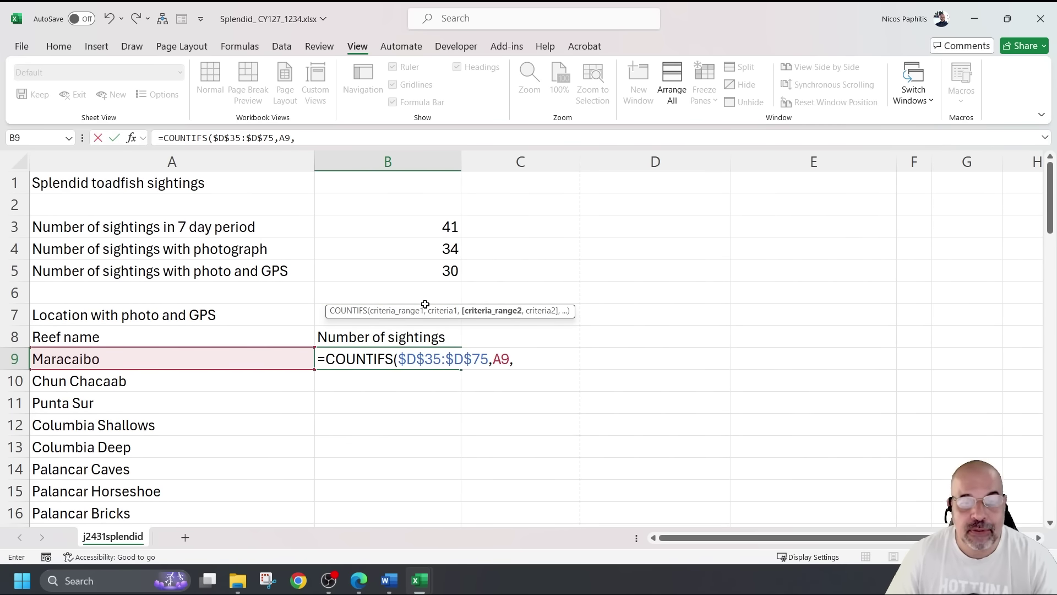
{"action": "scroll", "coordinate": [425, 302], "scroll_direction": "down", "scroll_amount": 3}
{"action": "scroll", "coordinate": [750, 339], "scroll_direction": "down", "scroll_amount": 1}
{"action": "scroll", "coordinate": [750, 339], "scroll_direction": "down", "scroll_amount": 7}
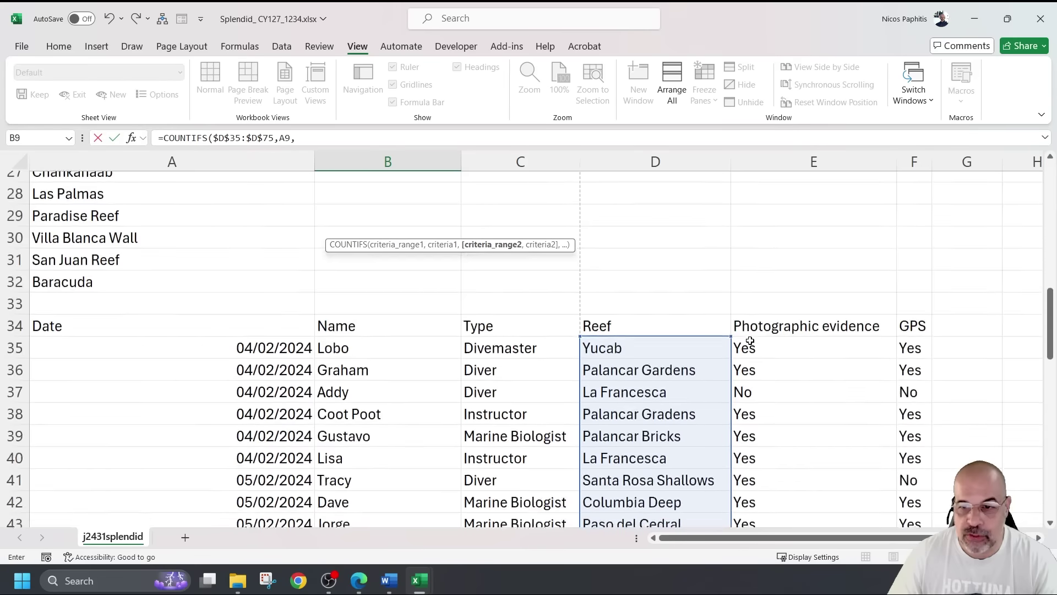
Add the absolute photographic evidence range $E$35:$E$75 with criterion "Yes"
{"action": "left_click_drag", "start_coordinate": [782, 280], "coordinate": [782, 468]}
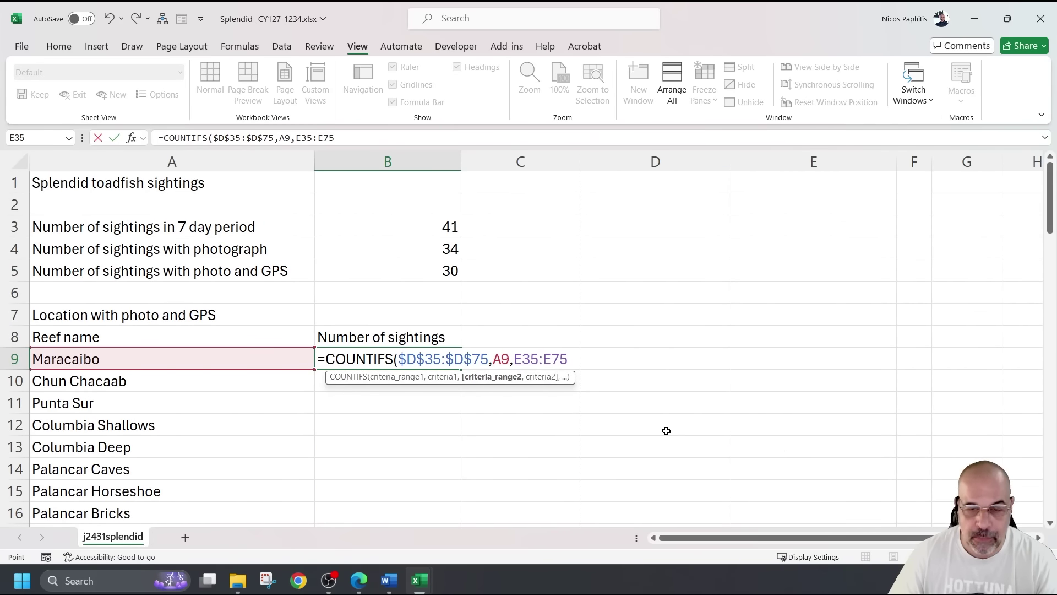
{"action": "key", "text": "F4"}
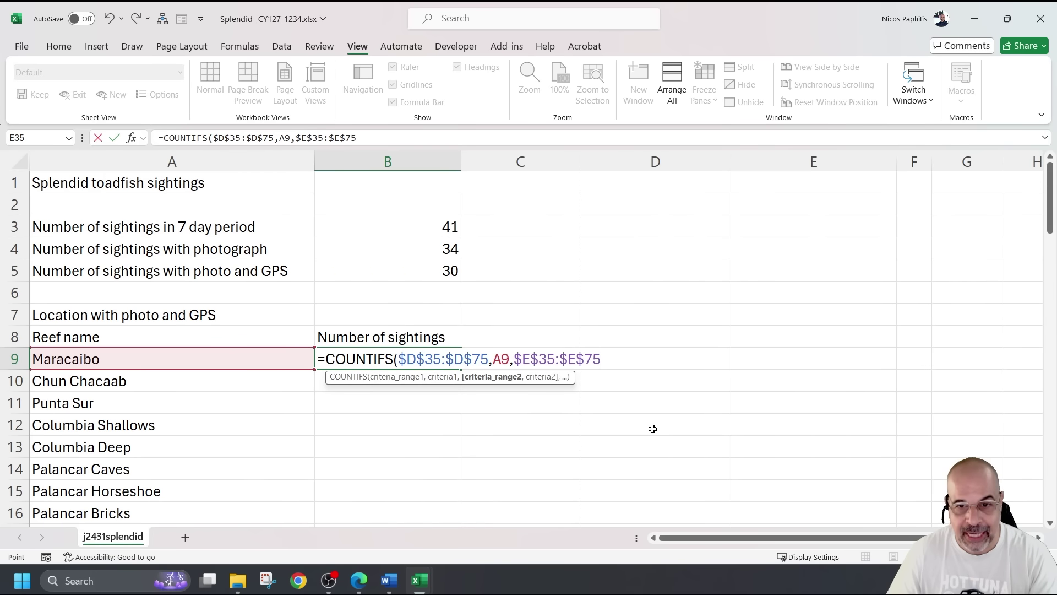
{"action": "type", "text": ","}
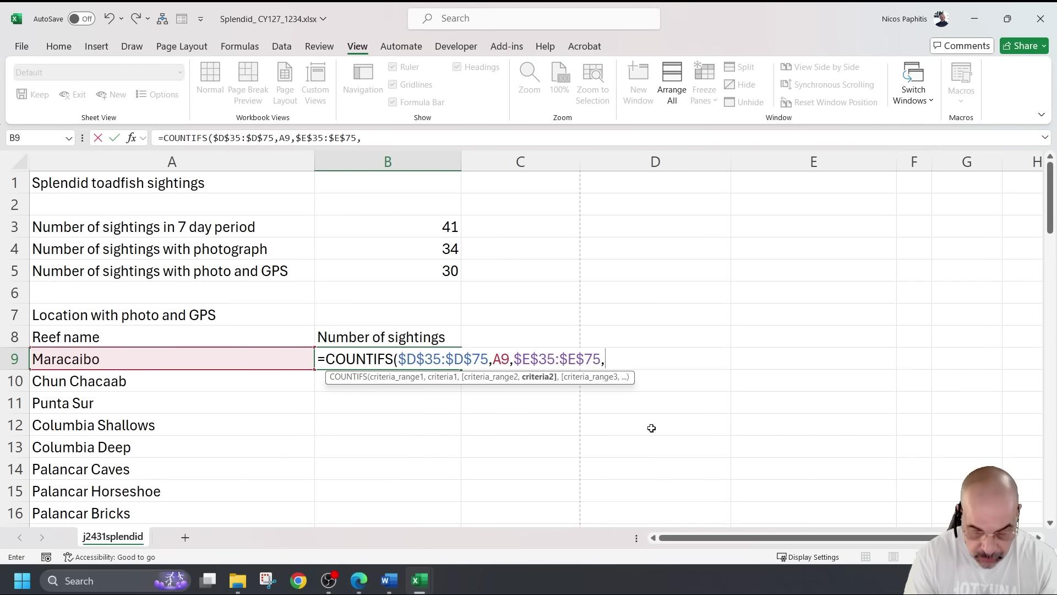
{"action": "type", "text": "\"Yes"}
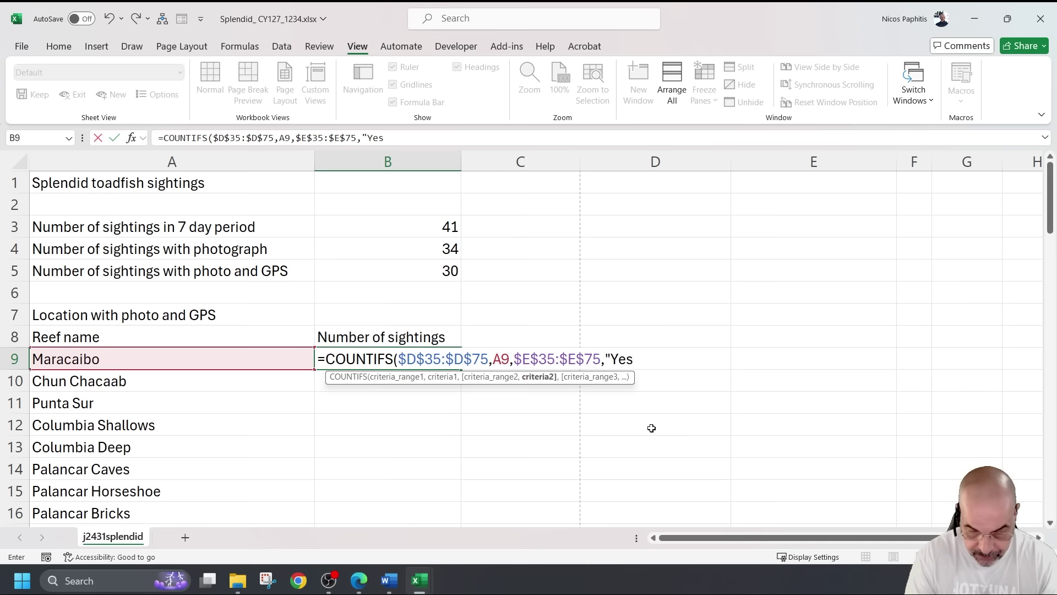
{"action": "type", "text": "\","}
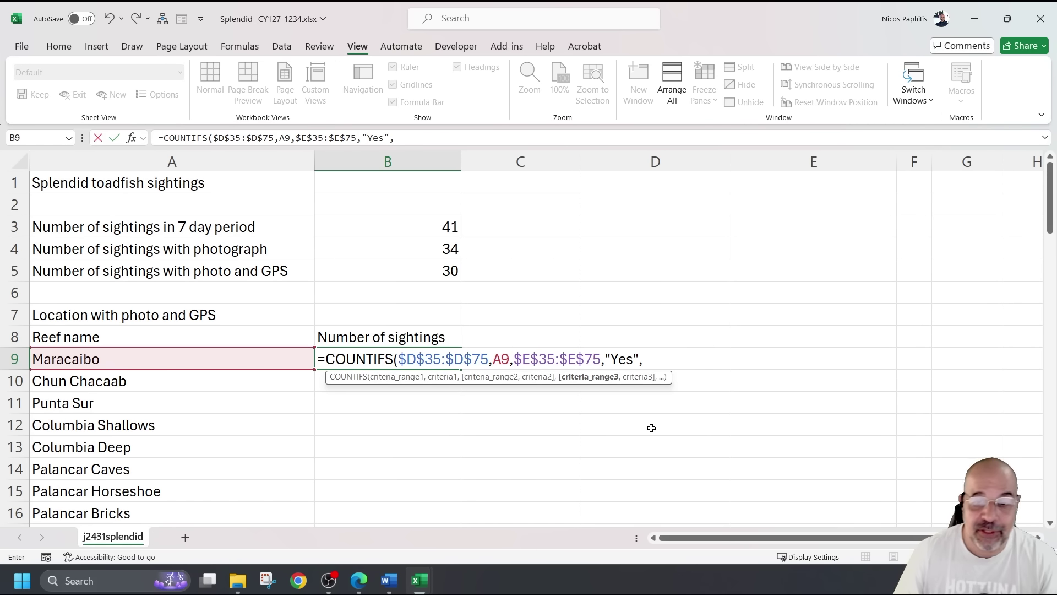
Add the absolute GPS range $F$35:$F$75 with "Yes" and commit, giving 1 for Maracaibo
{"action": "scroll", "coordinate": [675, 413], "scroll_direction": "down", "scroll_amount": 9}
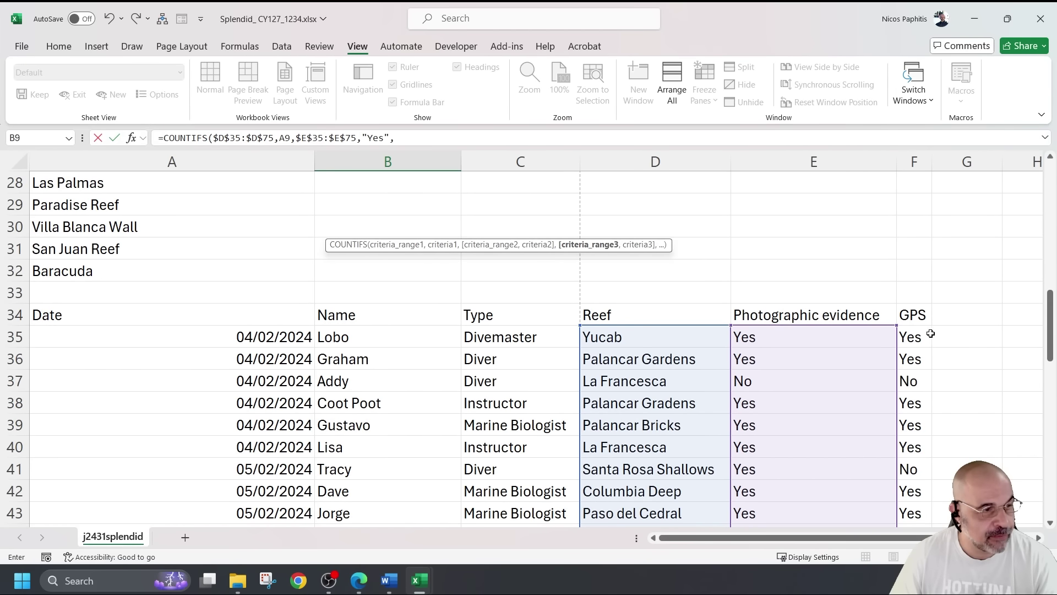
{"action": "scroll", "coordinate": [921, 337], "scroll_direction": "right", "scroll_amount": 4}
{"action": "scroll", "coordinate": [758, 338], "scroll_direction": "left", "scroll_amount": 2}
{"action": "scroll", "coordinate": [580, 332], "scroll_direction": "up", "scroll_amount": 2}
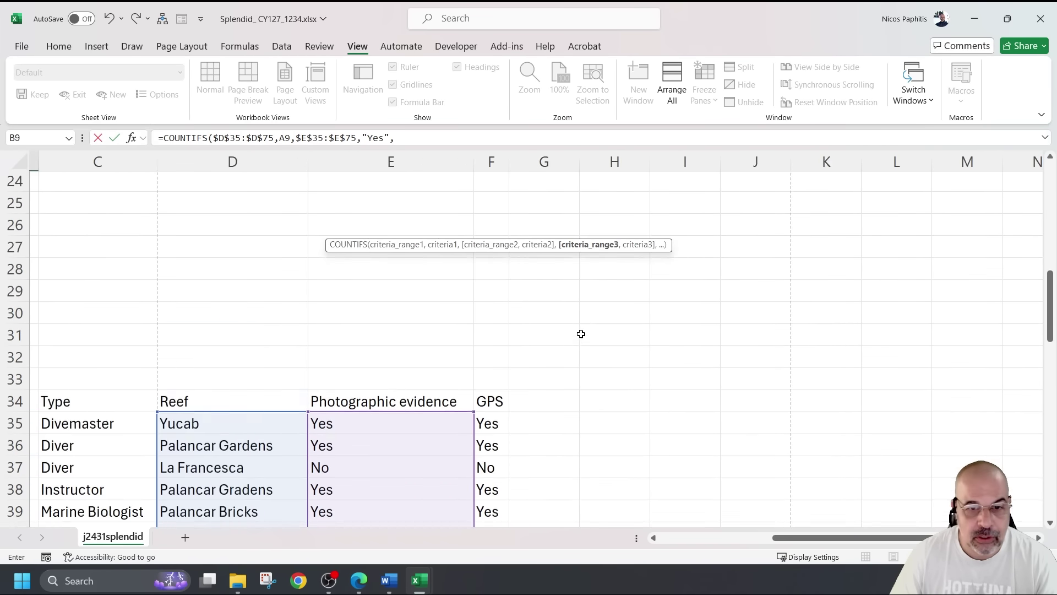
{"action": "scroll", "coordinate": [509, 366], "scroll_direction": "down", "scroll_amount": 2}
{"action": "left_click_drag", "start_coordinate": [491, 336], "coordinate": [498, 470]}
{"action": "scroll", "coordinate": [495, 431], "scroll_direction": "up", "scroll_amount": 18}
{"action": "scroll", "coordinate": [495, 430], "scroll_direction": "down", "scroll_amount": 1}
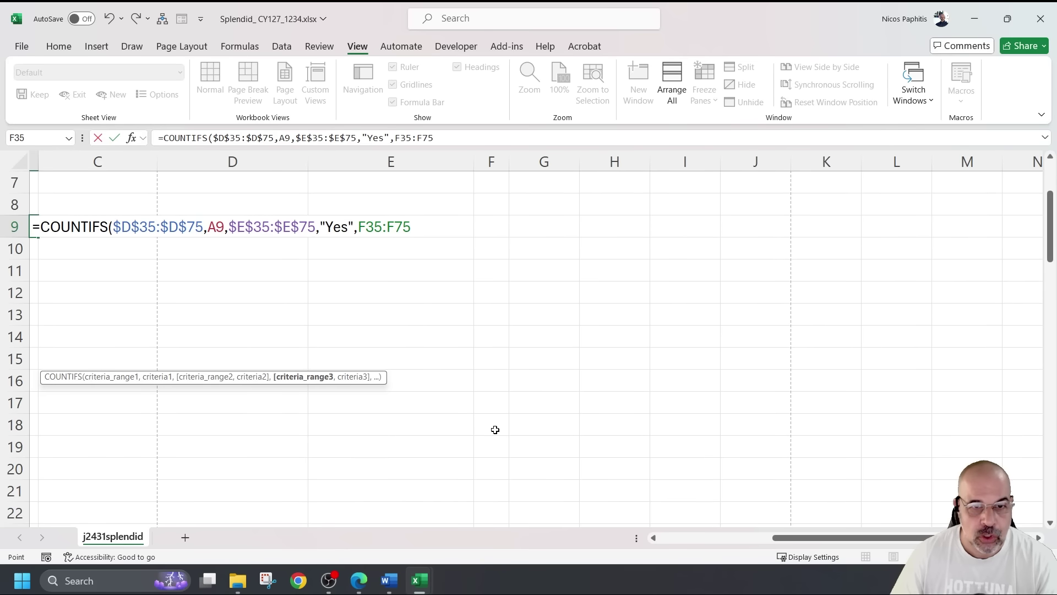
{"action": "scroll", "coordinate": [496, 430], "scroll_direction": "left", "scroll_amount": 2}
{"action": "scroll", "coordinate": [496, 430], "scroll_direction": "left", "scroll_amount": 1}
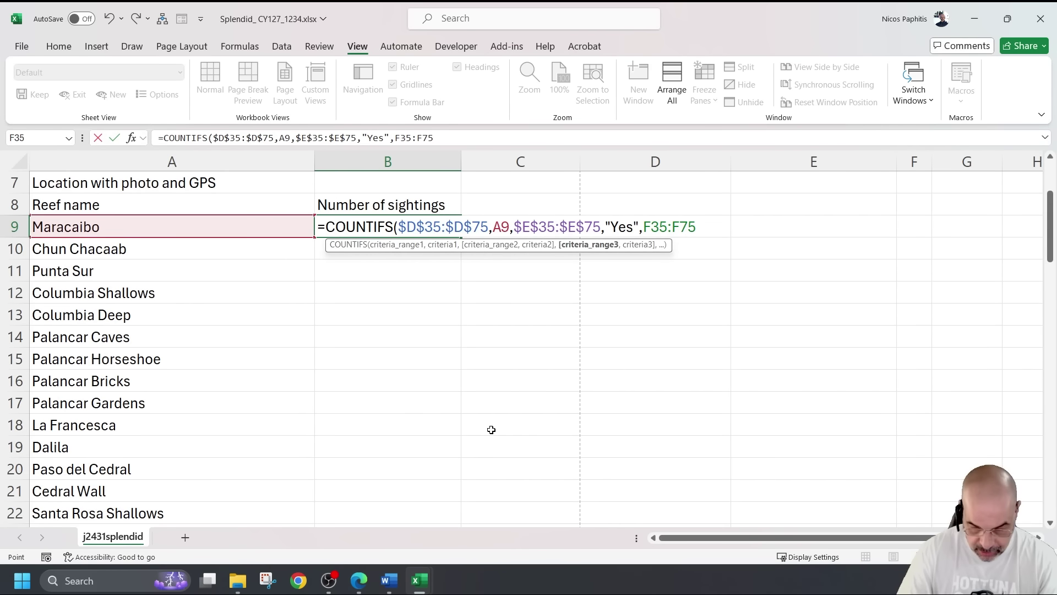
{"action": "key", "text": "F4"}
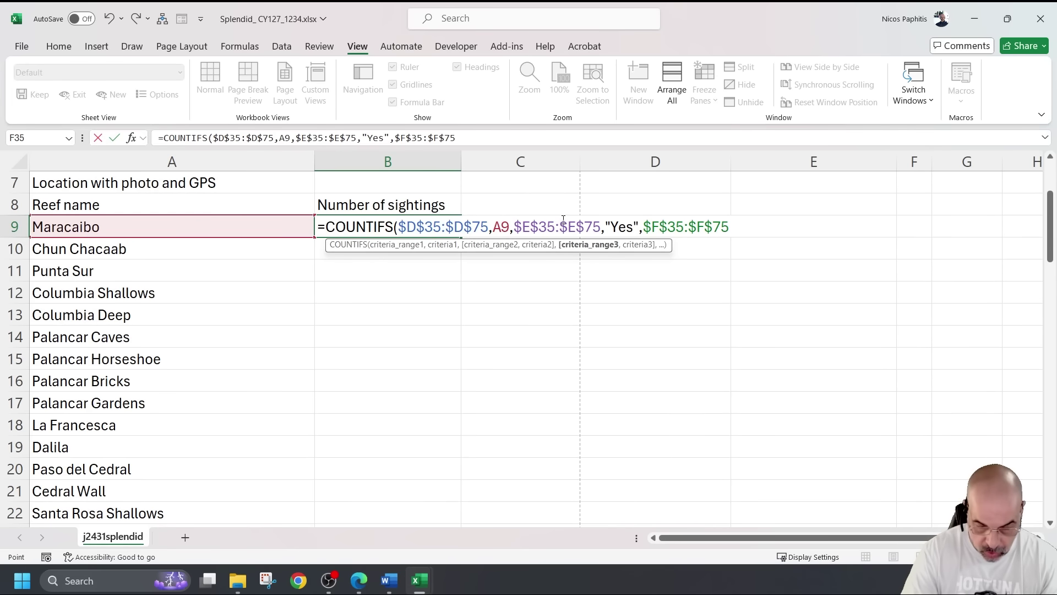
{"action": "type", "text": ",\"Yes\")"}
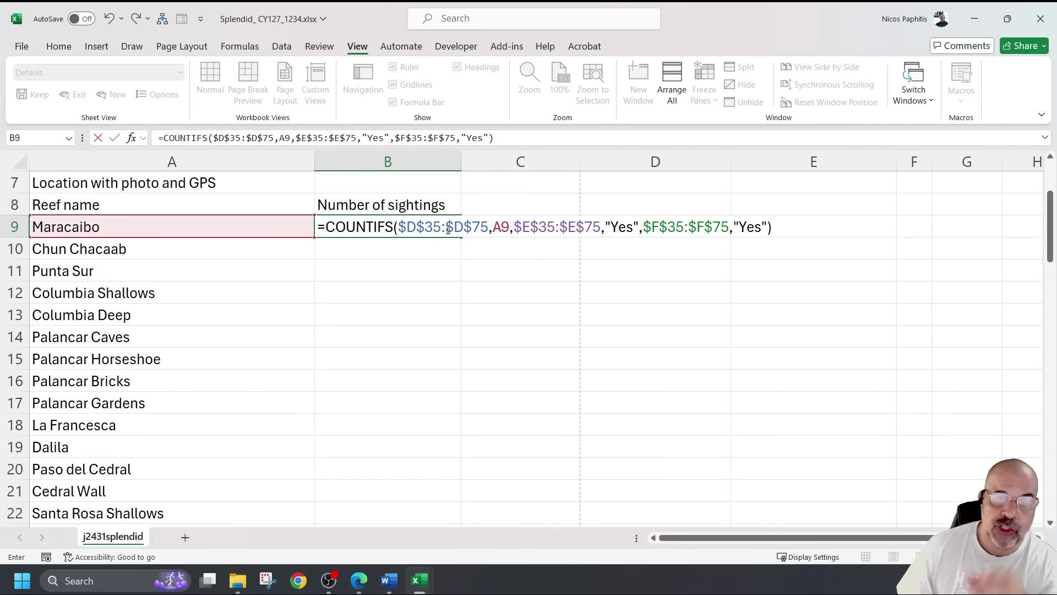
{"action": "key", "text": "Return"}
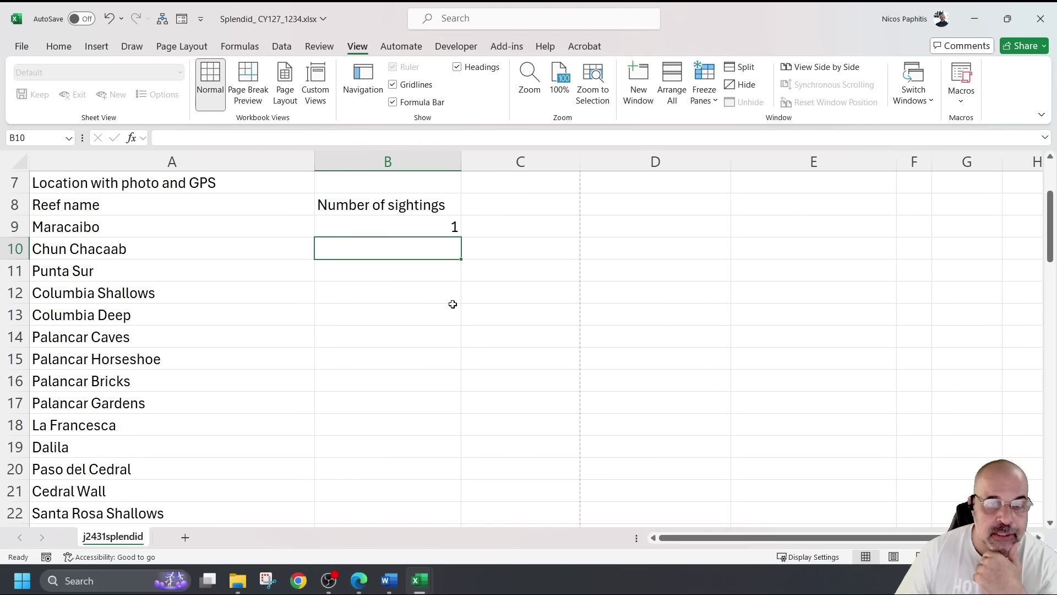
Fill the B9 COUNTIFS formula down through B32 for every reef
{"action": "scroll", "coordinate": [453, 304], "scroll_direction": "up", "scroll_amount": 1}
{"action": "scroll", "coordinate": [438, 287], "scroll_direction": "down", "scroll_amount": 1}
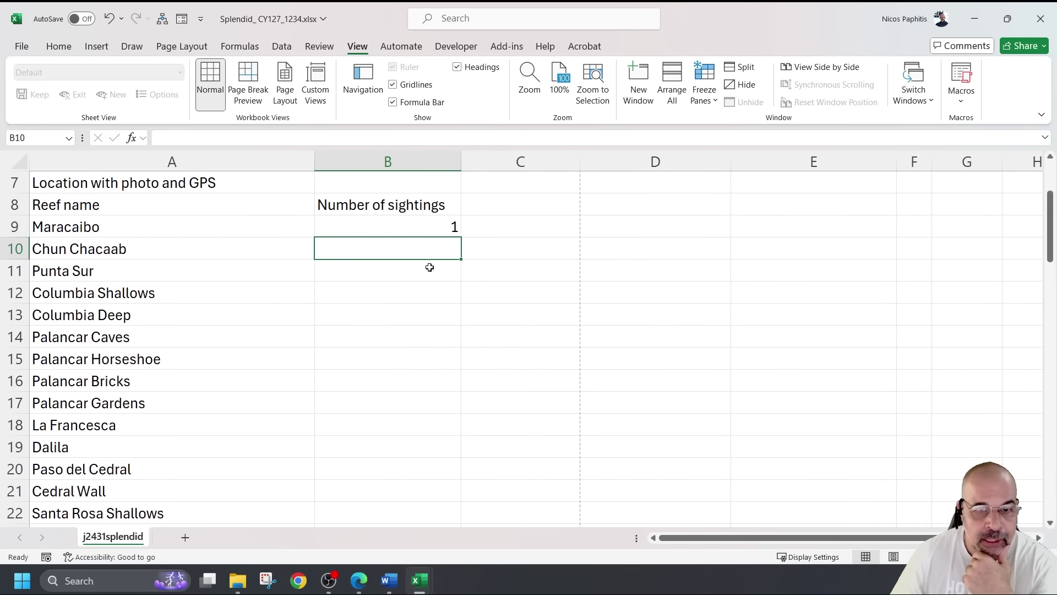
{"action": "left_click", "coordinate": [413, 228]}
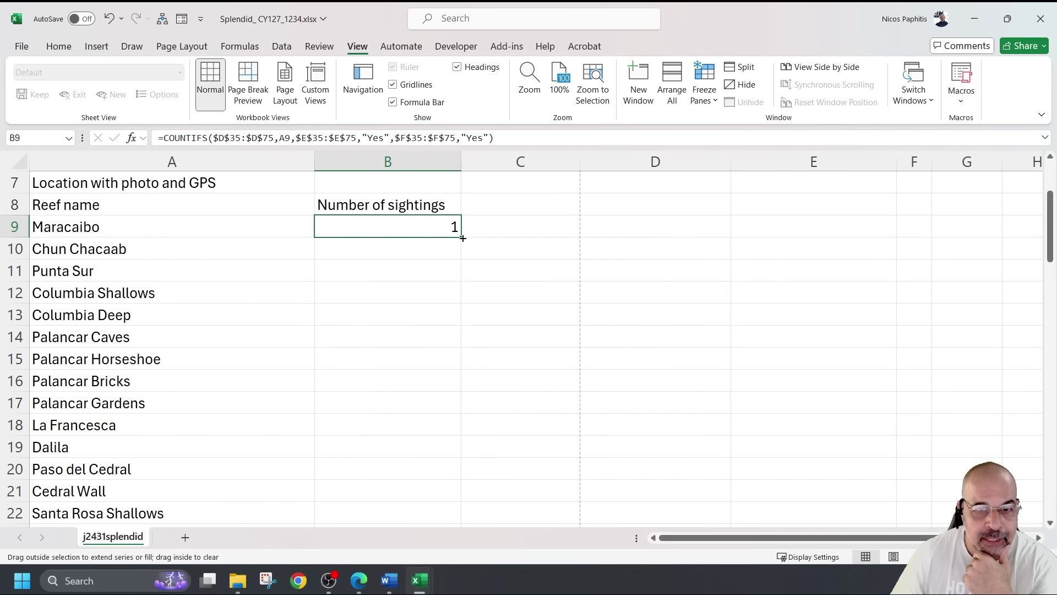
{"action": "double_click", "coordinate": [461, 237]}
Check the Santa Rosa Shallows count and its first sighting's photo and GPS values
{"action": "scroll", "coordinate": [513, 247], "scroll_direction": "down", "scroll_amount": 5}
{"action": "scroll", "coordinate": [512, 246], "scroll_direction": "up", "scroll_amount": 2}
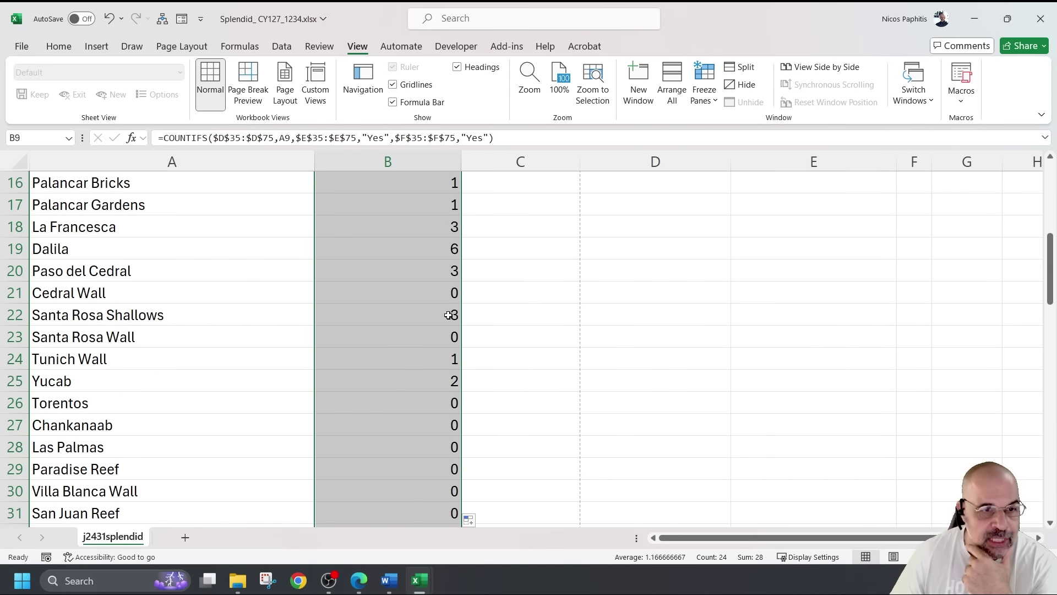
{"action": "left_click", "coordinate": [251, 313]}
{"action": "left_click_drag", "start_coordinate": [250, 313], "coordinate": [377, 312]}
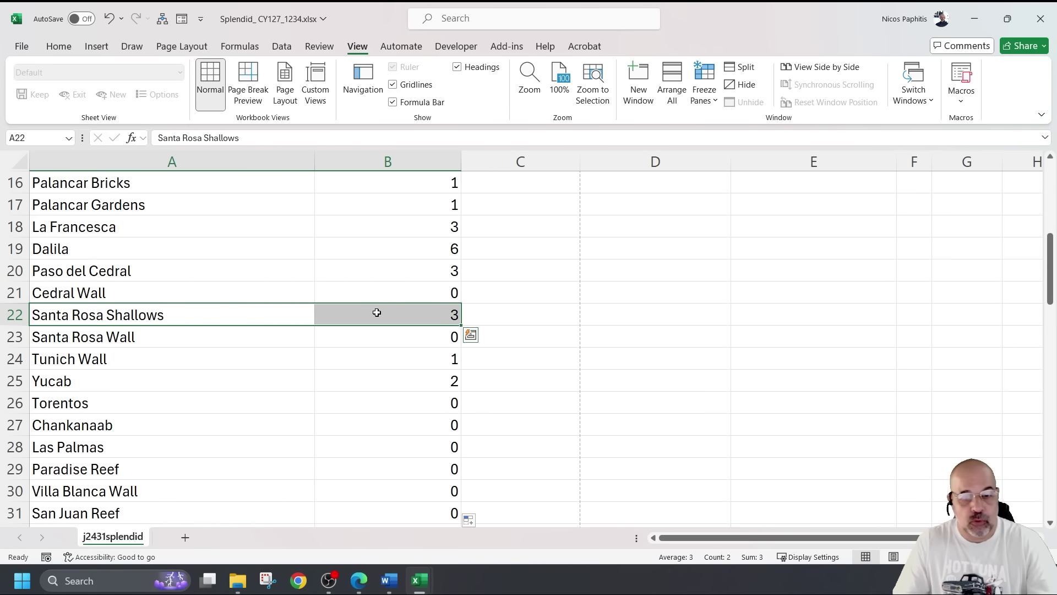
{"action": "scroll", "coordinate": [377, 312], "scroll_direction": "down", "scroll_amount": 6}
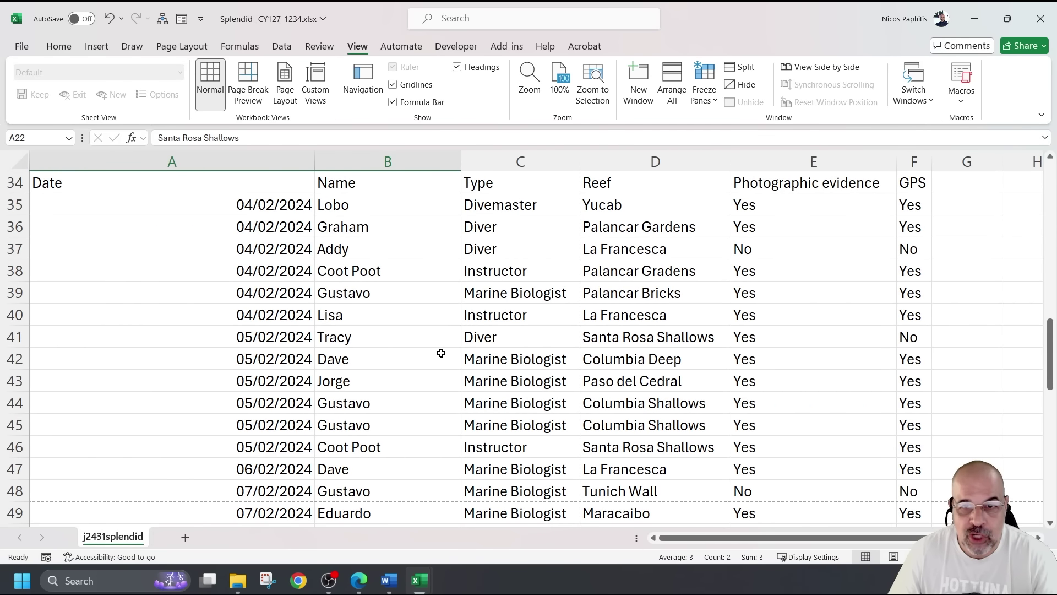
{"action": "scroll", "coordinate": [441, 353], "scroll_direction": "right", "scroll_amount": 2}
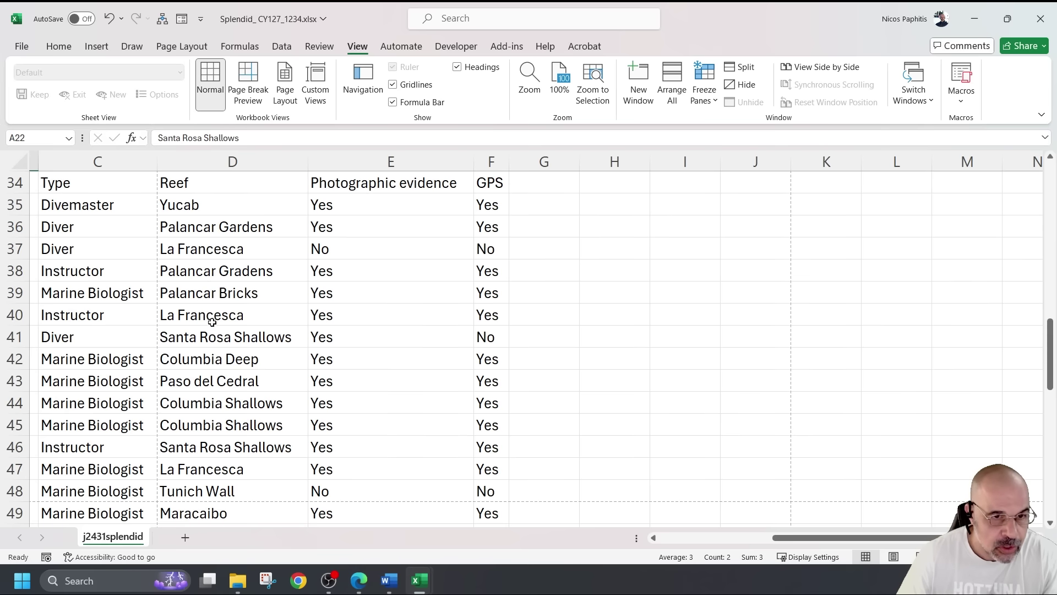
{"action": "left_click_drag", "start_coordinate": [226, 337], "coordinate": [492, 338]}
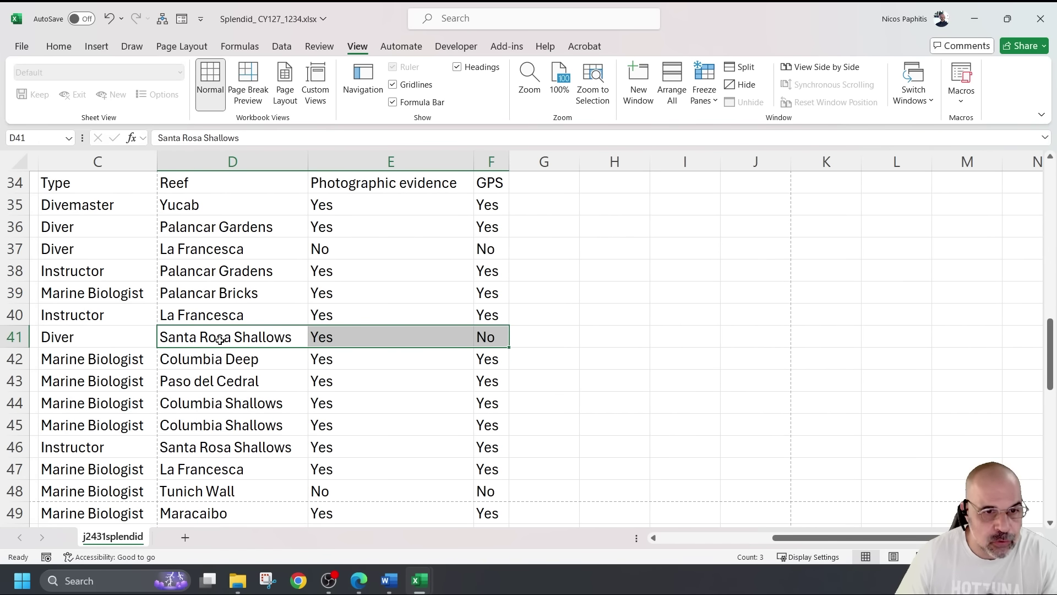
{"action": "left_click", "coordinate": [340, 332]}
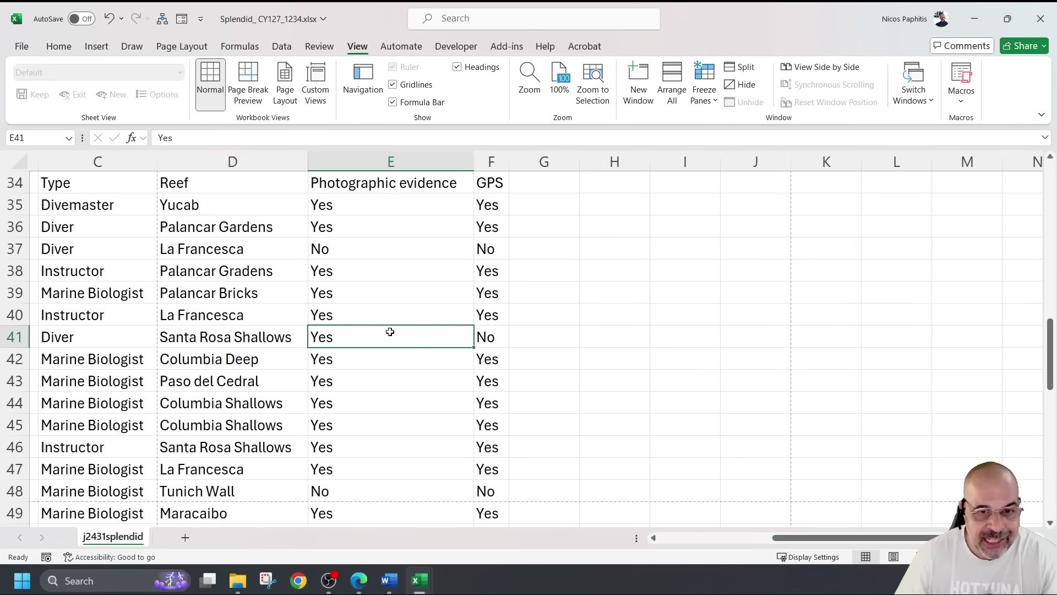
{"action": "left_click", "coordinate": [497, 335]}
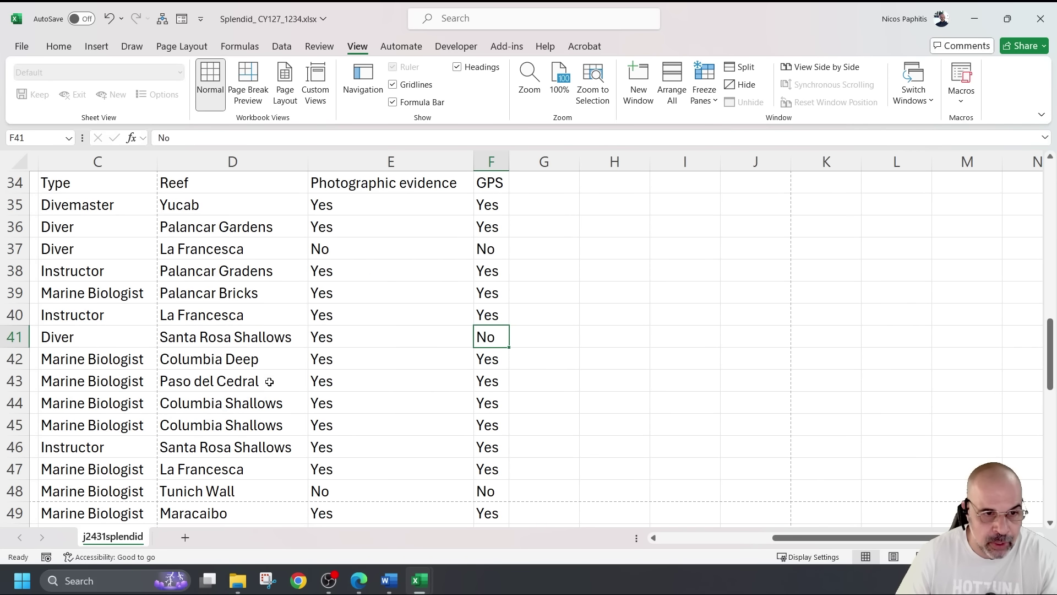
Verify the Santa Rosa Shallows sightings in rows 46, 57 and 68 are Yes/Yes
{"action": "left_click_drag", "start_coordinate": [275, 448], "coordinate": [485, 446]}
{"action": "scroll", "coordinate": [565, 362], "scroll_direction": "down", "scroll_amount": 4}
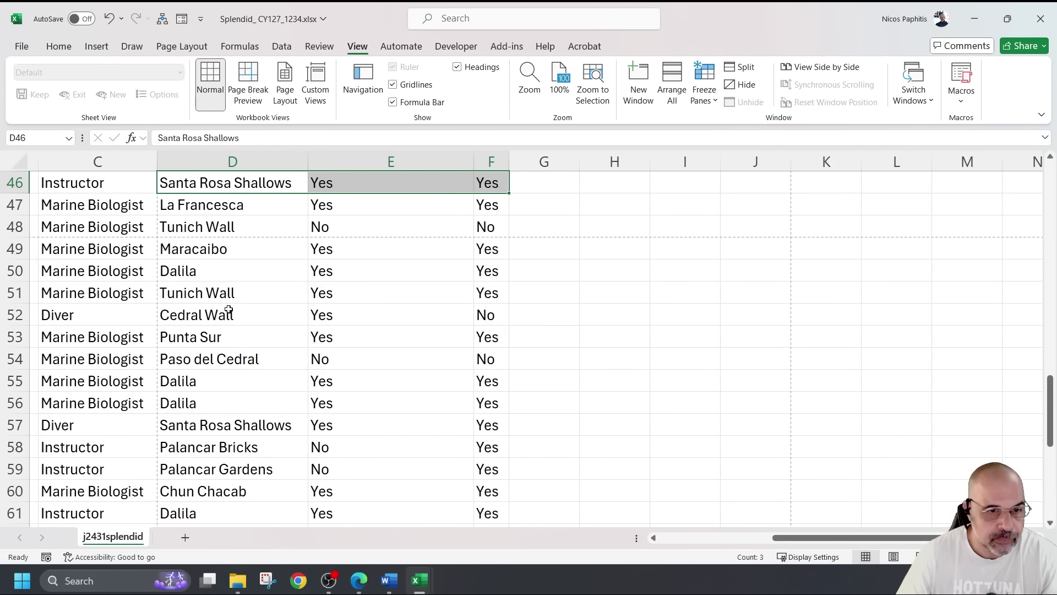
{"action": "left_click", "coordinate": [283, 426]}
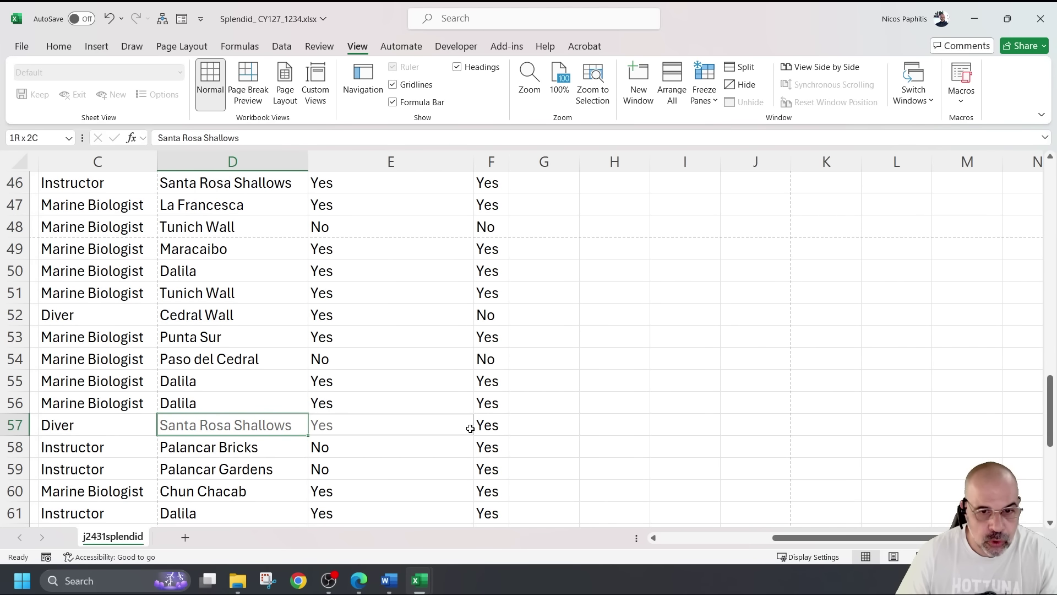
{"action": "left_click_drag", "start_coordinate": [279, 423], "coordinate": [489, 423]}
{"action": "scroll", "coordinate": [484, 380], "scroll_direction": "down", "scroll_amount": 2}
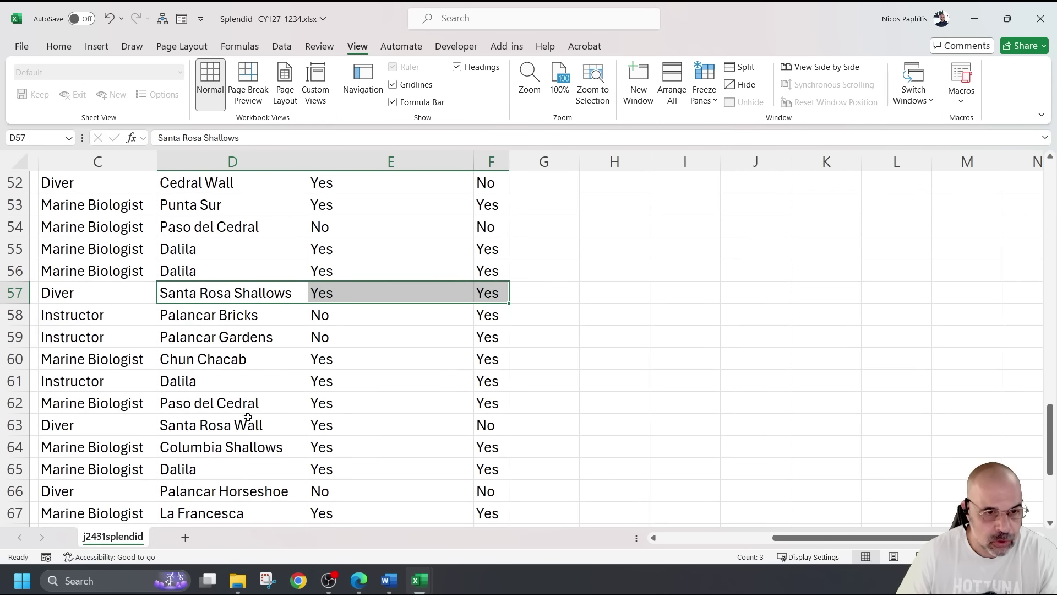
{"action": "scroll", "coordinate": [252, 439], "scroll_direction": "down", "scroll_amount": 2}
{"action": "left_click", "coordinate": [275, 401]}
{"action": "left_click_drag", "start_coordinate": [274, 401], "coordinate": [484, 403]}
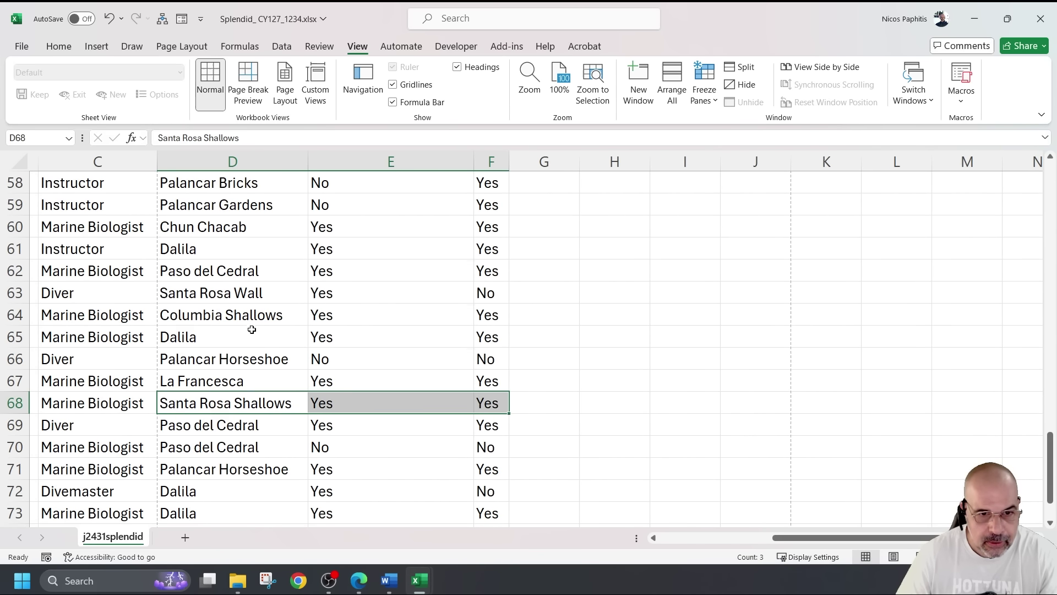
{"action": "scroll", "coordinate": [244, 328], "scroll_direction": "down", "scroll_amount": 1}
{"action": "scroll", "coordinate": [244, 328], "scroll_direction": "down", "scroll_amount": 1}
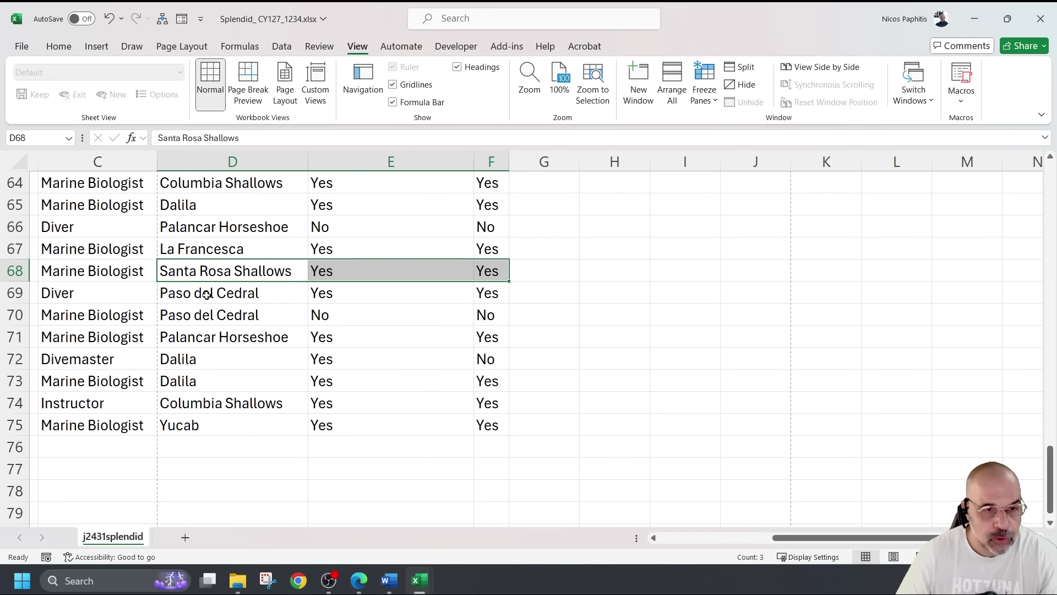
{"action": "scroll", "coordinate": [263, 342], "scroll_direction": "up", "scroll_amount": 1}
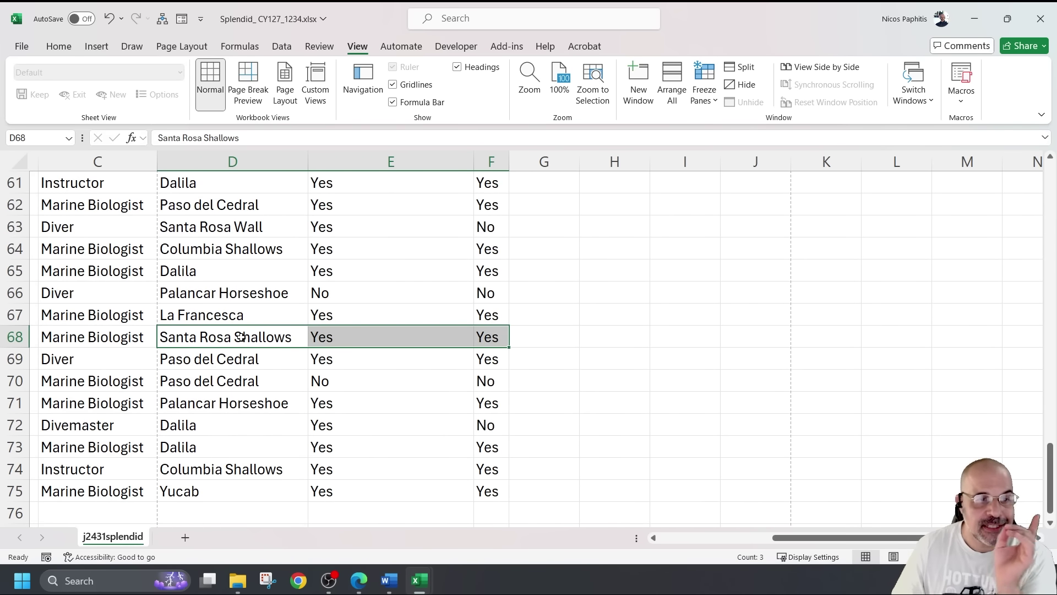
{"action": "scroll", "coordinate": [242, 337], "scroll_direction": "up", "scroll_amount": 20}
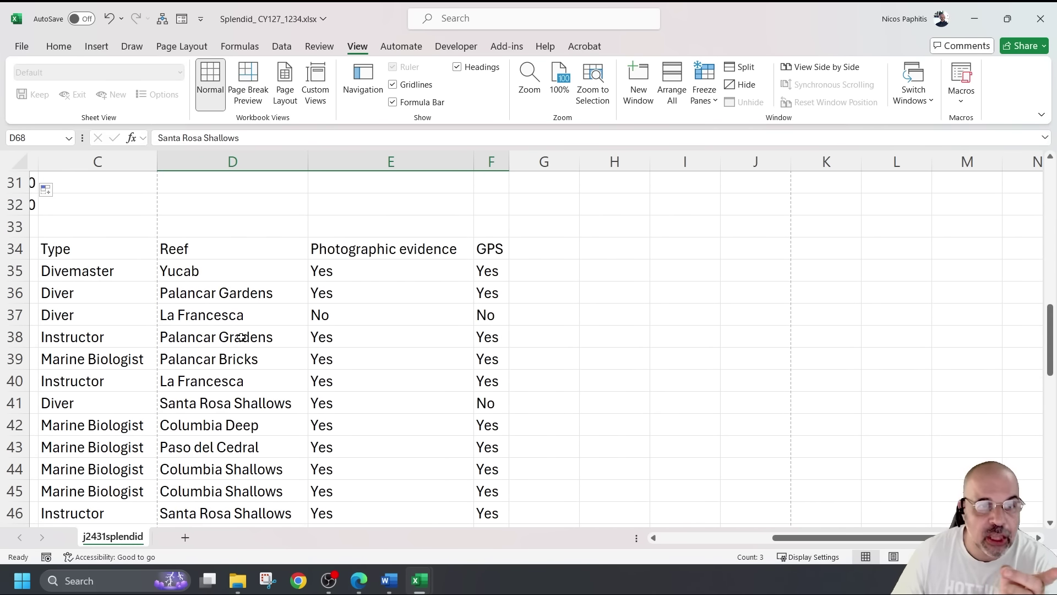
{"action": "scroll", "coordinate": [240, 331], "scroll_direction": "left", "scroll_amount": 2}
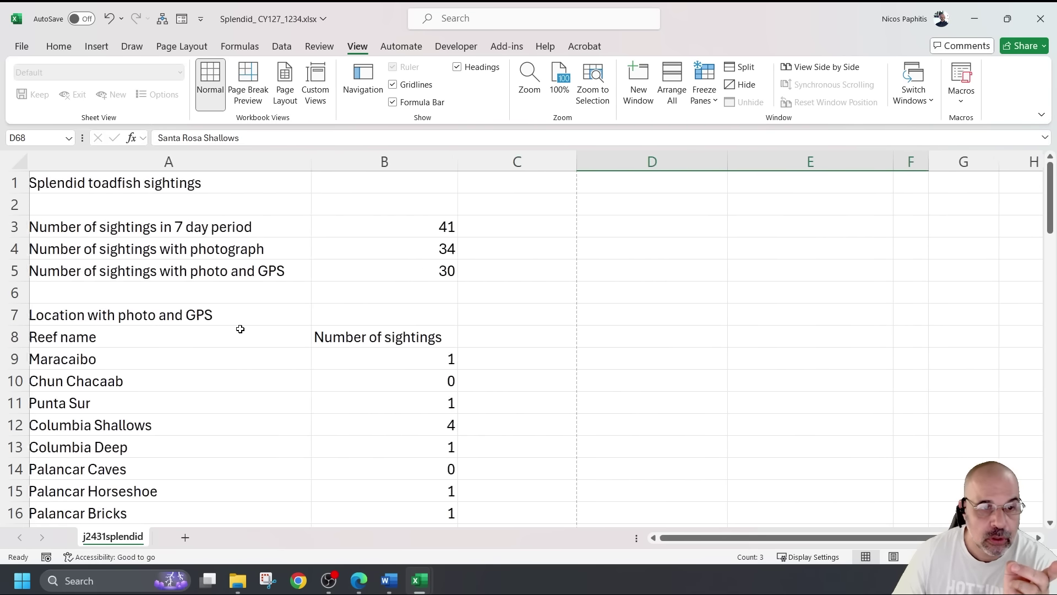
{"action": "scroll", "coordinate": [354, 396], "scroll_direction": "down", "scroll_amount": 3}
{"action": "scroll", "coordinate": [354, 397], "scroll_direction": "up", "scroll_amount": 1}
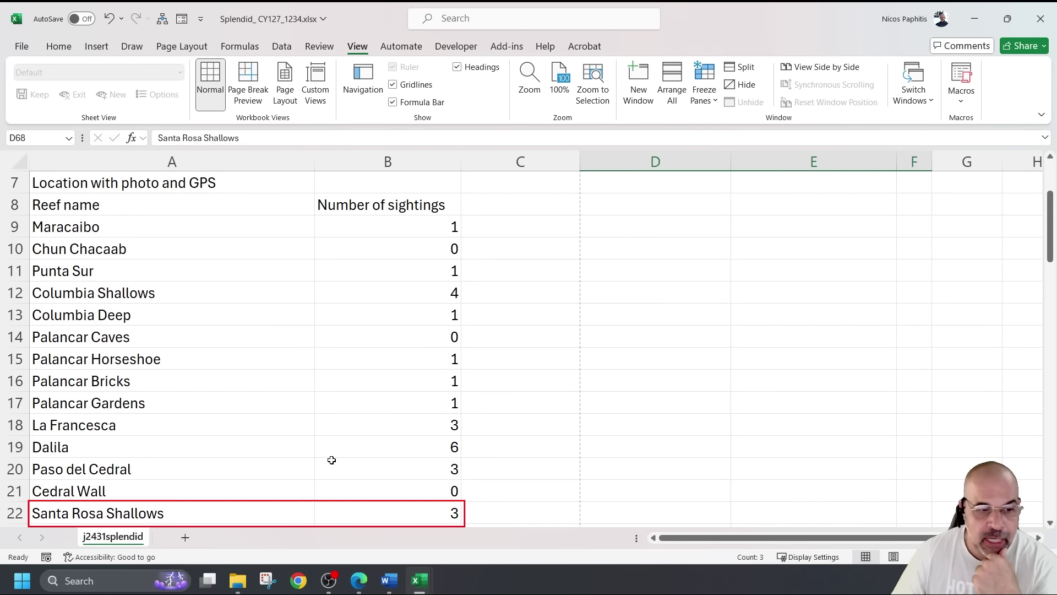
Inspect the Santa Rosa Shallows count formula of 3, then bring up the question paper
{"action": "left_click", "coordinate": [368, 512]}
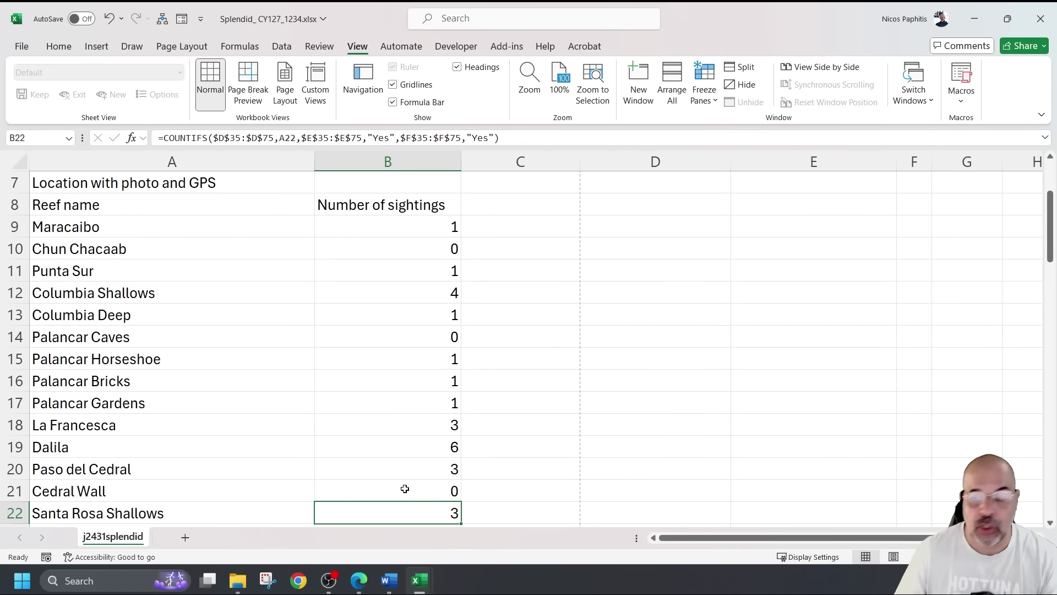
{"action": "scroll", "coordinate": [421, 430], "scroll_direction": "down", "scroll_amount": 7}
{"action": "scroll", "coordinate": [421, 431], "scroll_direction": "up", "scroll_amount": 2}
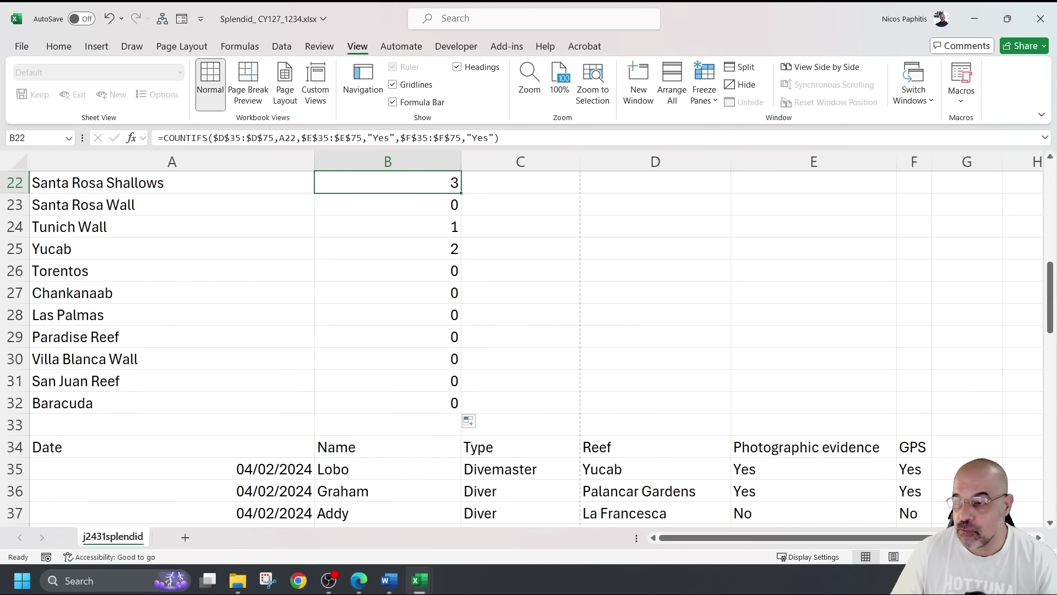
{"action": "key", "text": "alt+Tab"}
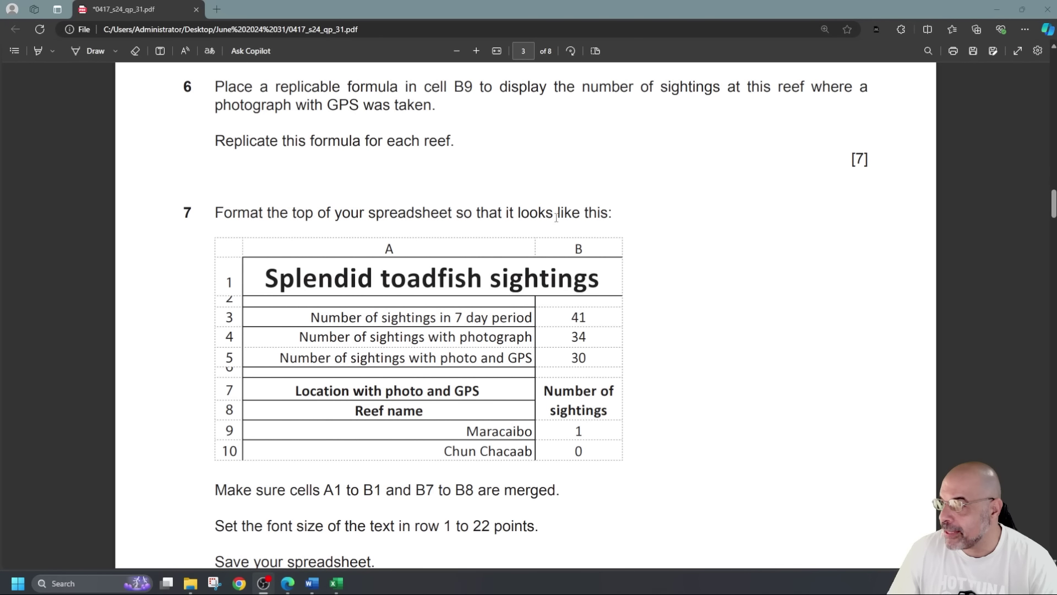
Study question 7's merge and title requirements and the example's shrunken rows 2 and 6
{"action": "scroll", "coordinate": [614, 227], "scroll_direction": "down", "scroll_amount": 1}
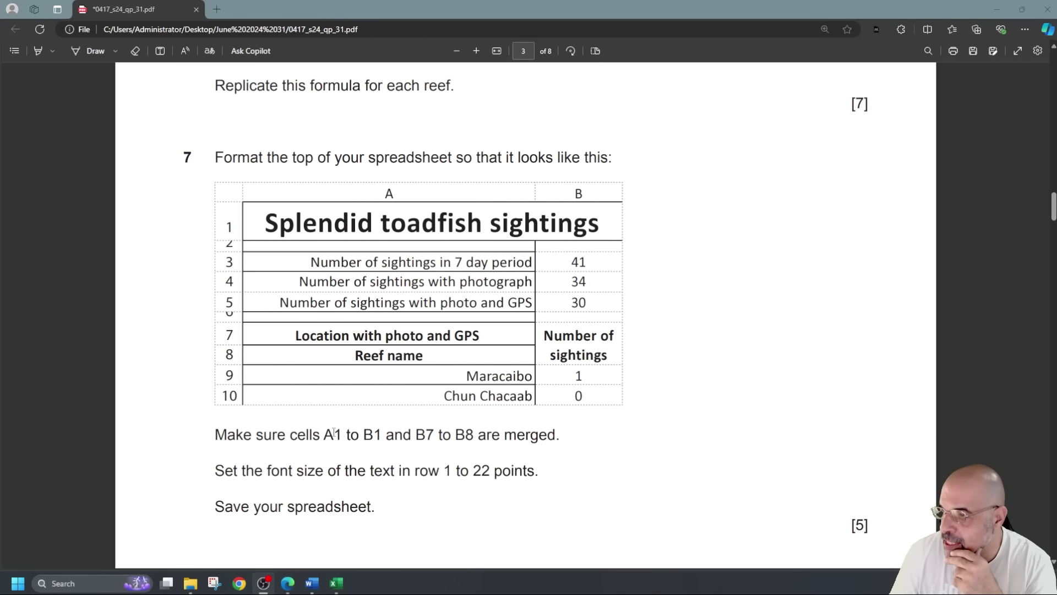
{"action": "left_click_drag", "start_coordinate": [329, 435], "coordinate": [540, 434]}
{"action": "left_click", "coordinate": [715, 341]}
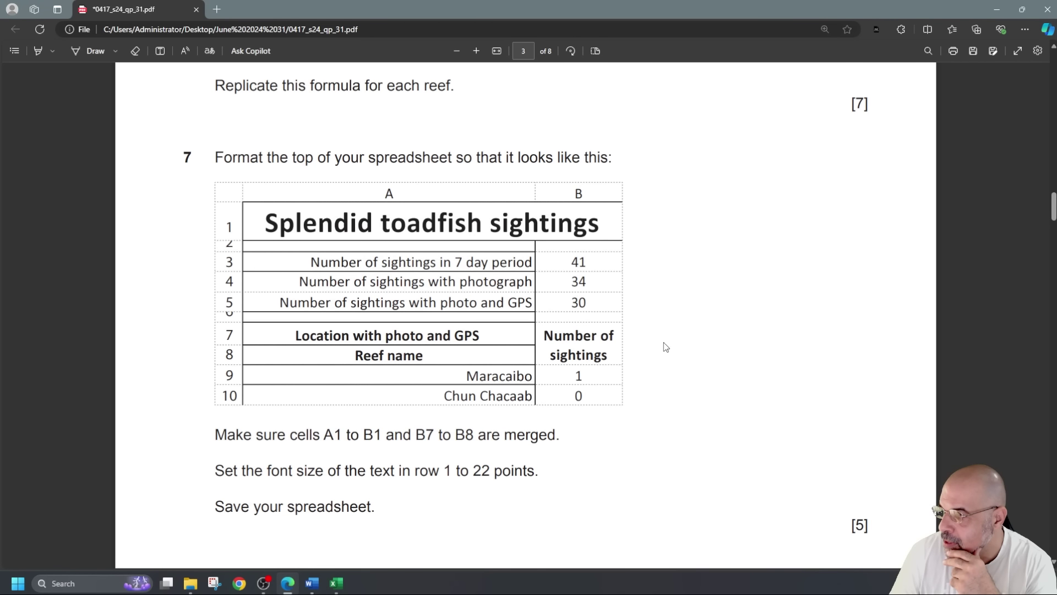
{"action": "left_click_drag", "start_coordinate": [557, 338], "coordinate": [608, 357]}
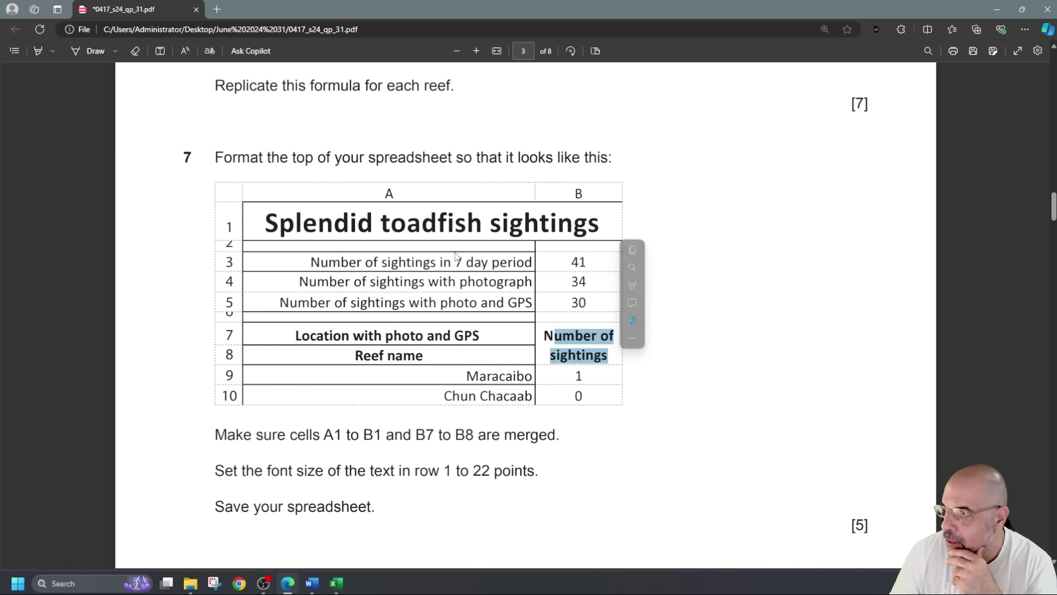
{"action": "left_click_drag", "start_coordinate": [334, 223], "coordinate": [539, 221]}
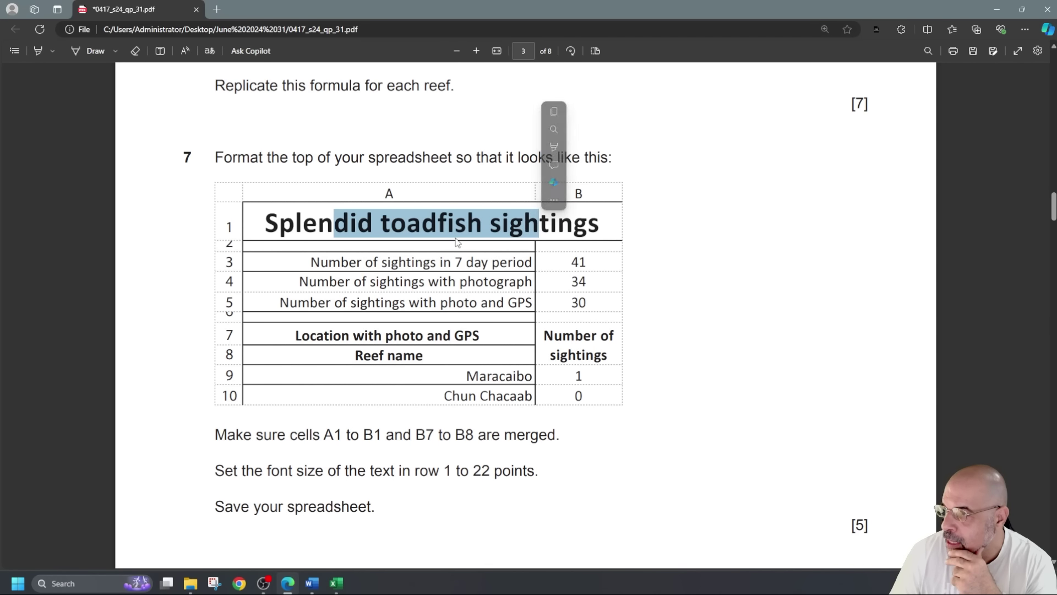
{"action": "left_click_drag", "start_coordinate": [222, 246], "coordinate": [233, 243]}
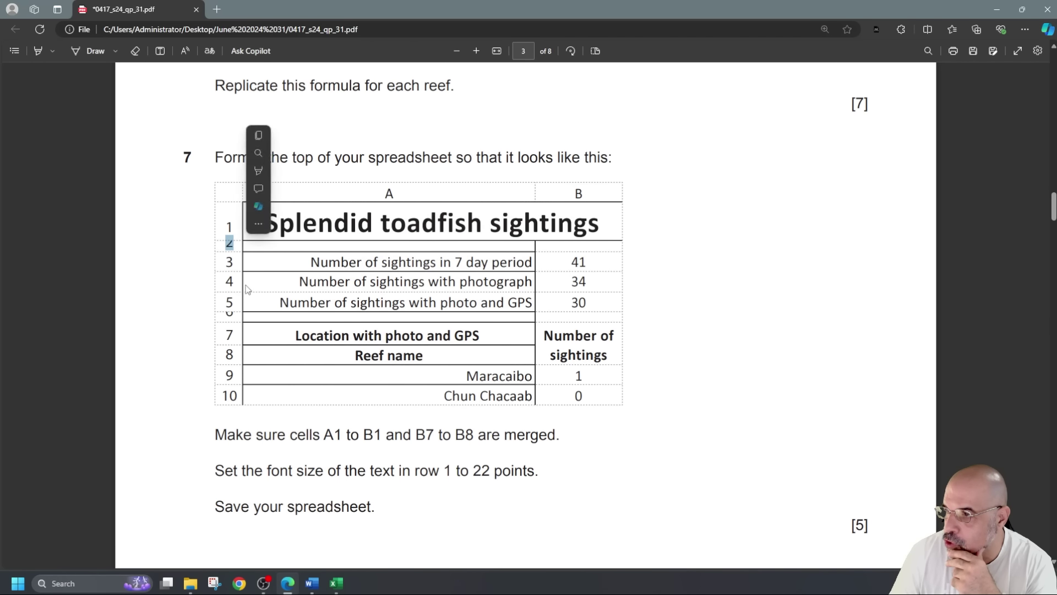
{"action": "left_click_drag", "start_coordinate": [229, 318], "coordinate": [242, 315]}
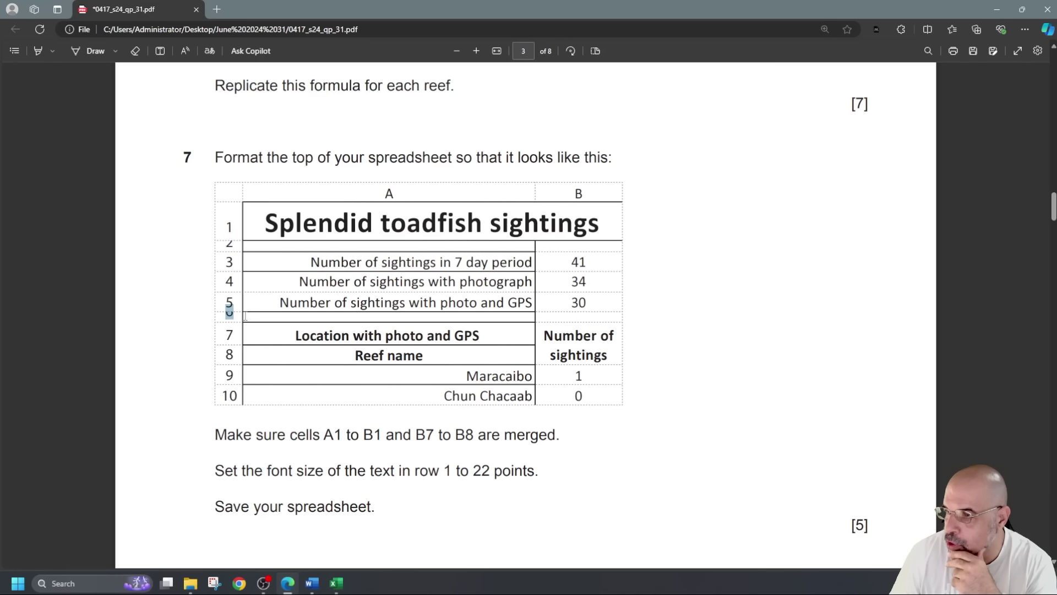
{"action": "left_click", "coordinate": [304, 321]}
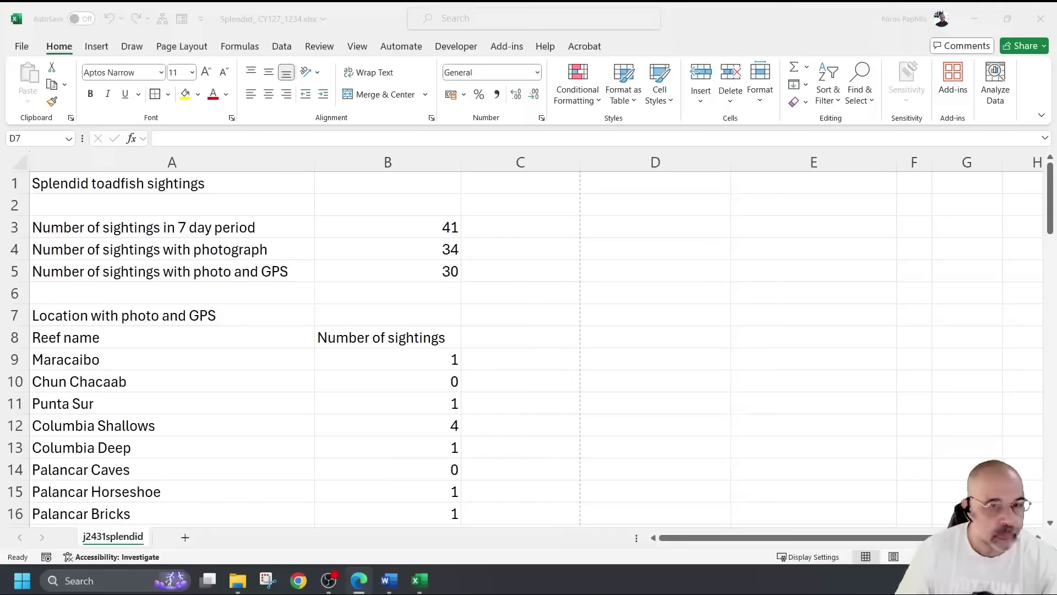
Merge and centre A1:B1 for the title and B7:B8 for the heading
{"action": "scroll", "coordinate": [492, 317], "scroll_direction": "up", "scroll_amount": 1}
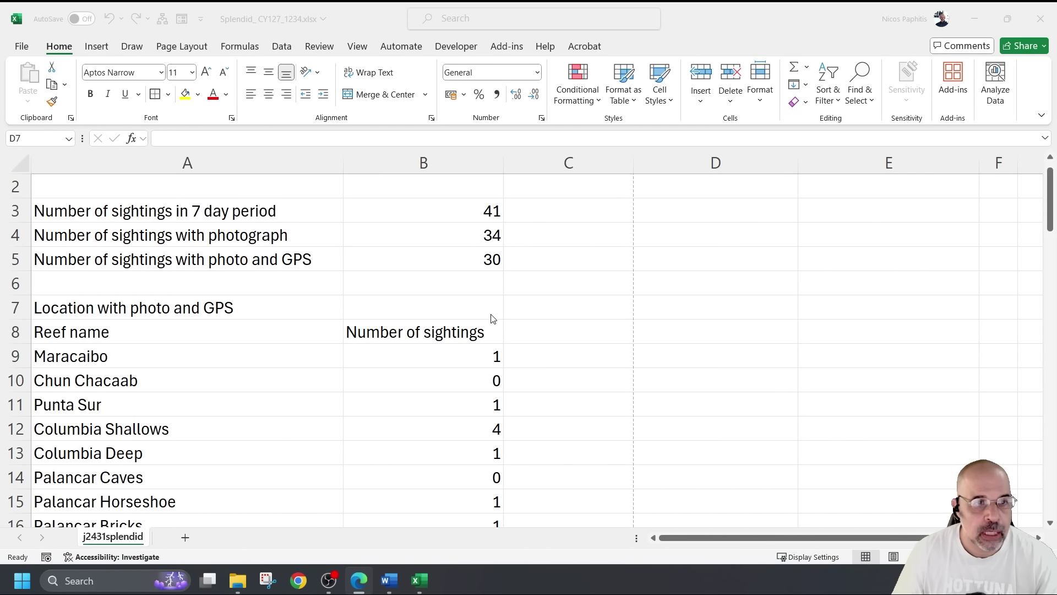
{"action": "scroll", "coordinate": [491, 319], "scroll_direction": "up", "scroll_amount": 1}
{"action": "left_click_drag", "start_coordinate": [187, 190], "coordinate": [366, 198]}
{"action": "left_click", "coordinate": [368, 101]}
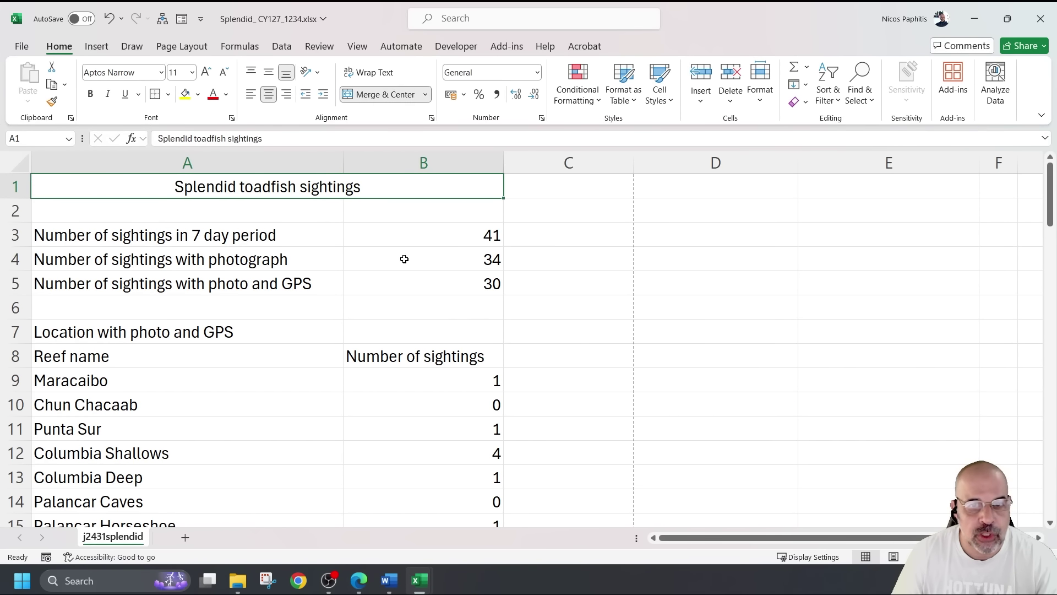
{"action": "left_click_drag", "start_coordinate": [443, 335], "coordinate": [441, 349]}
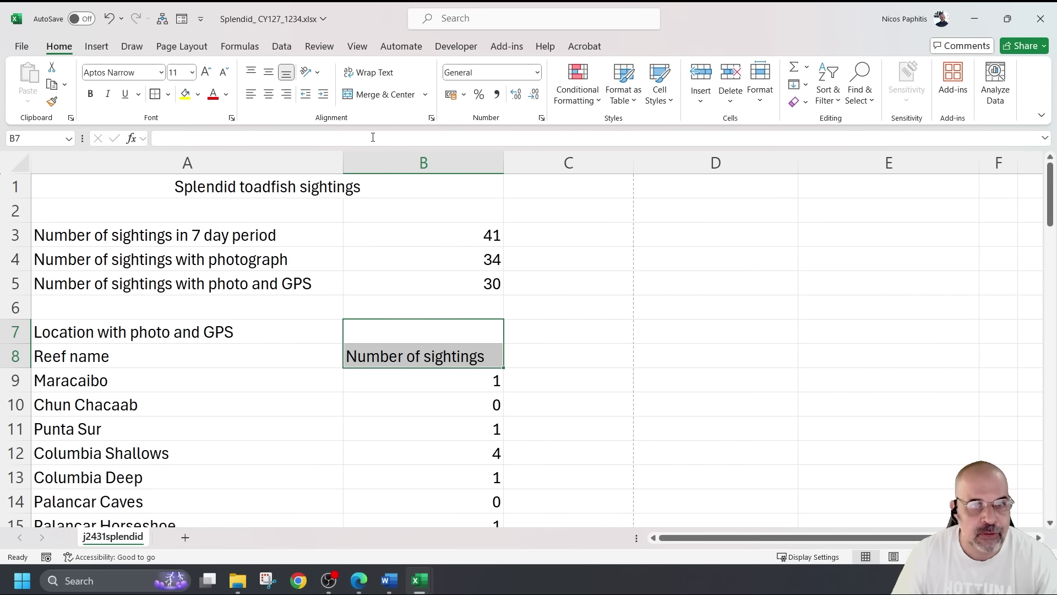
{"action": "left_click", "coordinate": [380, 94]}
Set the merged title's font size to 22 point
{"action": "left_click", "coordinate": [322, 187]}
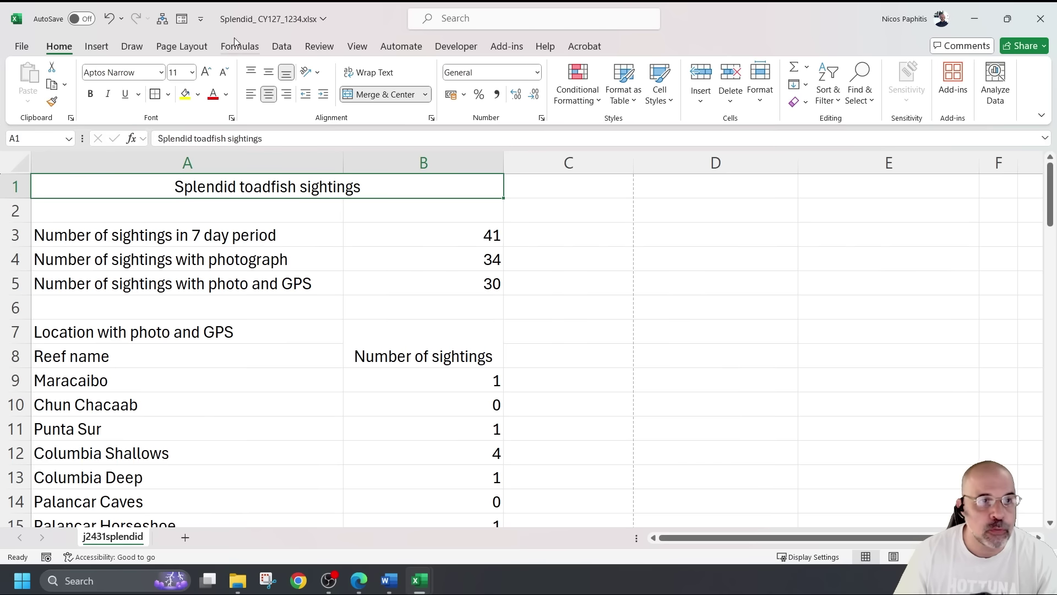
{"action": "left_click", "coordinate": [205, 72]}
{"action": "left_click", "coordinate": [206, 72]}
{"action": "left_click", "coordinate": [205, 72]}
{"action": "left_click", "coordinate": [206, 72]}
{"action": "left_click", "coordinate": [205, 72]}
{"action": "left_click", "coordinate": [205, 72]}
{"action": "left_click", "coordinate": [223, 72]}
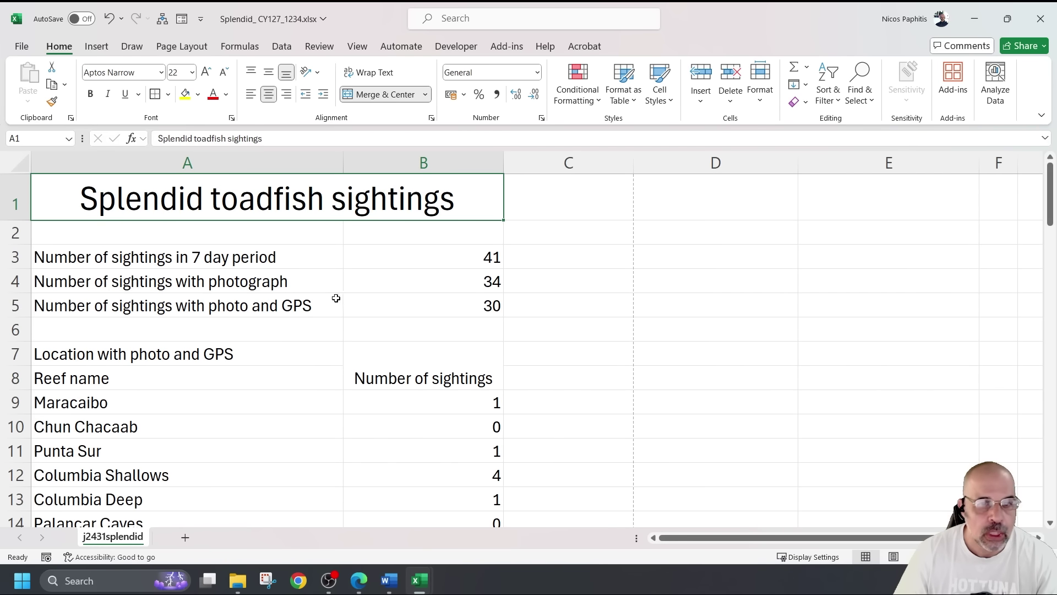
Middle-align the merged Number of sightings heading in B7:B8
{"action": "left_click", "coordinate": [410, 369]}
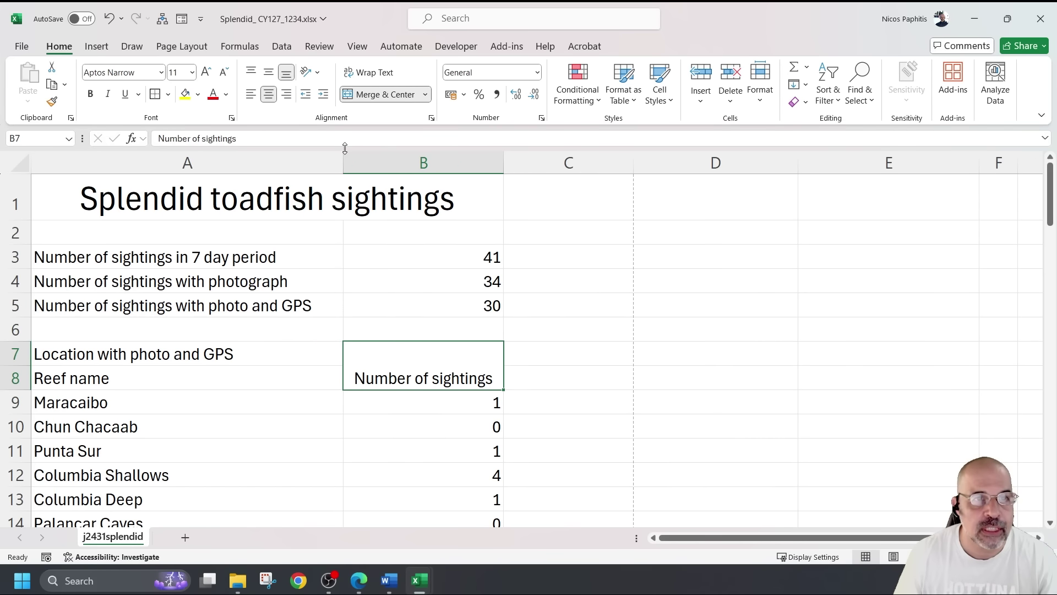
{"action": "left_click", "coordinate": [268, 72]}
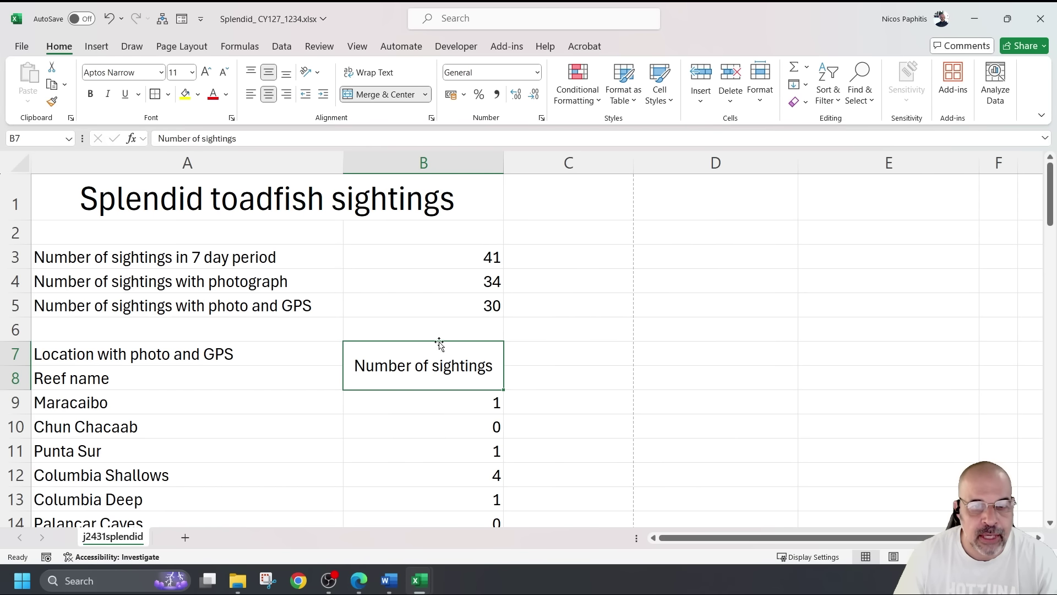
{"action": "left_click", "coordinate": [431, 118]}
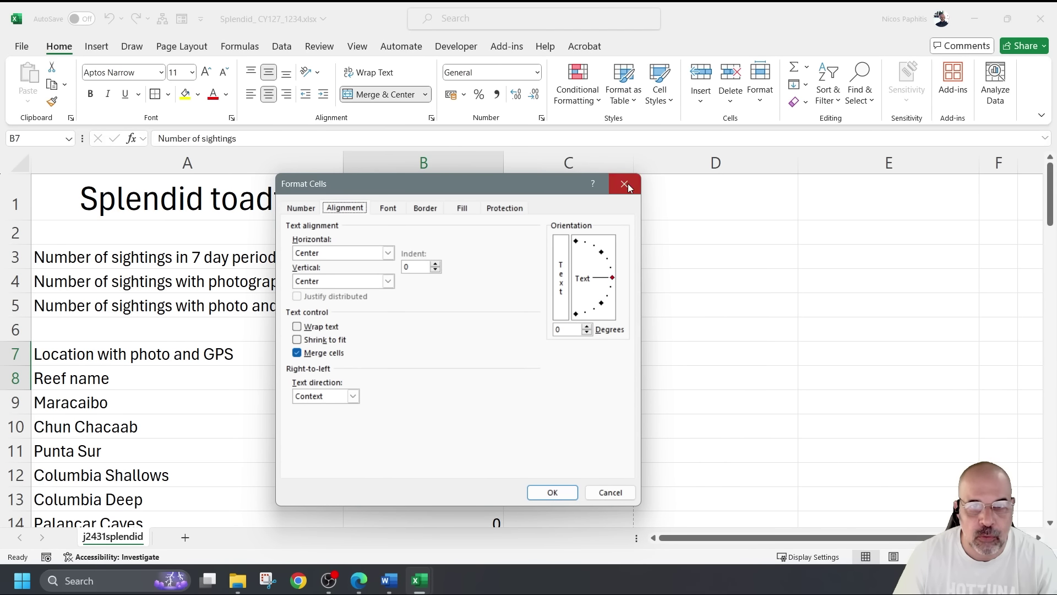
Wrap the B7 heading and break it into "Number of" over "sightings"
{"action": "left_click", "coordinate": [625, 184]}
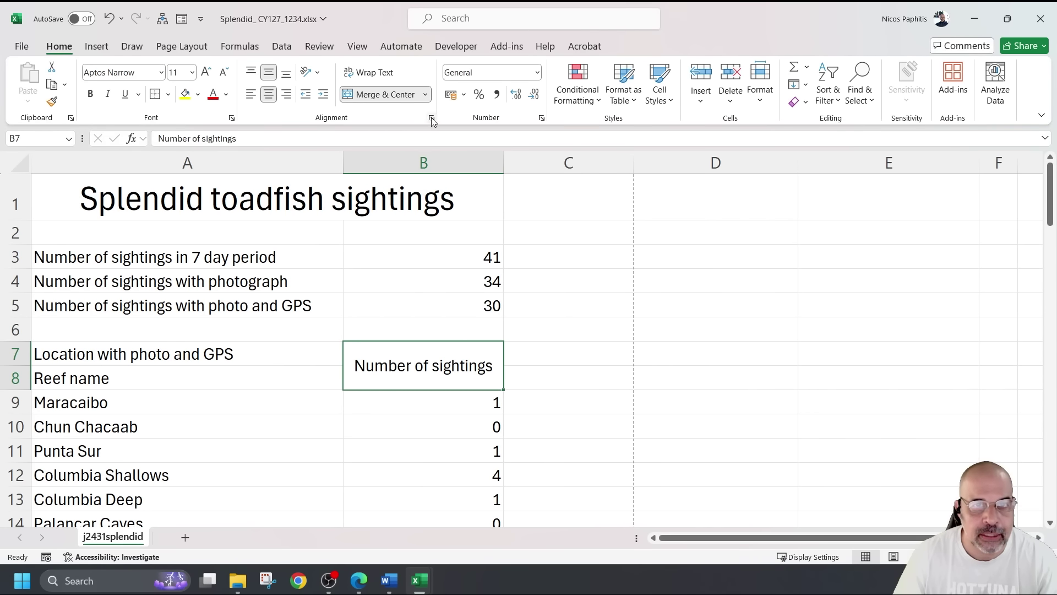
{"action": "left_click", "coordinate": [432, 118]}
{"action": "left_click", "coordinate": [326, 329]}
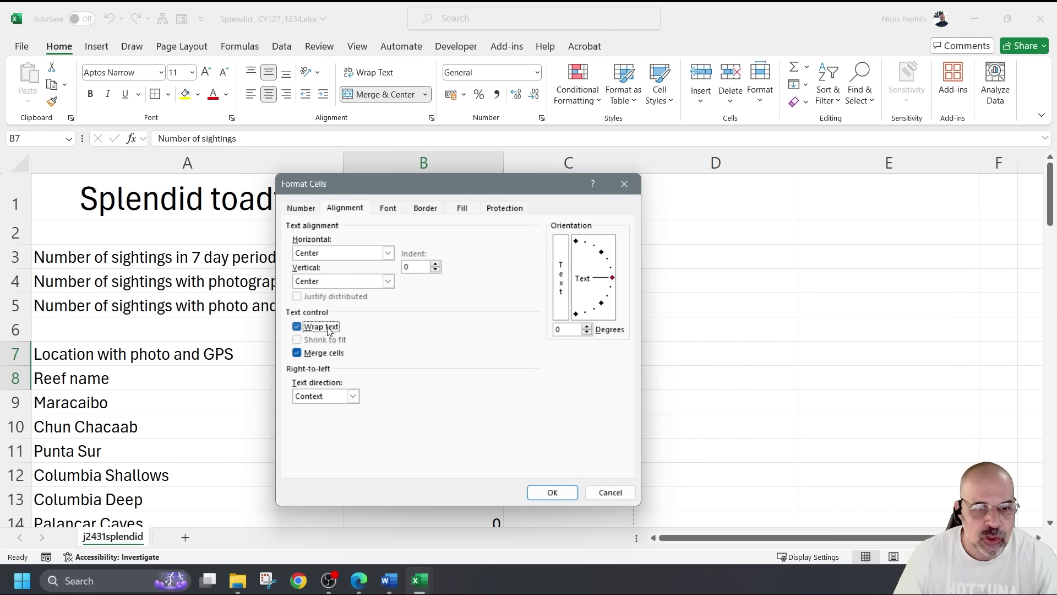
{"action": "left_click", "coordinate": [552, 492]}
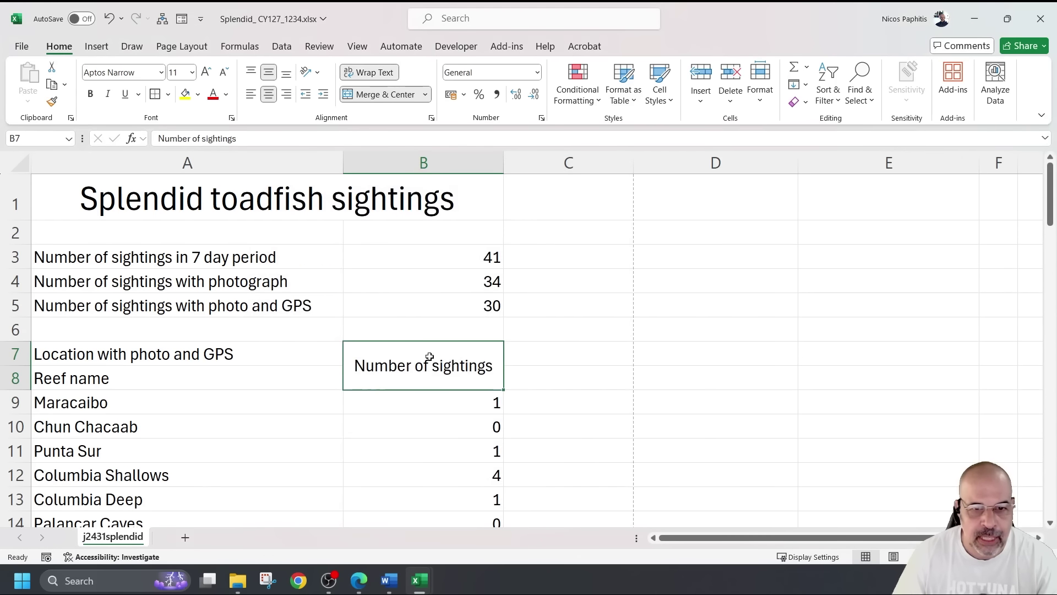
{"action": "double_click", "coordinate": [433, 368]}
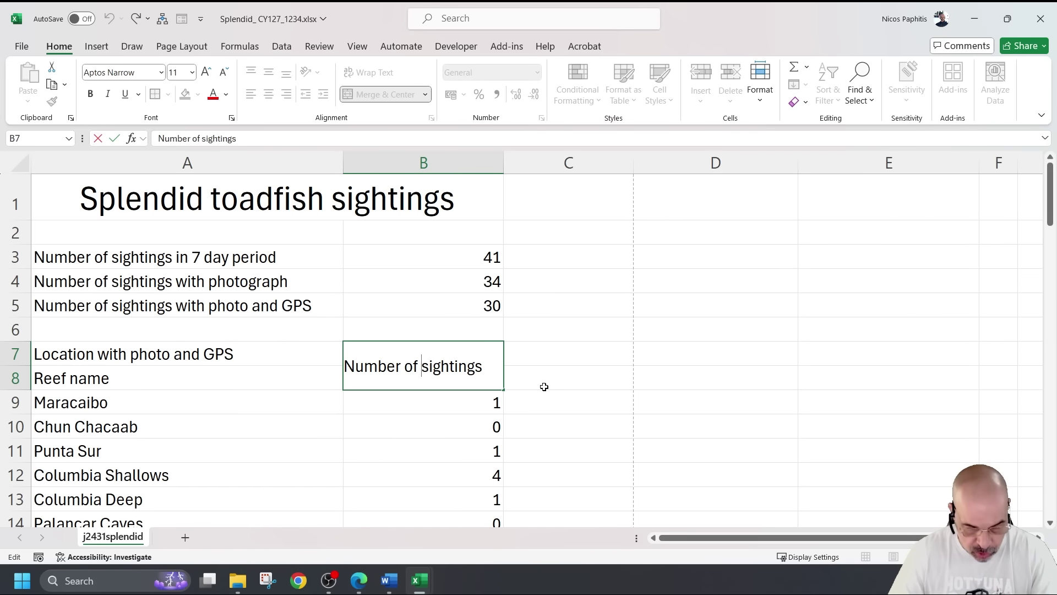
{"action": "key", "text": "BackSpace"}
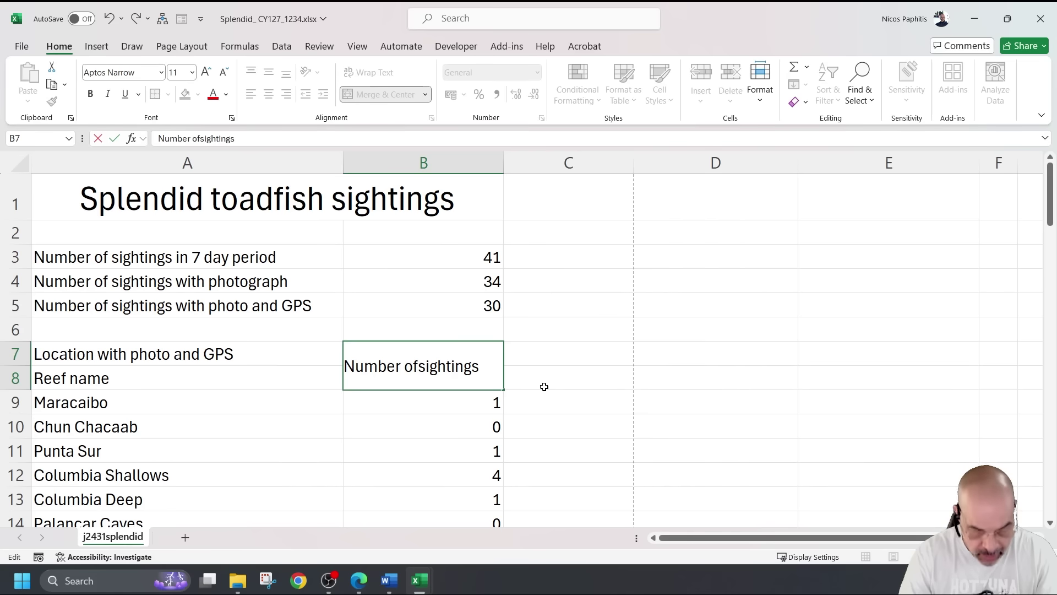
{"action": "key", "text": "alt+Return"}
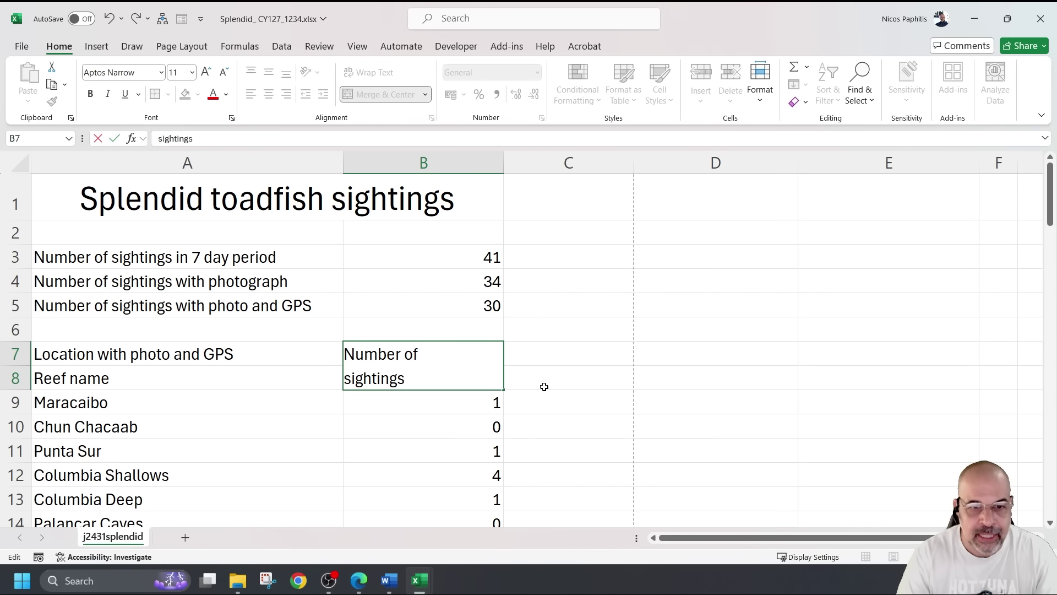
{"action": "left_click", "coordinate": [550, 356]}
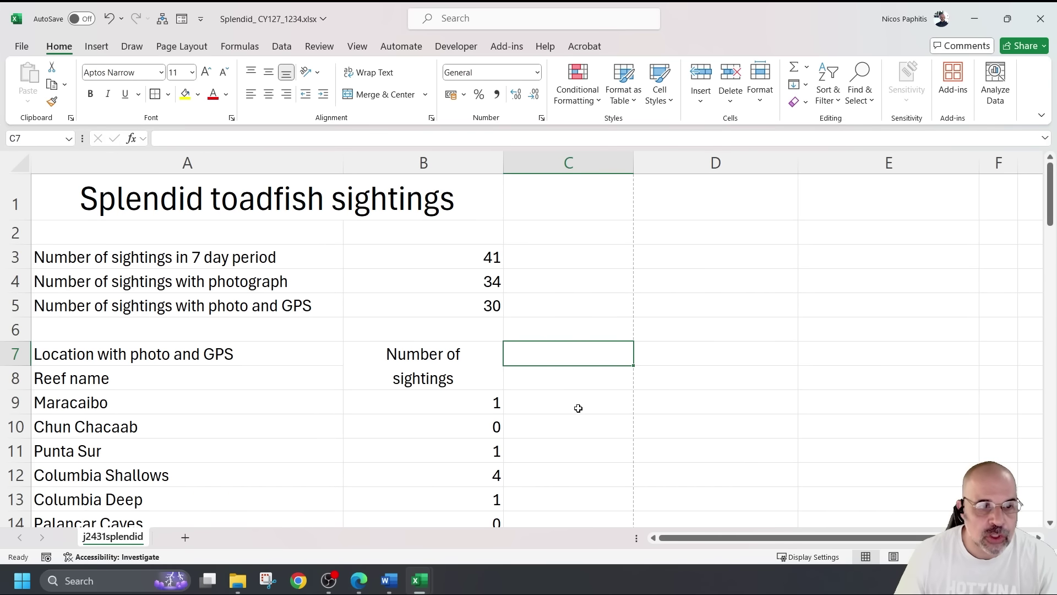
Bold and centre the location headings in A7:A8
{"action": "left_click_drag", "start_coordinate": [194, 355], "coordinate": [201, 370]}
{"action": "left_click", "coordinate": [269, 94]}
{"action": "left_click", "coordinate": [90, 94]}
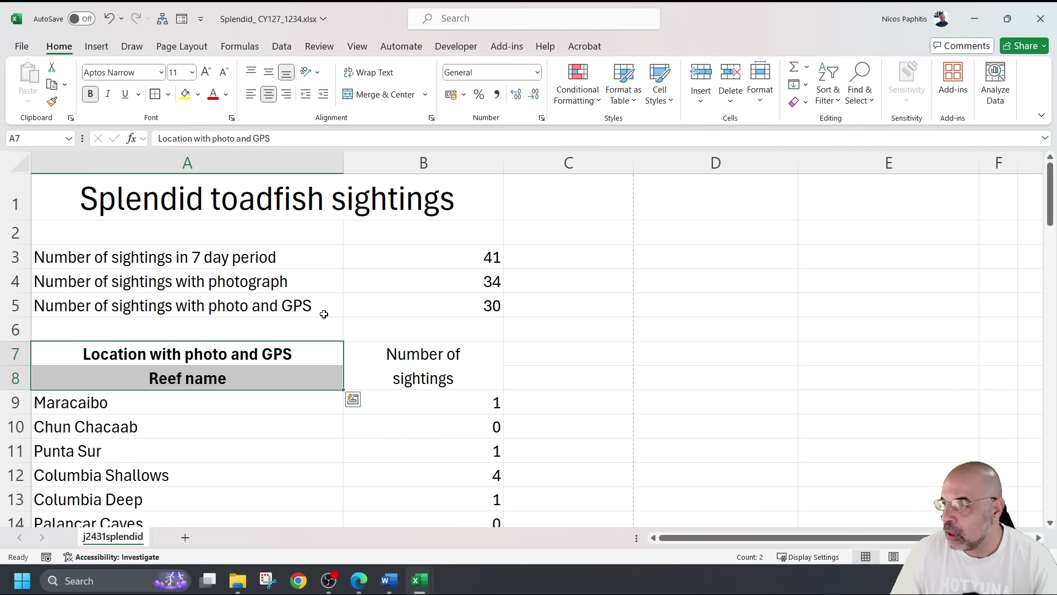
Right-align the summary labels A3:A5 and reef names A9:A32
{"action": "left_click_drag", "start_coordinate": [177, 256], "coordinate": [195, 313]}
{"action": "scroll", "coordinate": [300, 306], "scroll_direction": "down", "scroll_amount": 3}
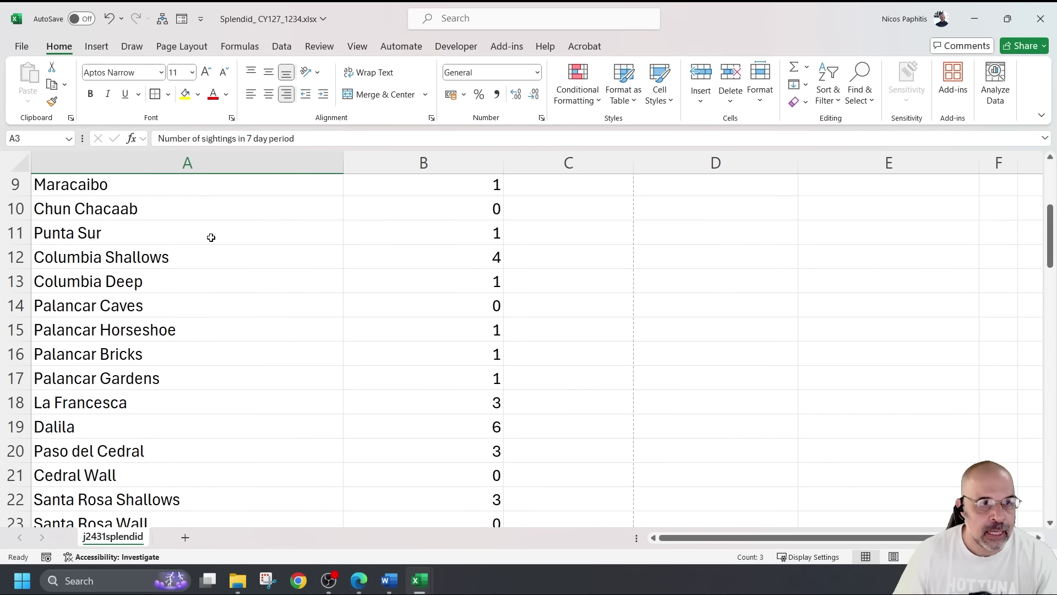
{"action": "scroll", "coordinate": [208, 253], "scroll_direction": "up", "scroll_amount": 1}
{"action": "left_click_drag", "start_coordinate": [205, 269], "coordinate": [201, 501]}
{"action": "left_click_drag", "start_coordinate": [194, 419], "coordinate": [181, 294]}
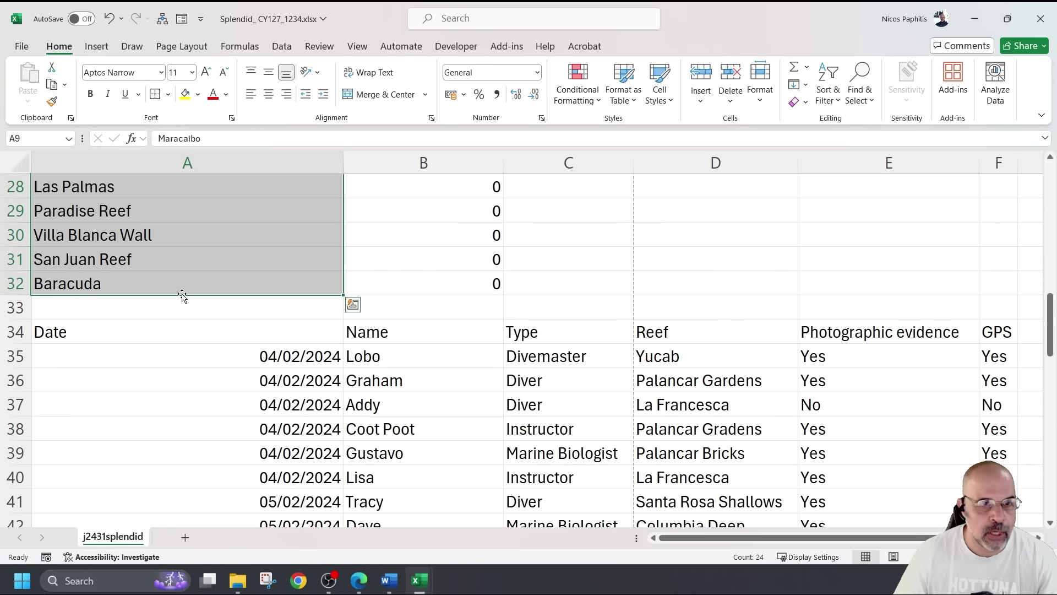
{"action": "left_click", "coordinate": [287, 94]}
Centre the numbers in column B from B3 to B32
{"action": "scroll", "coordinate": [332, 349], "scroll_direction": "down", "scroll_amount": 2, "text": "ctrl"}
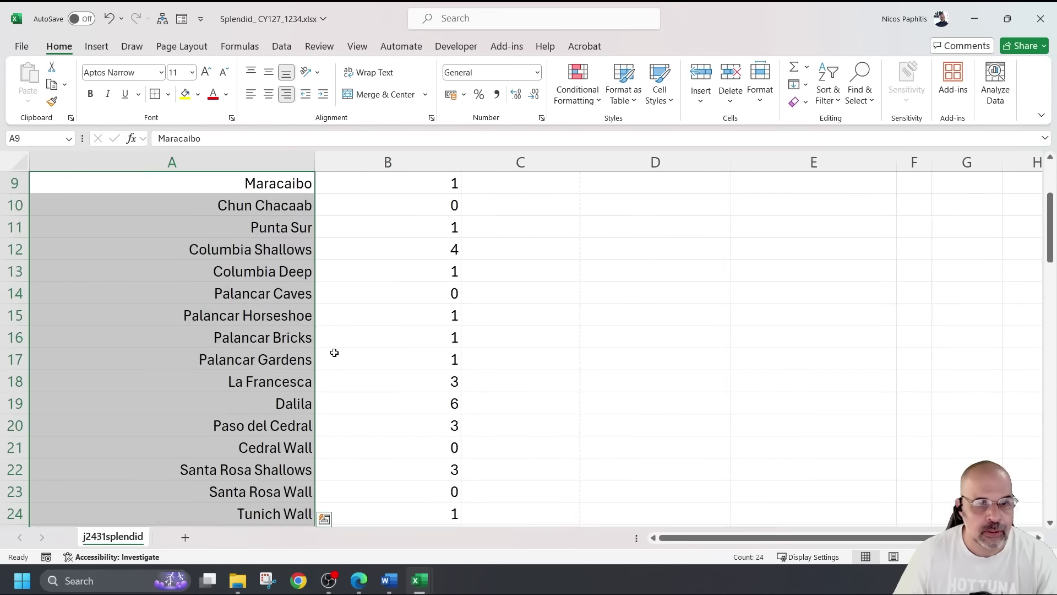
{"action": "left_click", "coordinate": [335, 345]}
{"action": "scroll", "coordinate": [369, 323], "scroll_direction": "up", "scroll_amount": 3}
{"action": "left_click_drag", "start_coordinate": [375, 239], "coordinate": [351, 235]}
{"action": "scroll", "coordinate": [350, 236], "scroll_direction": "up", "scroll_amount": 9}
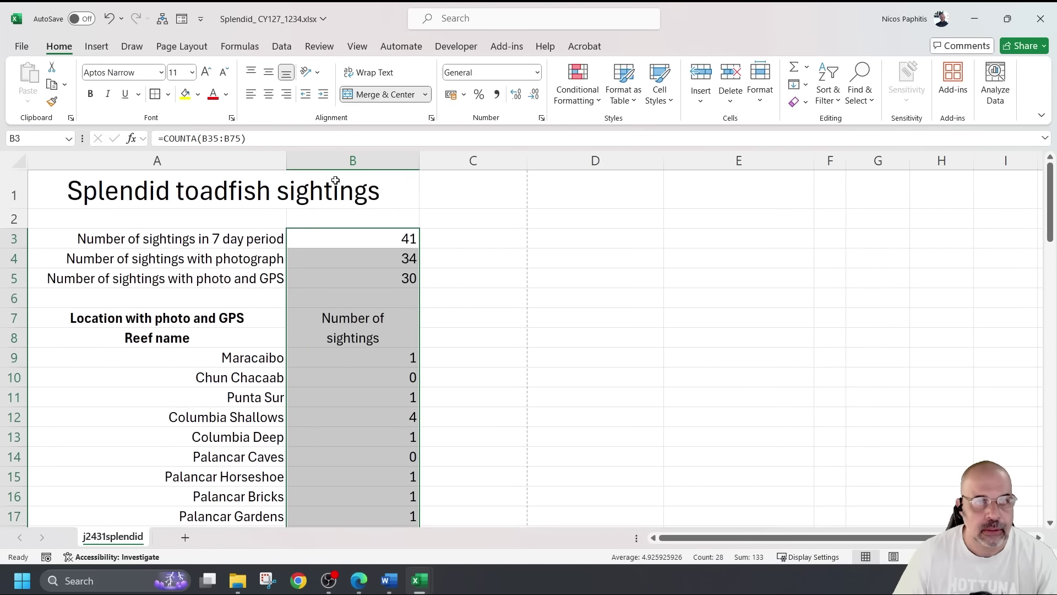
{"action": "key", "text": "alt+h"}
{"action": "key", "text": "a"}
{"action": "key", "text": "c"}
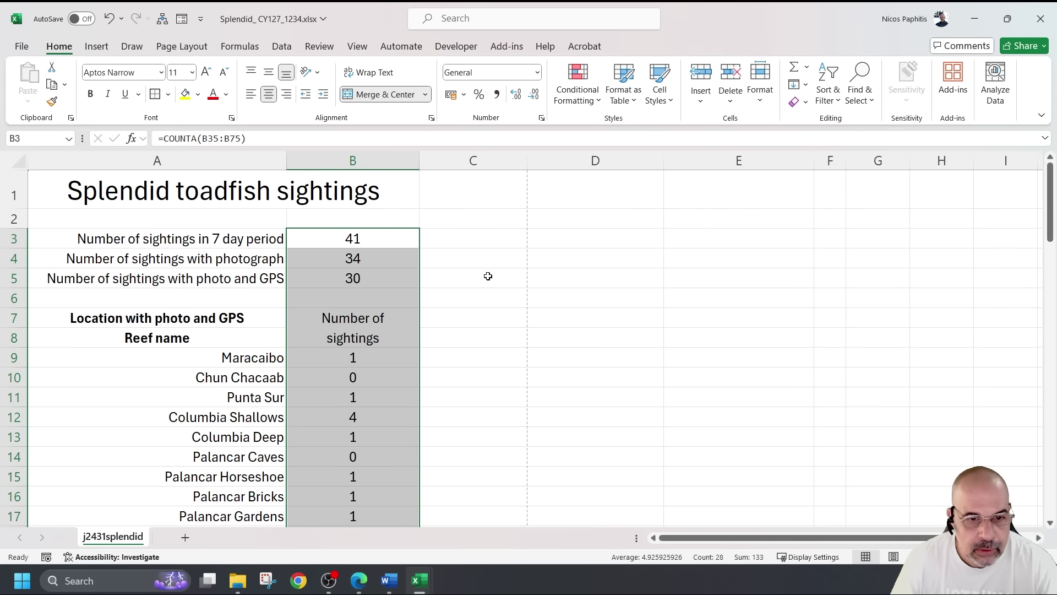
Shrink rows 2 and 6 into thin spacer rows
{"action": "left_click", "coordinate": [177, 193]}
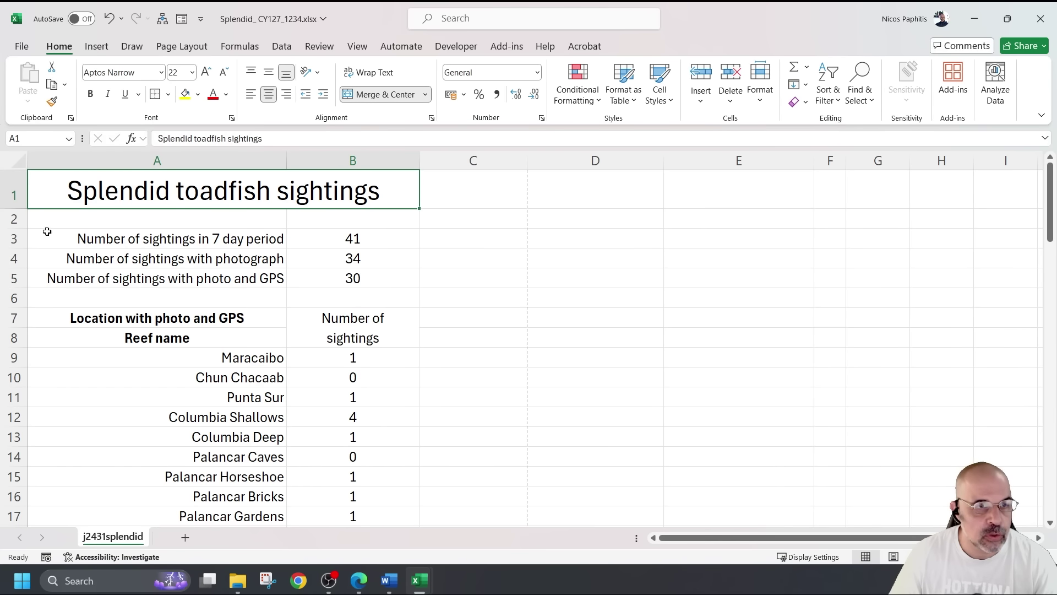
{"action": "left_click_drag", "start_coordinate": [20, 228], "coordinate": [20, 218]}
{"action": "left_click_drag", "start_coordinate": [20, 297], "coordinate": [20, 285]}
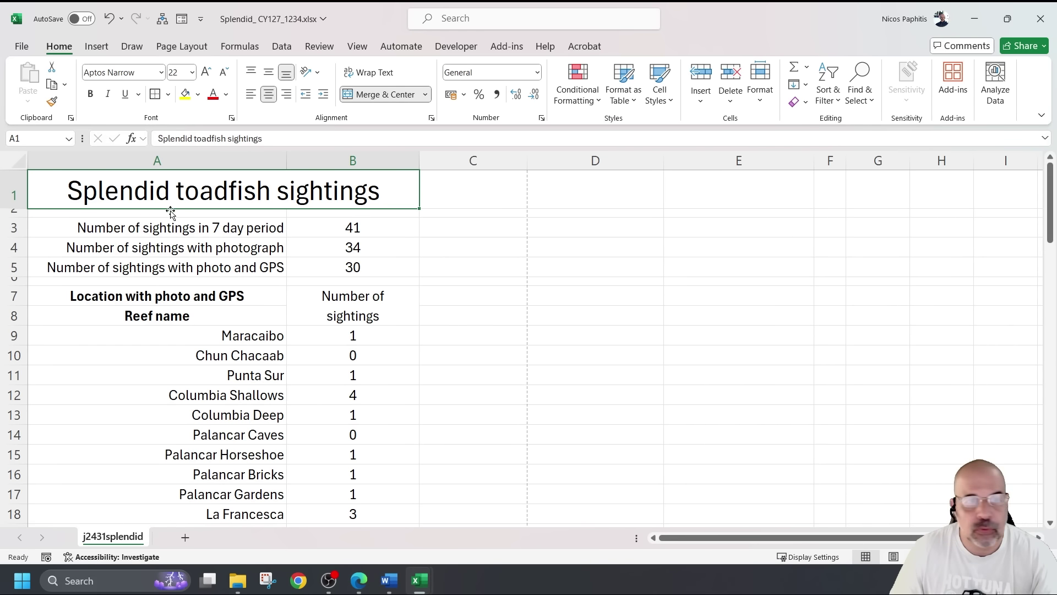
Apply All Borders to A1:B2, A3, A6 and A7:A32
{"action": "left_click_drag", "start_coordinate": [172, 212], "coordinate": [172, 208]}
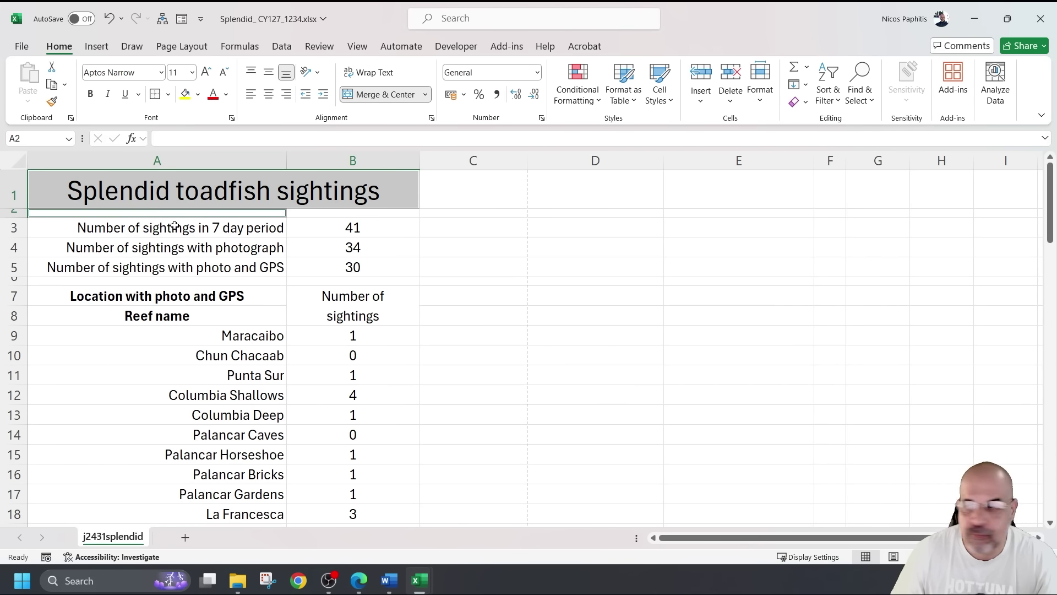
{"action": "left_click", "coordinate": [173, 227], "text": "ctrl"}
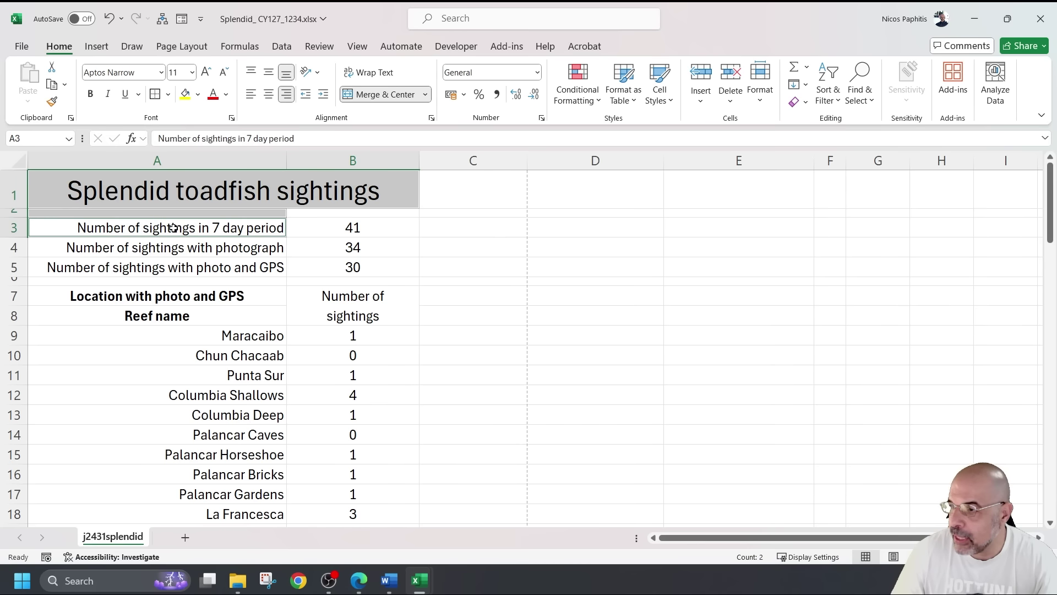
{"action": "left_click", "coordinate": [195, 281], "text": "ctrl"}
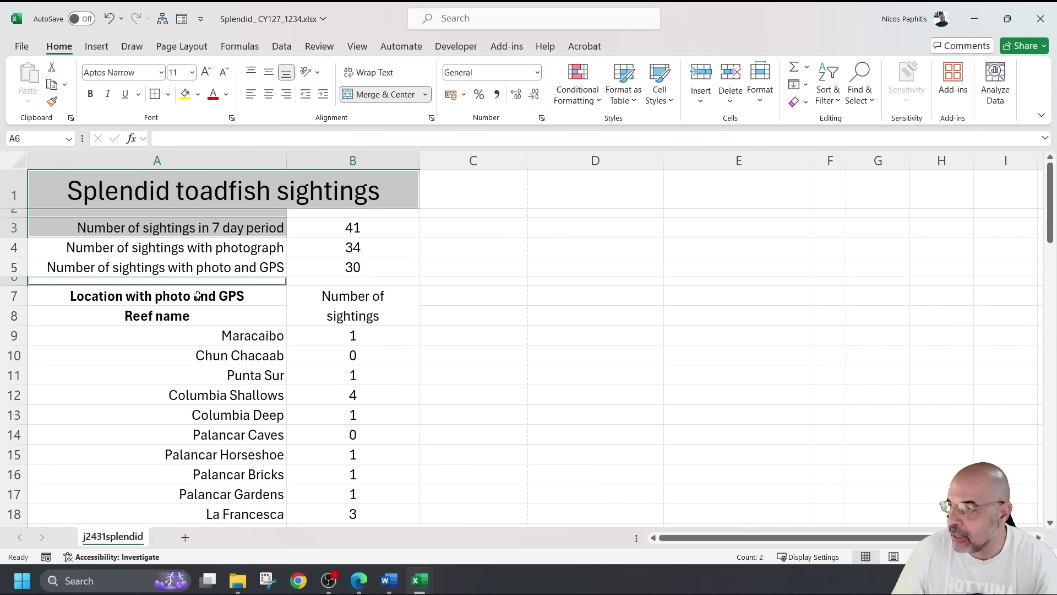
{"action": "left_click_drag", "start_coordinate": [197, 295], "coordinate": [246, 492]}
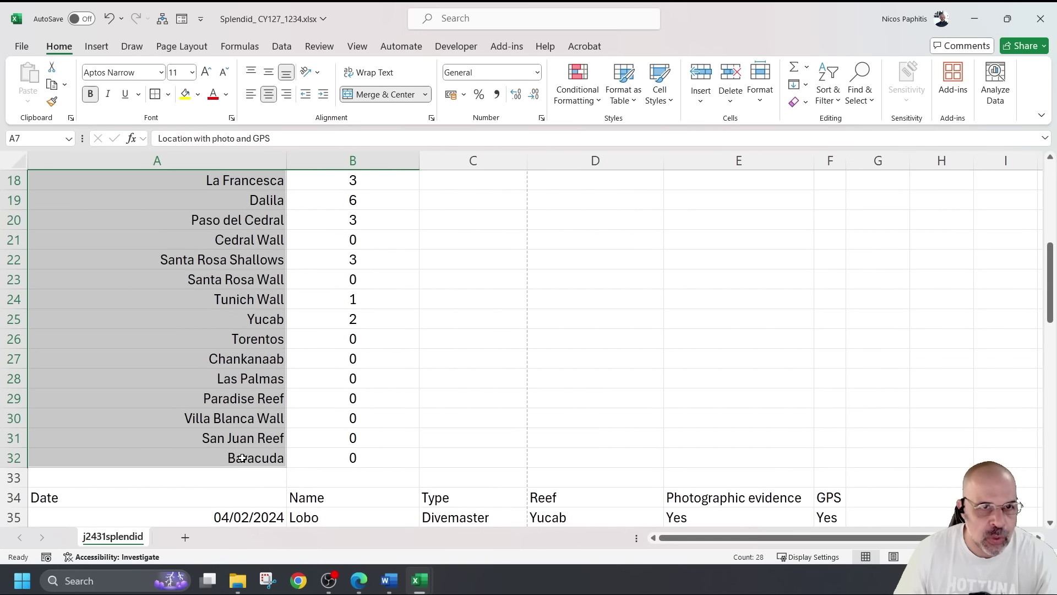
{"action": "scroll", "coordinate": [188, 297], "scroll_direction": "up", "scroll_amount": 6}
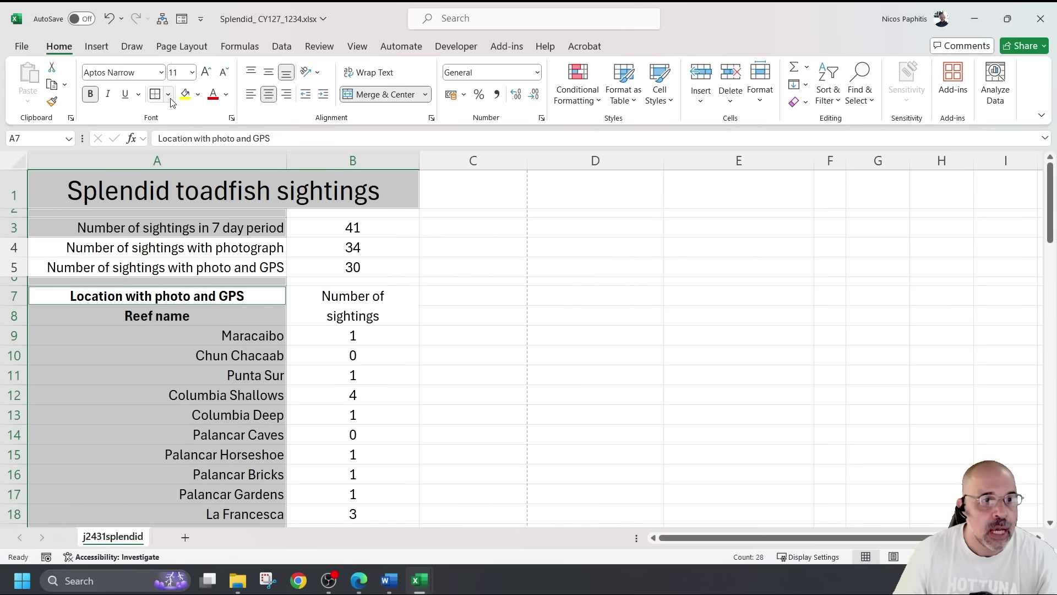
{"action": "left_click", "coordinate": [168, 94]}
{"action": "left_click", "coordinate": [176, 234]}
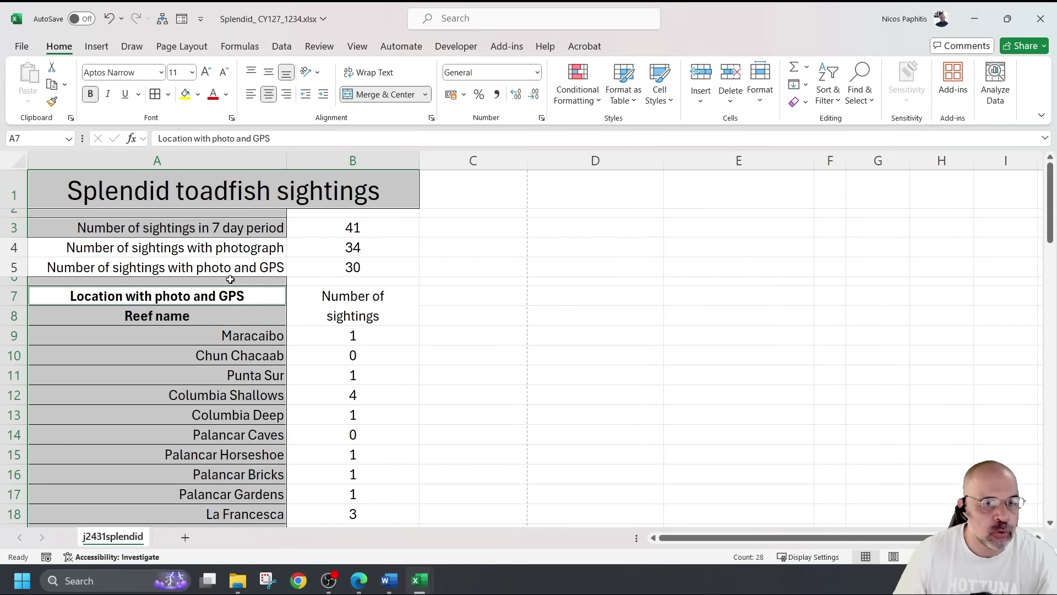
{"action": "left_click", "coordinate": [500, 307]}
Put an outside border around column A's block A2:A32
{"action": "left_click", "coordinate": [211, 245]}
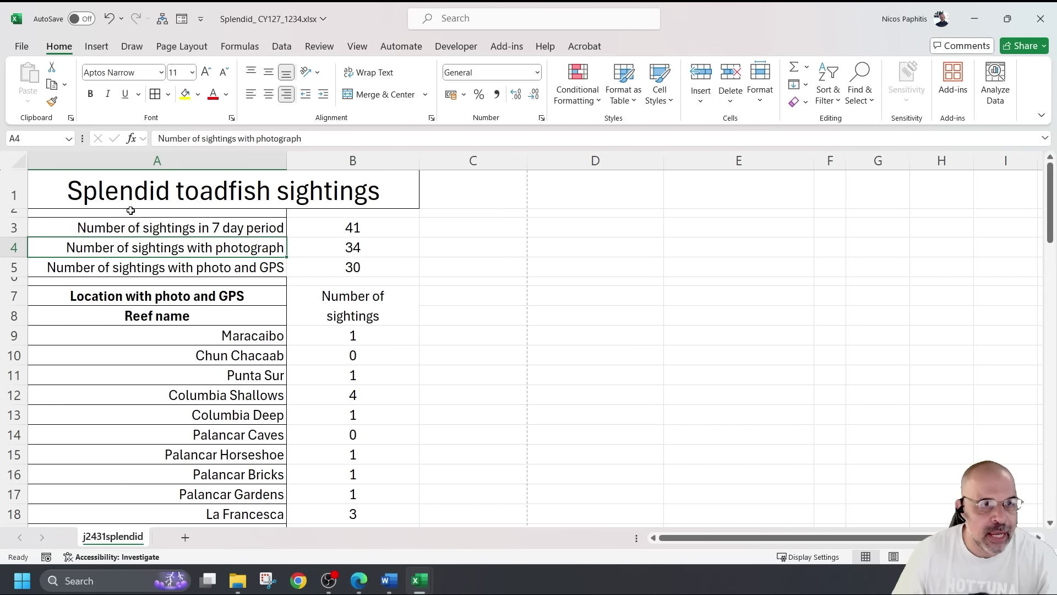
{"action": "left_click_drag", "start_coordinate": [130, 214], "coordinate": [174, 380]}
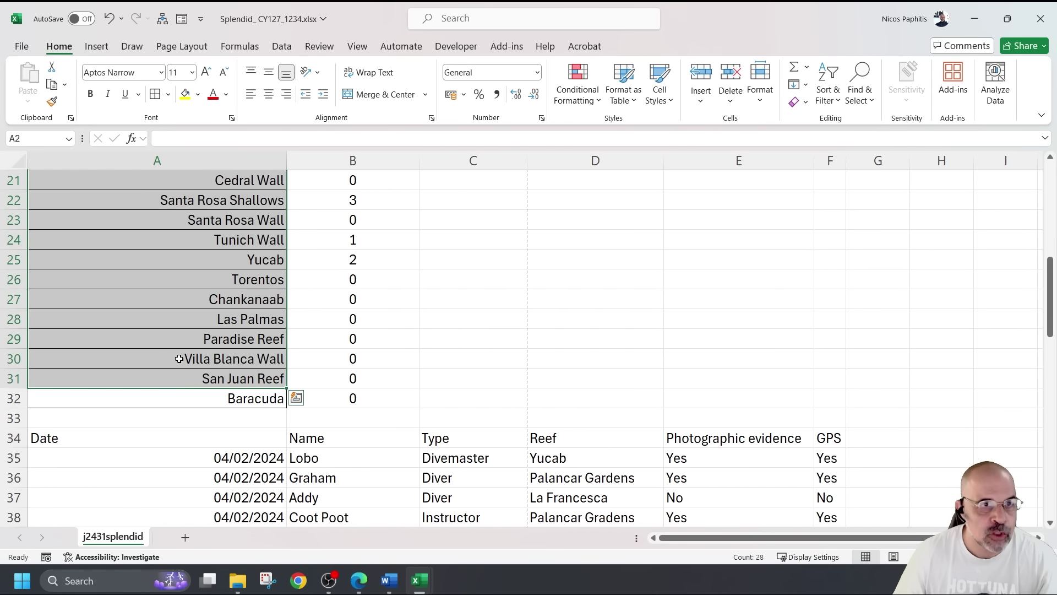
{"action": "left_click", "coordinate": [180, 399], "text": "shift"}
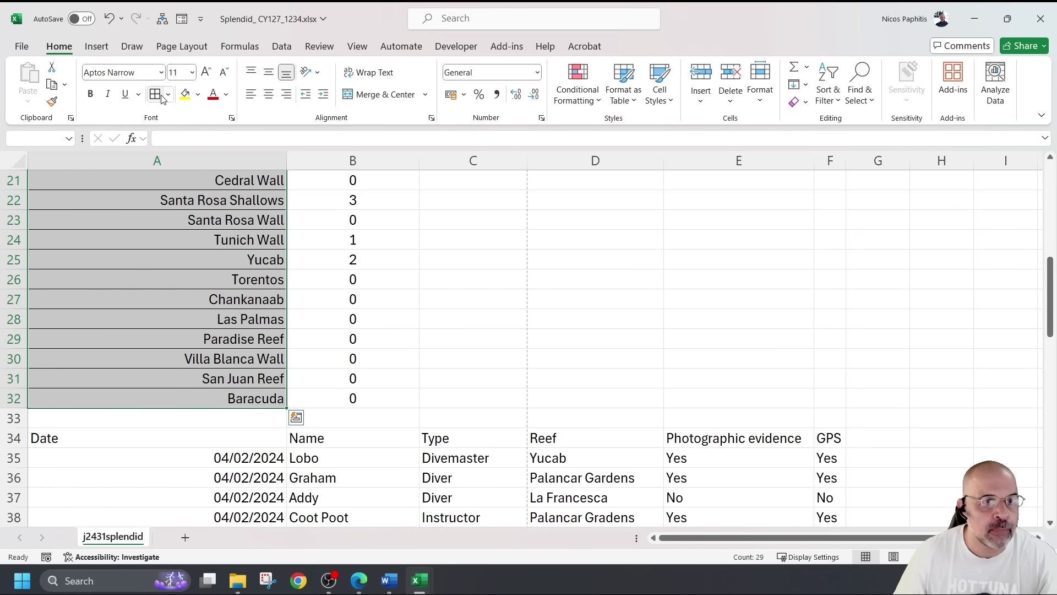
{"action": "left_click", "coordinate": [168, 94]}
{"action": "left_click", "coordinate": [182, 255]}
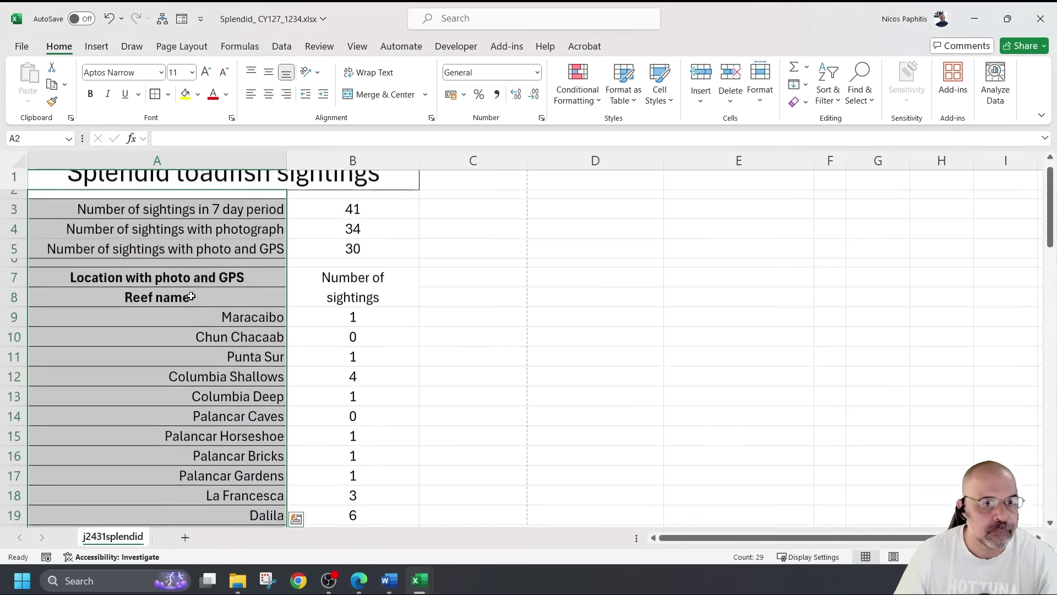
{"action": "left_click", "coordinate": [176, 300]}
Check the B10 formula and the borders on A4:A5 and the Reef name heading
{"action": "left_click", "coordinate": [342, 357]}
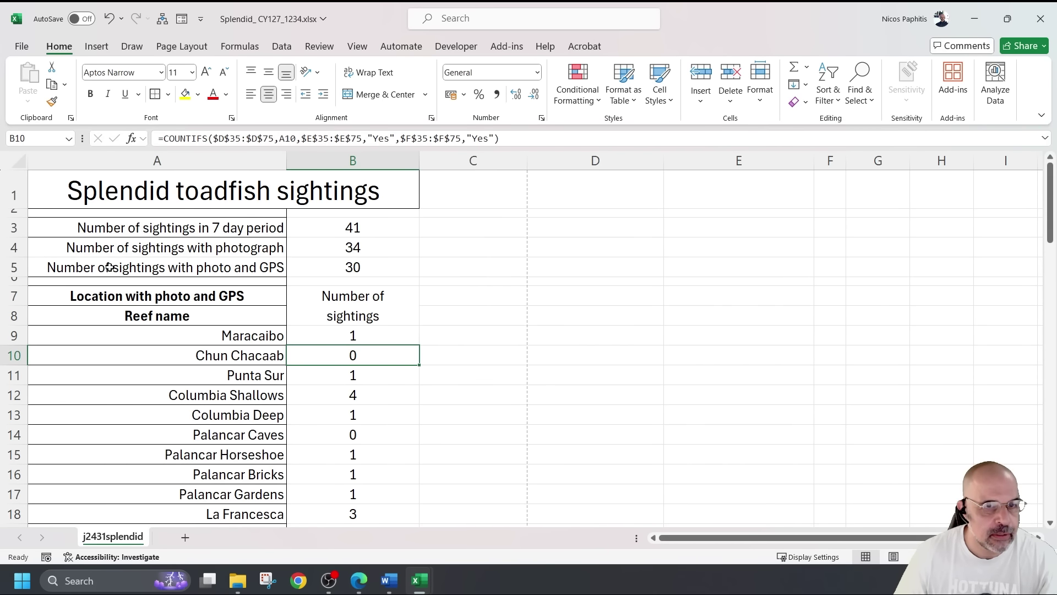
{"action": "scroll", "coordinate": [110, 267], "scroll_direction": "down", "scroll_amount": 1}
{"action": "scroll", "coordinate": [185, 284], "scroll_direction": "up", "scroll_amount": 2}
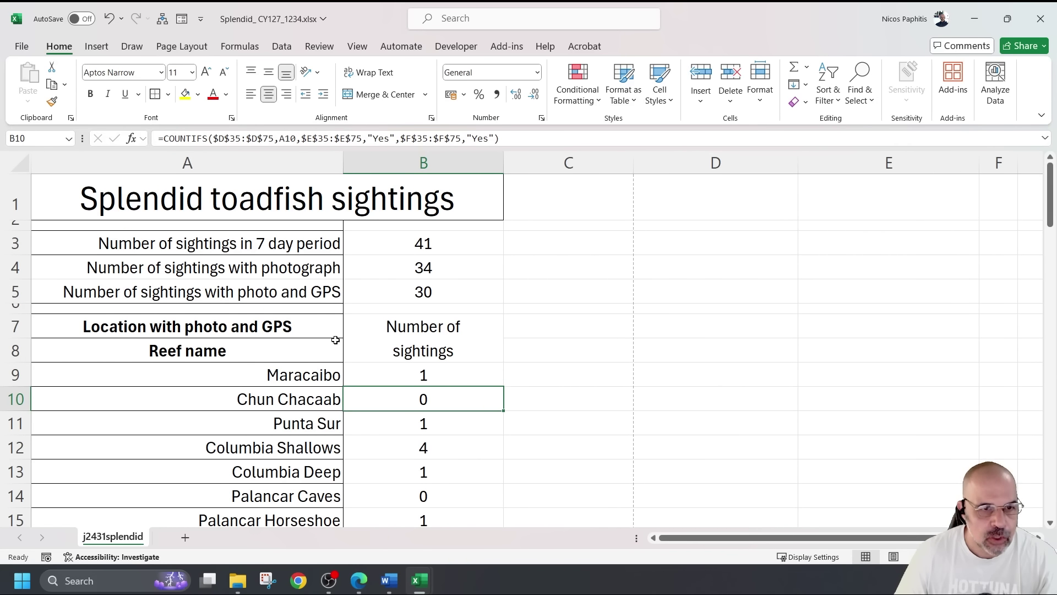
{"action": "left_click_drag", "start_coordinate": [337, 266], "coordinate": [213, 283]}
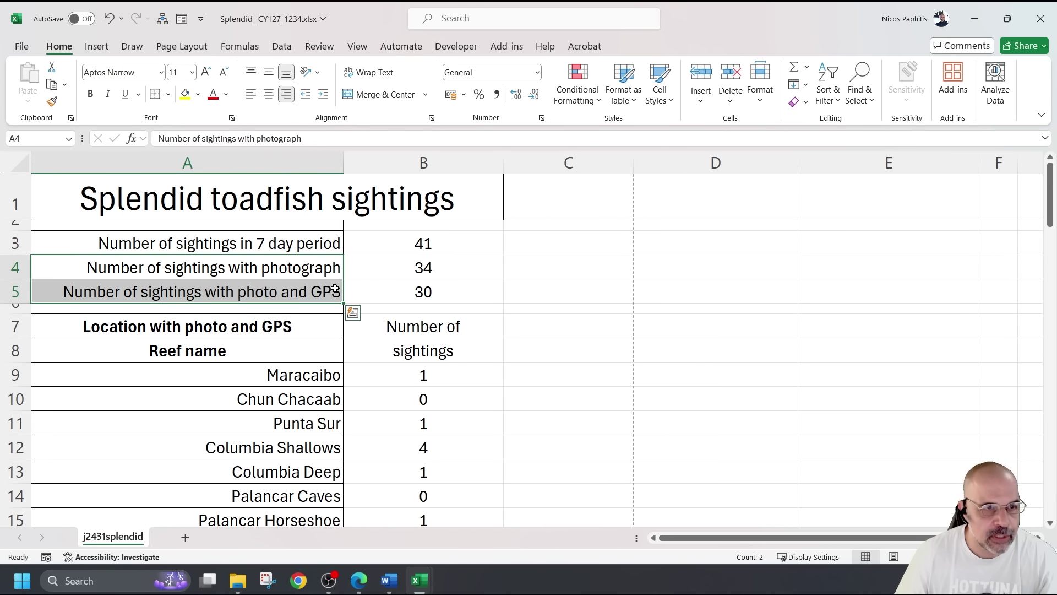
{"action": "left_click", "coordinate": [274, 296]}
{"action": "left_click", "coordinate": [279, 358]}
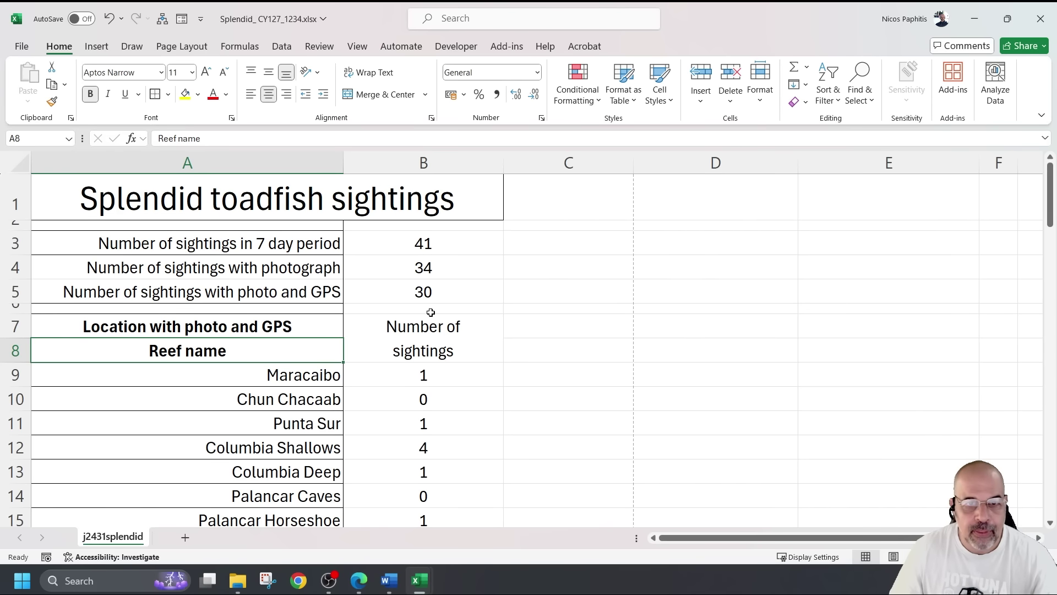
{"action": "left_click", "coordinate": [400, 226]}
{"action": "scroll", "coordinate": [425, 275], "scroll_direction": "down", "scroll_amount": 9}
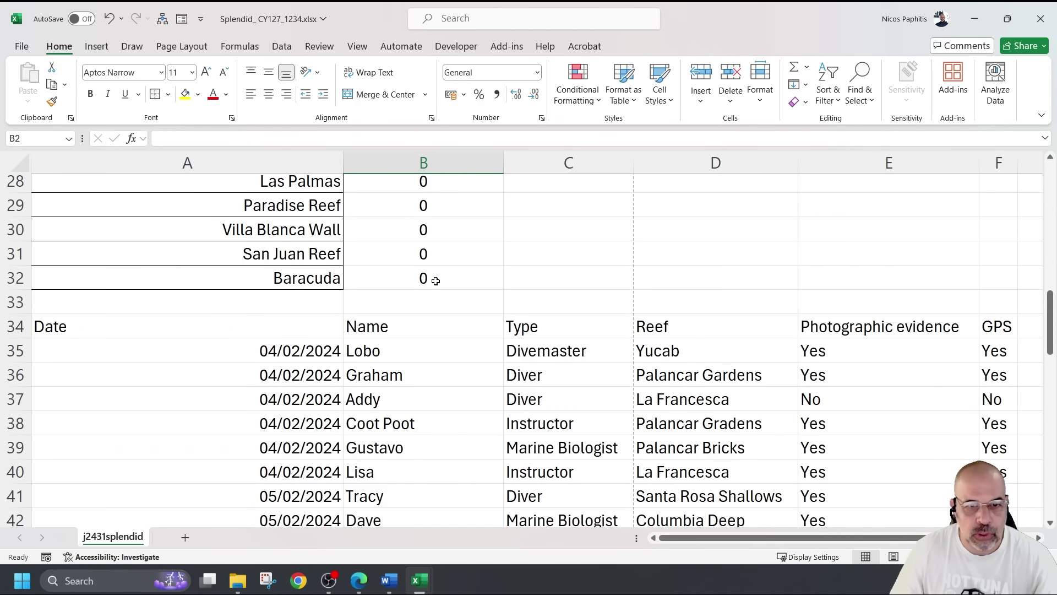
Finish boxing B2:B32 with an outside border and check the result
{"action": "left_click", "coordinate": [435, 280], "text": "shift"}
{"action": "scroll", "coordinate": [435, 263], "scroll_direction": "up", "scroll_amount": 9}
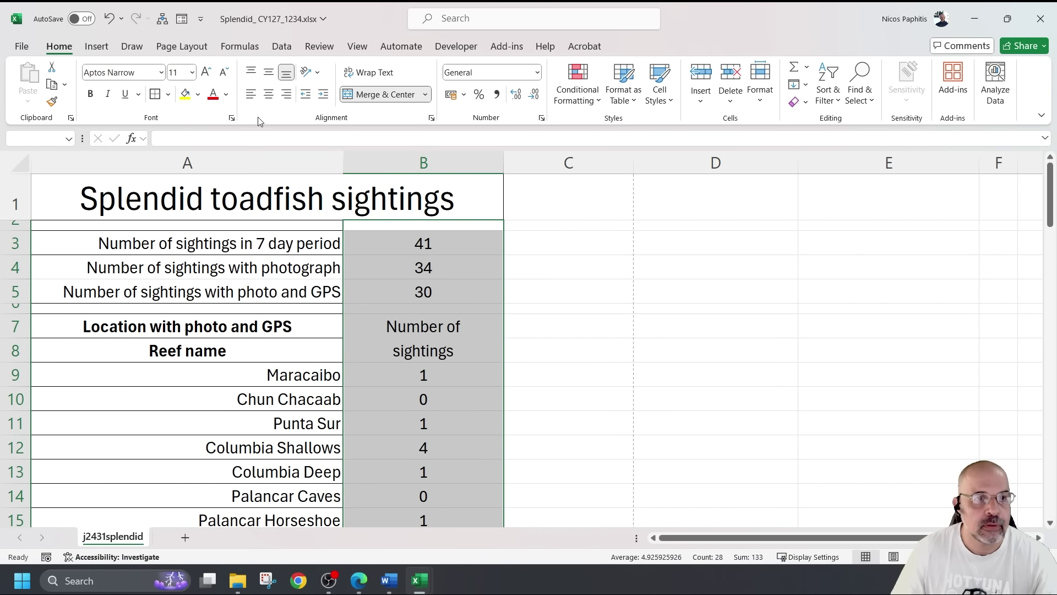
{"action": "left_click", "coordinate": [564, 326]}
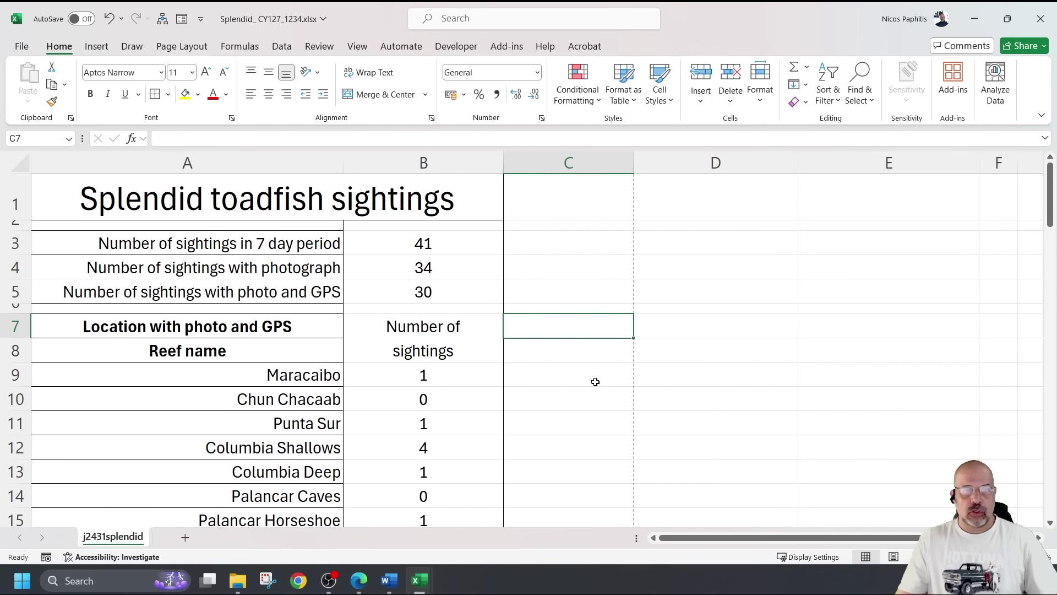
Make the Splendid toadfish sightings title in A1 bold
{"action": "left_click", "coordinate": [277, 205]}
{"action": "left_click", "coordinate": [91, 95]}
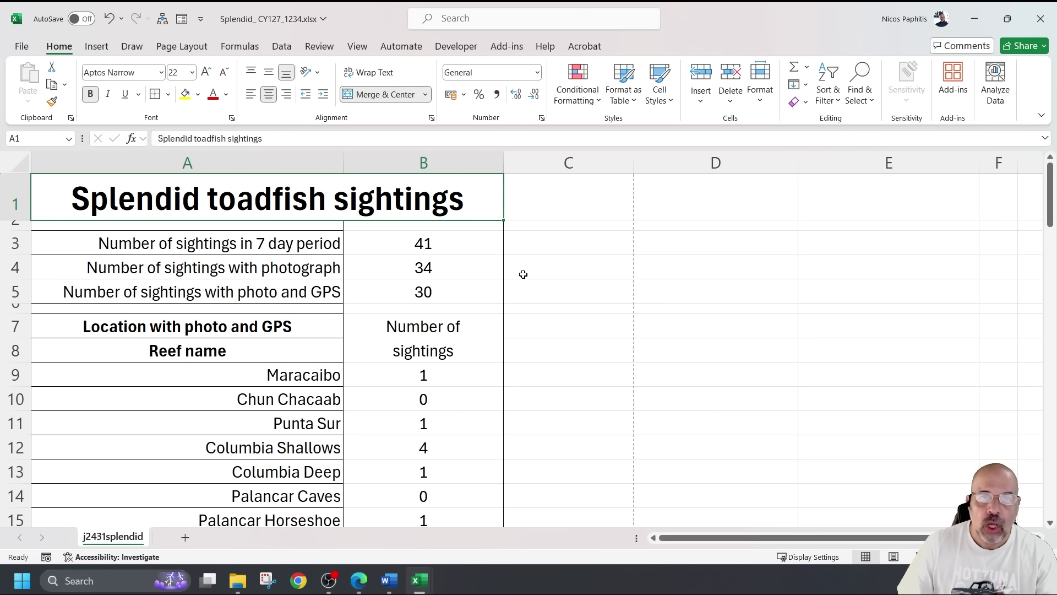
{"action": "scroll", "coordinate": [520, 273], "scroll_direction": "down", "scroll_amount": 1}
{"action": "scroll", "coordinate": [519, 274], "scroll_direction": "up", "scroll_amount": 1}
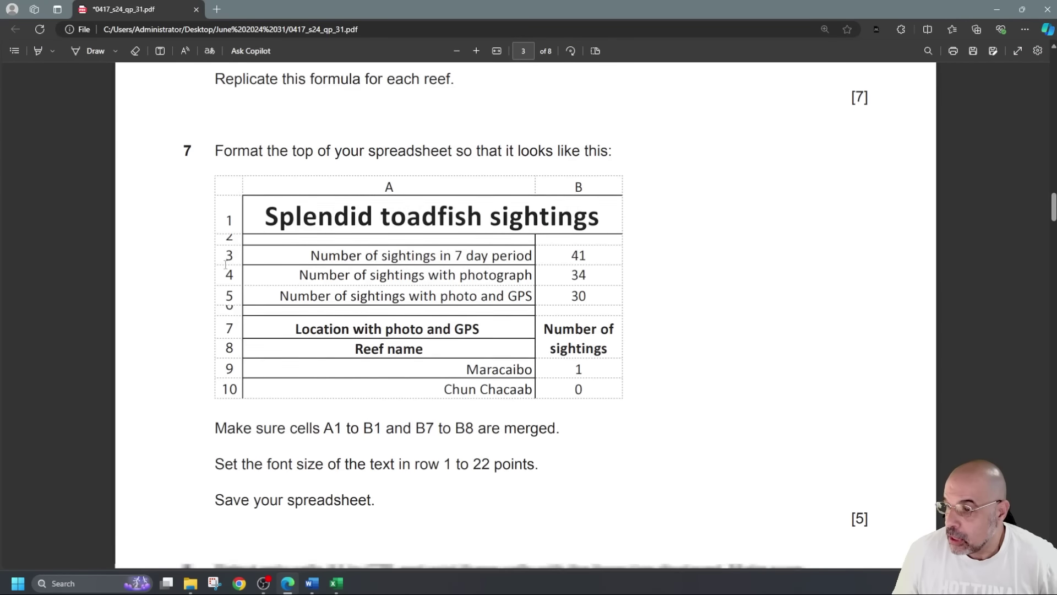
Reread the question paper, noting the 22 points font size requirement, then return to the workbook
{"action": "scroll", "coordinate": [250, 343], "scroll_direction": "down", "scroll_amount": 3}
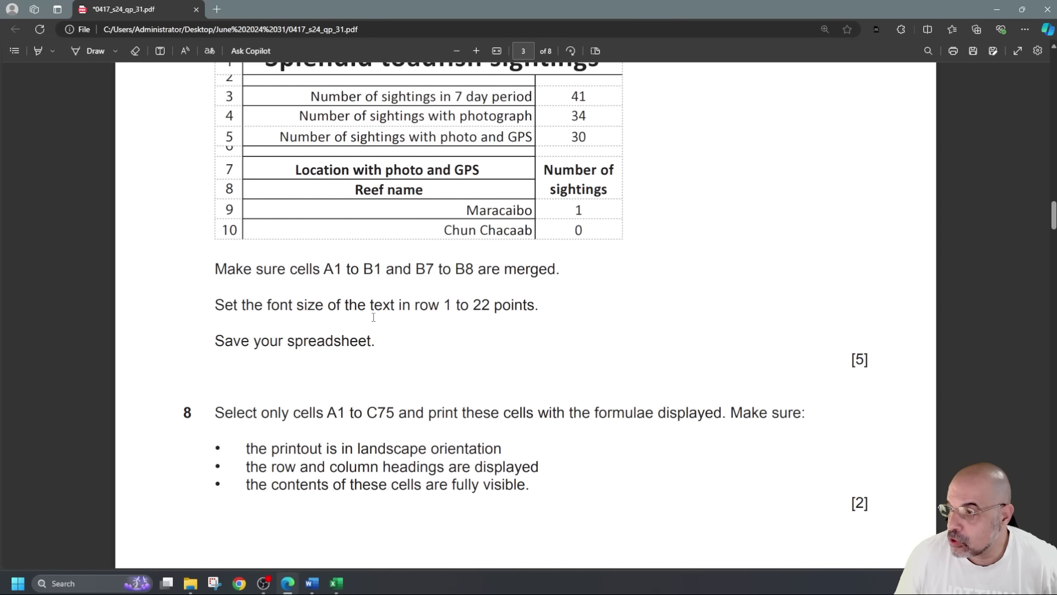
{"action": "left_click_drag", "start_coordinate": [434, 307], "coordinate": [536, 306]}
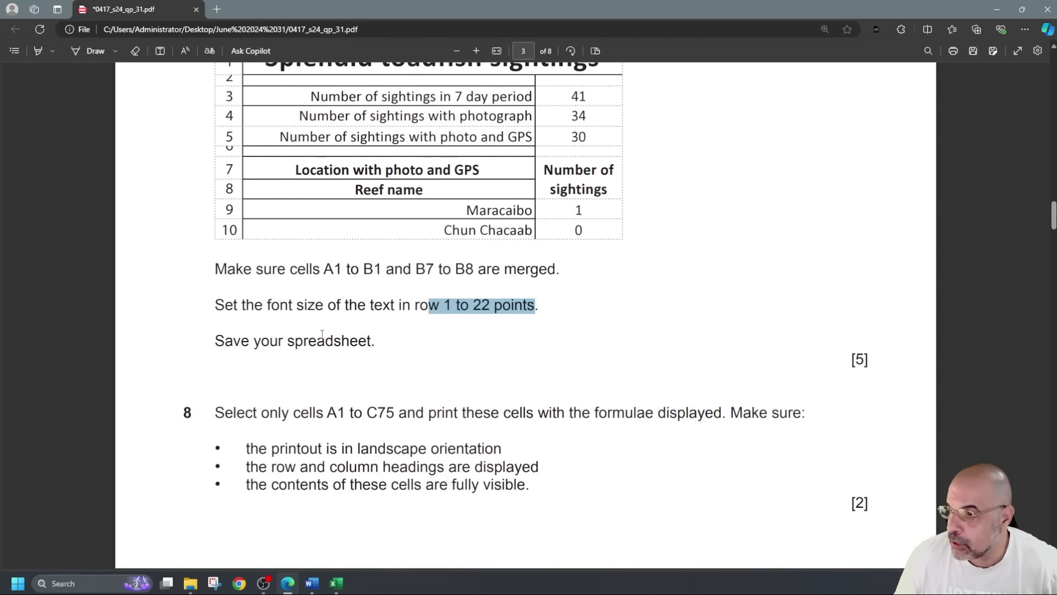
{"action": "left_click", "coordinate": [299, 353]}
{"action": "scroll", "coordinate": [280, 361], "scroll_direction": "down", "scroll_amount": 3}
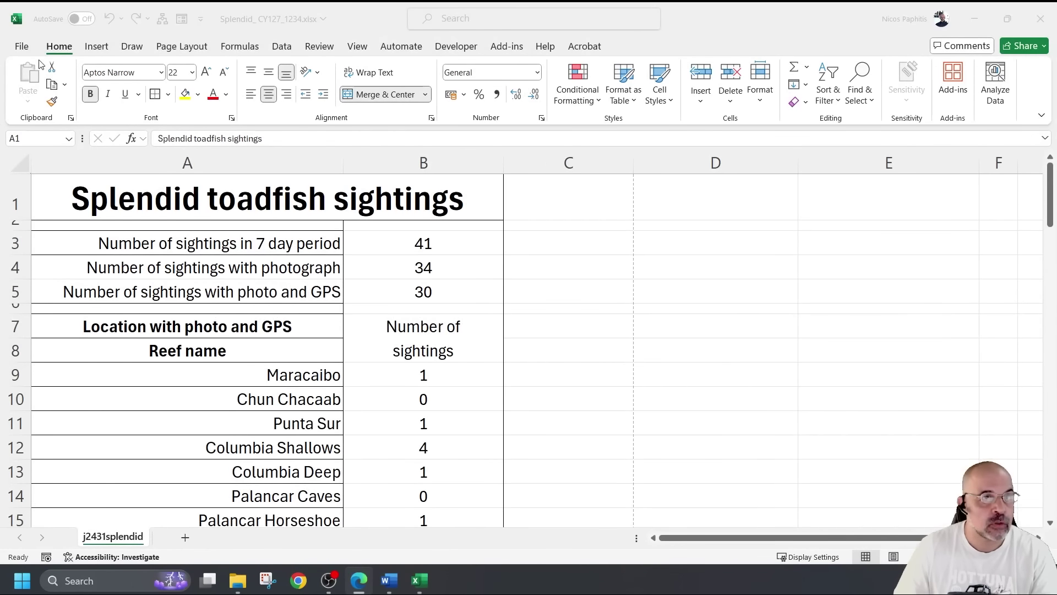
{"action": "left_click", "coordinate": [27, 54]}
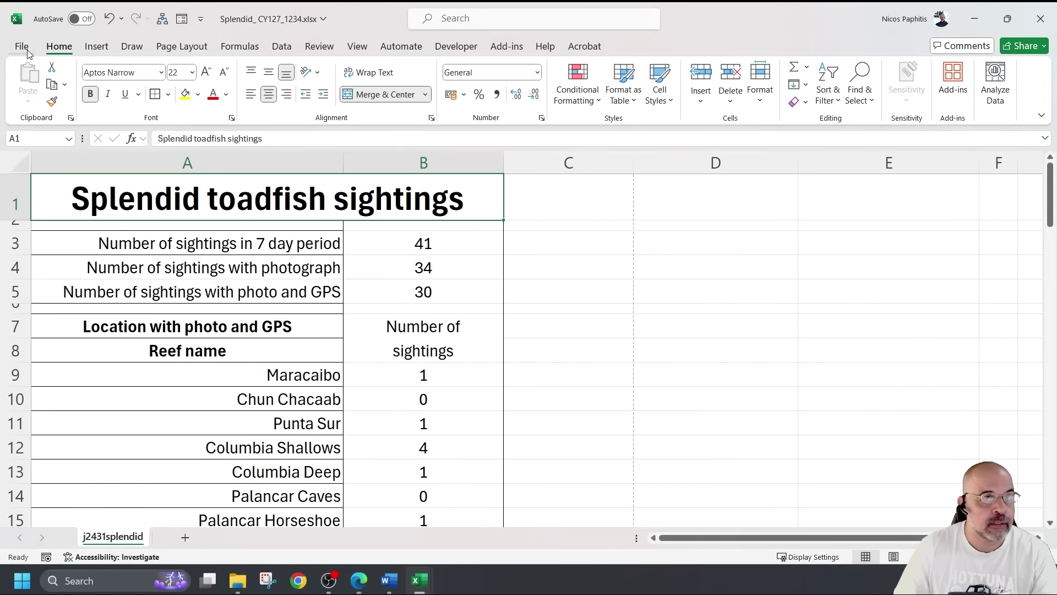
Save the Splendid_CY127_1234.xlsx workbook from the File menu
{"action": "left_click", "coordinate": [27, 53]}
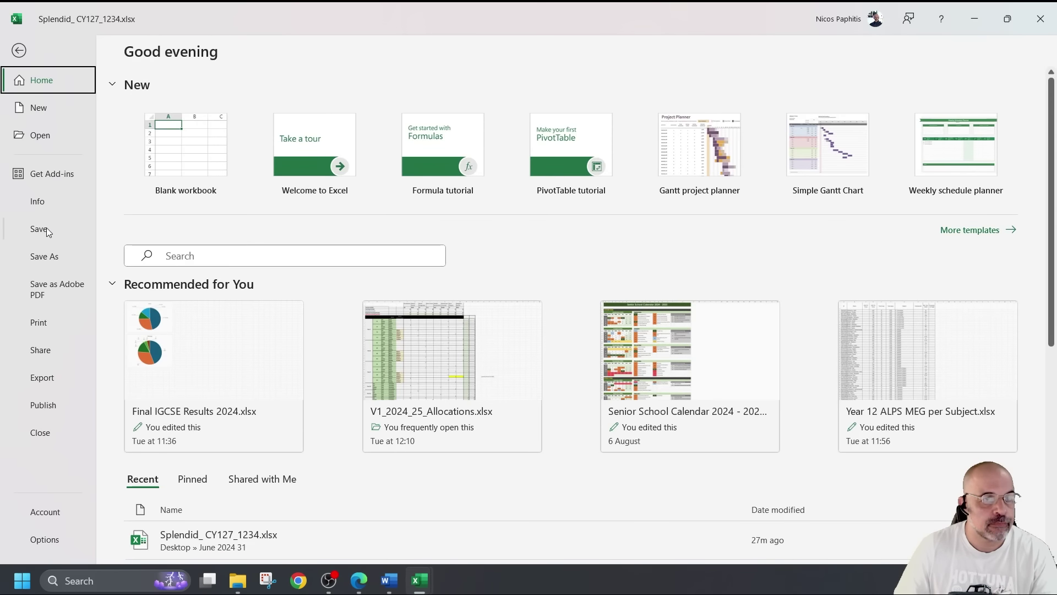
{"action": "left_click", "coordinate": [48, 228]}
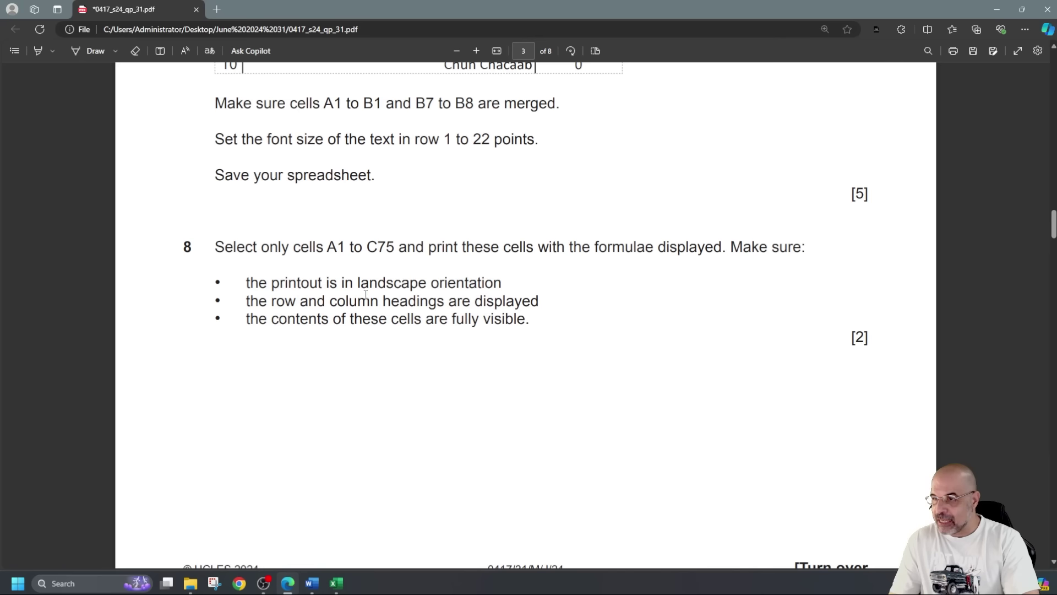
Review question 8's row-and-column-headings and fully-visible-contents requirements, then return to Excel
{"action": "left_click_drag", "start_coordinate": [259, 303], "coordinate": [539, 303]}
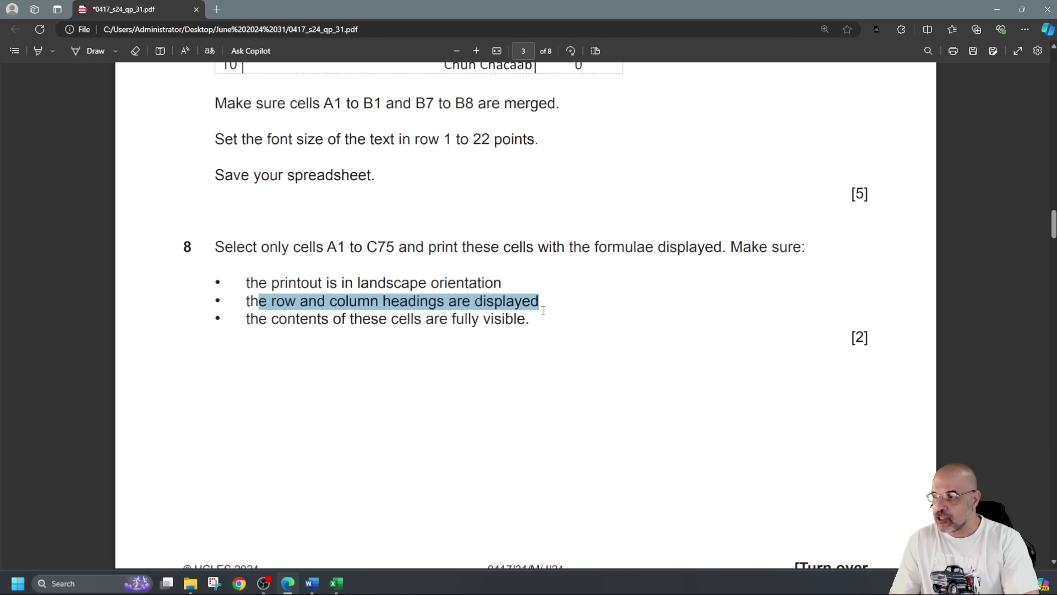
{"action": "left_click", "coordinate": [317, 324]}
{"action": "left_click_drag", "start_coordinate": [288, 321], "coordinate": [532, 323]}
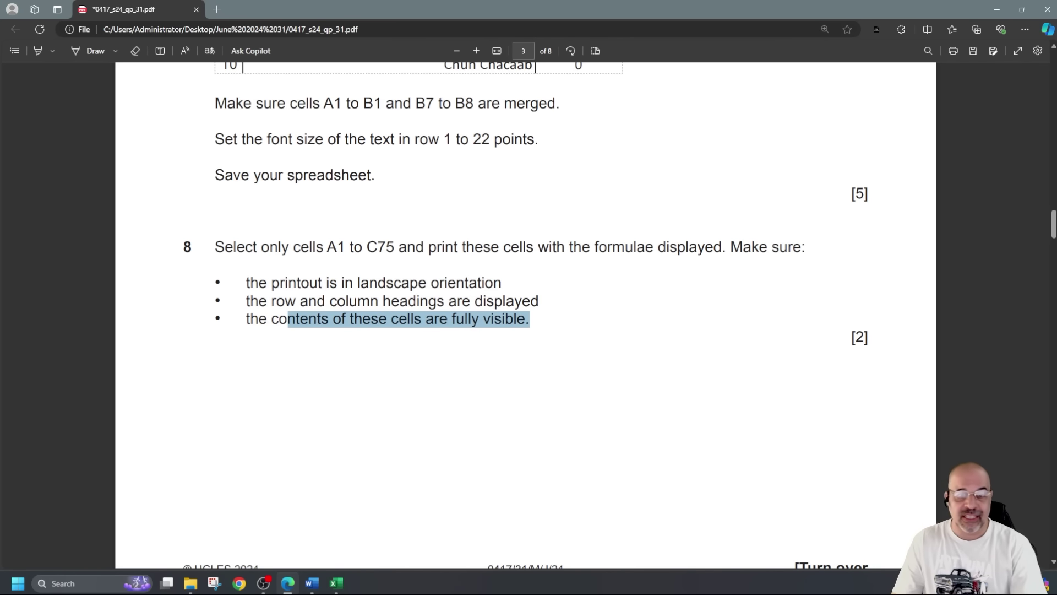
{"action": "left_click", "coordinate": [337, 584]}
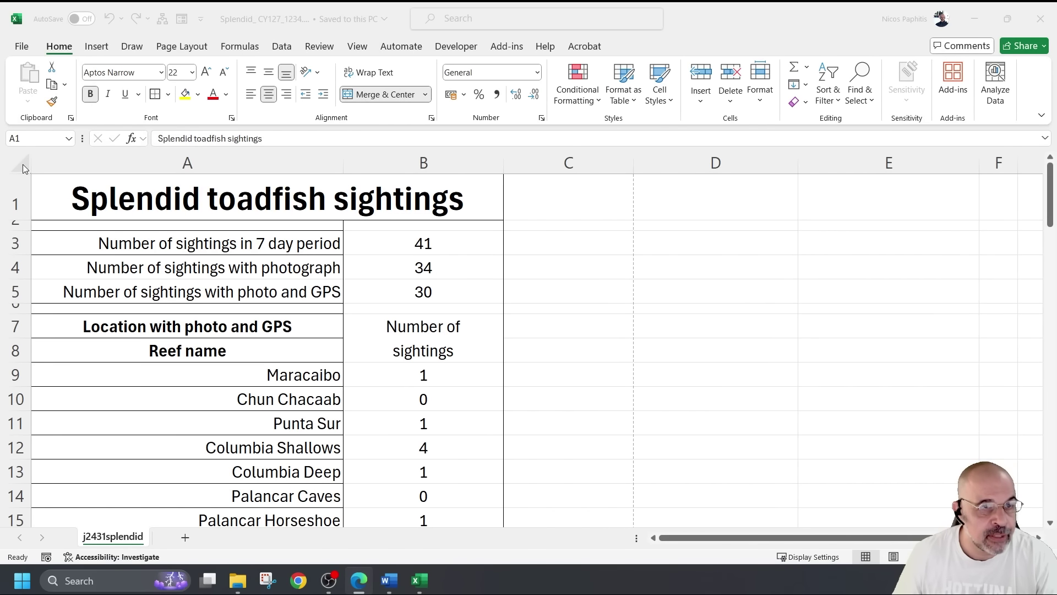
Select the whole worksheet and switch on Show Formulas
{"action": "left_click", "coordinate": [21, 166]}
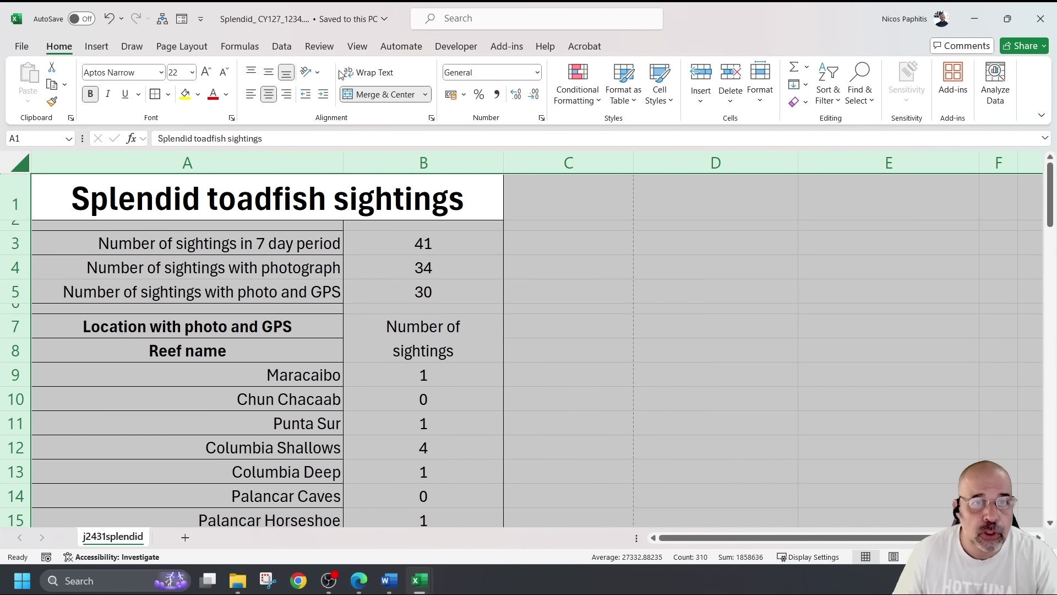
{"action": "left_click", "coordinate": [238, 48]}
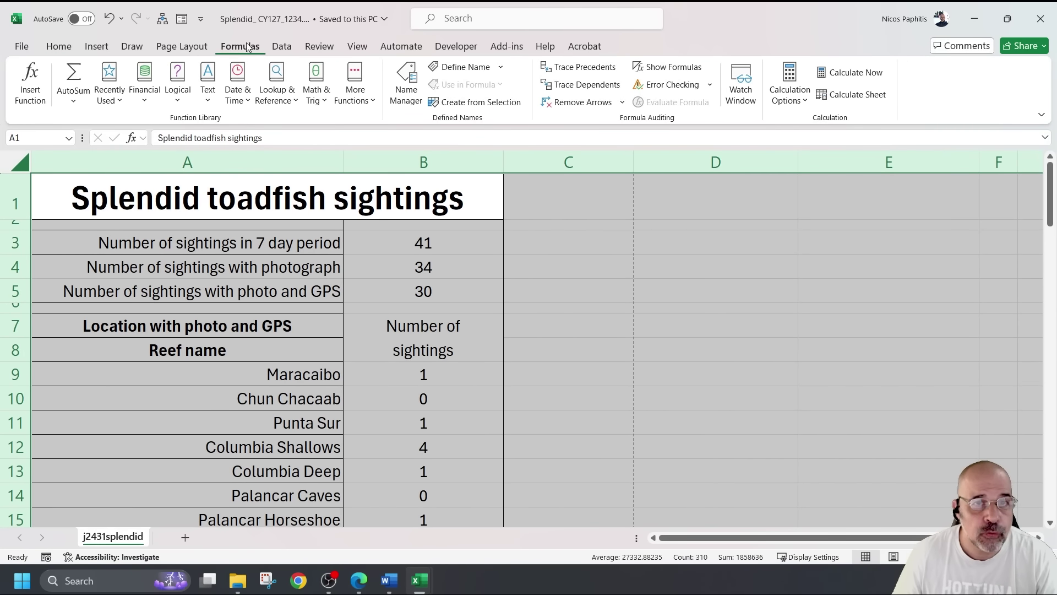
{"action": "left_click", "coordinate": [666, 68]}
{"action": "scroll", "coordinate": [660, 307], "scroll_direction": "down", "scroll_amount": 1}
{"action": "scroll", "coordinate": [661, 306], "scroll_direction": "up", "scroll_amount": 1}
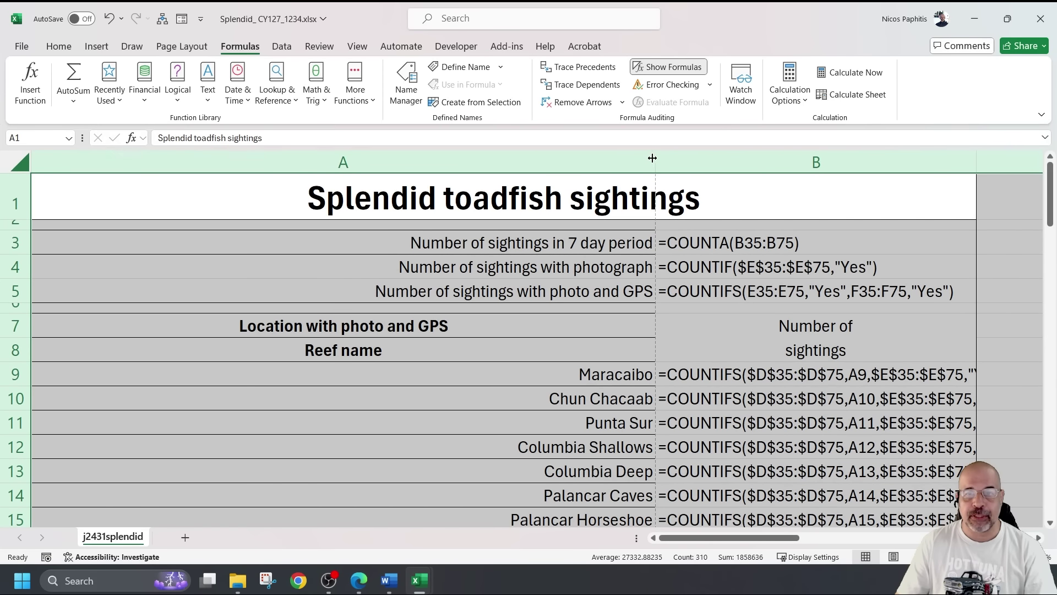
Autofit columns A and B so every COUNTIFS formula is fully readable
{"action": "double_click", "coordinate": [652, 158]}
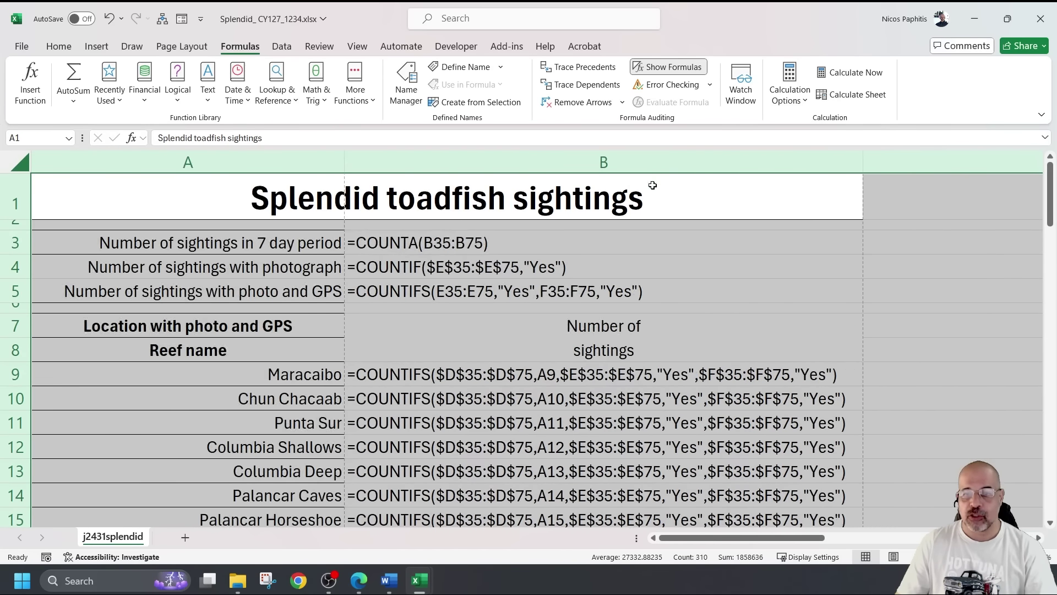
{"action": "scroll", "coordinate": [699, 251], "scroll_direction": "down", "scroll_amount": 2}
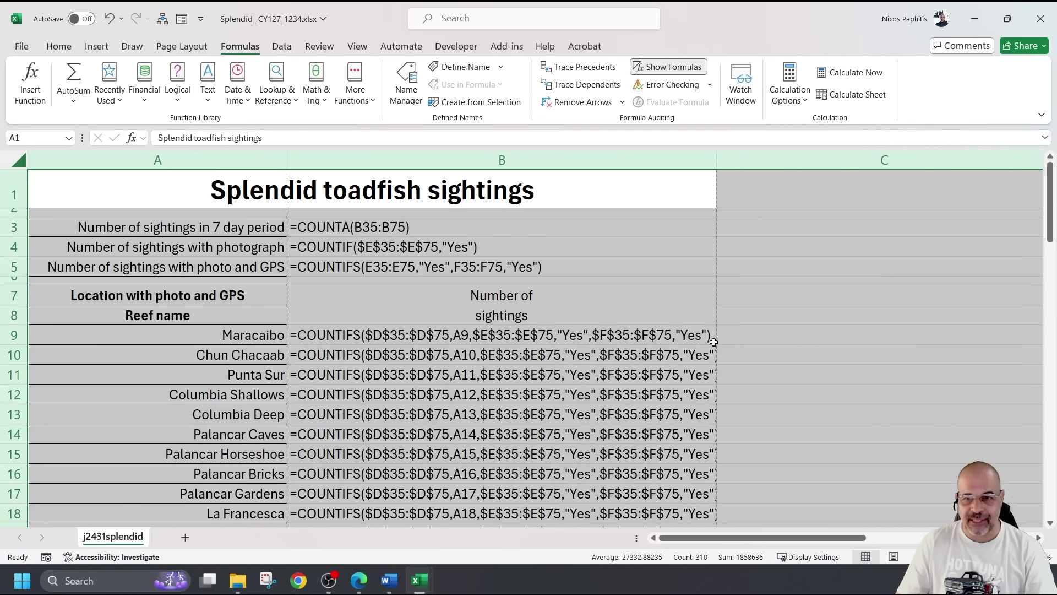
{"action": "double_click", "coordinate": [717, 158]}
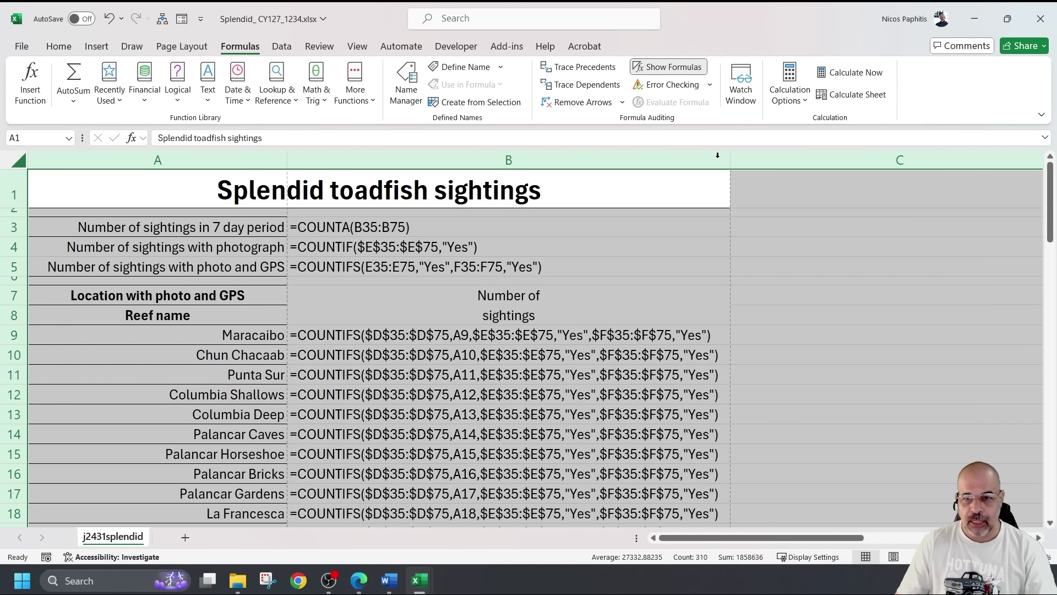
Check the VLOOKUP formulas in column C, then select the range A1:C75
{"action": "scroll", "coordinate": [726, 195], "scroll_direction": "down", "scroll_amount": 6}
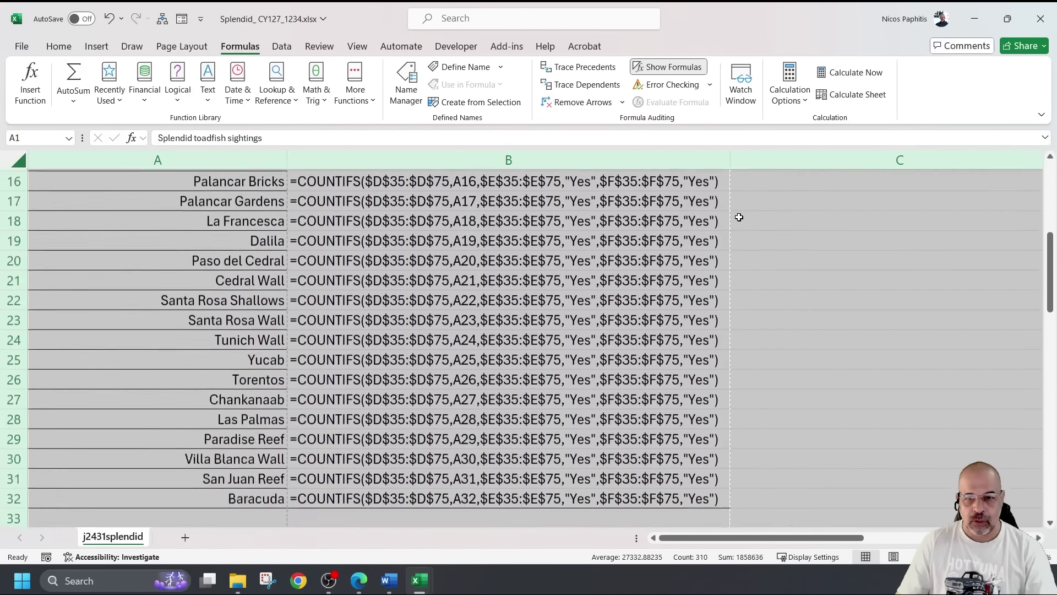
{"action": "scroll", "coordinate": [738, 217], "scroll_direction": "down", "scroll_amount": 2}
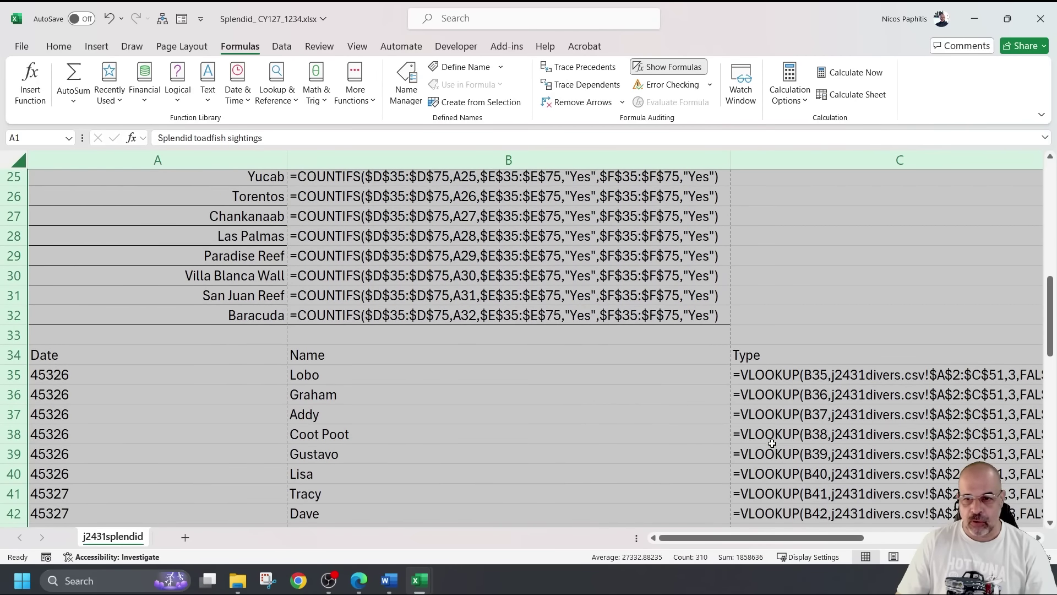
{"action": "left_click_drag", "start_coordinate": [793, 539], "coordinate": [881, 535]}
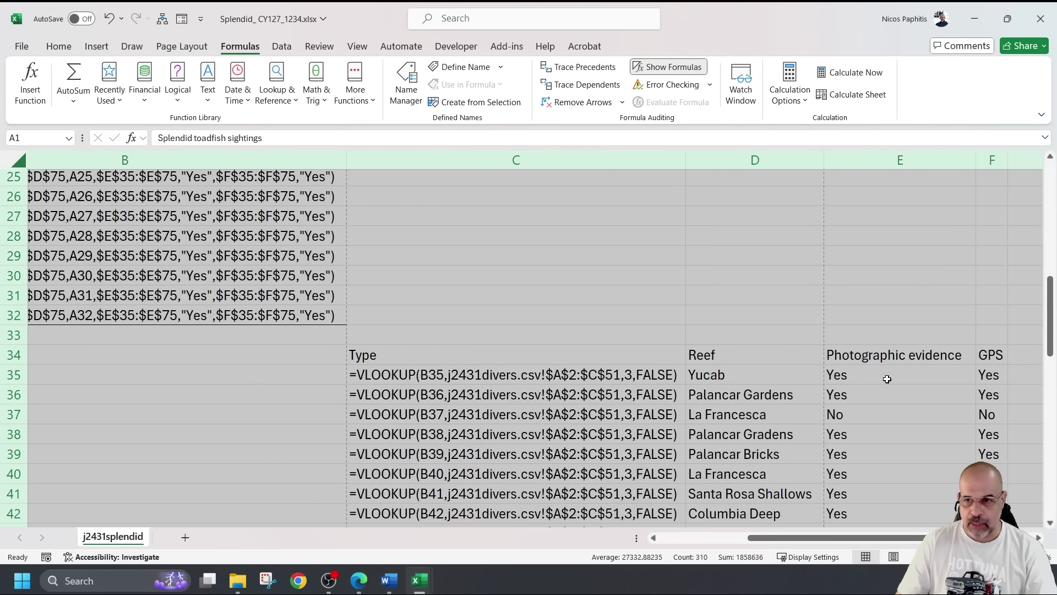
{"action": "scroll", "coordinate": [901, 478], "scroll_direction": "down", "scroll_amount": 15}
{"action": "scroll", "coordinate": [844, 360], "scroll_direction": "up", "scroll_amount": 18}
{"action": "scroll", "coordinate": [801, 326], "scroll_direction": "down", "scroll_amount": 4, "text": "ctrl"}
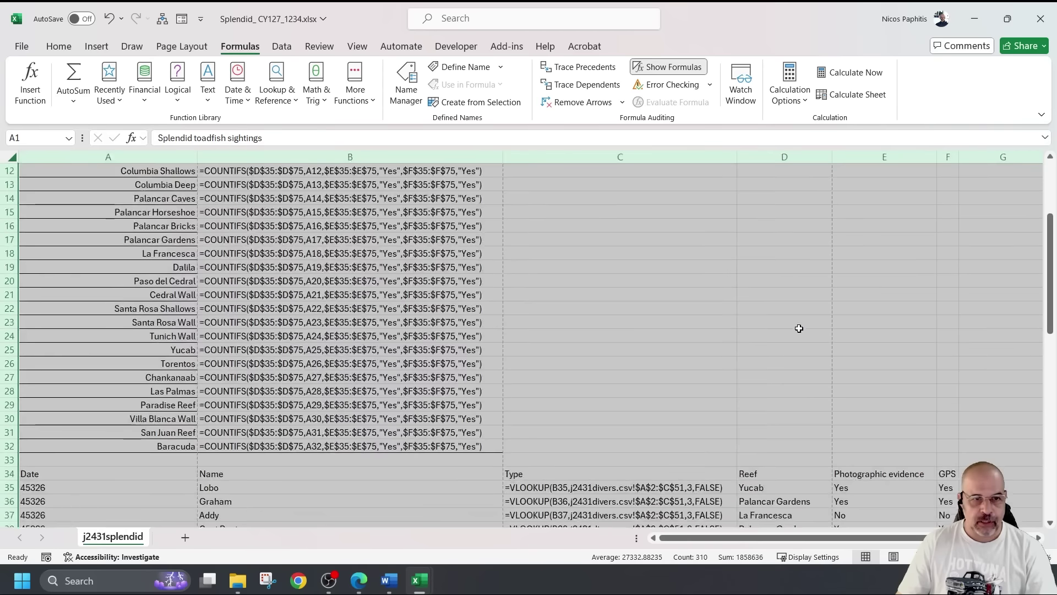
{"action": "scroll", "coordinate": [799, 328], "scroll_direction": "down", "scroll_amount": 2, "text": "ctrl"}
{"action": "scroll", "coordinate": [491, 311], "scroll_direction": "up", "scroll_amount": 4}
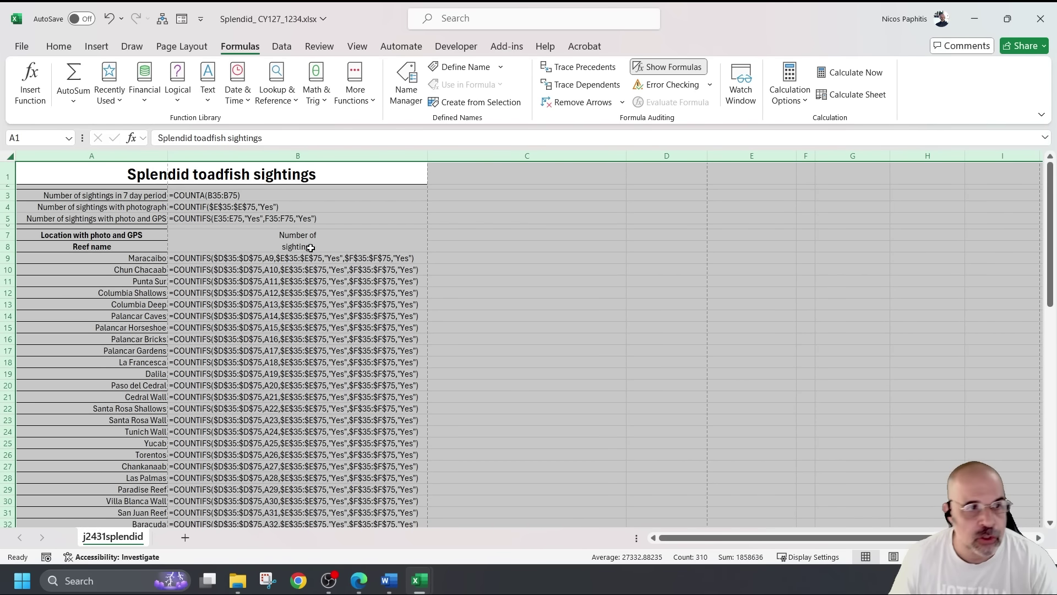
{"action": "left_click", "coordinate": [47, 171]}
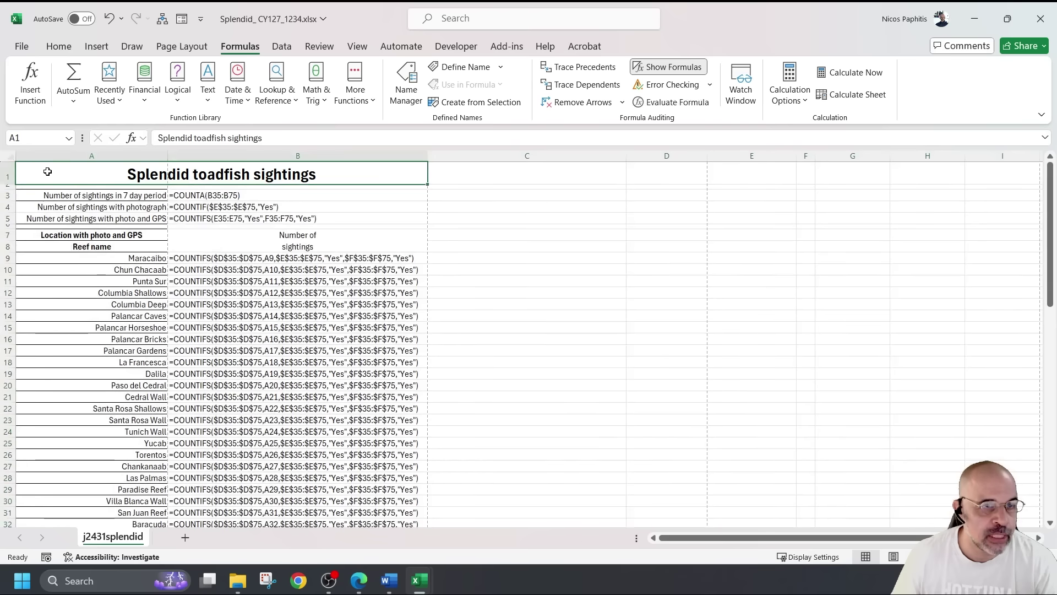
{"action": "scroll", "coordinate": [573, 201], "scroll_direction": "down", "scroll_amount": 16}
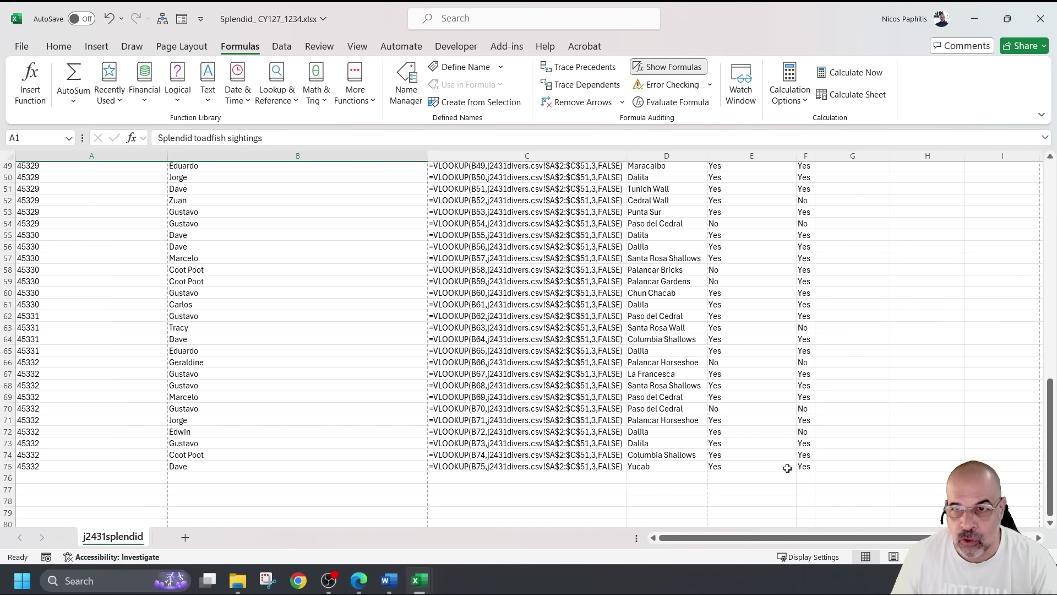
{"action": "left_click", "coordinate": [599, 467], "text": "shift"}
{"action": "scroll", "coordinate": [599, 467], "scroll_direction": "up", "scroll_amount": 15}
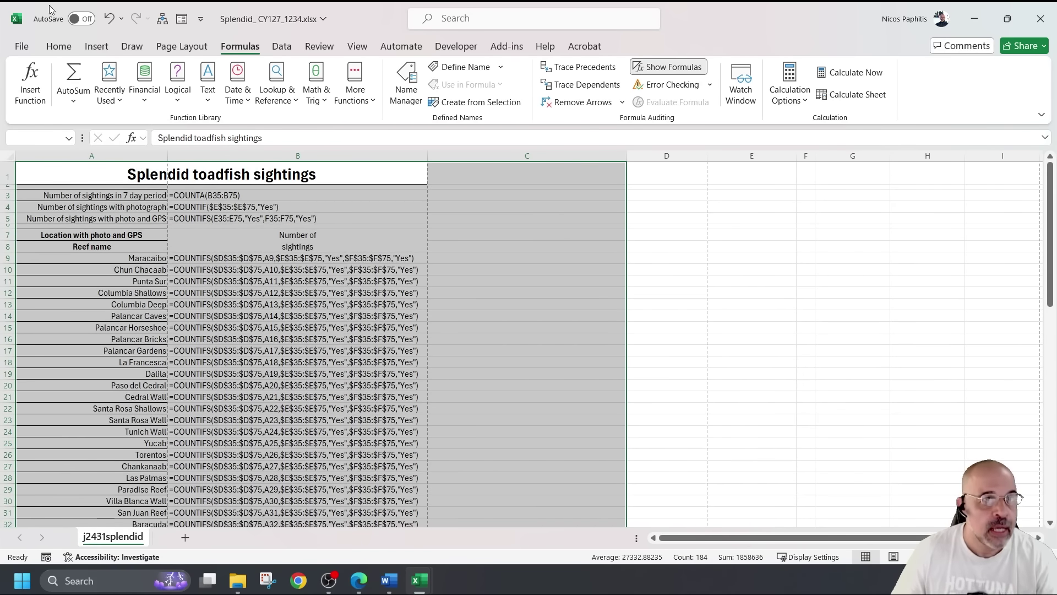
Switch the formula printout to landscape, cutting it to 6 pages, and bring up Page Setup
{"action": "left_click", "coordinate": [22, 46]}
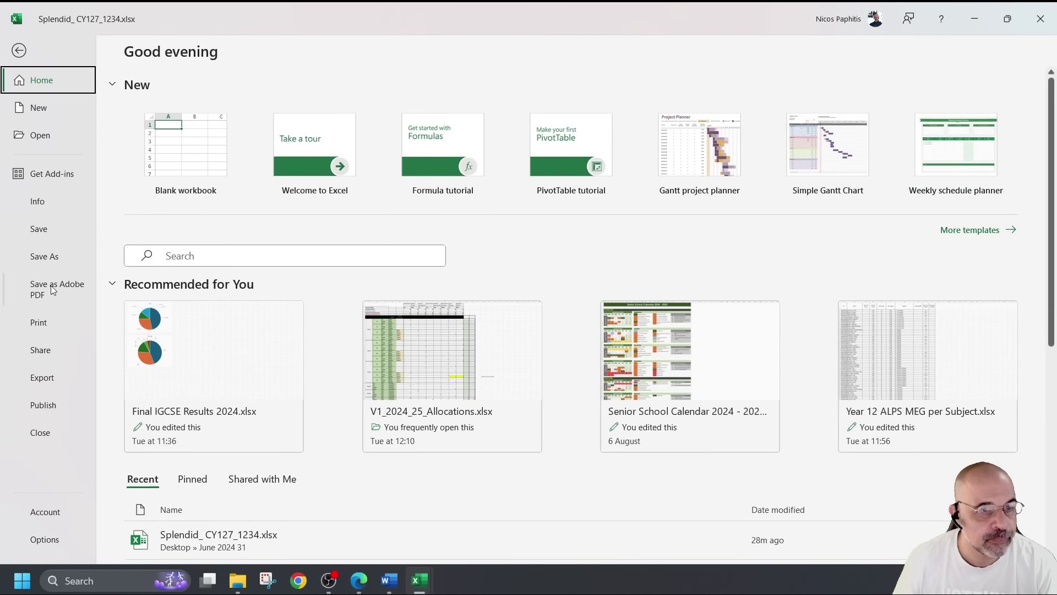
{"action": "left_click", "coordinate": [46, 323]}
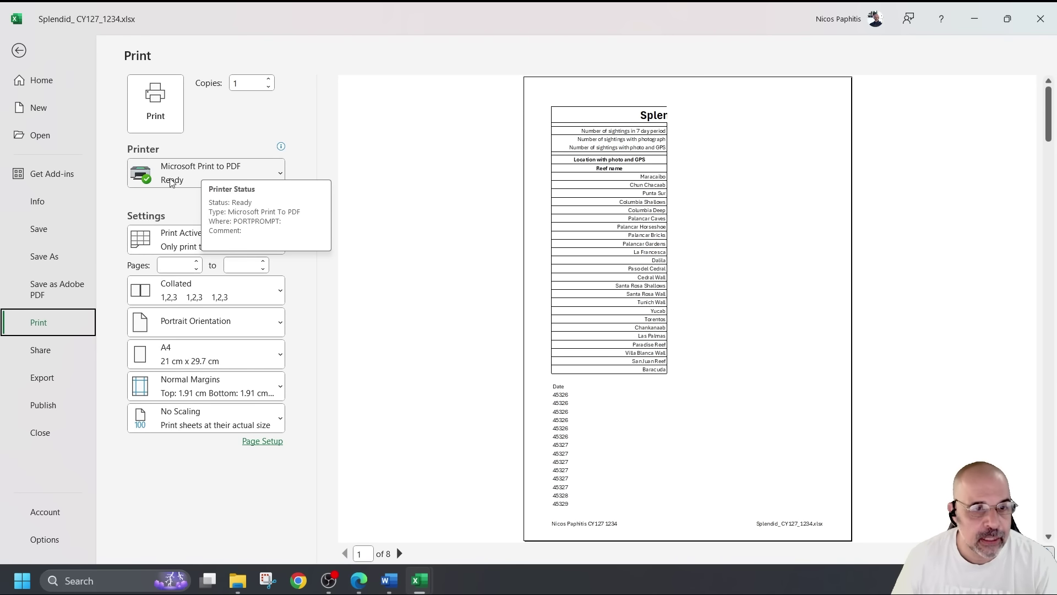
{"action": "left_click", "coordinate": [259, 324]}
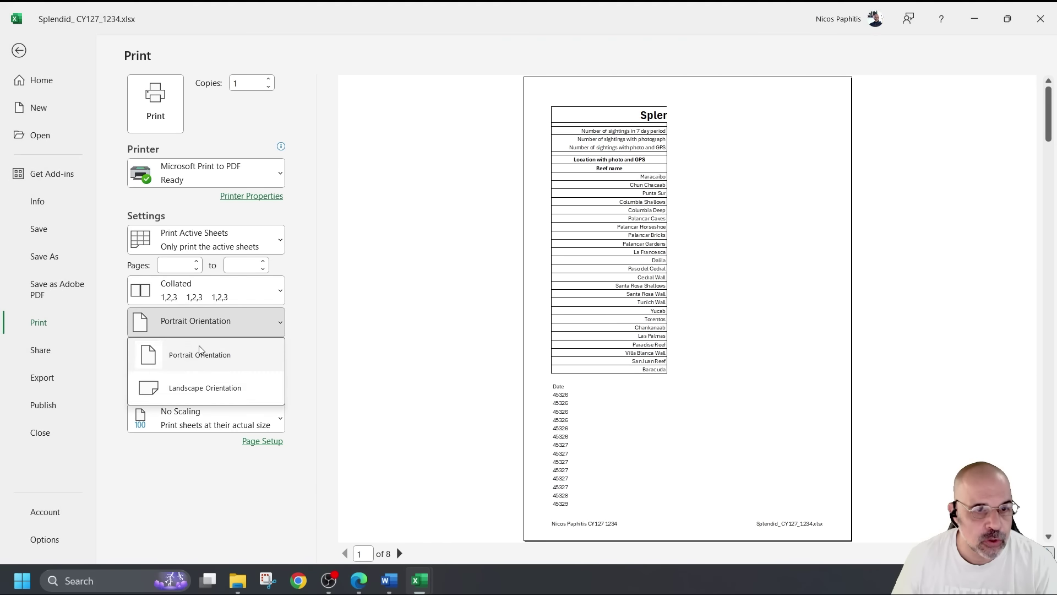
{"action": "left_click", "coordinate": [208, 389]}
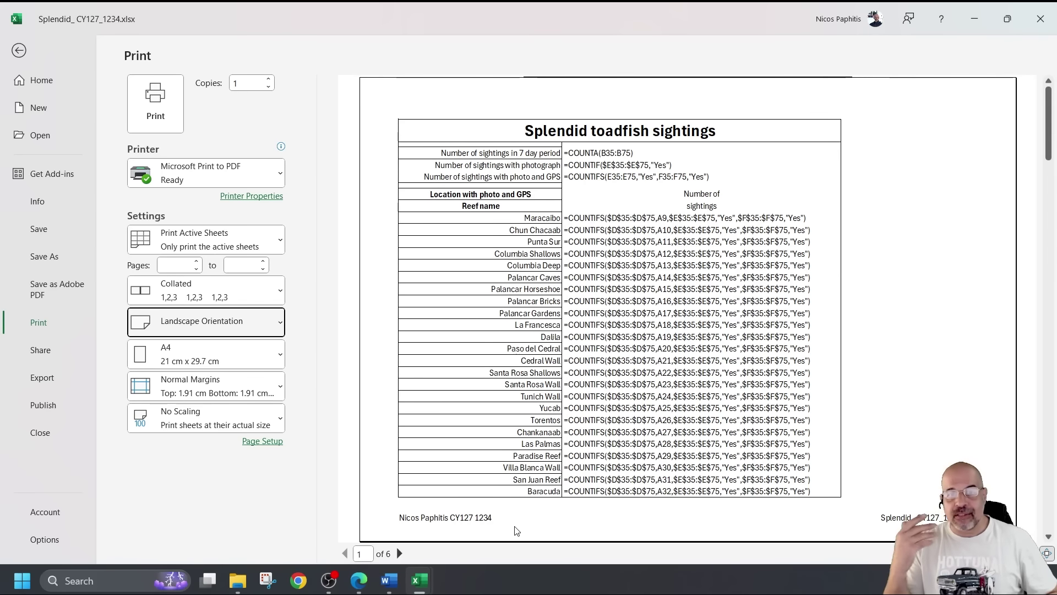
{"action": "left_click", "coordinate": [264, 441]}
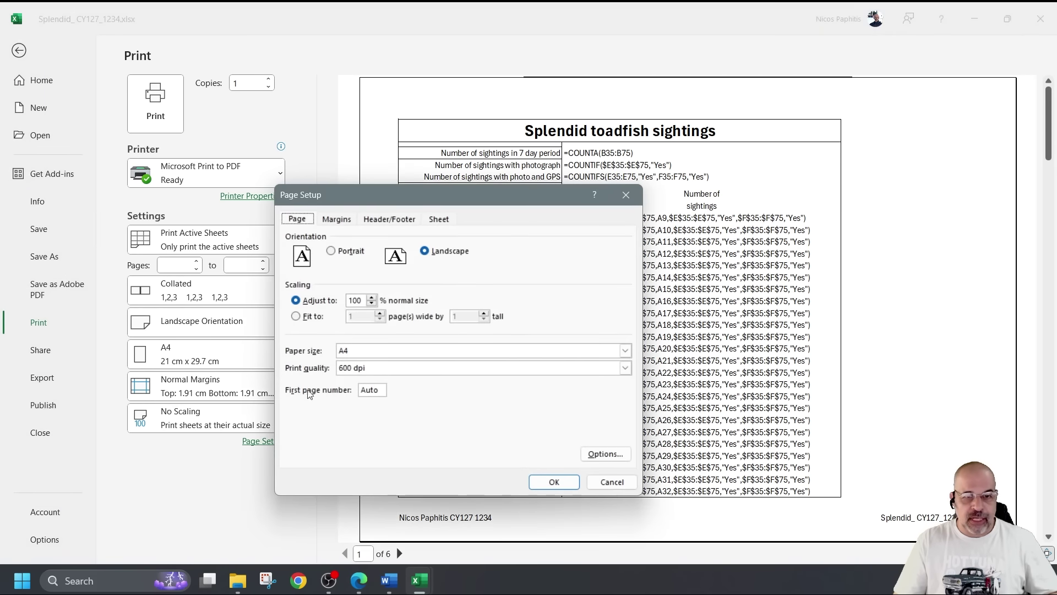
Turn on printing of row and column headings in Page Setup's Sheet settings
{"action": "left_click", "coordinate": [440, 219]}
{"action": "left_click", "coordinate": [322, 357]}
{"action": "left_click", "coordinate": [545, 484]}
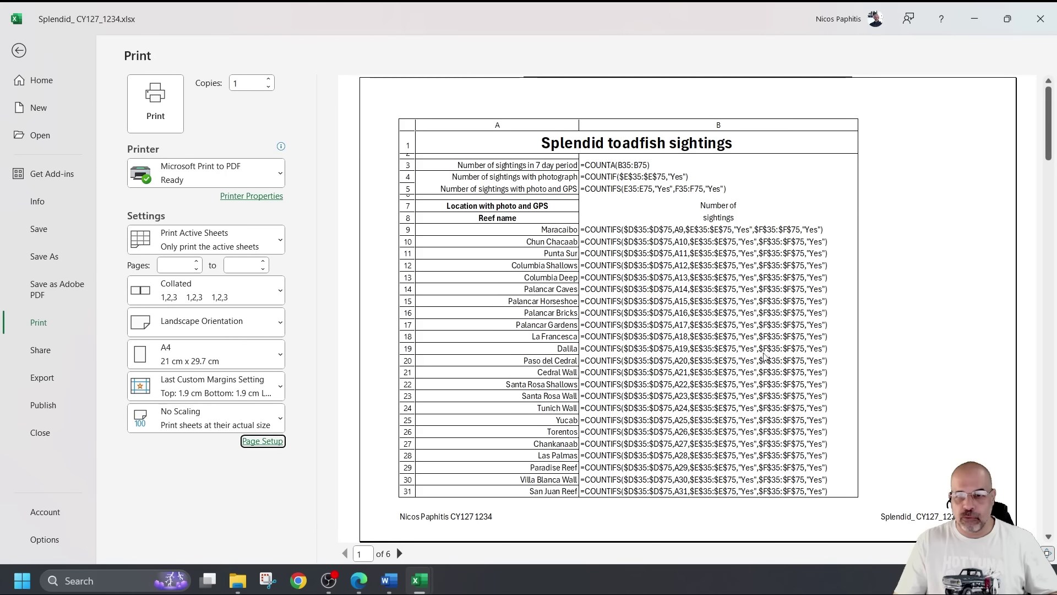
Page through all six landscape preview pages and back to the first
{"action": "left_click", "coordinate": [400, 554]}
{"action": "left_click", "coordinate": [400, 554]}
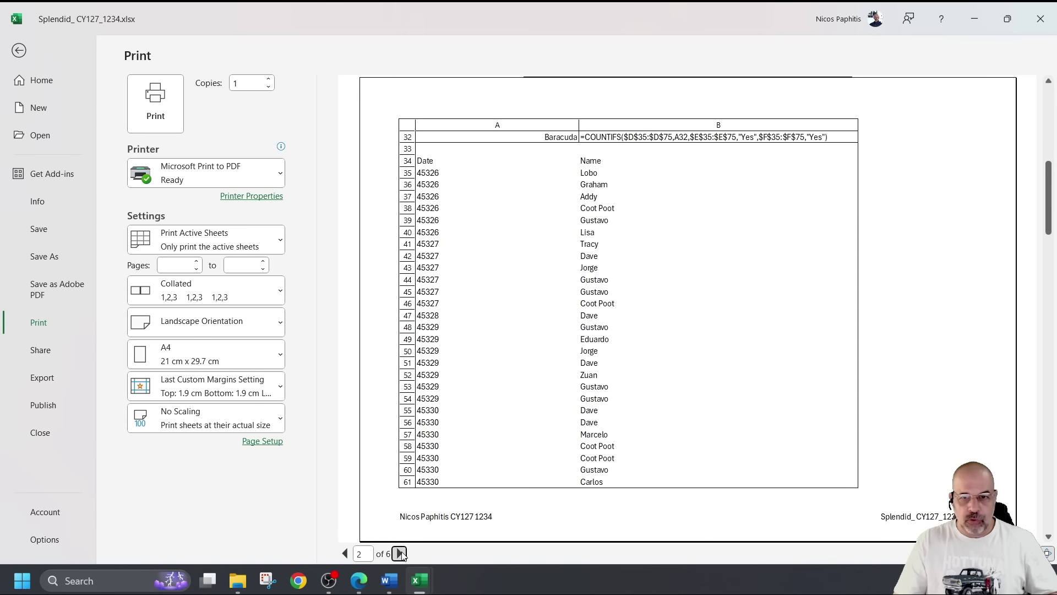
{"action": "left_click", "coordinate": [400, 554]}
{"action": "left_click", "coordinate": [399, 553]}
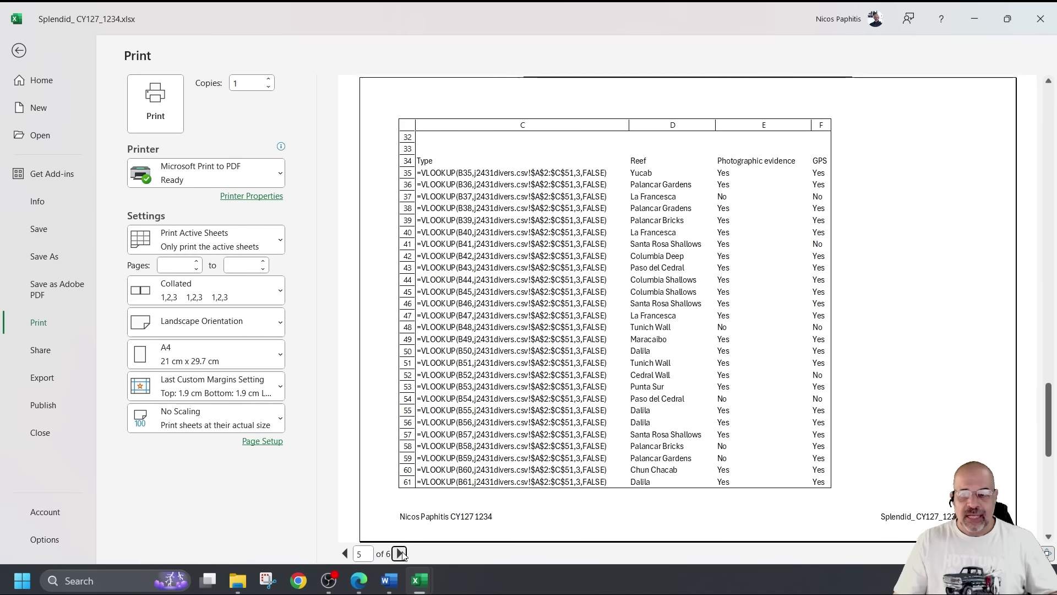
{"action": "left_click", "coordinate": [400, 554]}
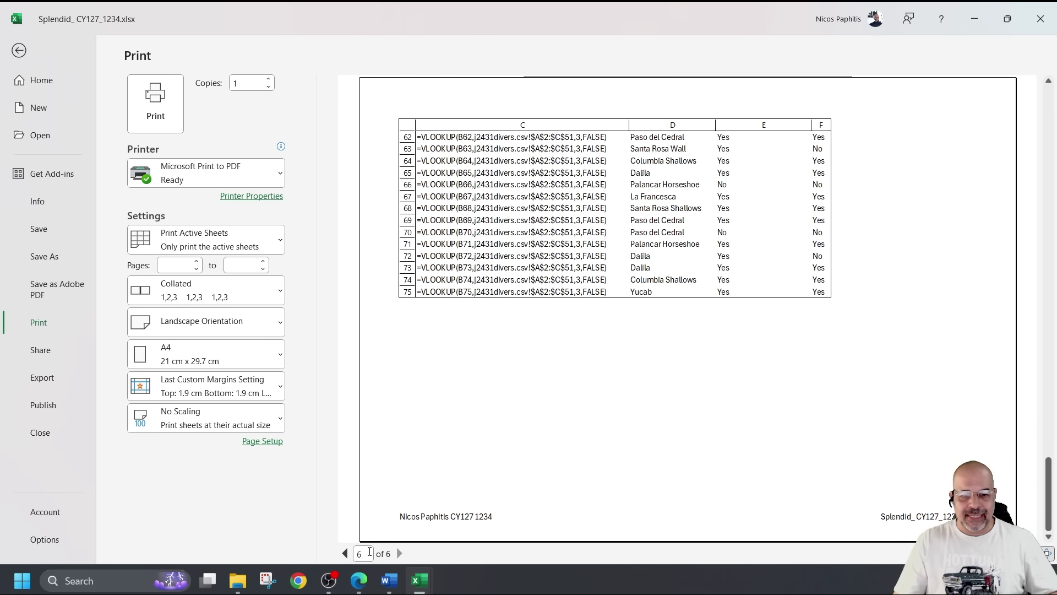
{"action": "left_click", "coordinate": [346, 553]}
{"action": "left_click", "coordinate": [346, 553]}
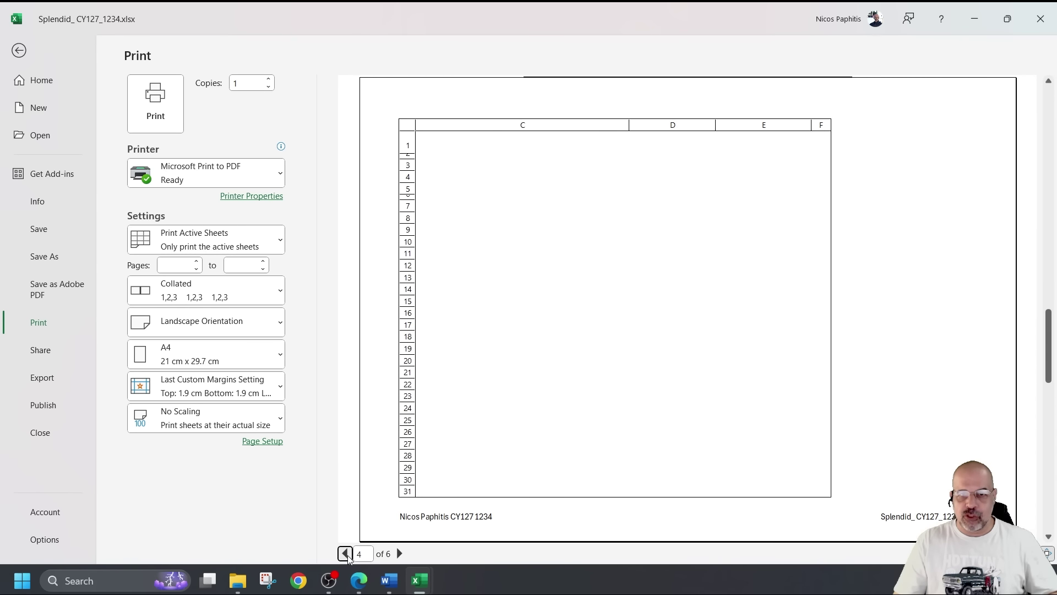
{"action": "left_click", "coordinate": [345, 553]}
{"action": "left_click", "coordinate": [345, 553]}
{"action": "left_click", "coordinate": [346, 553]}
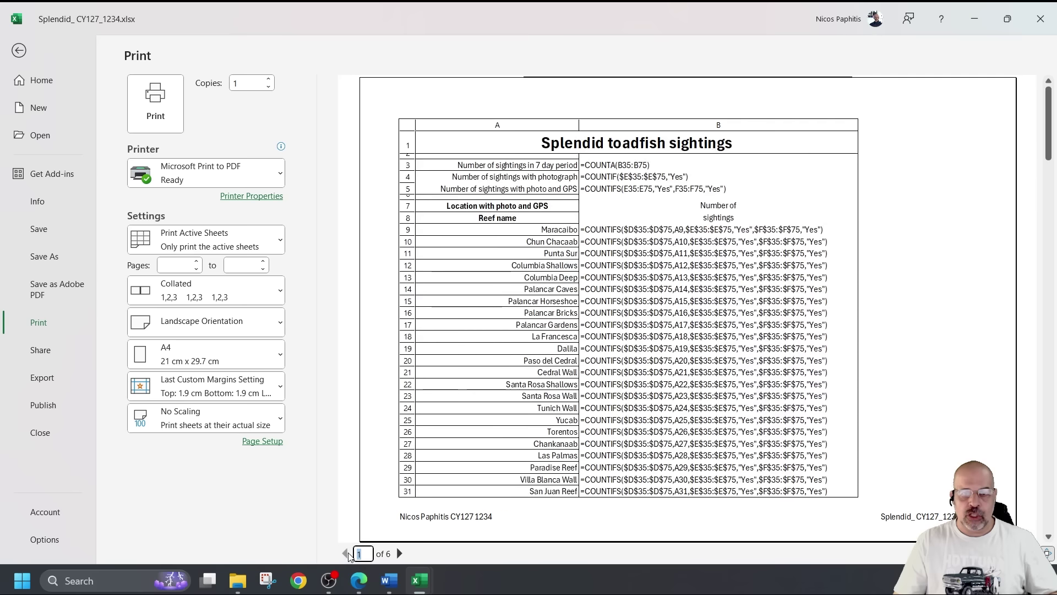
Narrow the page margins to 0.8 left and 0.9 top and bottom
{"action": "left_click", "coordinate": [262, 441]}
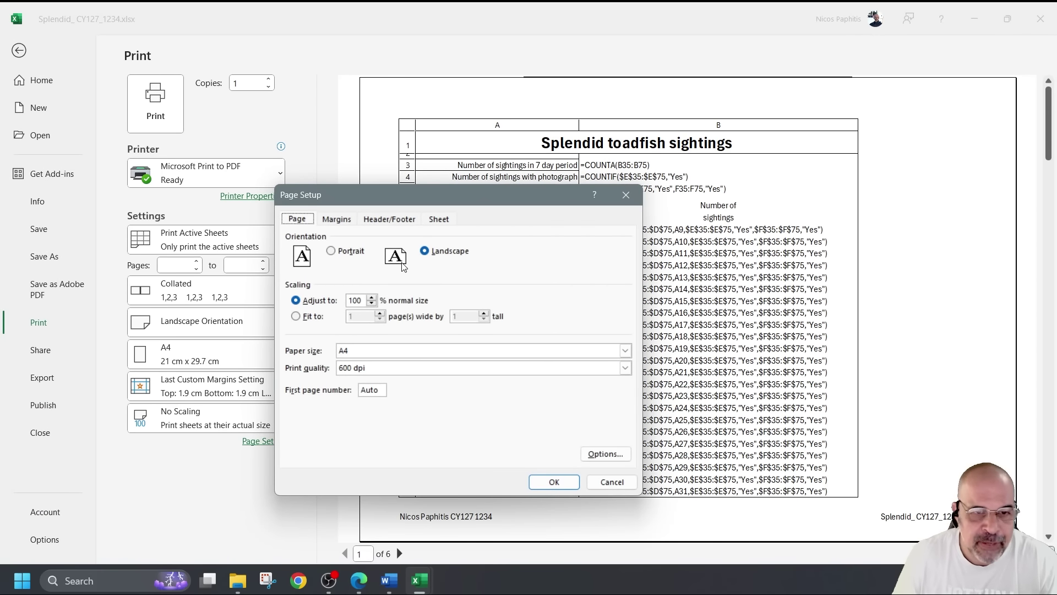
{"action": "left_click", "coordinate": [337, 220]}
{"action": "left_click", "coordinate": [399, 319]}
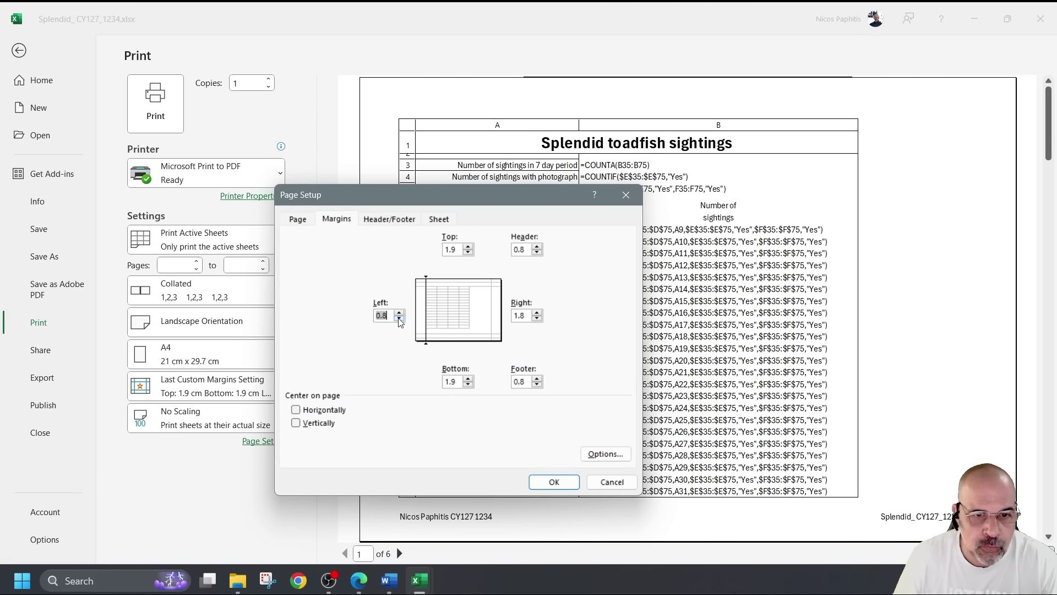
{"action": "left_click", "coordinate": [537, 319]}
{"action": "left_click", "coordinate": [469, 253]}
{"action": "left_click", "coordinate": [468, 384]}
{"action": "left_click", "coordinate": [468, 385]}
{"action": "left_click", "coordinate": [554, 481]}
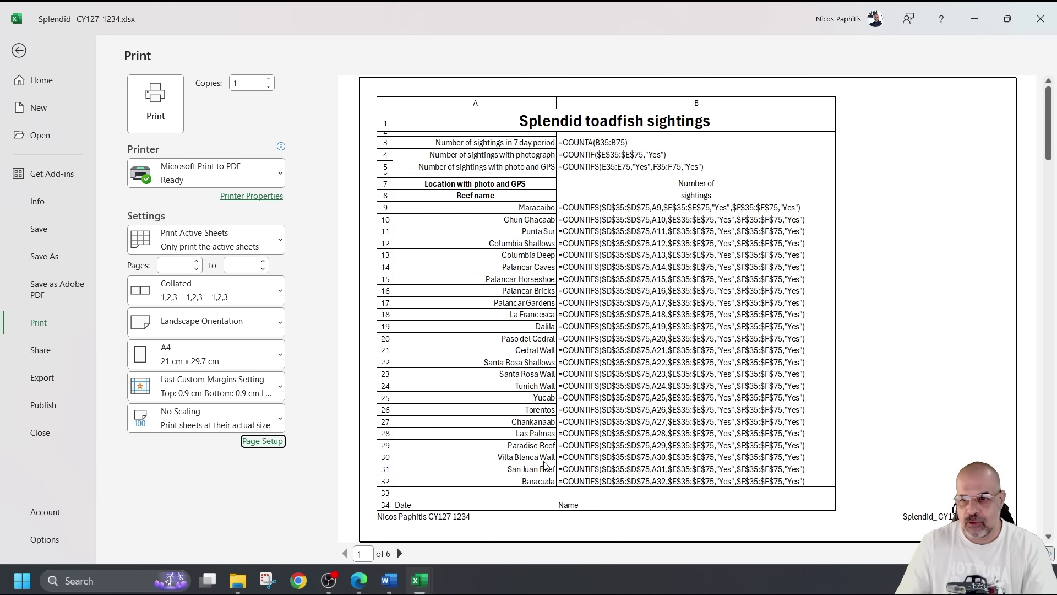
Apply 90% custom scaling so the formula printout fits on 4 pages
{"action": "left_click", "coordinate": [226, 420]}
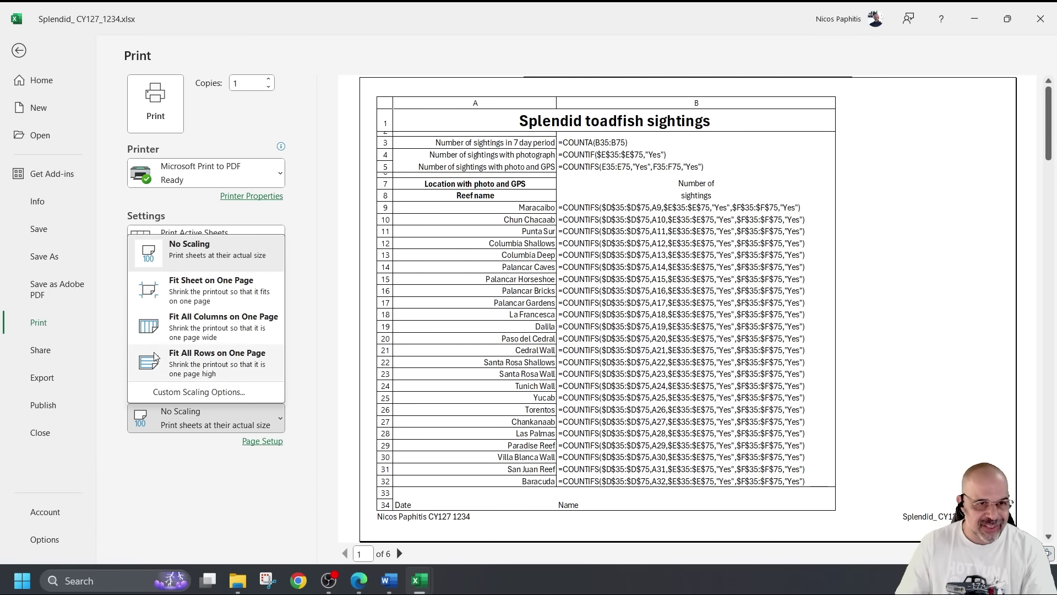
{"action": "left_click", "coordinate": [223, 393]}
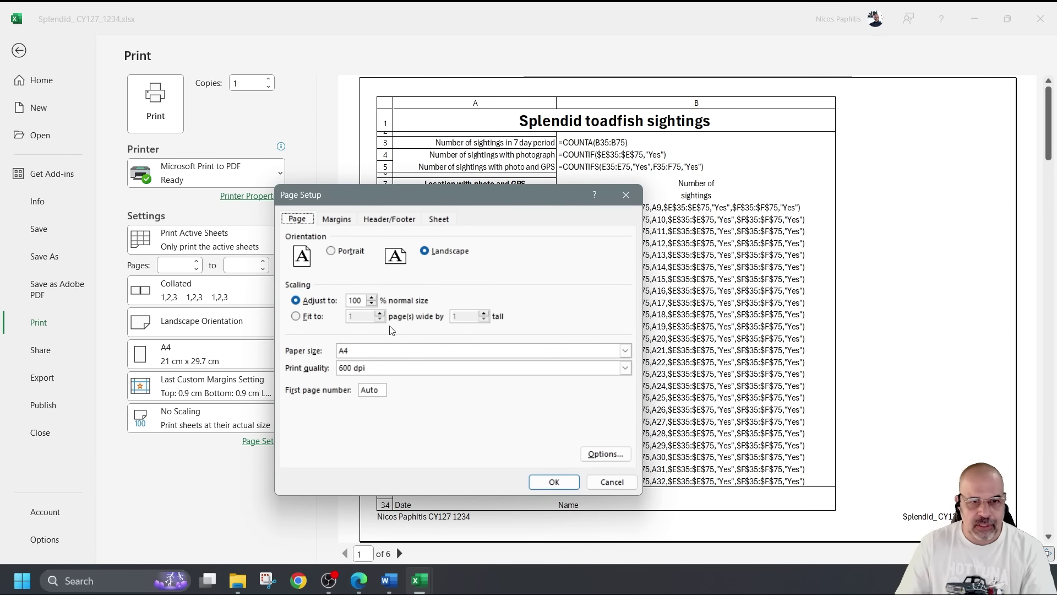
{"action": "left_click", "coordinate": [372, 304]}
{"action": "left_click", "coordinate": [372, 303]}
{"action": "left_click", "coordinate": [554, 482]}
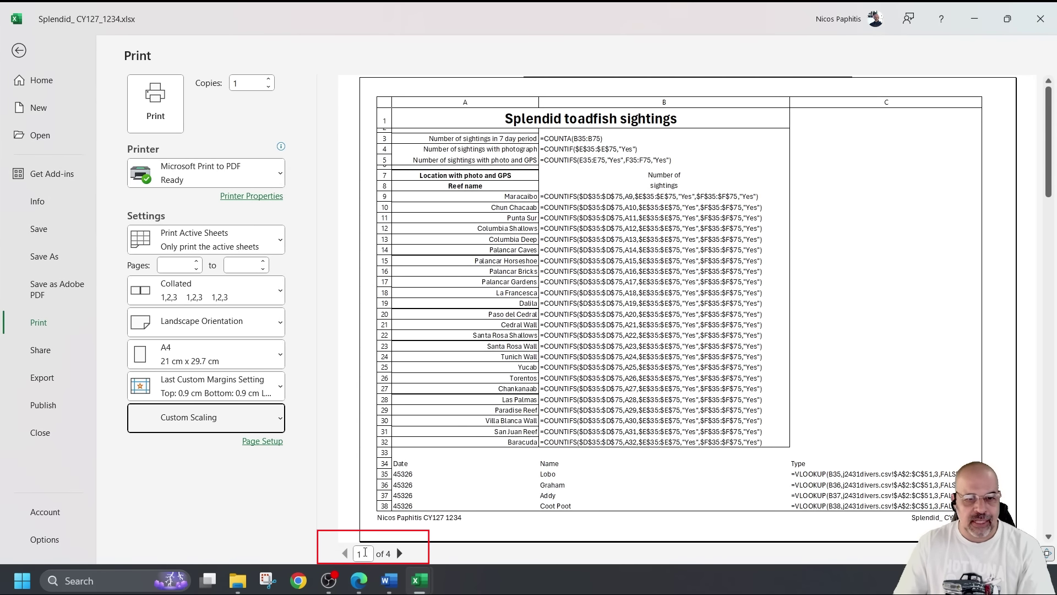
Check all four landscape preview pages, then exit Backstage back to the formula-view worksheet
{"action": "scroll", "coordinate": [525, 405], "scroll_direction": "down", "scroll_amount": 1}
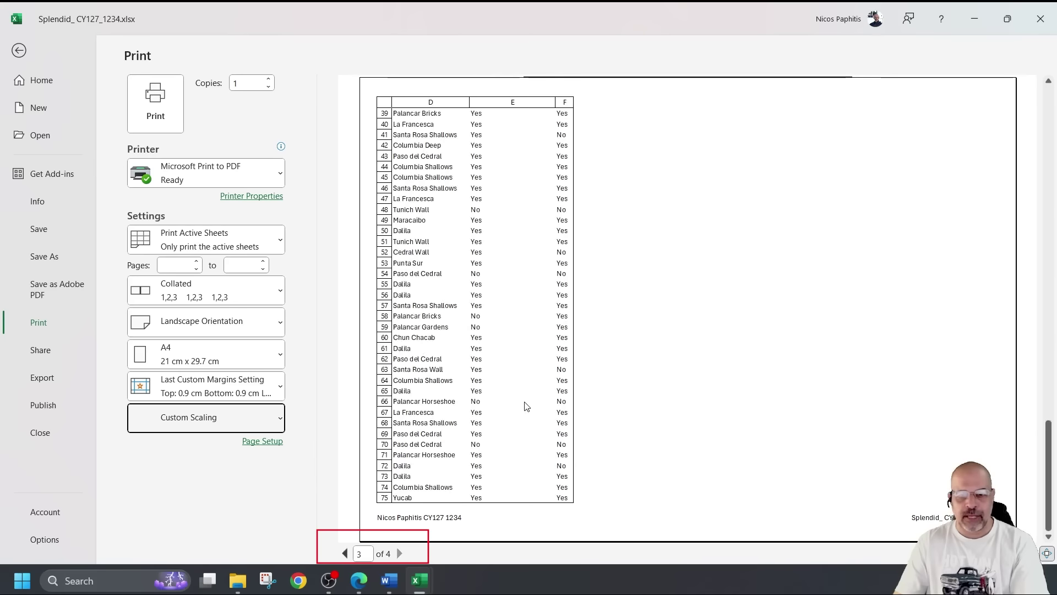
{"action": "scroll", "coordinate": [526, 405], "scroll_direction": "up", "scroll_amount": 1}
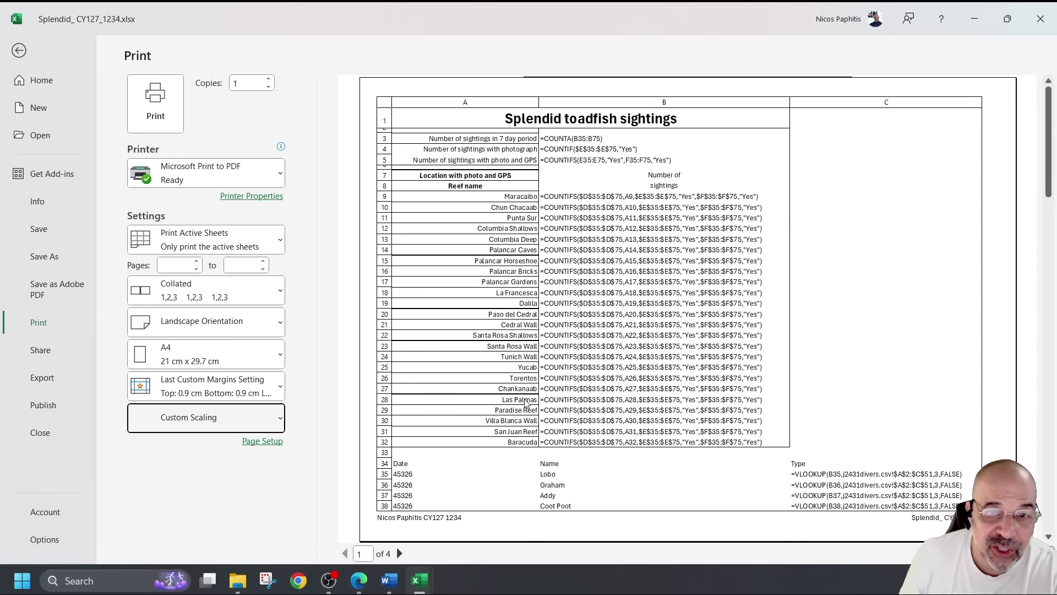
{"action": "scroll", "coordinate": [628, 245], "scroll_direction": "down", "scroll_amount": 1}
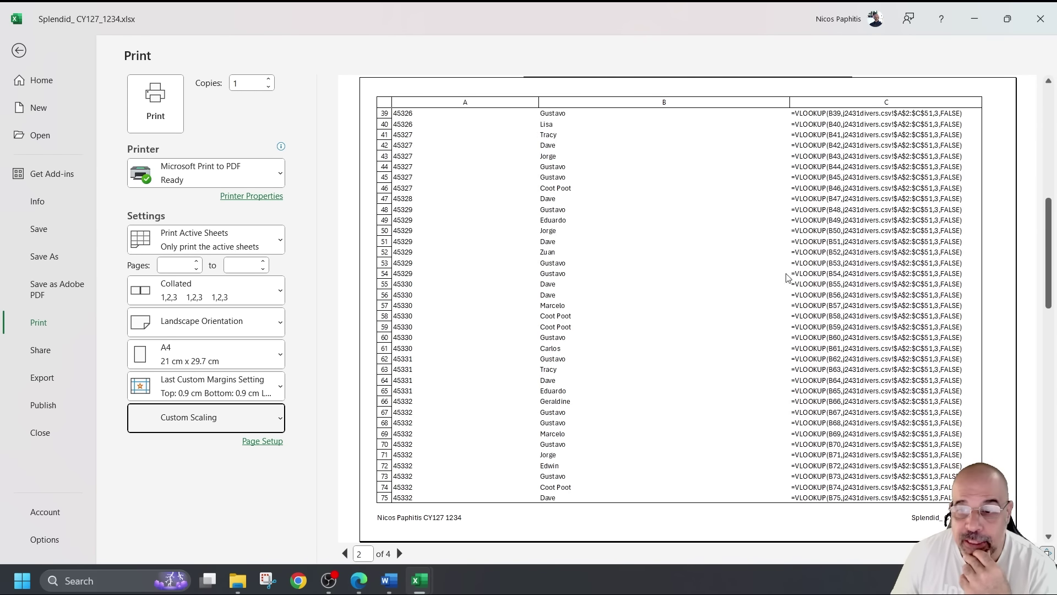
{"action": "scroll", "coordinate": [787, 277], "scroll_direction": "down", "scroll_amount": 2}
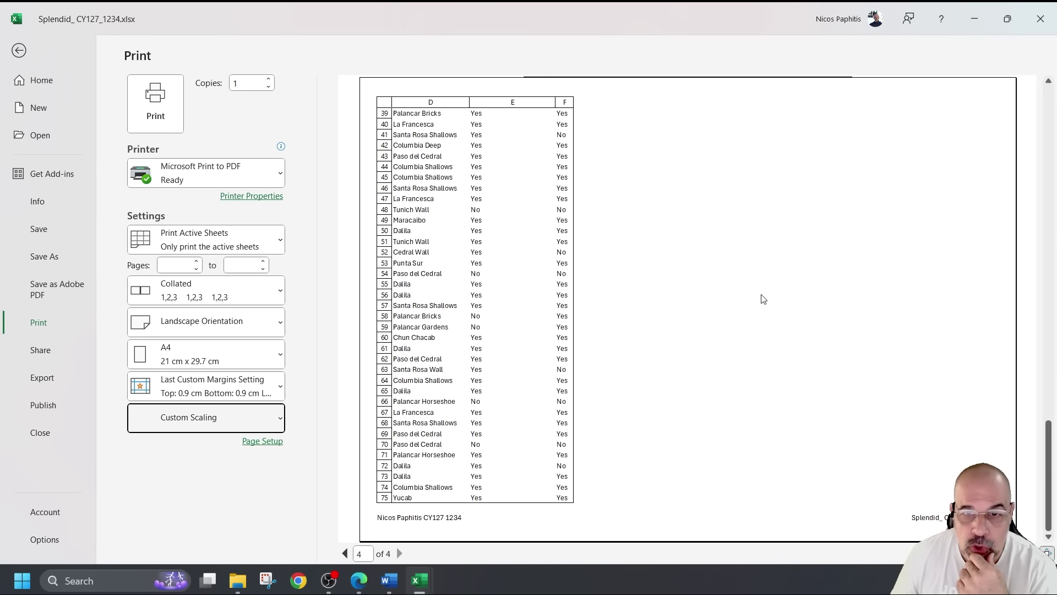
{"action": "scroll", "coordinate": [764, 299], "scroll_direction": "up", "scroll_amount": 3}
{"action": "scroll", "coordinate": [763, 299], "scroll_direction": "down", "scroll_amount": 2}
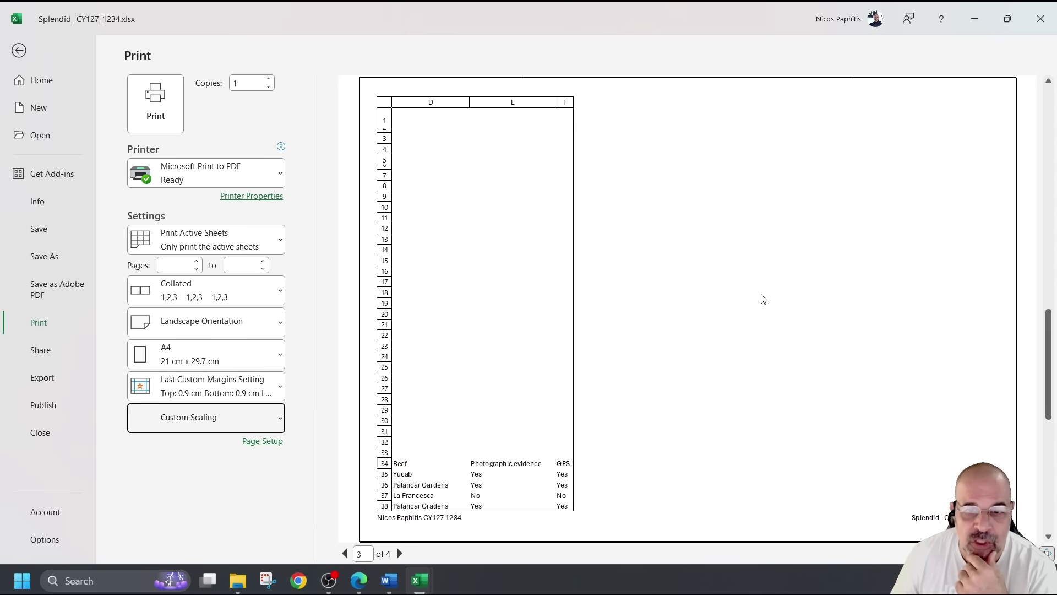
{"action": "scroll", "coordinate": [764, 292], "scroll_direction": "down", "scroll_amount": 1}
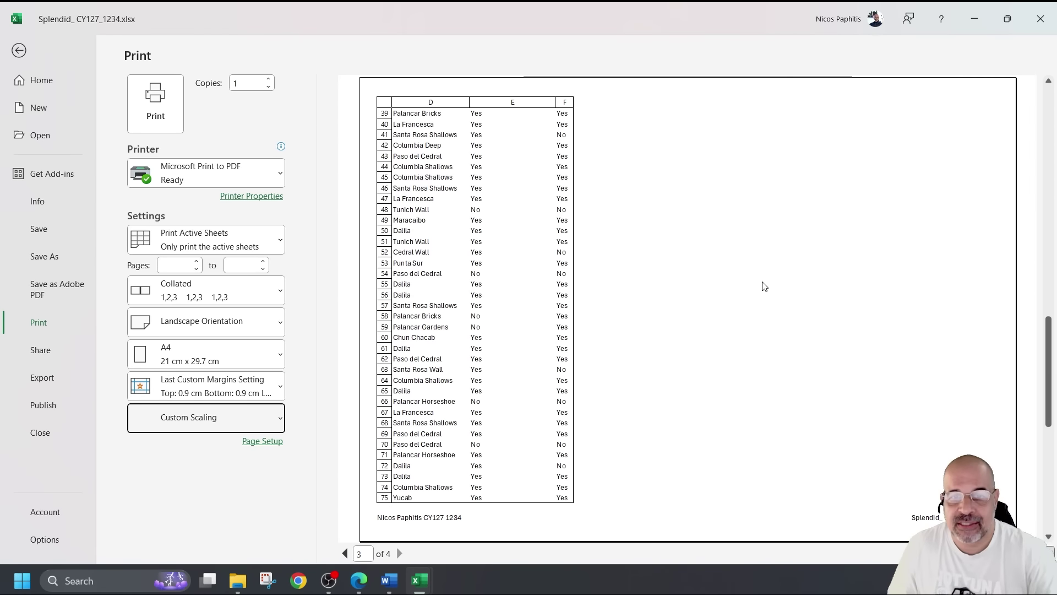
{"action": "scroll", "coordinate": [764, 284], "scroll_direction": "up", "scroll_amount": 2}
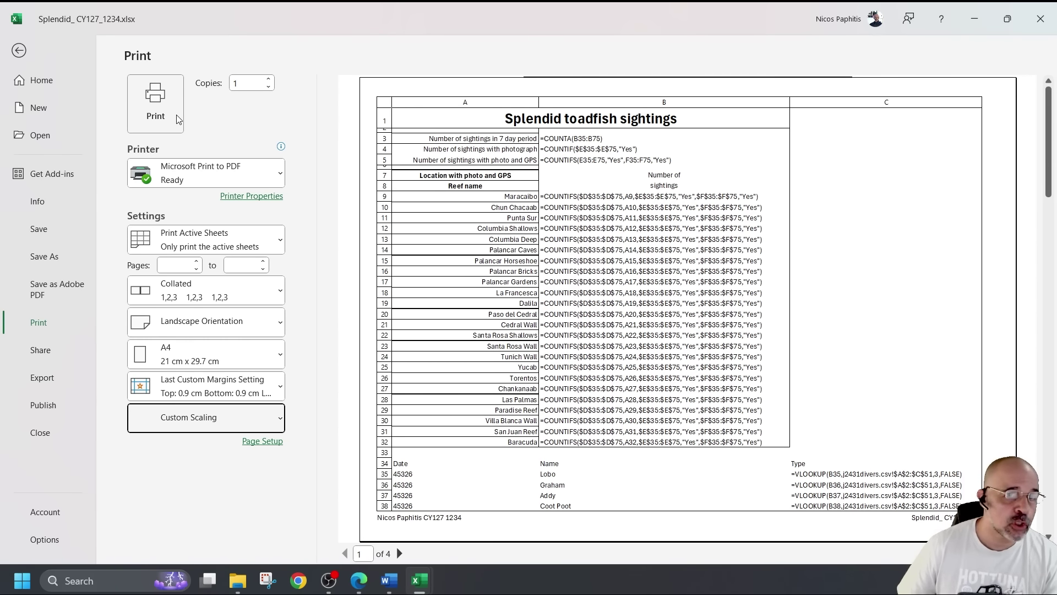
{"action": "left_click", "coordinate": [24, 55]}
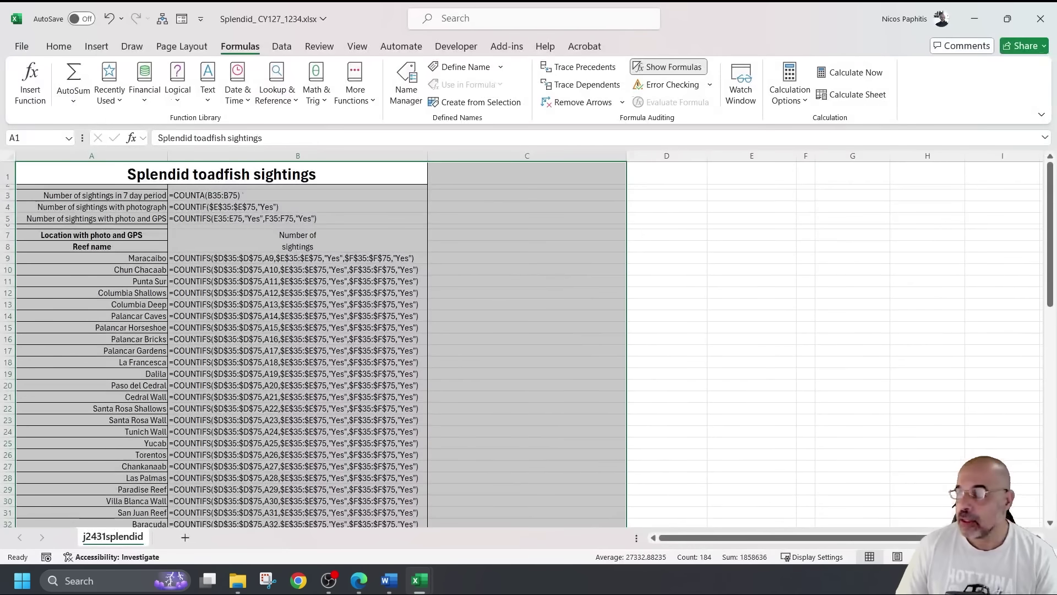
Scroll the exam paper down to question 9, switching between Edge and Excel
{"action": "key", "text": "alt+Tab"}
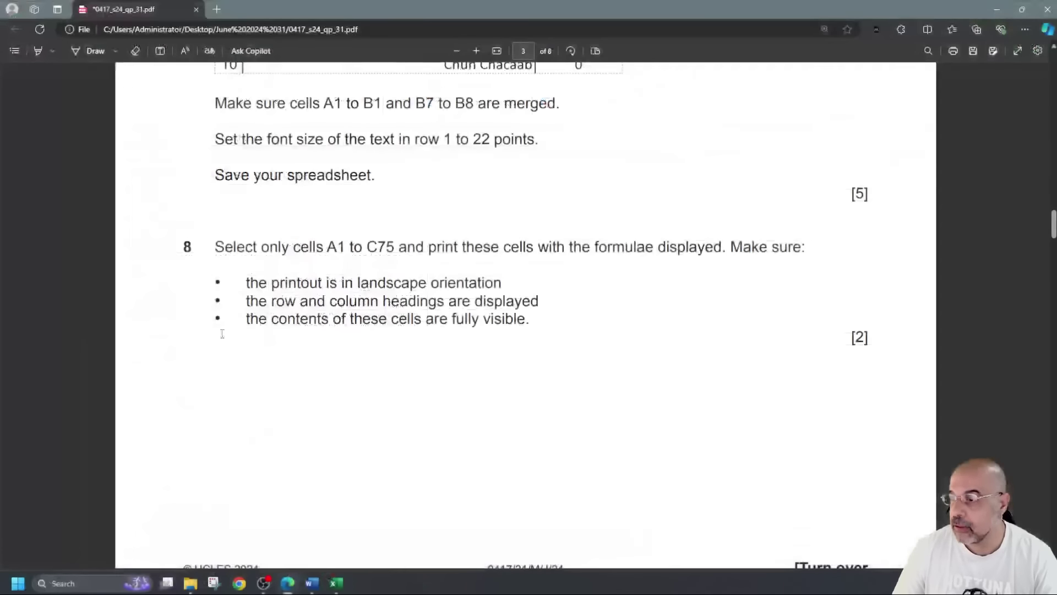
{"action": "scroll", "coordinate": [258, 291], "scroll_direction": "down", "scroll_amount": 5}
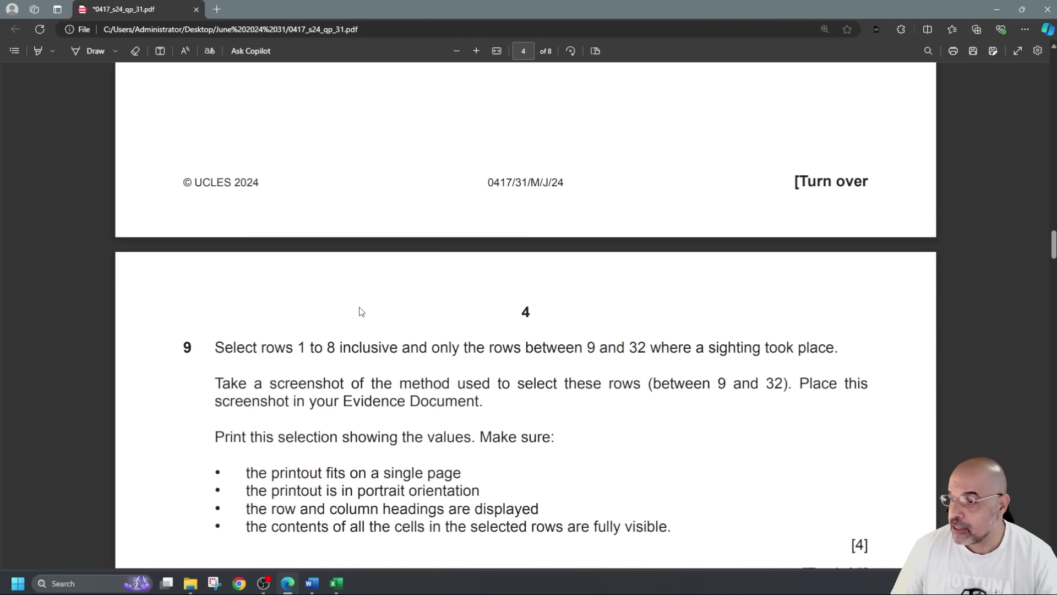
{"action": "scroll", "coordinate": [361, 311], "scroll_direction": "down", "scroll_amount": 2}
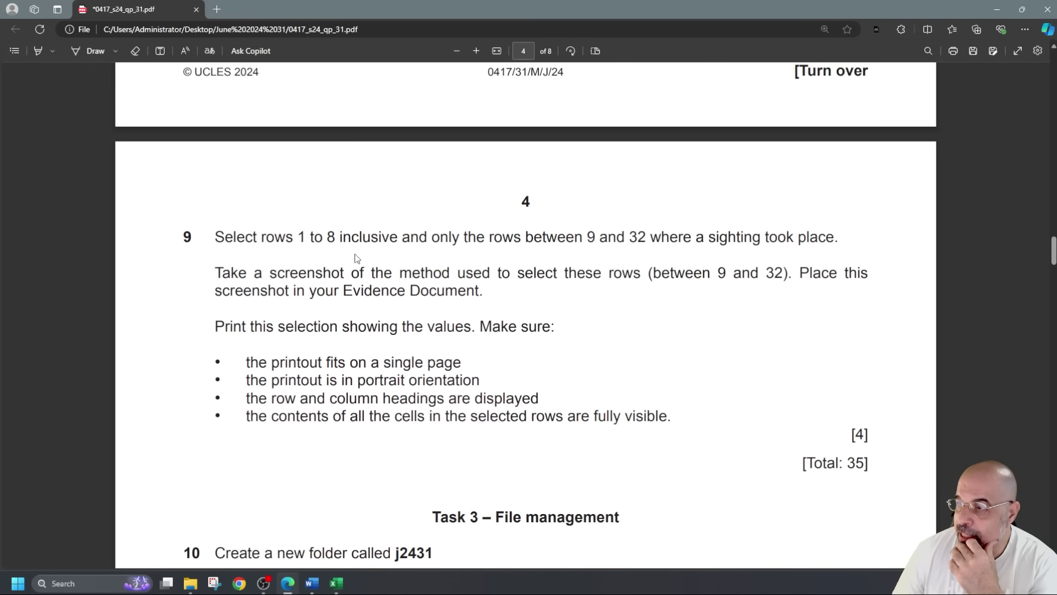
{"action": "key", "text": "alt+Tab"}
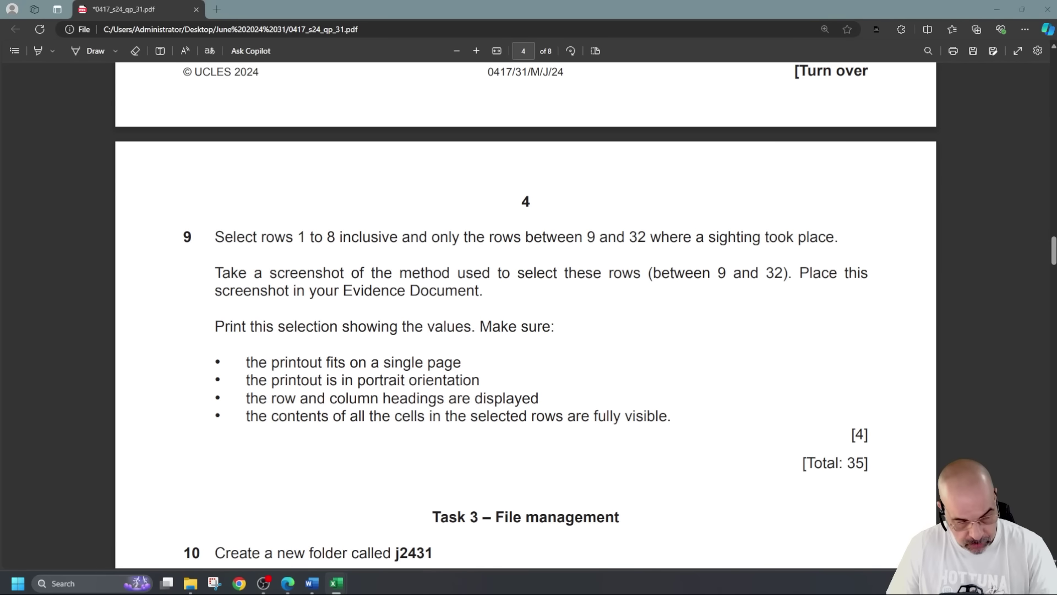
{"action": "key", "text": "alt+Tab"}
{"action": "key", "text": "alt+Tab"}
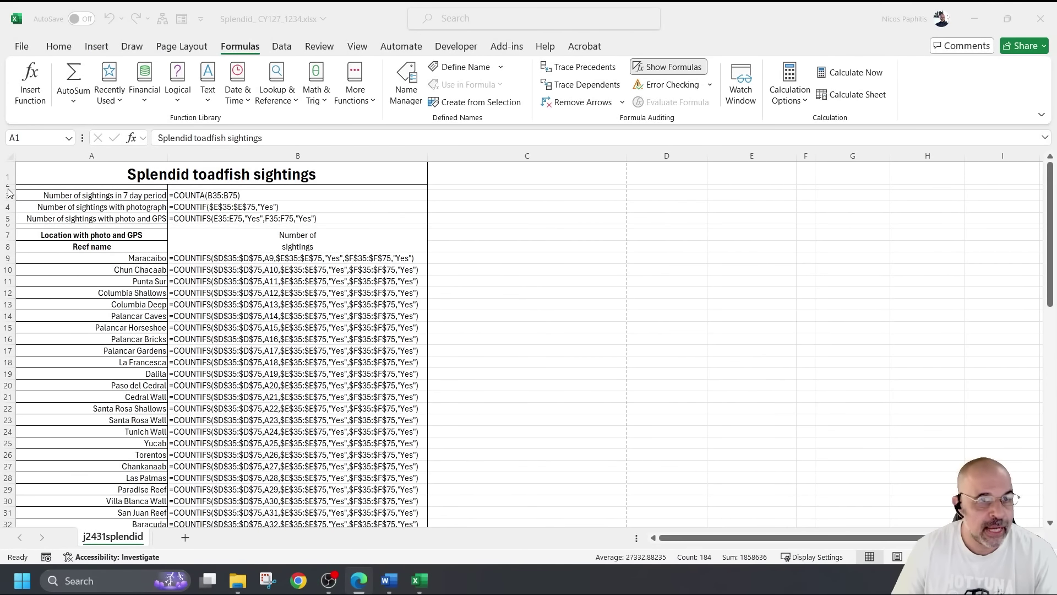
Select rows 1–8 plus rows 9–32 of the formula sheet, then return to the exam paper
{"action": "left_click", "coordinate": [4, 174]}
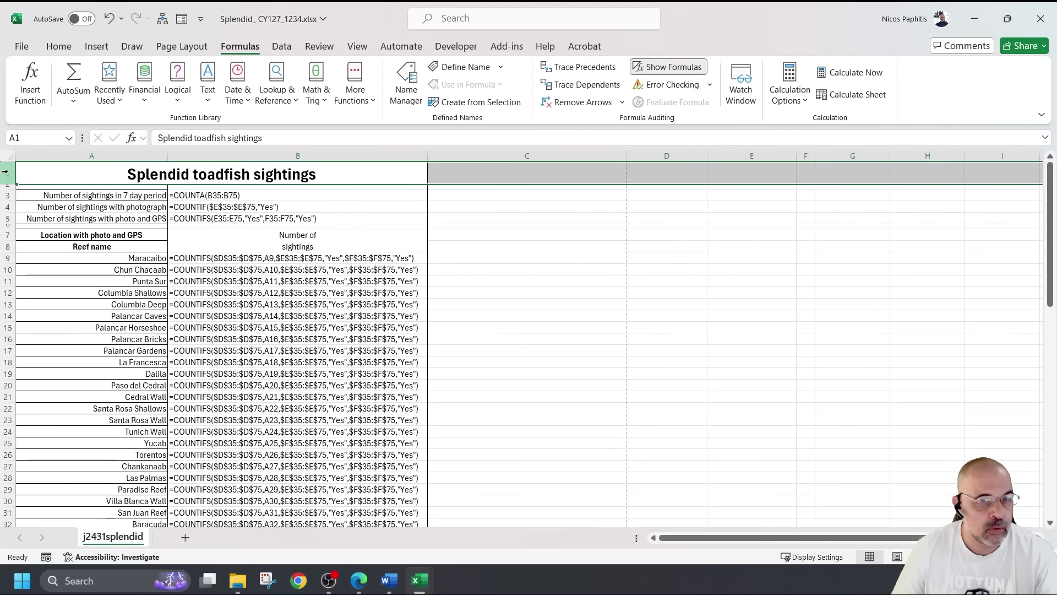
{"action": "left_click_drag", "start_coordinate": [4, 174], "coordinate": [3, 249]}
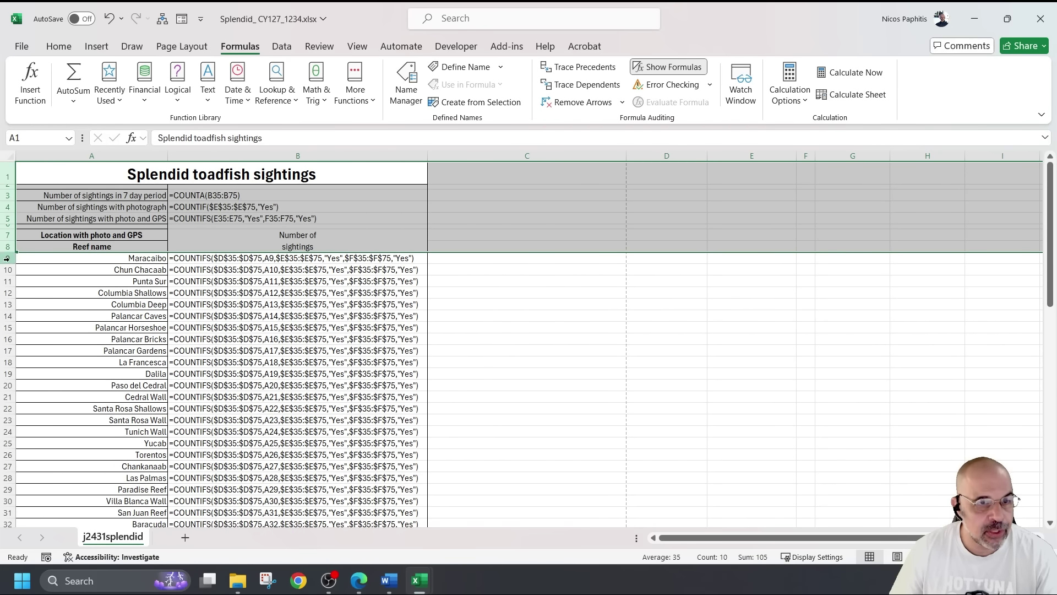
{"action": "left_click_drag", "start_coordinate": [7, 258], "coordinate": [35, 523]}
{"action": "scroll", "coordinate": [35, 523], "scroll_direction": "down", "scroll_amount": 2}
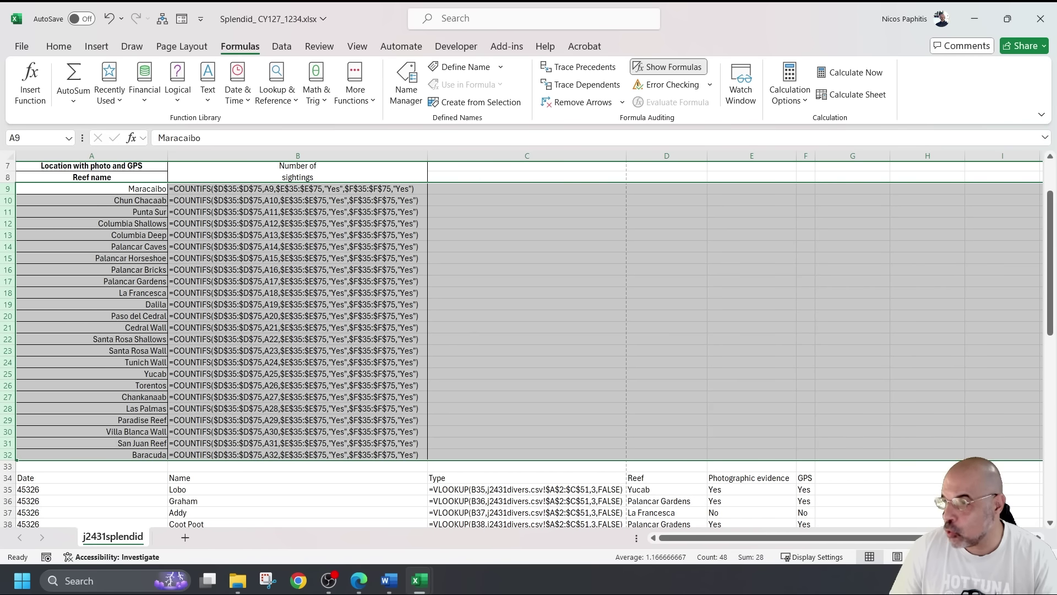
{"action": "key", "text": "alt+Tab"}
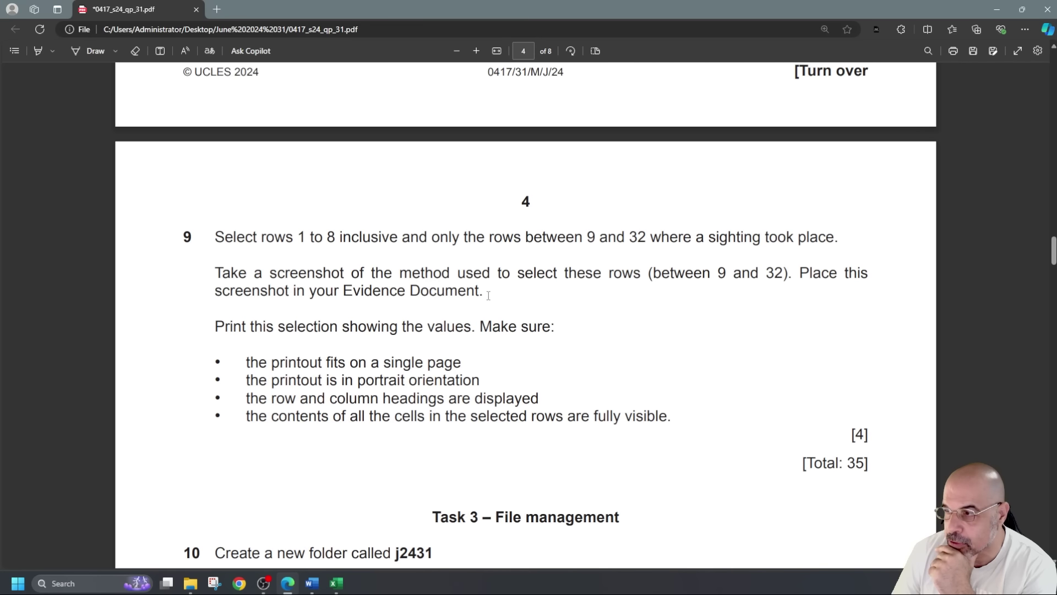
Scroll through question 9's printing requirements in the exam paper
{"action": "scroll", "coordinate": [473, 301], "scroll_direction": "down", "scroll_amount": 1}
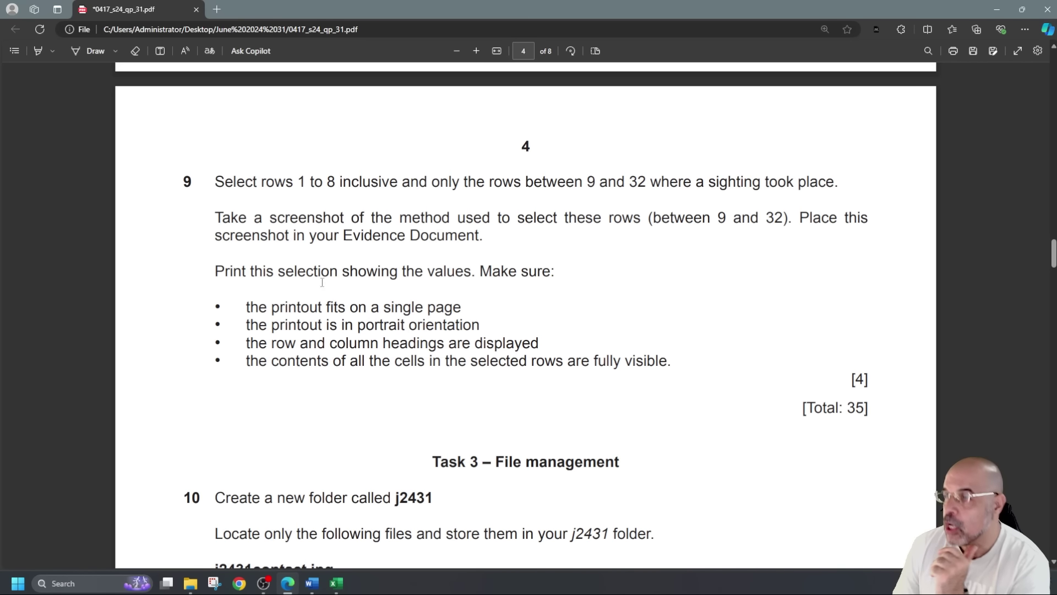
{"action": "scroll", "coordinate": [338, 260], "scroll_direction": "up", "scroll_amount": 1}
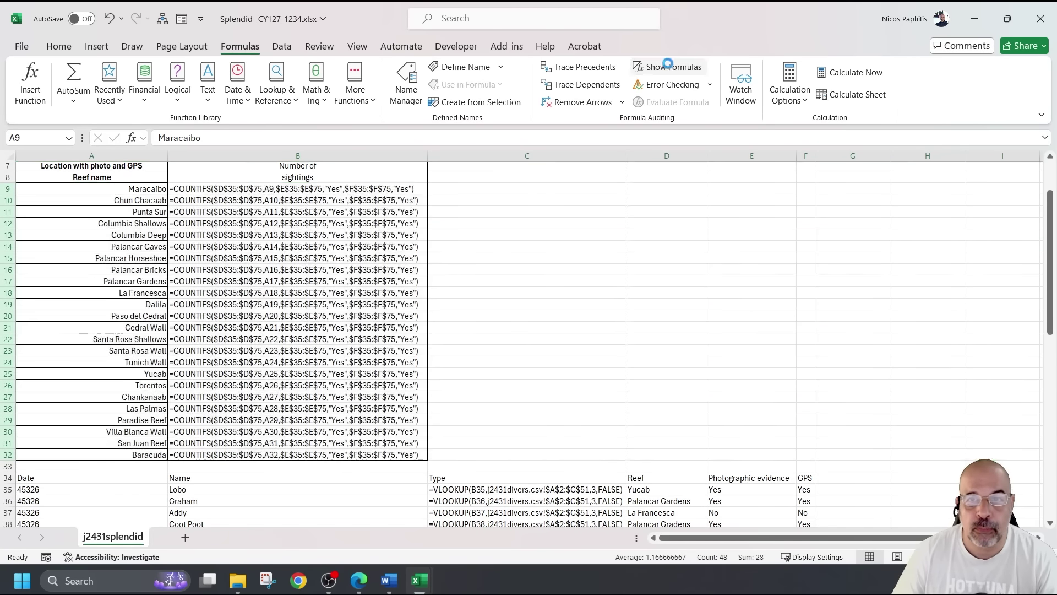
Turn off Show Formulas and autofit every column of the worksheet
{"action": "left_click", "coordinate": [668, 66]}
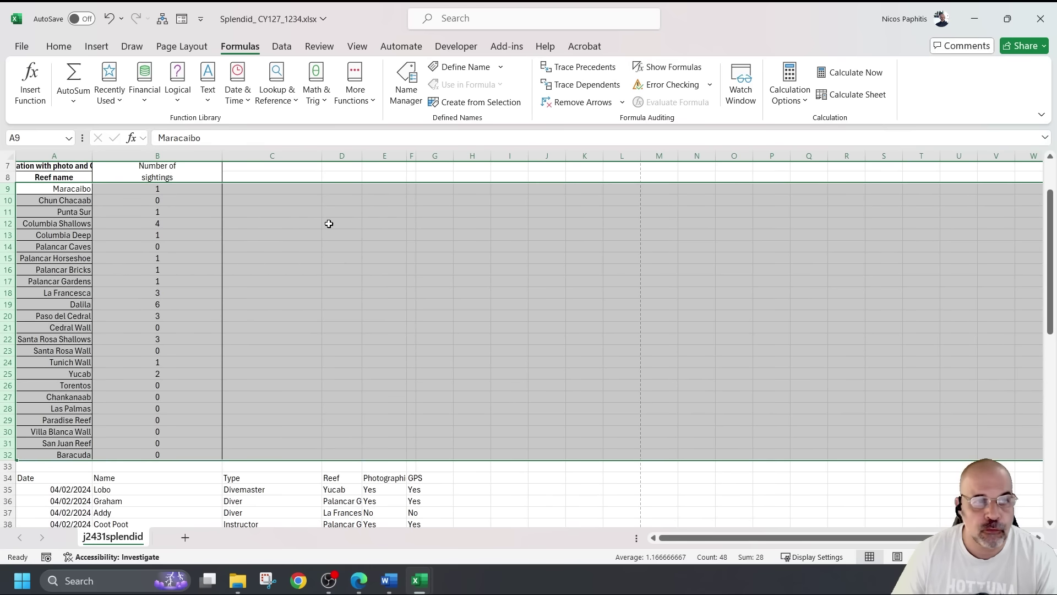
{"action": "left_click", "coordinate": [8, 155]}
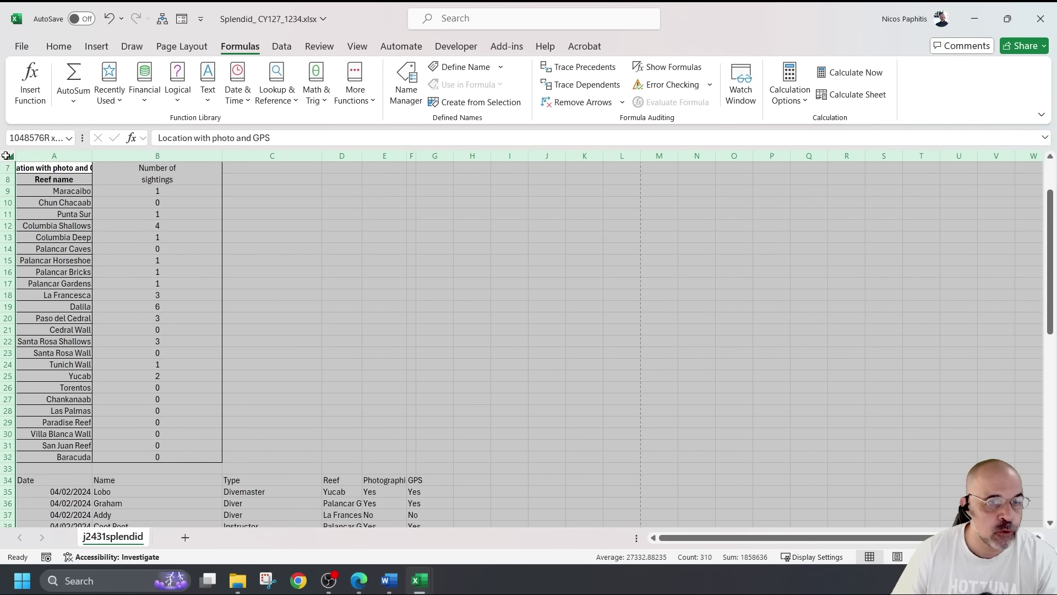
{"action": "double_click", "coordinate": [222, 155]}
{"action": "scroll", "coordinate": [318, 267], "scroll_direction": "up", "scroll_amount": 2}
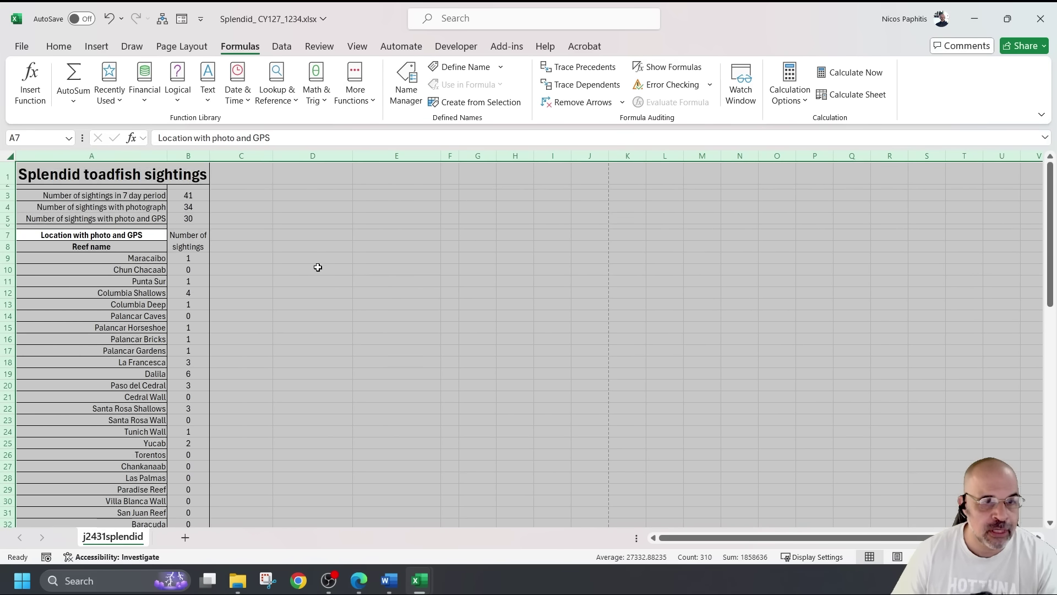
{"action": "left_click", "coordinate": [318, 268]}
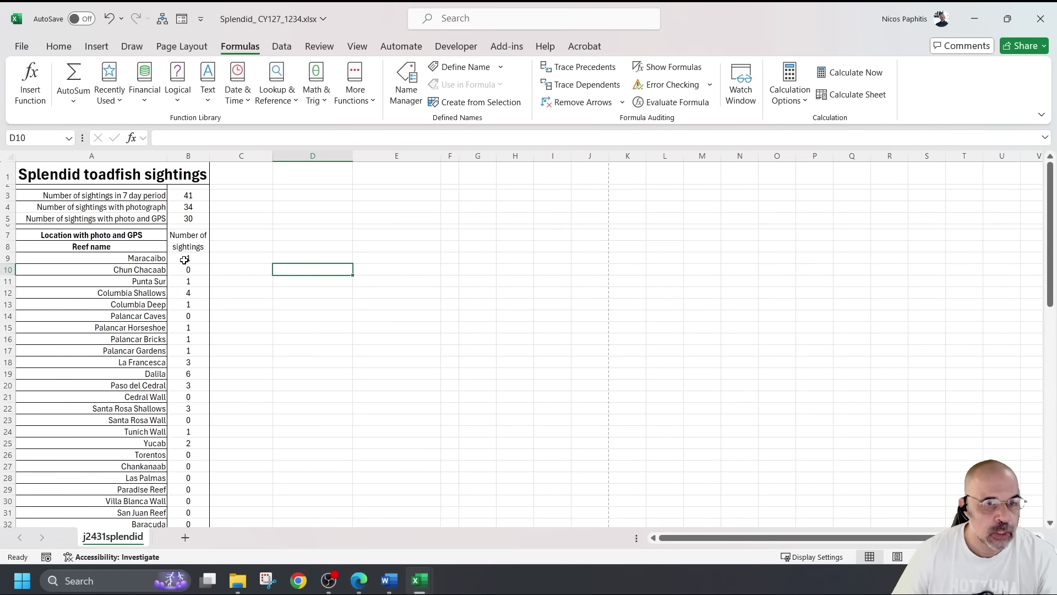
Select the sighting counts in B9:B32 ready for filtering
{"action": "left_click_drag", "start_coordinate": [149, 260], "coordinate": [189, 502]}
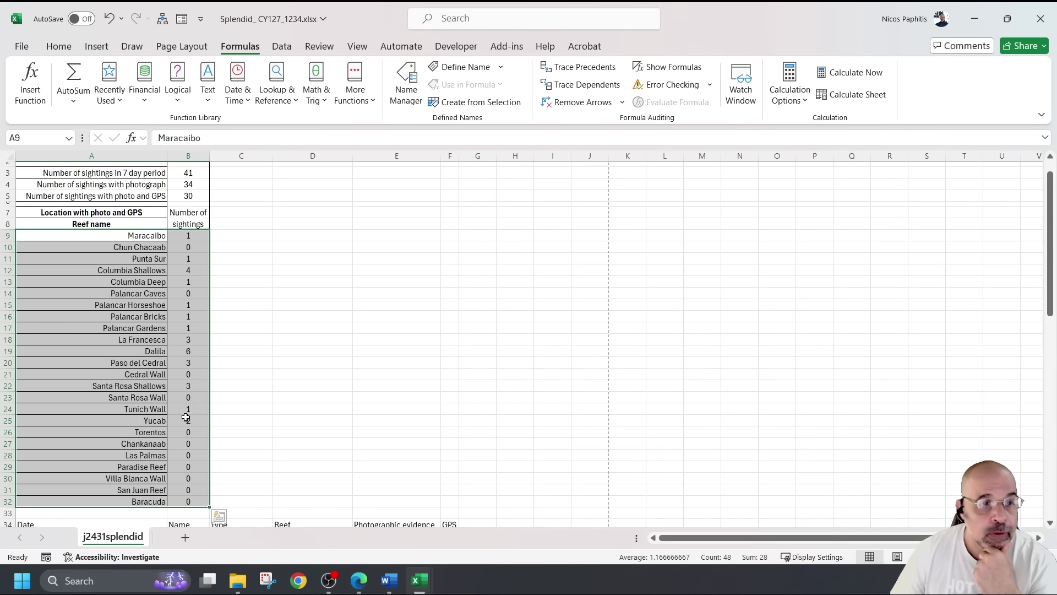
{"action": "left_click_drag", "start_coordinate": [118, 236], "coordinate": [165, 501]}
{"action": "left_click", "coordinate": [194, 235]}
{"action": "left_click_drag", "start_coordinate": [193, 236], "coordinate": [200, 495]}
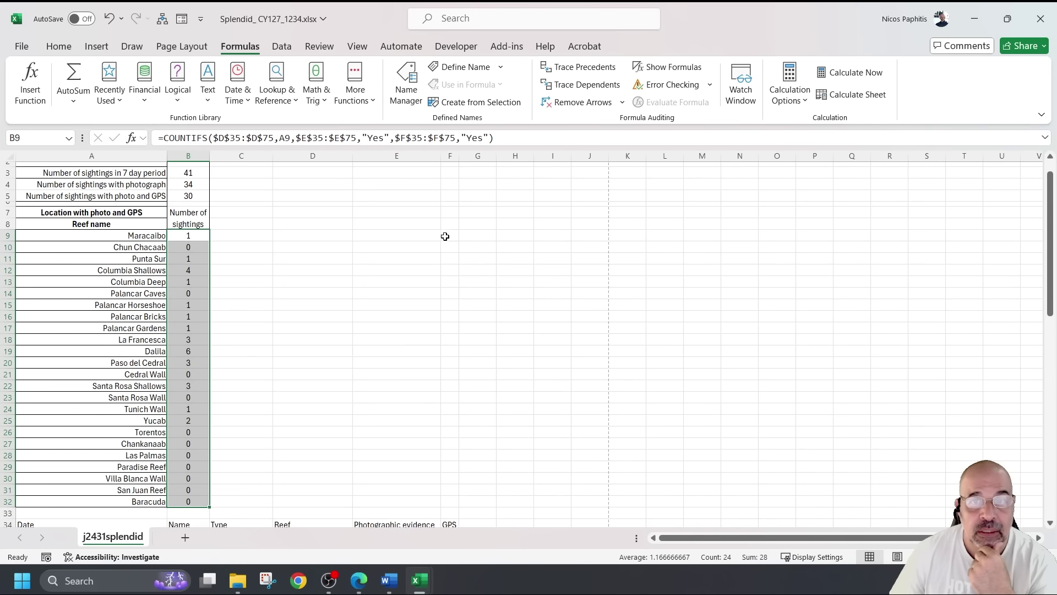
{"action": "left_click", "coordinate": [282, 46]}
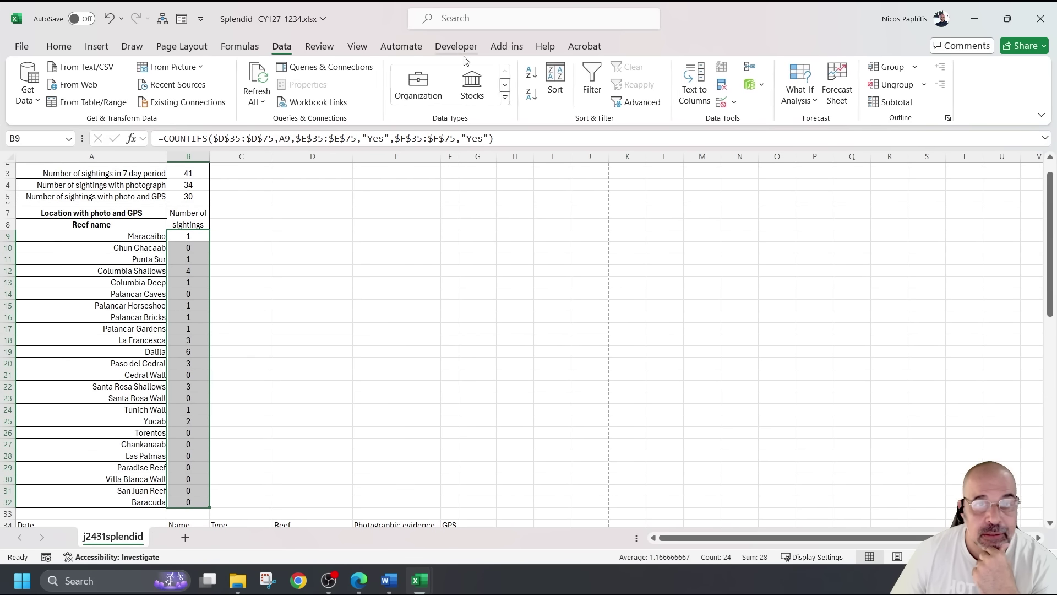
Filter the sightings column to exclude 0, leaving 12 of 23 reefs shown
{"action": "left_click", "coordinate": [592, 83]}
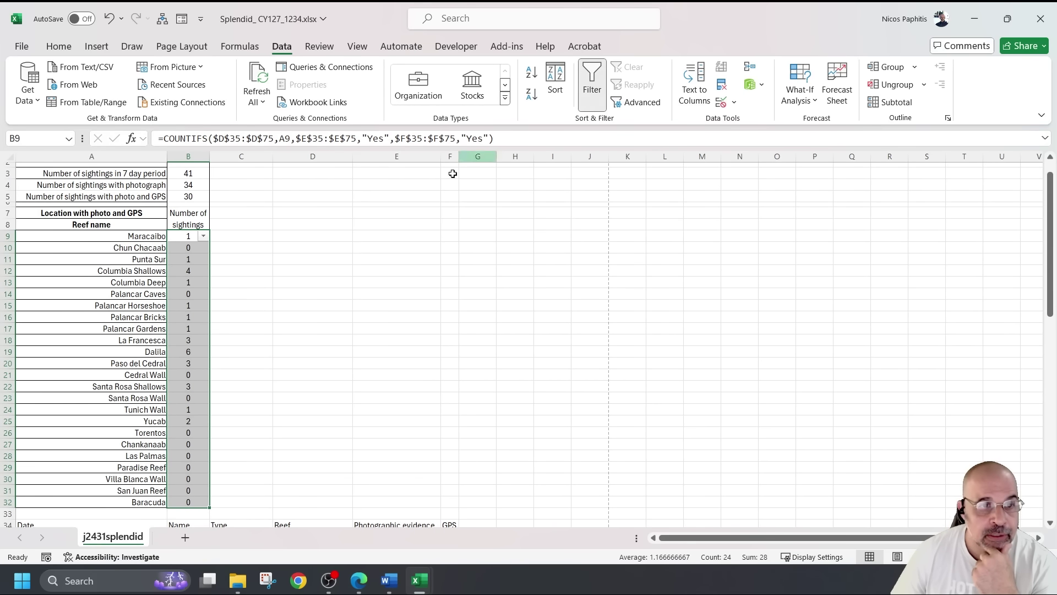
{"action": "left_click", "coordinate": [215, 245]}
{"action": "left_click", "coordinate": [203, 236]}
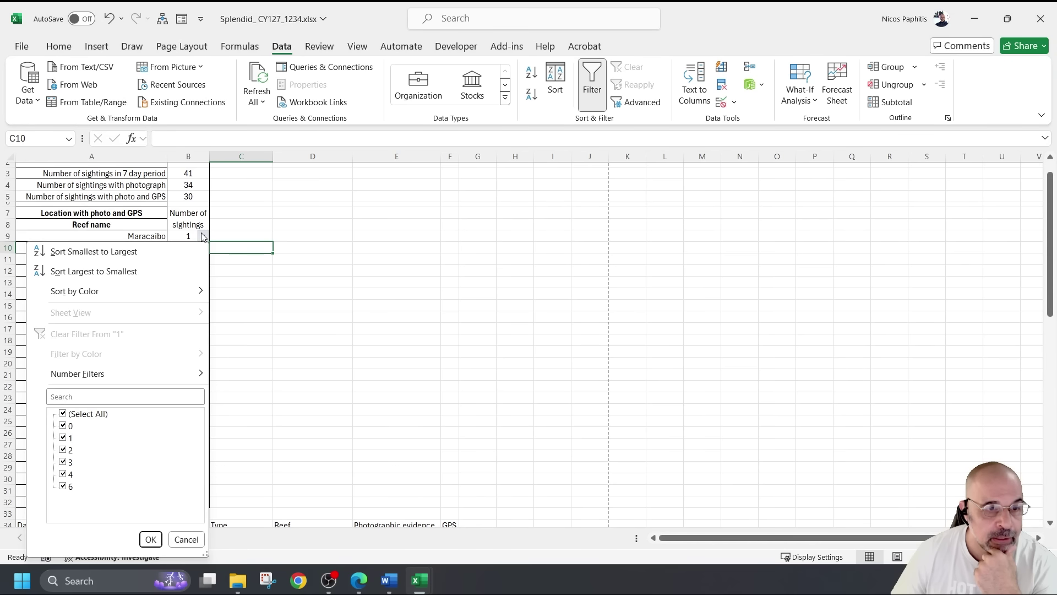
{"action": "left_click", "coordinate": [63, 413]}
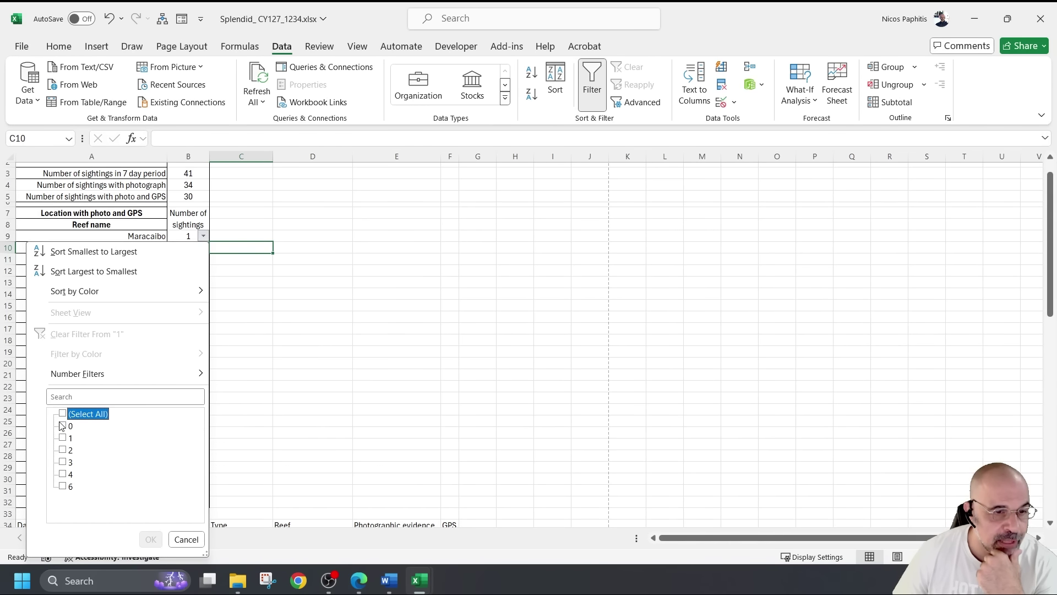
{"action": "left_click", "coordinate": [62, 414]}
{"action": "left_click", "coordinate": [63, 426]}
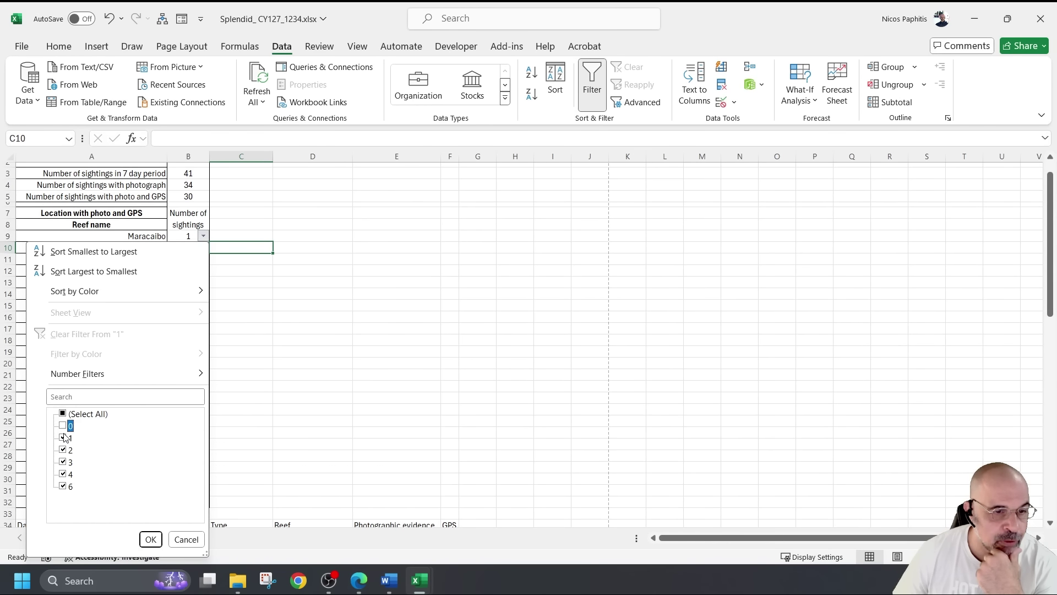
{"action": "left_click", "coordinate": [154, 539]}
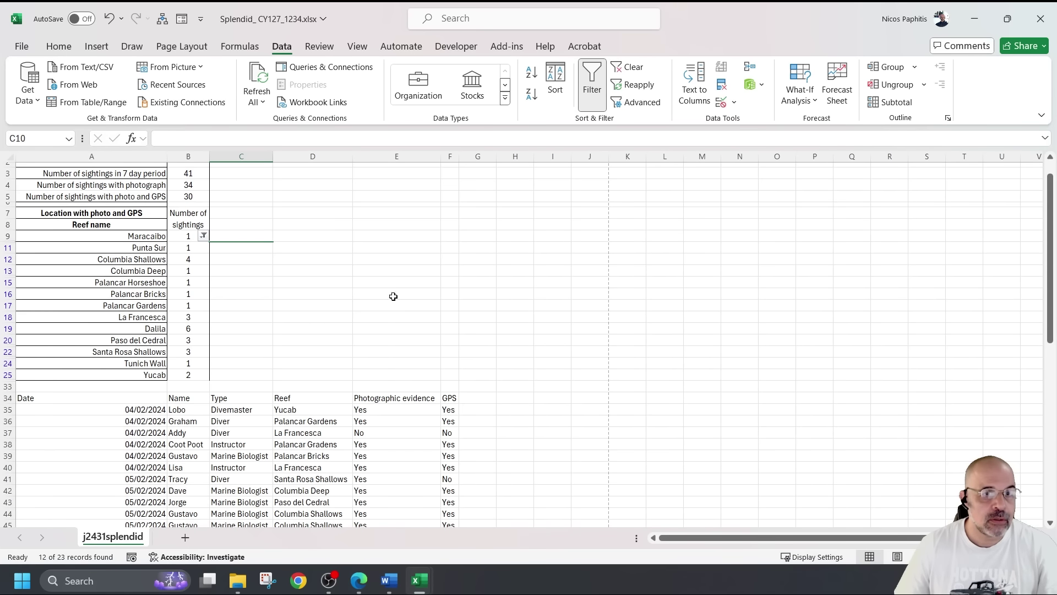
{"action": "left_click", "coordinate": [203, 235]}
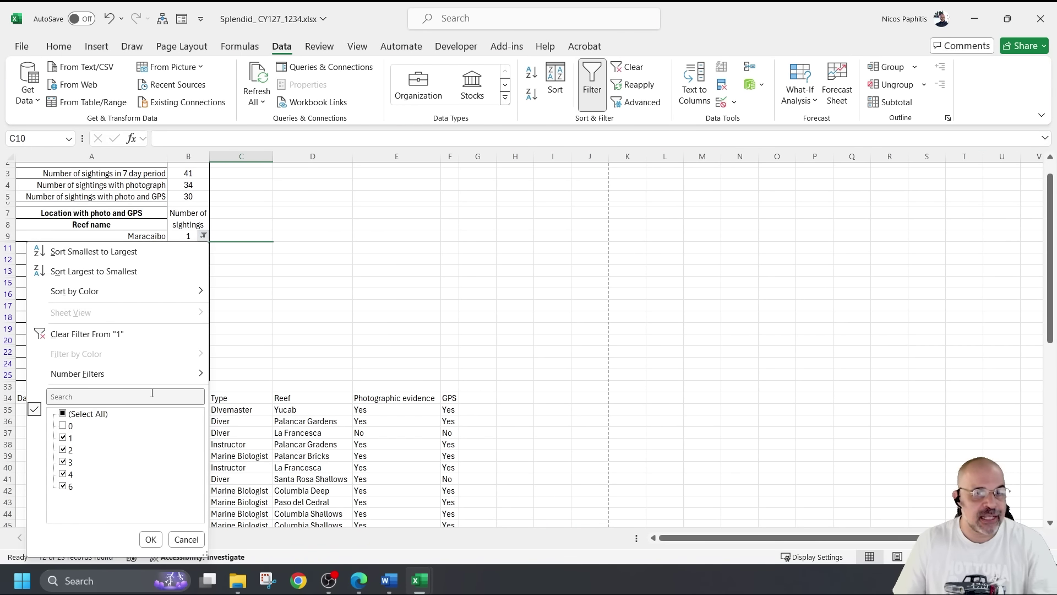
Take a 3-second delayed snip of the sightings filter list with 0 unticked
{"action": "left_click", "coordinate": [150, 539]}
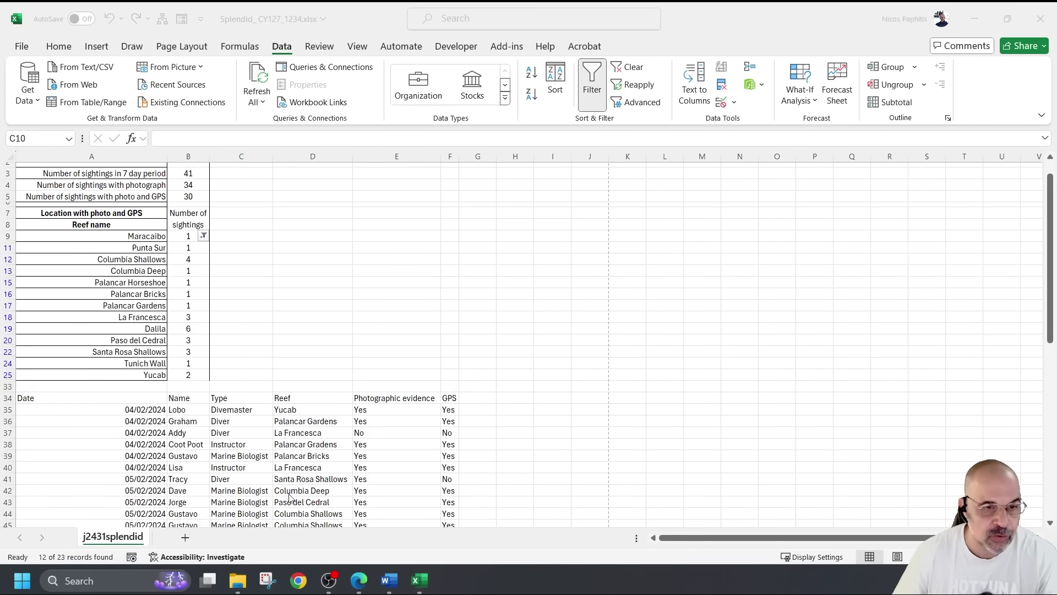
{"action": "left_click", "coordinate": [268, 580]}
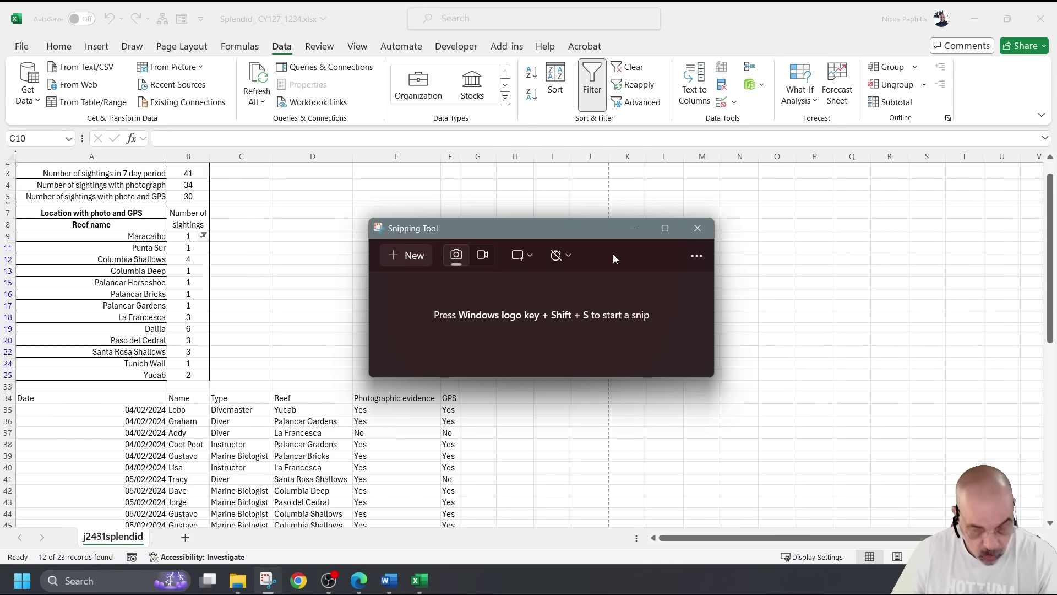
{"action": "left_click", "coordinate": [557, 256]}
{"action": "left_click", "coordinate": [613, 284]}
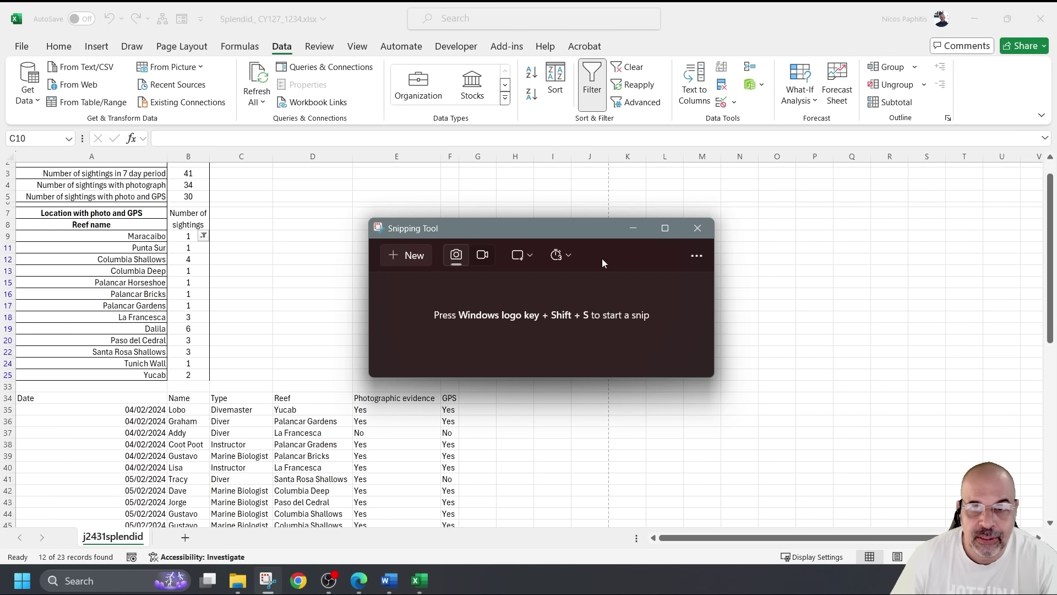
{"action": "left_click", "coordinate": [414, 255]}
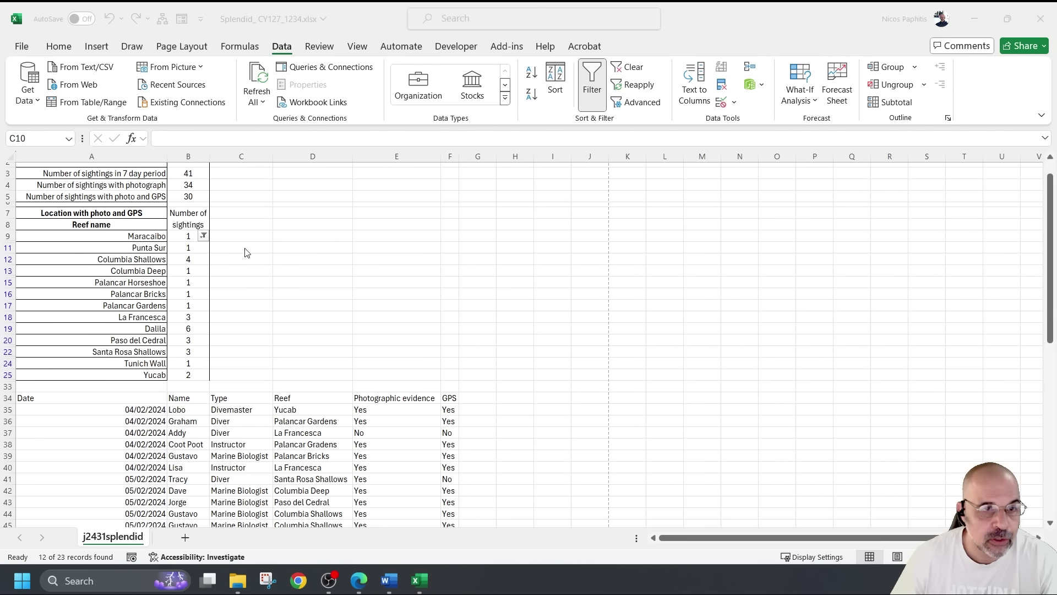
{"action": "left_click", "coordinate": [203, 237]}
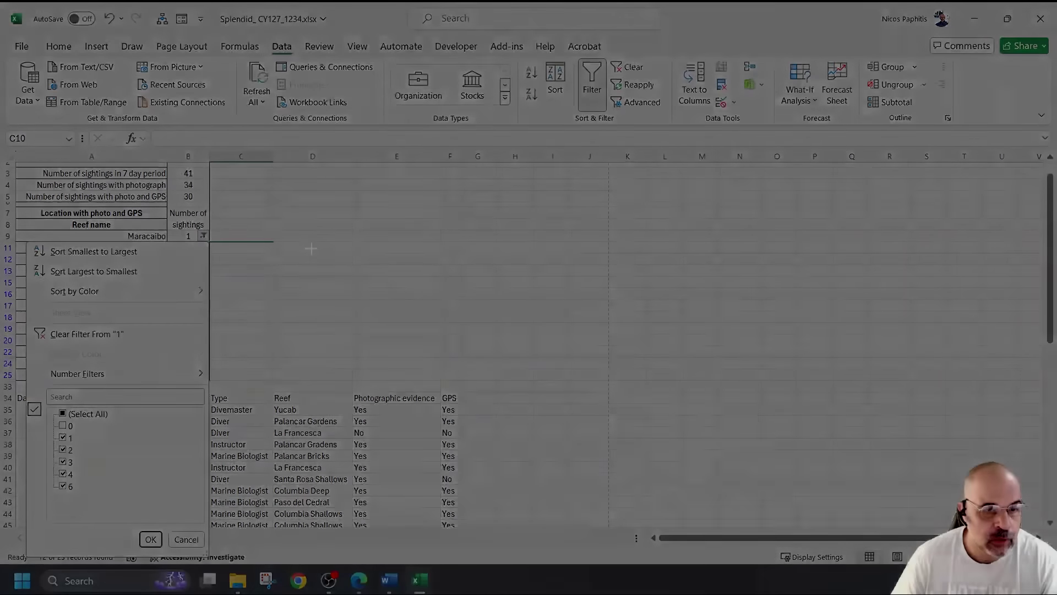
{"action": "left_click_drag", "start_coordinate": [23, 236], "coordinate": [217, 557]}
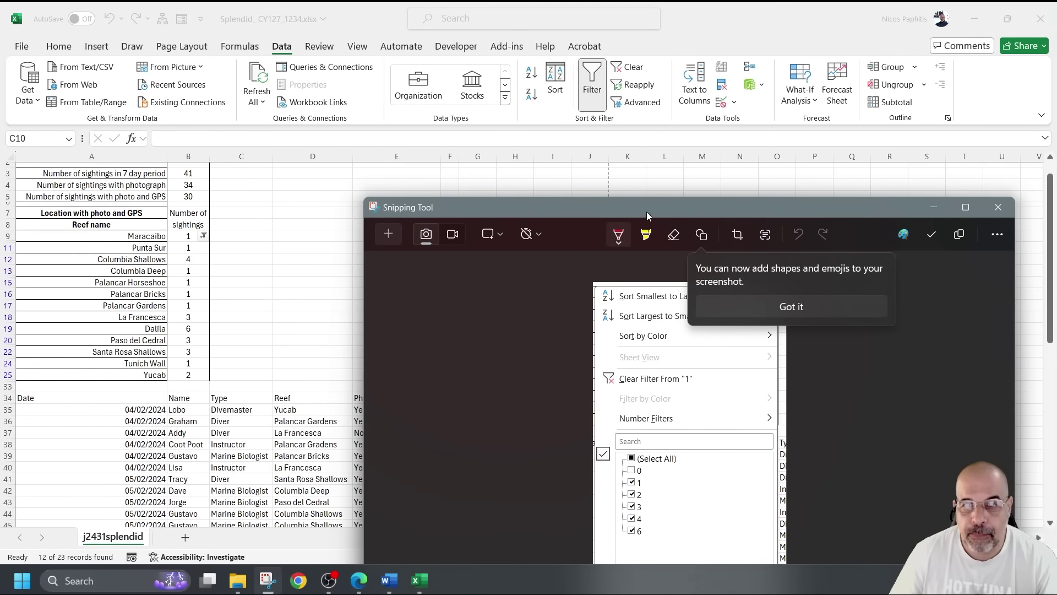
{"action": "left_click_drag", "start_coordinate": [646, 212], "coordinate": [537, 114]}
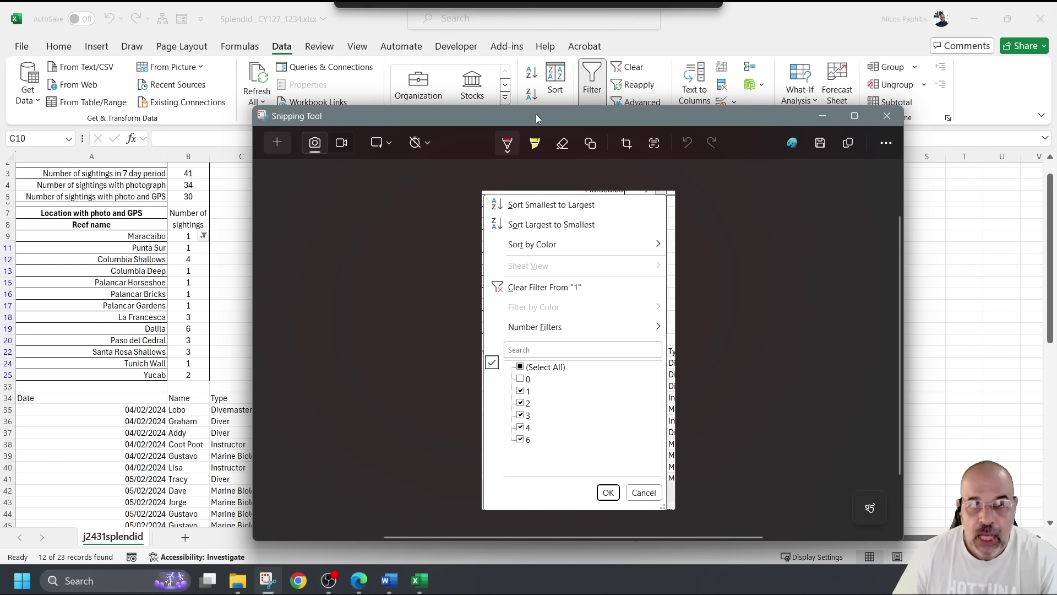
Type Q9 in the Word evidence document and paste the filter-list screenshot beneath it
{"action": "left_click", "coordinate": [394, 581]}
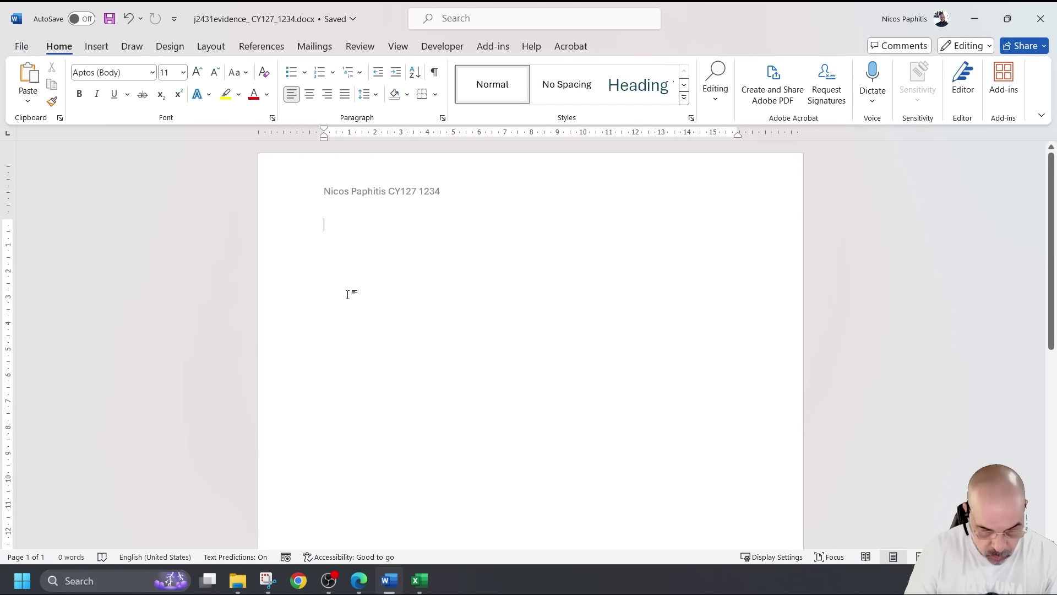
{"action": "type", "text": "Q9"}
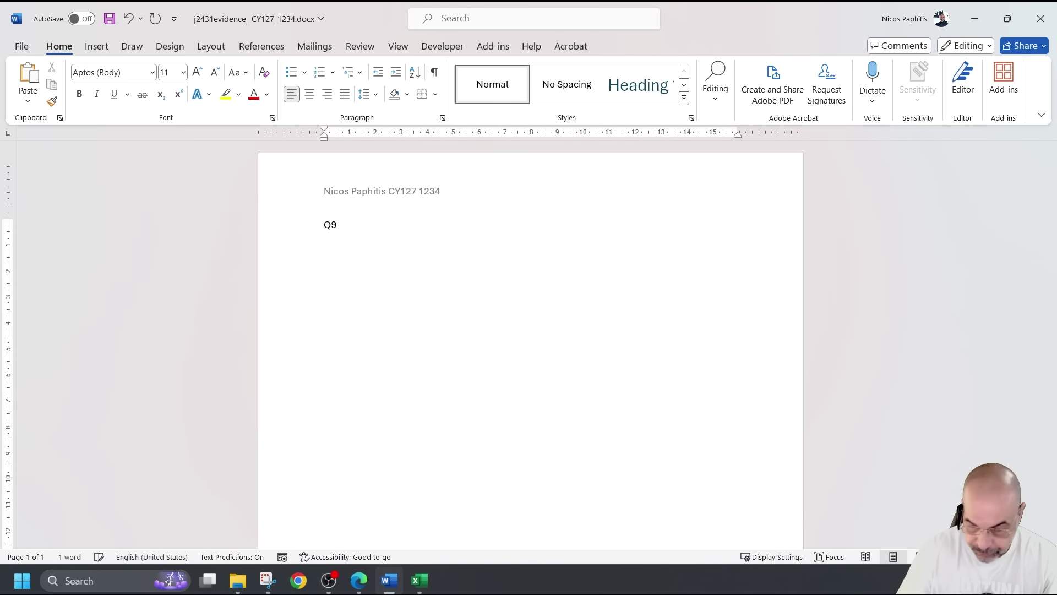
{"action": "key", "text": "ctrl+v"}
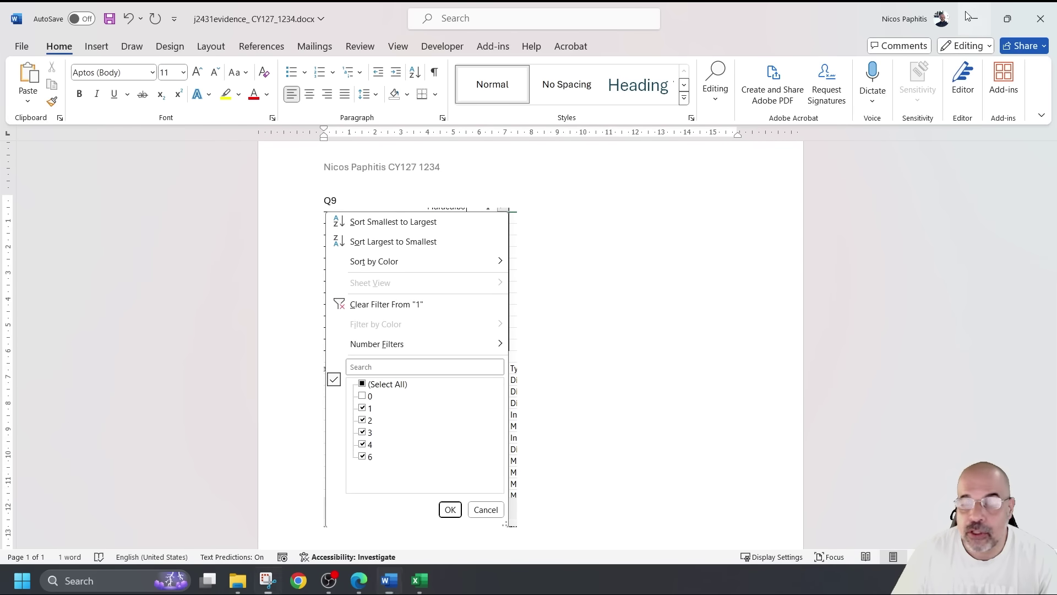
{"action": "key", "text": "alt+Tab"}
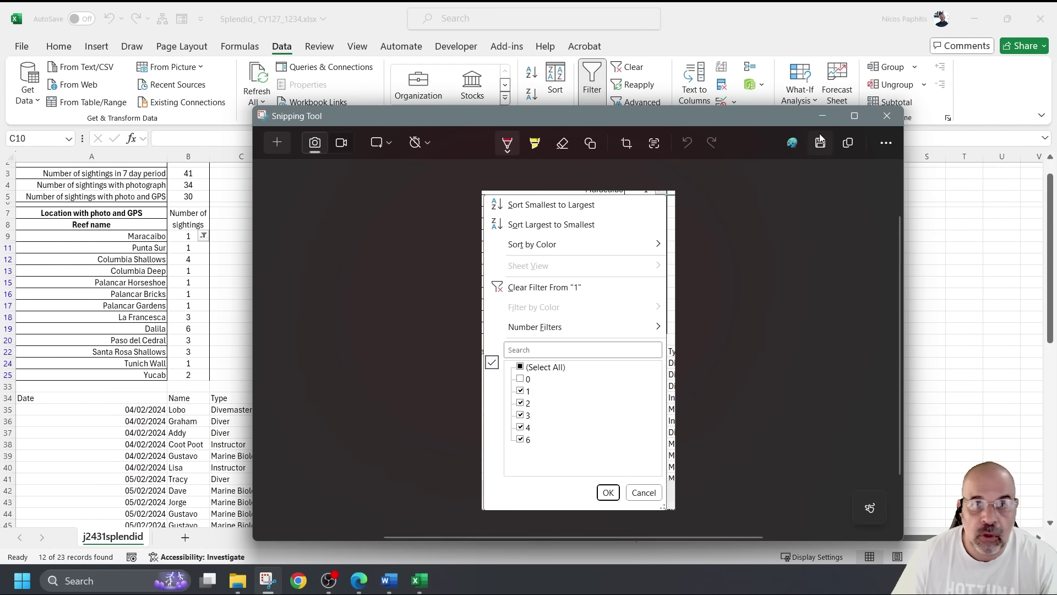
Refilter the sightings column with a Number Filter of greater than 0
{"action": "left_click", "coordinate": [823, 115]}
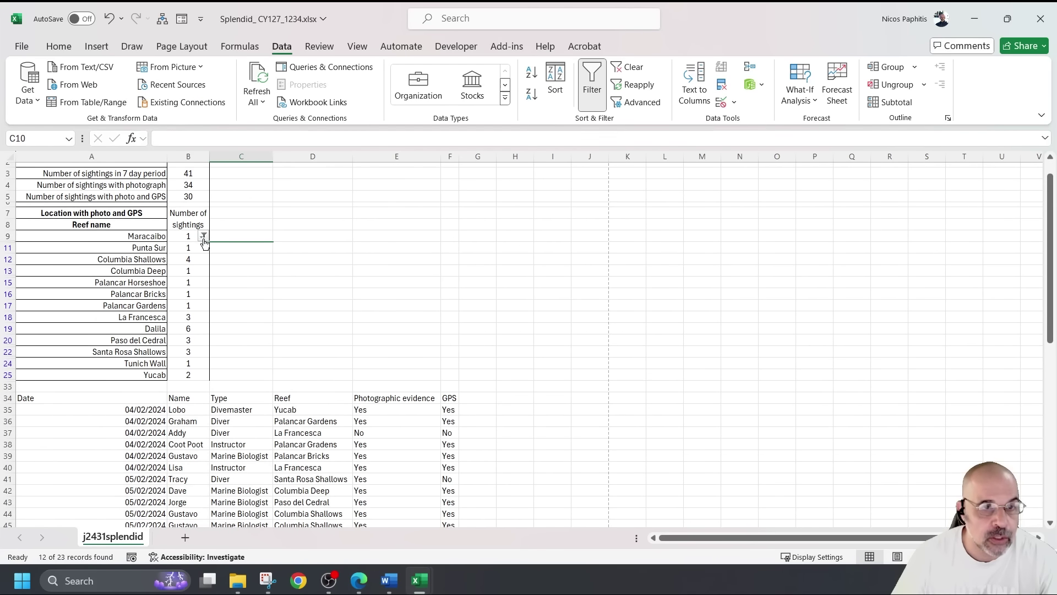
{"action": "left_click", "coordinate": [203, 235]}
{"action": "left_click", "coordinate": [63, 414]}
{"action": "left_click", "coordinate": [64, 414]}
{"action": "mouse_move", "coordinate": [110, 373]}
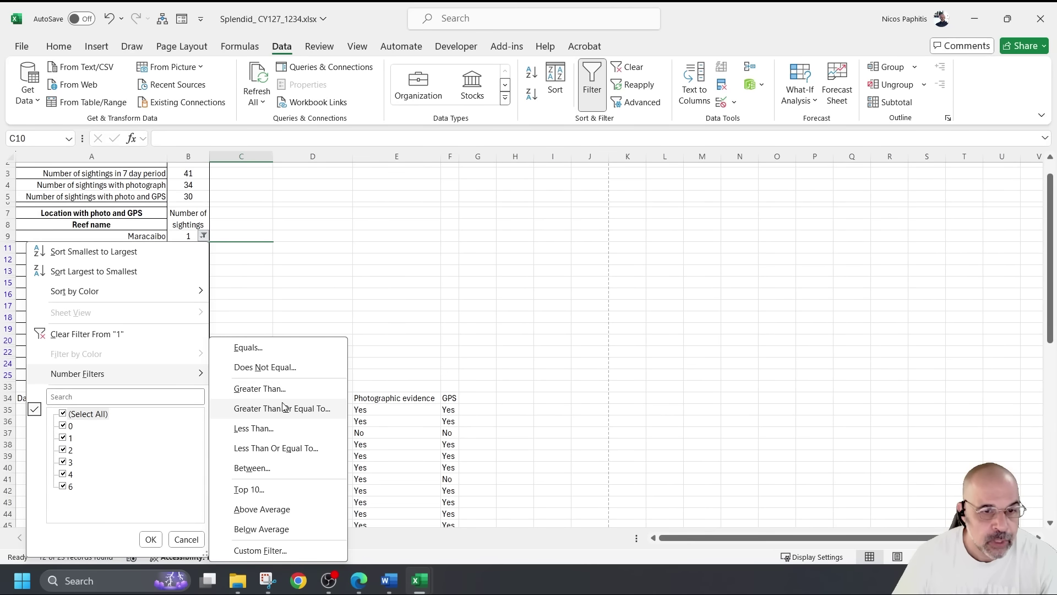
{"action": "left_click", "coordinate": [269, 389]}
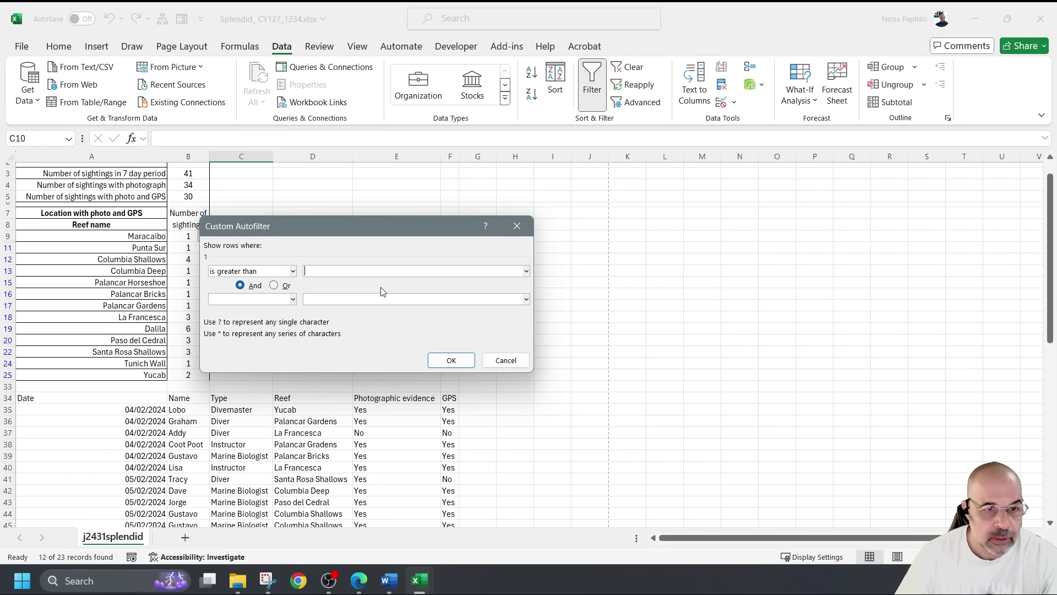
{"action": "type", "text": "0"}
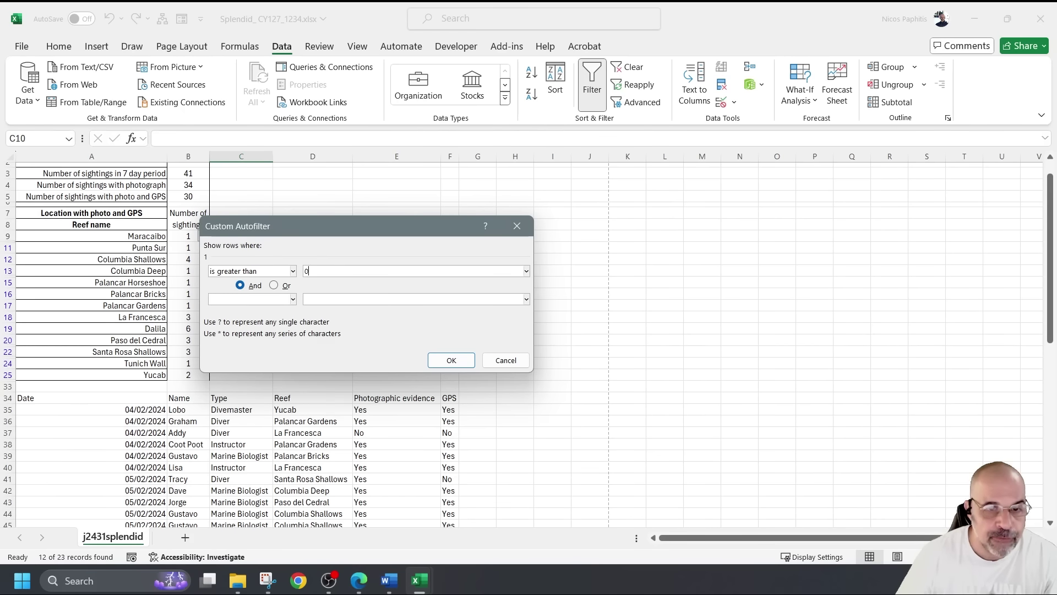
{"action": "left_click_drag", "start_coordinate": [391, 226], "coordinate": [424, 227]}
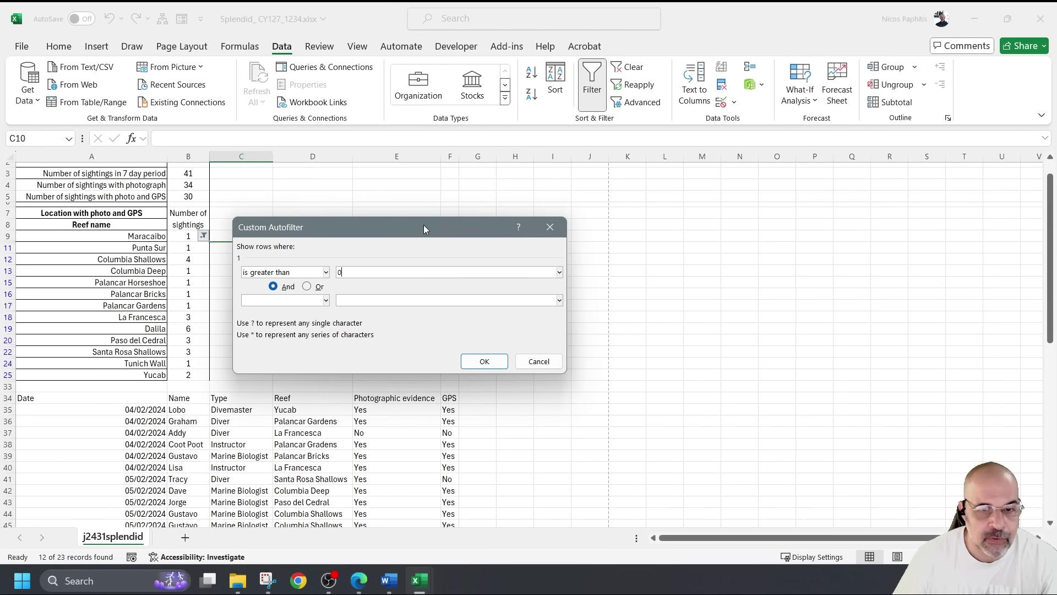
{"action": "left_click", "coordinate": [484, 361]}
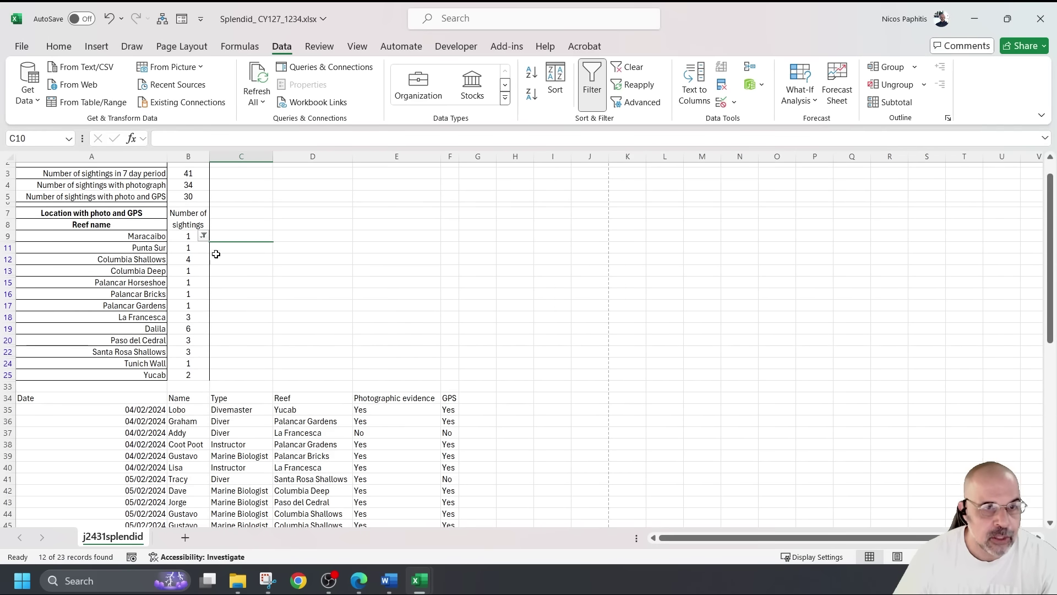
Reopen the 'is greater than 0' condition dialog and position it for a screenshot
{"action": "left_click", "coordinate": [204, 236]}
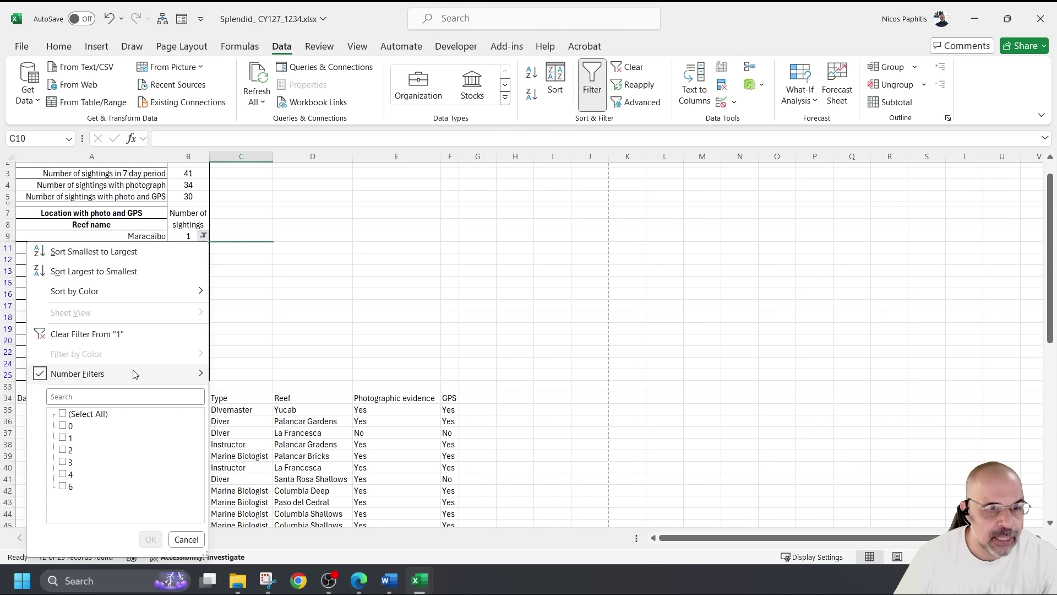
{"action": "mouse_move", "coordinate": [138, 374]}
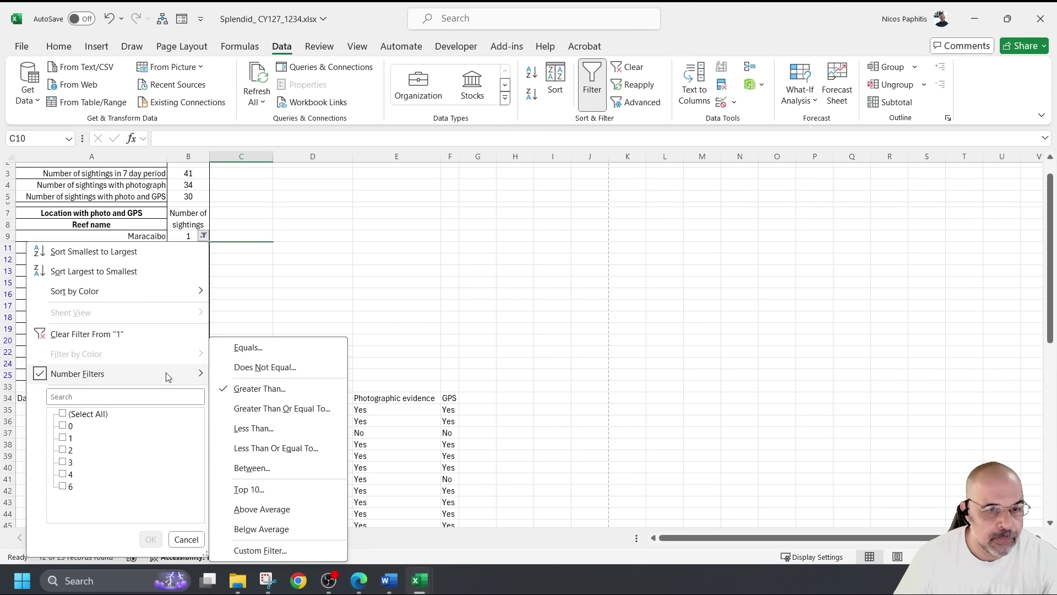
{"action": "left_click", "coordinate": [284, 390]}
{"action": "left_click", "coordinate": [394, 268]}
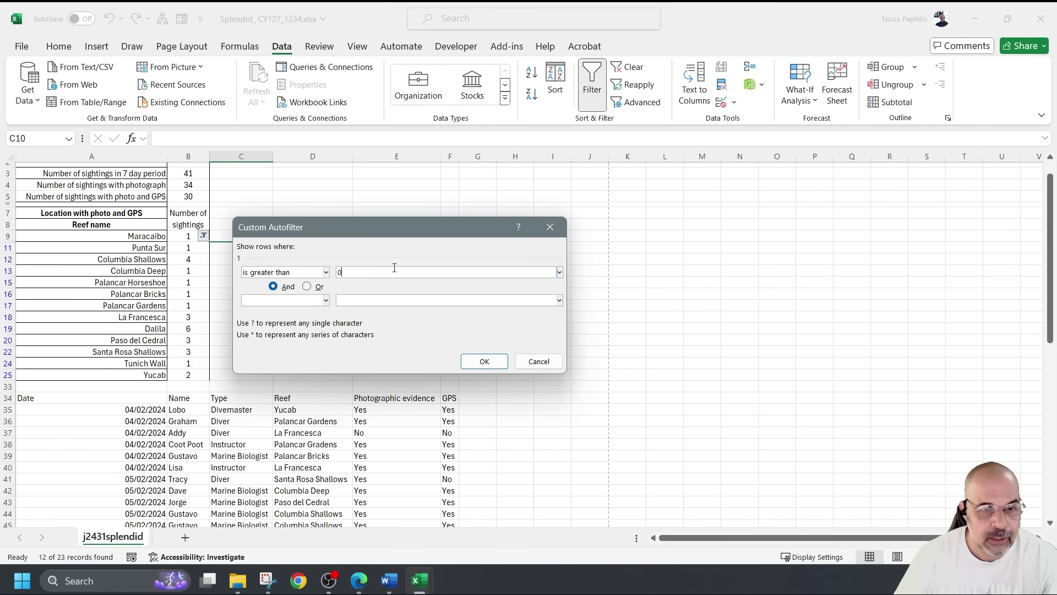
{"action": "mouse_move", "coordinate": [347, 227]}
{"action": "left_mouse_down"}
{"action": "mouse_move", "coordinate": [425, 226]}
{"action": "mouse_move", "coordinate": [338, 229]}
{"action": "left_mouse_up"}
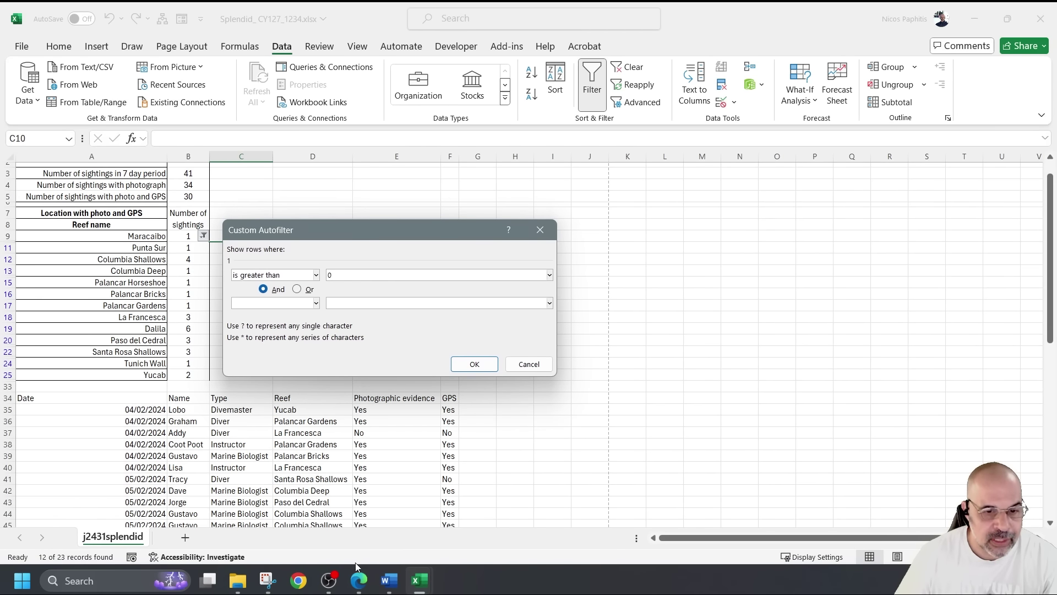
{"action": "left_click", "coordinate": [268, 580]}
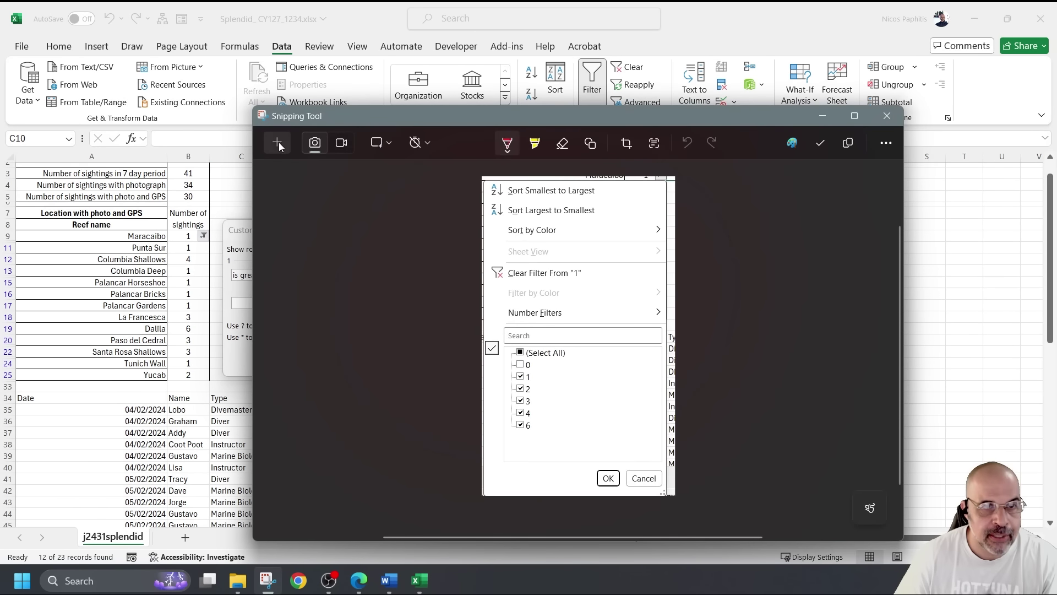
Snip the reef list together with the 'is greater than 0' condition dialog
{"action": "left_click", "coordinate": [282, 146]}
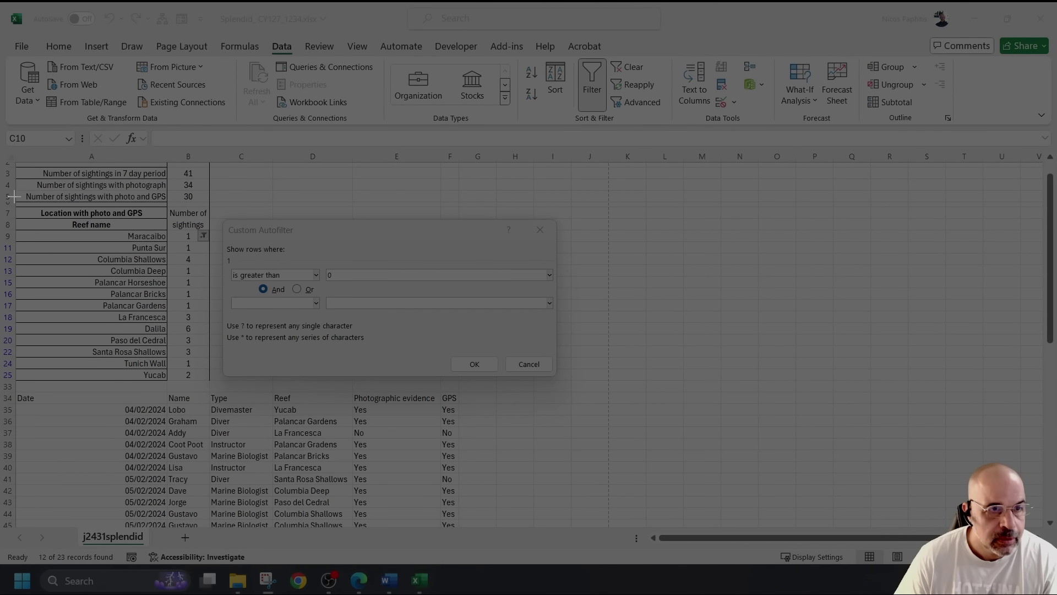
{"action": "left_click_drag", "start_coordinate": [2, 150], "coordinate": [574, 386]}
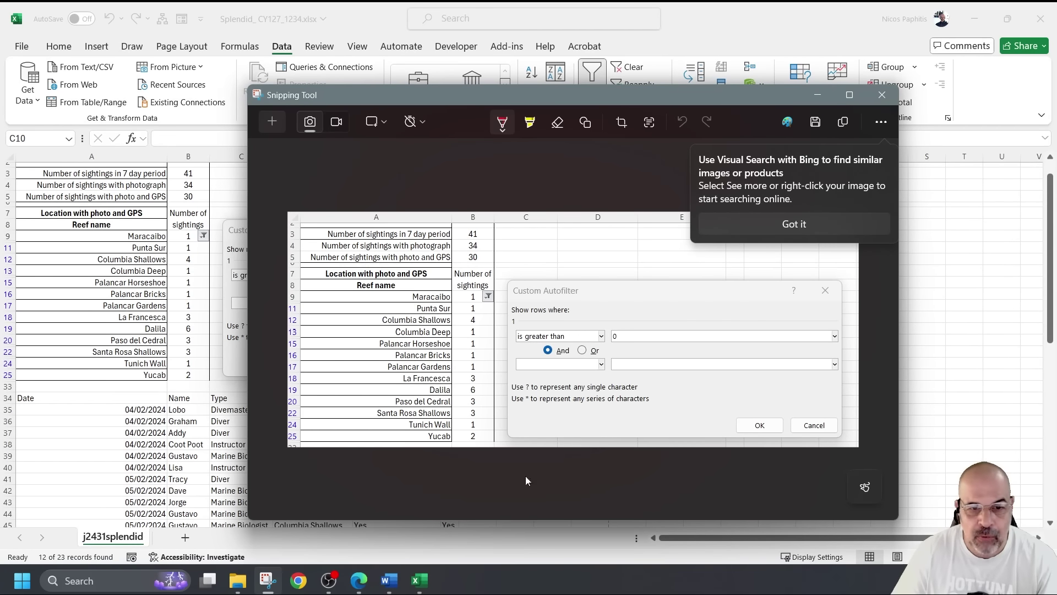
{"action": "left_click", "coordinate": [389, 580]}
Paste the condition screenshot below the first and shrink the first so both fit
{"action": "left_click", "coordinate": [561, 506]}
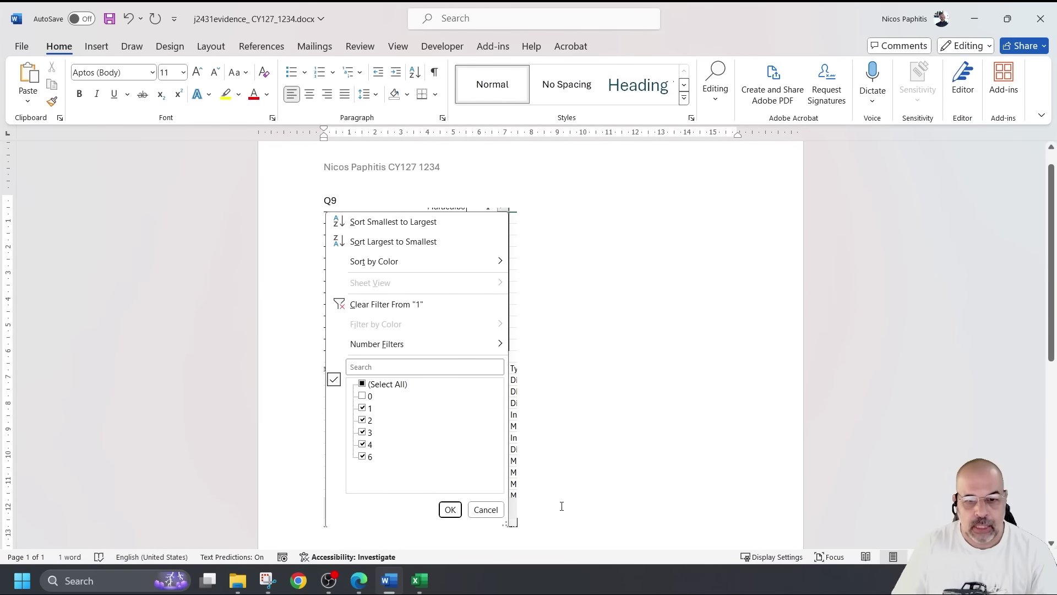
{"action": "key", "text": "ctrl+v"}
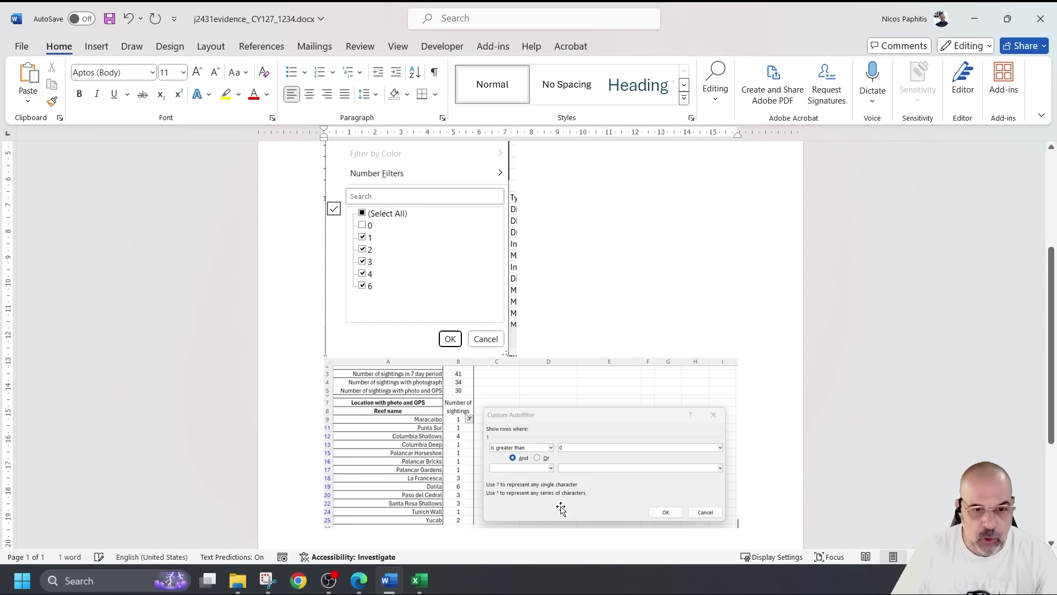
{"action": "left_click", "coordinate": [455, 305]}
{"action": "left_click_drag", "start_coordinate": [517, 355], "coordinate": [480, 292]}
{"action": "scroll", "coordinate": [554, 243], "scroll_direction": "up", "scroll_amount": 2}
{"action": "left_click", "coordinate": [555, 242]}
{"action": "left_click", "coordinate": [407, 223]}
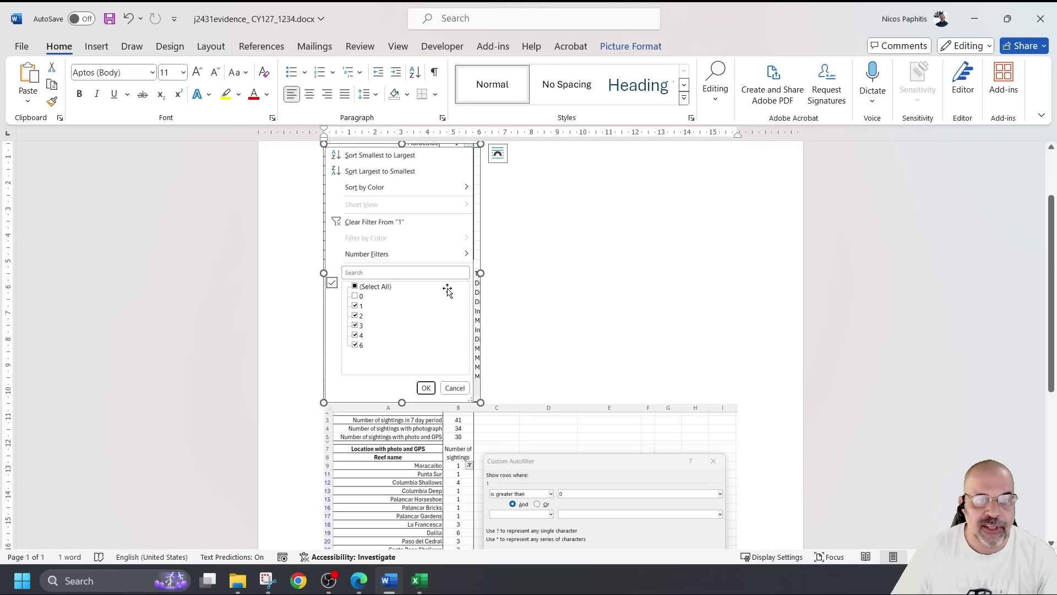
{"action": "scroll", "coordinate": [513, 373], "scroll_direction": "down", "scroll_amount": 2}
{"action": "left_click", "coordinate": [513, 372]}
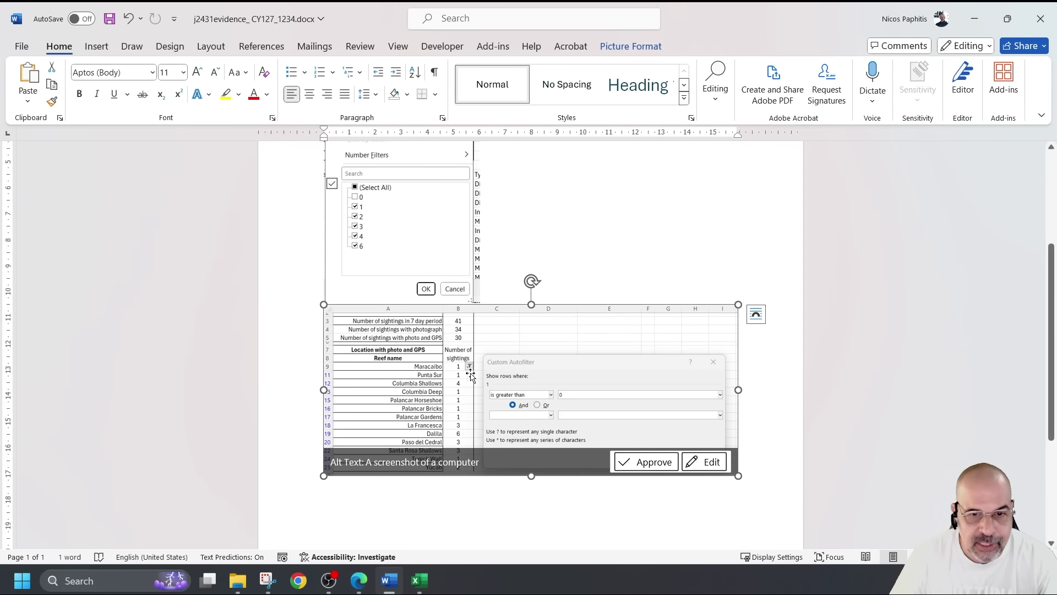
{"action": "left_click", "coordinate": [562, 262]}
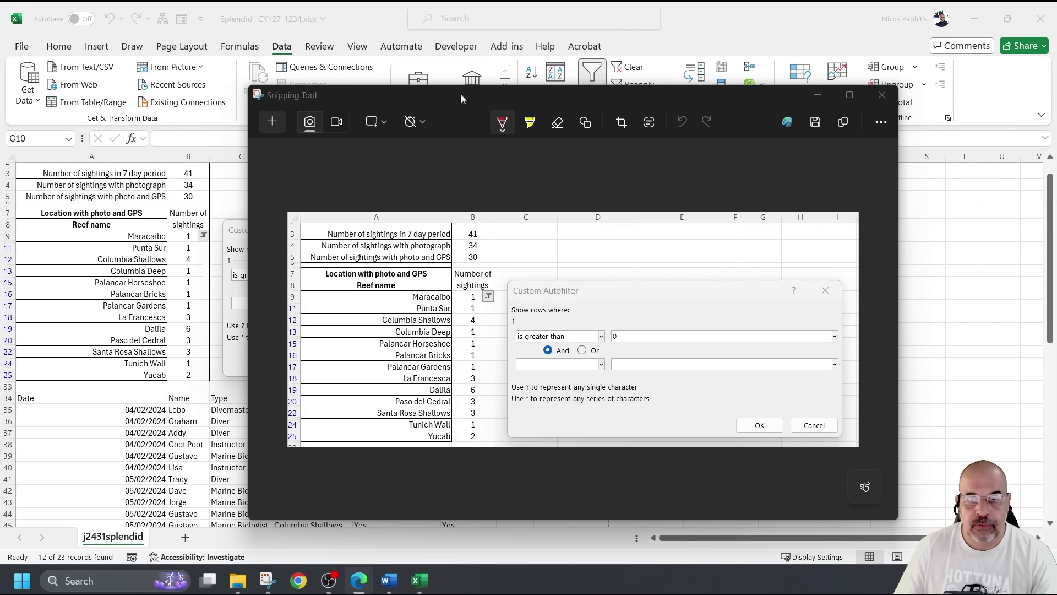
Apply the sightings greater than 0 filter to the reef table
{"action": "left_click", "coordinate": [882, 95]}
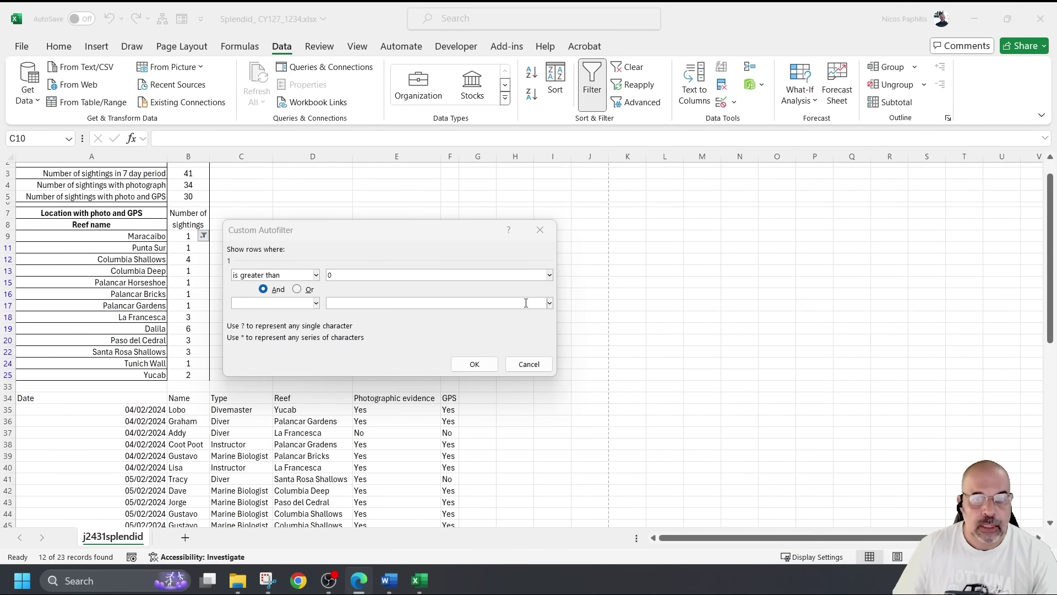
{"action": "left_click", "coordinate": [492, 367]}
{"action": "scroll", "coordinate": [385, 298], "scroll_direction": "up", "scroll_amount": 3}
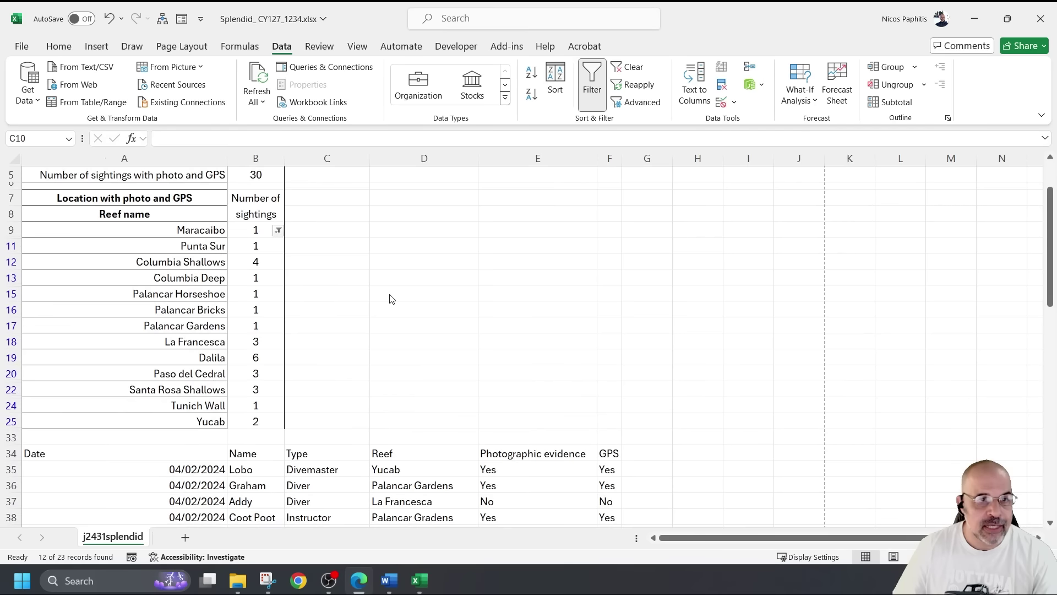
{"action": "scroll", "coordinate": [391, 299], "scroll_direction": "down", "scroll_amount": 2}
{"action": "scroll", "coordinate": [539, 311], "scroll_direction": "up", "scroll_amount": 2}
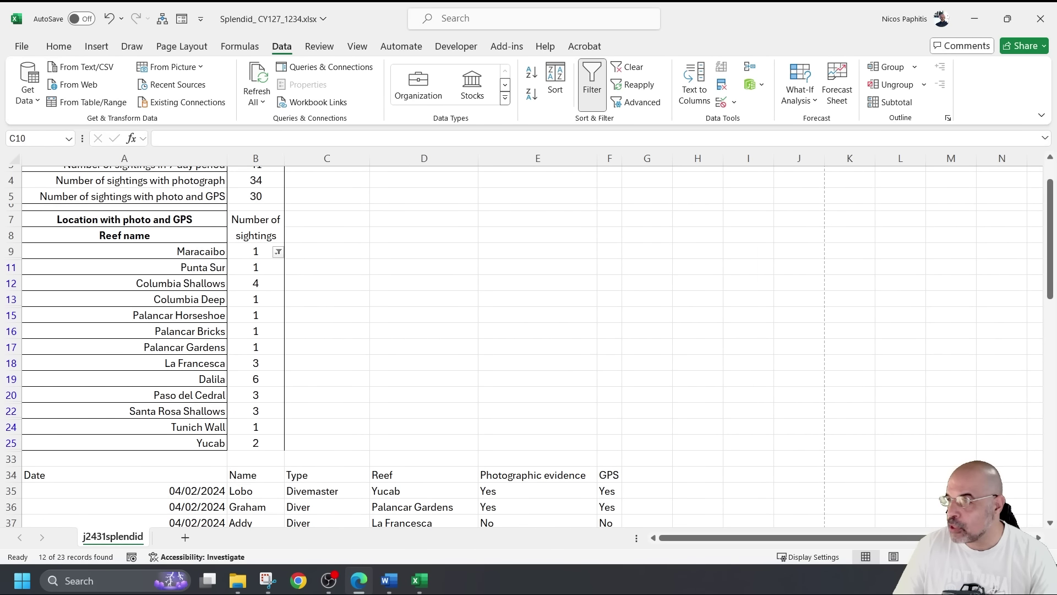
{"action": "scroll", "coordinate": [281, 303], "scroll_direction": "up", "scroll_amount": 1}
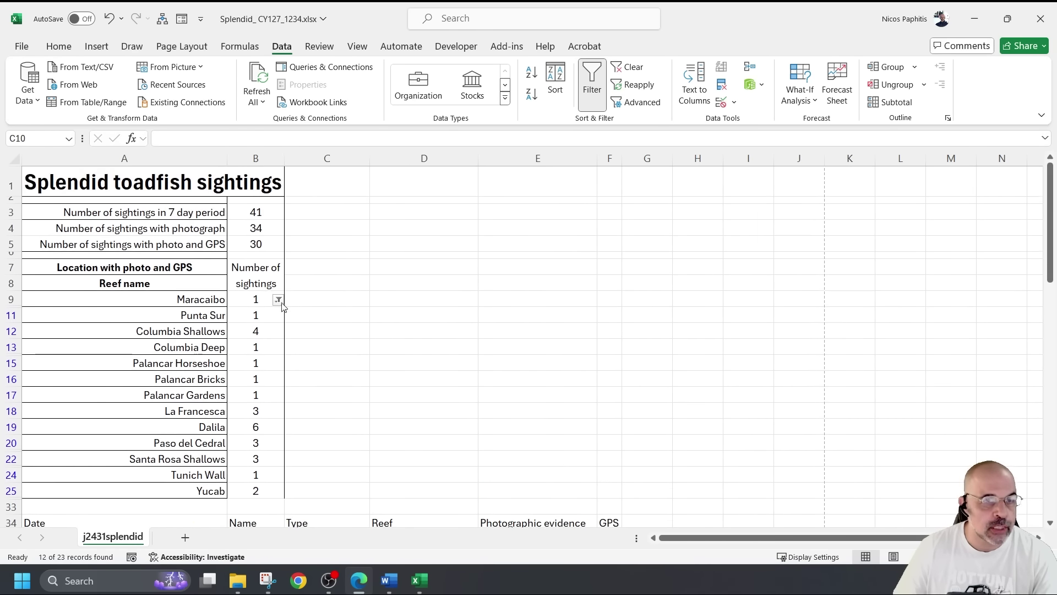
Select A1:B25 and bring up the print preview
{"action": "left_click_drag", "start_coordinate": [25, 176], "coordinate": [172, 495]}
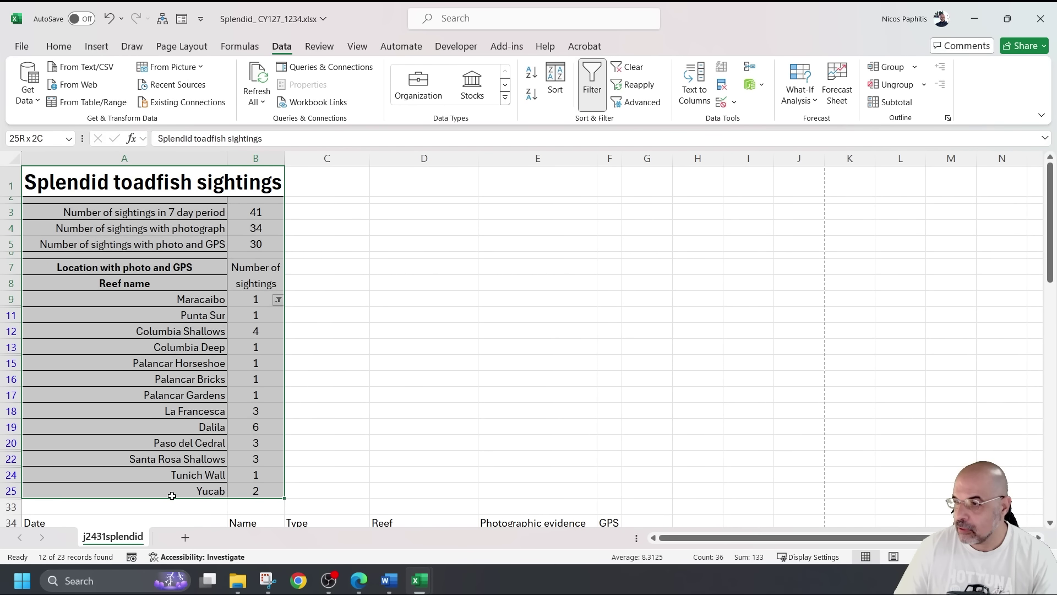
{"action": "left_click_drag", "start_coordinate": [172, 495], "coordinate": [172, 496]}
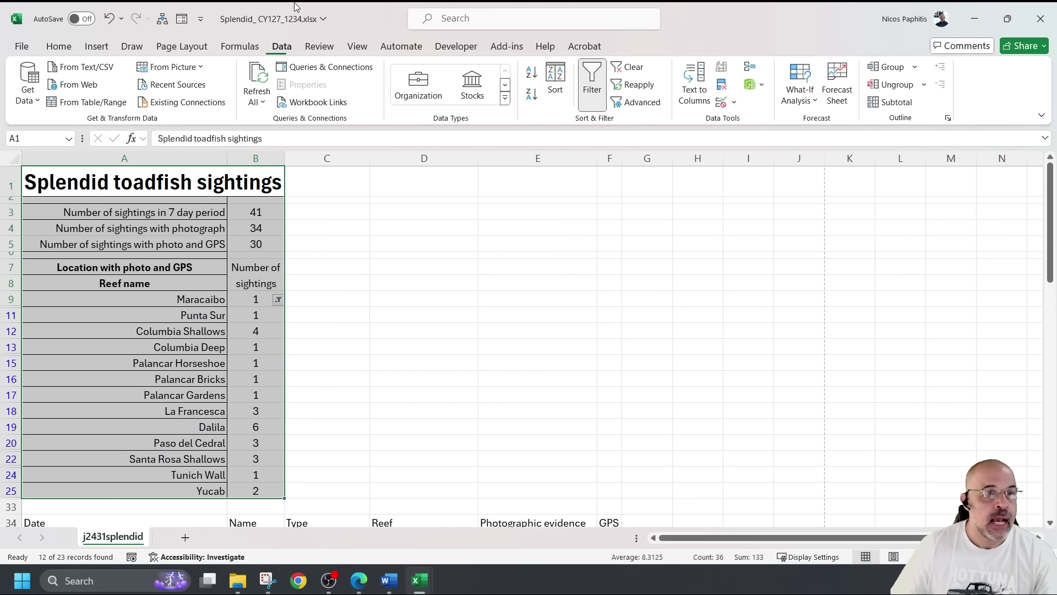
{"action": "key", "text": "ctrl+p"}
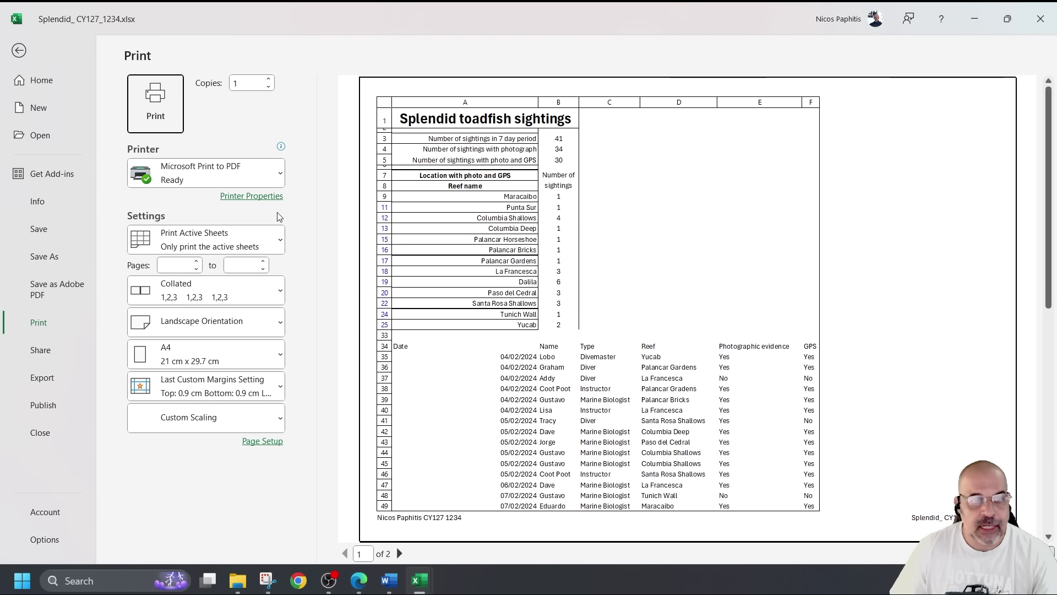
Set the printout to Print Selection in portrait orientation
{"action": "left_click", "coordinate": [182, 240]}
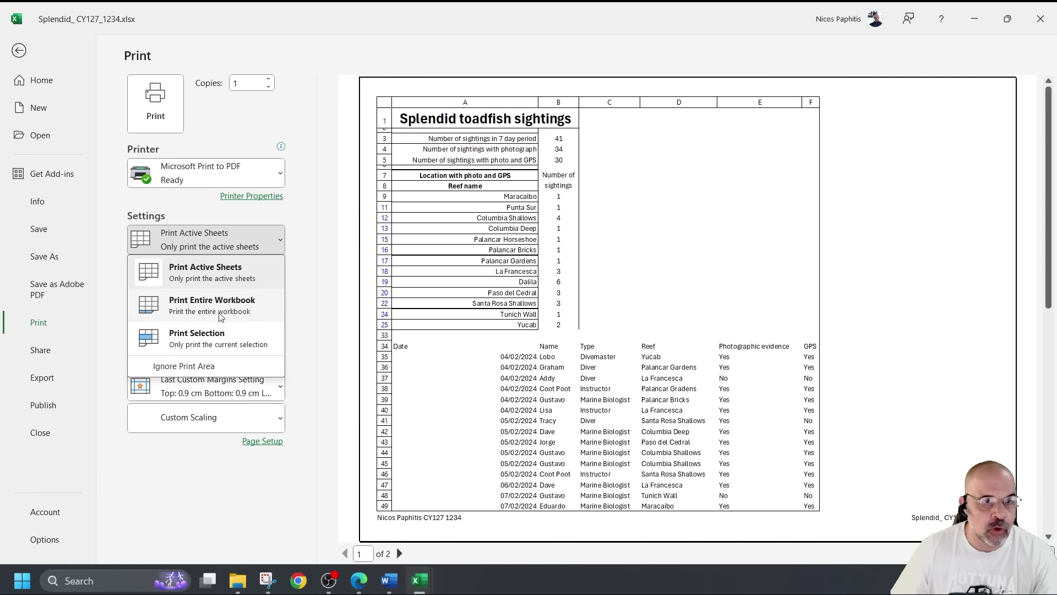
{"action": "left_click", "coordinate": [220, 338]}
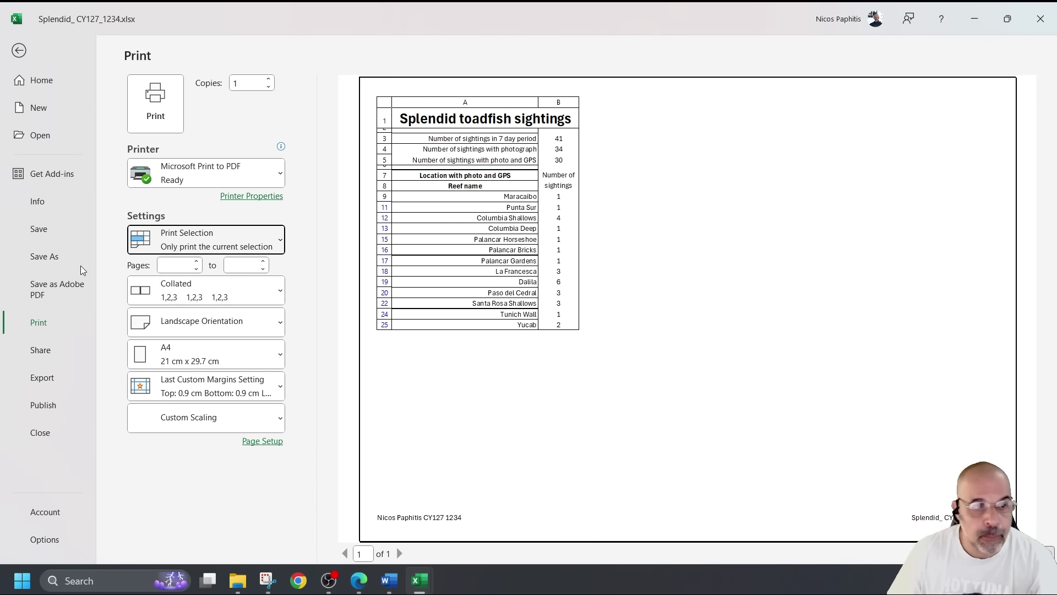
{"action": "left_click", "coordinate": [219, 326]}
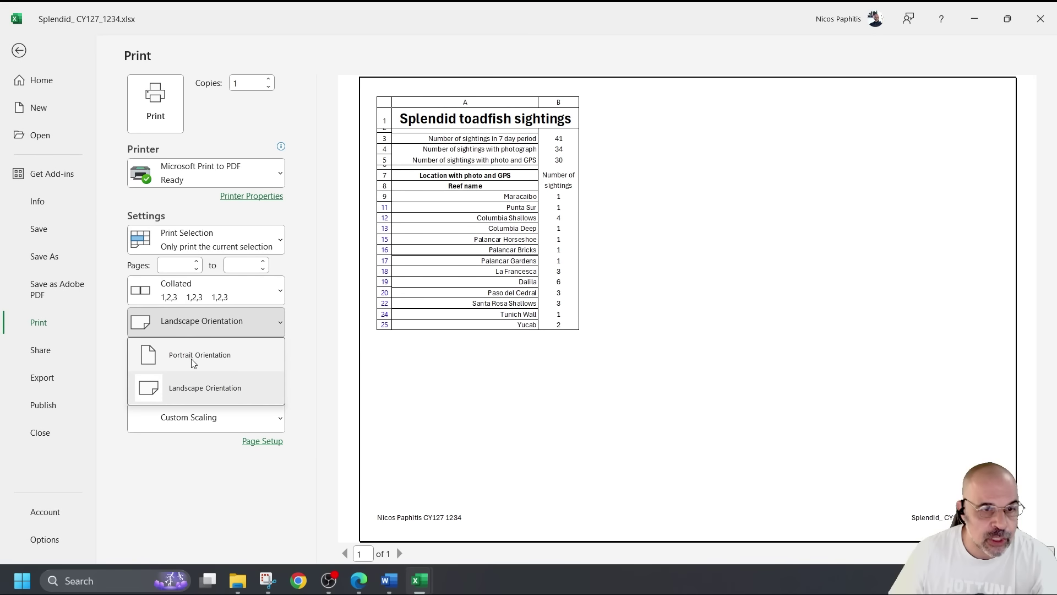
{"action": "left_click", "coordinate": [211, 363]}
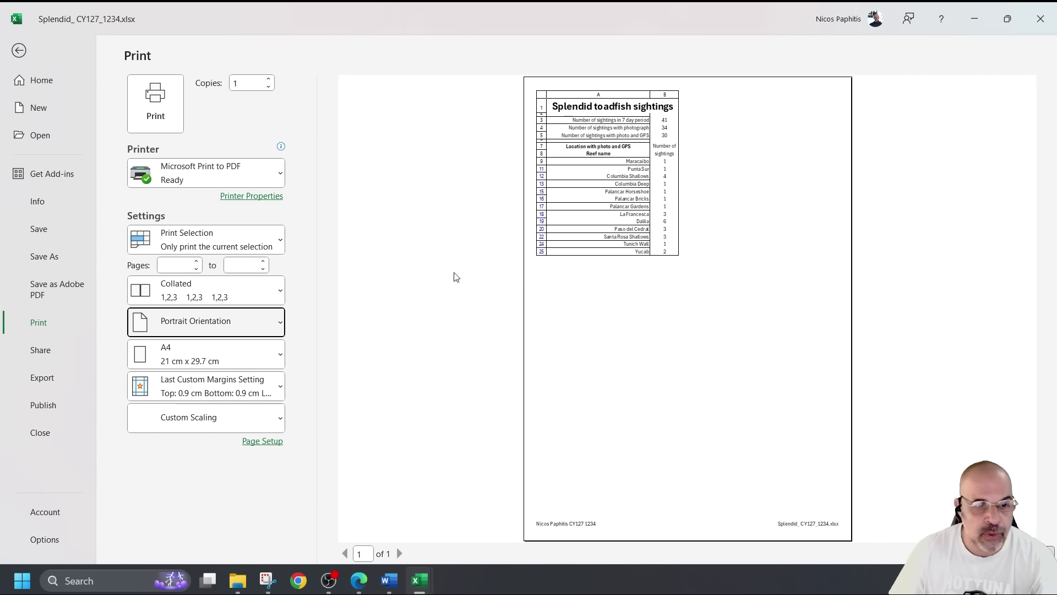
Raise the custom print scaling from 90% to 100%, then return to the worksheet
{"action": "left_click", "coordinate": [193, 427]}
{"action": "left_click", "coordinate": [190, 363]}
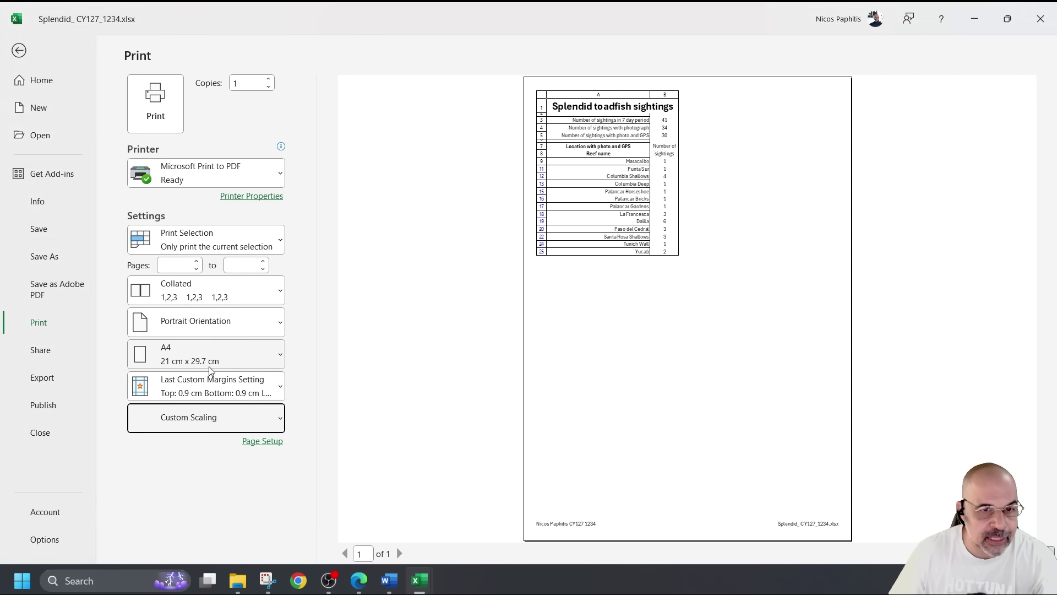
{"action": "left_click", "coordinate": [201, 427]}
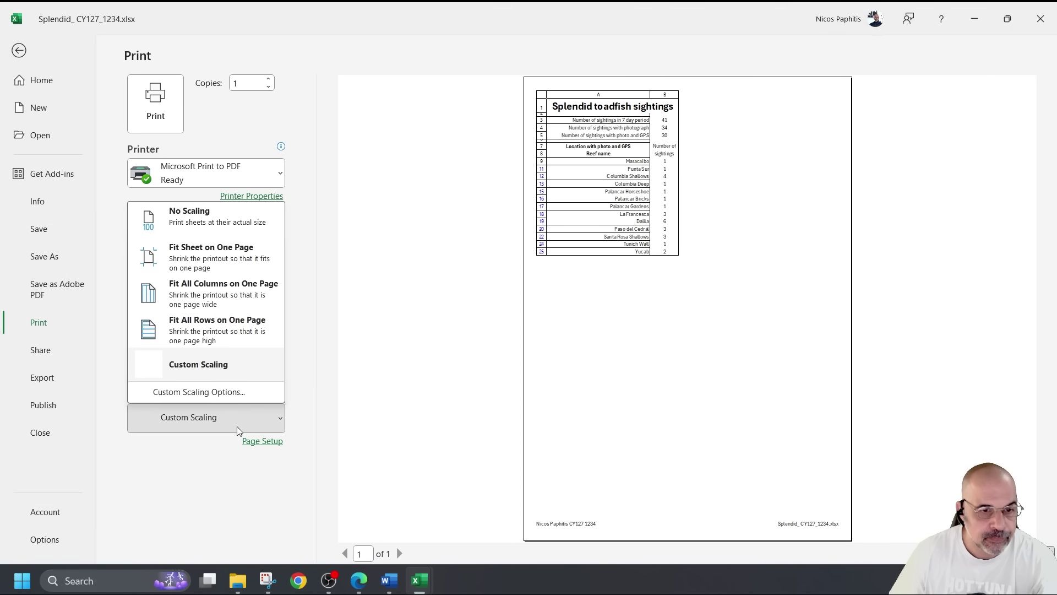
{"action": "left_click", "coordinate": [189, 393]}
{"action": "left_click", "coordinate": [400, 303]}
{"action": "left_click", "coordinate": [400, 302]}
{"action": "left_click", "coordinate": [583, 487]}
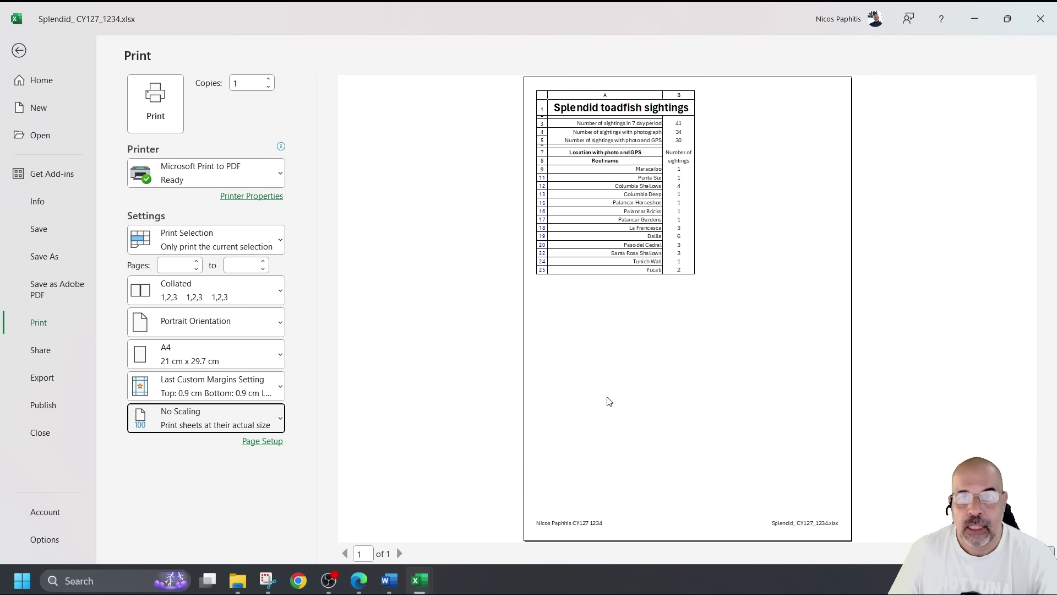
{"action": "left_click", "coordinate": [482, 304]}
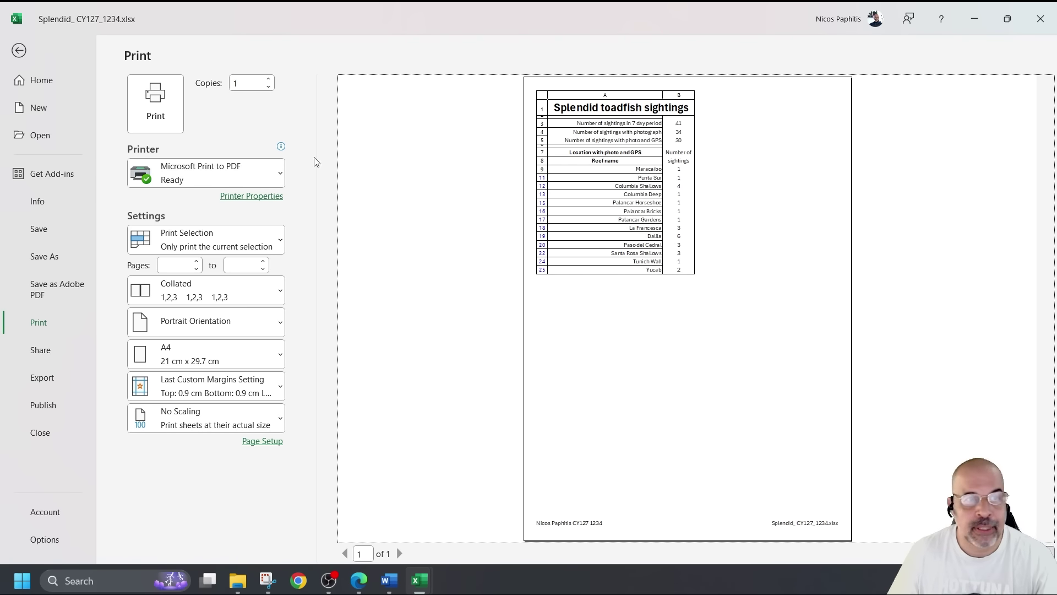
{"action": "left_click", "coordinate": [19, 50]}
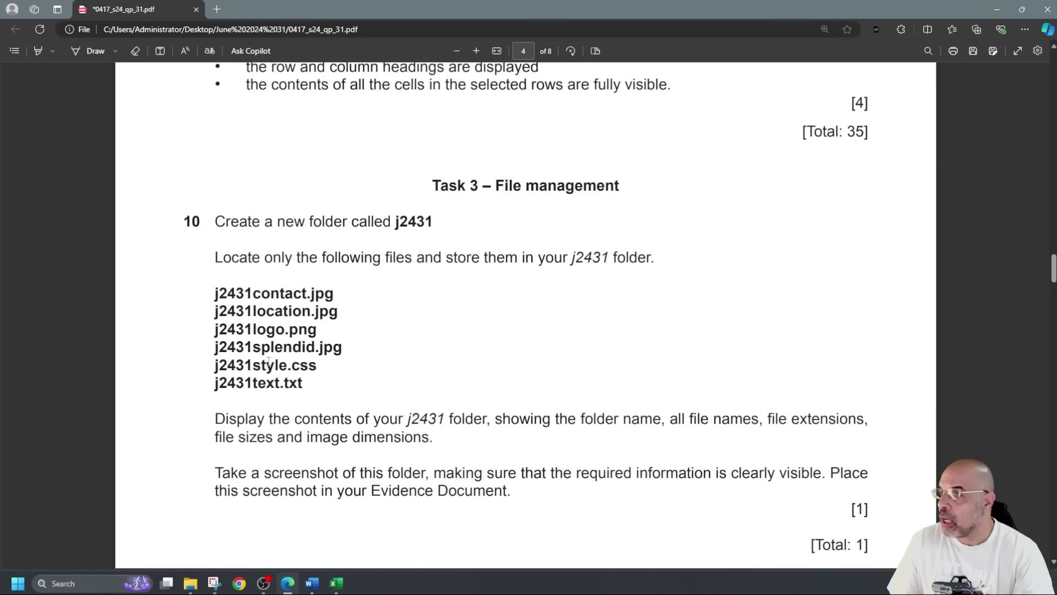
Highlight question 9's total marks and scroll the PDF down to question 10's j2431 brief
{"action": "scroll", "coordinate": [268, 360], "scroll_direction": "up", "scroll_amount": 3}
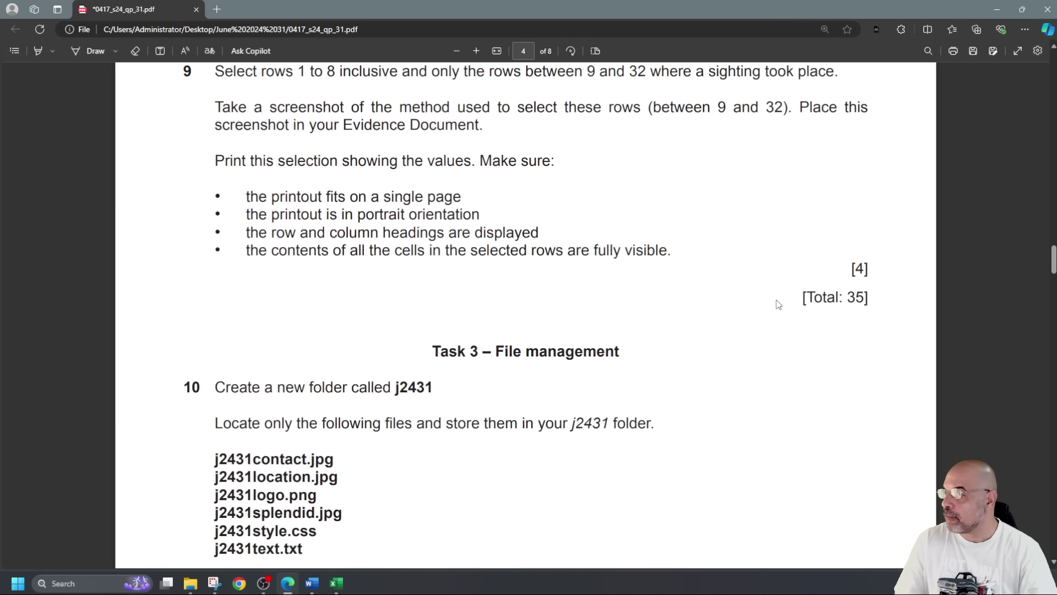
{"action": "left_click_drag", "start_coordinate": [877, 298], "coordinate": [767, 304]}
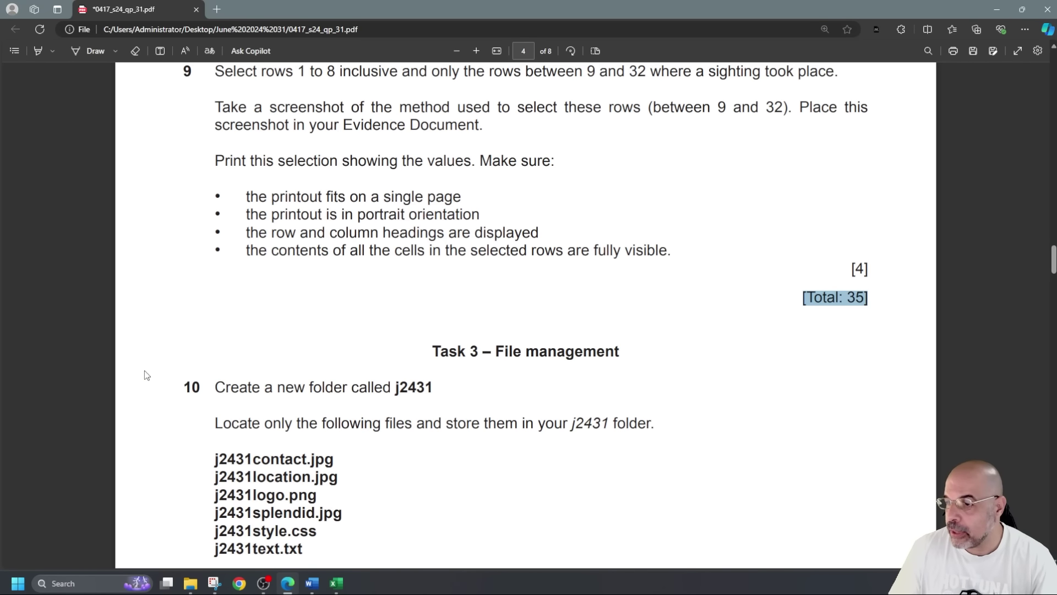
{"action": "scroll", "coordinate": [100, 372], "scroll_direction": "down", "scroll_amount": 3}
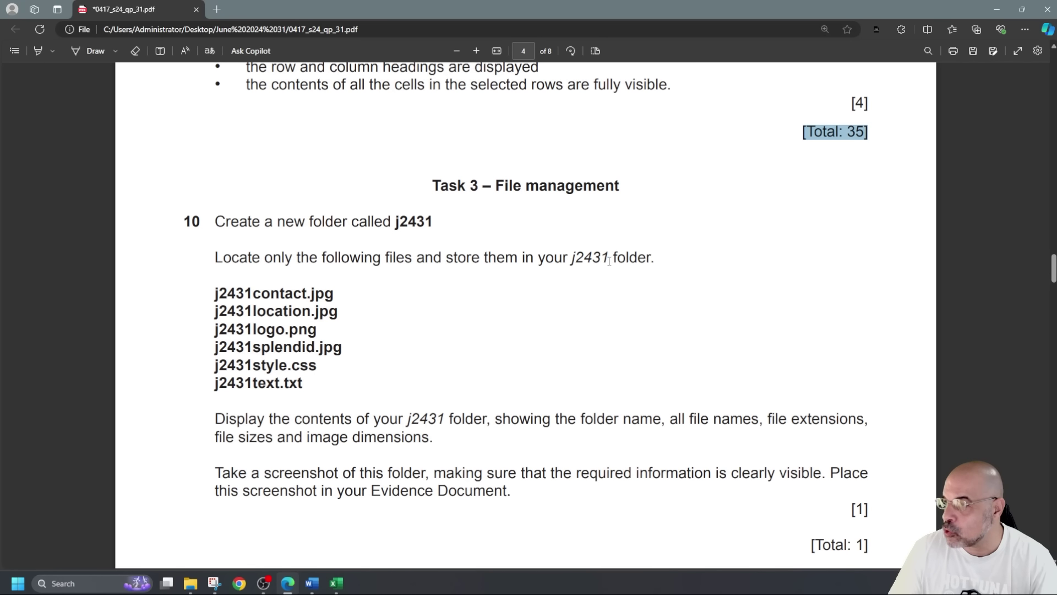
{"action": "scroll", "coordinate": [353, 334], "scroll_direction": "down", "scroll_amount": 2}
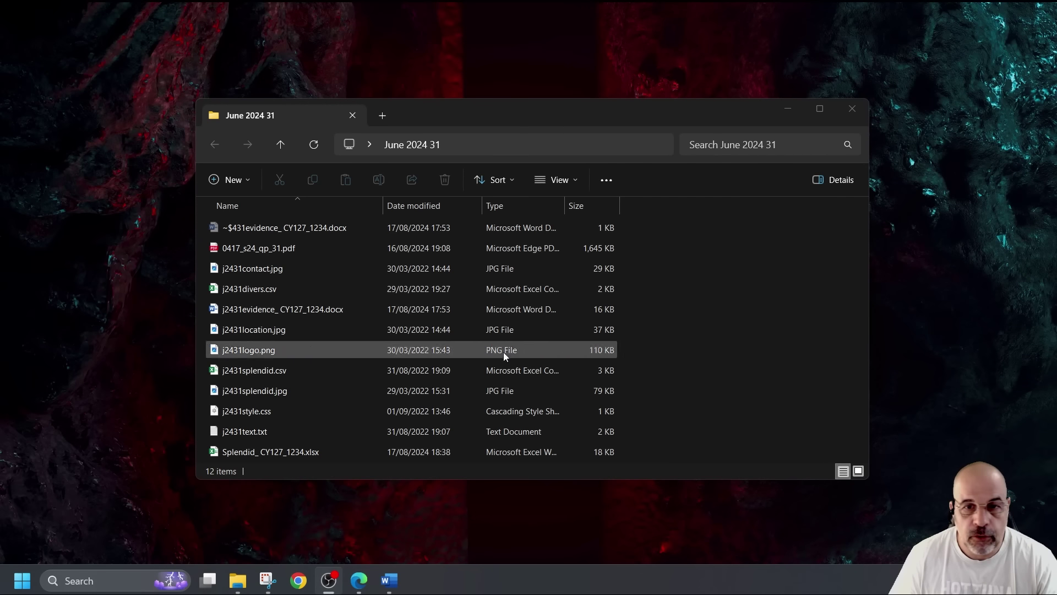
Make a new folder in June 2024 31 and name it j2431
{"action": "right_click", "coordinate": [650, 368]}
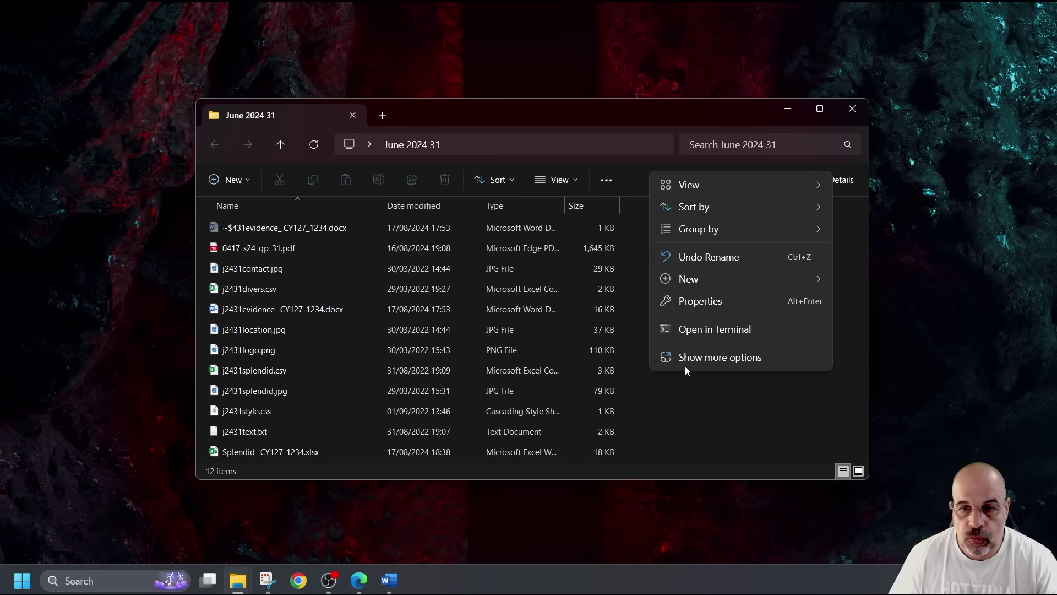
{"action": "mouse_move", "coordinate": [698, 280]}
{"action": "left_click", "coordinate": [873, 278]}
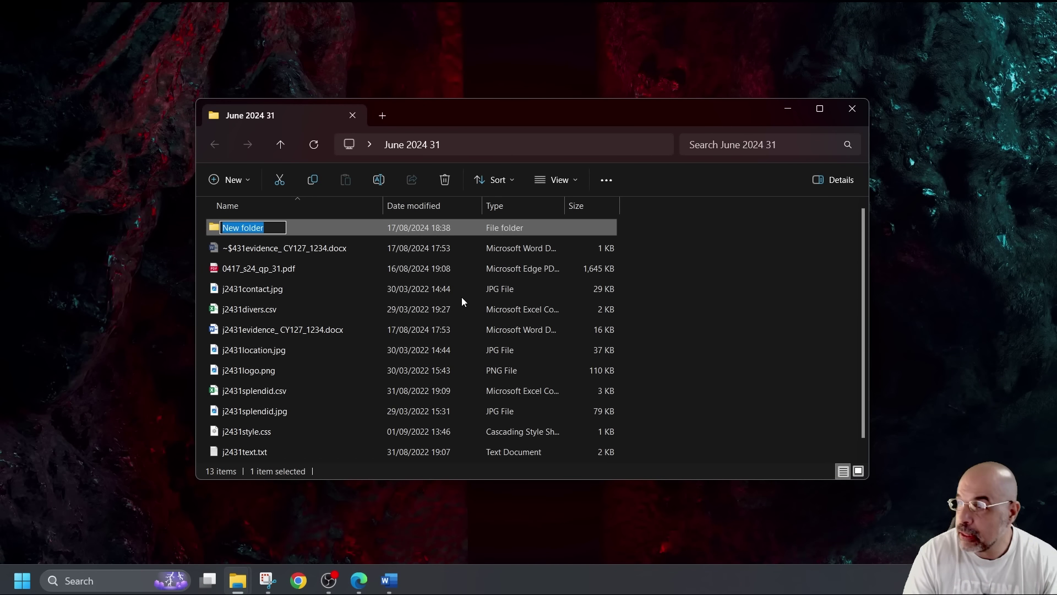
{"action": "type", "text": "j2"}
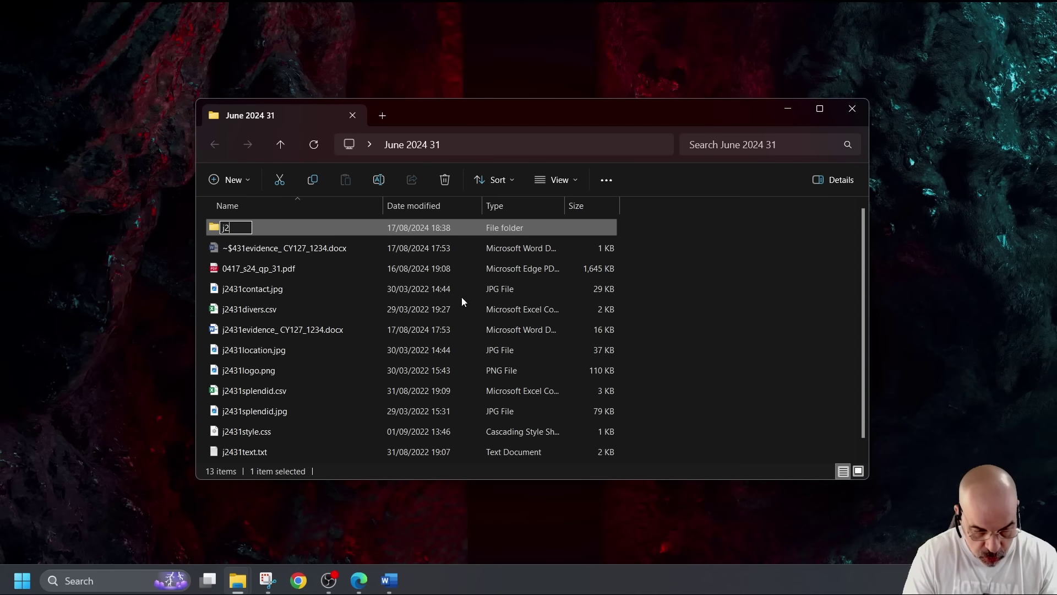
{"action": "type", "text": "431"}
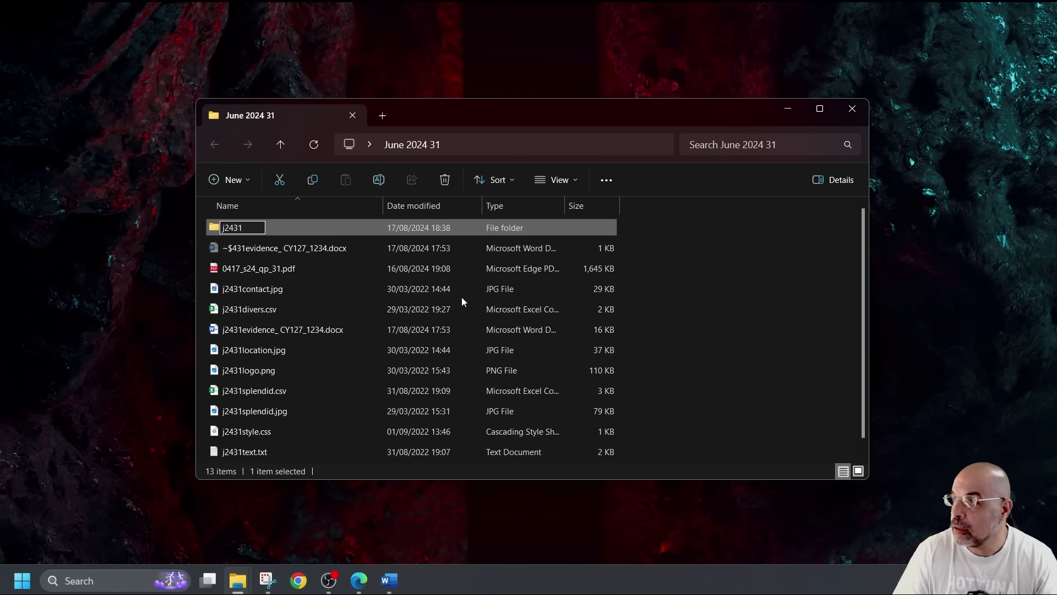
{"action": "key", "text": "Return"}
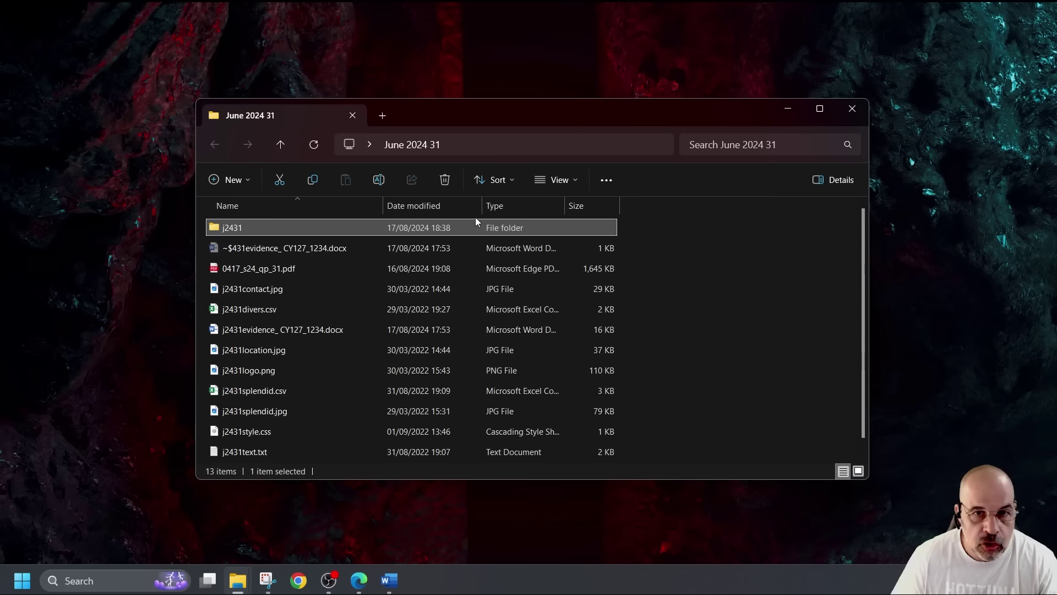
Sort by type and copy j2431contact.jpg, j2431location.jpg, j2431splendid.jpg and j2431logo.png into j2431
{"action": "left_click", "coordinate": [501, 211]}
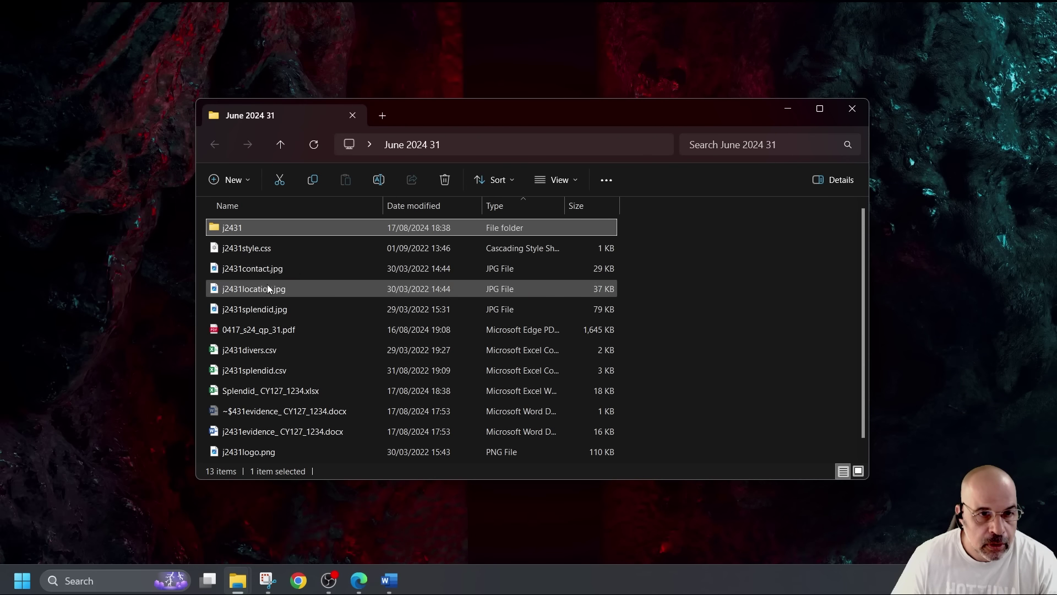
{"action": "left_click", "coordinate": [271, 271]}
{"action": "left_click", "coordinate": [275, 290], "text": "ctrl"}
{"action": "left_click", "coordinate": [272, 309], "text": "ctrl"}
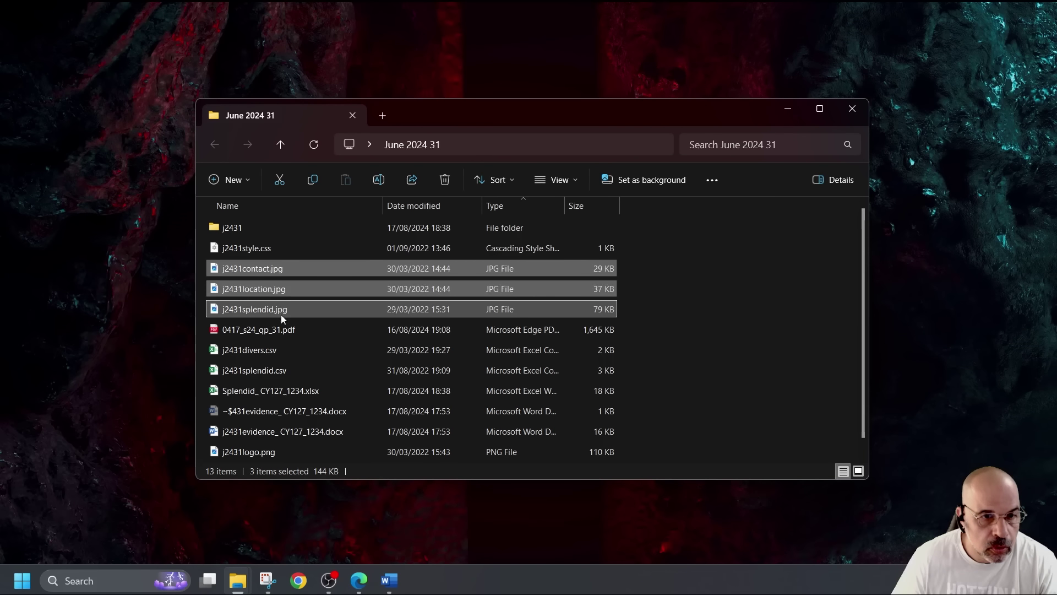
{"action": "left_click", "coordinate": [284, 458], "text": "ctrl"}
{"action": "left_click_drag", "start_coordinate": [264, 287], "coordinate": [233, 227]}
{"action": "left_click", "coordinate": [282, 269]}
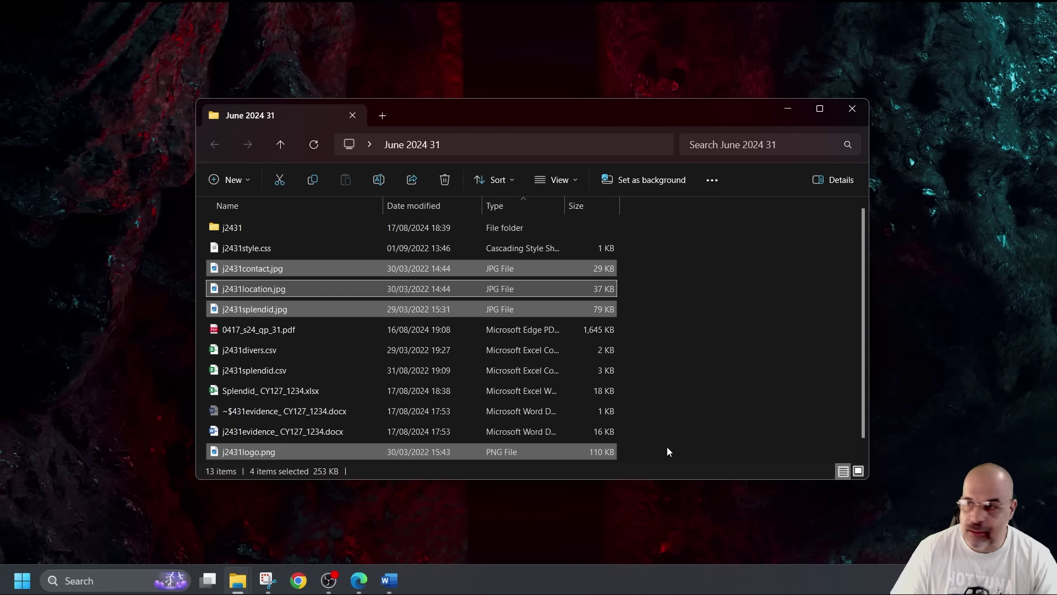
Copy j2431style.css and j2431text.txt into the j2431 folder
{"action": "left_click", "coordinate": [333, 354]}
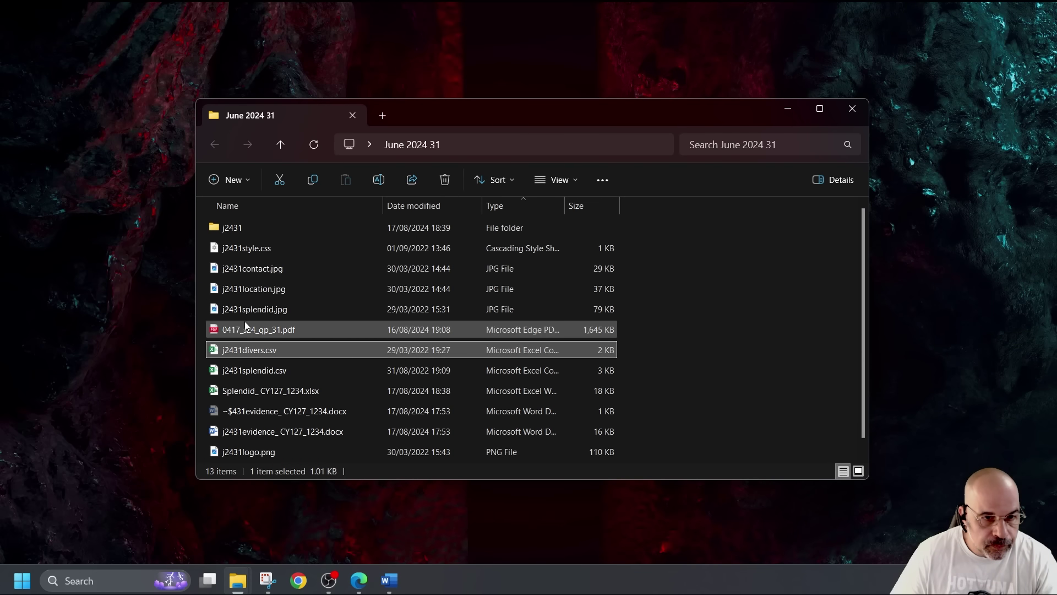
{"action": "left_click_drag", "start_coordinate": [236, 248], "coordinate": [253, 229]}
{"action": "left_click", "coordinate": [283, 269]}
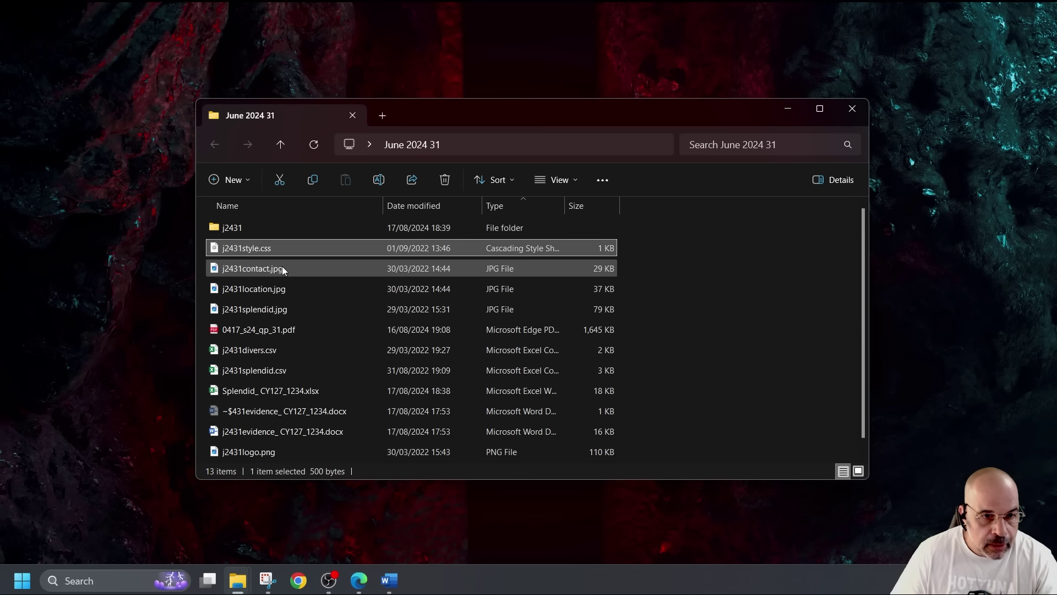
{"action": "scroll", "coordinate": [293, 418], "scroll_direction": "down", "scroll_amount": 1}
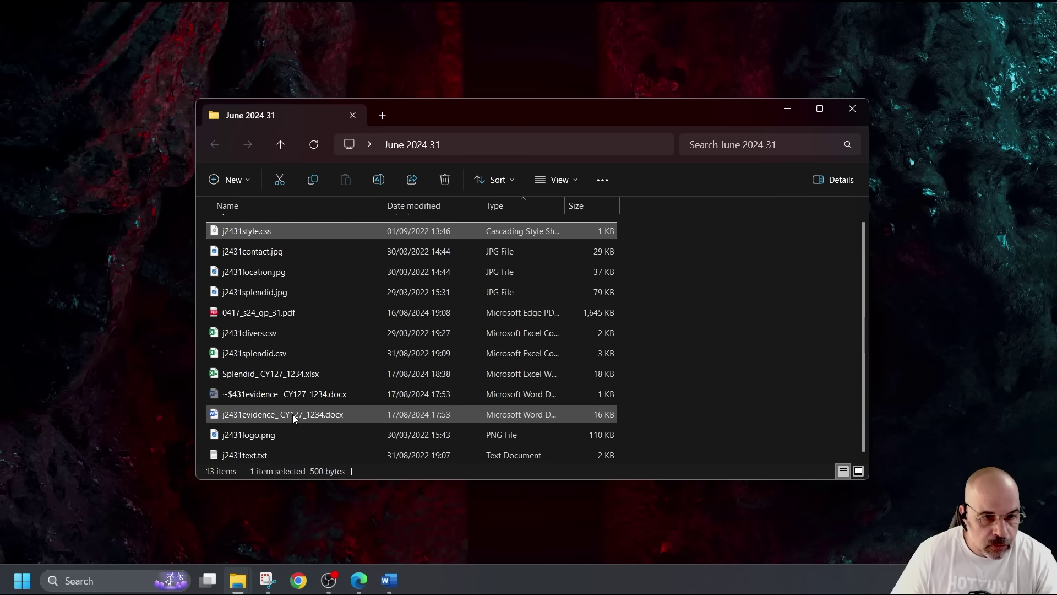
{"action": "left_click", "coordinate": [259, 457]}
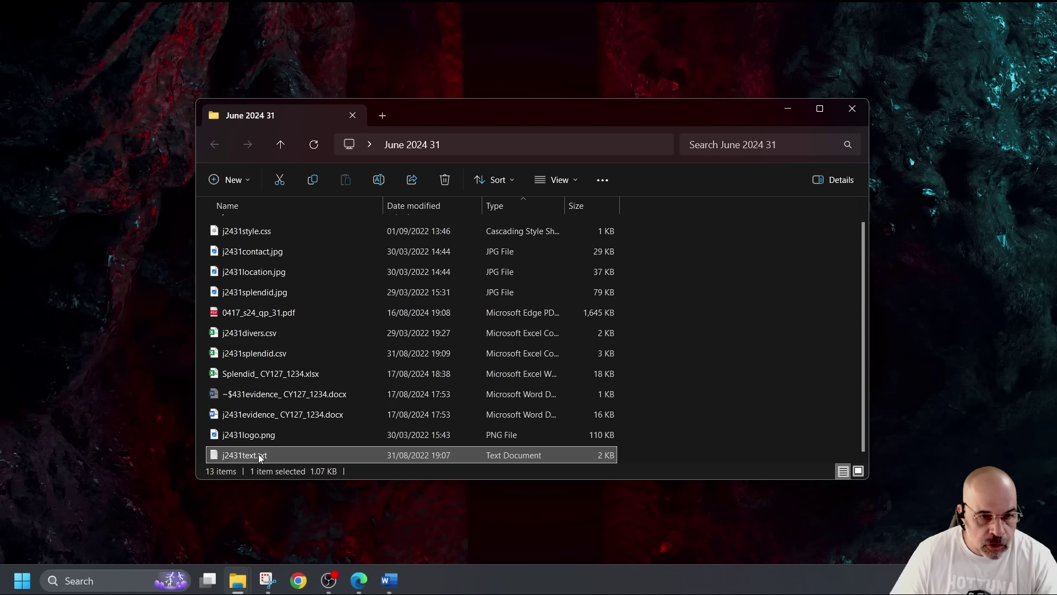
{"action": "right_click", "coordinate": [259, 455]}
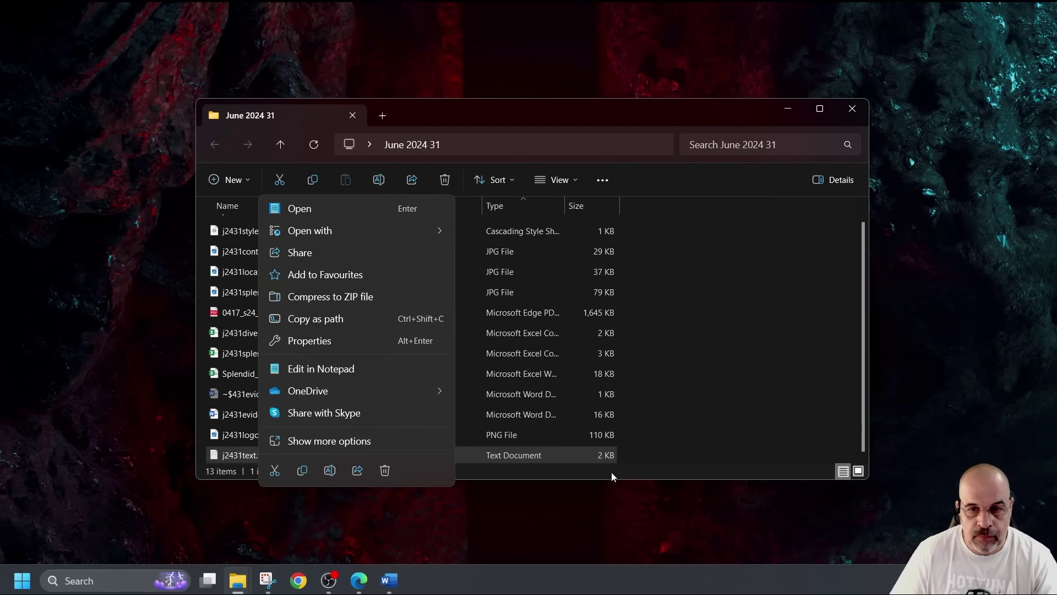
{"action": "left_click", "coordinate": [610, 487]}
{"action": "left_click_drag", "start_coordinate": [610, 488], "coordinate": [612, 535]}
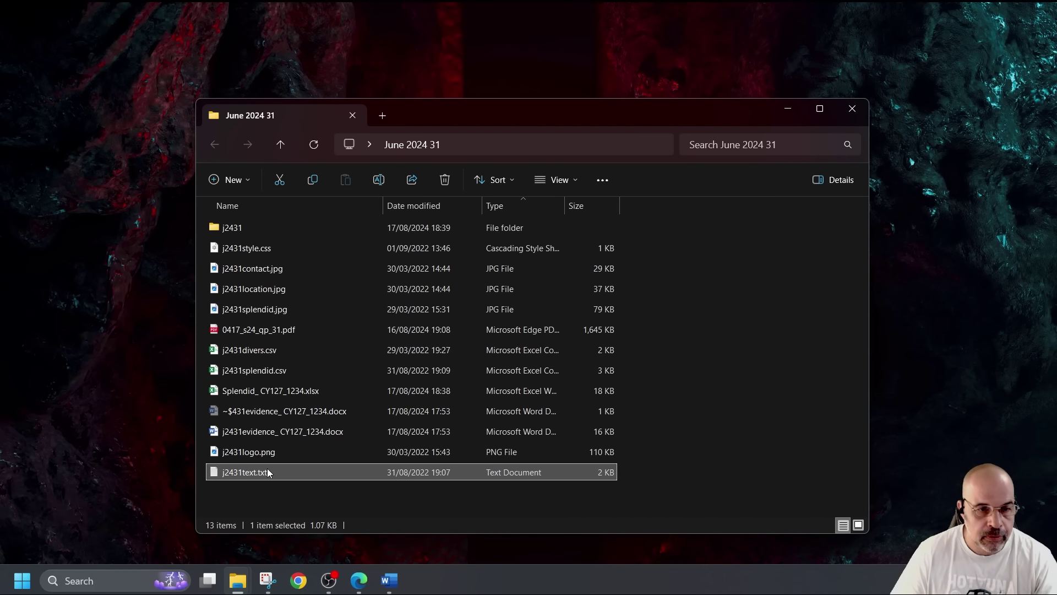
{"action": "left_click_drag", "start_coordinate": [272, 473], "coordinate": [240, 228]}
{"action": "left_click", "coordinate": [284, 268]}
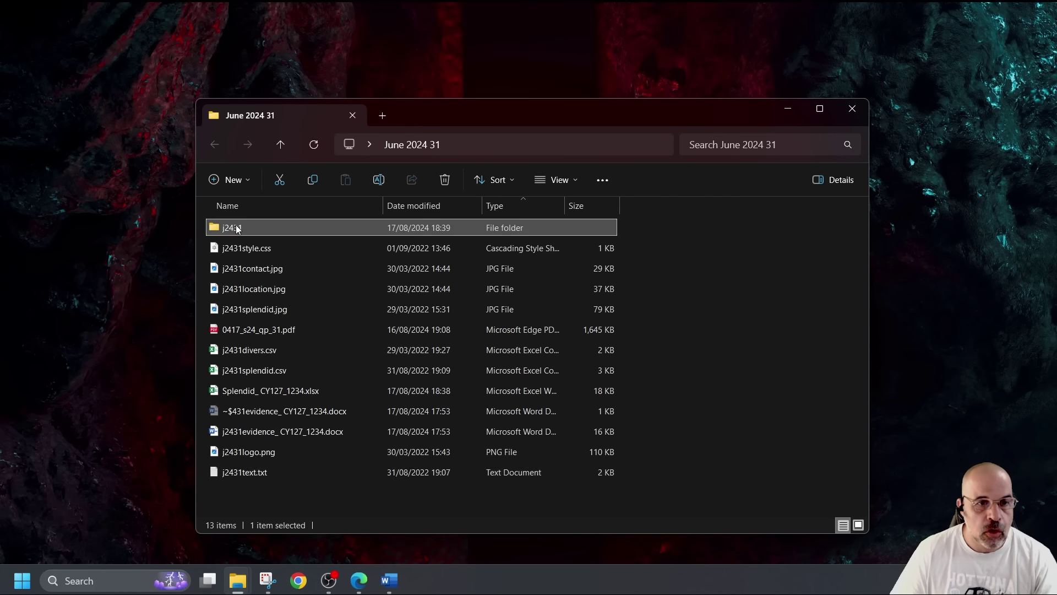
Open the j2431 folder and switch its file listing to Details view
{"action": "double_click", "coordinate": [259, 228]}
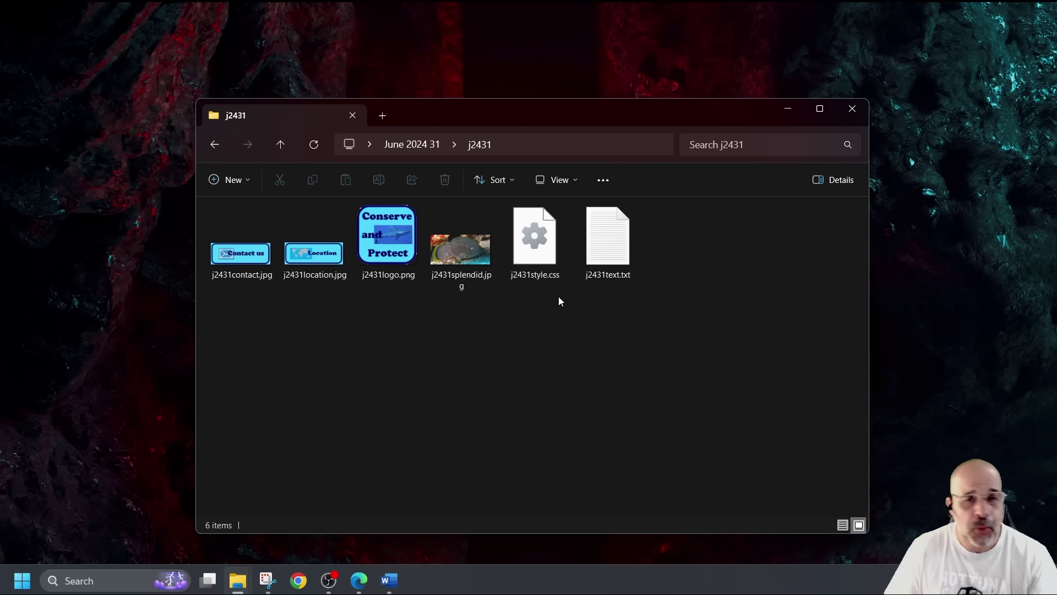
{"action": "left_click", "coordinate": [578, 180]}
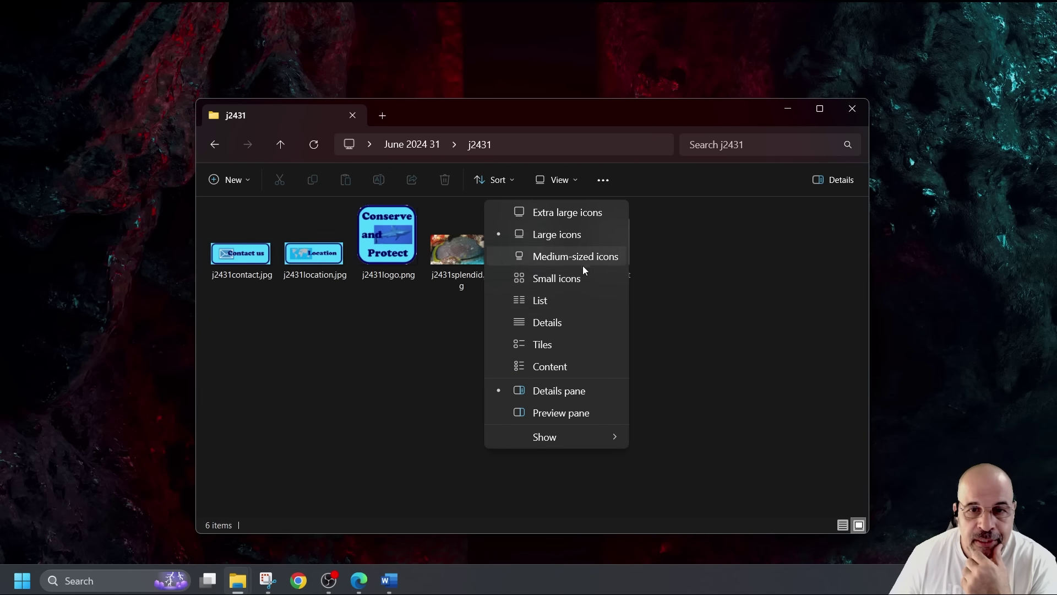
{"action": "left_click", "coordinate": [554, 323]}
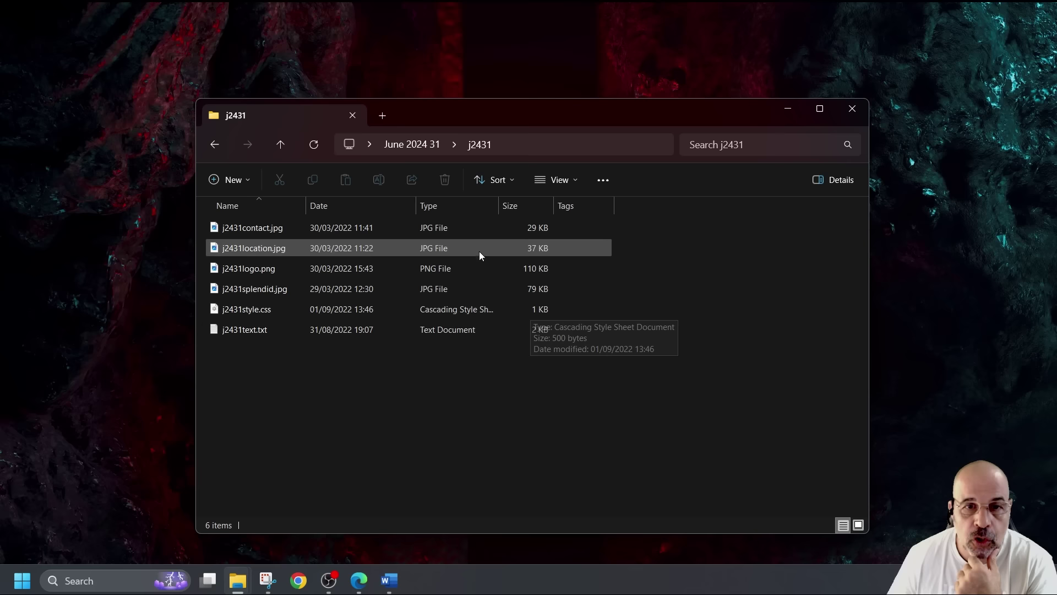
Add the Dimensions column to the j2431 details listing
{"action": "right_click", "coordinate": [443, 206]}
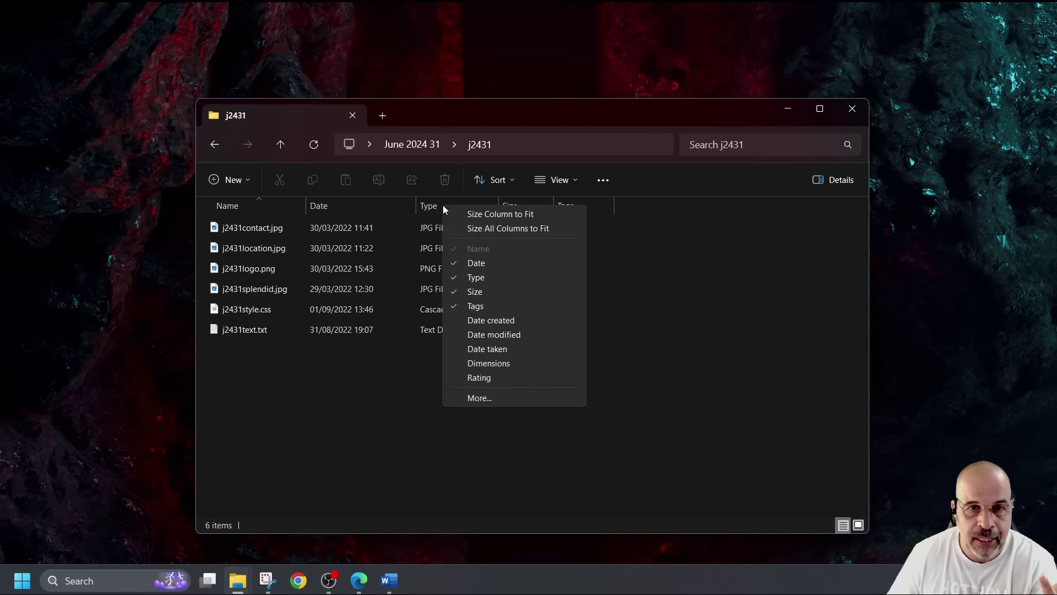
{"action": "left_click", "coordinate": [504, 398]}
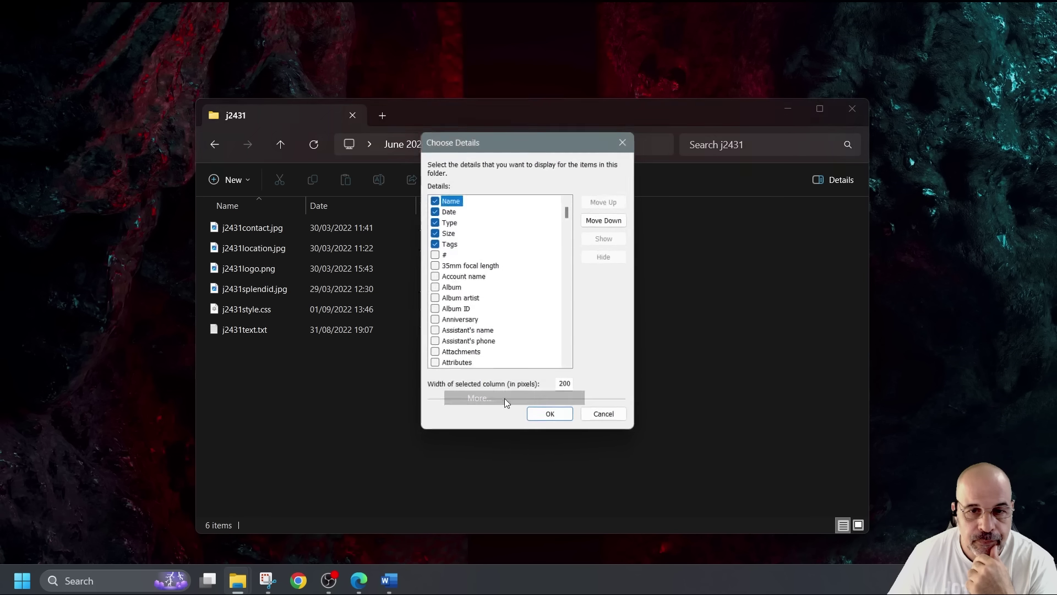
{"action": "scroll", "coordinate": [481, 289], "scroll_direction": "down", "scroll_amount": 1}
{"action": "scroll", "coordinate": [480, 289], "scroll_direction": "up", "scroll_amount": 1}
{"action": "scroll", "coordinate": [481, 283], "scroll_direction": "down", "scroll_amount": 7}
{"action": "scroll", "coordinate": [483, 277], "scroll_direction": "down", "scroll_amount": 16}
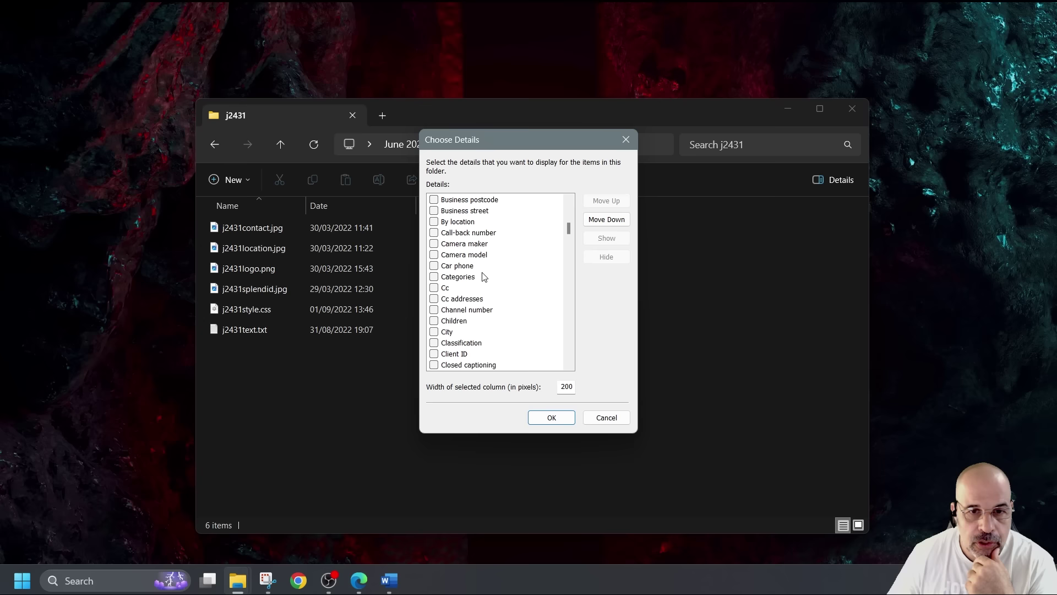
{"action": "scroll", "coordinate": [483, 277], "scroll_direction": "down", "scroll_amount": 7}
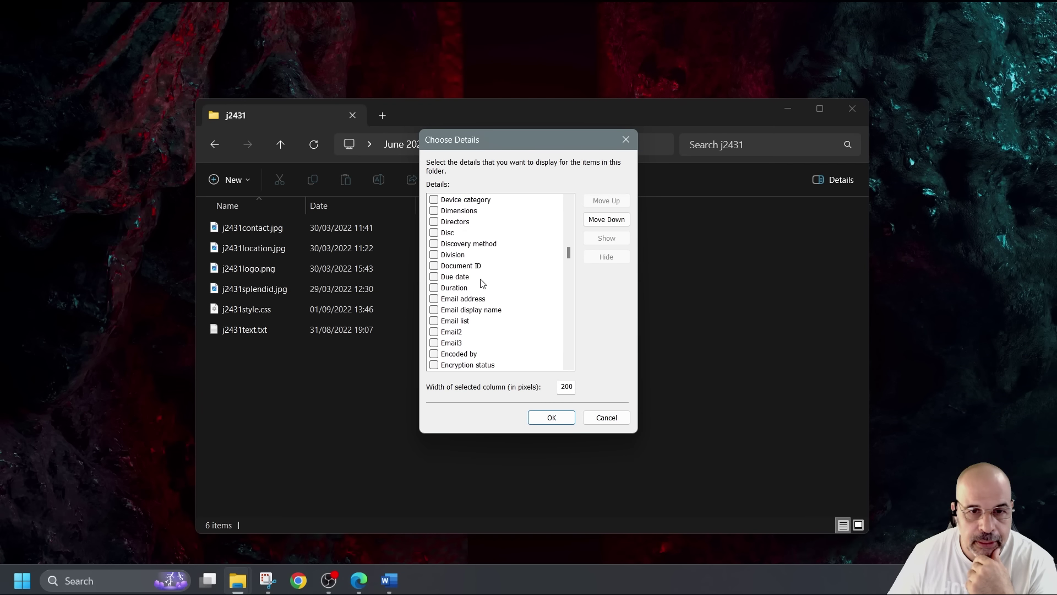
{"action": "scroll", "coordinate": [482, 281], "scroll_direction": "up", "scroll_amount": 3}
{"action": "scroll", "coordinate": [483, 282], "scroll_direction": "down", "scroll_amount": 3}
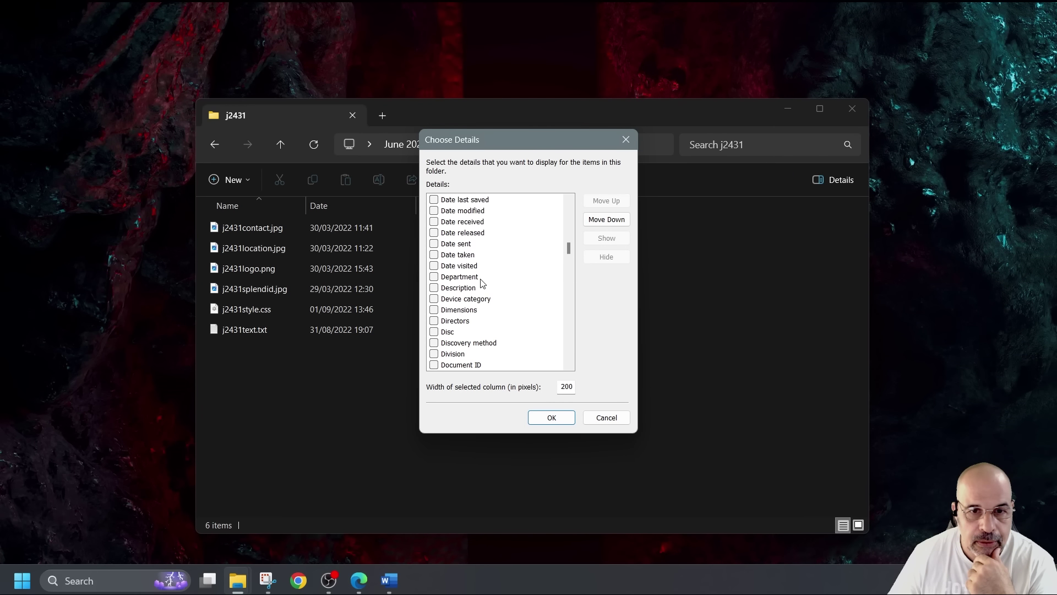
{"action": "left_click", "coordinate": [434, 277]}
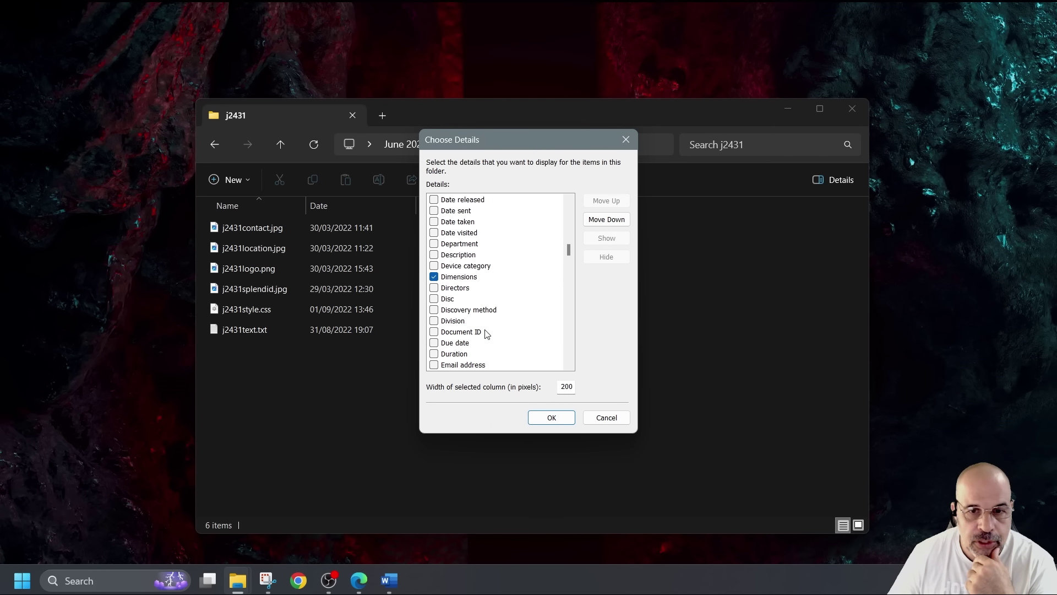
{"action": "left_click", "coordinate": [552, 418]}
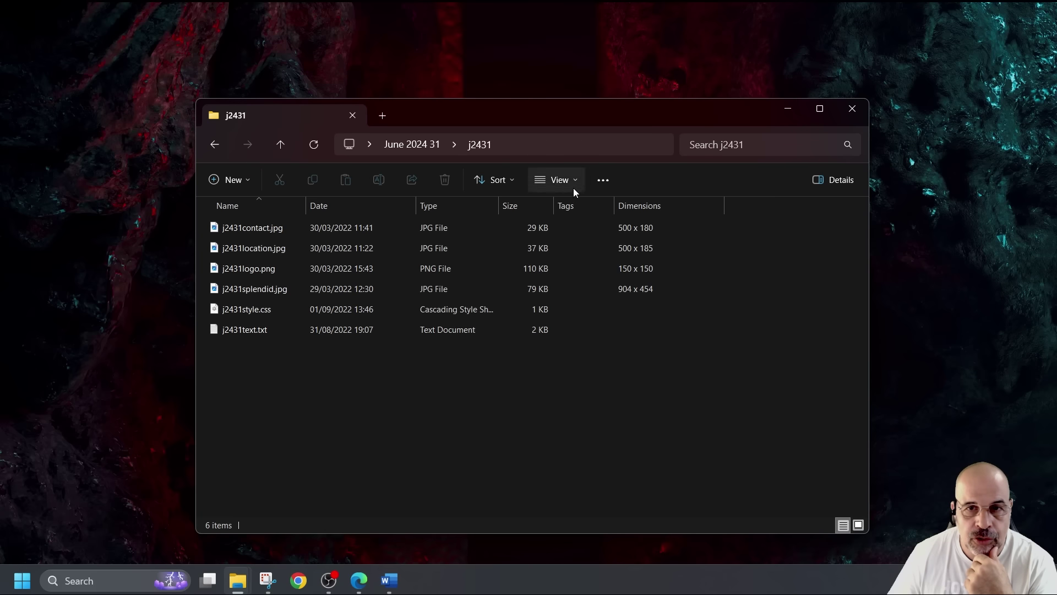
Add the File extension column and check which columns are shown
{"action": "right_click", "coordinate": [568, 204]}
{"action": "left_click", "coordinate": [604, 397]}
{"action": "scroll", "coordinate": [473, 272], "scroll_direction": "down", "scroll_amount": 15}
{"action": "scroll", "coordinate": [474, 273], "scroll_direction": "down", "scroll_amount": 14}
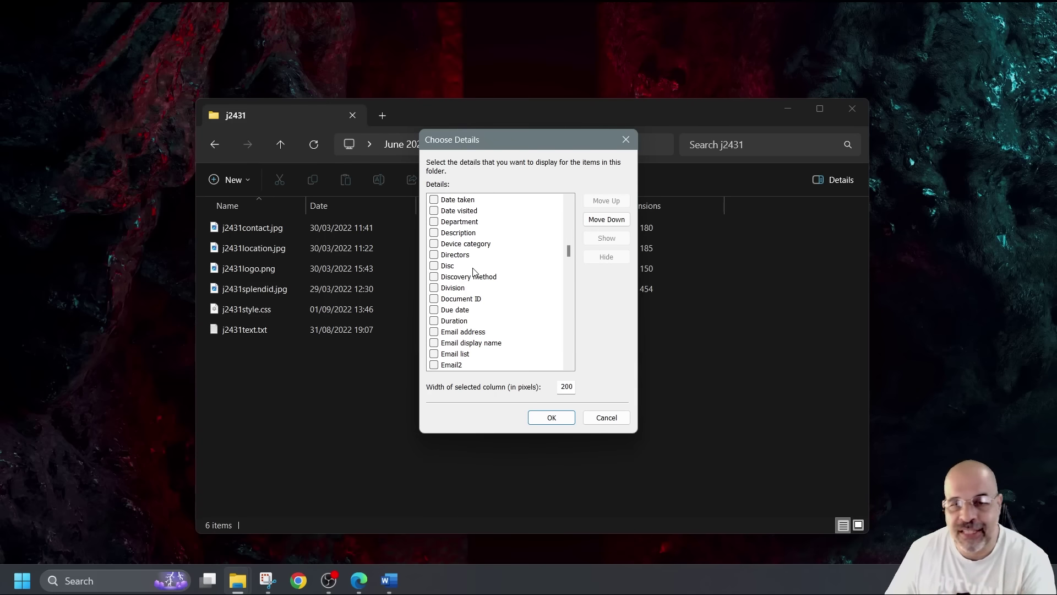
{"action": "scroll", "coordinate": [474, 272], "scroll_direction": "down", "scroll_amount": 4}
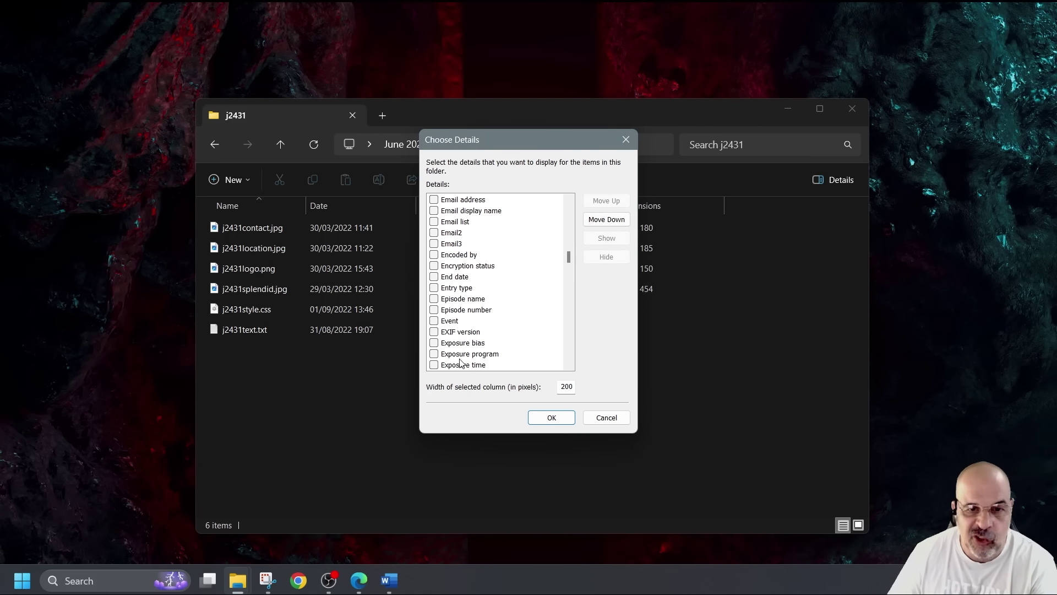
{"action": "scroll", "coordinate": [462, 359], "scroll_direction": "down", "scroll_amount": 1}
{"action": "scroll", "coordinate": [460, 329], "scroll_direction": "down", "scroll_amount": 8}
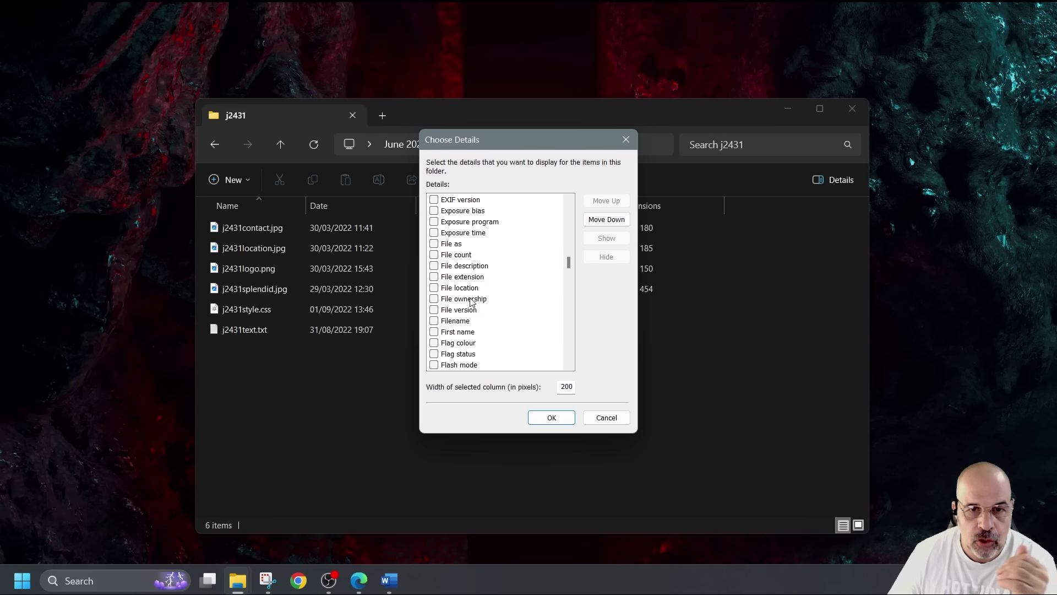
{"action": "scroll", "coordinate": [469, 295], "scroll_direction": "up", "scroll_amount": 4}
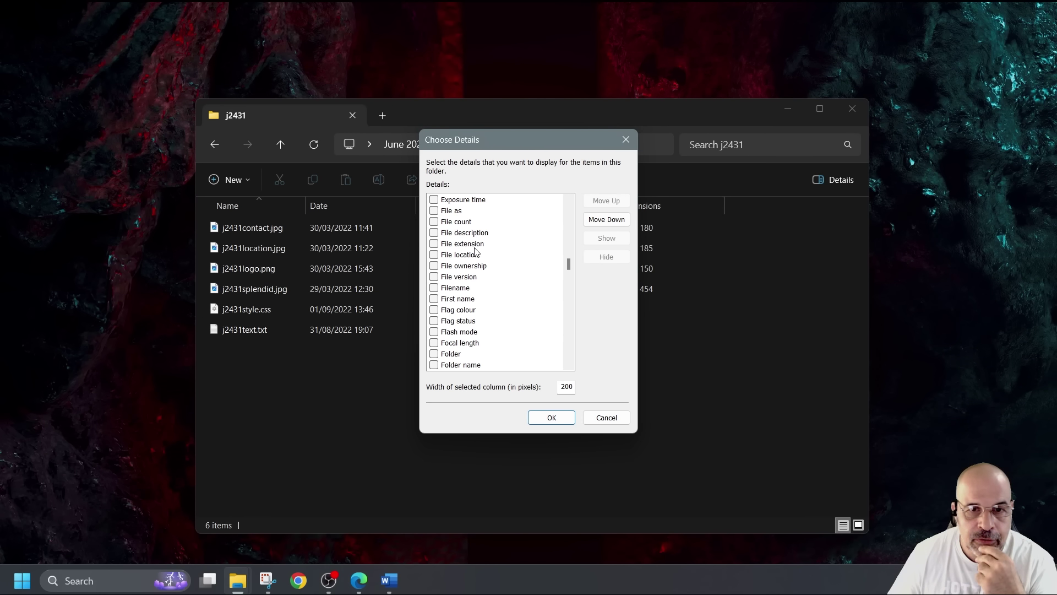
{"action": "left_click", "coordinate": [434, 246]}
{"action": "left_click", "coordinate": [555, 418]}
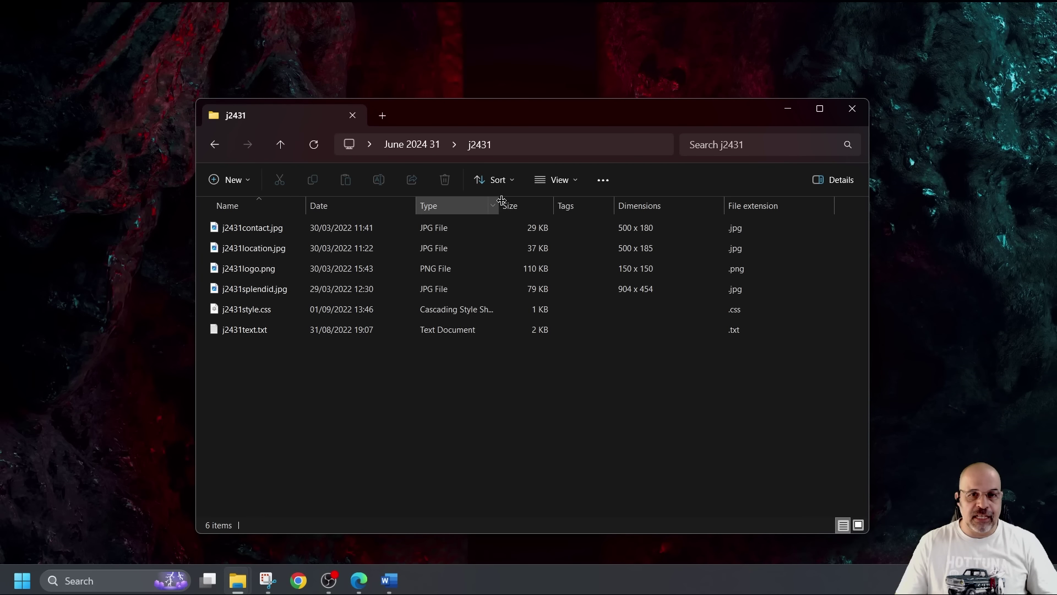
{"action": "right_click", "coordinate": [462, 207]}
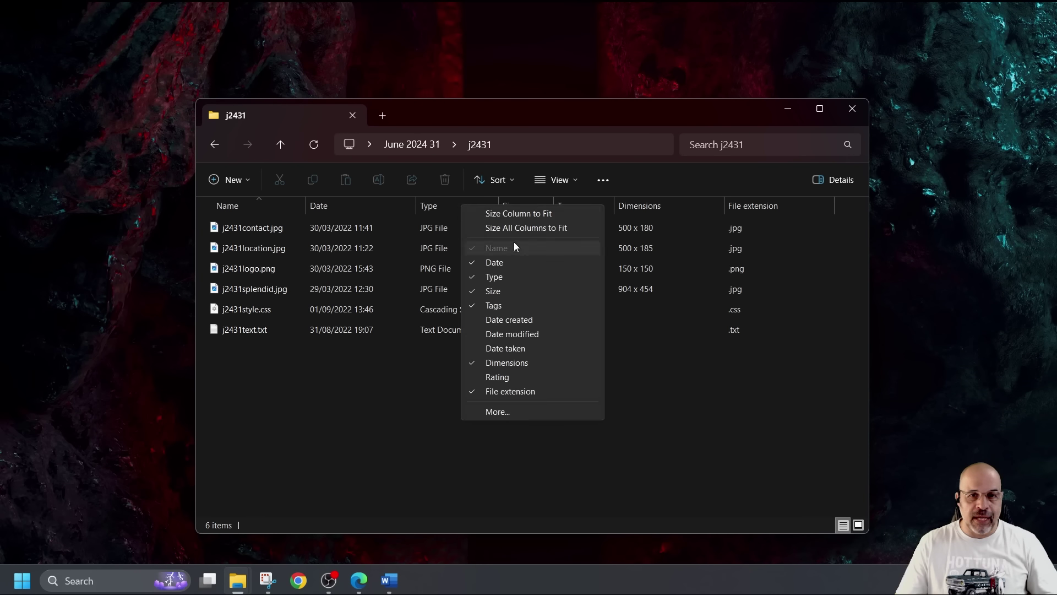
{"action": "left_click", "coordinate": [746, 446]}
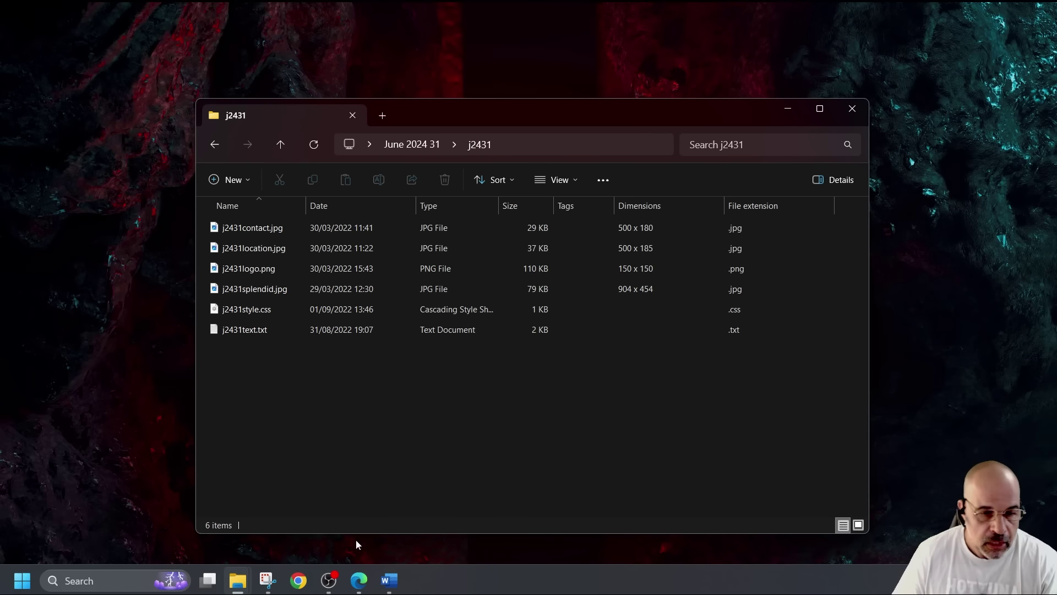
Screenshot the whole j2431 folder window showing its Dimensions and File extension columns
{"action": "left_click", "coordinate": [268, 580]}
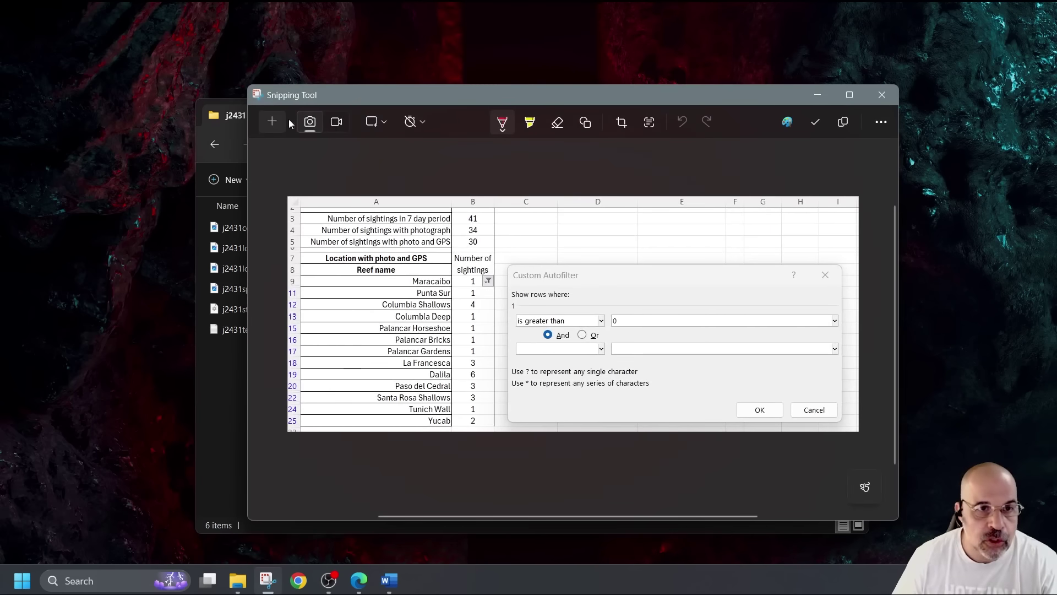
{"action": "left_click", "coordinate": [272, 121]}
{"action": "left_click_drag", "start_coordinate": [223, 132], "coordinate": [498, 282]}
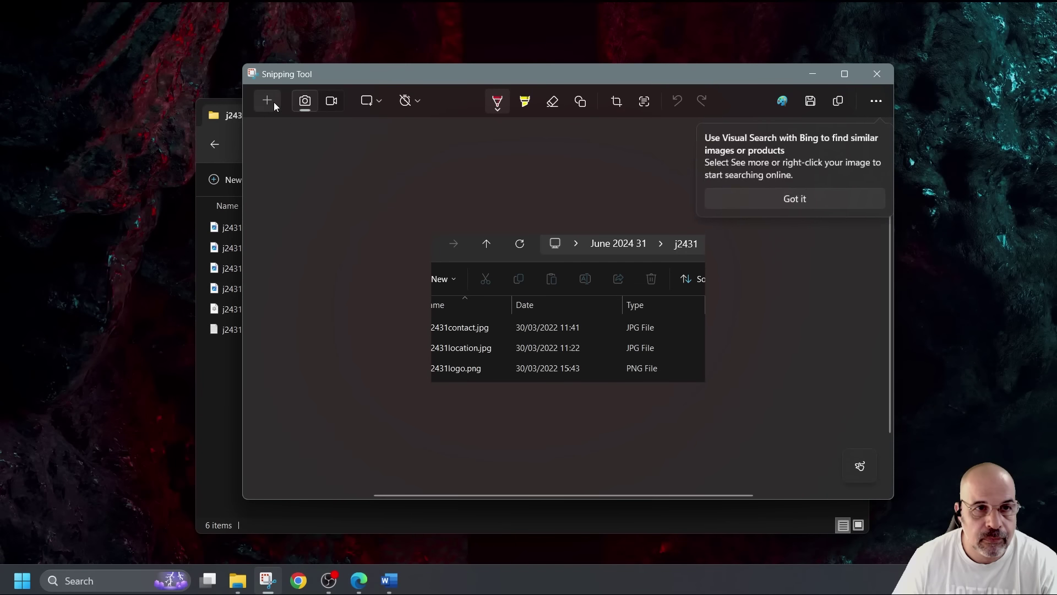
{"action": "left_click", "coordinate": [273, 101]}
{"action": "left_click", "coordinate": [267, 101]}
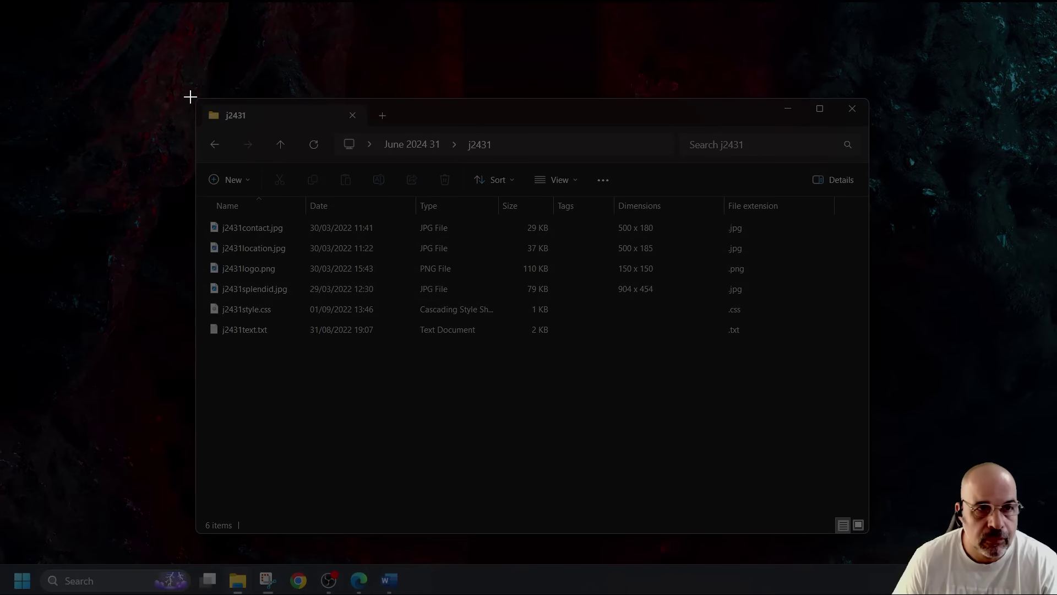
{"action": "left_click_drag", "start_coordinate": [189, 95], "coordinate": [866, 379]}
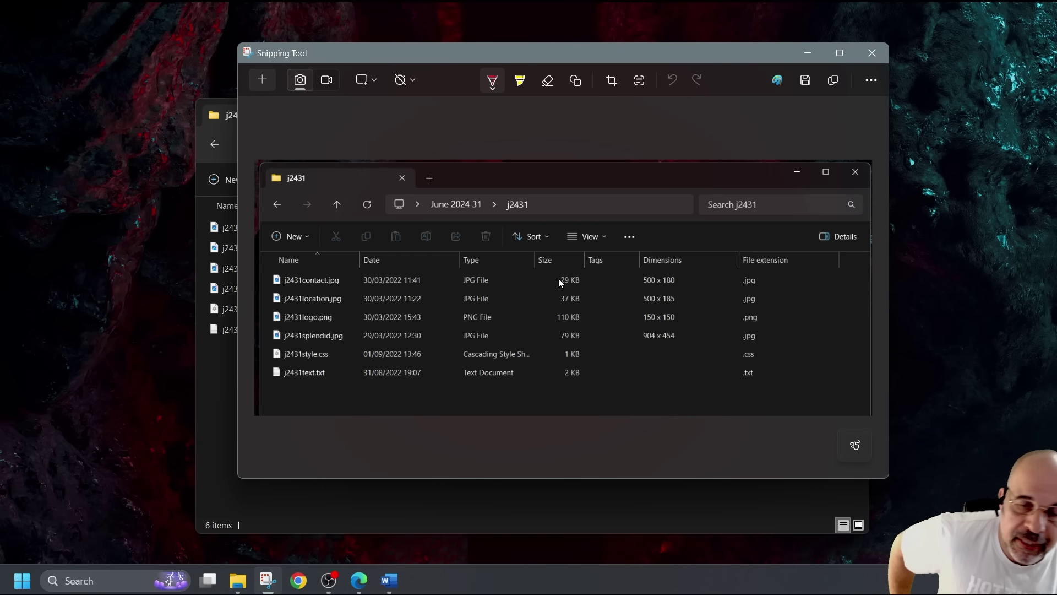
{"action": "left_click", "coordinate": [392, 580]}
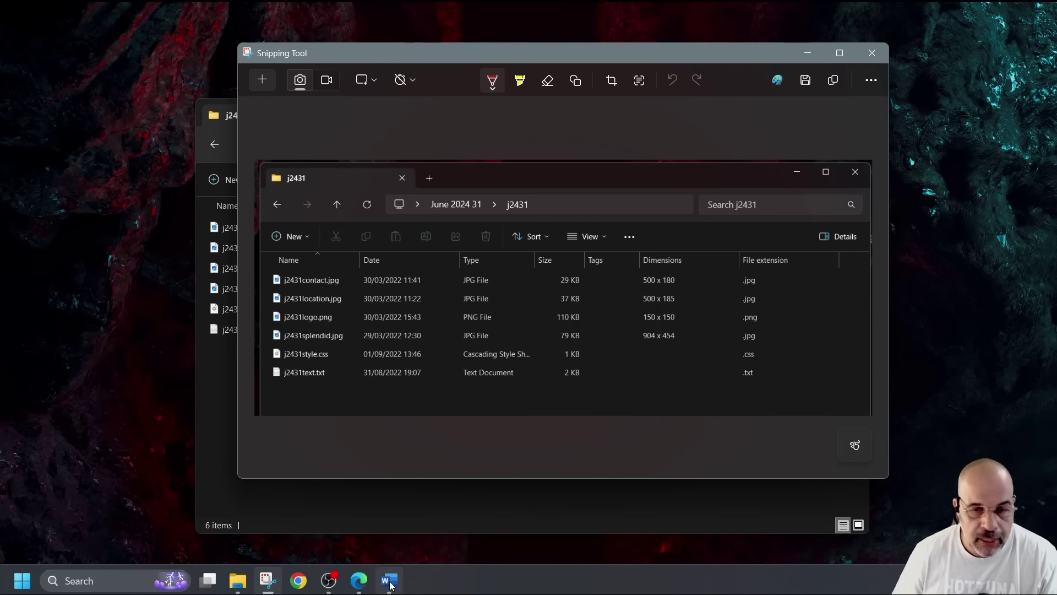
Add a Q10 line below the spreadsheet screenshot and paste the folder screenshot beneath it
{"action": "left_click", "coordinate": [451, 496]}
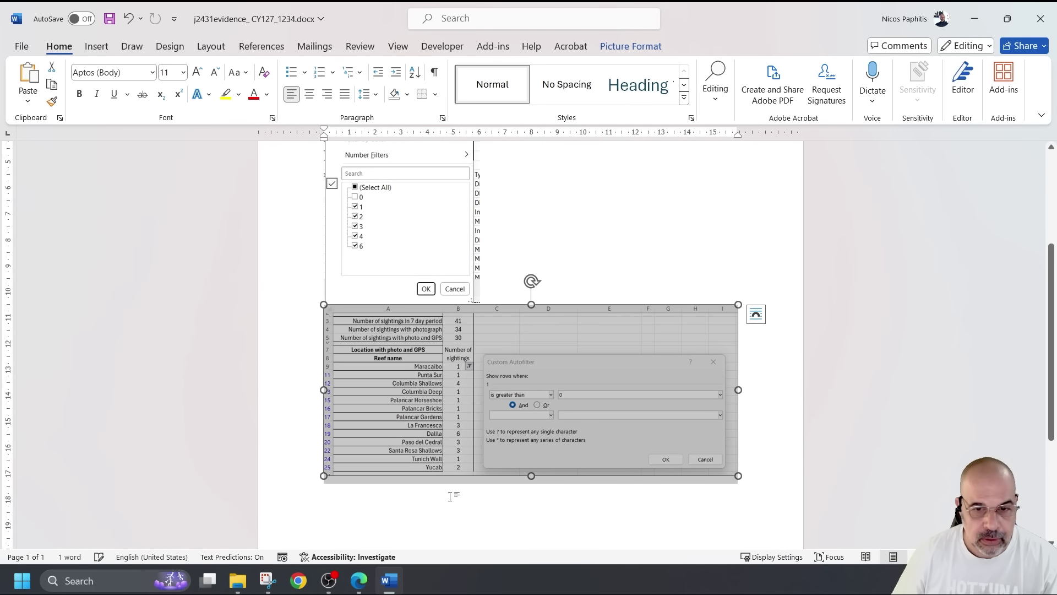
{"action": "left_click", "coordinate": [753, 480]}
{"action": "key", "text": "Return"}
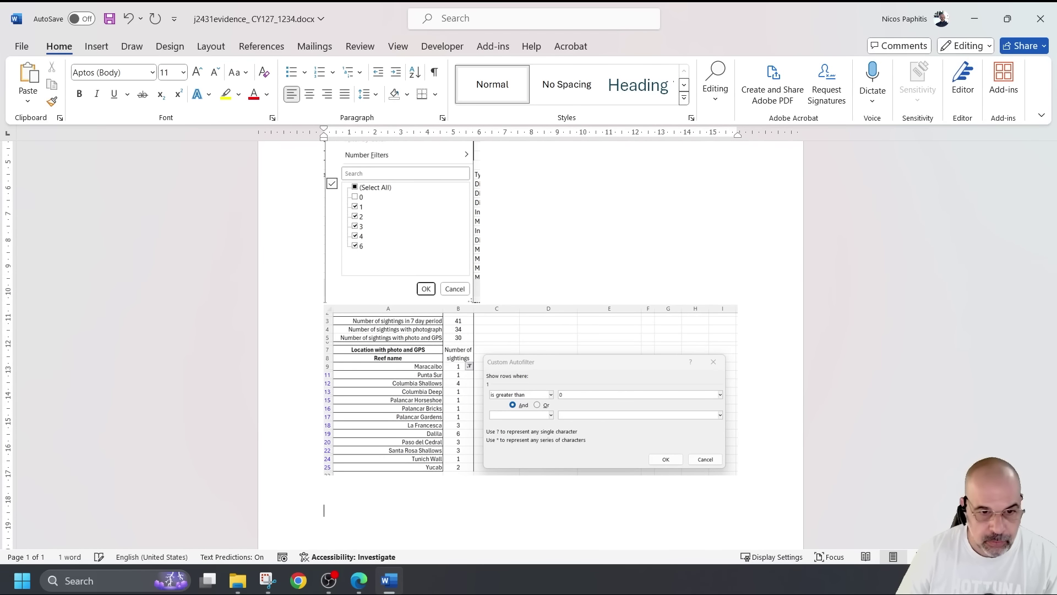
{"action": "type", "text": "Q10"}
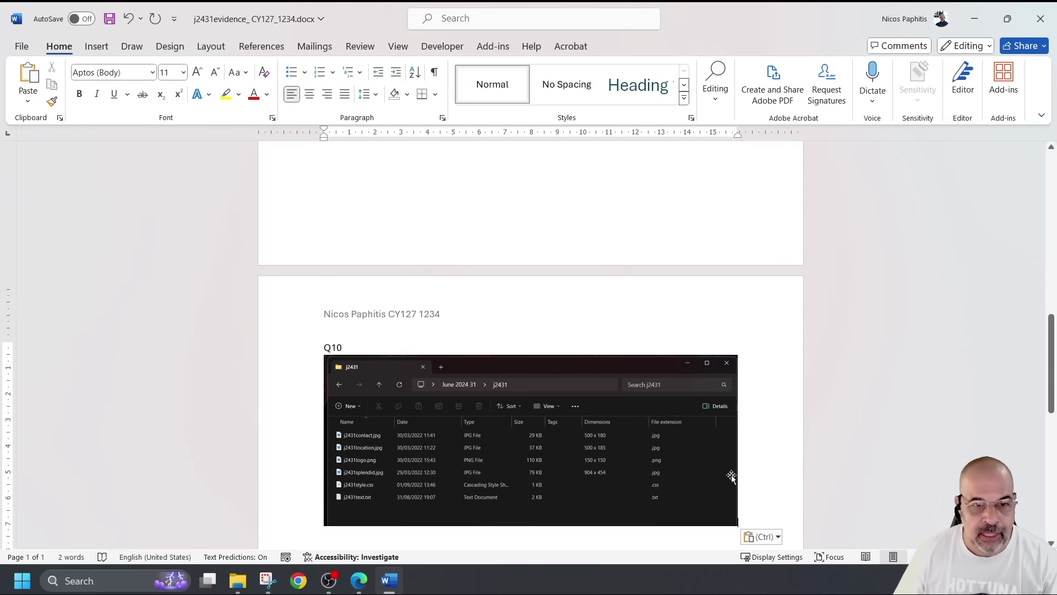
{"action": "key", "text": "ctrl+v"}
{"action": "scroll", "coordinate": [457, 402], "scroll_direction": "up", "scroll_amount": 10}
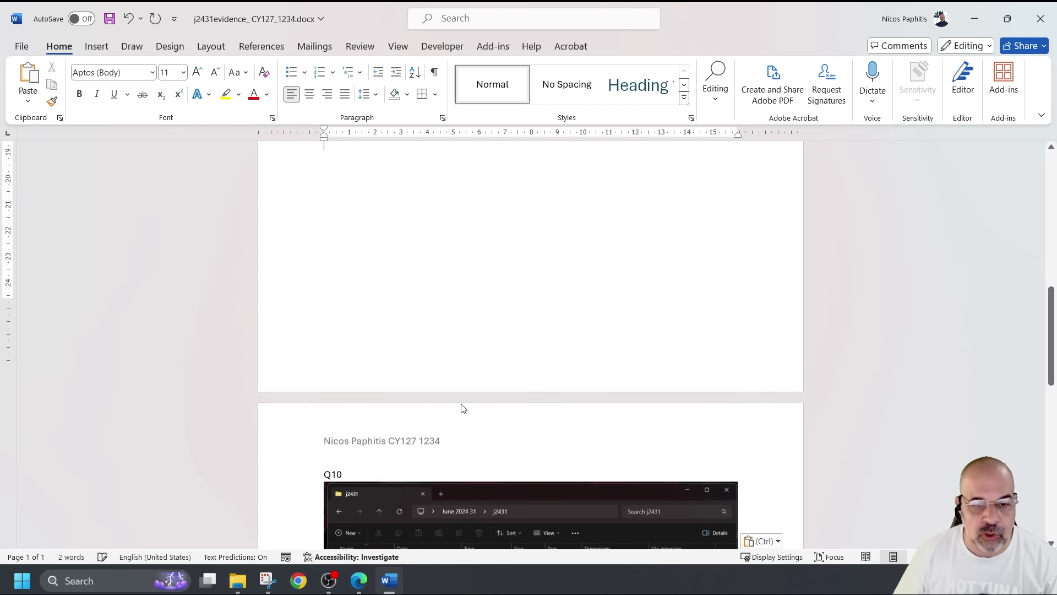
{"action": "left_click", "coordinate": [378, 443]}
{"action": "key", "text": "Return"}
Push the Q10 heading down with blank lines until it starts page 2
{"action": "scroll", "coordinate": [454, 350], "scroll_direction": "up", "scroll_amount": 3}
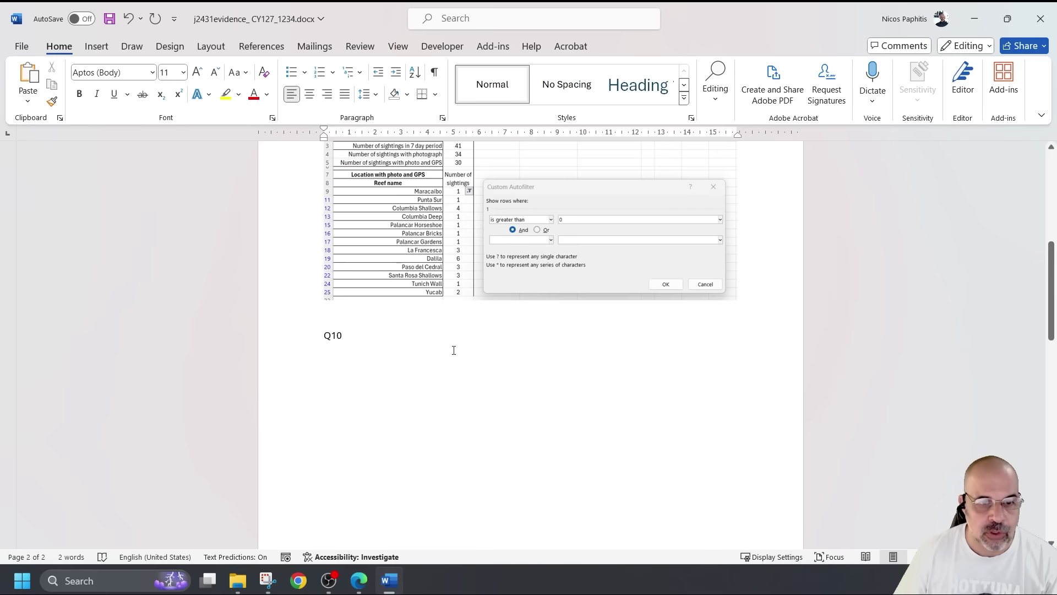
{"action": "left_click", "coordinate": [323, 337]}
{"action": "key", "text": "Return"}
{"action": "scroll", "coordinate": [390, 331], "scroll_direction": "up", "scroll_amount": 1}
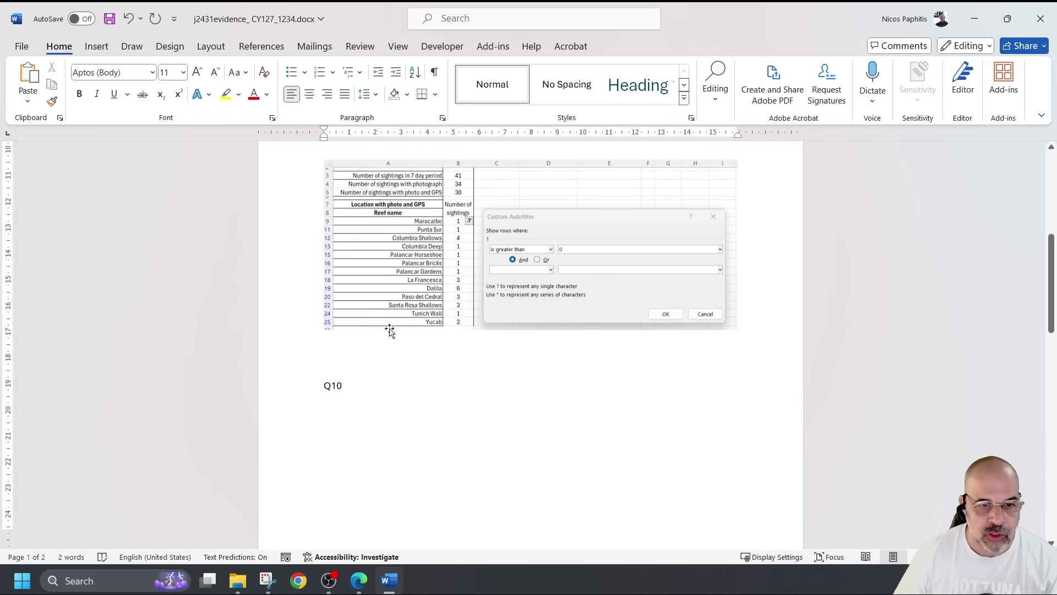
{"action": "key", "text": "Return"}
{"action": "scroll", "coordinate": [394, 420], "scroll_direction": "down", "scroll_amount": 4}
{"action": "scroll", "coordinate": [394, 420], "scroll_direction": "down", "scroll_amount": 3}
{"action": "left_click", "coordinate": [526, 466]}
{"action": "left_click_drag", "start_coordinate": [738, 384], "coordinate": [698, 389]}
{"action": "scroll", "coordinate": [497, 377], "scroll_direction": "up", "scroll_amount": 5}
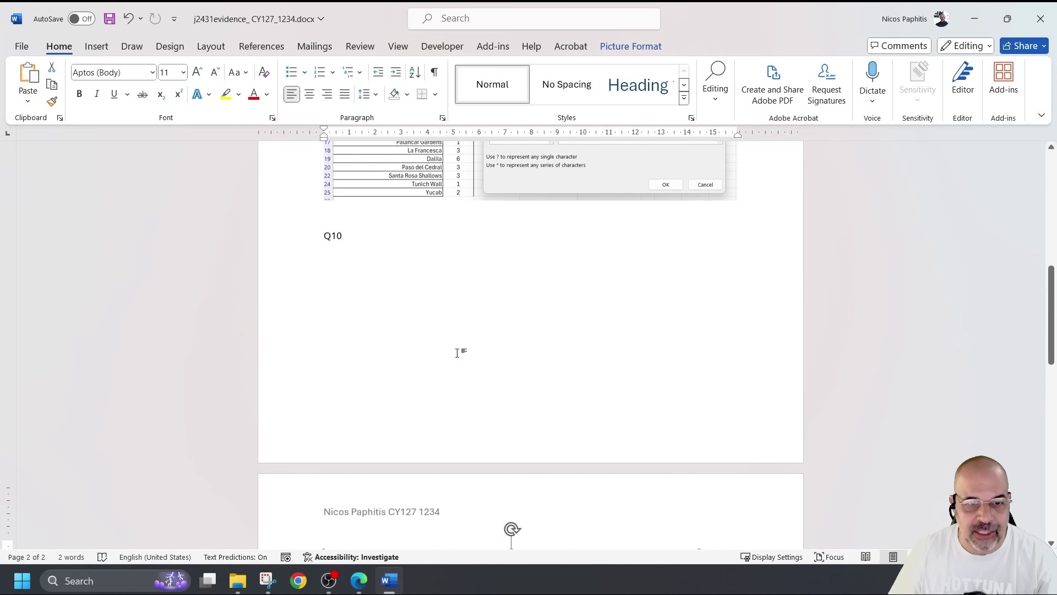
{"action": "left_click", "coordinate": [326, 237]}
{"action": "key", "text": "Return"}
{"action": "key", "text": "Return"}
{"action": "key", "text": "Return"}
{"action": "key", "text": "Return"}
{"action": "key", "text": "Return"}
{"action": "key", "text": "Return"}
{"action": "key", "text": "Return"}
{"action": "key", "text": "Return"}
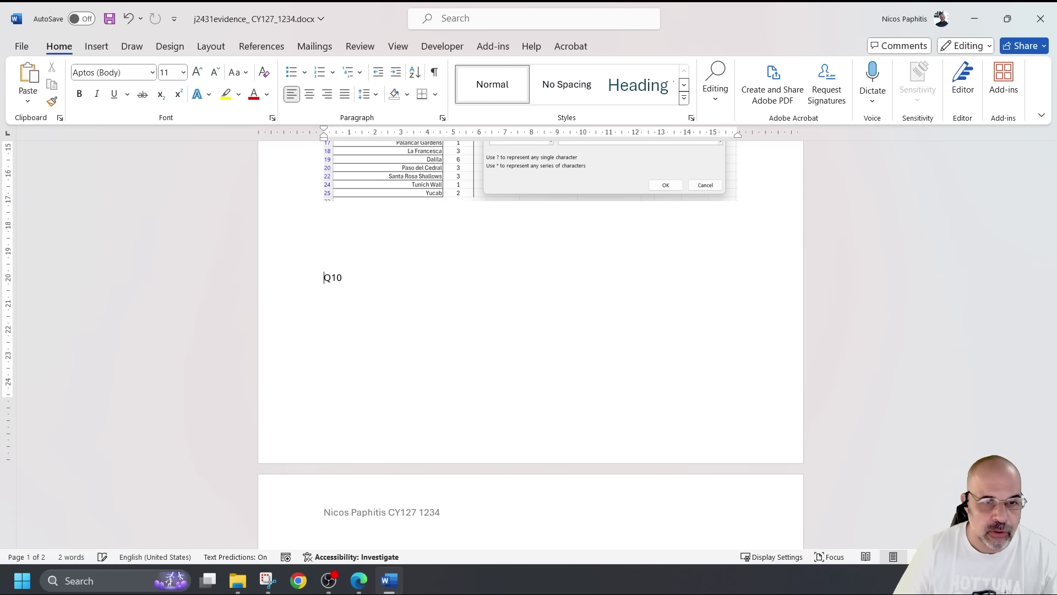
Remove the blank line above the folder screenshot and enlarge the picture
{"action": "scroll", "coordinate": [408, 248], "scroll_direction": "down", "scroll_amount": 6}
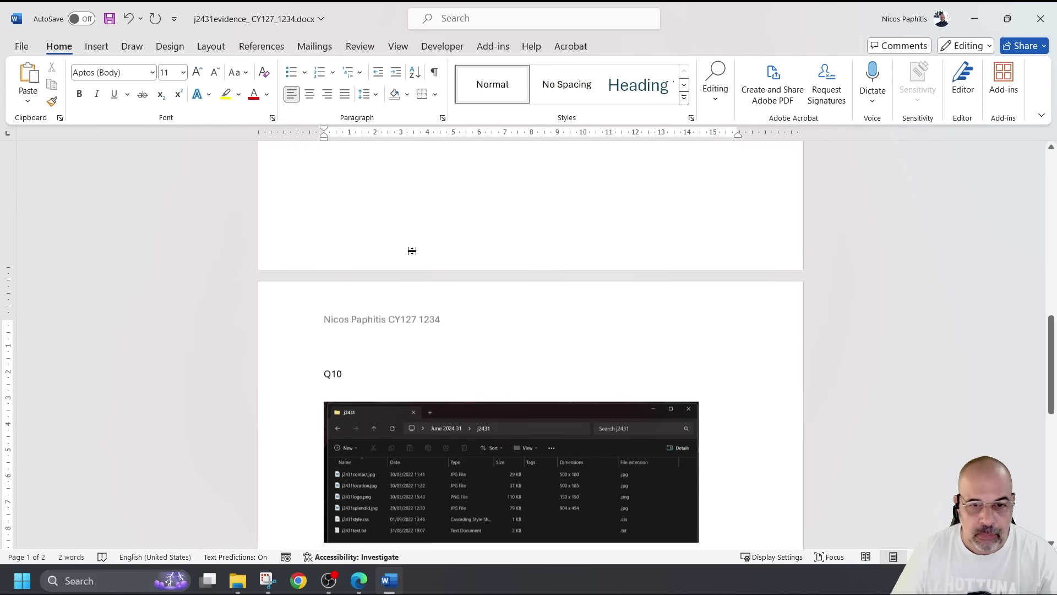
{"action": "left_click", "coordinate": [392, 381]}
{"action": "left_click", "coordinate": [386, 362]}
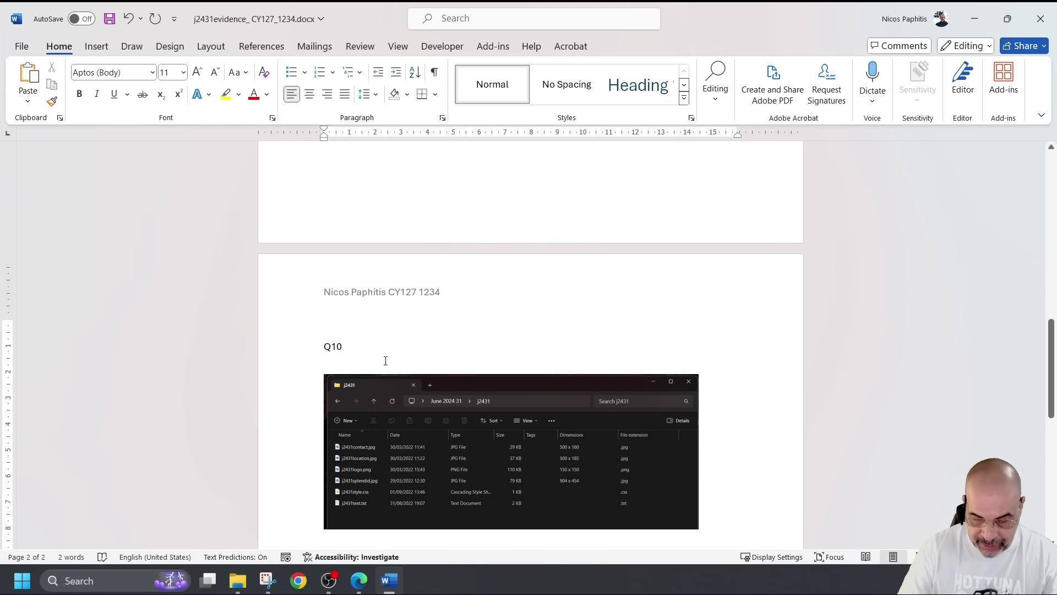
{"action": "key", "text": "BackSpace"}
{"action": "left_click", "coordinate": [571, 470]}
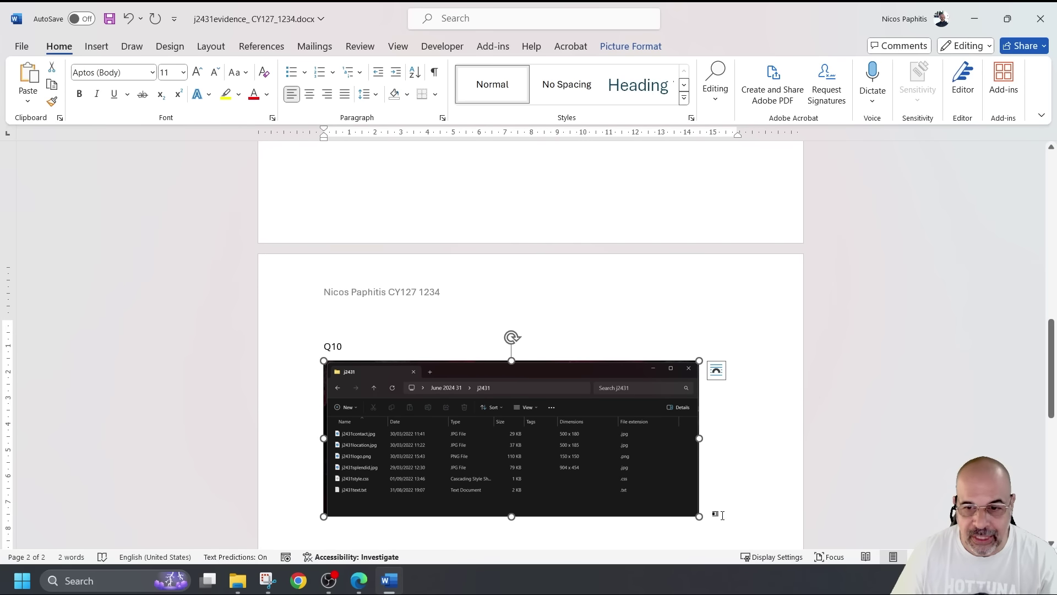
{"action": "left_click_drag", "start_coordinate": [699, 516], "coordinate": [728, 542]}
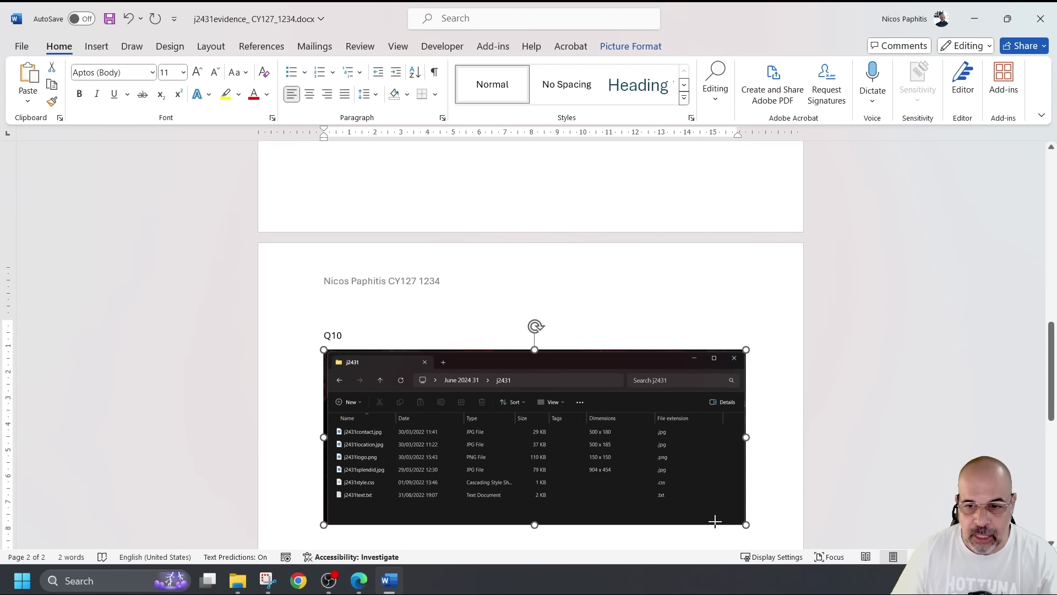
{"action": "left_click", "coordinate": [779, 524]}
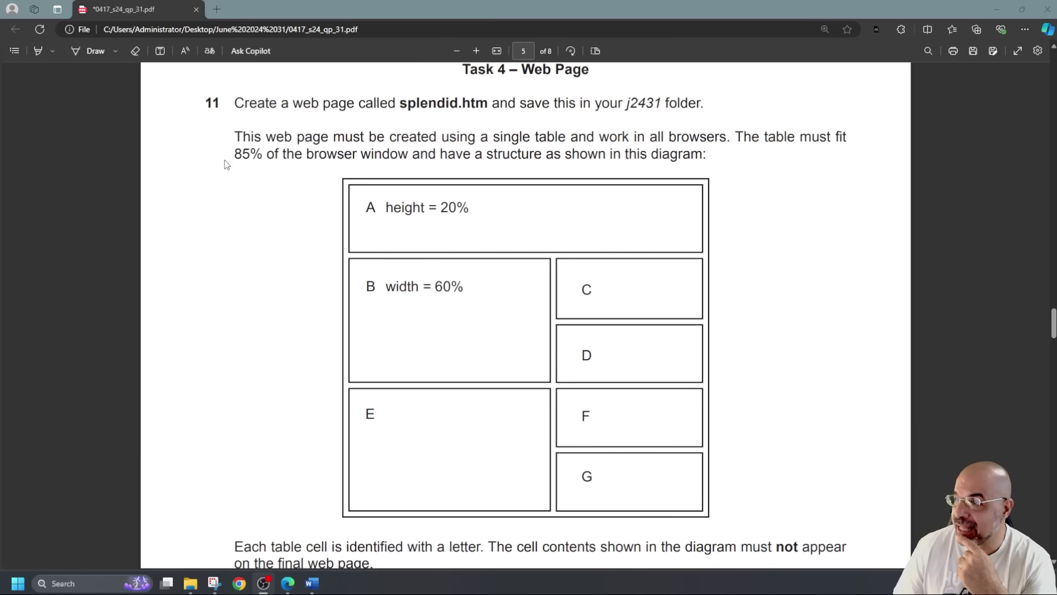
Highlight 85%, then sketch row and column lines over the table diagram and erase them
{"action": "left_click", "coordinate": [37, 51]}
{"action": "left_click_drag", "start_coordinate": [226, 149], "coordinate": [262, 156]}
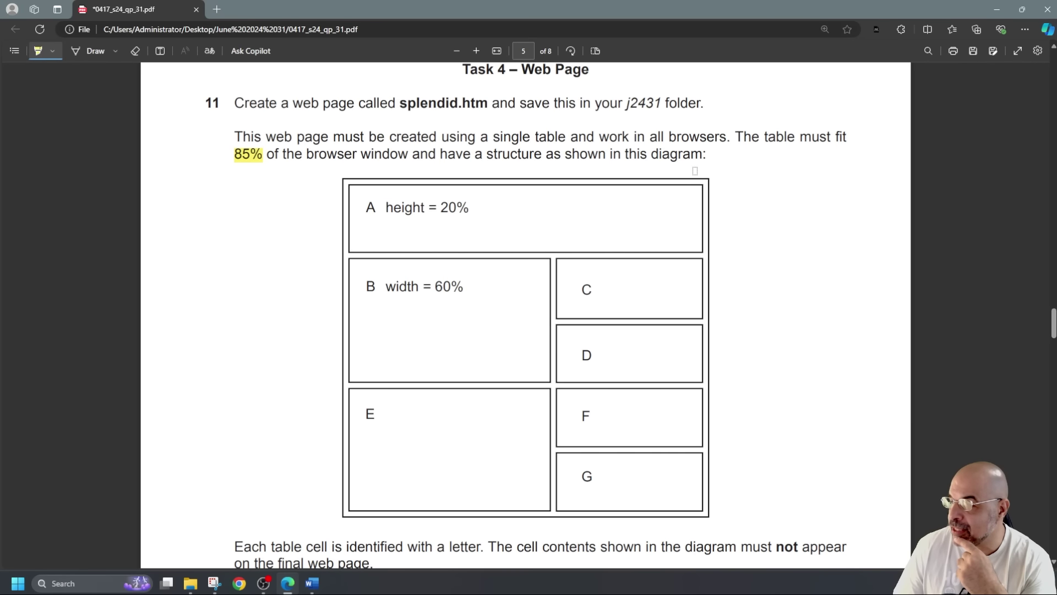
{"action": "left_click", "coordinate": [88, 51]}
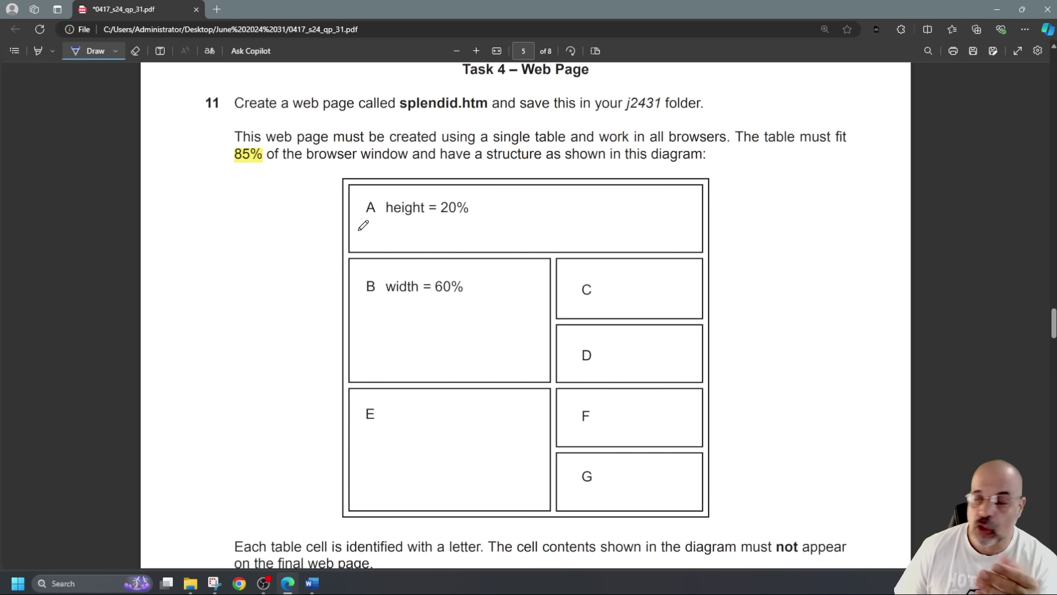
{"action": "left_click_drag", "start_coordinate": [328, 256], "coordinate": [771, 247]}
{"action": "left_click_drag", "start_coordinate": [575, 319], "coordinate": [307, 325]}
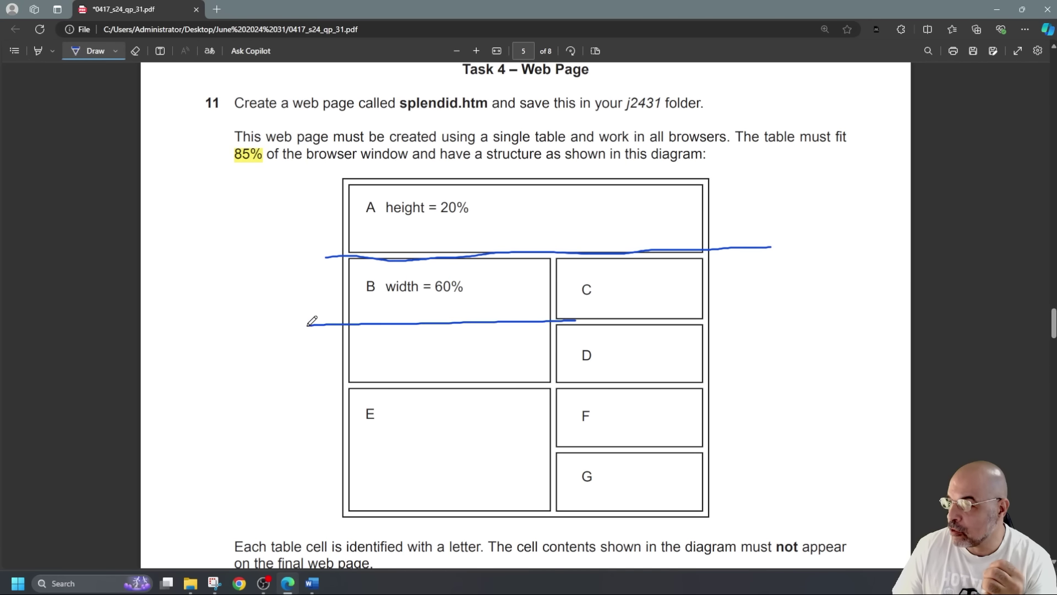
{"action": "left_click_drag", "start_coordinate": [566, 386], "coordinate": [276, 384]}
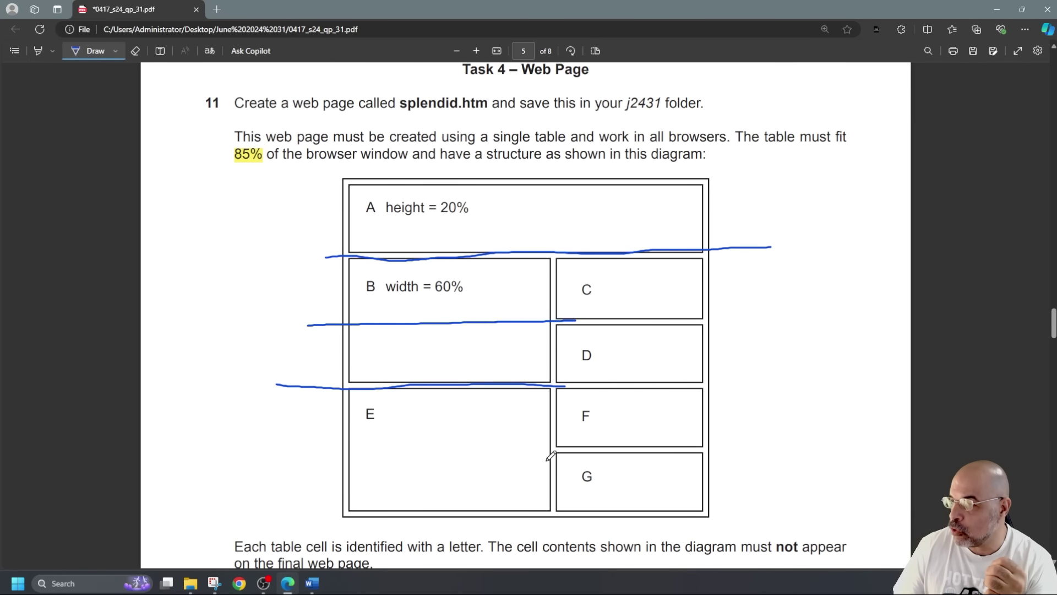
{"action": "left_click_drag", "start_coordinate": [562, 452], "coordinate": [260, 451]}
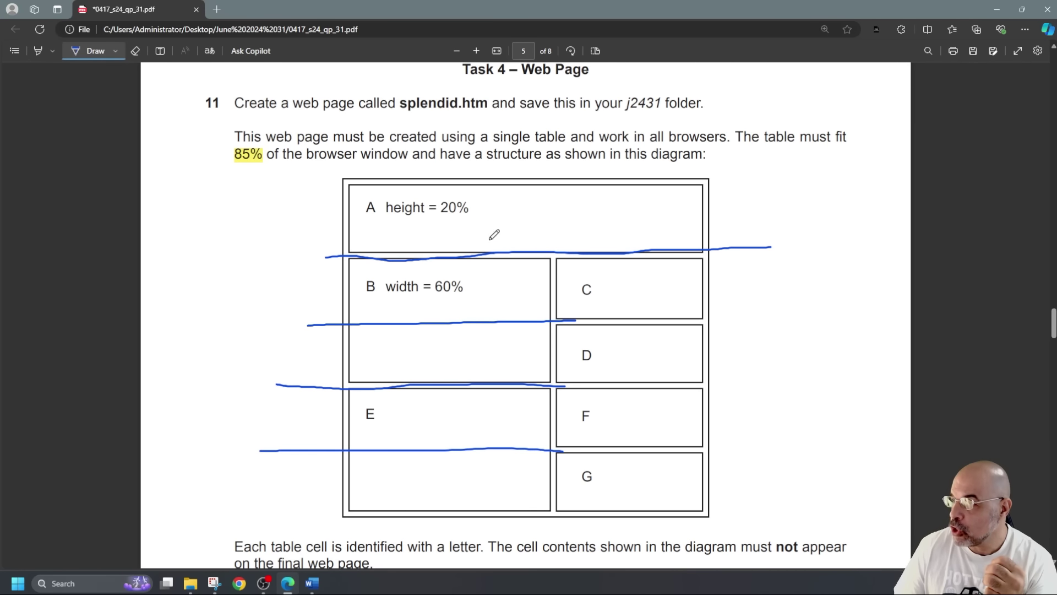
{"action": "mouse_move", "coordinate": [554, 163]}
{"action": "left_mouse_down"}
{"action": "mouse_move", "coordinate": [558, 315]}
{"action": "mouse_move", "coordinate": [544, 557]}
{"action": "left_mouse_up"}
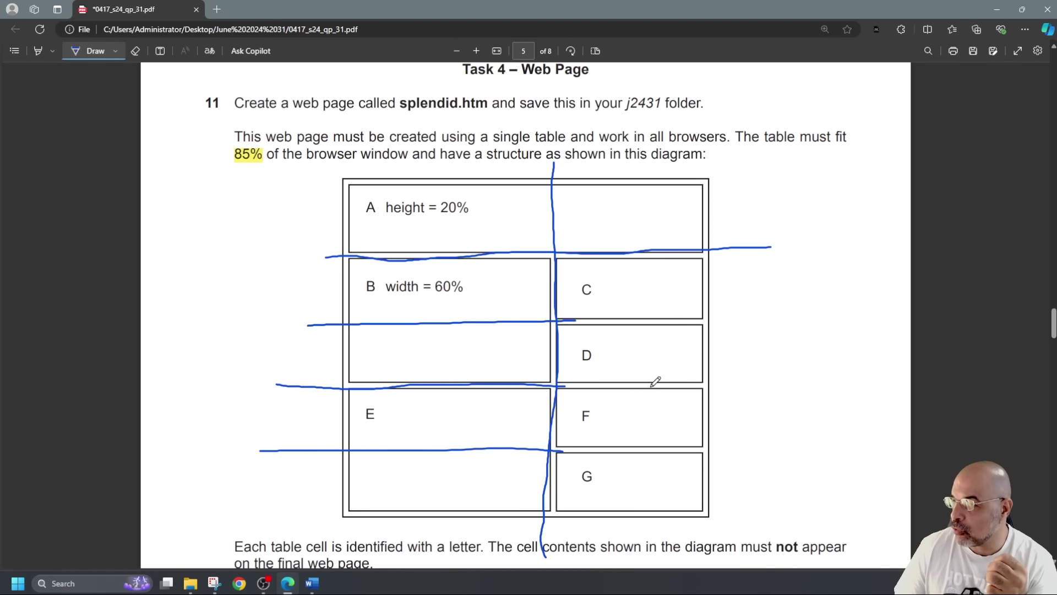
{"action": "scroll", "coordinate": [637, 389], "scroll_direction": "up", "scroll_amount": 3}
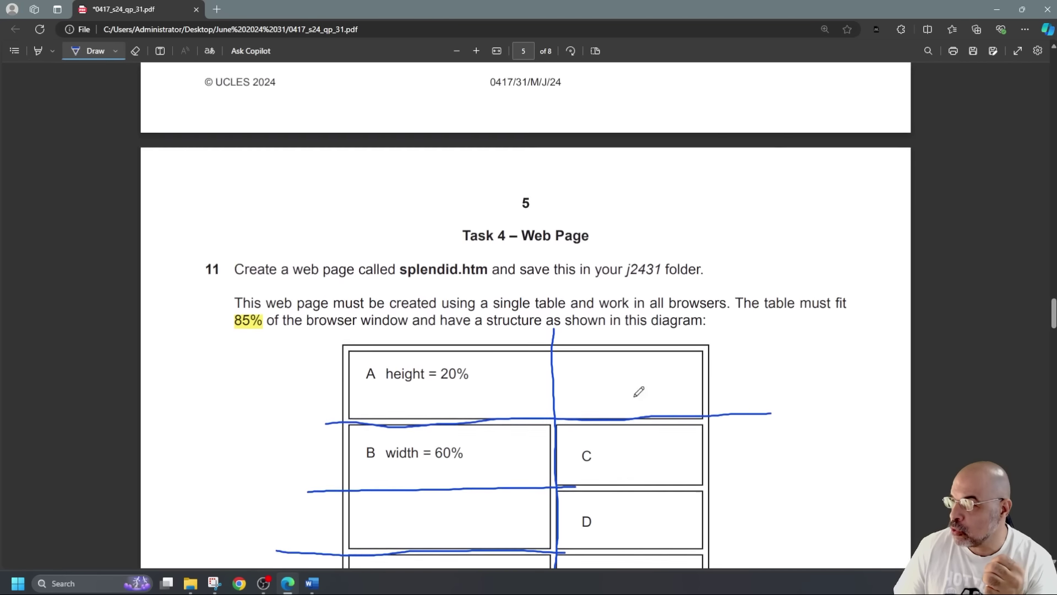
{"action": "scroll", "coordinate": [644, 332], "scroll_direction": "down", "scroll_amount": 4}
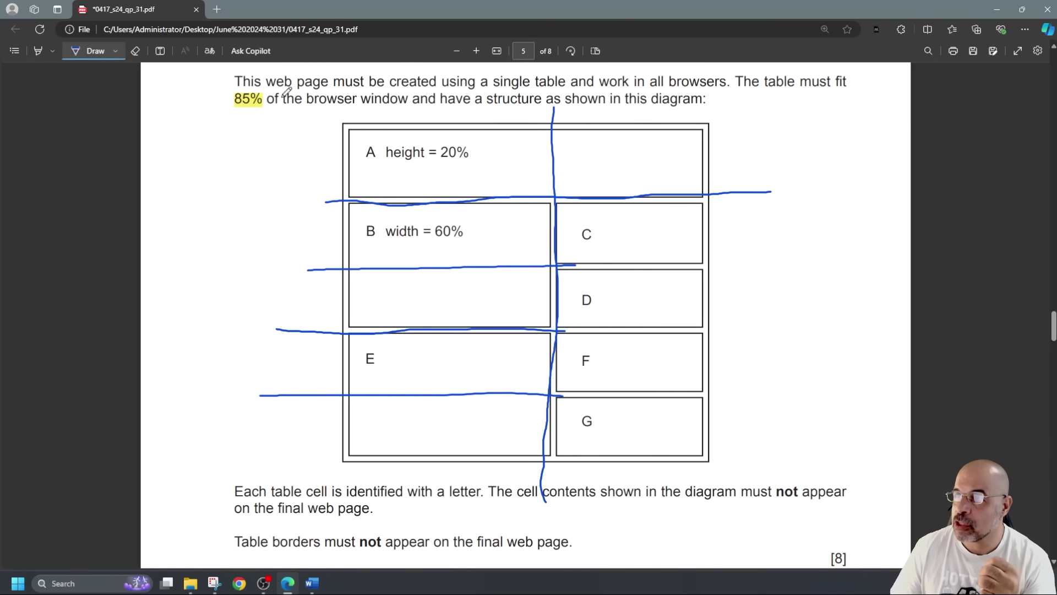
{"action": "left_click", "coordinate": [135, 51]}
{"action": "left_click_drag", "start_coordinate": [474, 196], "coordinate": [647, 406]}
{"action": "left_click_drag", "start_coordinate": [542, 422], "coordinate": [554, 372]}
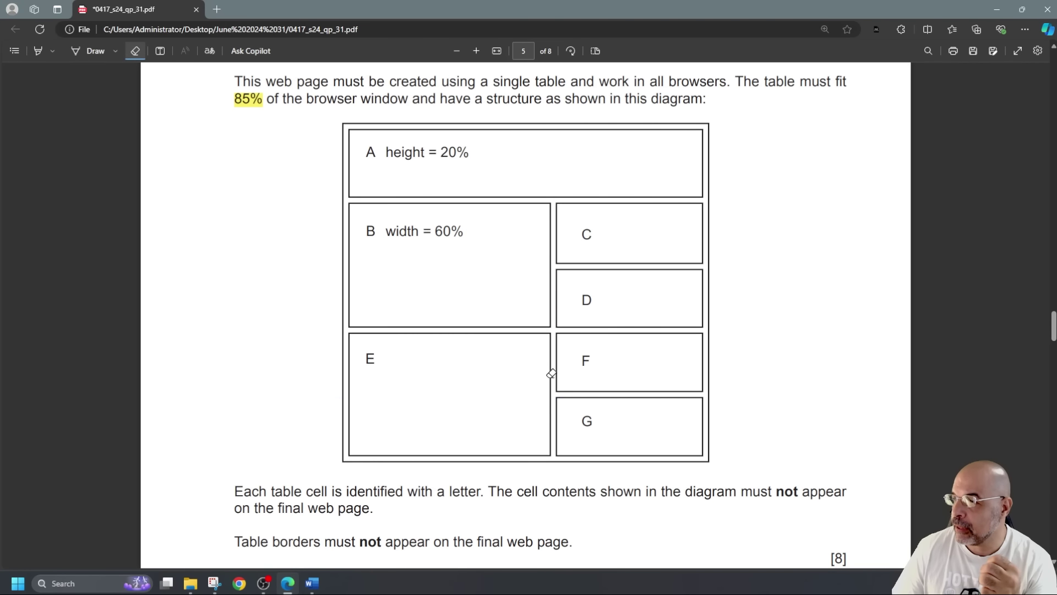
Highlight the two 'must not appear' rules, height = 20% and width = 60%
{"action": "left_click", "coordinate": [38, 50]}
{"action": "scroll", "coordinate": [472, 255], "scroll_direction": "down", "scroll_amount": 3}
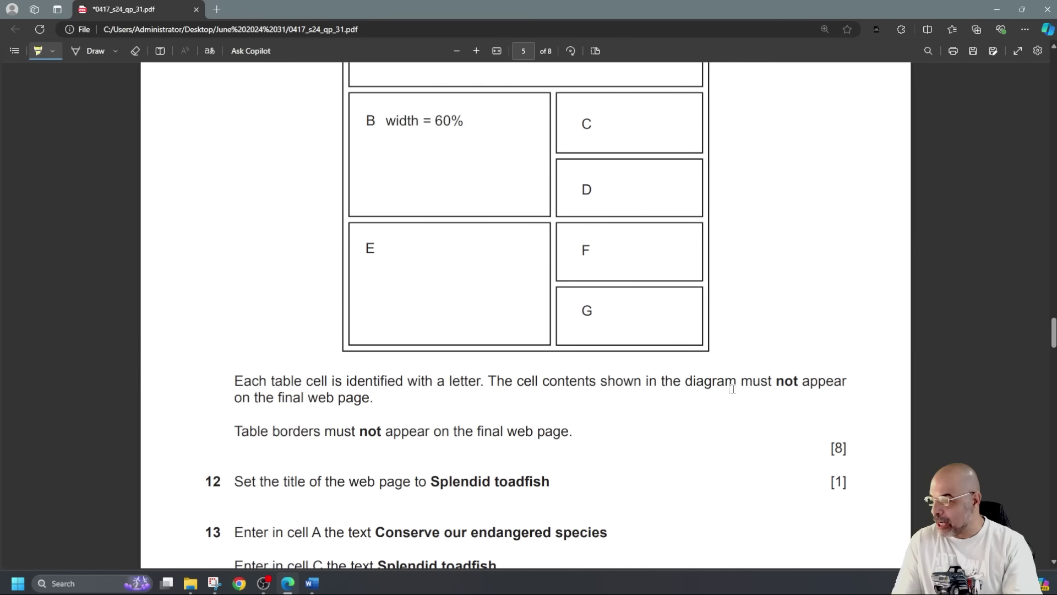
{"action": "left_click_drag", "start_coordinate": [767, 384], "coordinate": [818, 384]}
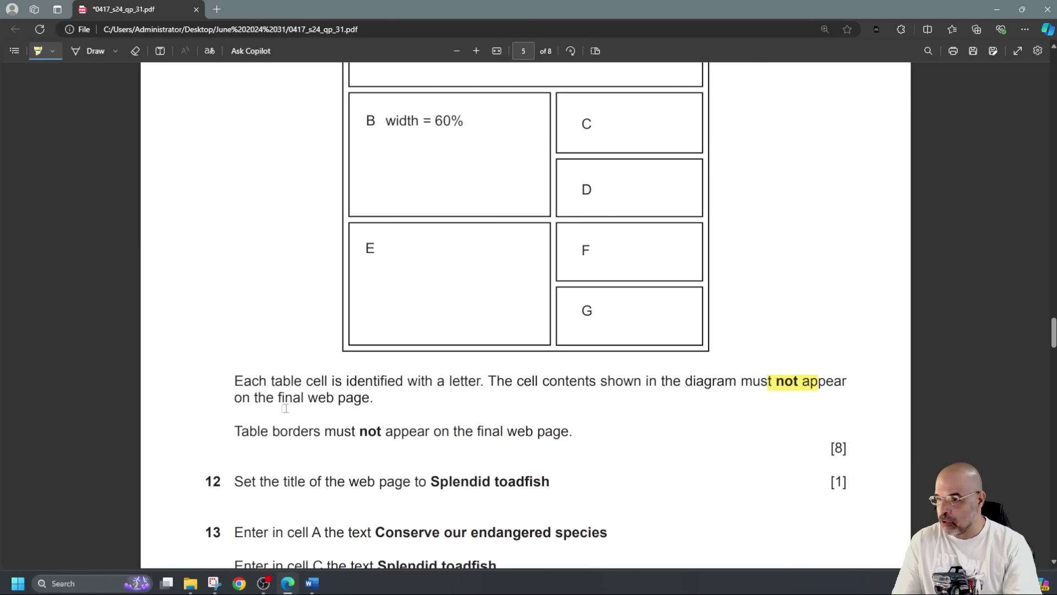
{"action": "left_click_drag", "start_coordinate": [325, 432], "coordinate": [442, 433]}
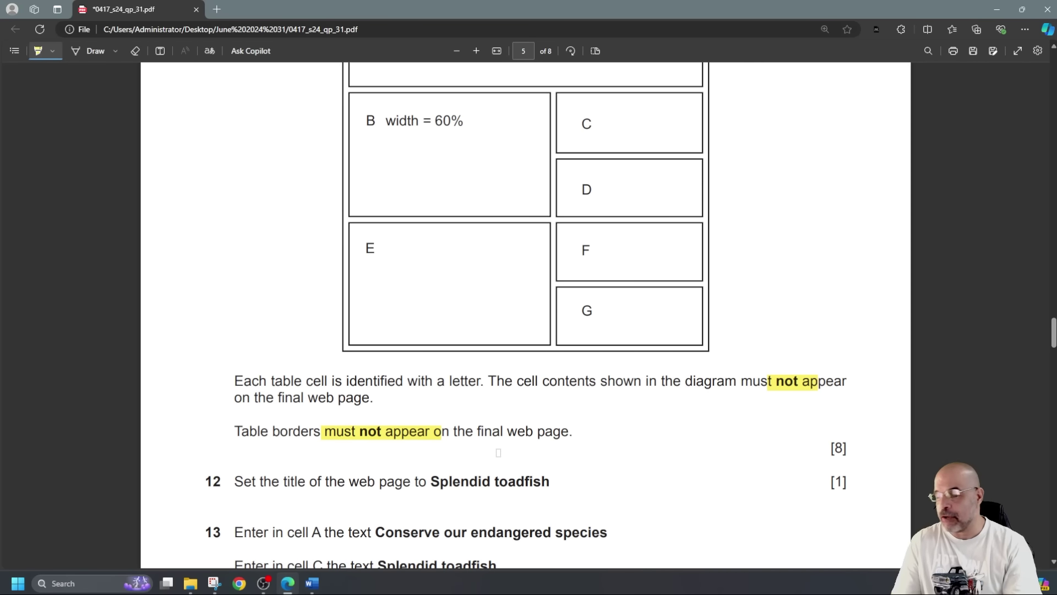
{"action": "scroll", "coordinate": [498, 452], "scroll_direction": "up", "scroll_amount": 2}
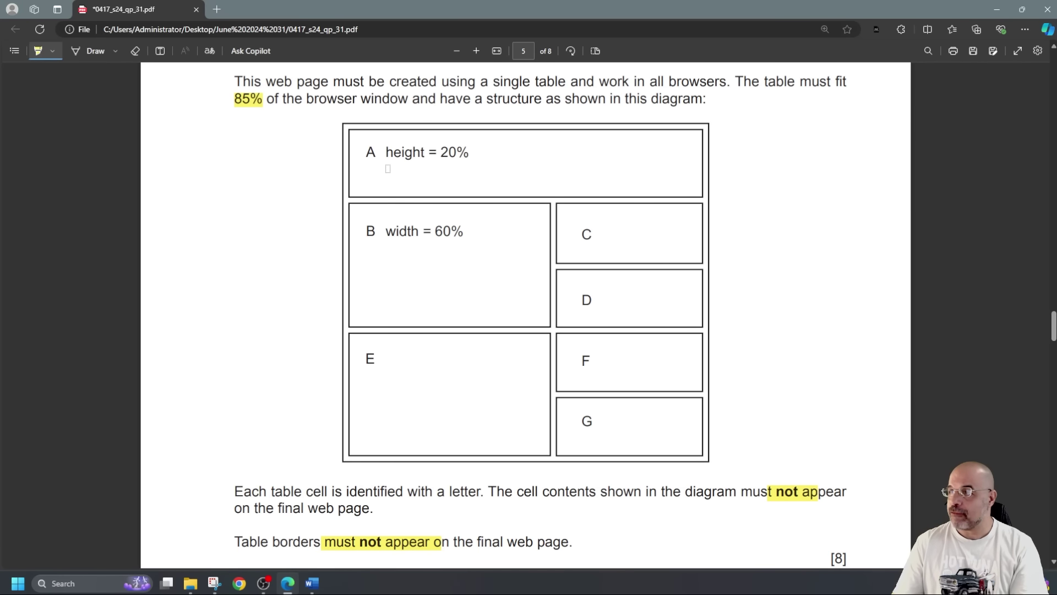
{"action": "left_click_drag", "start_coordinate": [481, 154], "coordinate": [382, 151]}
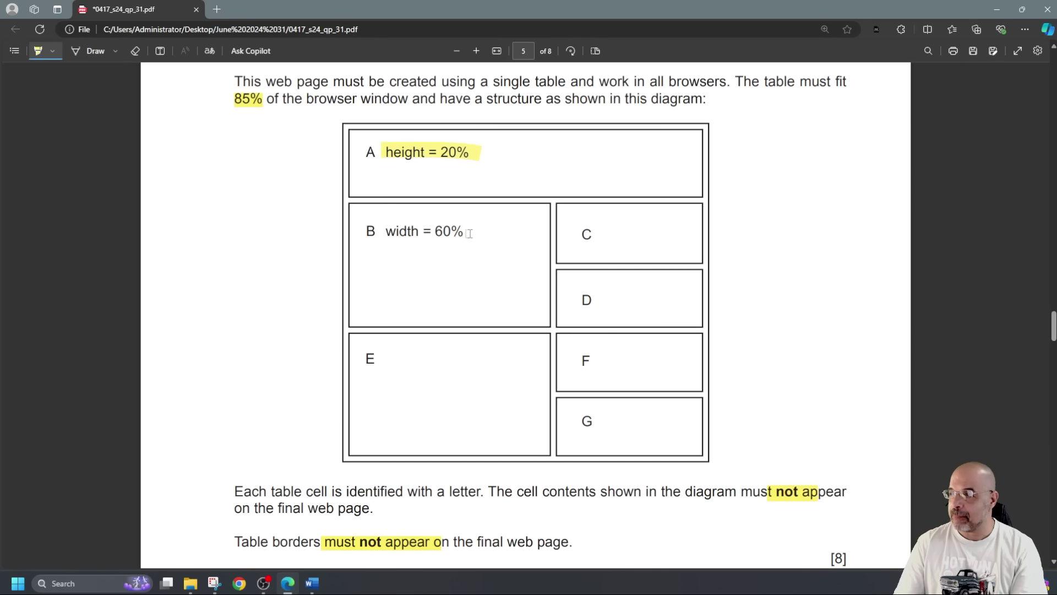
{"action": "mouse_move", "coordinate": [469, 233]}
{"action": "left_mouse_down"}
{"action": "mouse_move", "coordinate": [385, 233]}
{"action": "mouse_move", "coordinate": [390, 241]}
{"action": "left_mouse_up"}
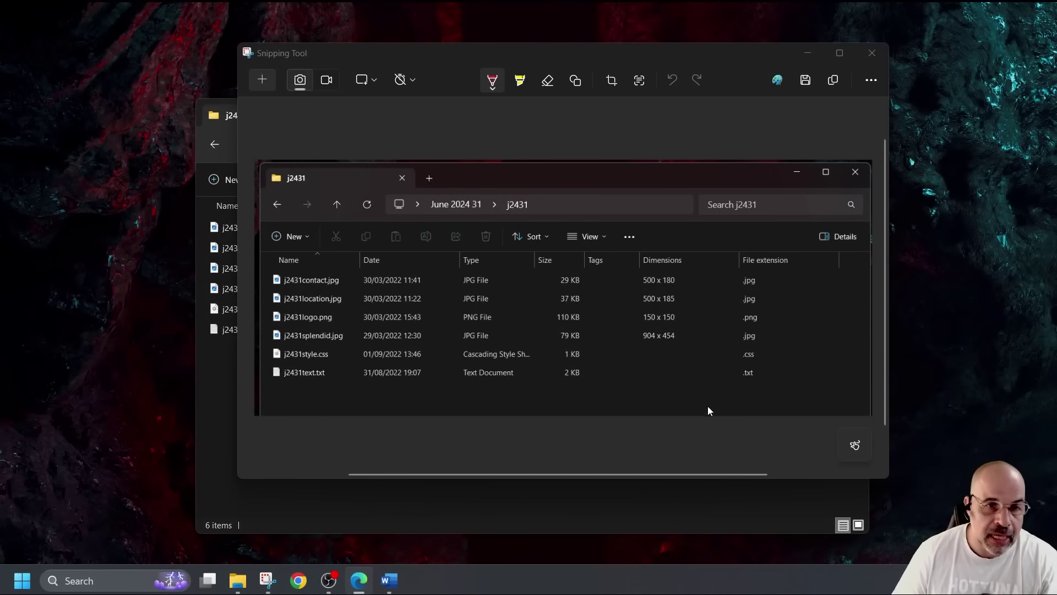
Minimise the Snipping Tool preview to reveal the j2431 folder, then launch Adobe Dreamweaver
{"action": "left_click", "coordinate": [806, 51]}
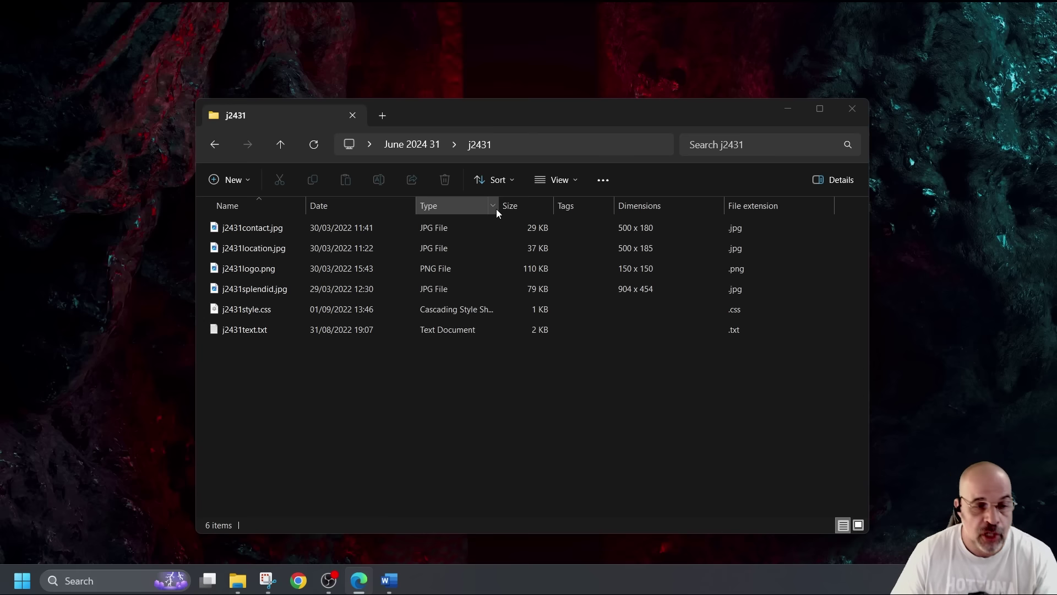
{"action": "left_click", "coordinate": [24, 584]}
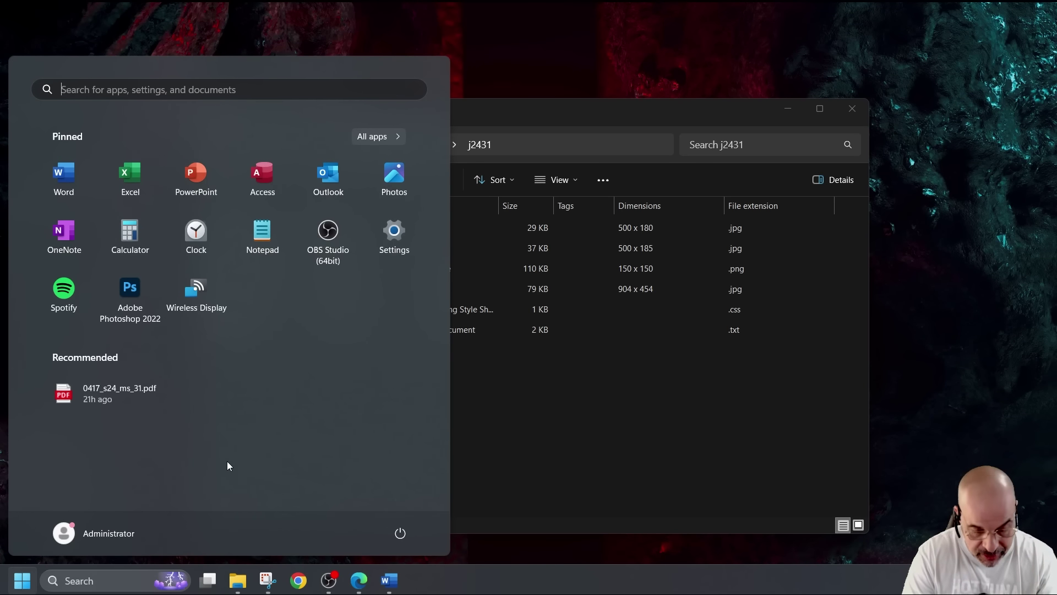
{"action": "type", "text": "dream"}
{"action": "key", "text": "Return"}
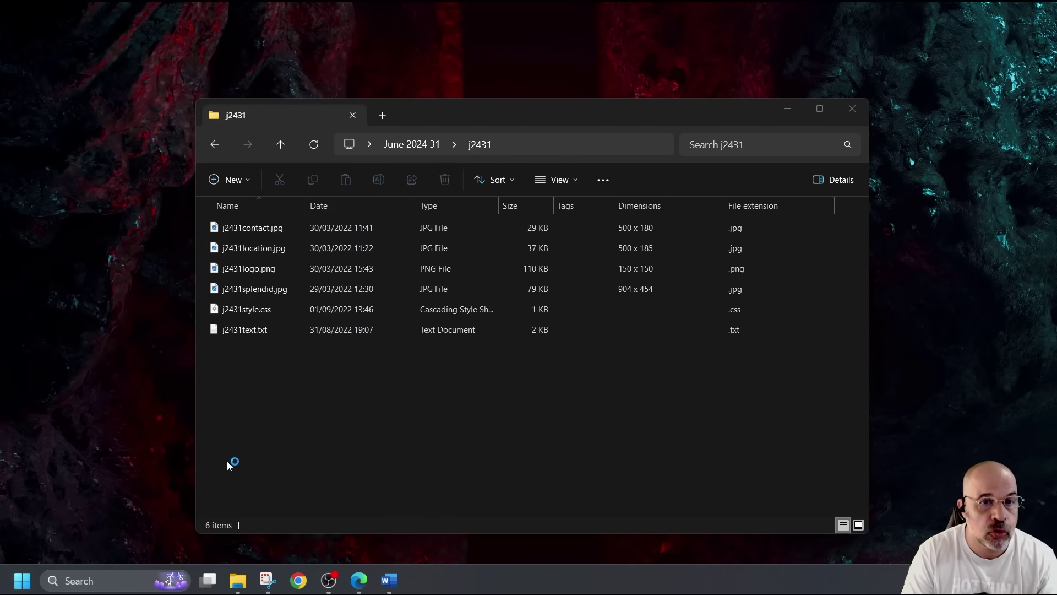
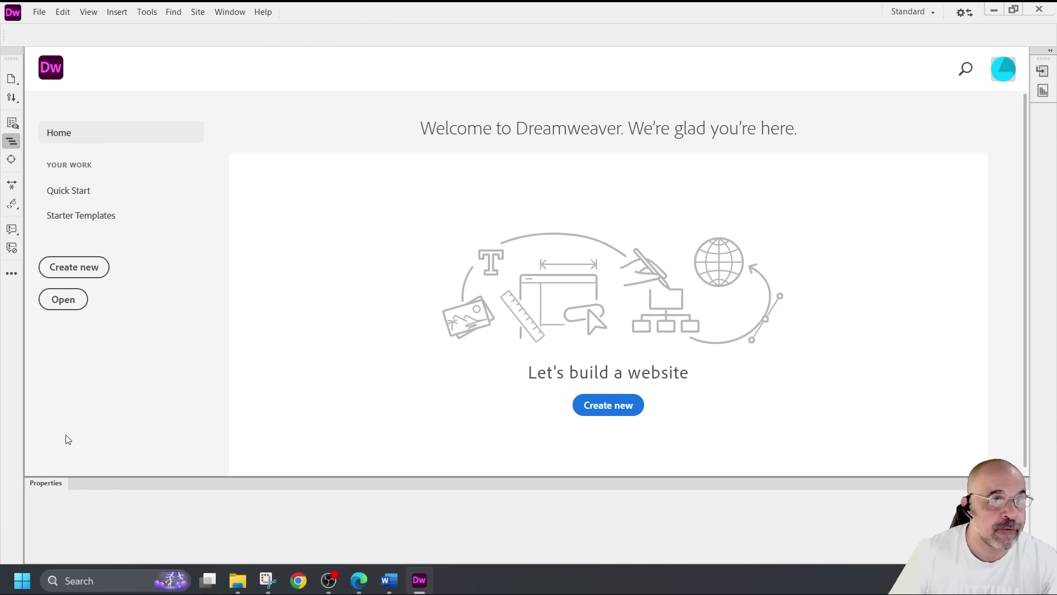
Create a new blank HTML document
{"action": "left_click", "coordinate": [40, 13]}
{"action": "left_click", "coordinate": [109, 25]}
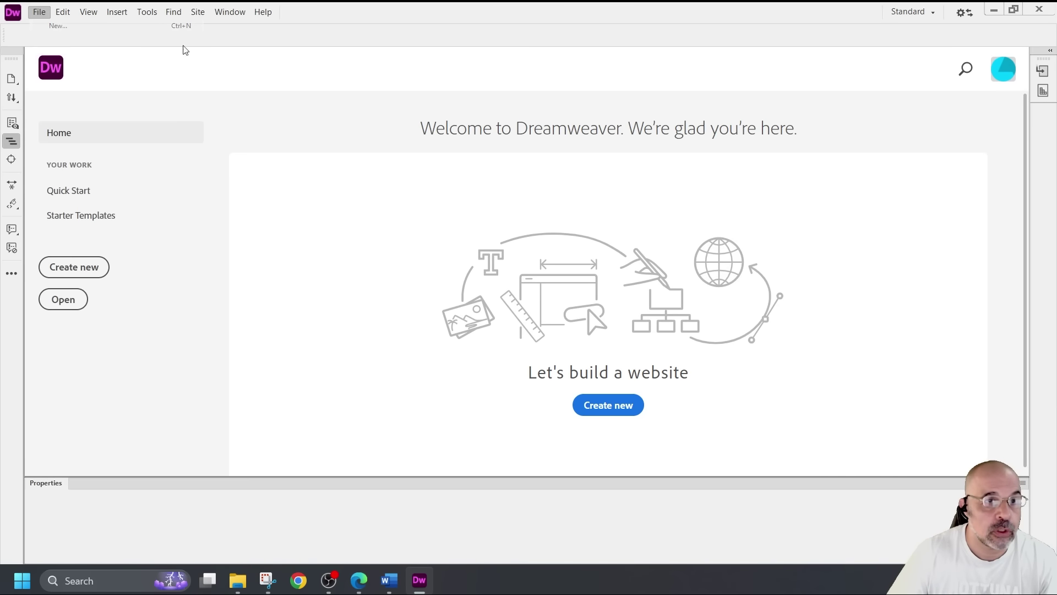
{"action": "left_click", "coordinate": [366, 134]}
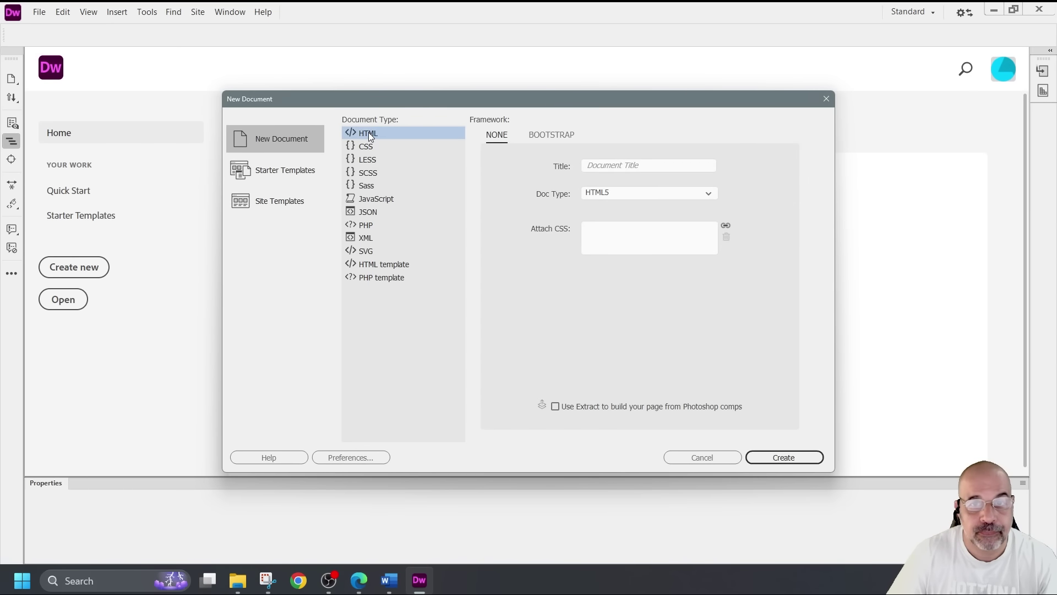
{"action": "left_click", "coordinate": [796, 459]}
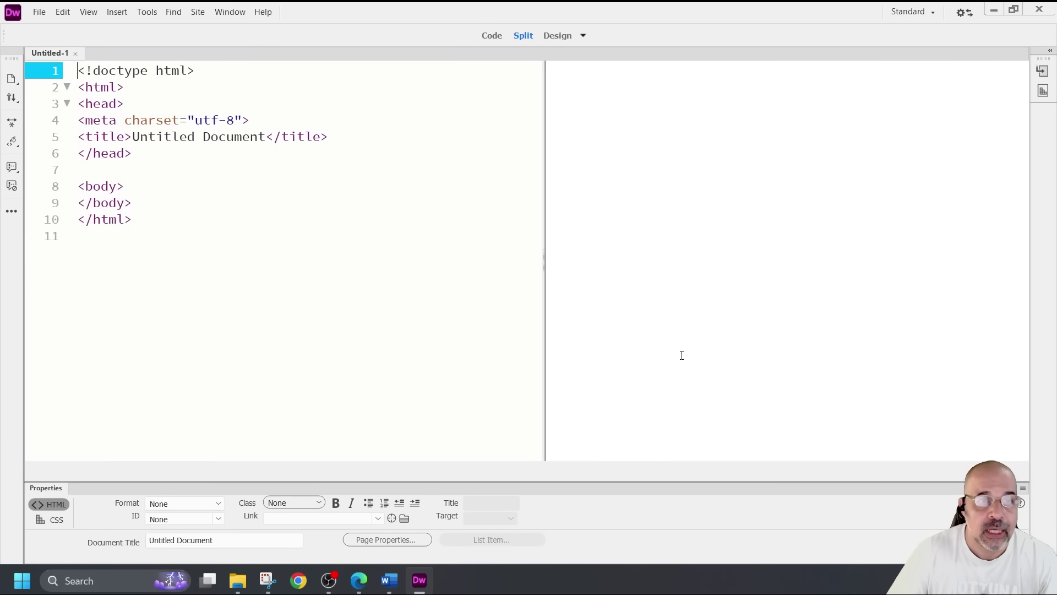
Save the page as splendid.html in Desktop > June 2024 31 > j2431
{"action": "left_click", "coordinate": [39, 12]}
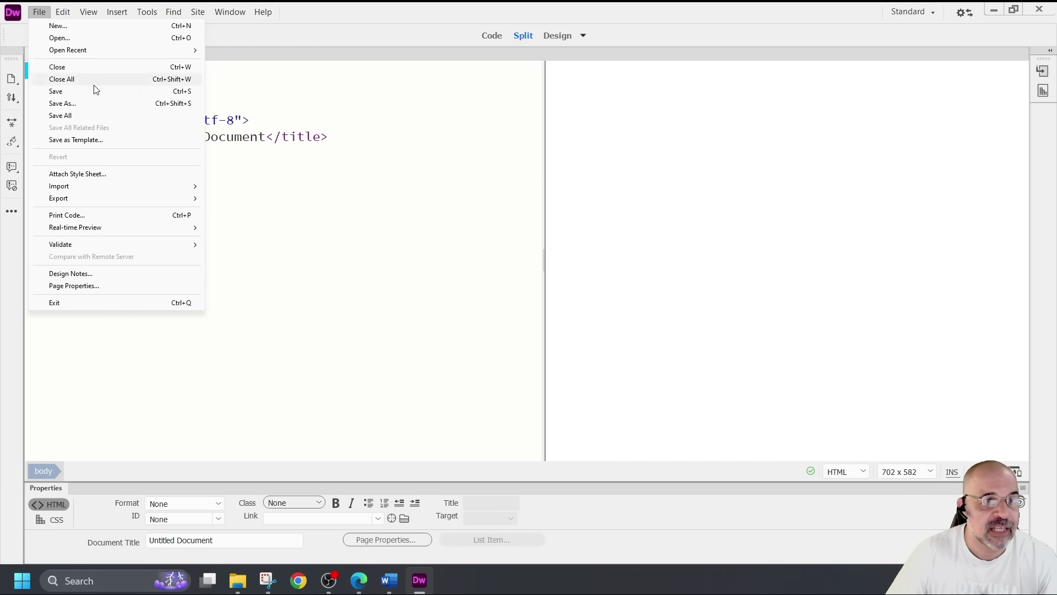
{"action": "left_click", "coordinate": [549, 205]}
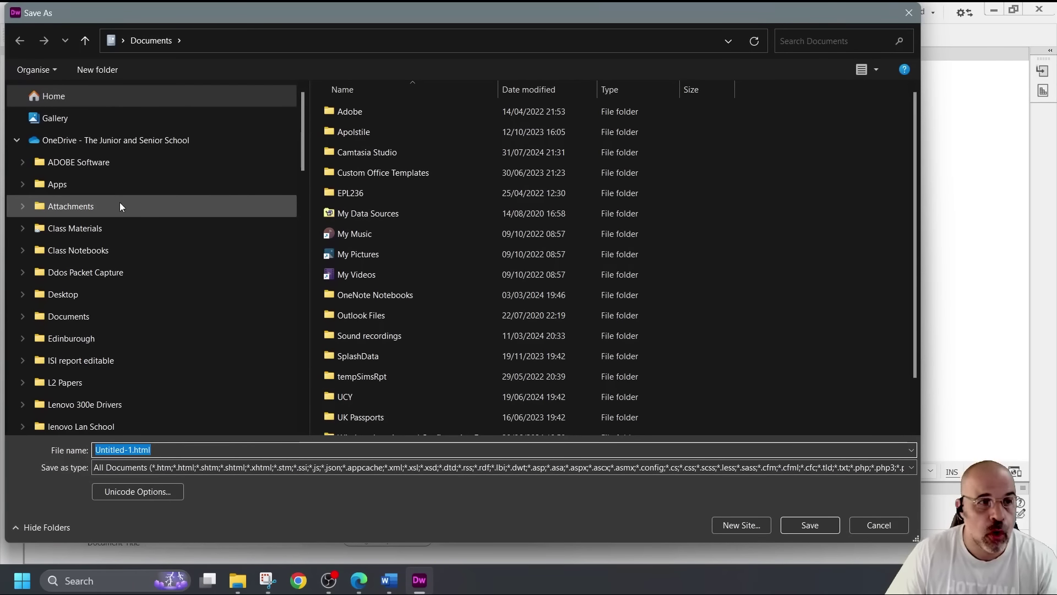
{"action": "scroll", "coordinate": [120, 201], "scroll_direction": "down", "scroll_amount": 8}
{"action": "scroll", "coordinate": [117, 208], "scroll_direction": "up", "scroll_amount": 2}
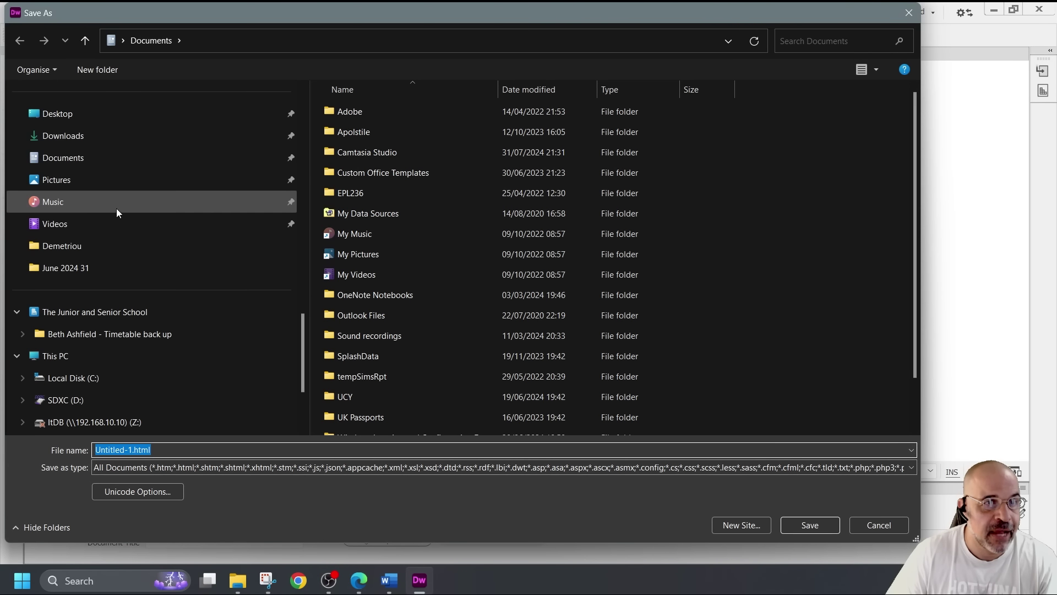
{"action": "left_click", "coordinate": [107, 119]}
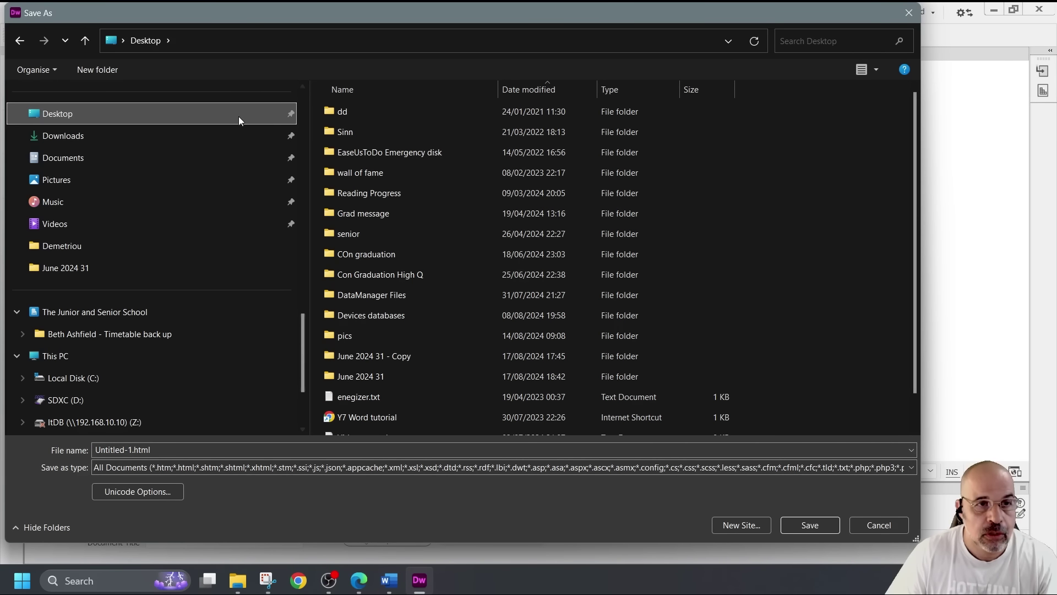
{"action": "scroll", "coordinate": [232, 111], "scroll_direction": "up", "scroll_amount": 6}
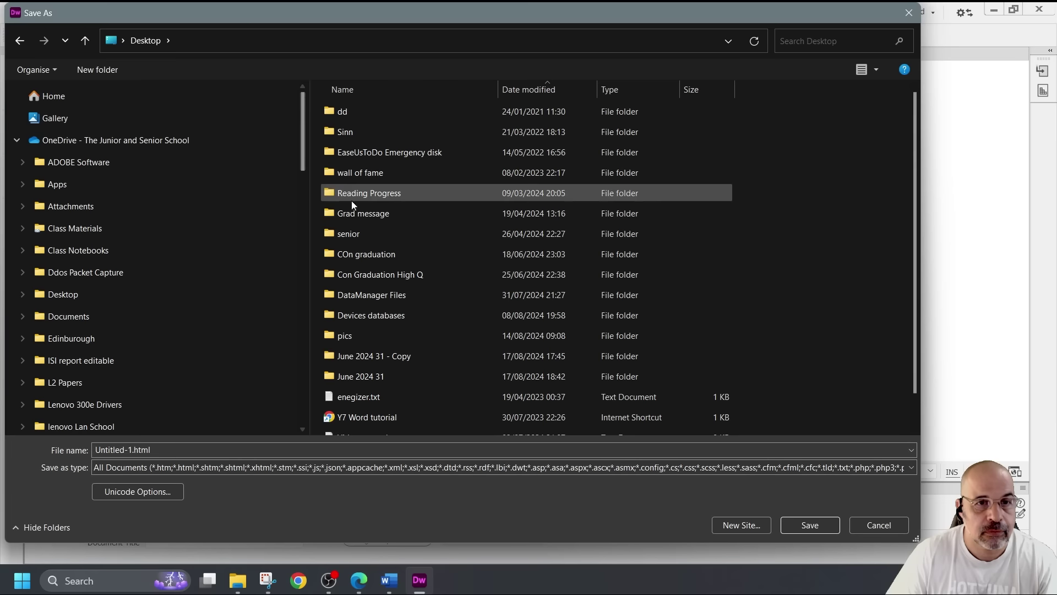
{"action": "scroll", "coordinate": [379, 228], "scroll_direction": "down", "scroll_amount": 1}
{"action": "double_click", "coordinate": [389, 344]}
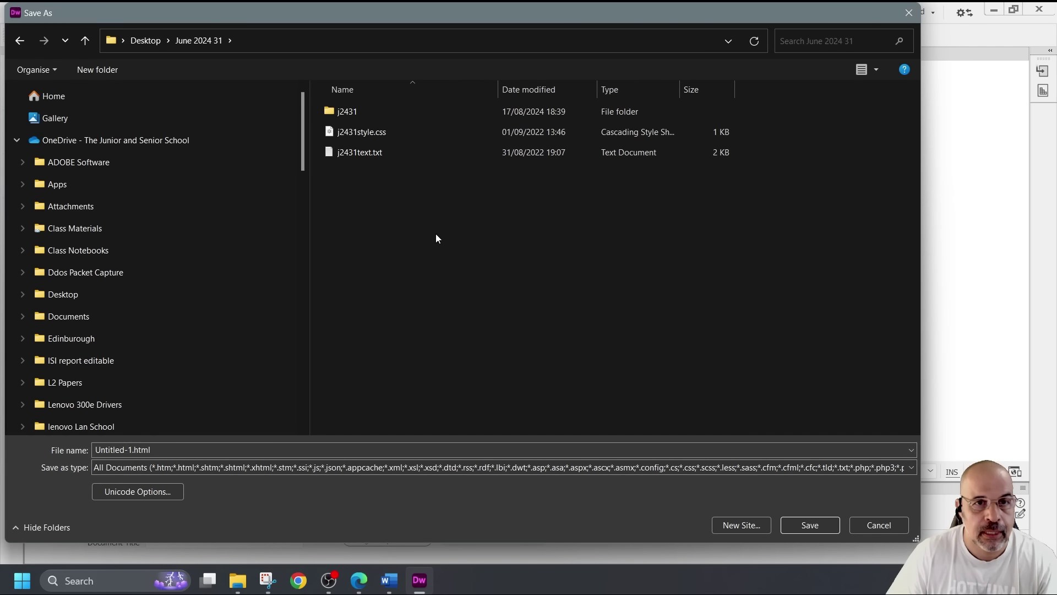
{"action": "double_click", "coordinate": [345, 114]}
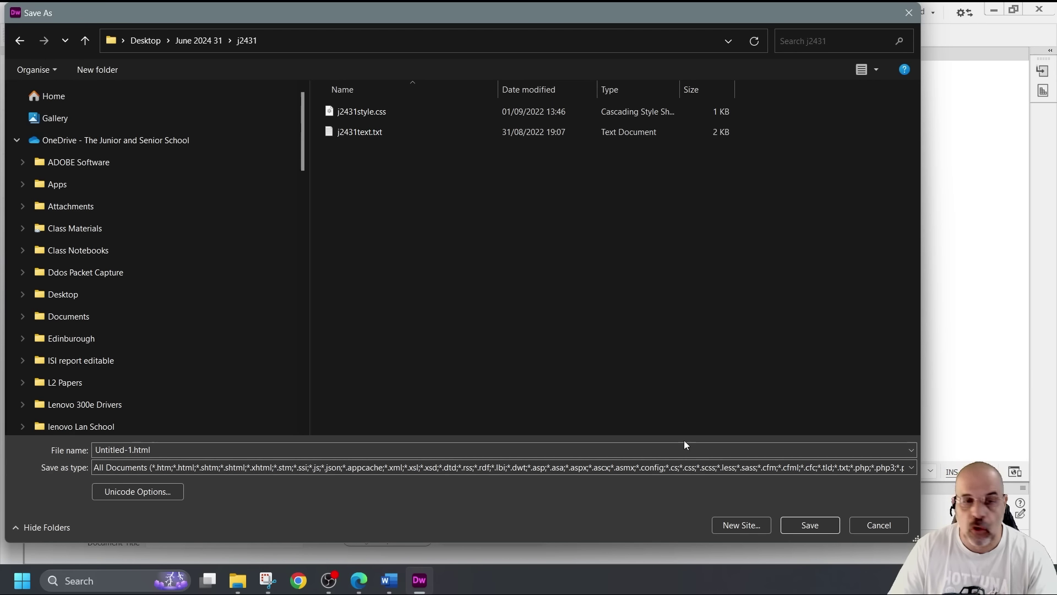
{"action": "left_click", "coordinate": [443, 451]}
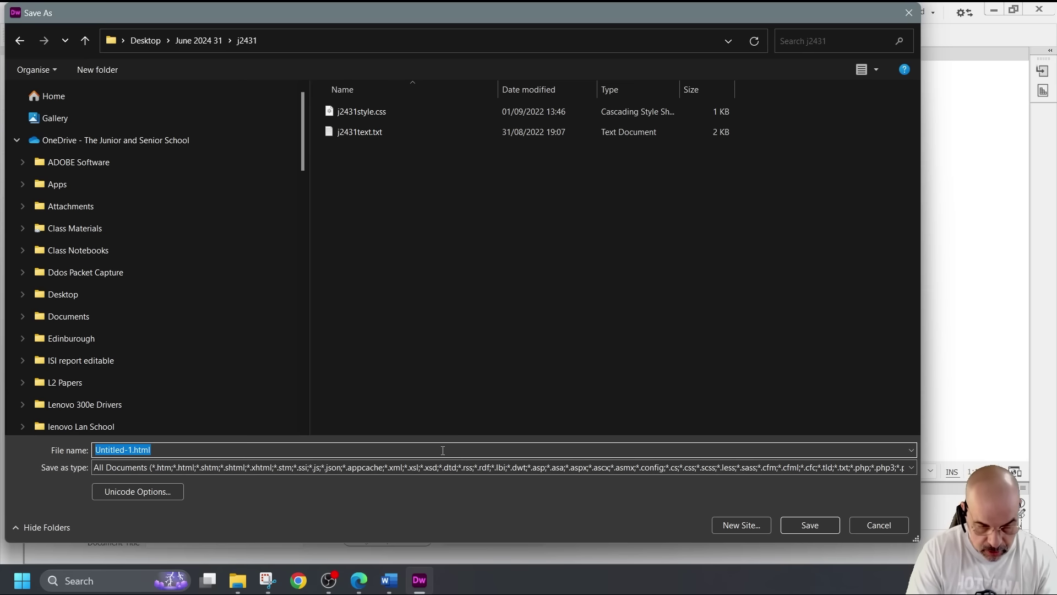
{"action": "type", "text": "splendid"}
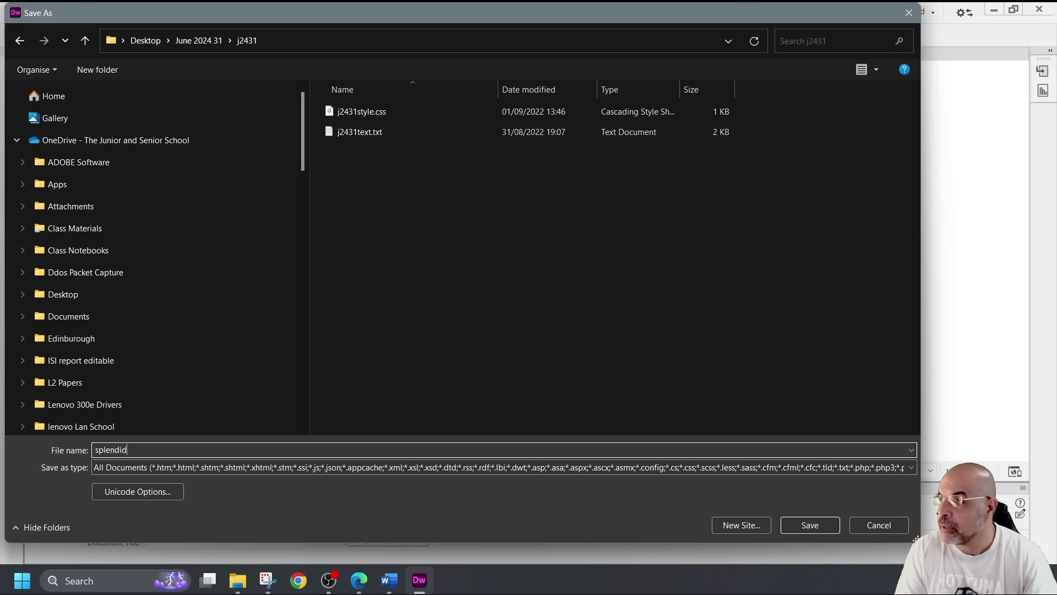
{"action": "key", "text": "Return"}
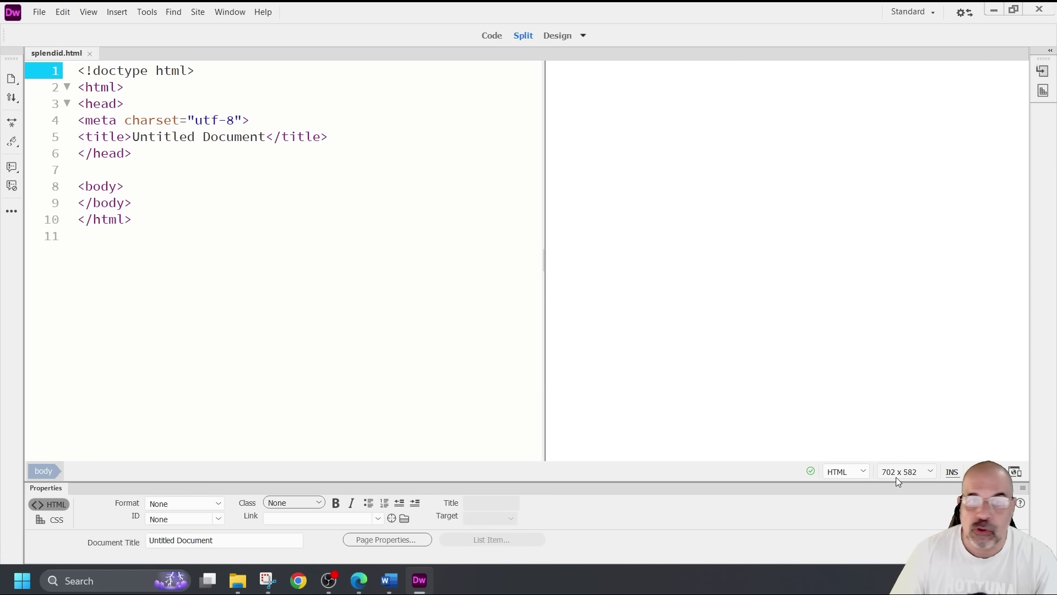
Widen the design preview, put the cursor after the body tag, and open the Insert menu
{"action": "left_click_drag", "start_coordinate": [542, 341], "coordinate": [352, 339]}
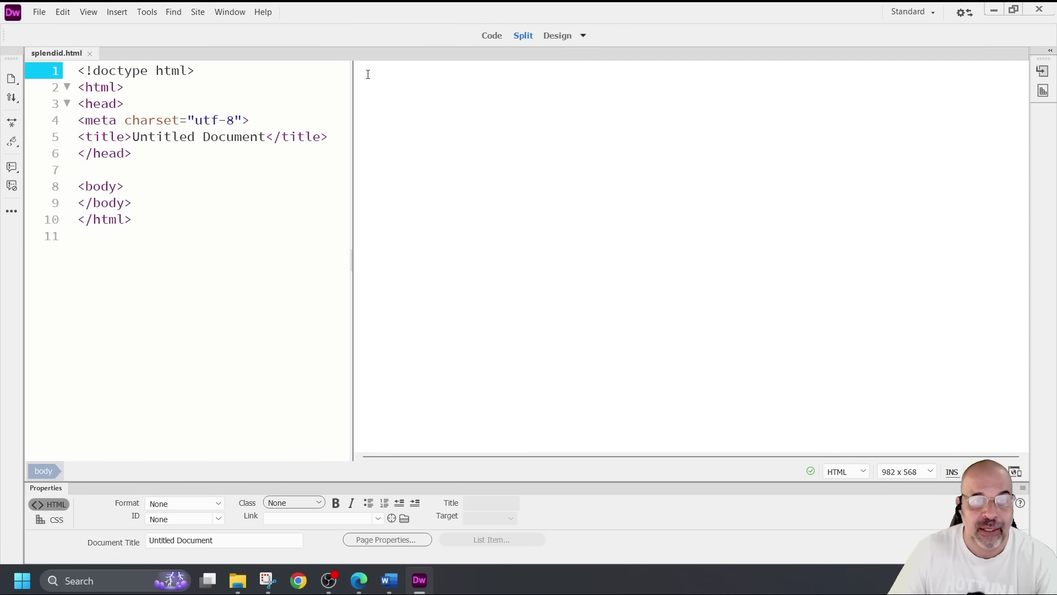
{"action": "left_click", "coordinate": [426, 138]}
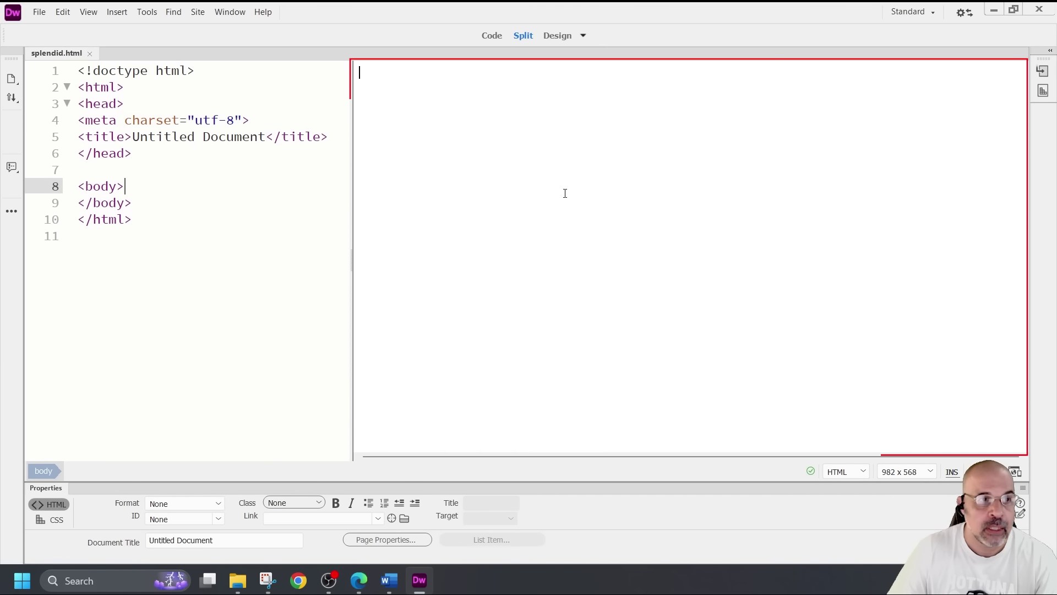
{"action": "left_click", "coordinate": [126, 186]}
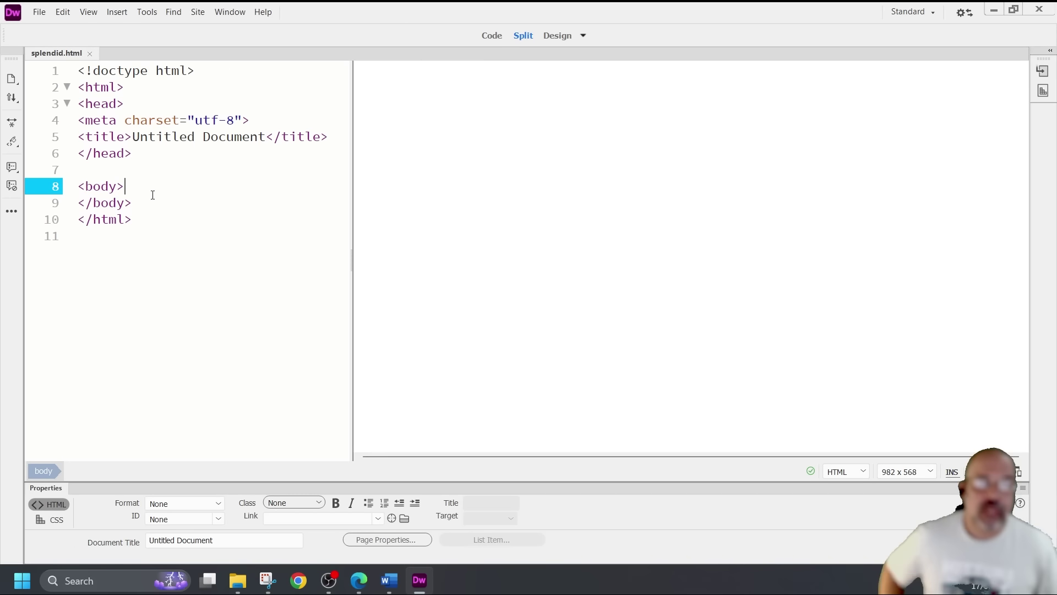
{"action": "left_click", "coordinate": [485, 268]}
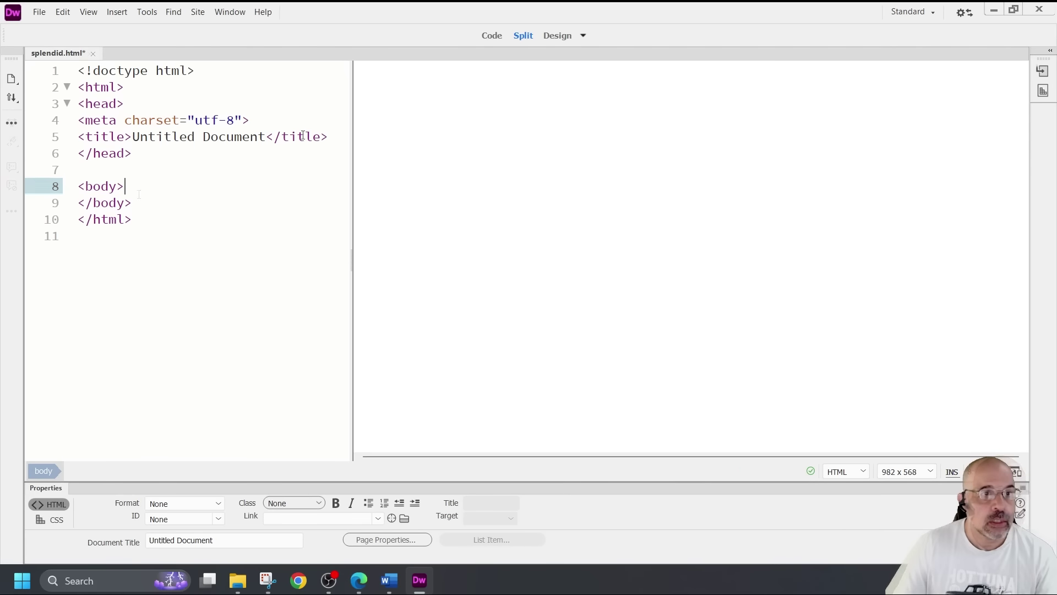
{"action": "left_click", "coordinate": [117, 12]}
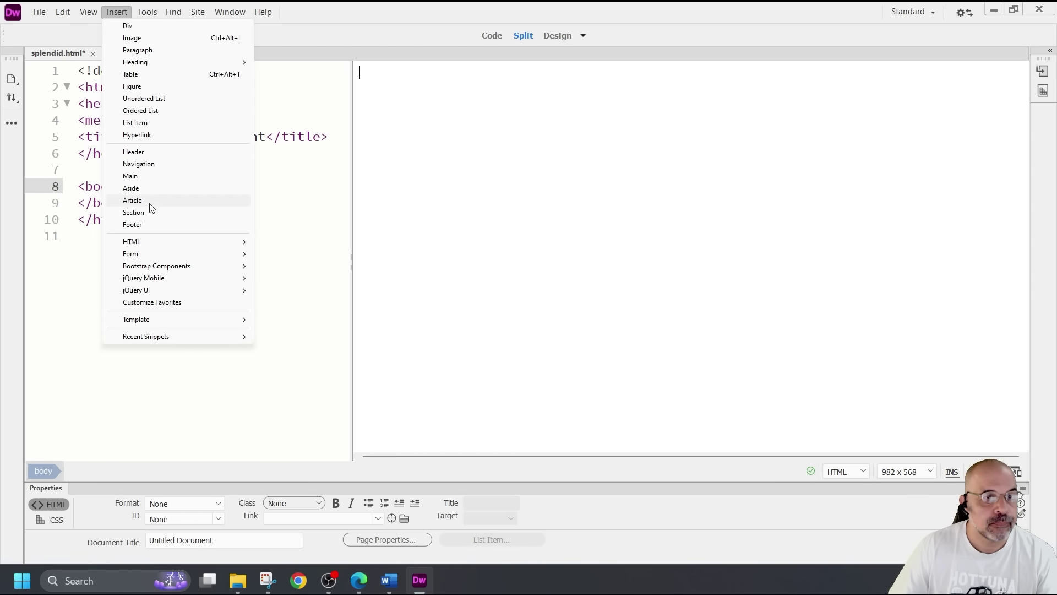
Insert a table with 5 rows, 2 columns, 85 percent width and border 0
{"action": "left_click", "coordinate": [144, 74]}
{"action": "double_click", "coordinate": [521, 182]}
{"action": "type", "text": "5"}
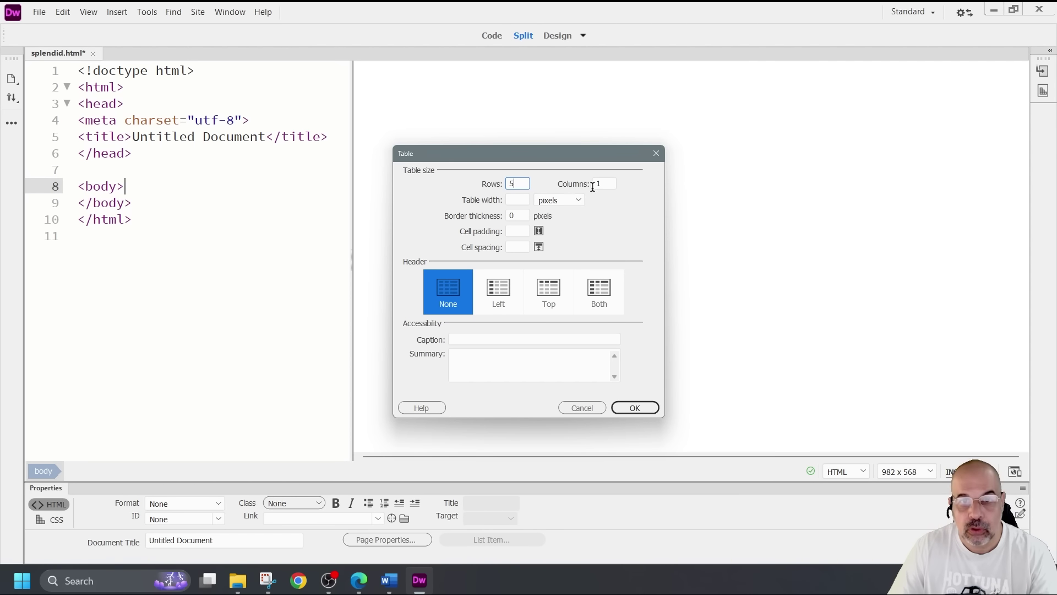
{"action": "double_click", "coordinate": [601, 184]}
{"action": "type", "text": "2"}
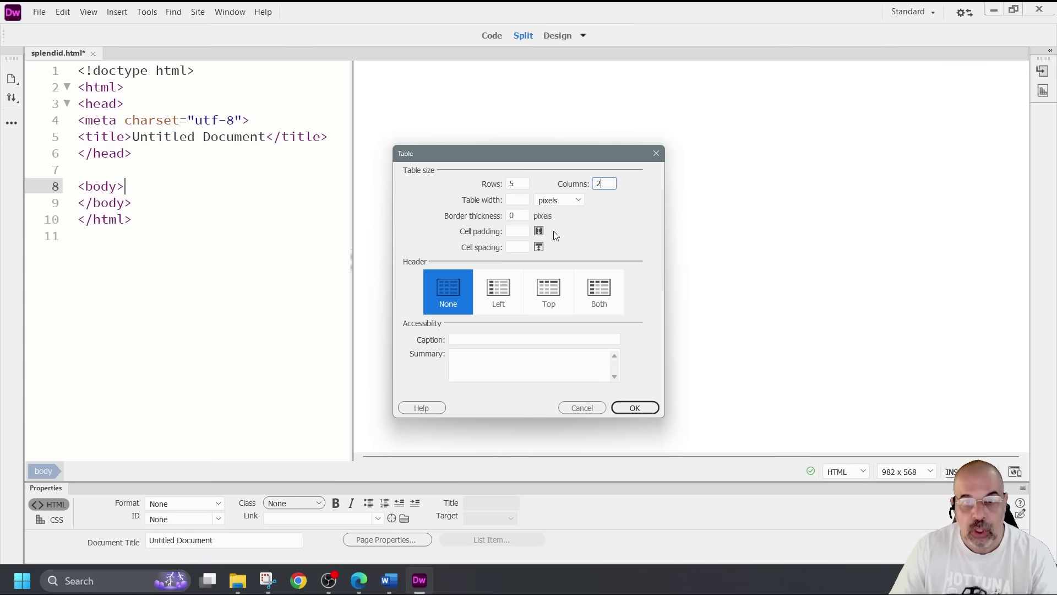
{"action": "left_click", "coordinate": [517, 199]}
{"action": "type", "text": "85"}
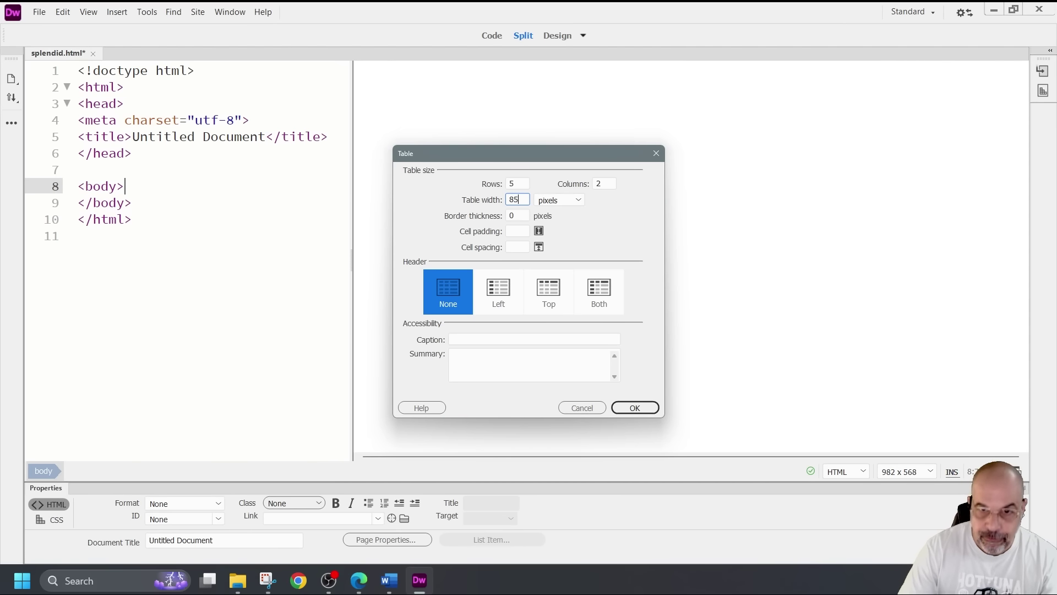
{"action": "left_click", "coordinate": [579, 201]}
{"action": "left_click", "coordinate": [554, 185]}
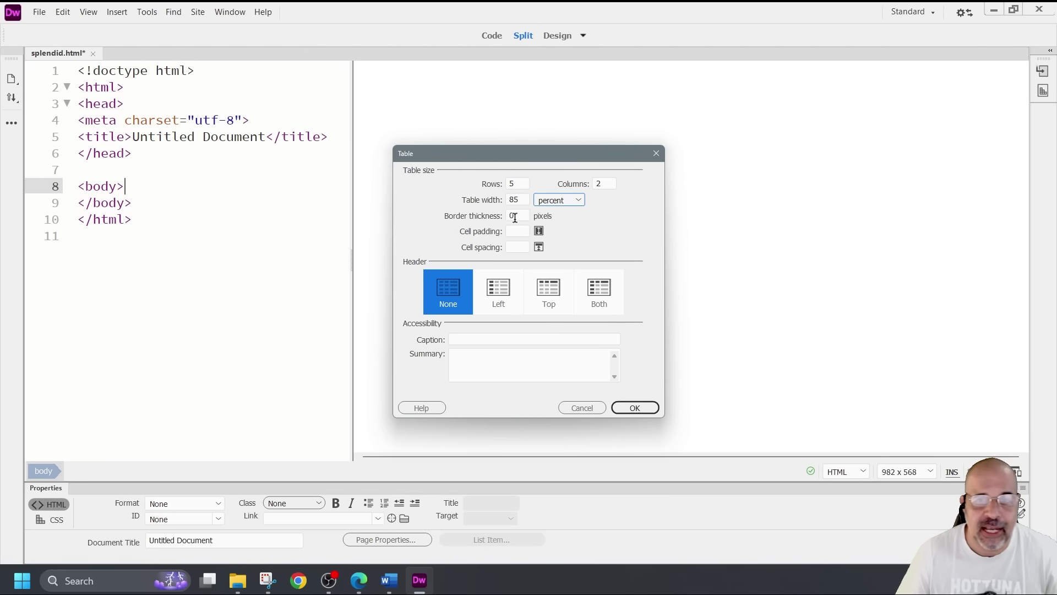
{"action": "left_click", "coordinate": [634, 408]}
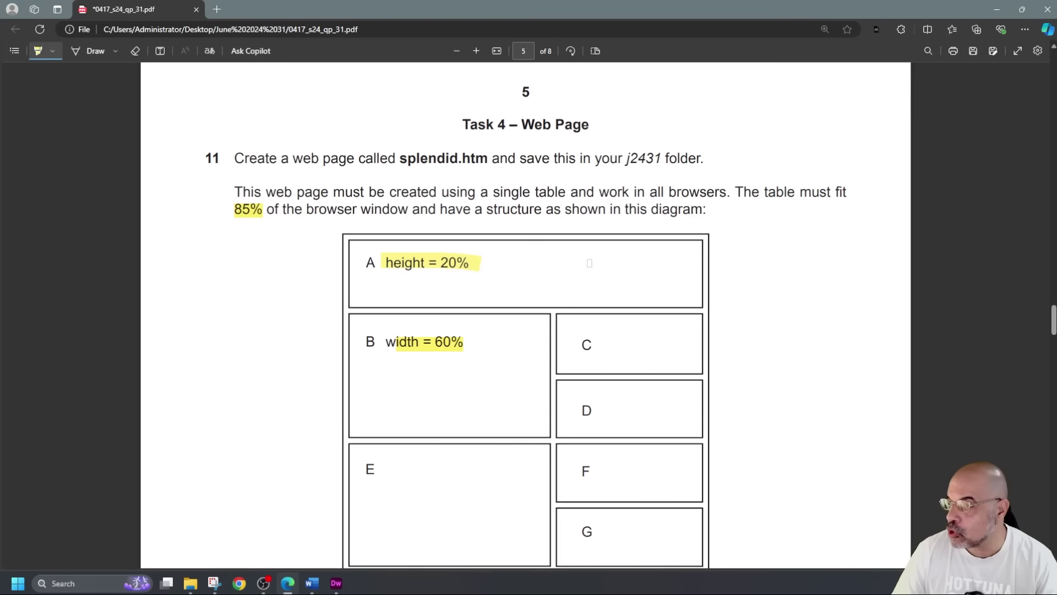
Merge the table's first row into one cell spanning both columns
{"action": "scroll", "coordinate": [600, 263], "scroll_direction": "down", "scroll_amount": 1}
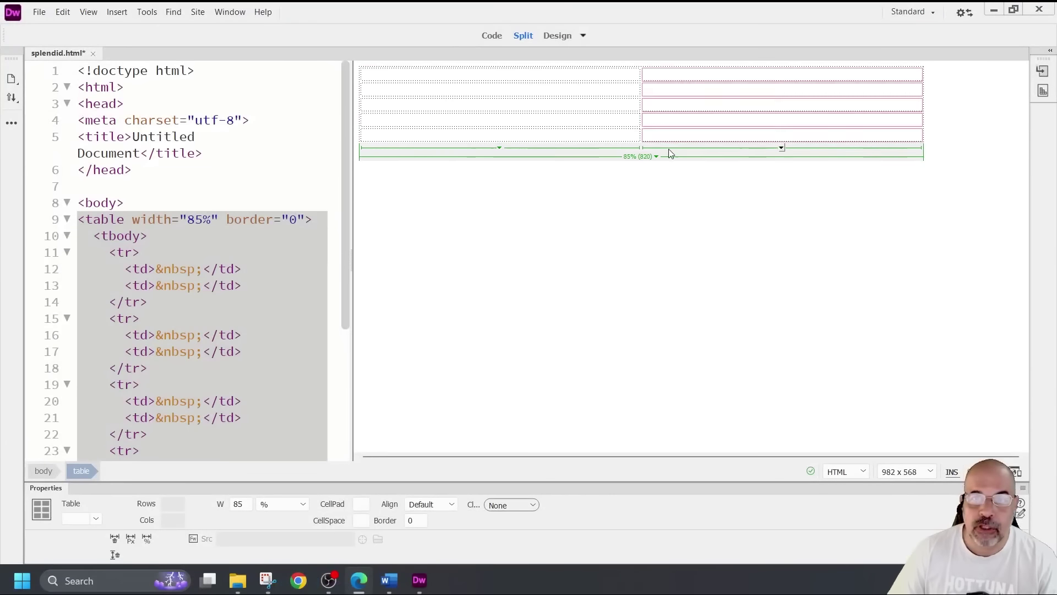
{"action": "left_click", "coordinate": [606, 79]}
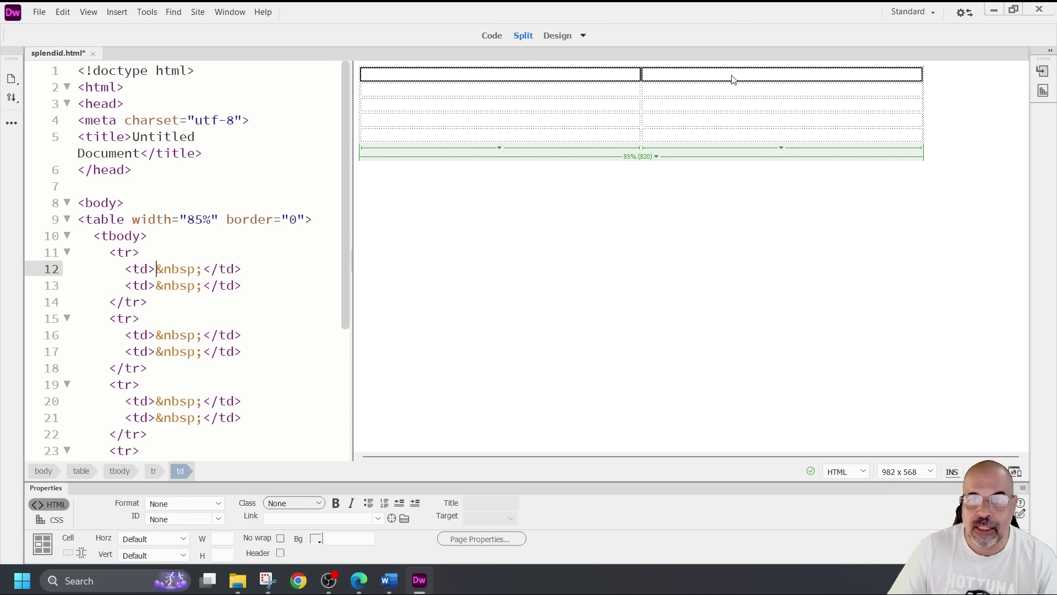
{"action": "left_click", "coordinate": [732, 77], "text": "shift"}
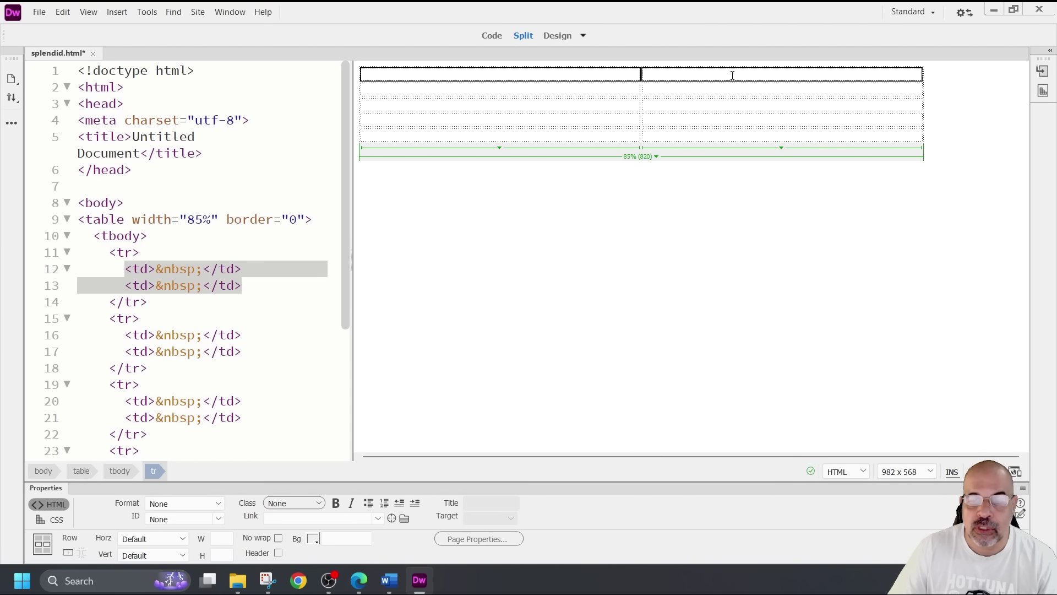
{"action": "left_click", "coordinate": [68, 553]}
Merge the left cells of rows 2–3 and rows 4–5 vertically, then select the top cell
{"action": "left_click_drag", "start_coordinate": [604, 92], "coordinate": [597, 105]}
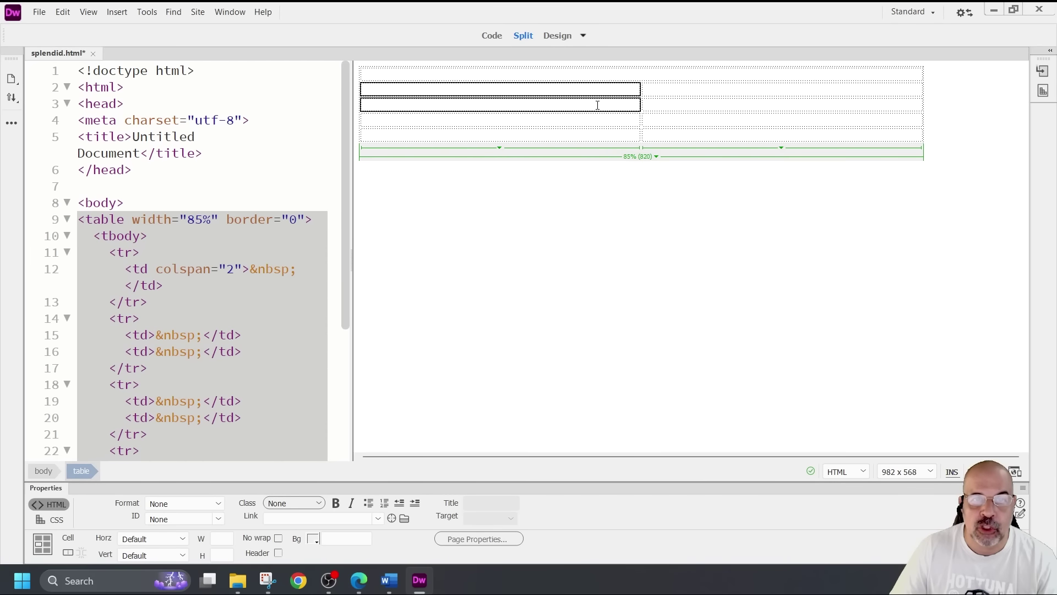
{"action": "right_click", "coordinate": [605, 101]}
{"action": "mouse_move", "coordinate": [649, 113]}
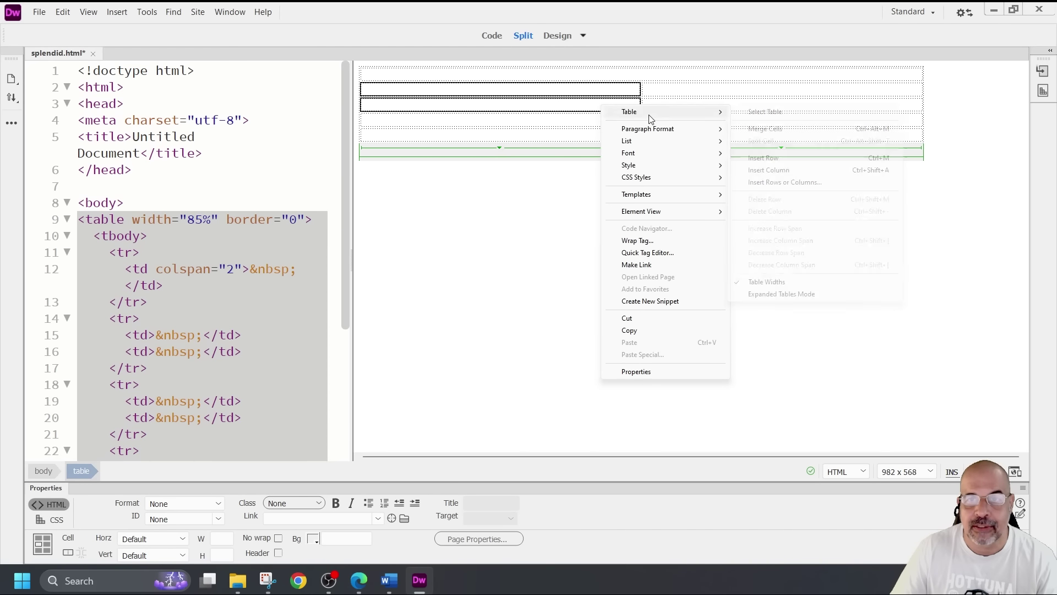
{"action": "left_click", "coordinate": [782, 130]}
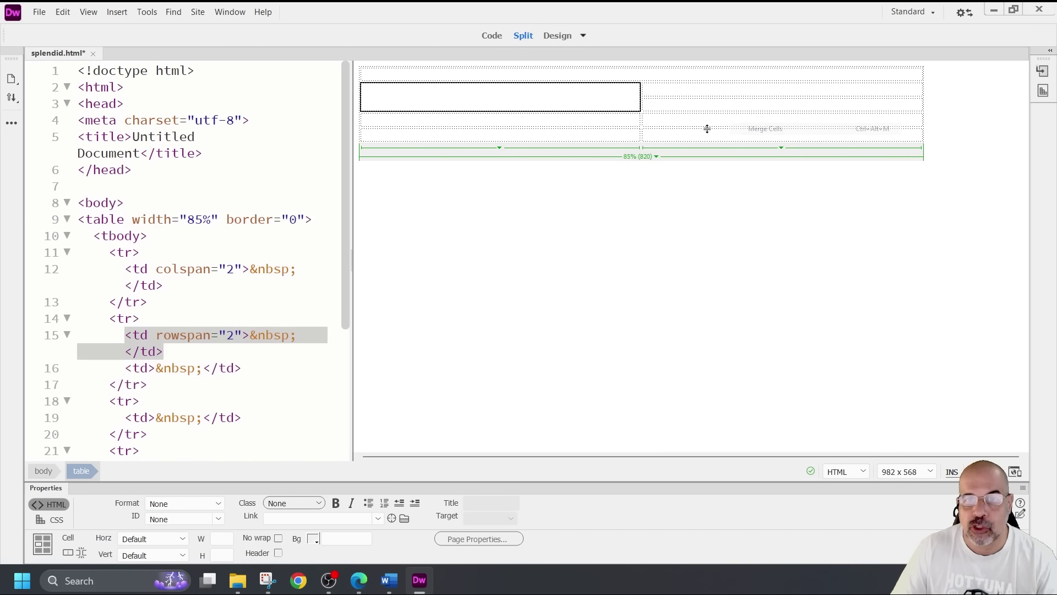
{"action": "left_click", "coordinate": [584, 122]}
{"action": "left_click_drag", "start_coordinate": [588, 120], "coordinate": [584, 142]}
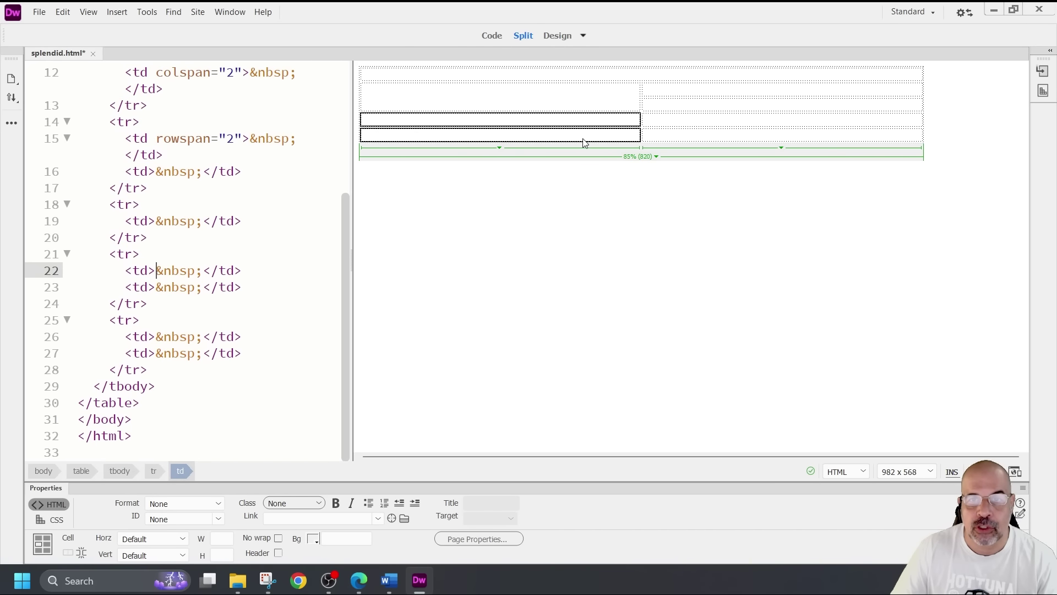
{"action": "right_click", "coordinate": [587, 135]}
{"action": "mouse_move", "coordinate": [625, 148]}
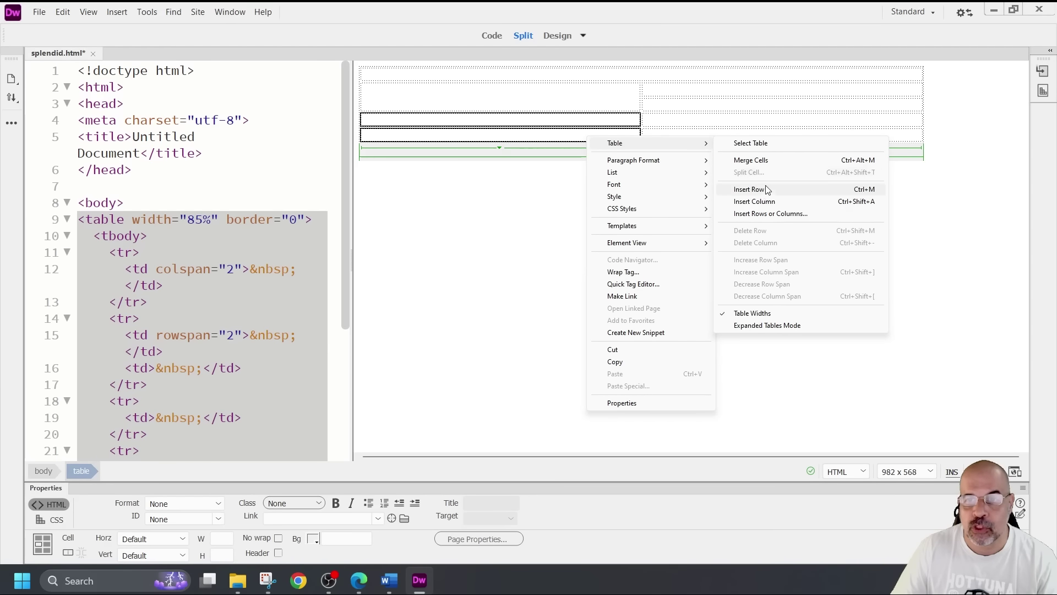
{"action": "left_click", "coordinate": [775, 161]}
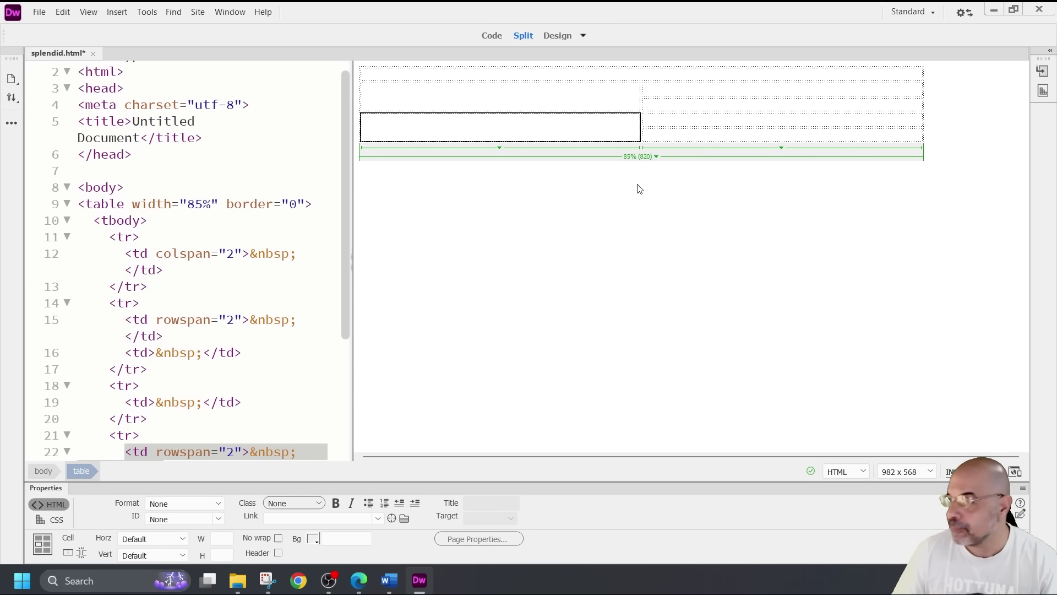
{"action": "left_click", "coordinate": [628, 204]}
{"action": "left_click", "coordinate": [531, 74]}
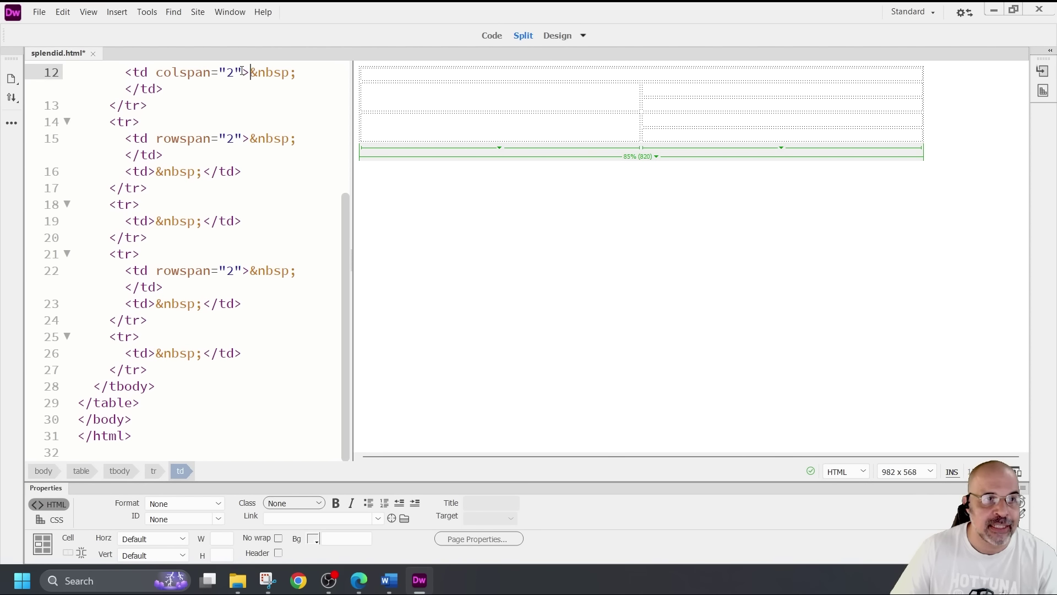
Add height="85%" to the top colspan cell's td tag in Code view
{"action": "left_click", "coordinate": [243, 72]}
{"action": "left_click", "coordinate": [248, 70]}
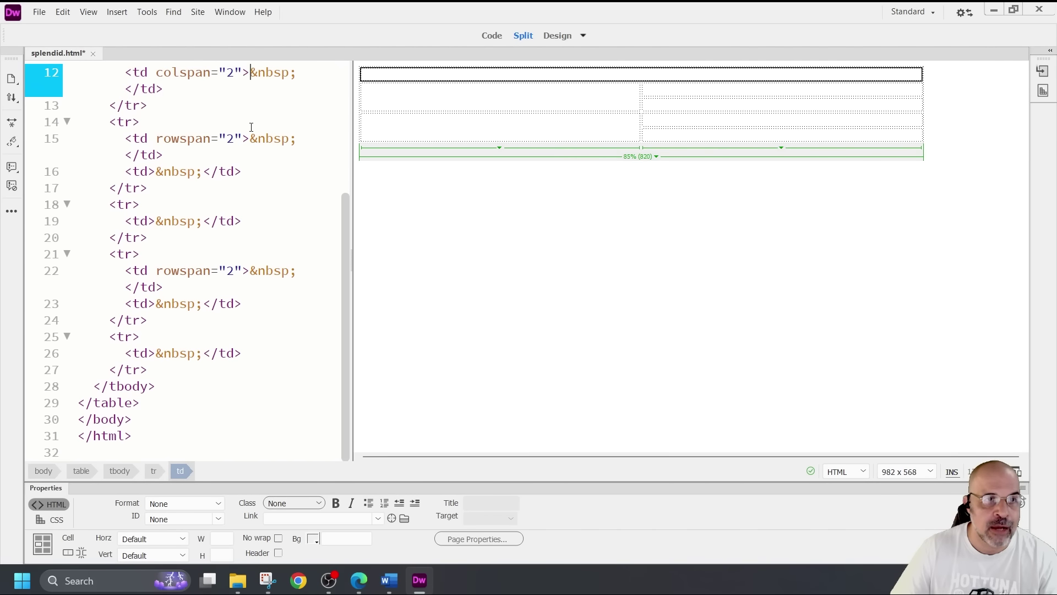
{"action": "left_click", "coordinate": [243, 72]}
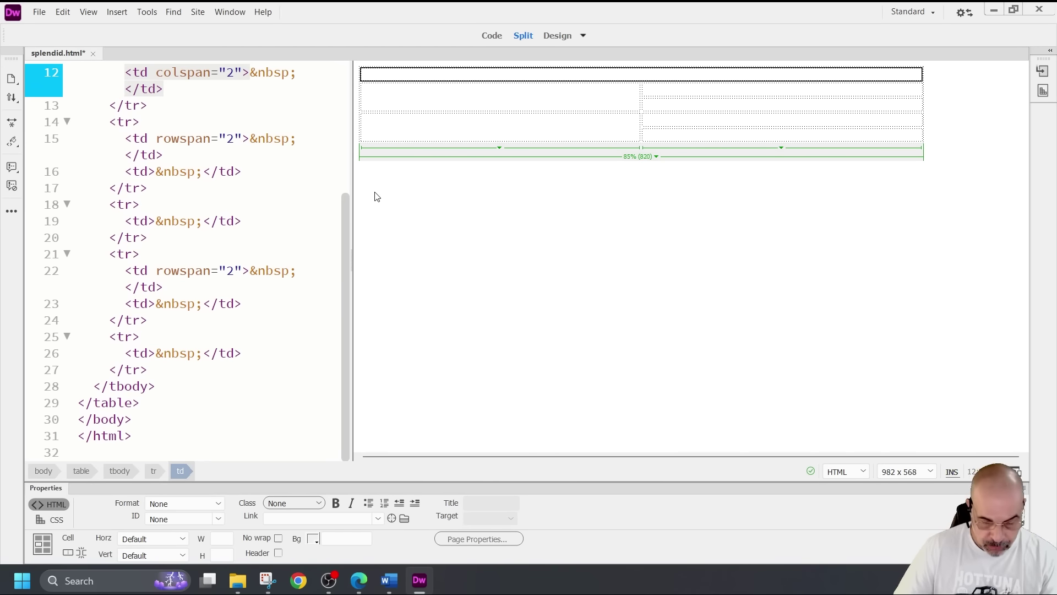
{"action": "type", "text": "wid"}
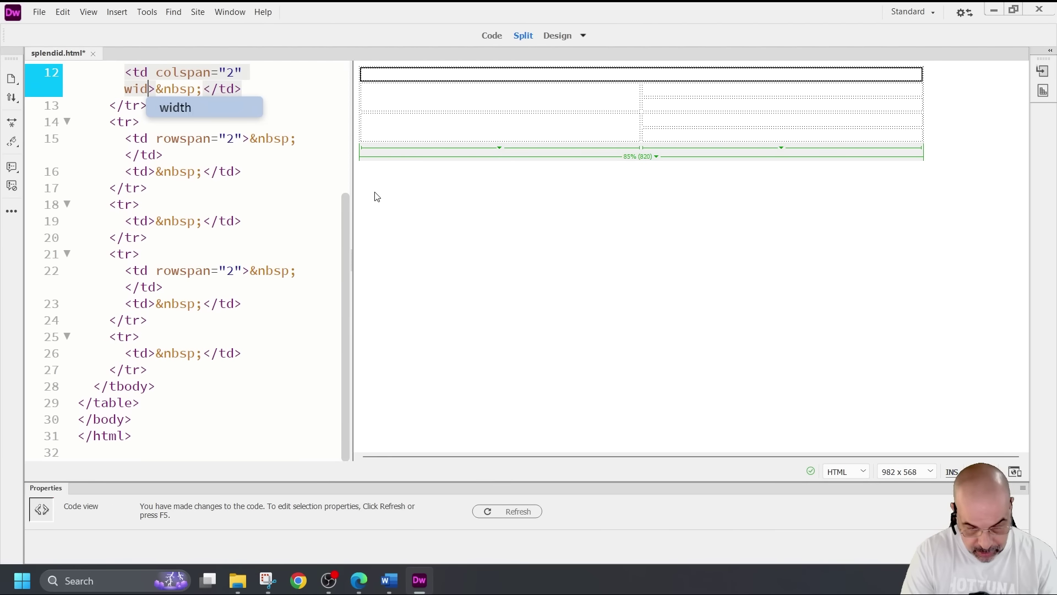
{"action": "type", "text": "t"}
{"action": "key", "text": "BackSpace"}
{"action": "key", "text": "BackSpace"}
{"action": "key", "text": "BackSpace"}
{"action": "key", "text": "BackSpace"}
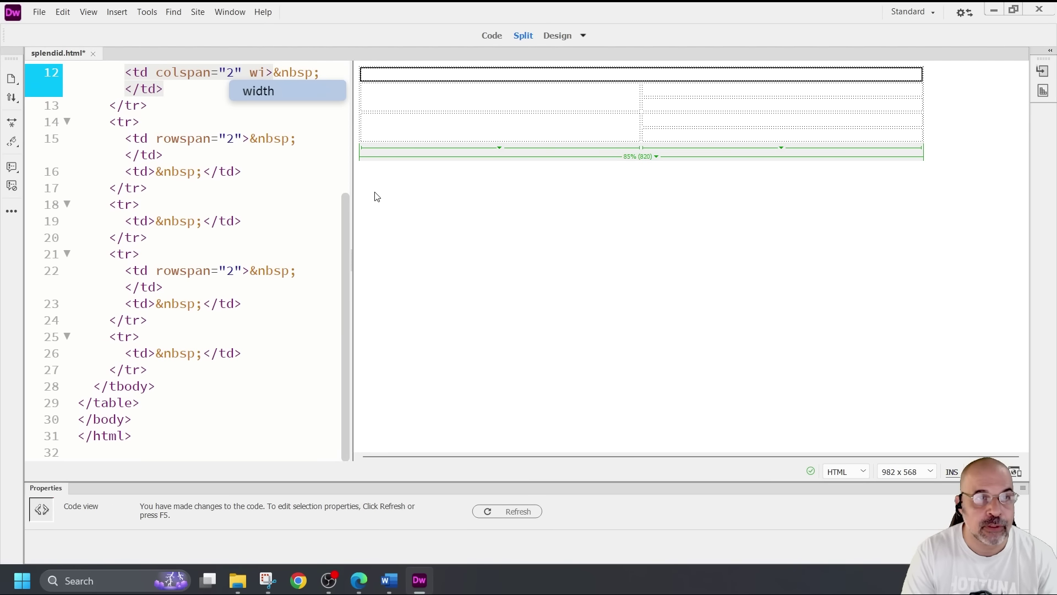
{"action": "type", "text": "height"}
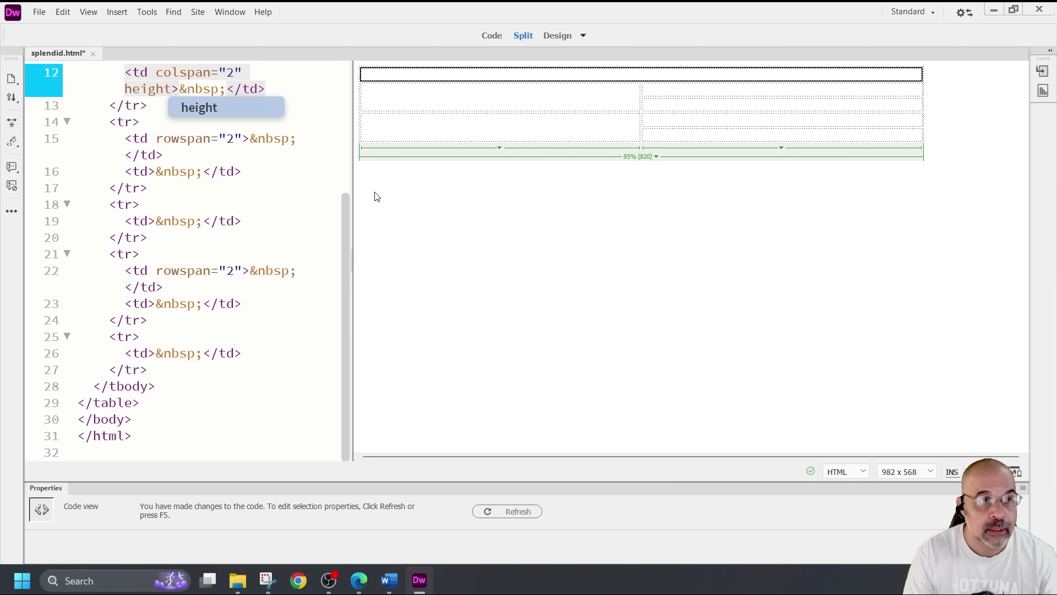
{"action": "type", "text": "=\""}
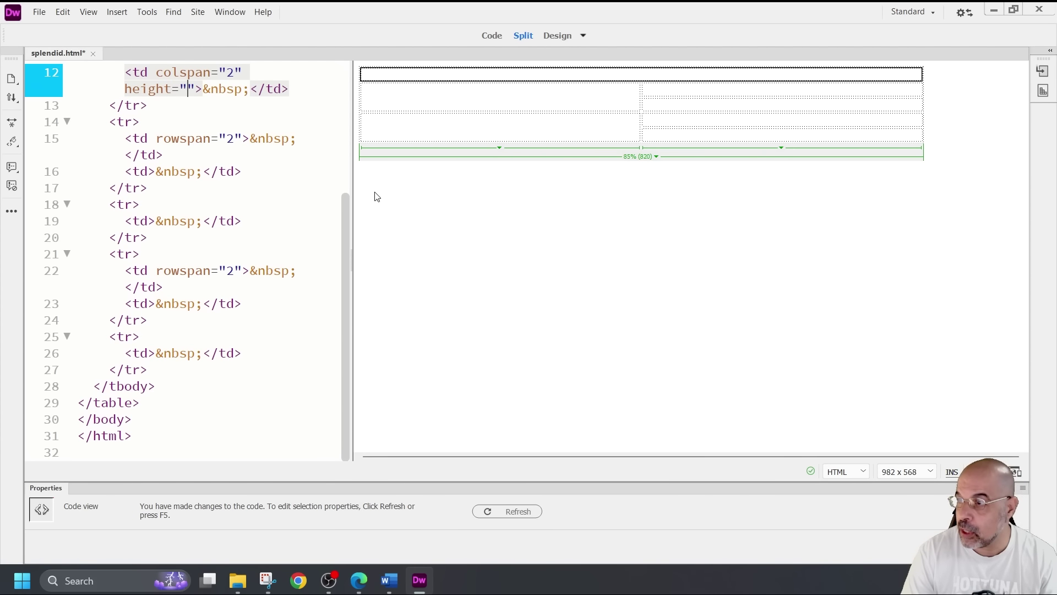
{"action": "type", "text": "85%"}
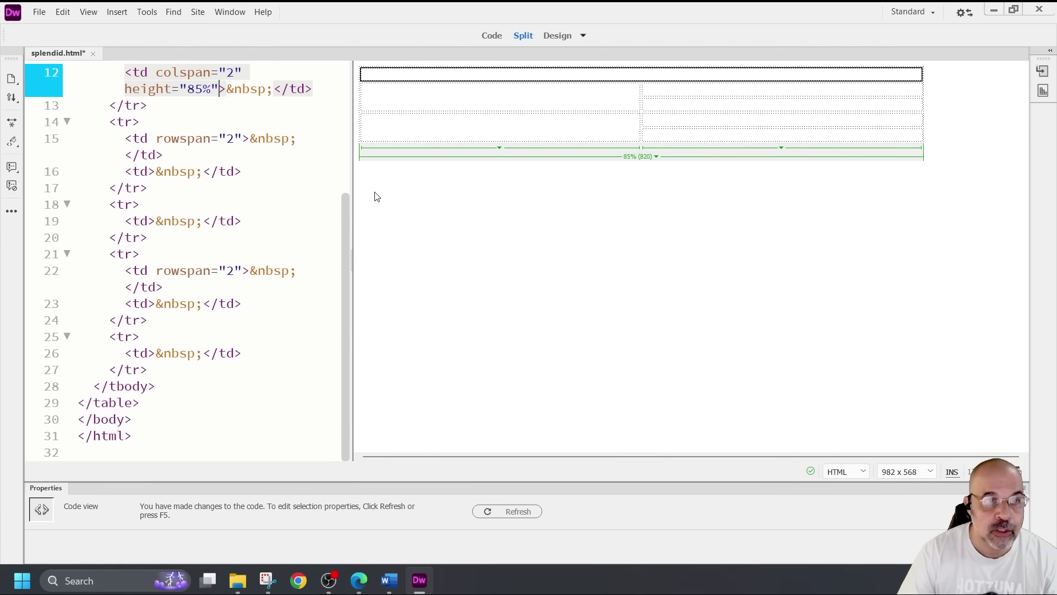
Add width="60%" to the left rowspan cell's td tag and refresh Design view to check it
{"action": "left_click", "coordinate": [536, 99]}
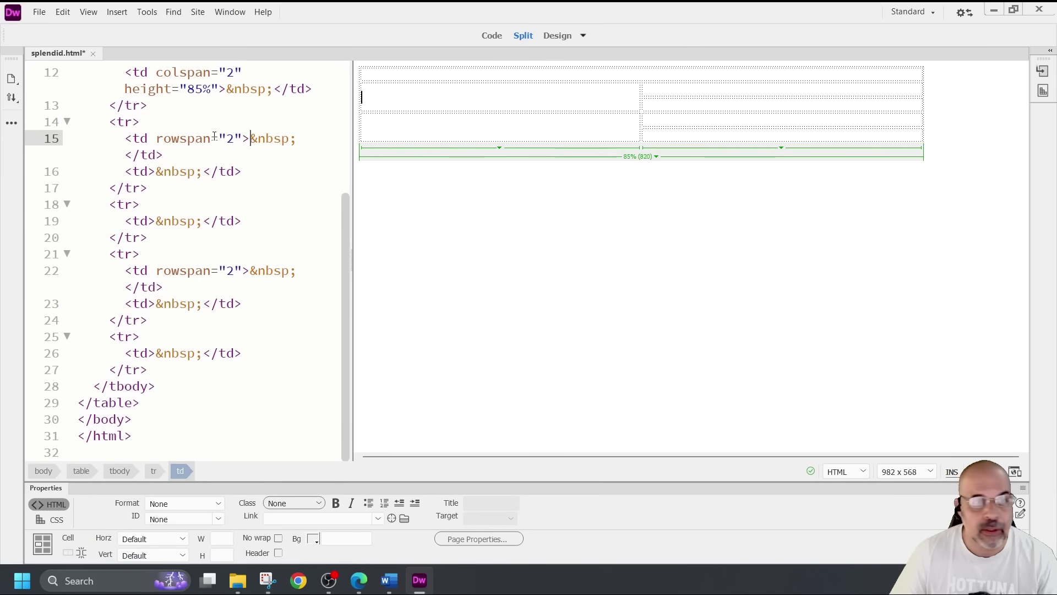
{"action": "left_click", "coordinate": [247, 136]}
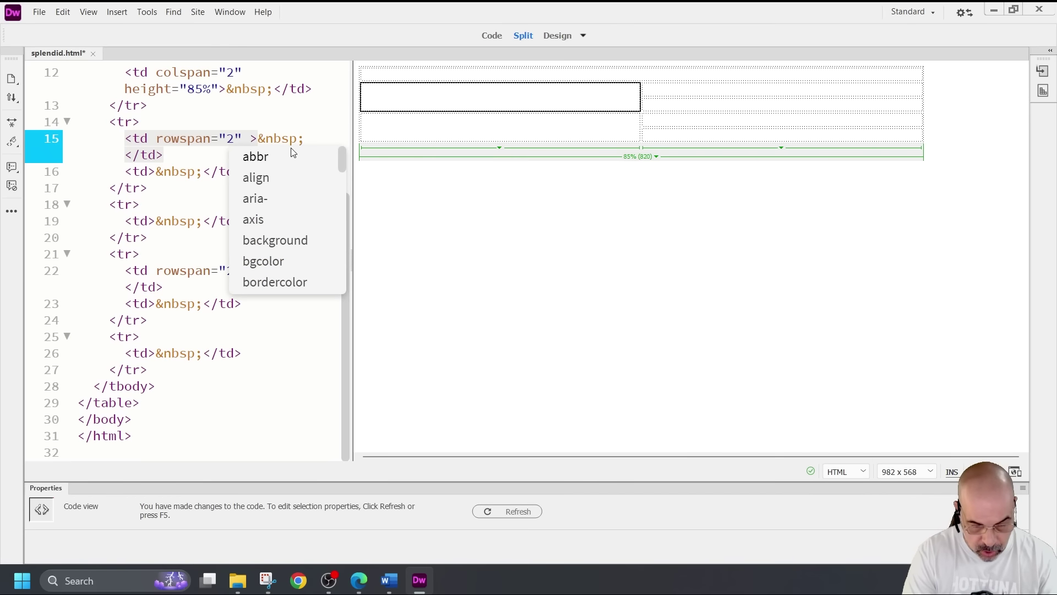
{"action": "type", "text": "width"}
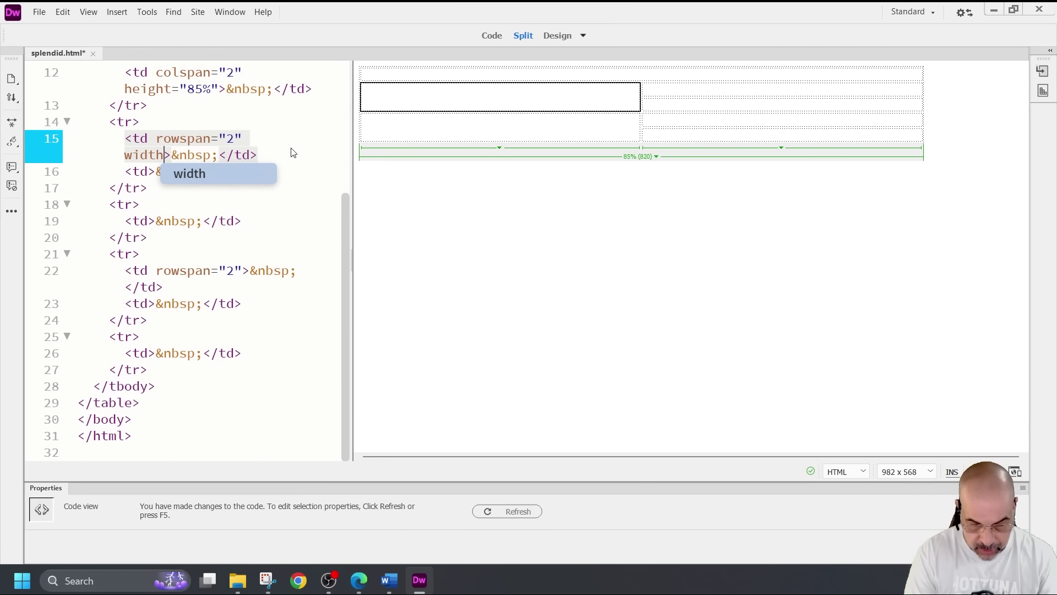
{"action": "type", "text": "="}
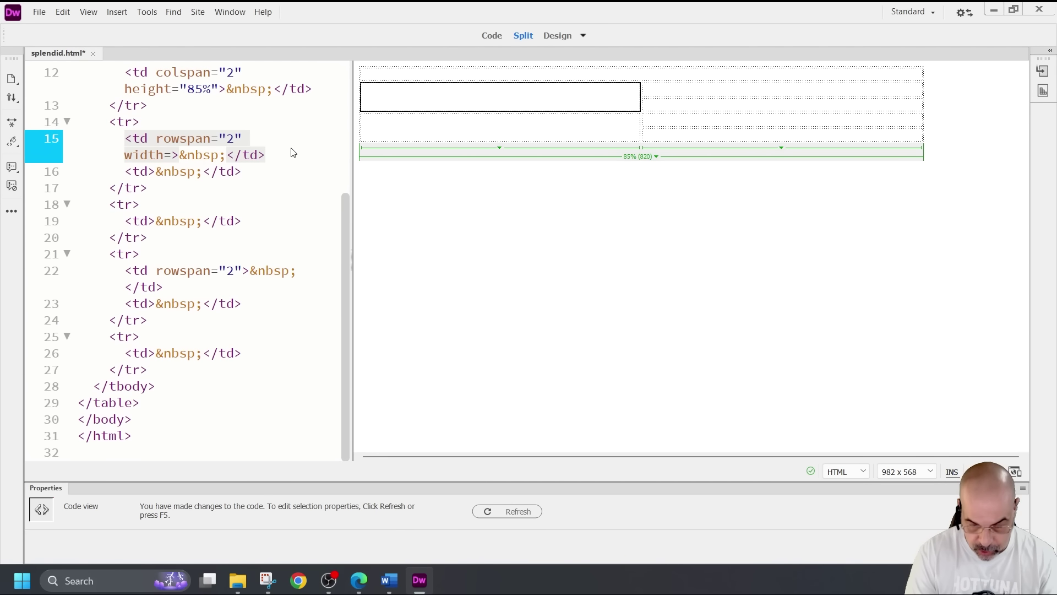
{"action": "type", "text": "\""}
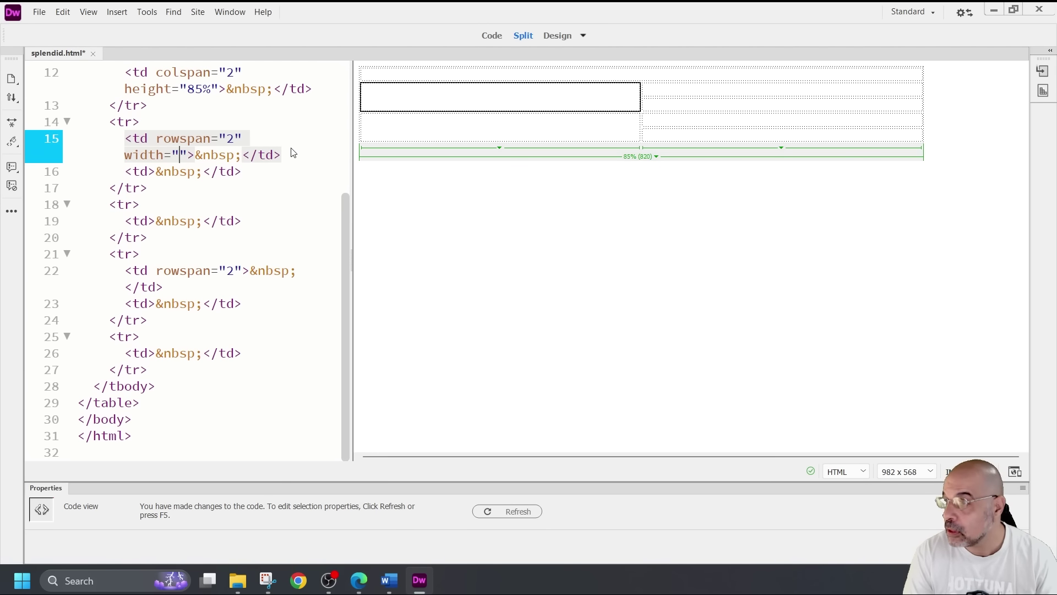
{"action": "type", "text": "60"}
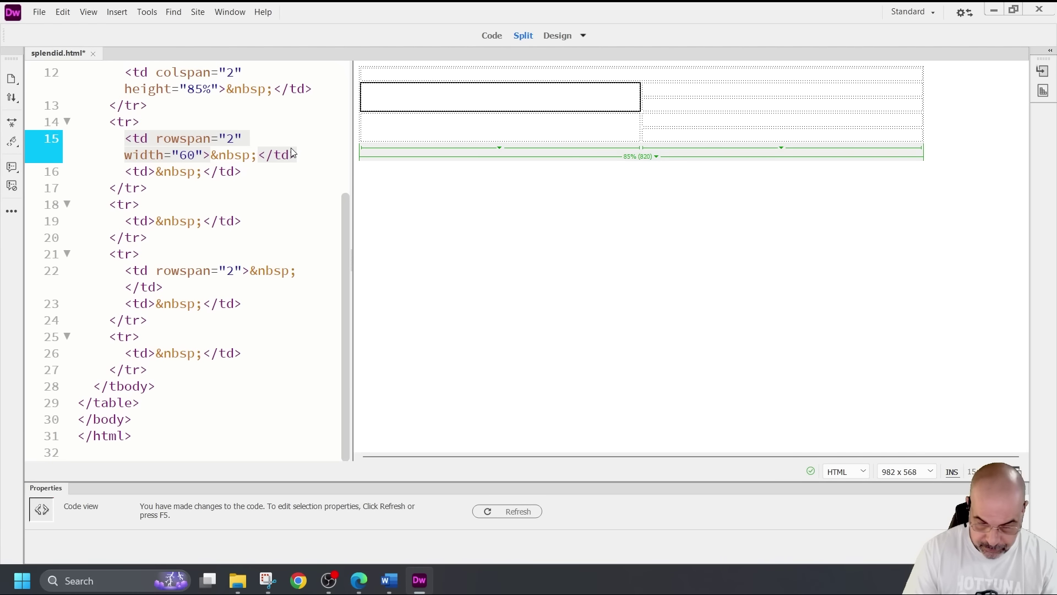
{"action": "type", "text": "%"}
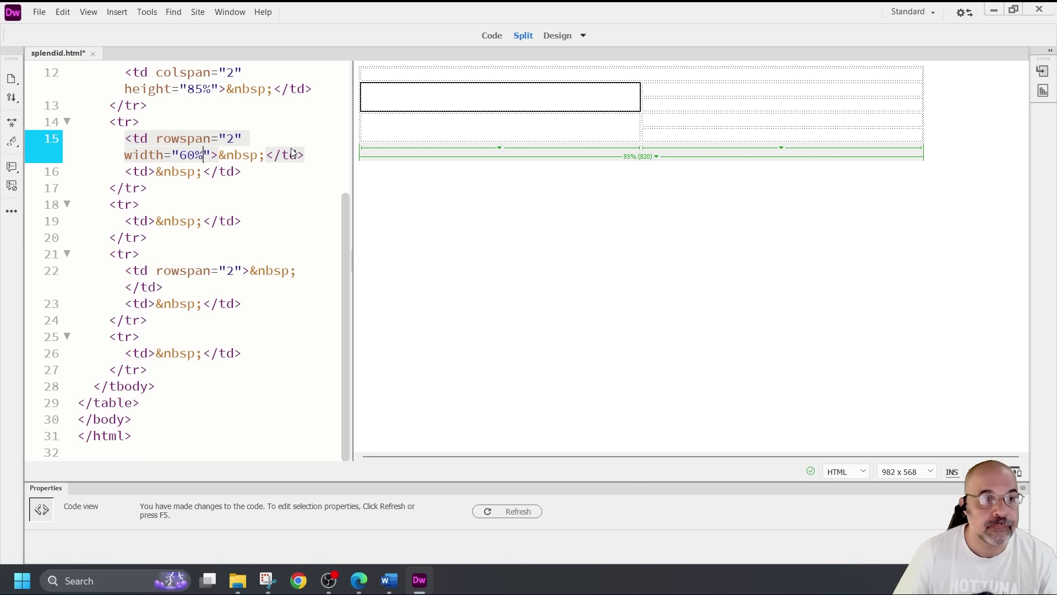
{"action": "left_click", "coordinate": [707, 119]}
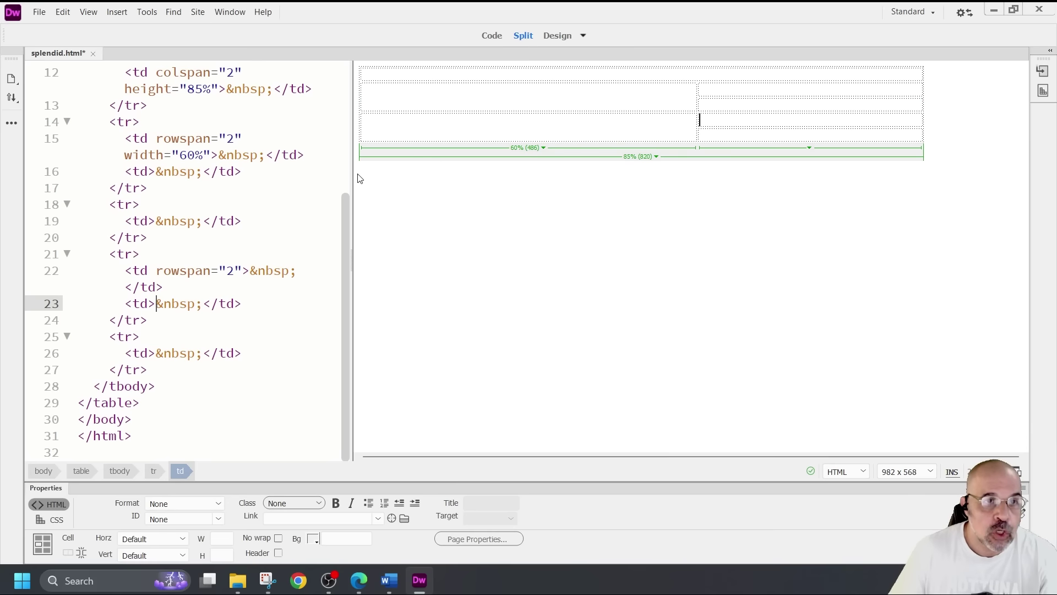
{"action": "scroll", "coordinate": [323, 258], "scroll_direction": "up", "scroll_amount": 2}
{"action": "left_click_drag", "start_coordinate": [126, 142], "coordinate": [236, 243]}
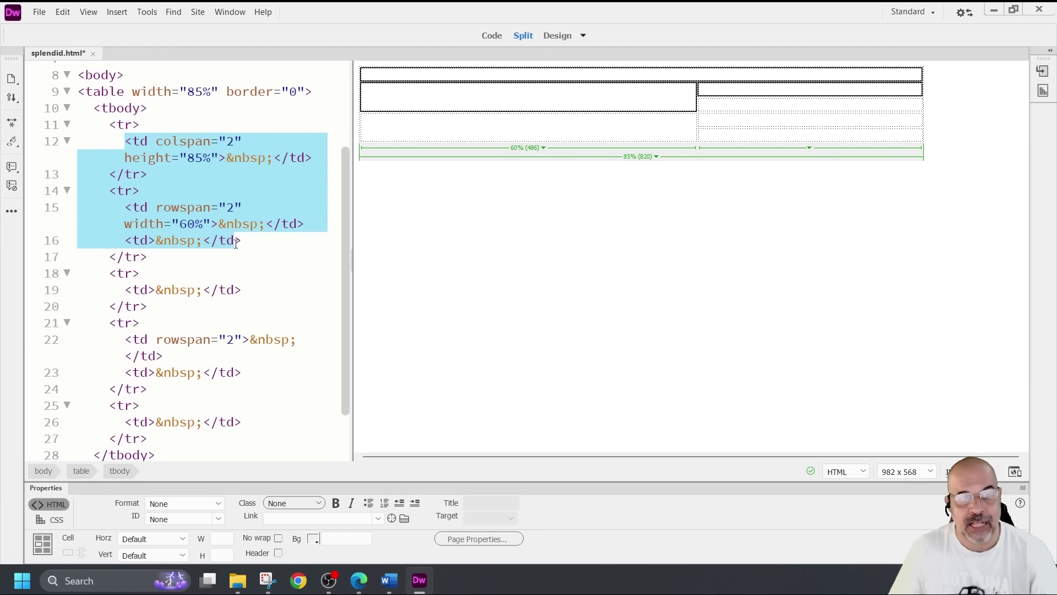
{"action": "left_click", "coordinate": [432, 100]}
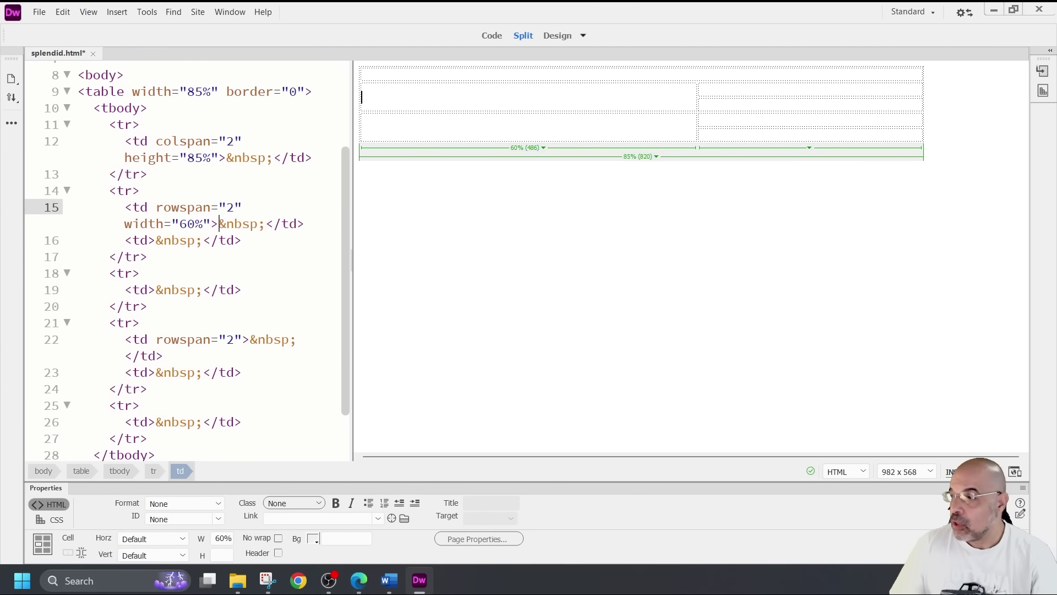
{"action": "key", "text": "F12"}
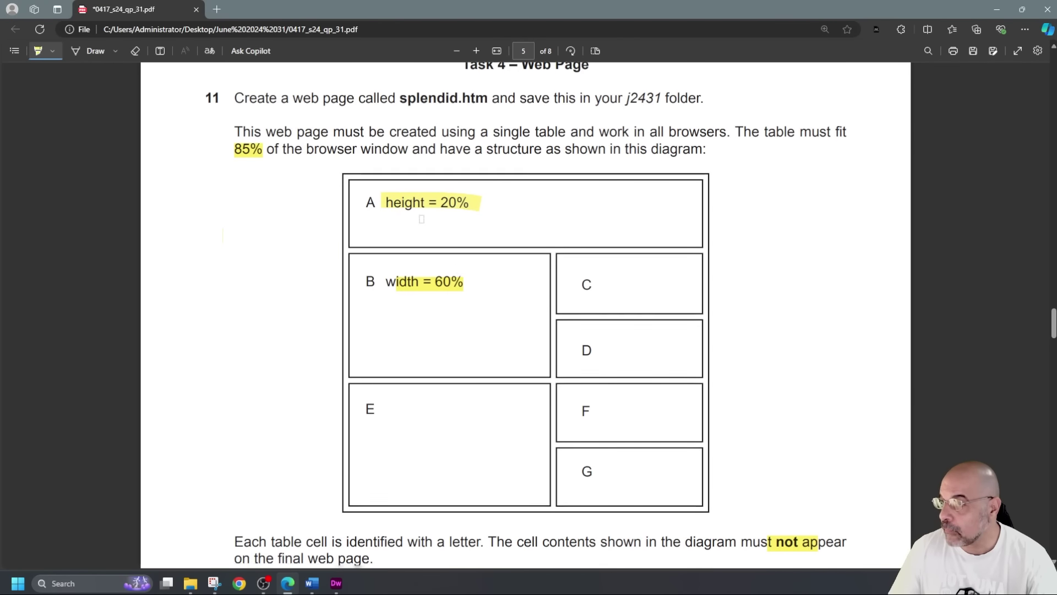
Highlight 'Splendid toadfish' in question 12 of the exam PDF
{"action": "scroll", "coordinate": [421, 219], "scroll_direction": "down", "scroll_amount": 1}
{"action": "scroll", "coordinate": [462, 231], "scroll_direction": "down", "scroll_amount": 5}
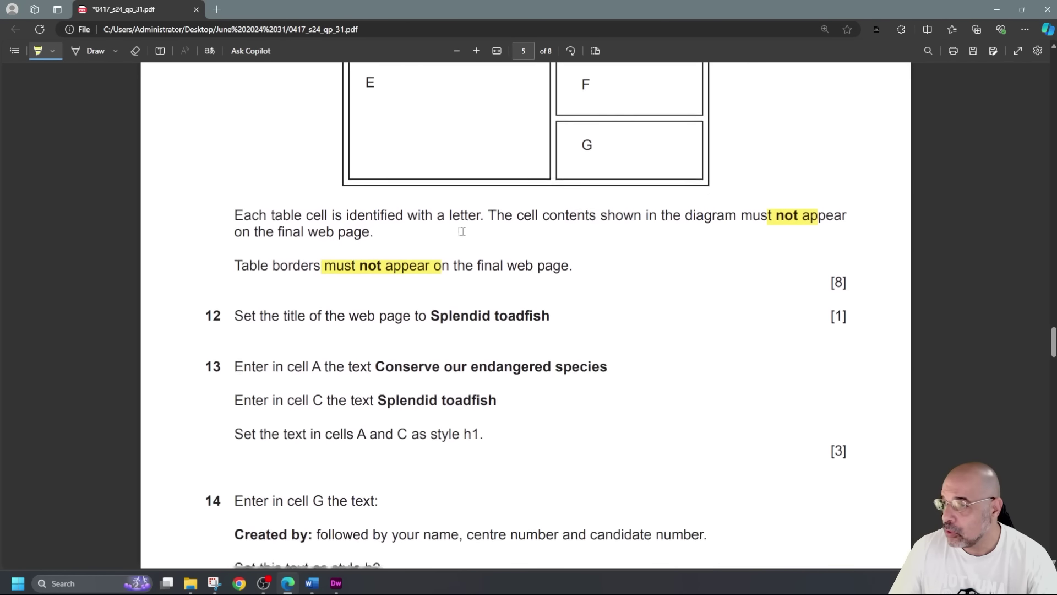
{"action": "scroll", "coordinate": [462, 231], "scroll_direction": "down", "scroll_amount": 1}
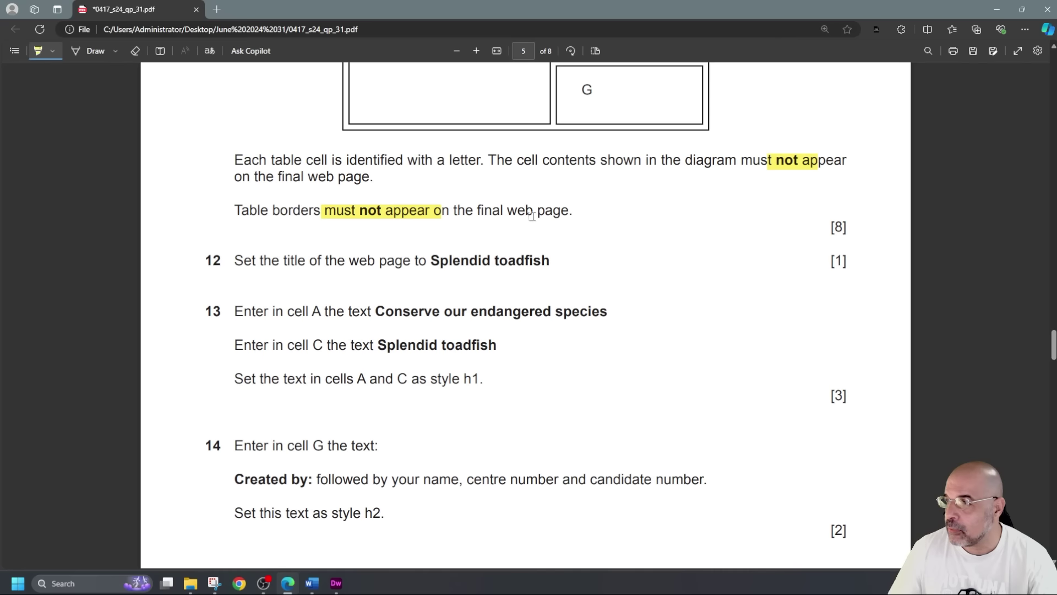
{"action": "scroll", "coordinate": [532, 216], "scroll_direction": "down", "scroll_amount": 1}
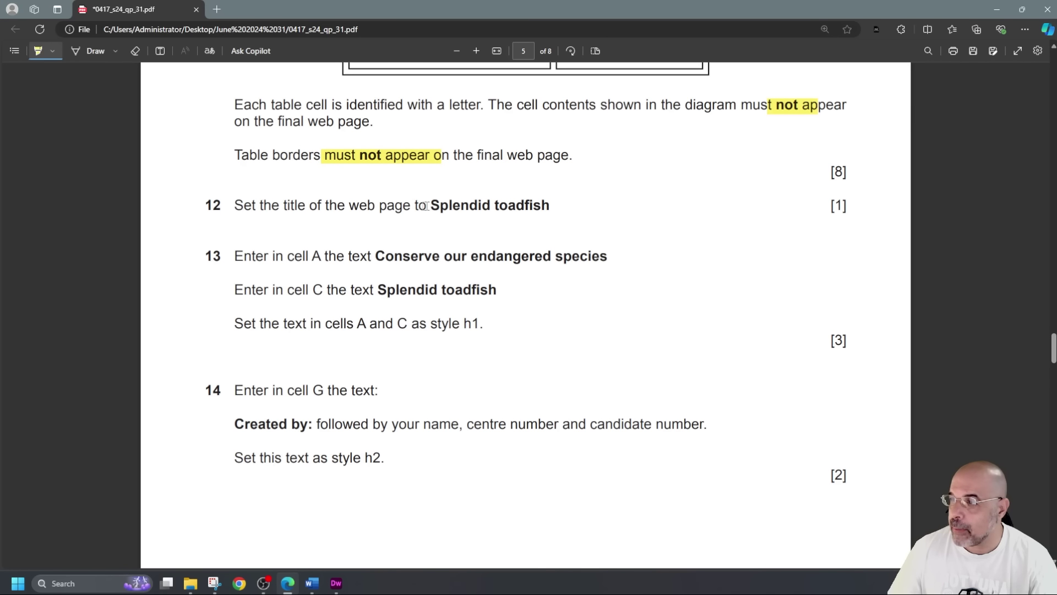
{"action": "left_click_drag", "start_coordinate": [429, 206], "coordinate": [485, 207]}
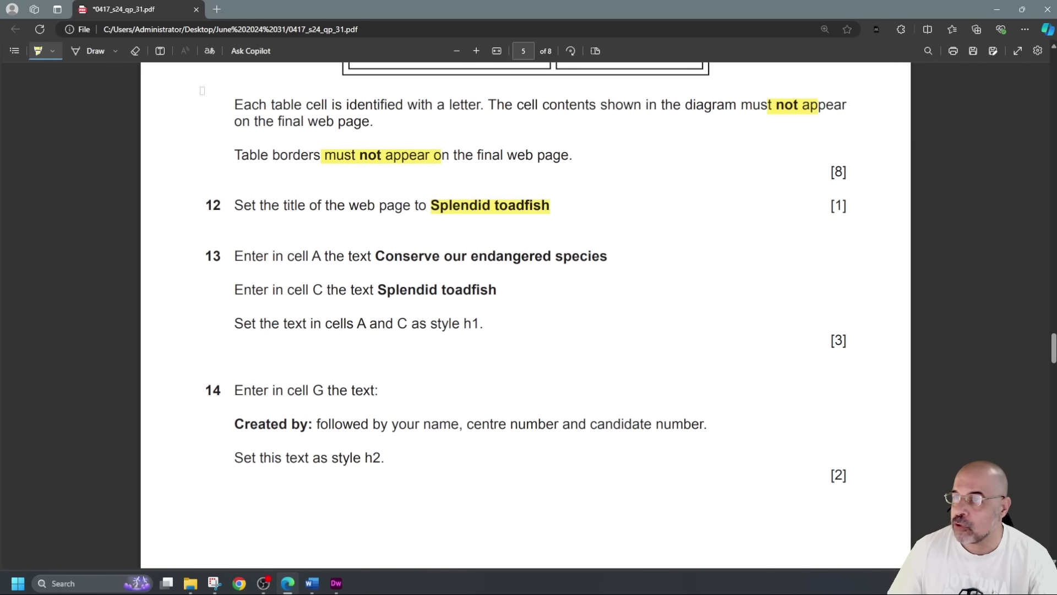
{"action": "left_click", "coordinate": [39, 51]}
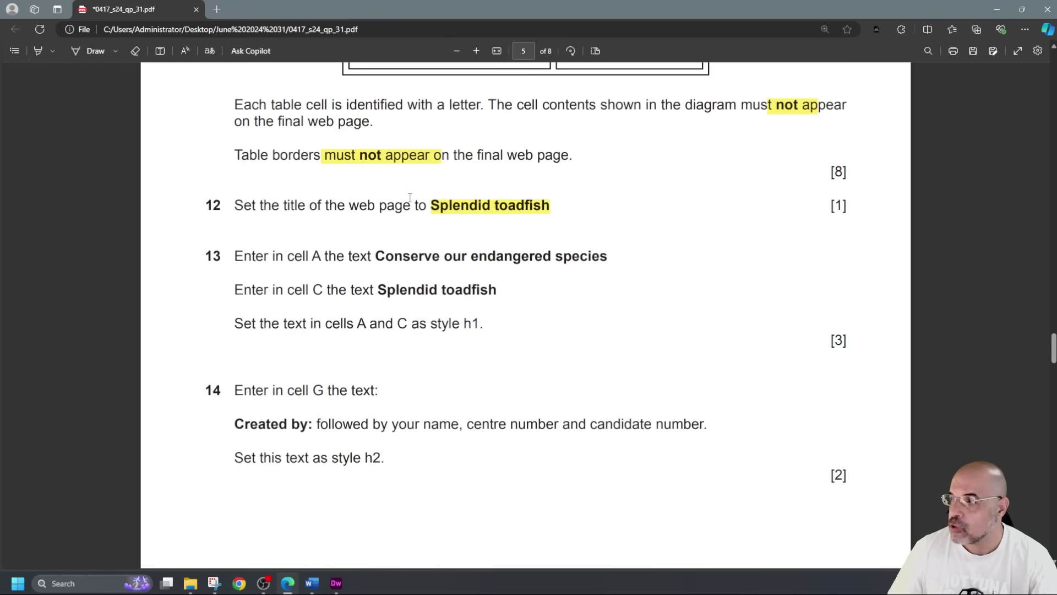
{"action": "left_click", "coordinate": [438, 208]}
{"action": "left_click_drag", "start_coordinate": [433, 206], "coordinate": [569, 206]}
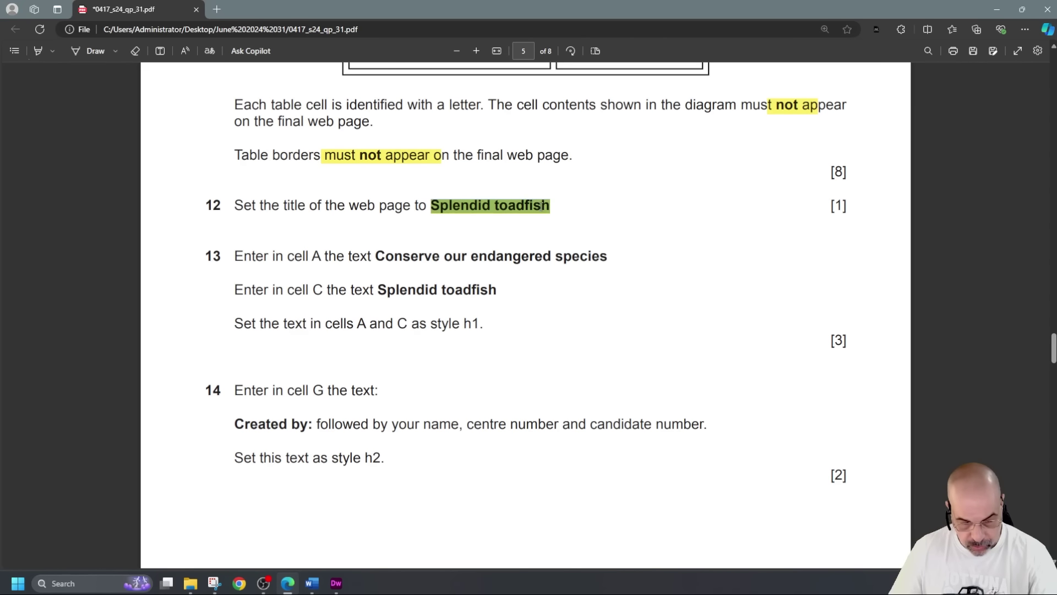
{"action": "left_click", "coordinate": [57, 203]}
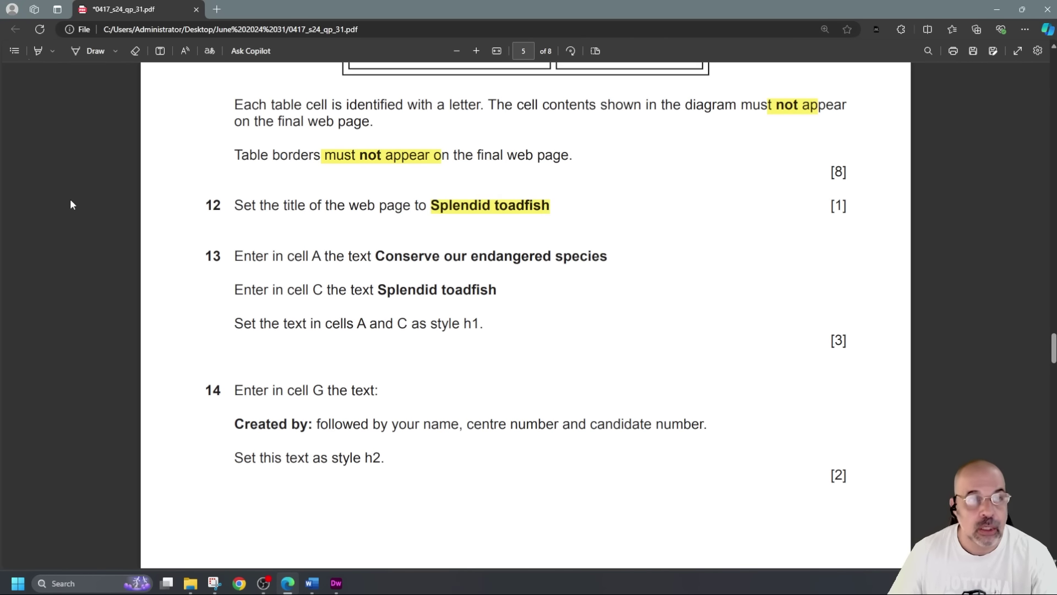
{"action": "key", "text": "alt+Tab"}
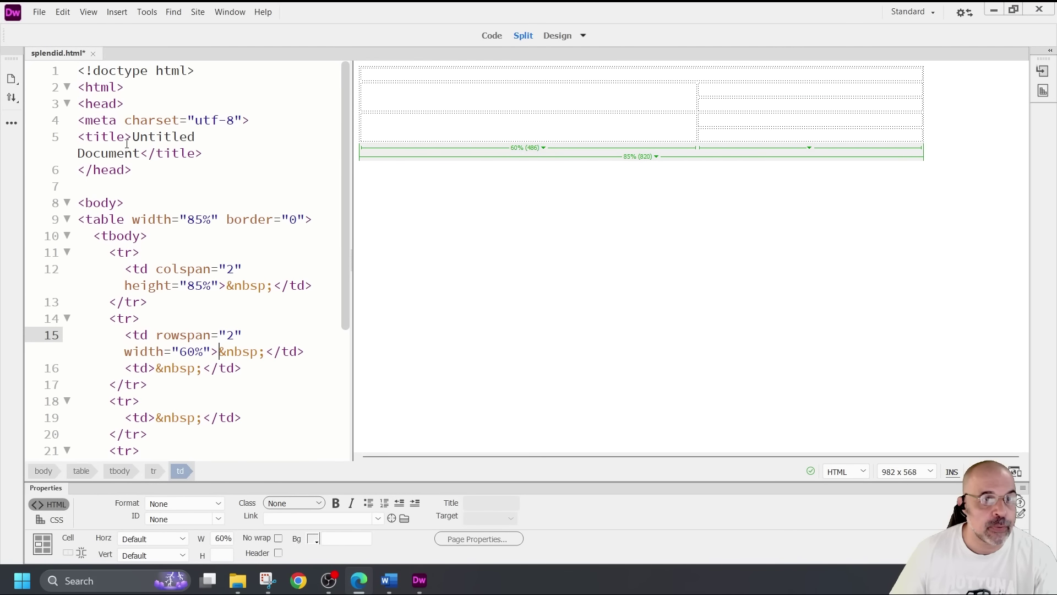
Replace 'Untitled Document' with 'Splendid toadfish' inside the title tag
{"action": "left_click", "coordinate": [134, 136]}
{"action": "left_click_drag", "start_coordinate": [135, 137], "coordinate": [140, 153]}
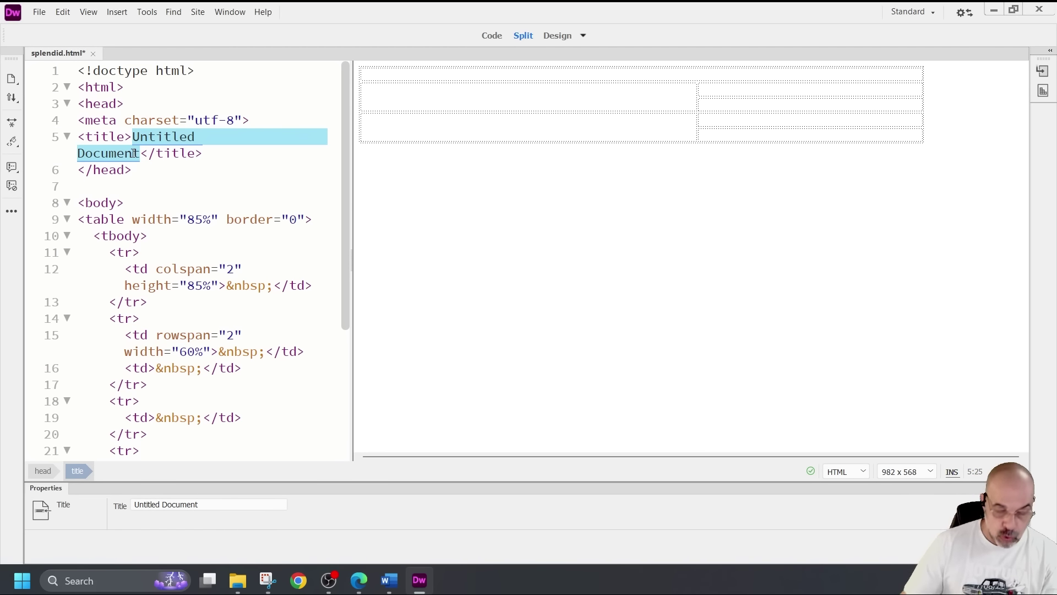
{"action": "type", "text": "Splendid toadfish"}
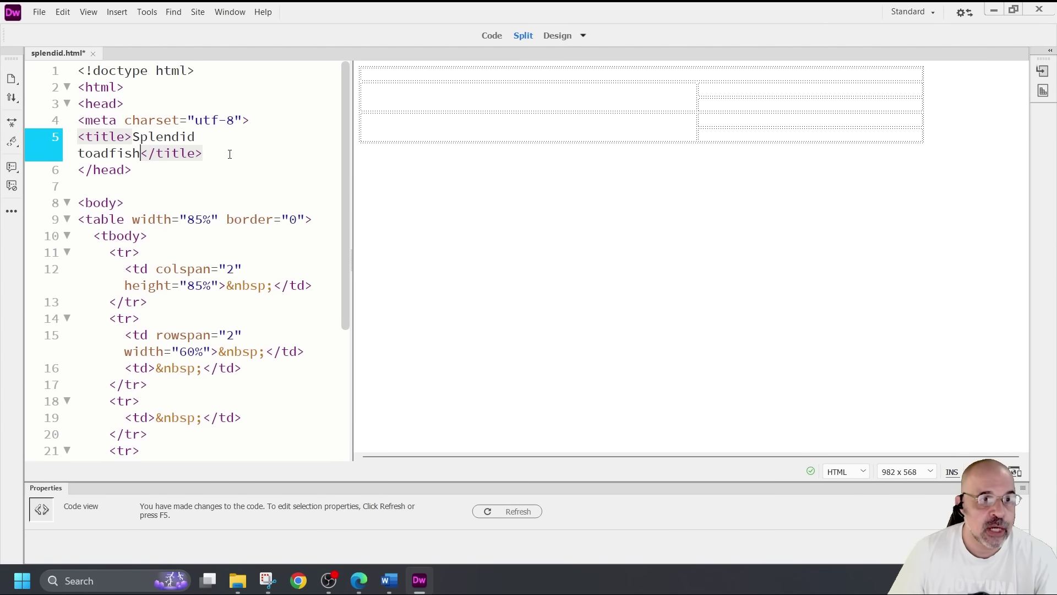
{"action": "key", "text": "F12"}
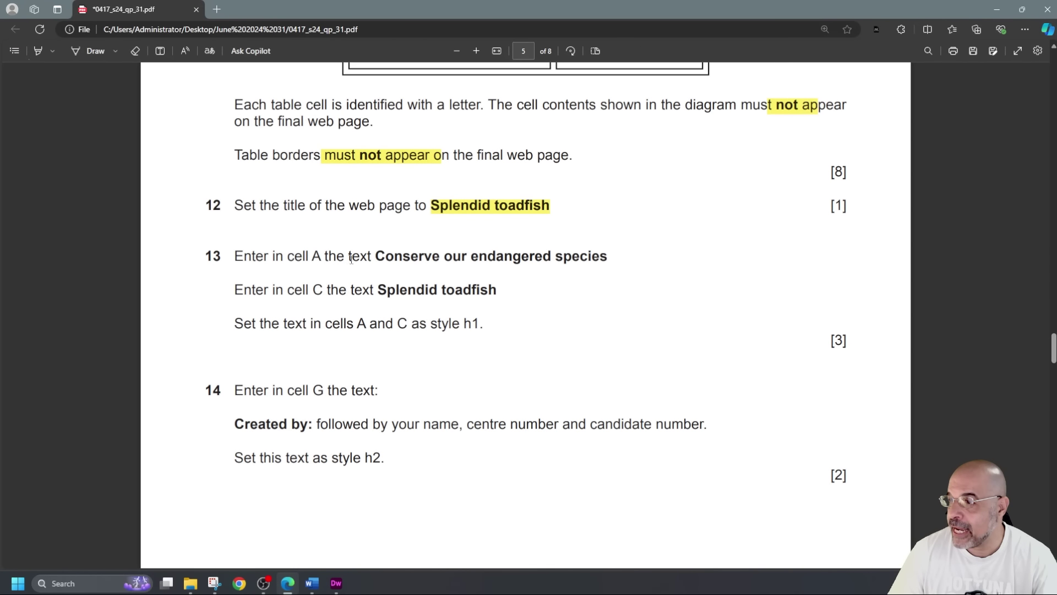
Select question 13's cell A text 'Conserve our endangered species' in the exam PDF
{"action": "left_click_drag", "start_coordinate": [376, 257], "coordinate": [610, 257]}
{"action": "key", "text": "ctrl+c"}
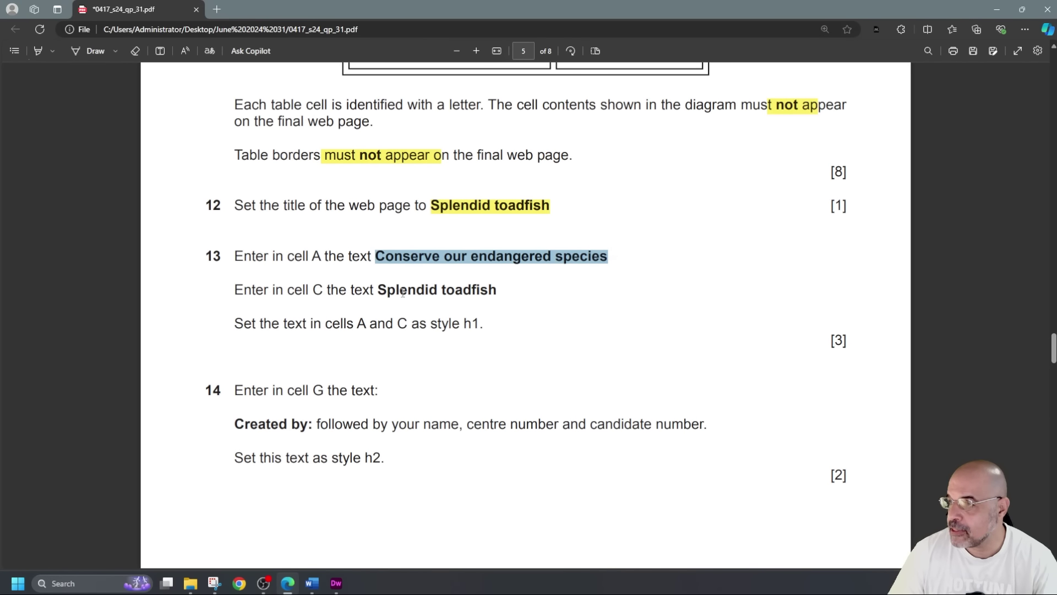
{"action": "left_click", "coordinate": [96, 314]}
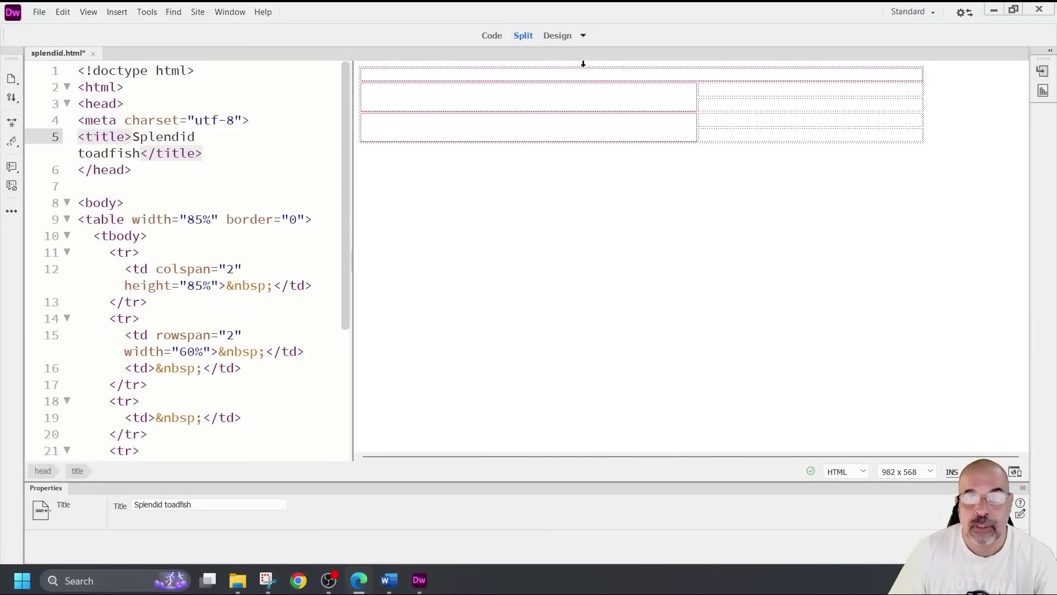
Paste 'Conserve our endangered species' into the top table cell
{"action": "left_click", "coordinate": [577, 66]}
{"action": "left_click", "coordinate": [585, 75]}
{"action": "key", "text": "ctrl+v"}
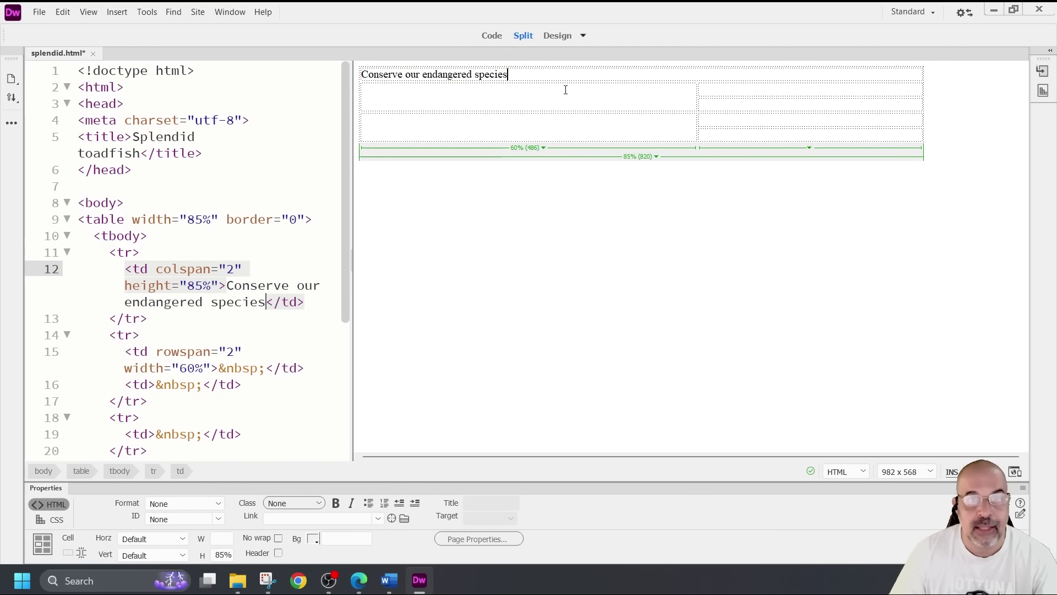
Paste 'Splendid toadfish', copied from the exam paper, into the second row's right cell
{"action": "key", "text": "alt+Tab"}
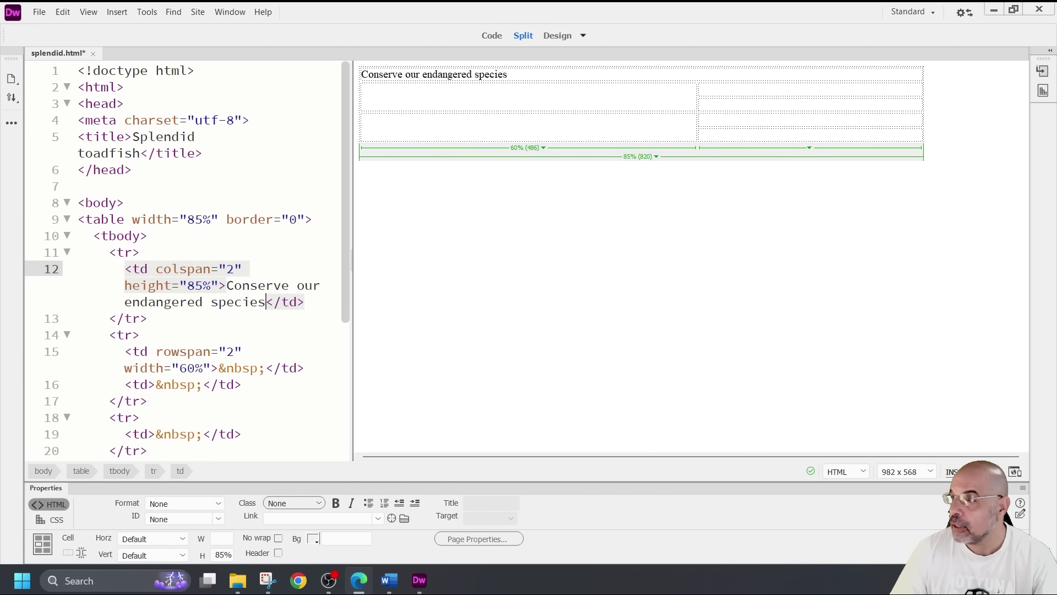
{"action": "left_click", "coordinate": [774, 88]}
{"action": "type", "text": "Splendid toadfish"}
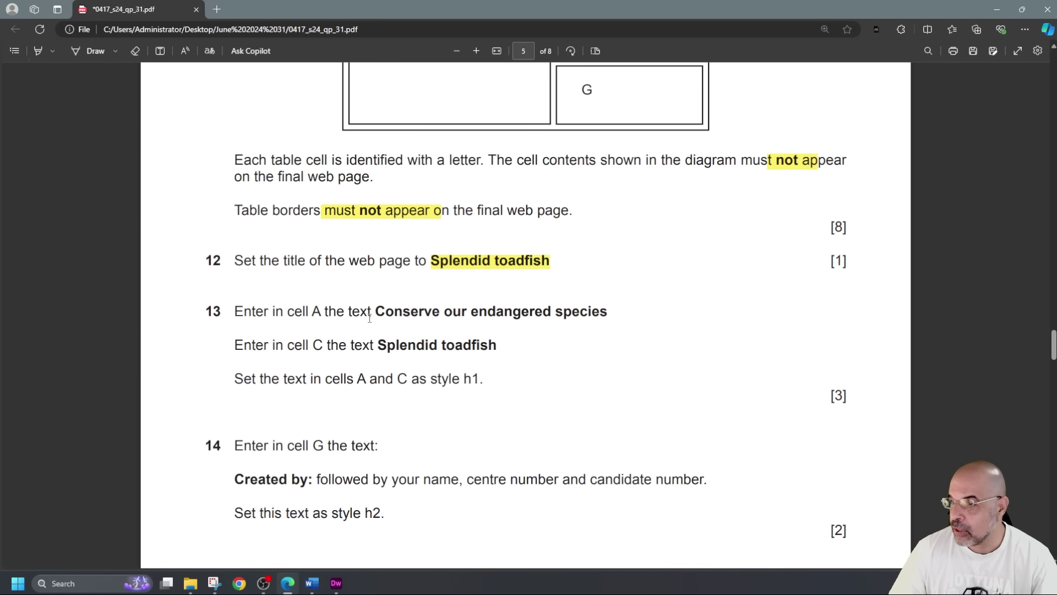
{"action": "left_click_drag", "start_coordinate": [380, 313], "coordinate": [477, 313]}
{"action": "left_click_drag", "start_coordinate": [388, 346], "coordinate": [446, 346]}
{"action": "scroll", "coordinate": [327, 386], "scroll_direction": "down", "scroll_amount": 1}
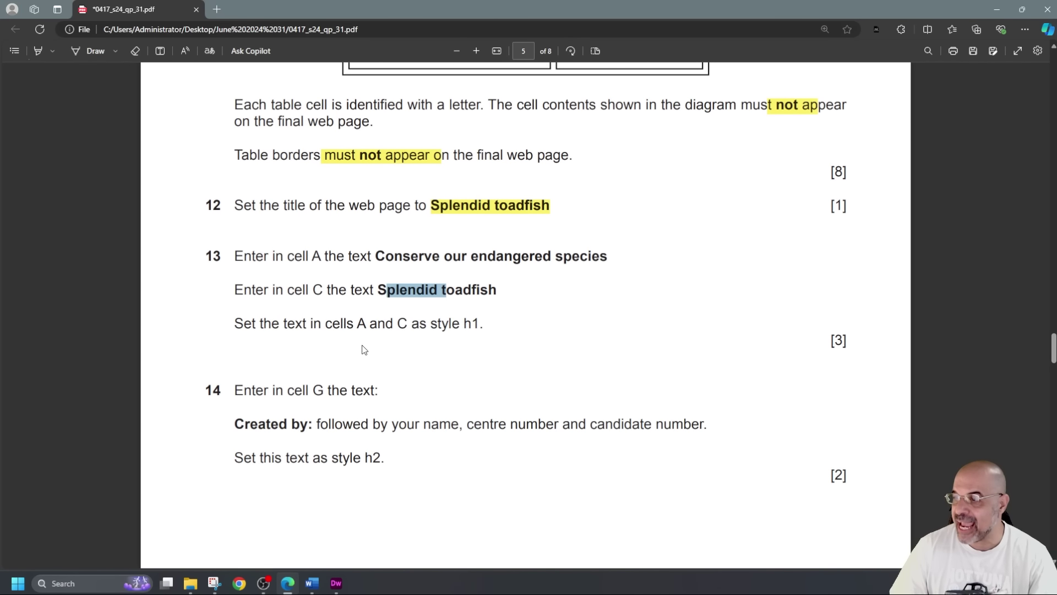
{"action": "left_click", "coordinate": [101, 327]}
{"action": "key", "text": "alt+Tab"}
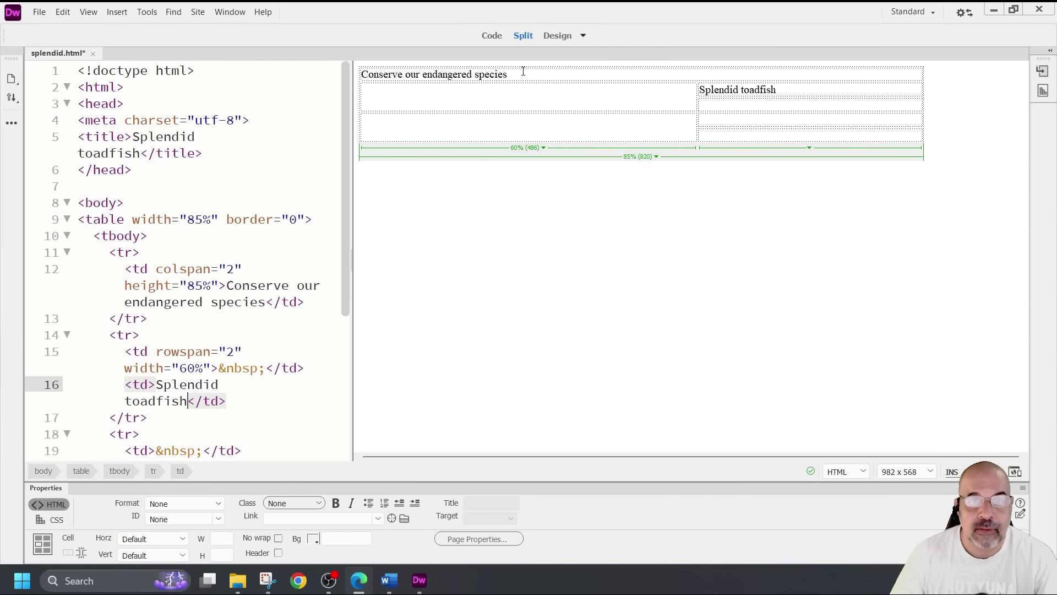
Format 'Conserve our endangered species' in the top cell as Heading 1
{"action": "left_click", "coordinate": [521, 73]}
{"action": "left_click", "coordinate": [361, 82], "text": "shift"}
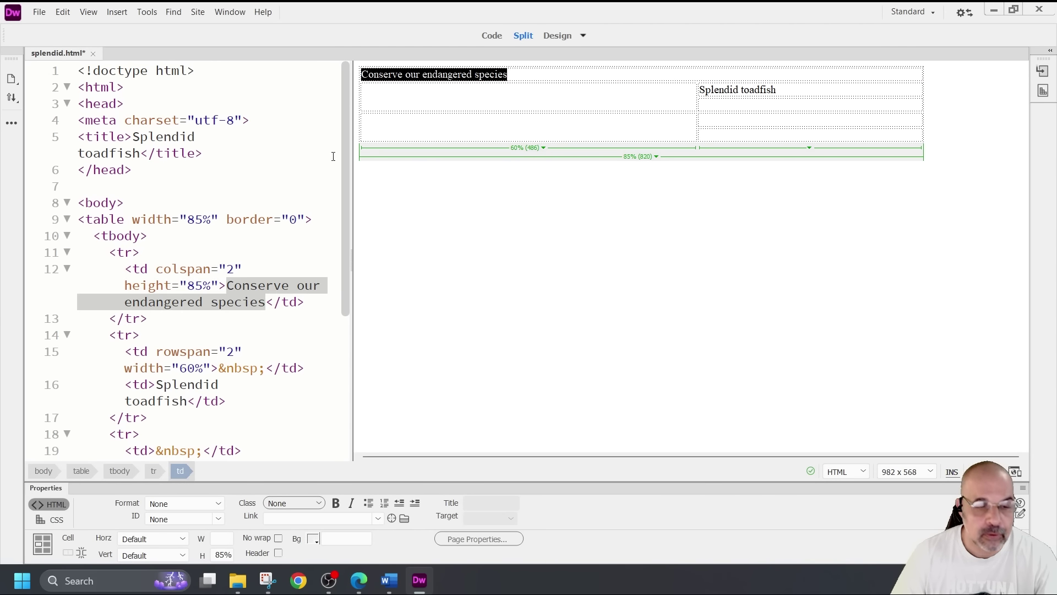
{"action": "left_click", "coordinate": [221, 509]}
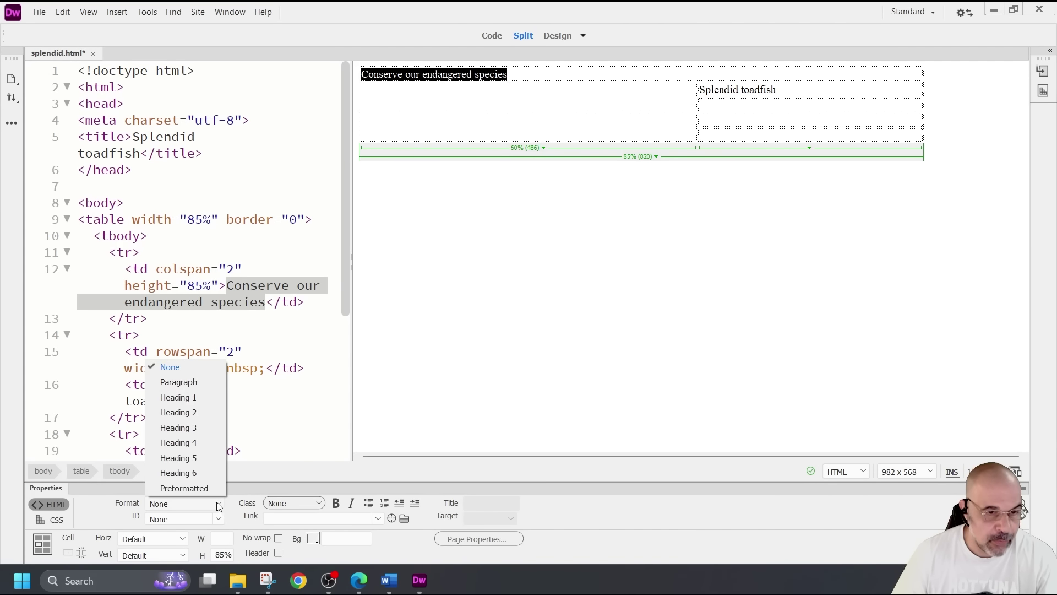
{"action": "left_click", "coordinate": [199, 399]}
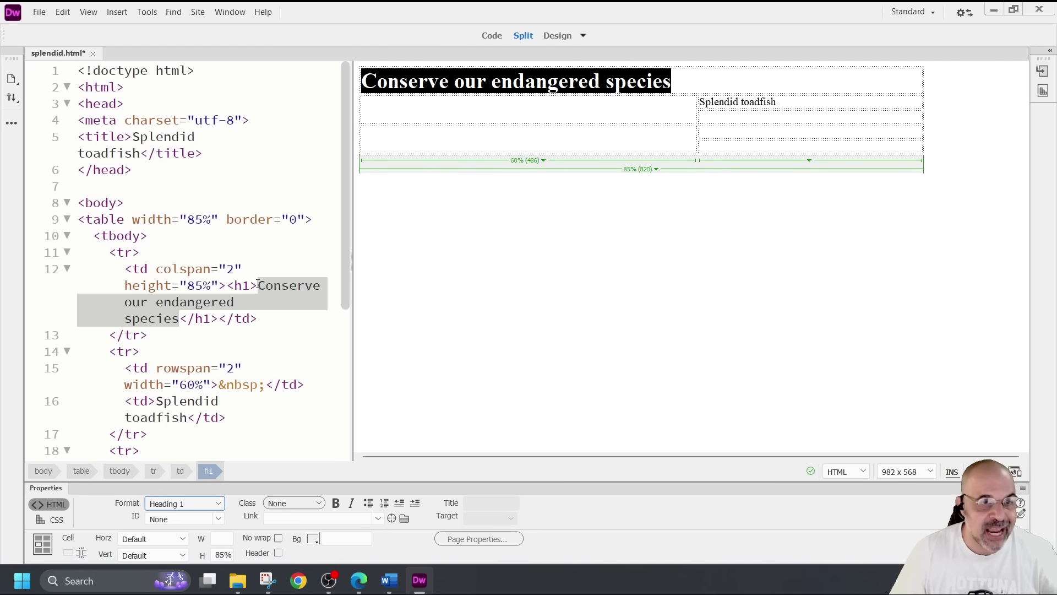
Wrap 'Splendid toadfish' in h1 tags in Code view and refresh Design view
{"action": "left_click", "coordinate": [743, 101]}
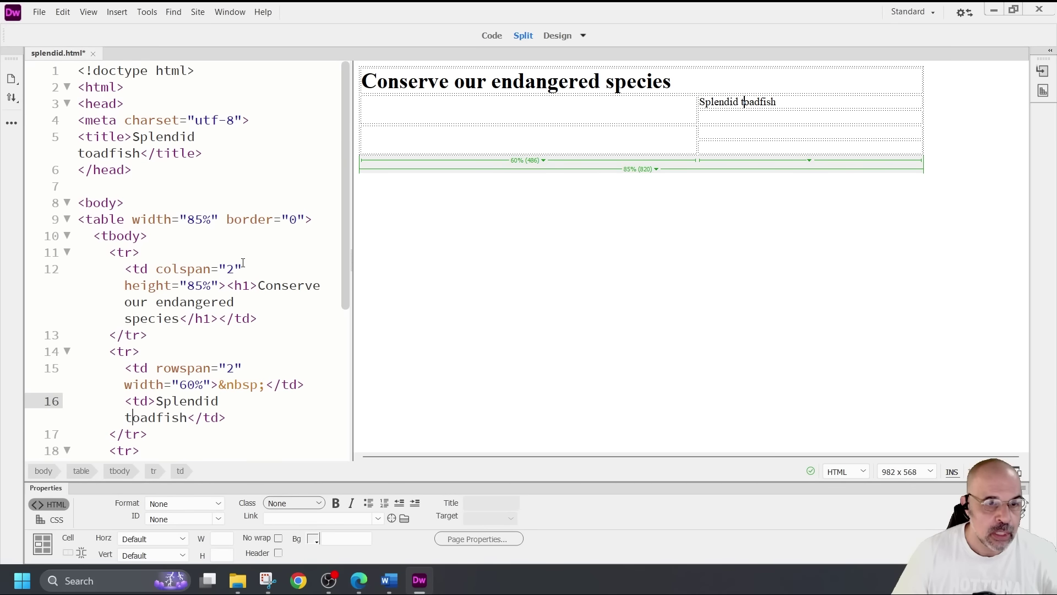
{"action": "scroll", "coordinate": [243, 263], "scroll_direction": "down", "scroll_amount": 5}
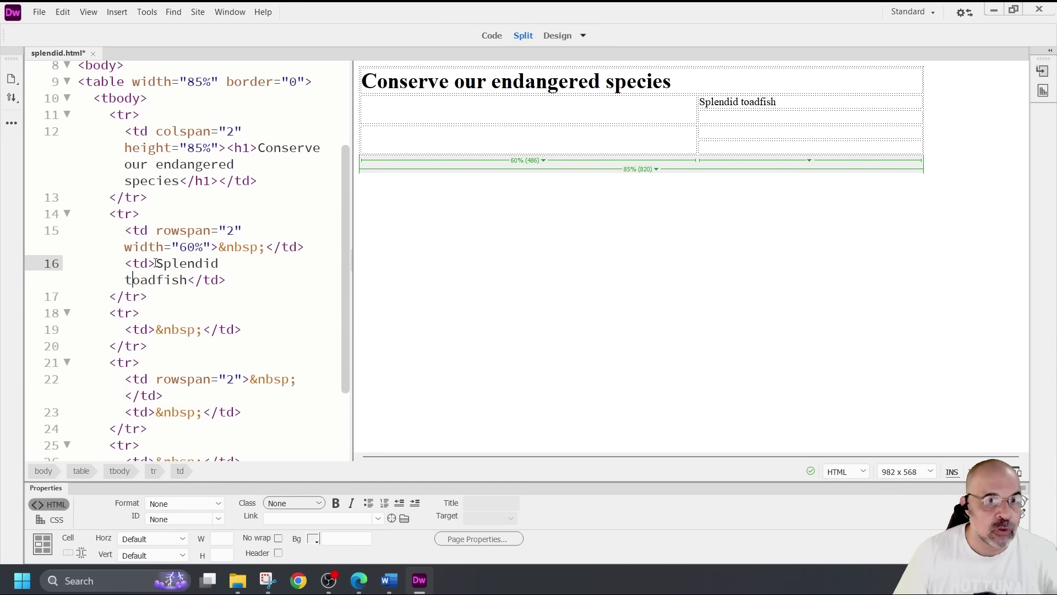
{"action": "left_click", "coordinate": [157, 263]}
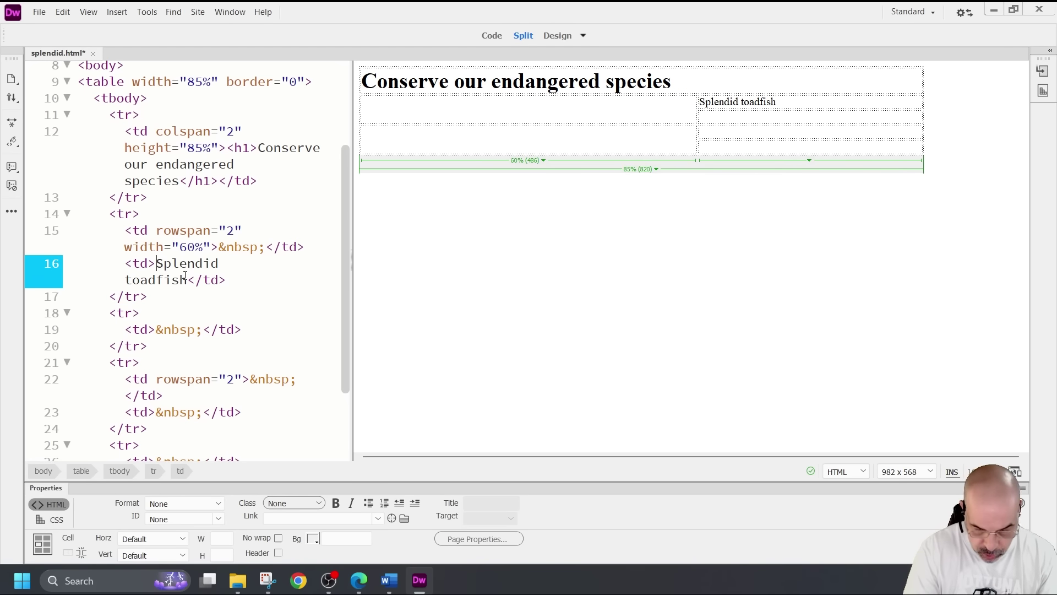
{"action": "type", "text": "<h1></h1"}
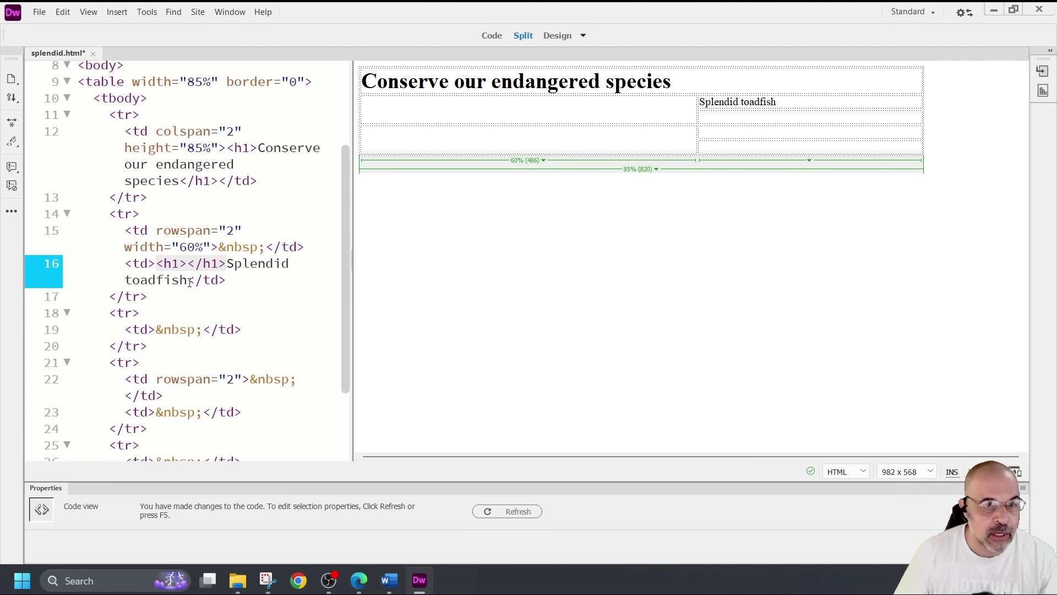
{"action": "left_click", "coordinate": [189, 280]}
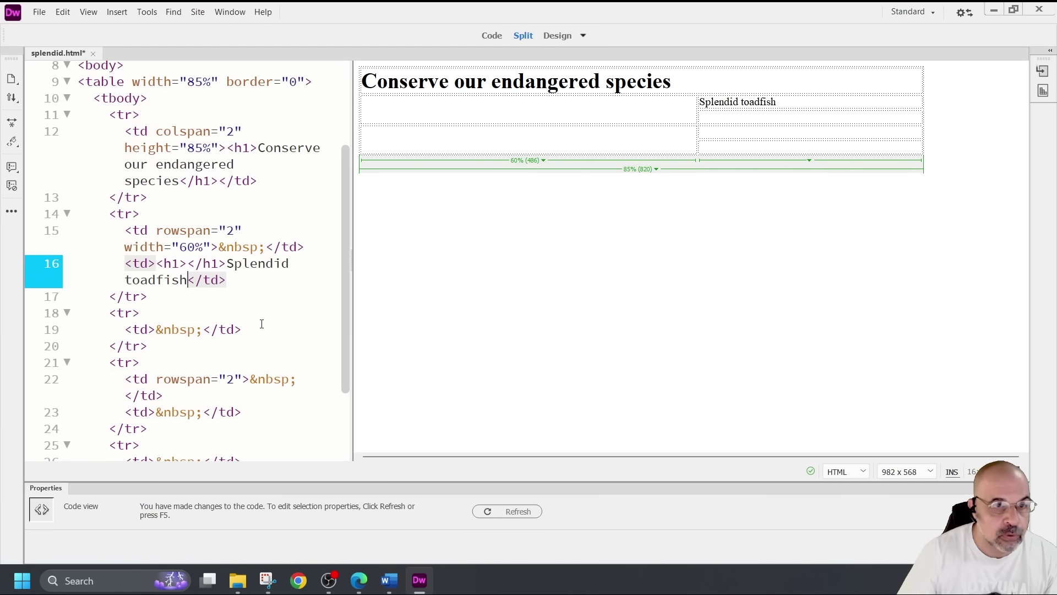
{"action": "left_click_drag", "start_coordinate": [225, 265], "coordinate": [191, 265]}
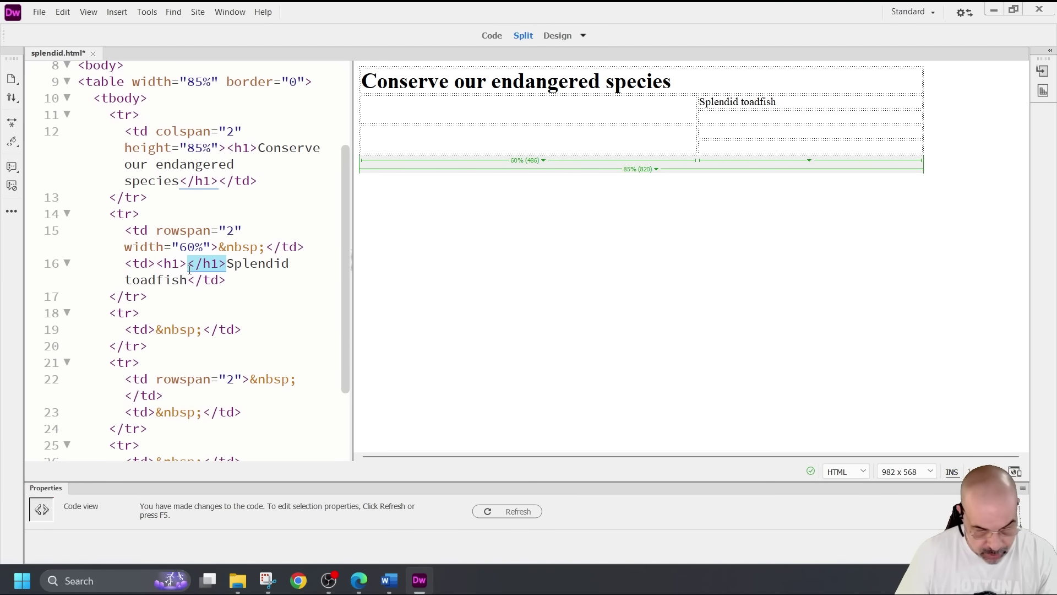
{"action": "key", "text": "Delete"}
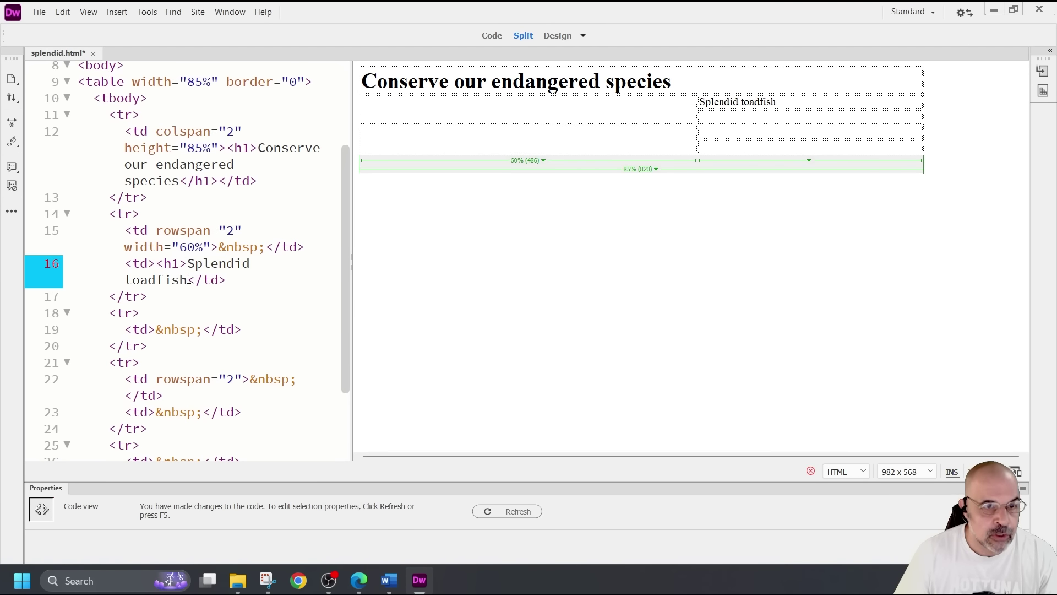
{"action": "key", "text": "ctrl+z"}
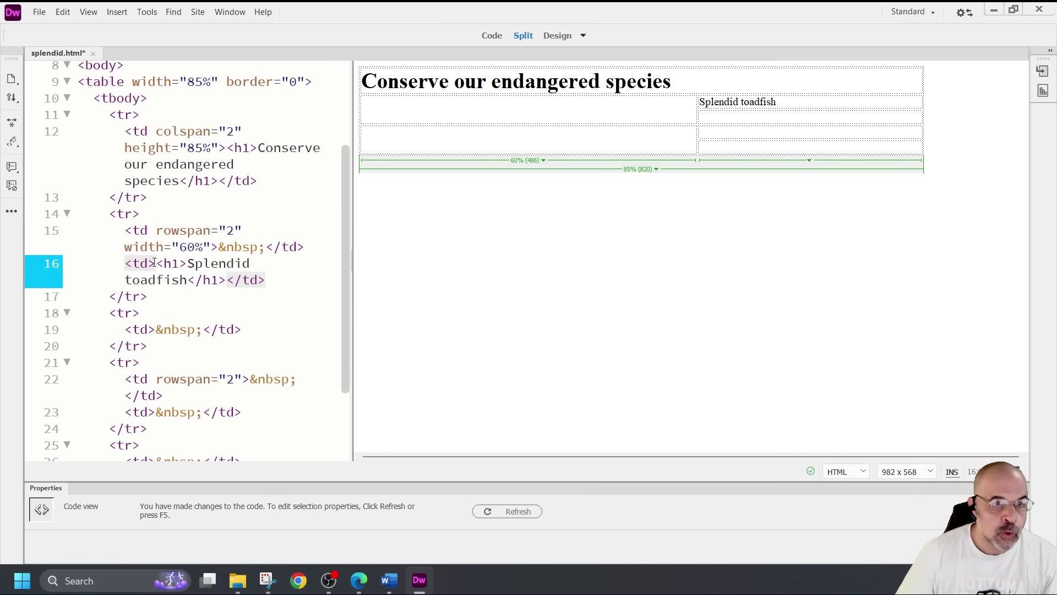
{"action": "left_click_drag", "start_coordinate": [157, 264], "coordinate": [226, 281]}
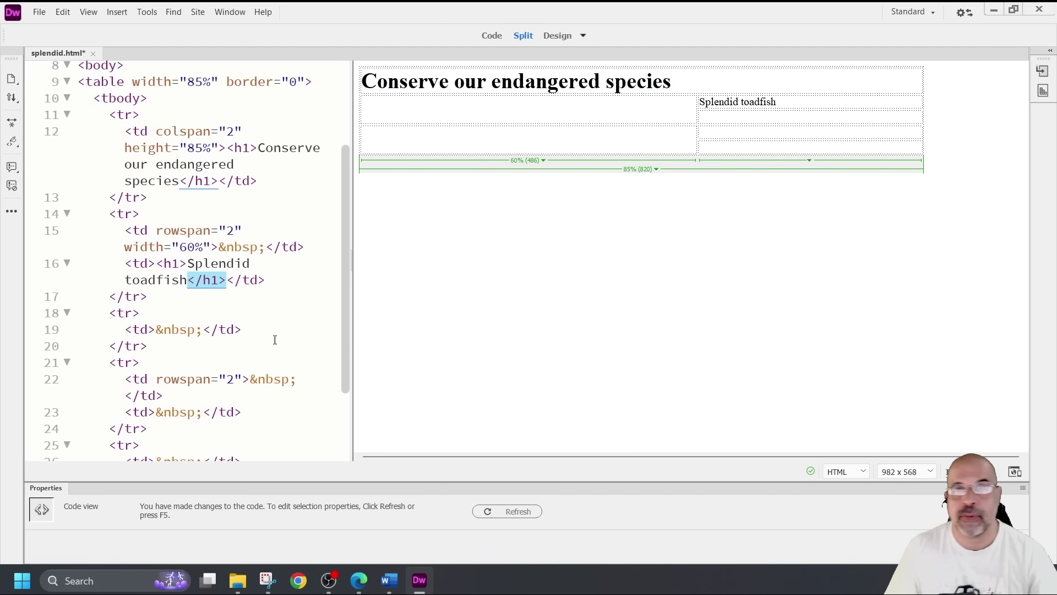
{"action": "left_click", "coordinate": [612, 189]}
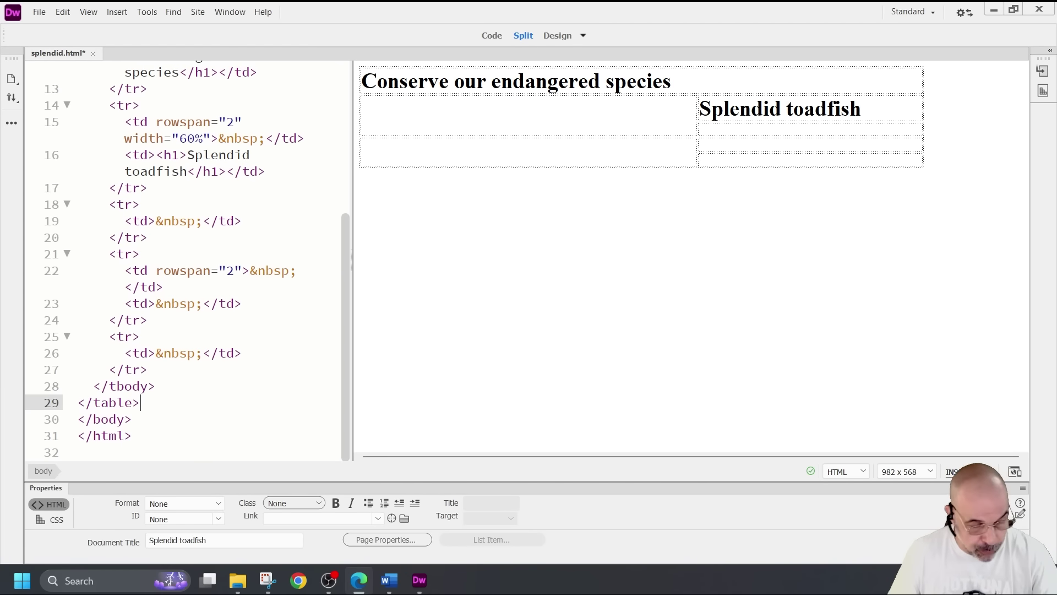
Copy the 'Created by:' text from question 14 of the exam PDF and switch back to Dreamweaver
{"action": "left_click", "coordinate": [359, 580]}
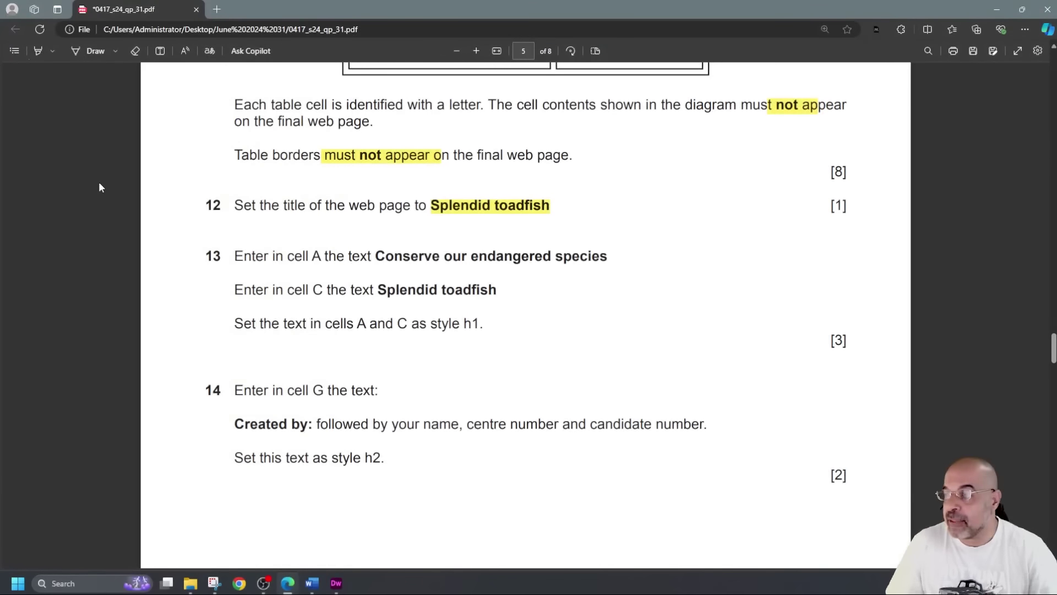
{"action": "scroll", "coordinate": [261, 314], "scroll_direction": "down", "scroll_amount": 3}
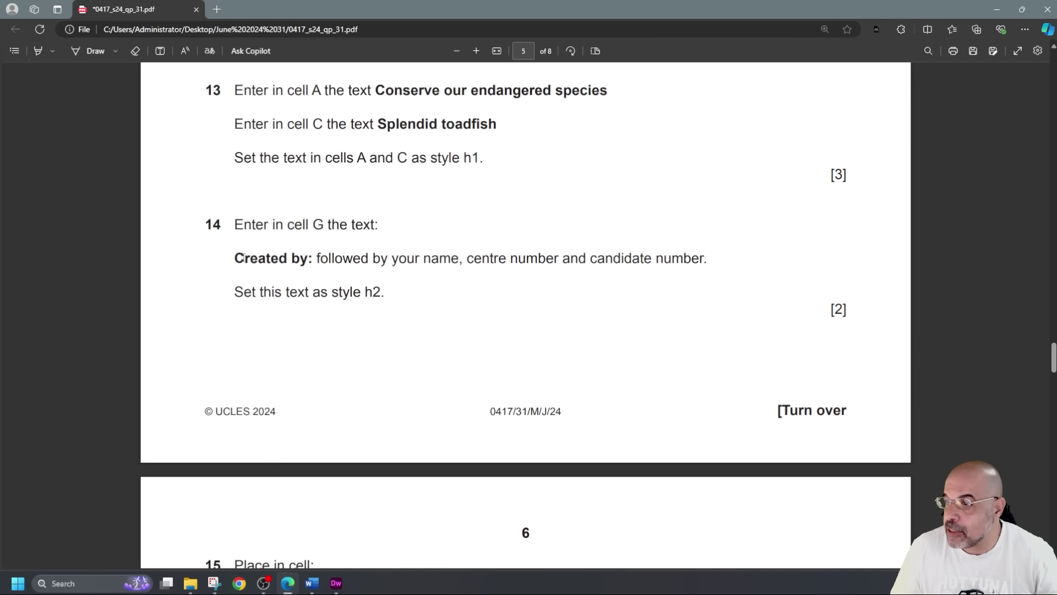
{"action": "left_click_drag", "start_coordinate": [234, 258], "coordinate": [312, 258]}
{"action": "key", "text": "ctrl+c"}
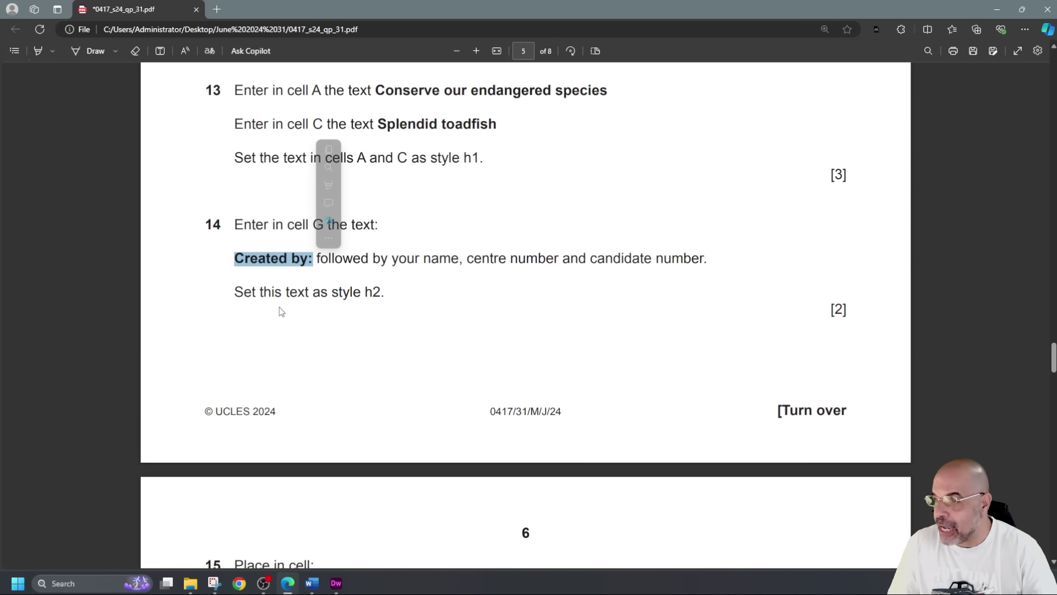
{"action": "left_click", "coordinate": [93, 292]}
{"action": "key", "text": "alt+Tab"}
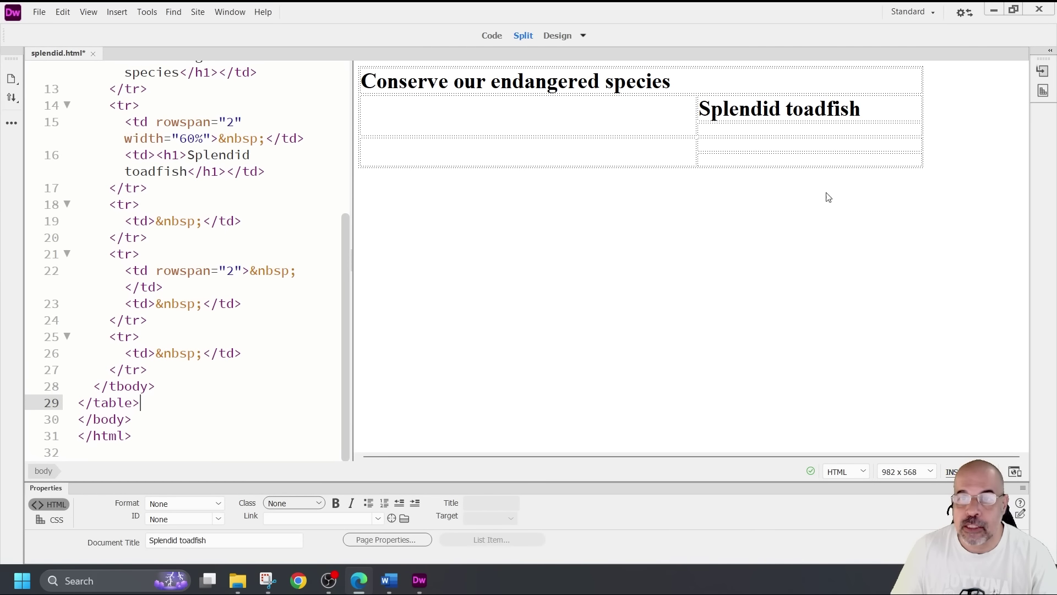
Fill the bottom-right cell with 'Created by:' plus the candidate's name, centre and candidate numbers as Heading 2
{"action": "left_click", "coordinate": [758, 160]}
{"action": "key", "text": "ctrl+v"}
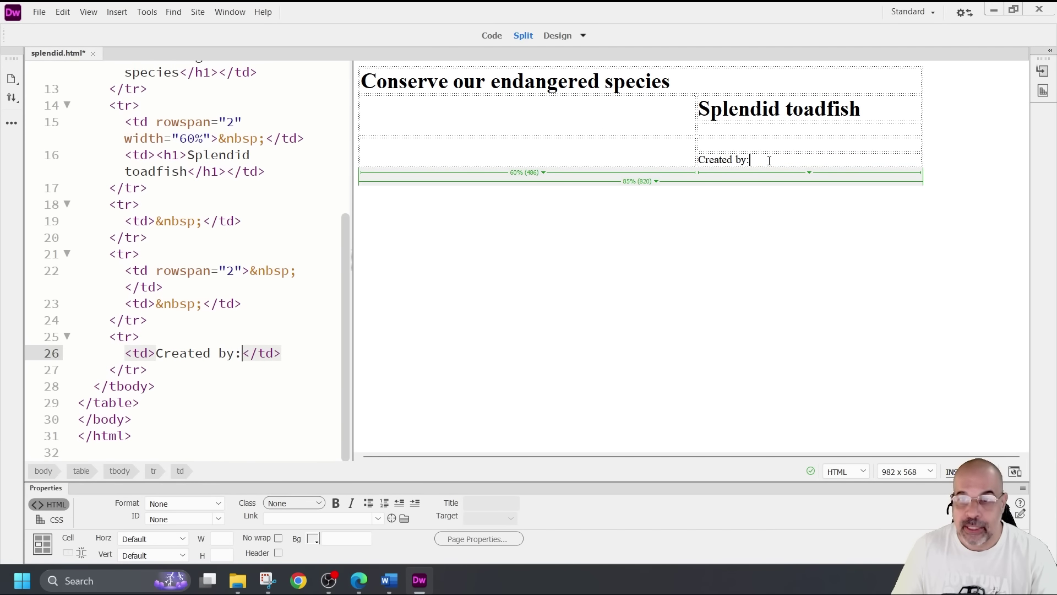
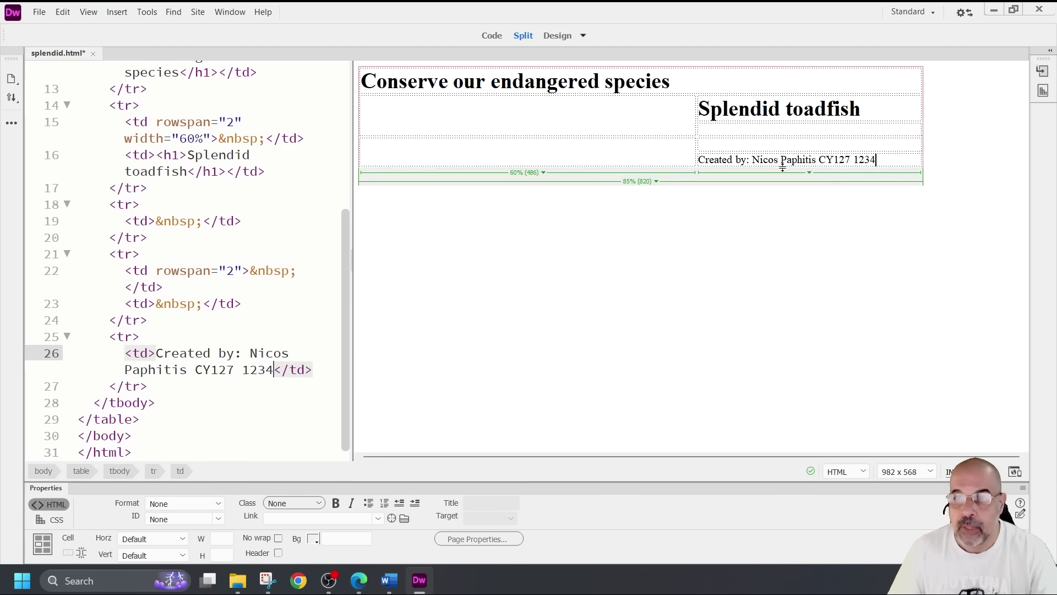
{"action": "left_click_drag", "start_coordinate": [875, 160], "coordinate": [698, 160]}
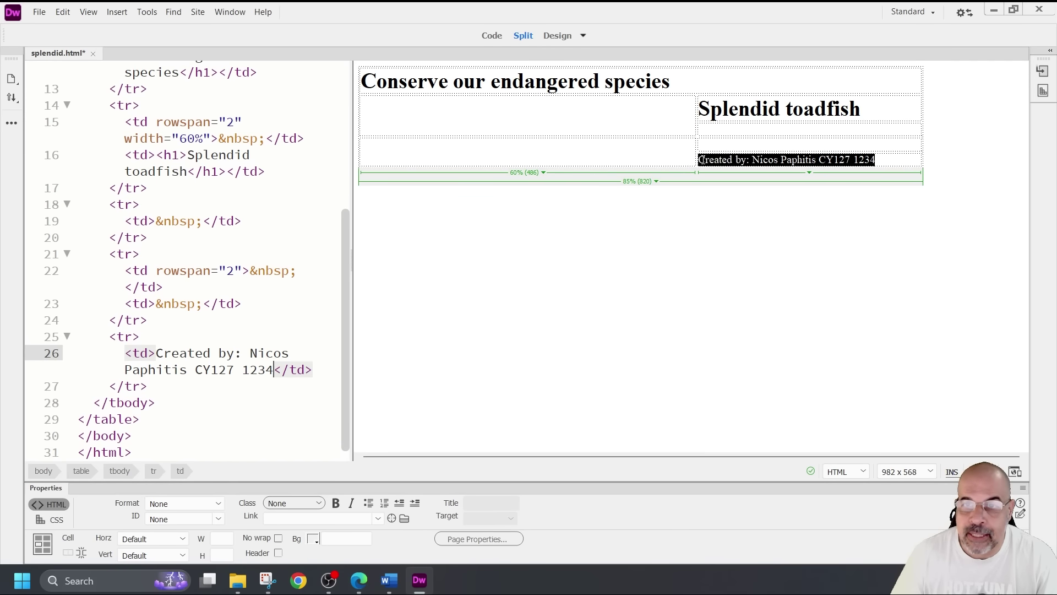
{"action": "left_click", "coordinate": [224, 503]}
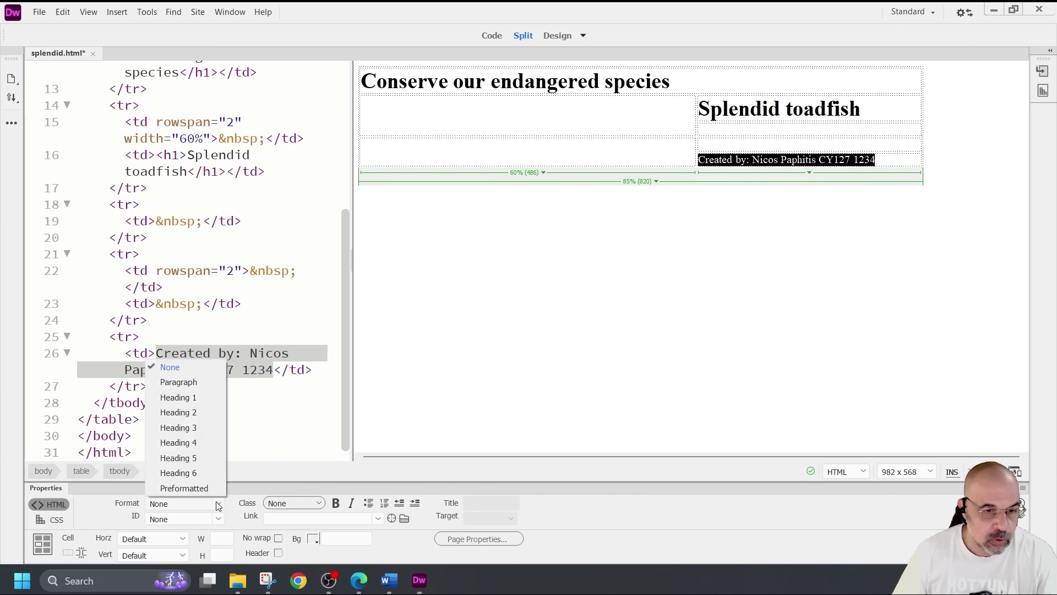
{"action": "left_click", "coordinate": [197, 415]}
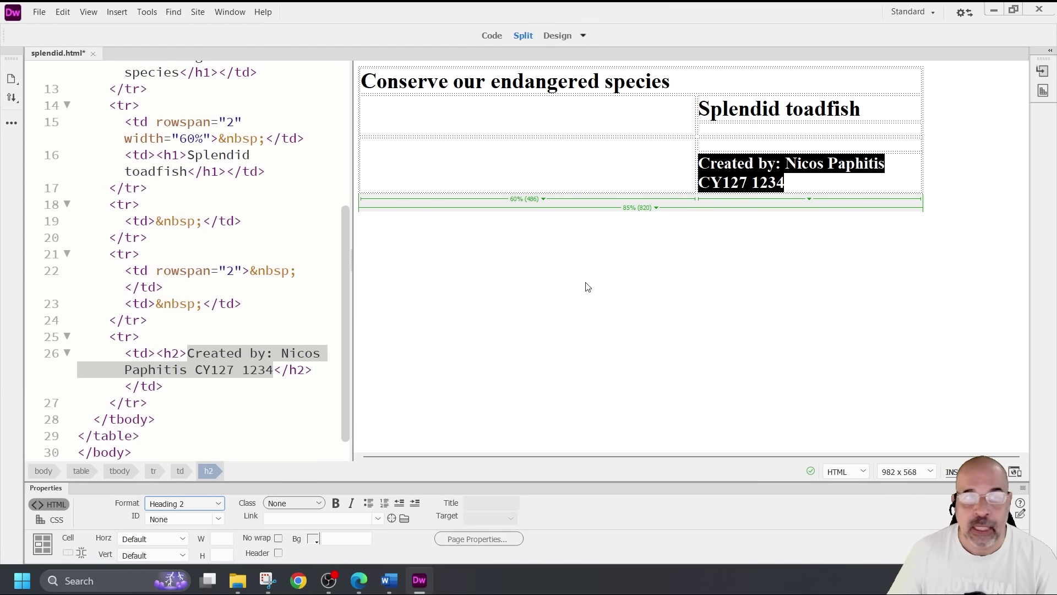
Save splendid.html from the File menu
{"action": "left_click", "coordinate": [39, 11]}
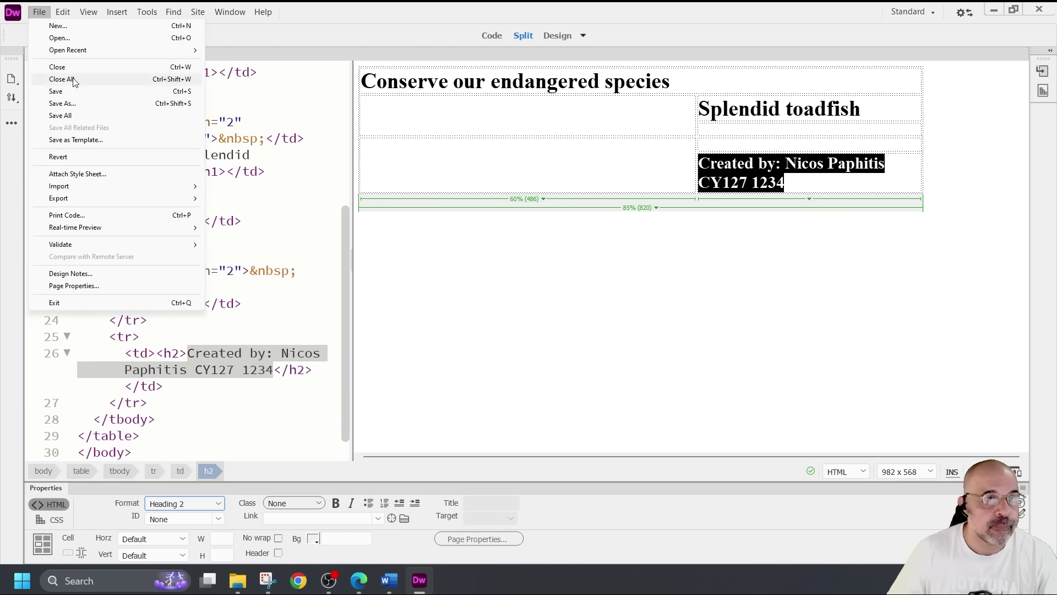
{"action": "left_click", "coordinate": [72, 92]}
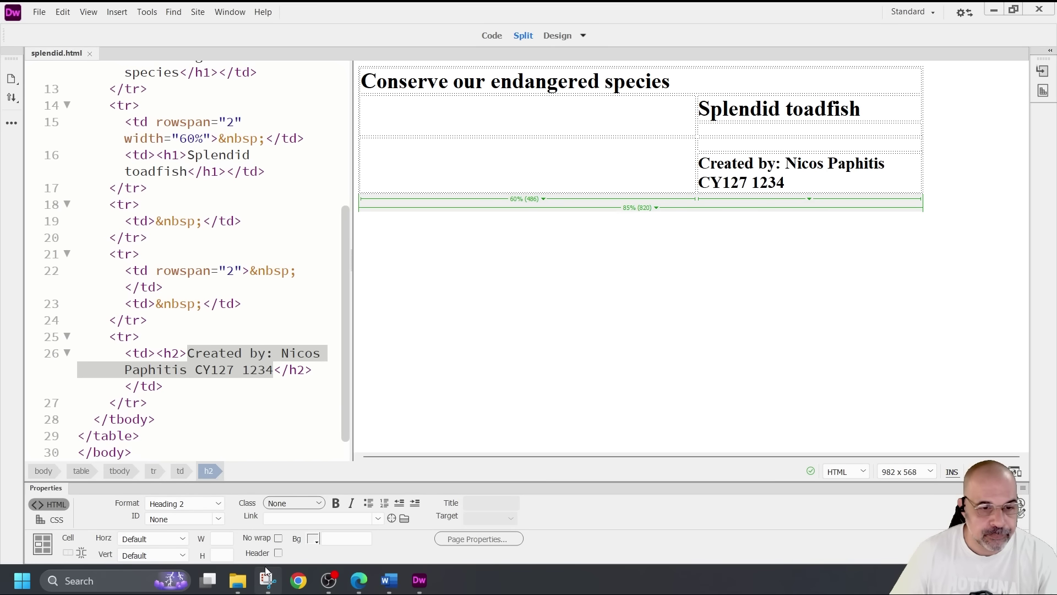
{"action": "mouse_move", "coordinate": [241, 583]}
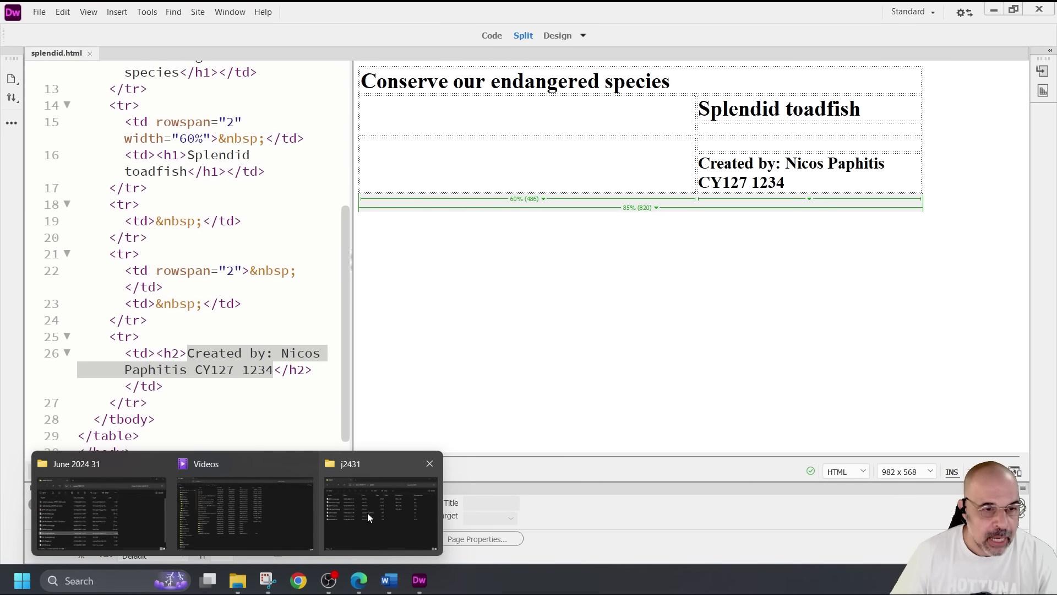
{"action": "left_click", "coordinate": [368, 516]}
Preview splendid.html maximised in Chrome from the j2431 folder, then hide Chrome and the folder window
{"action": "left_click", "coordinate": [263, 350]}
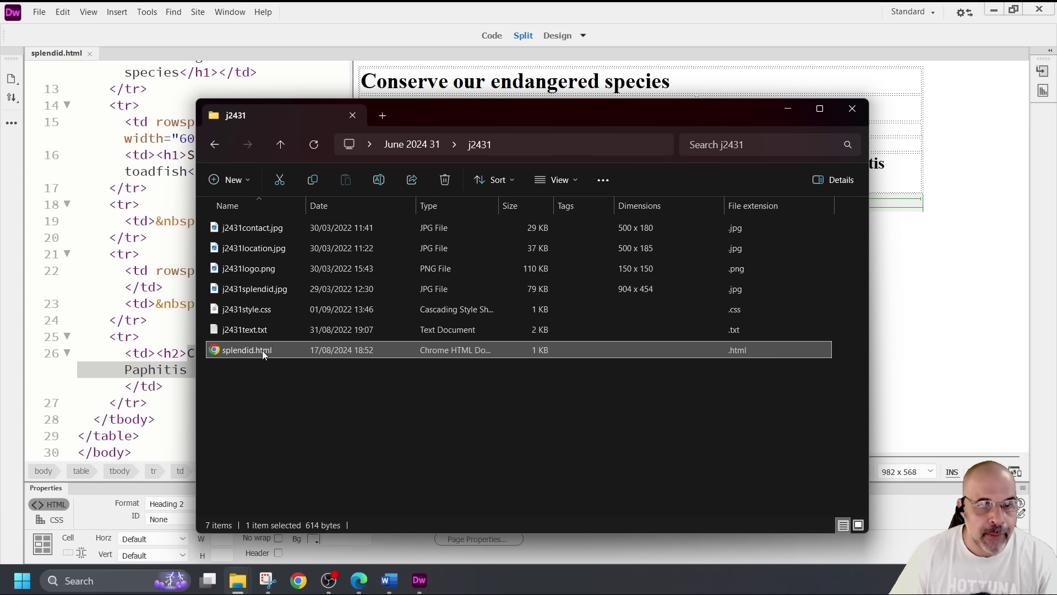
{"action": "double_click", "coordinate": [263, 351]}
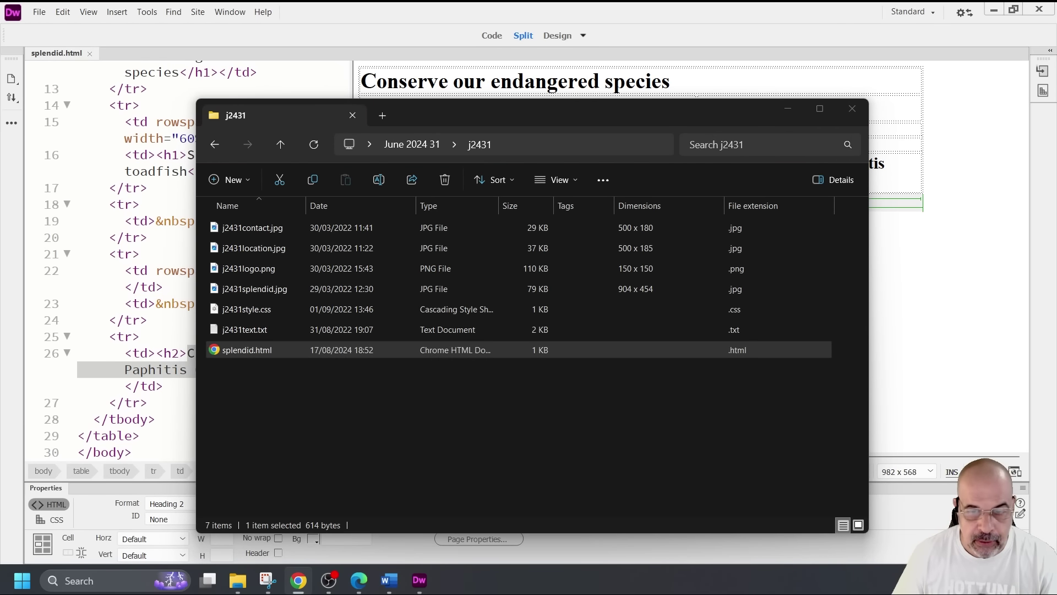
{"action": "left_click_drag", "start_coordinate": [837, 424], "coordinate": [767, 3]}
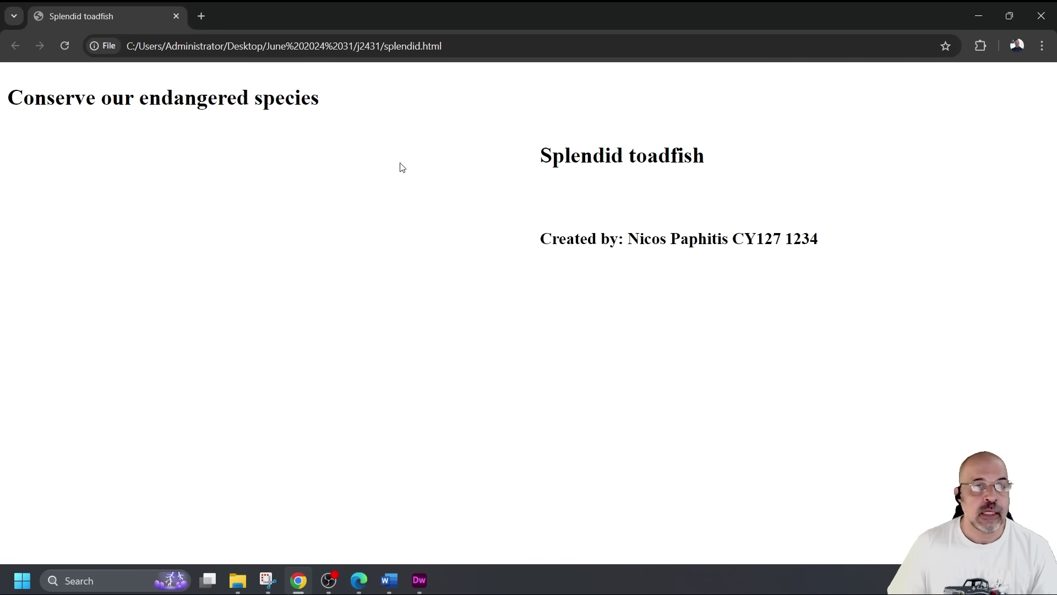
{"action": "left_click", "coordinate": [976, 9]}
{"action": "left_click", "coordinate": [788, 109]}
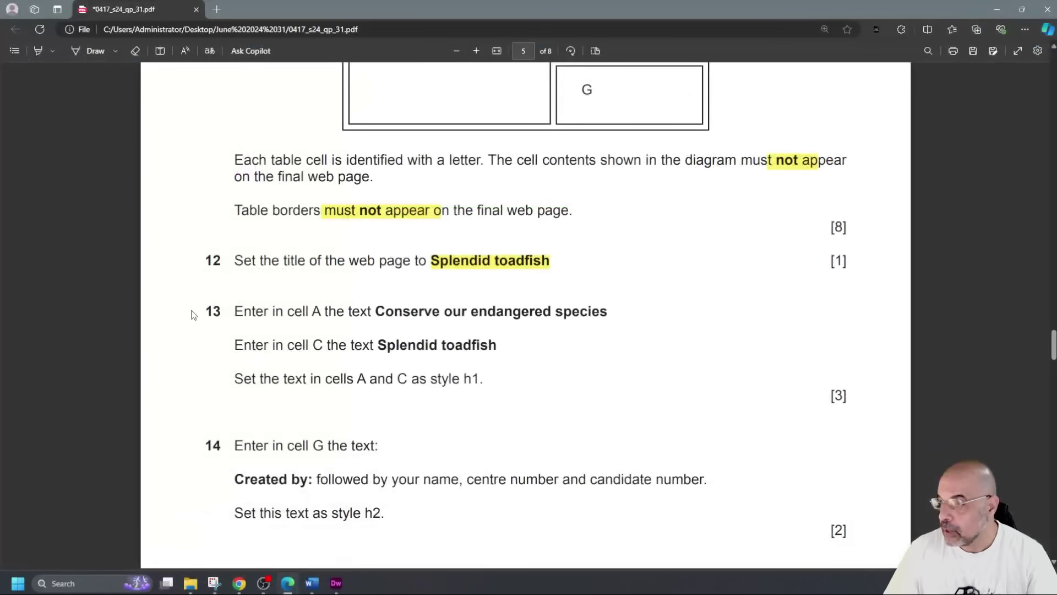
{"action": "scroll", "coordinate": [392, 300], "scroll_direction": "down", "scroll_amount": 1}
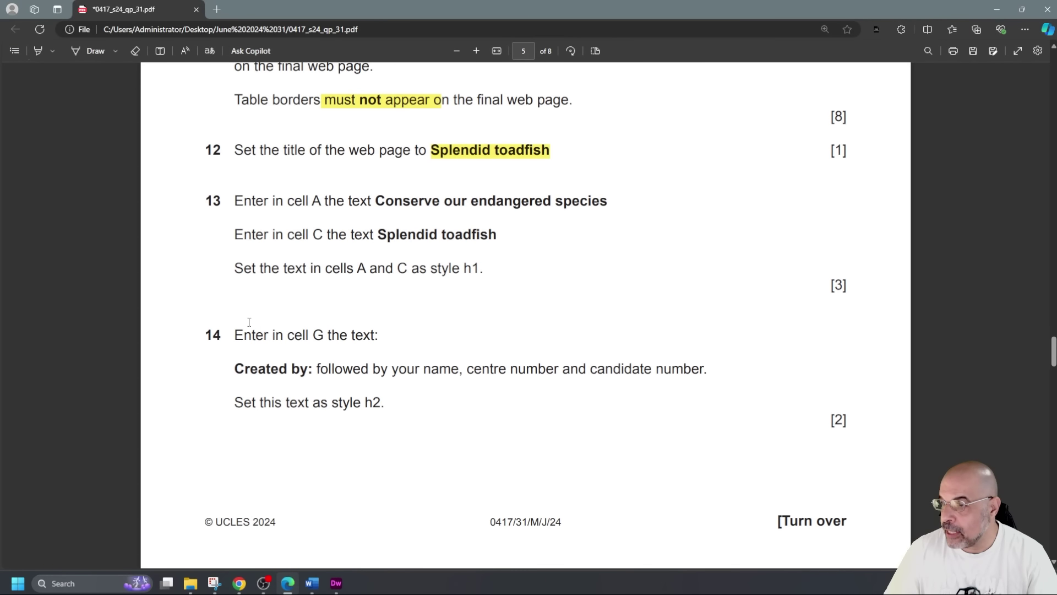
{"action": "left_click_drag", "start_coordinate": [235, 330], "coordinate": [407, 408]}
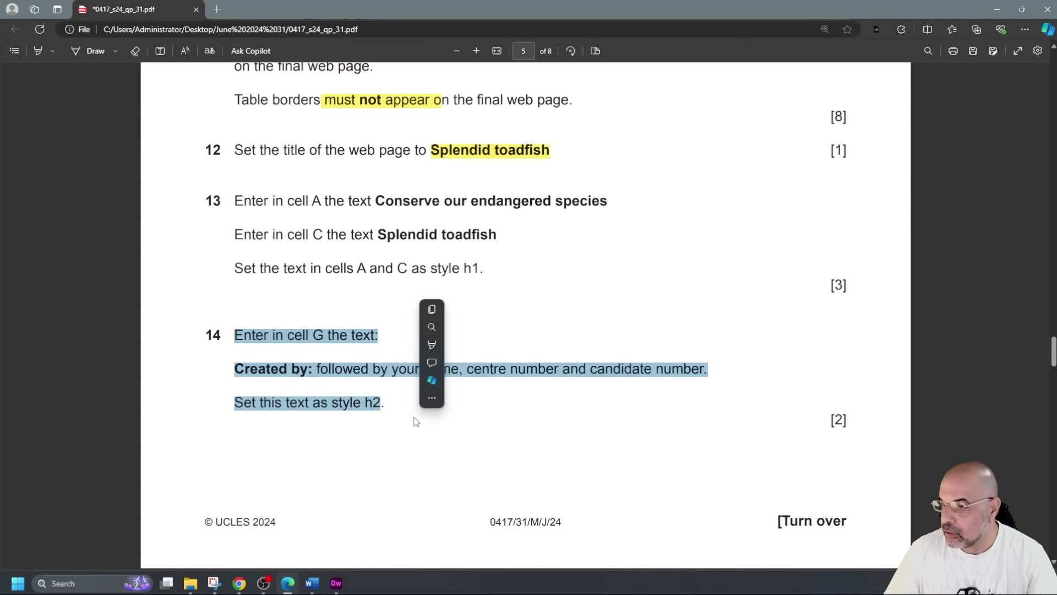
{"action": "scroll", "coordinate": [310, 347], "scroll_direction": "down", "scroll_amount": 5}
{"action": "scroll", "coordinate": [308, 337], "scroll_direction": "down", "scroll_amount": 3}
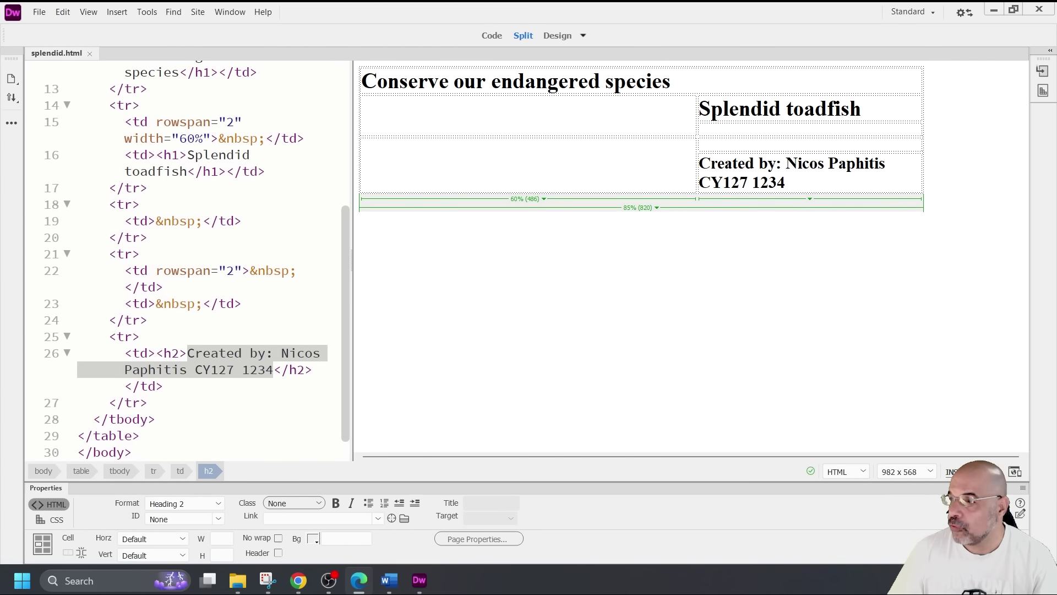
Insert the j2431splendid.jpg photo into the large left table cell
{"action": "left_click", "coordinate": [573, 131]}
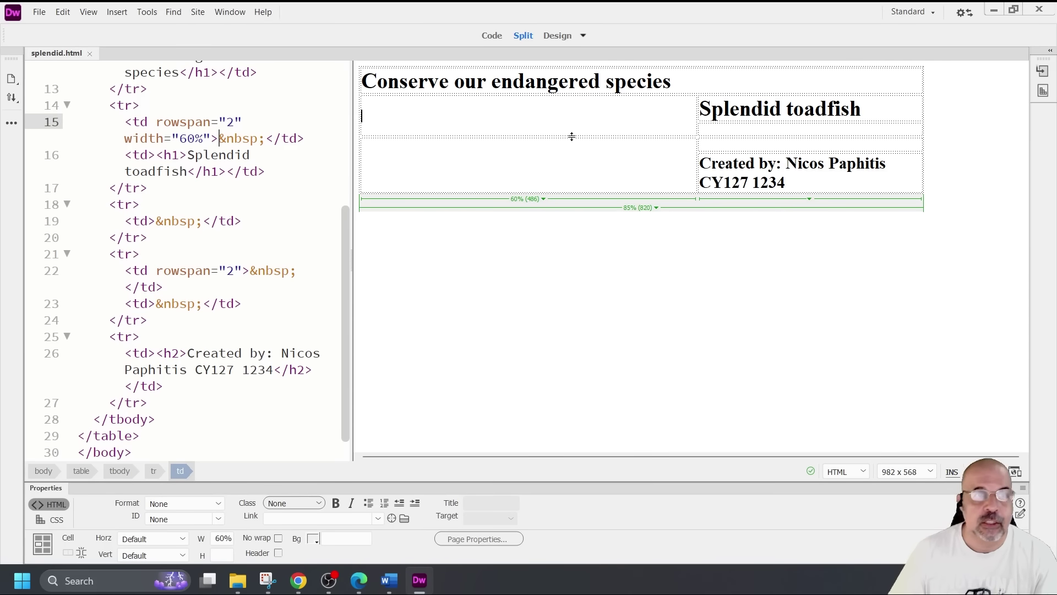
{"action": "left_click", "coordinate": [117, 11]}
{"action": "left_click", "coordinate": [145, 37]}
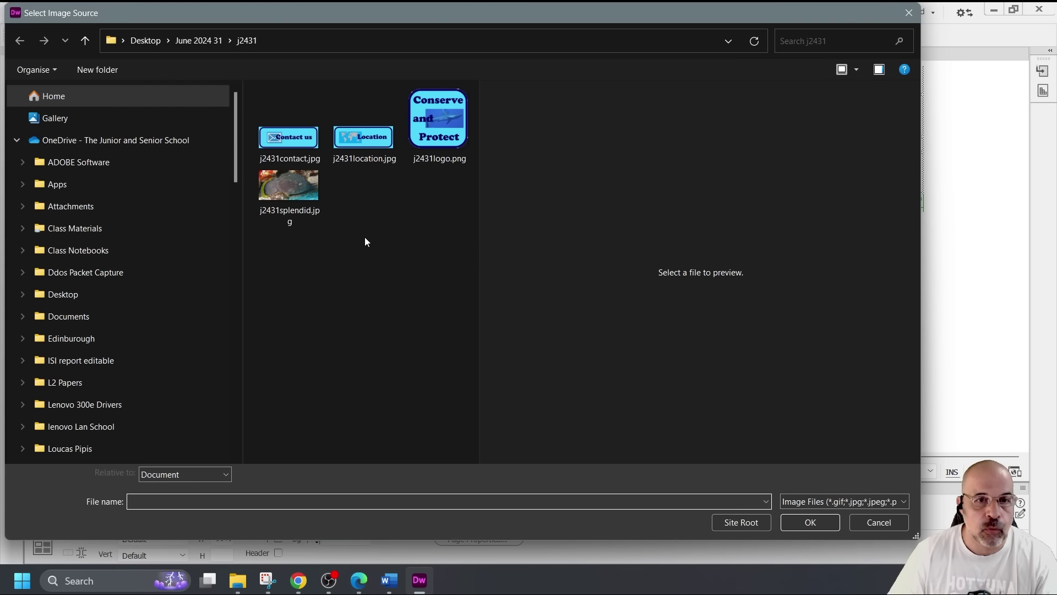
{"action": "left_click", "coordinate": [293, 193]}
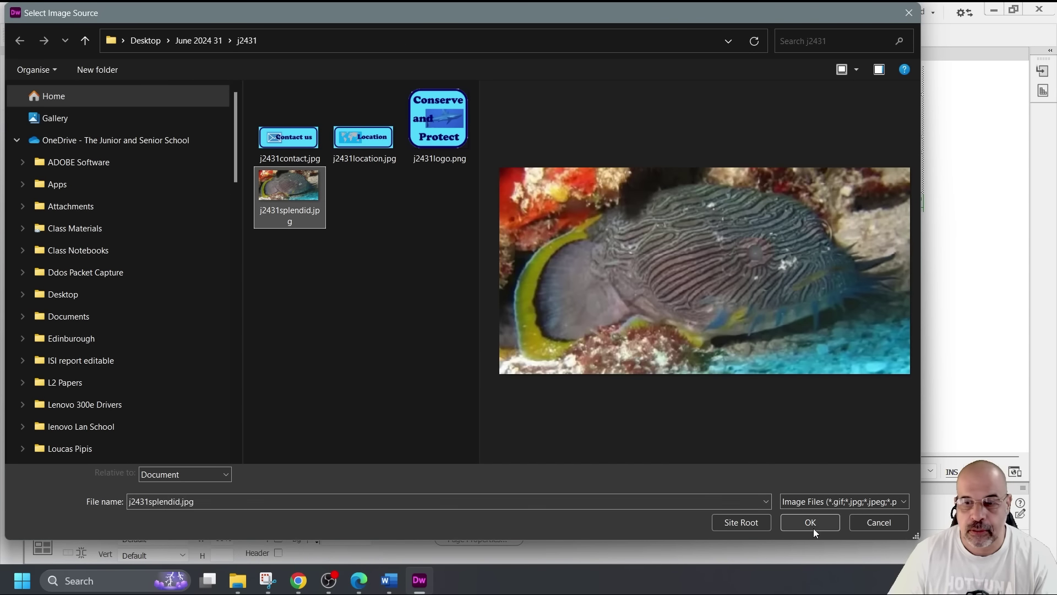
{"action": "left_click", "coordinate": [811, 523]}
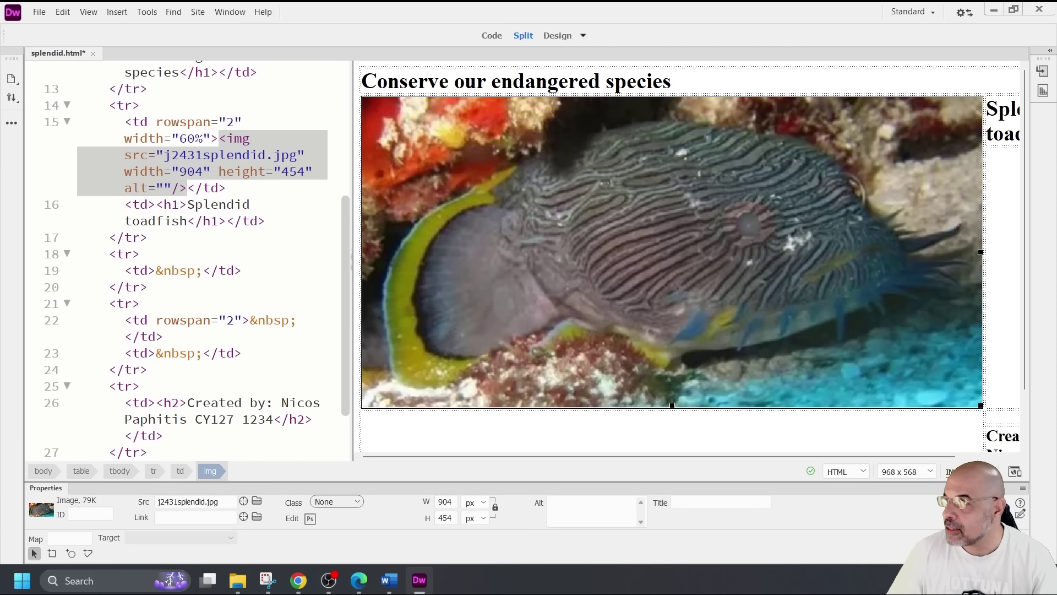
{"action": "scroll", "coordinate": [840, 327], "scroll_direction": "down", "scroll_amount": 2}
{"action": "scroll", "coordinate": [875, 336], "scroll_direction": "up", "scroll_amount": 1}
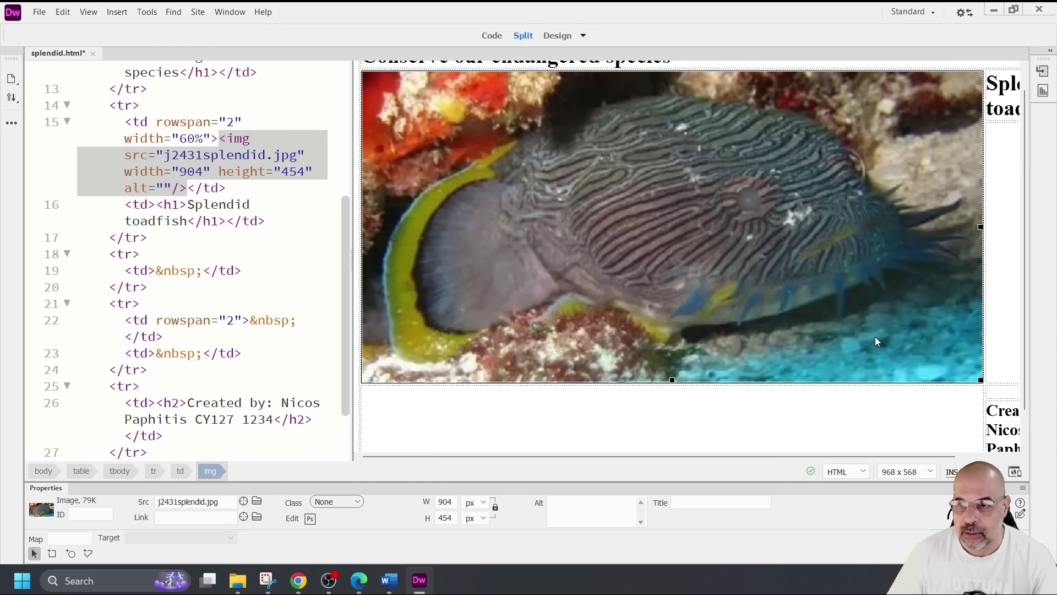
Insert the j2431contact.jpg Contact us image into the cell above the Created by line
{"action": "left_click", "coordinate": [1016, 397]}
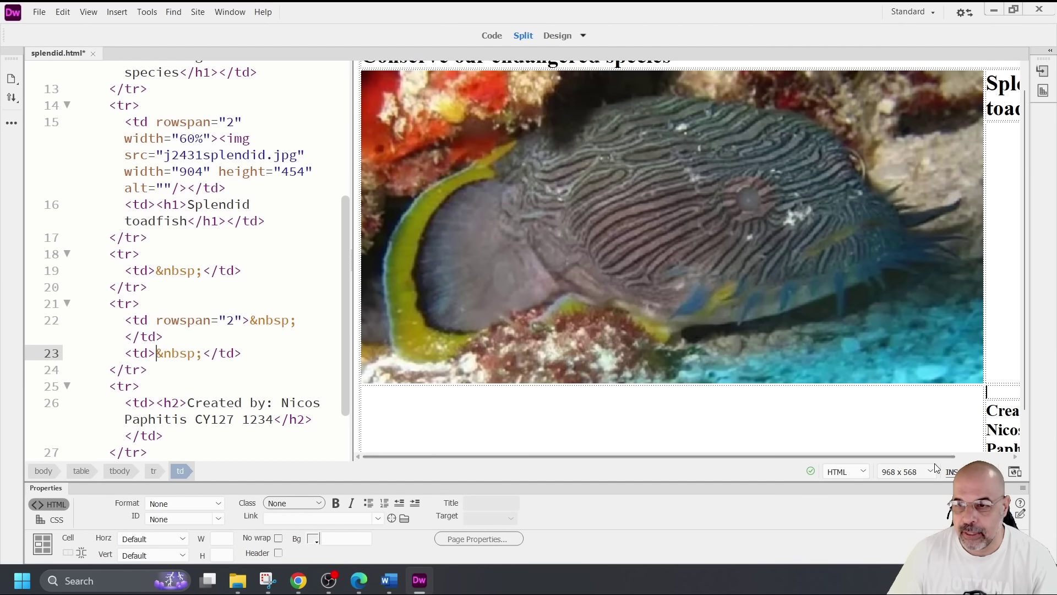
{"action": "left_click_drag", "start_coordinate": [947, 457], "coordinate": [1027, 459]}
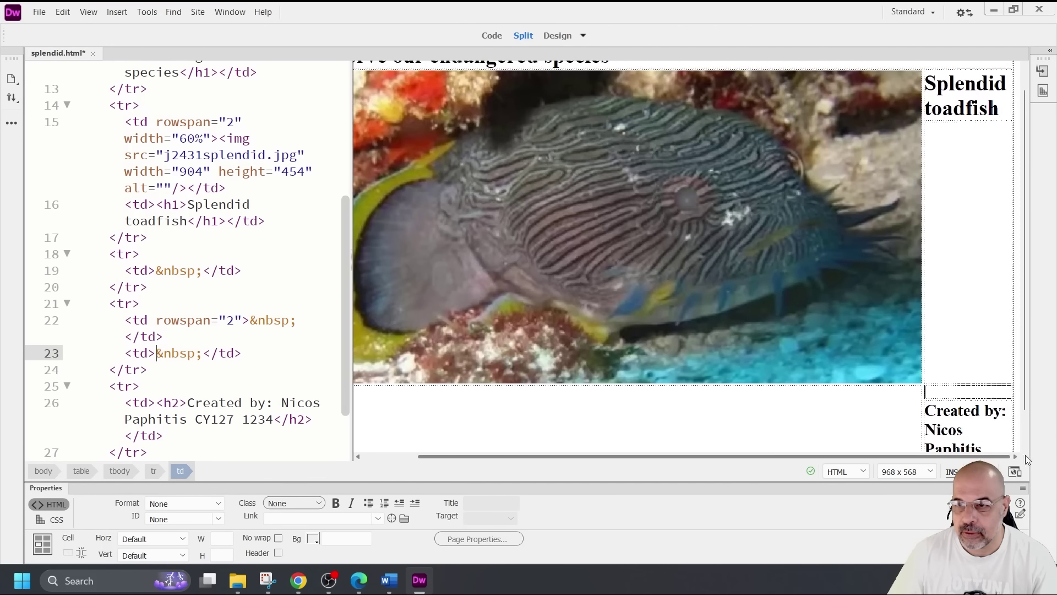
{"action": "left_click", "coordinate": [117, 11]}
{"action": "left_click", "coordinate": [142, 38]}
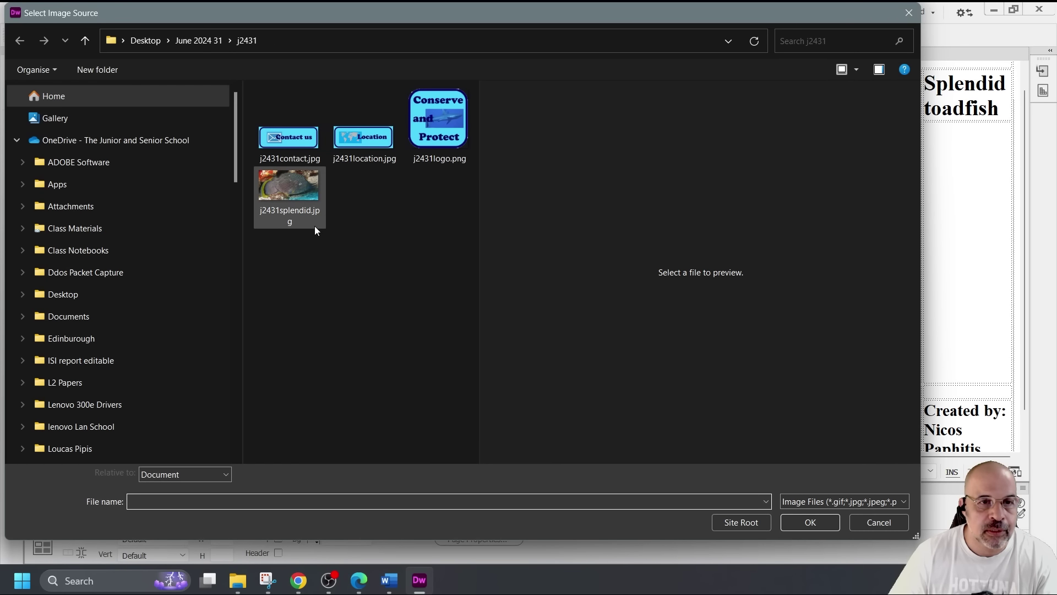
{"action": "left_click", "coordinate": [297, 145]}
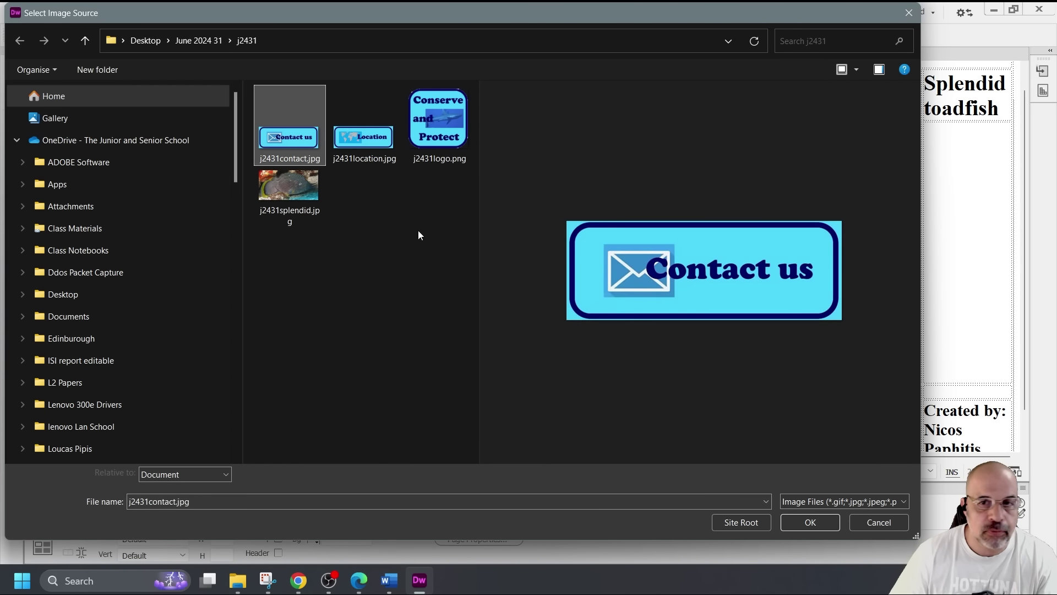
{"action": "left_click", "coordinate": [810, 522]}
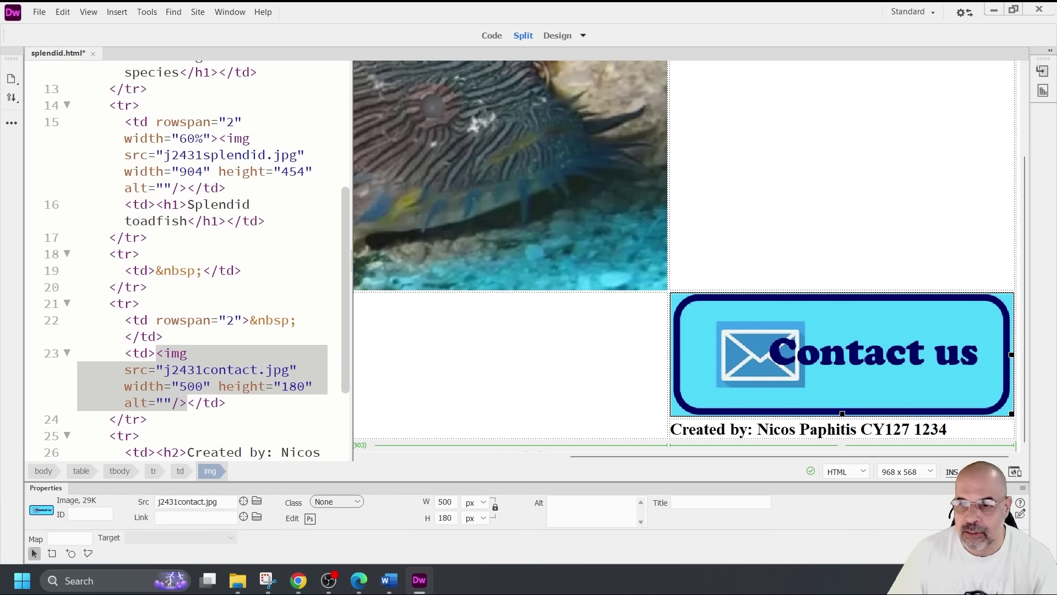
{"action": "left_click", "coordinate": [897, 236]}
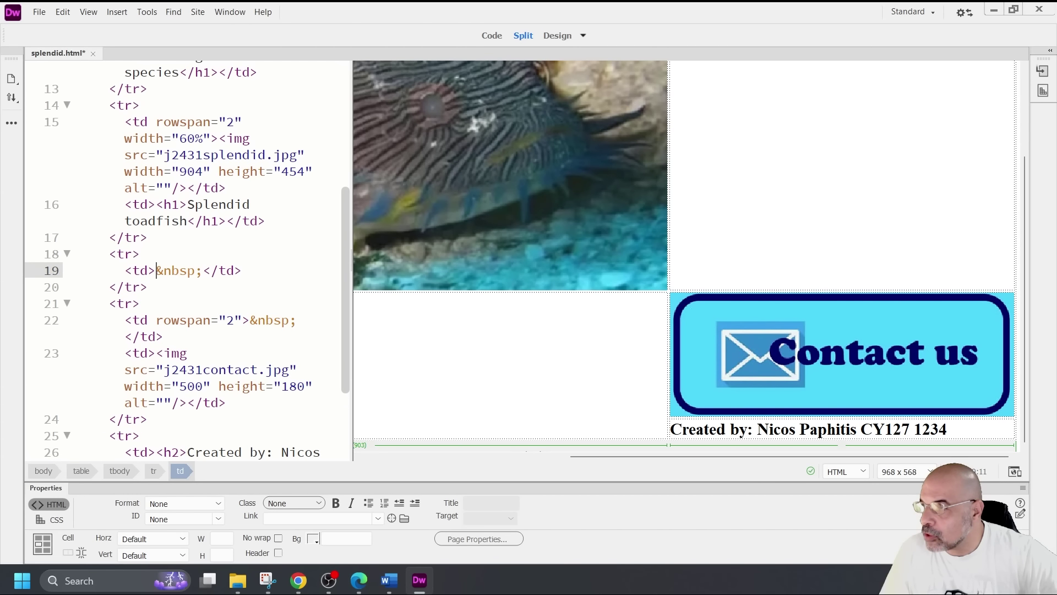
Delete the misplaced Contact us image and reinsert j2431contact.jpg in the cell under Splendid toadfish
{"action": "scroll", "coordinate": [915, 297], "scroll_direction": "up", "scroll_amount": 3}
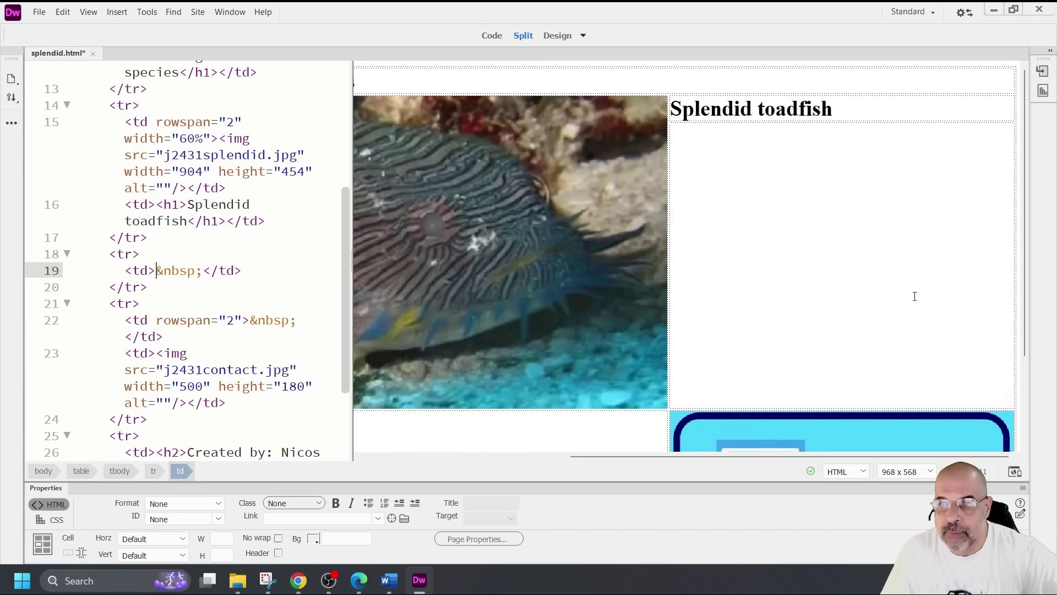
{"action": "scroll", "coordinate": [915, 296], "scroll_direction": "down", "scroll_amount": 1}
{"action": "left_click", "coordinate": [873, 399]}
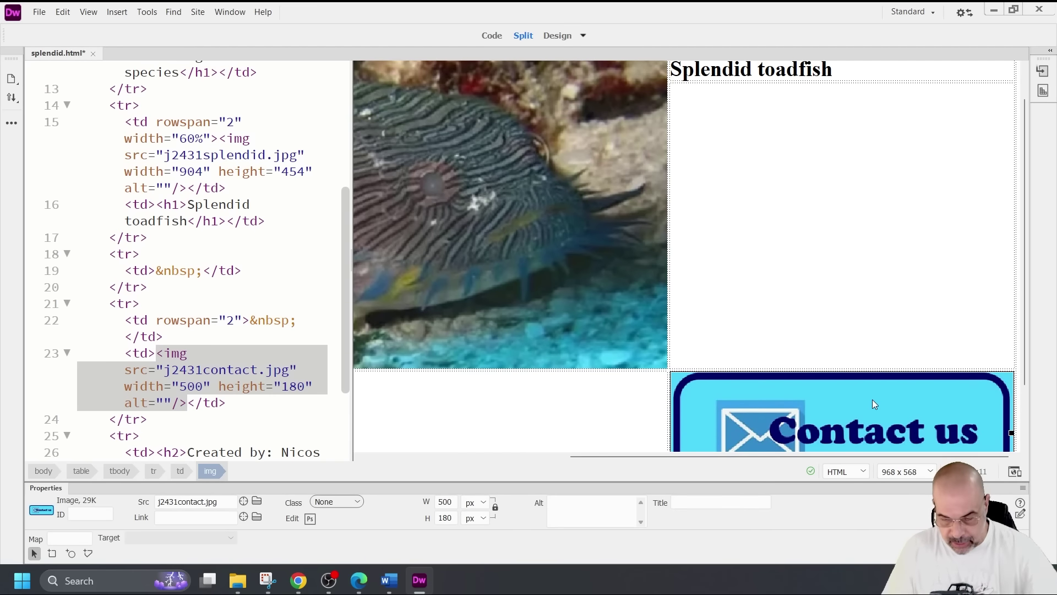
{"action": "key", "text": "Delete"}
{"action": "left_click", "coordinate": [852, 243]}
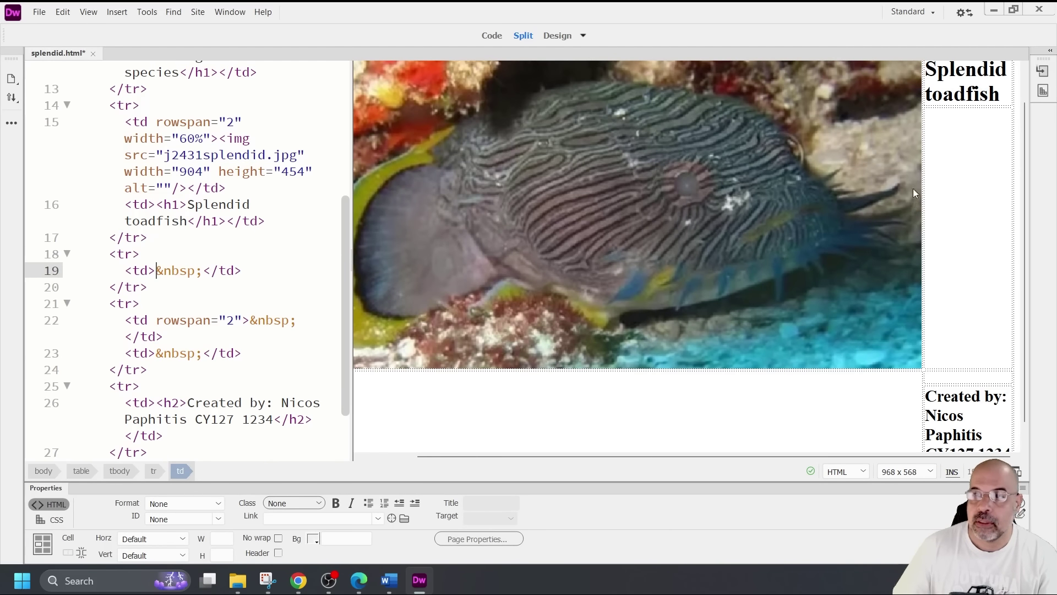
{"action": "left_click", "coordinate": [115, 11]}
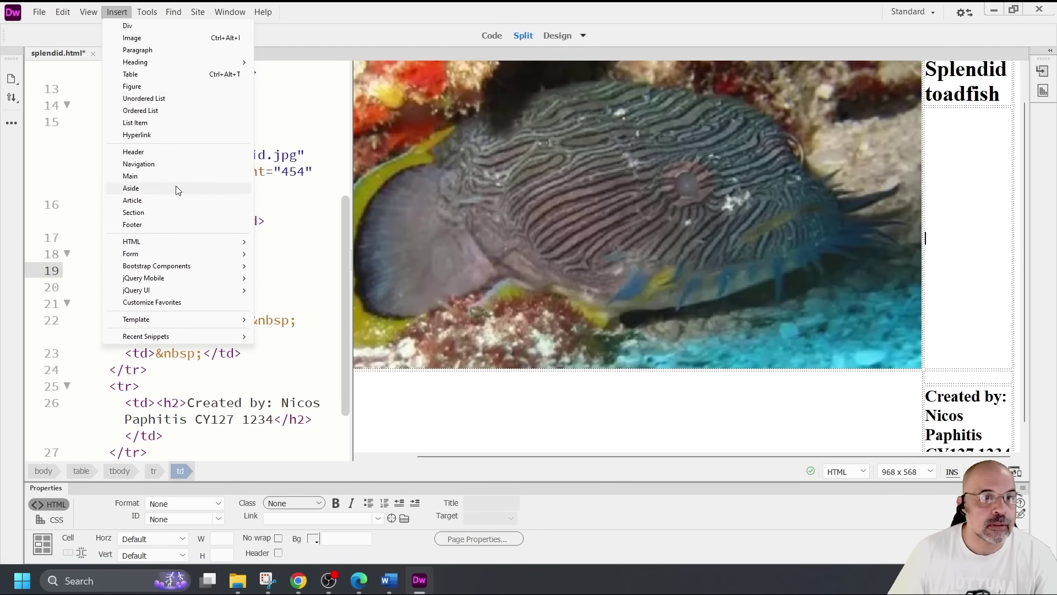
{"action": "left_click", "coordinate": [153, 39]}
{"action": "left_click", "coordinate": [287, 154]}
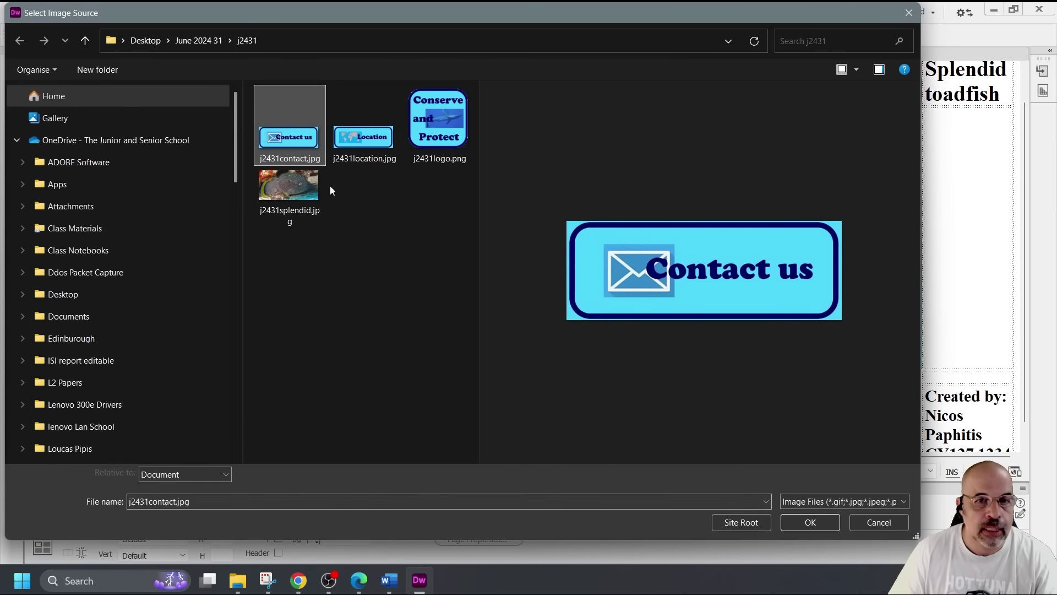
{"action": "left_click", "coordinate": [807, 523]}
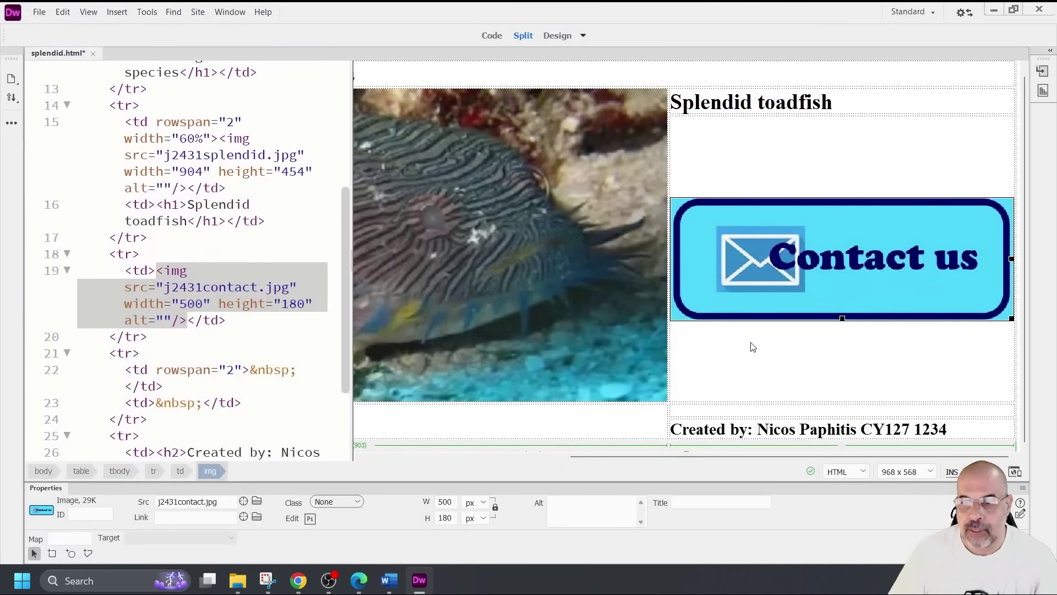
Insert the j2431location.jpg Location image into the cell above the Created by line
{"action": "left_click", "coordinate": [745, 414]}
{"action": "left_click", "coordinate": [117, 11]}
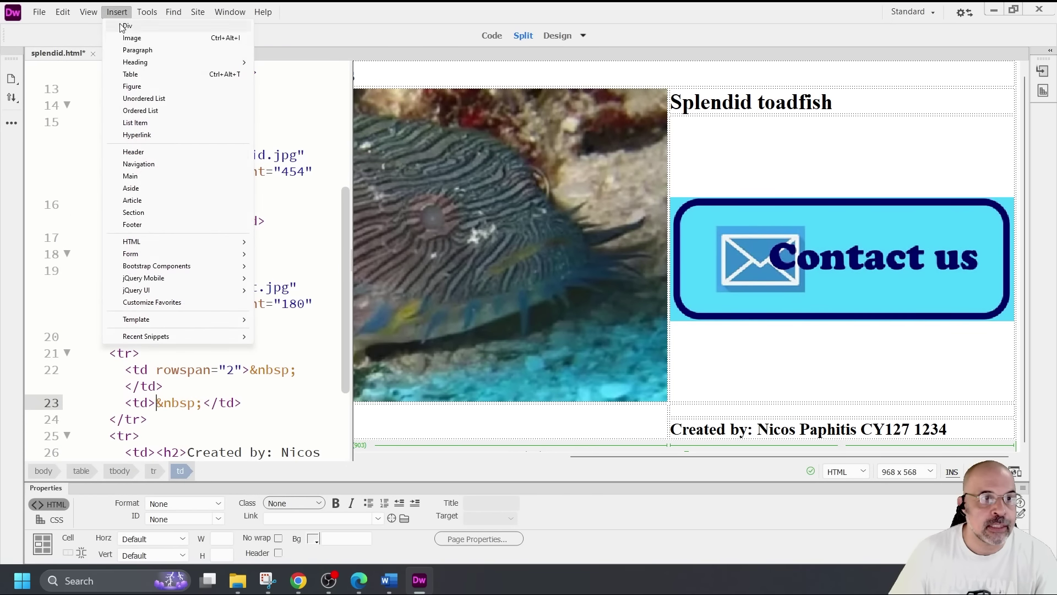
{"action": "left_click", "coordinate": [138, 39]}
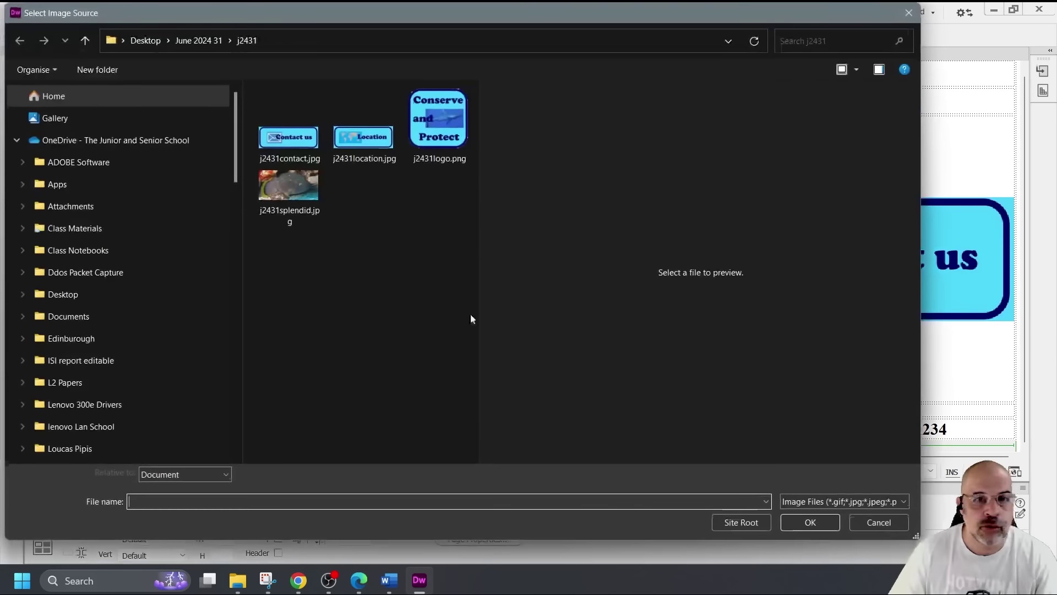
{"action": "left_click", "coordinate": [359, 137]}
{"action": "left_click", "coordinate": [810, 521]}
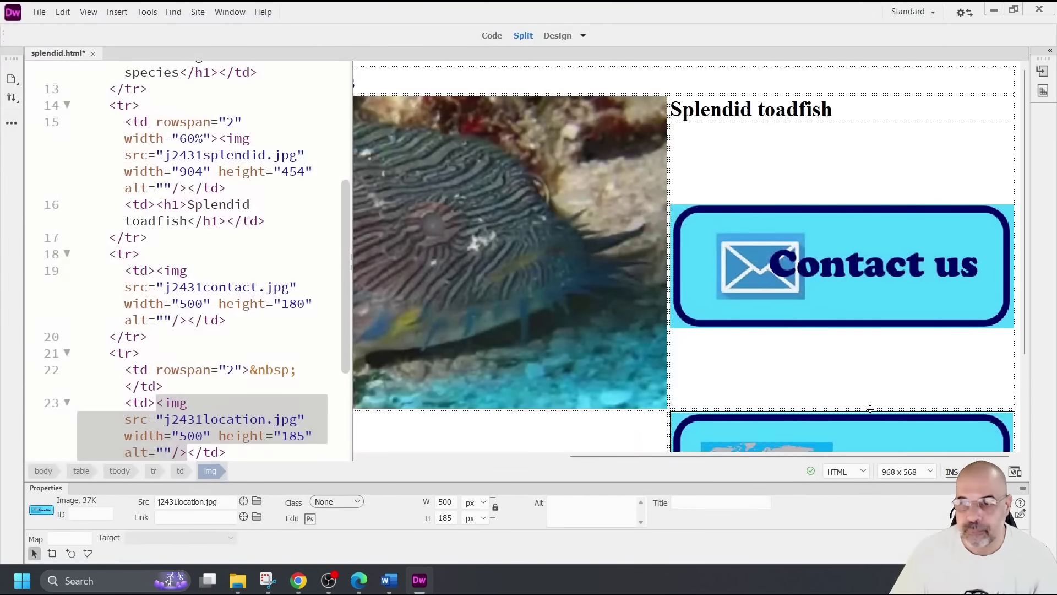
{"action": "left_click_drag", "start_coordinate": [352, 339], "coordinate": [278, 339]}
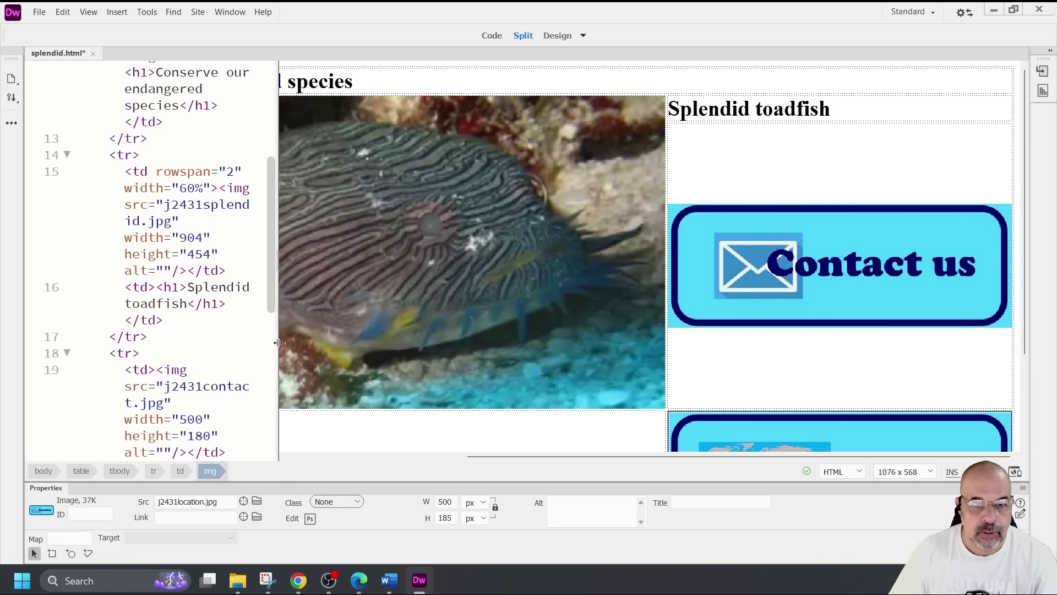
{"action": "scroll", "coordinate": [628, 368], "scroll_direction": "down", "scroll_amount": 3}
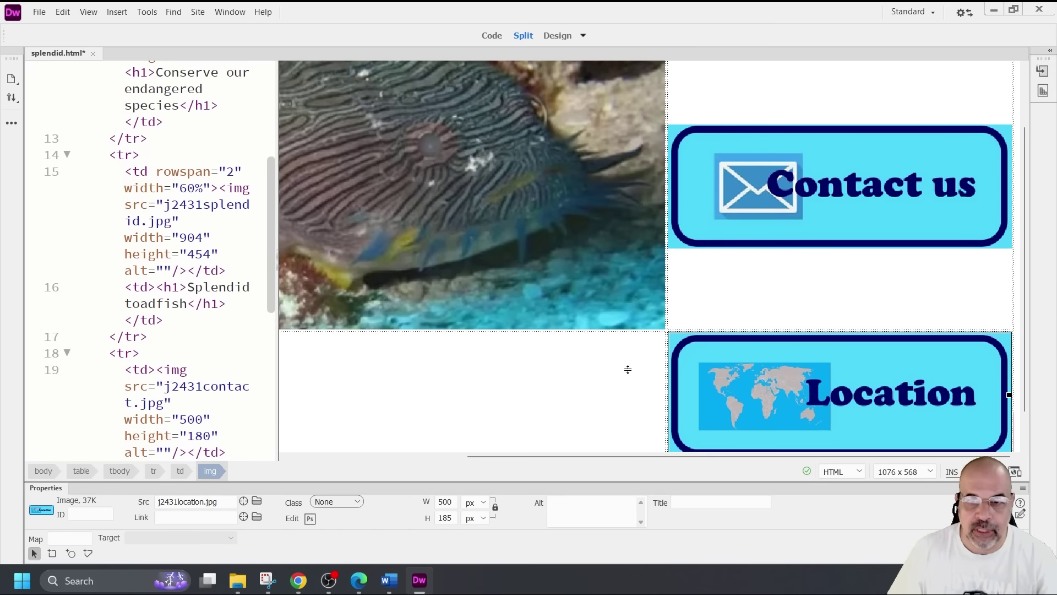
{"action": "left_click_drag", "start_coordinate": [606, 464], "coordinate": [616, 437]}
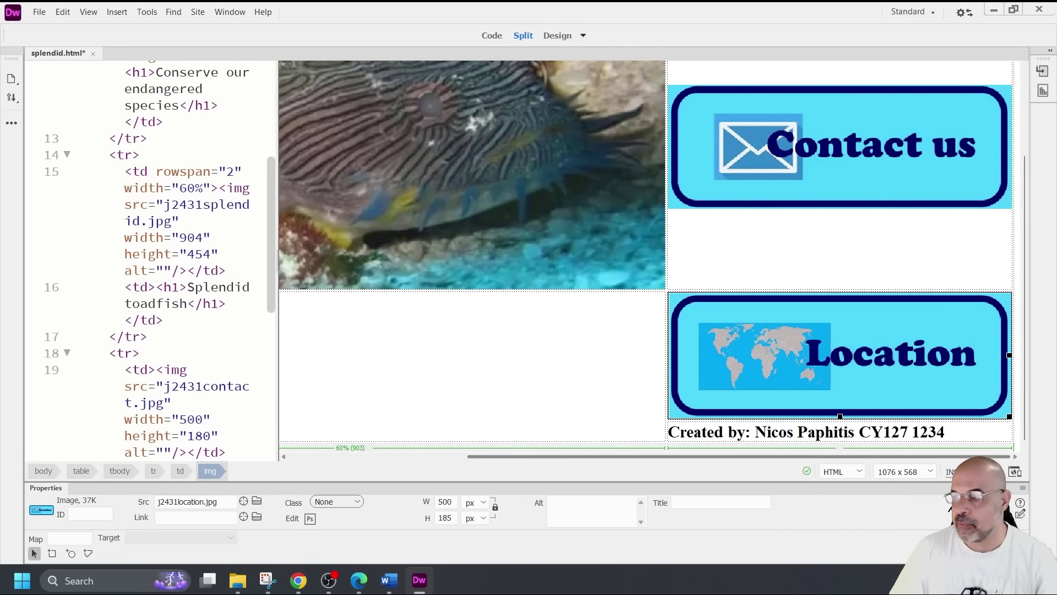
{"action": "key", "text": "alt+Tab"}
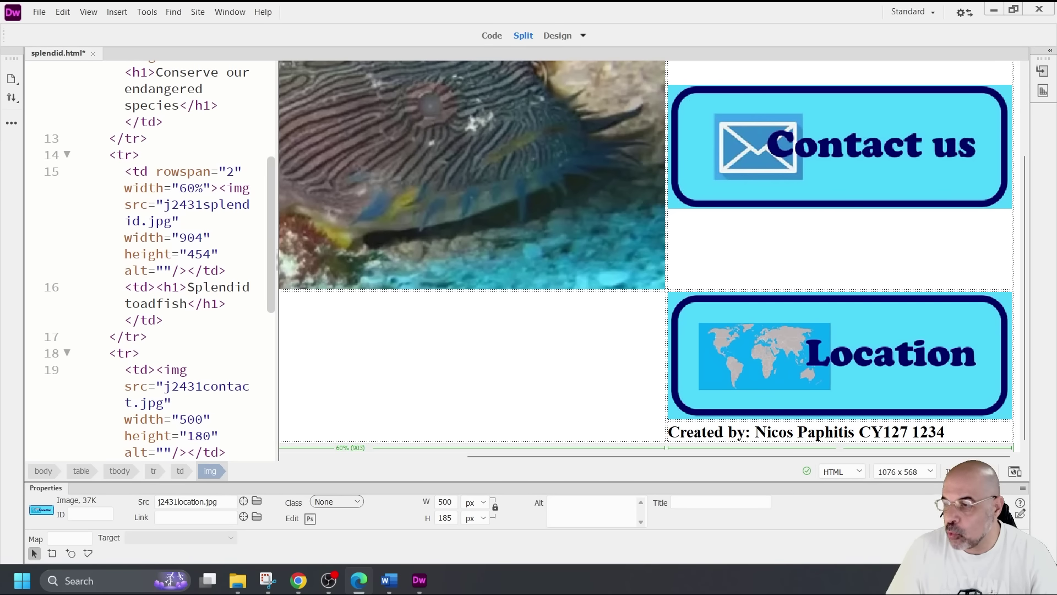
Give the toadfish photo alt text starting 'Image of a'
{"action": "left_click", "coordinate": [430, 151]}
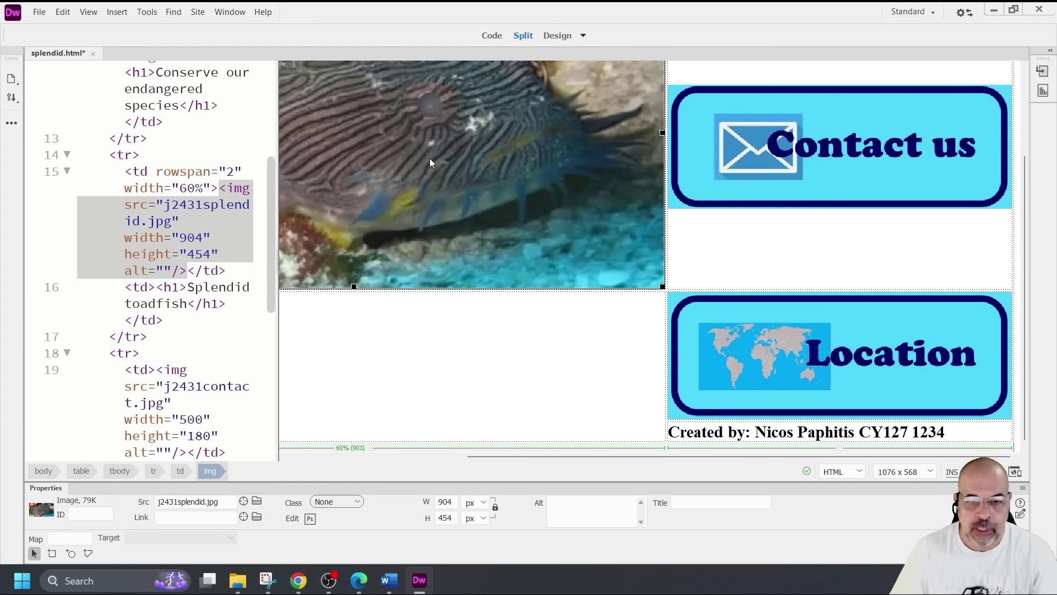
{"action": "left_click", "coordinate": [592, 506]}
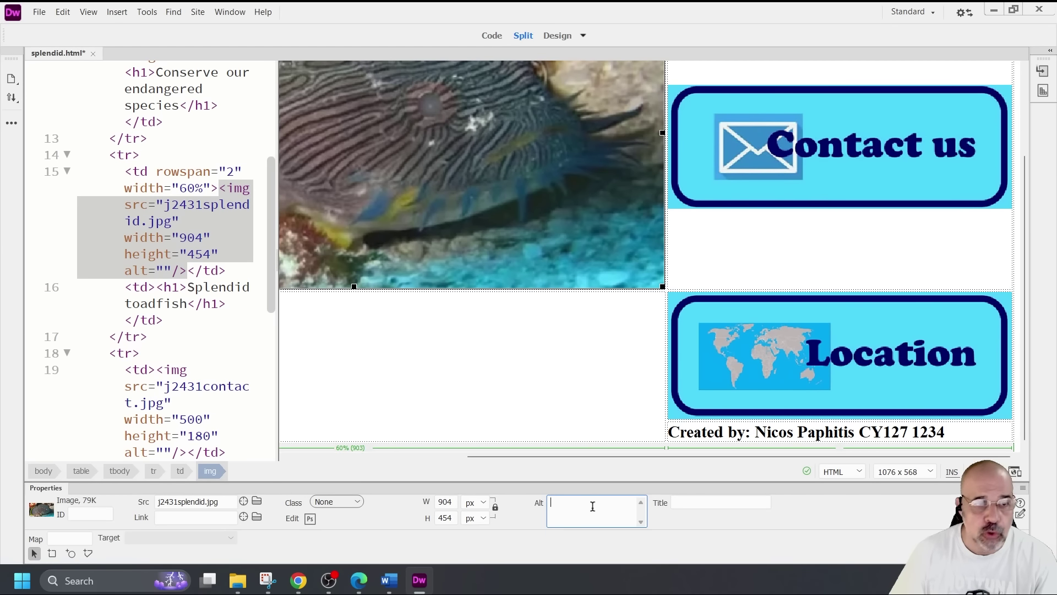
{"action": "type", "text": "Image of a toadfish"}
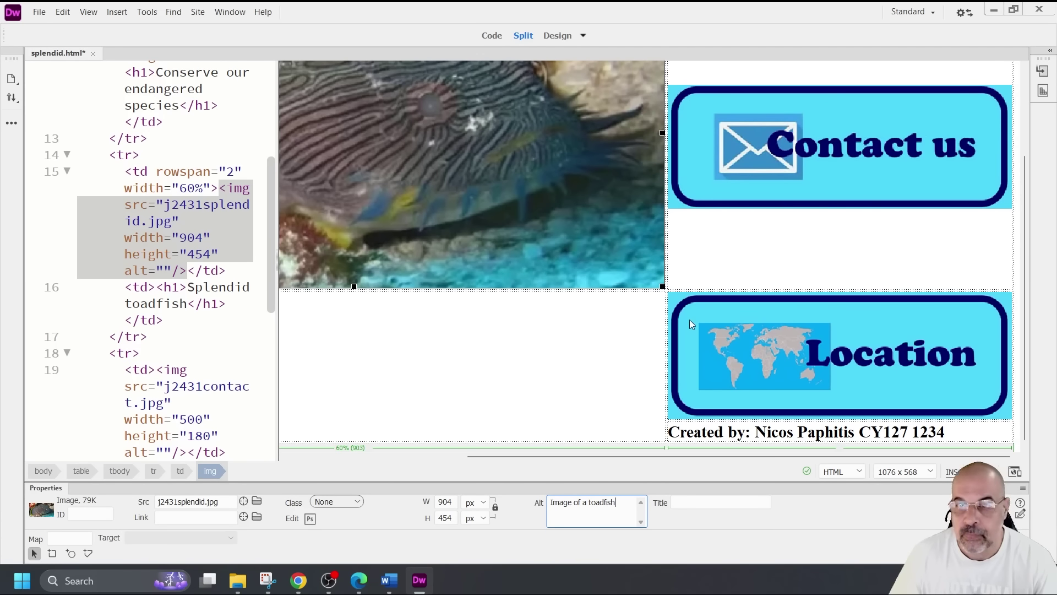
Set the Contact us image's alt text to 'Button image of contact us'
{"action": "left_click", "coordinate": [795, 168]}
{"action": "left_click", "coordinate": [573, 504]}
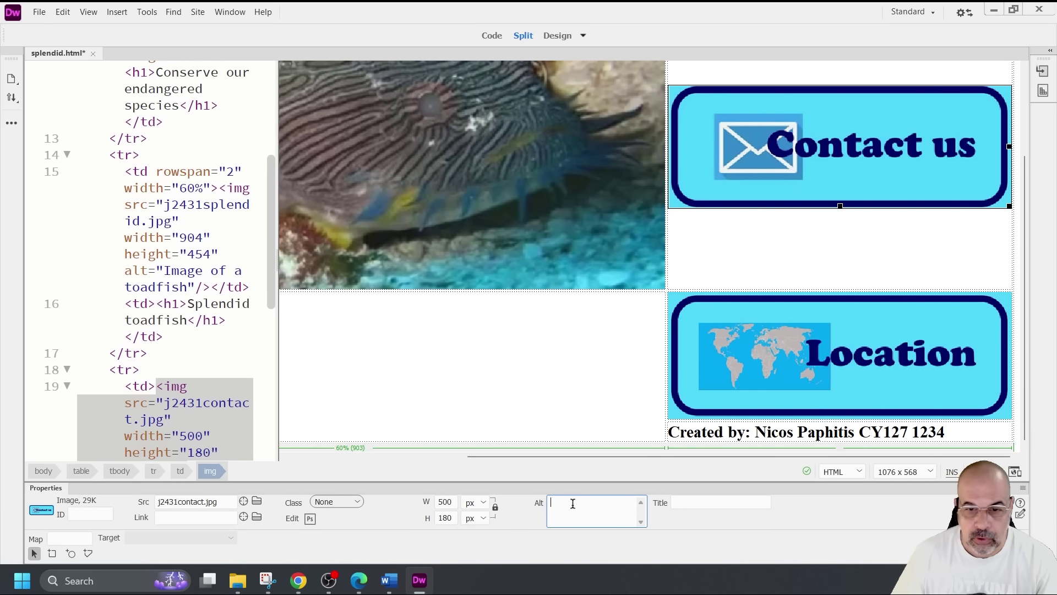
{"action": "type", "text": "But"}
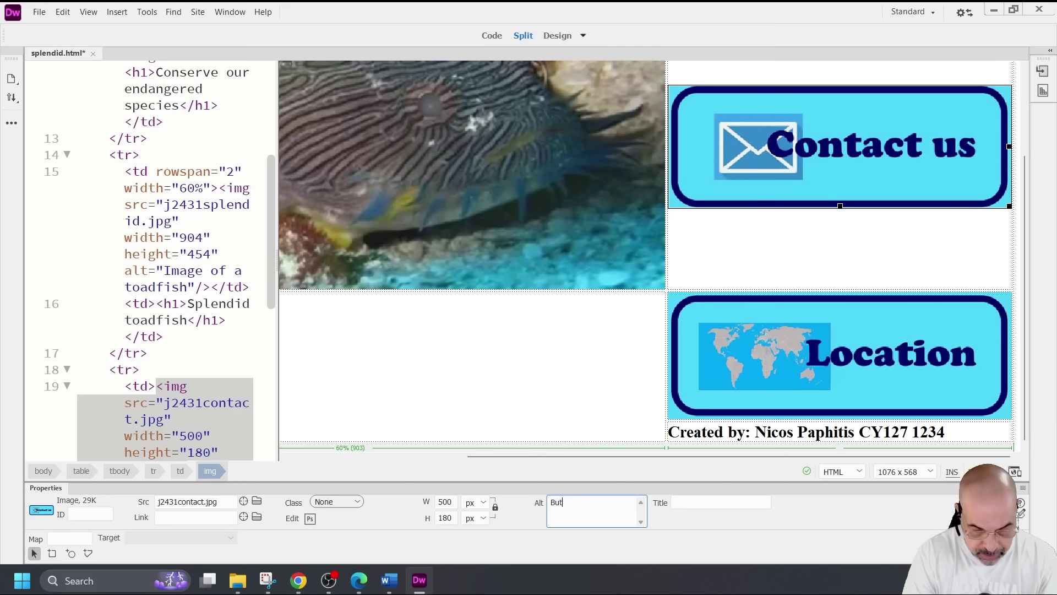
{"action": "type", "text": "ton image of contact "}
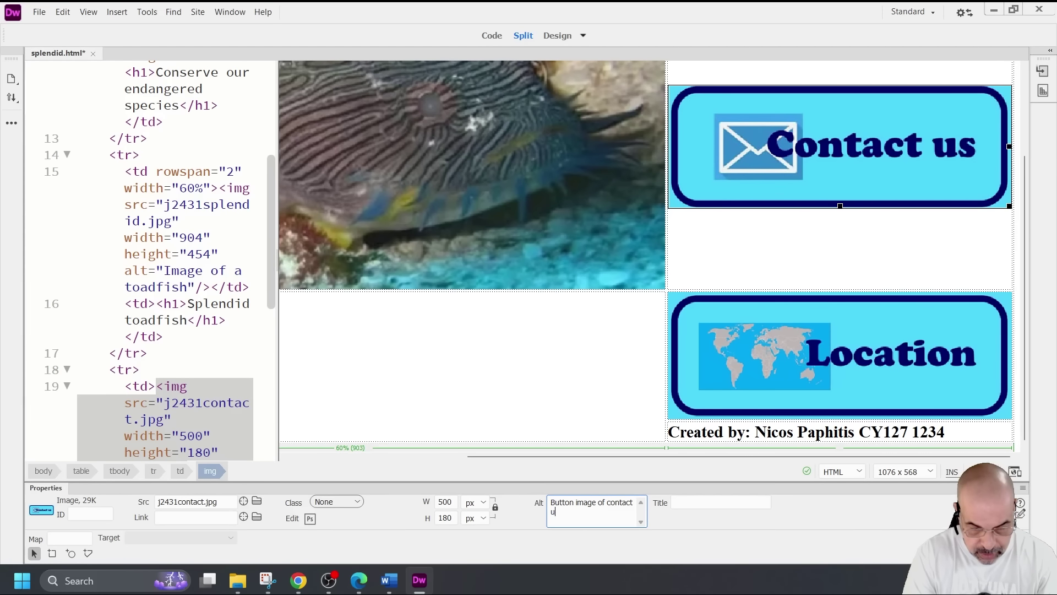
{"action": "type", "text": "us"}
Set the Location image's alt text to 'Button image of location', then return to the exam paper
{"action": "left_click", "coordinate": [765, 382]}
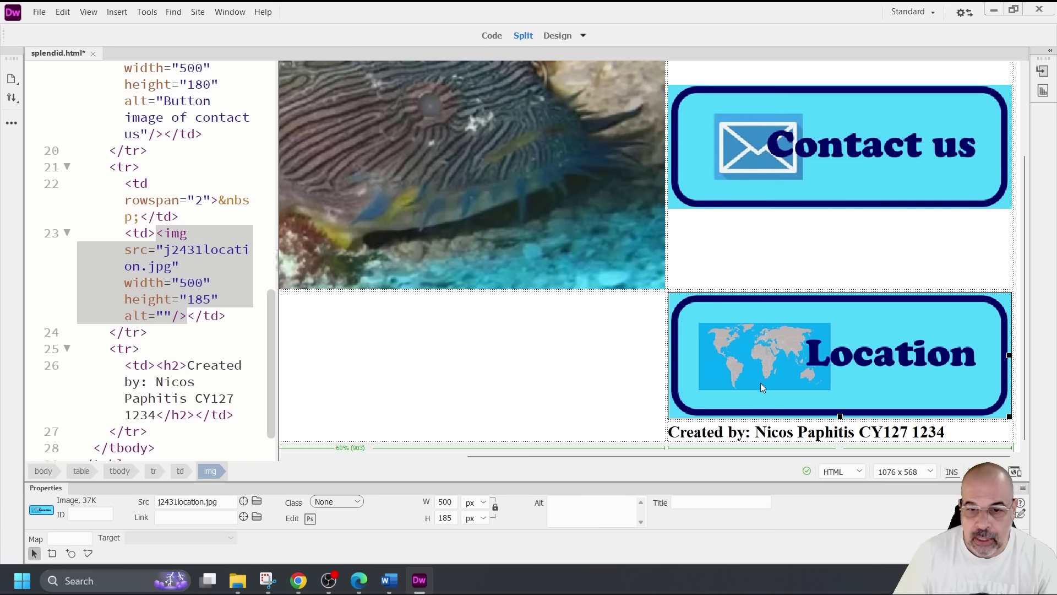
{"action": "left_click", "coordinate": [570, 515]}
{"action": "type", "text": "Bu"}
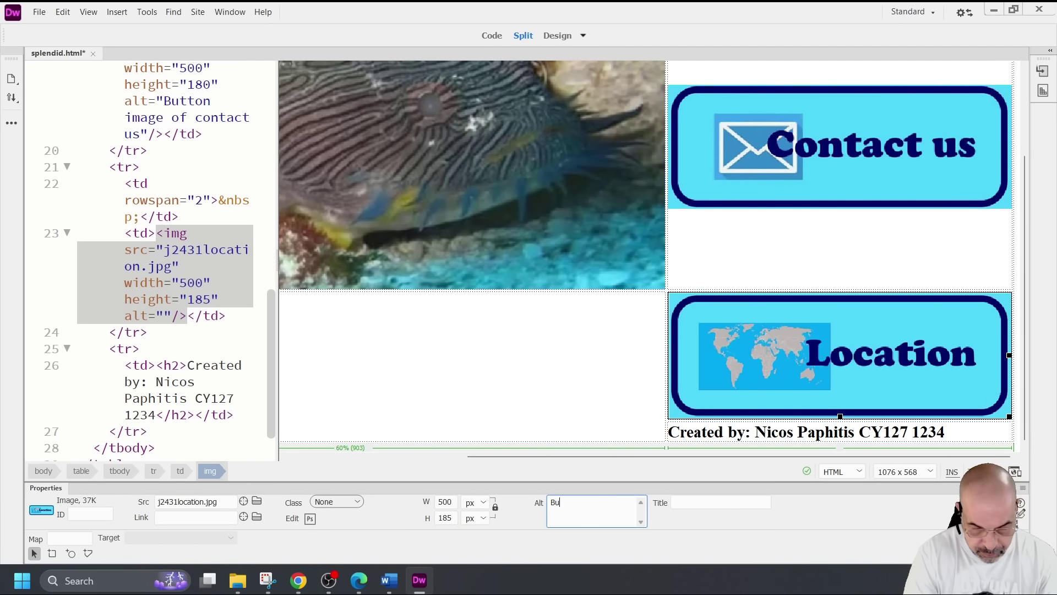
{"action": "type", "text": "tton image of"}
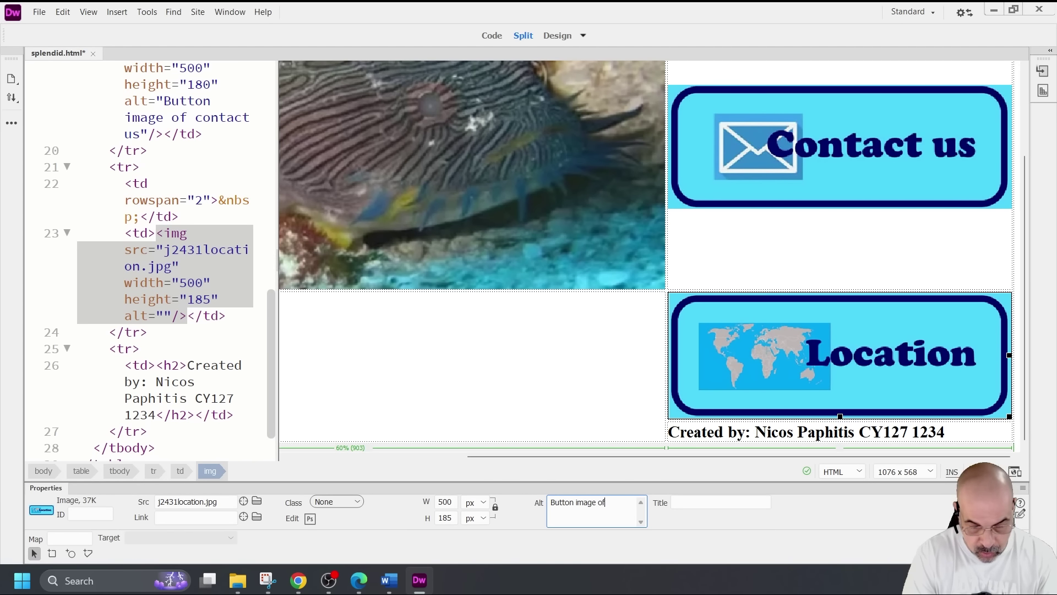
{"action": "type", "text": " location"}
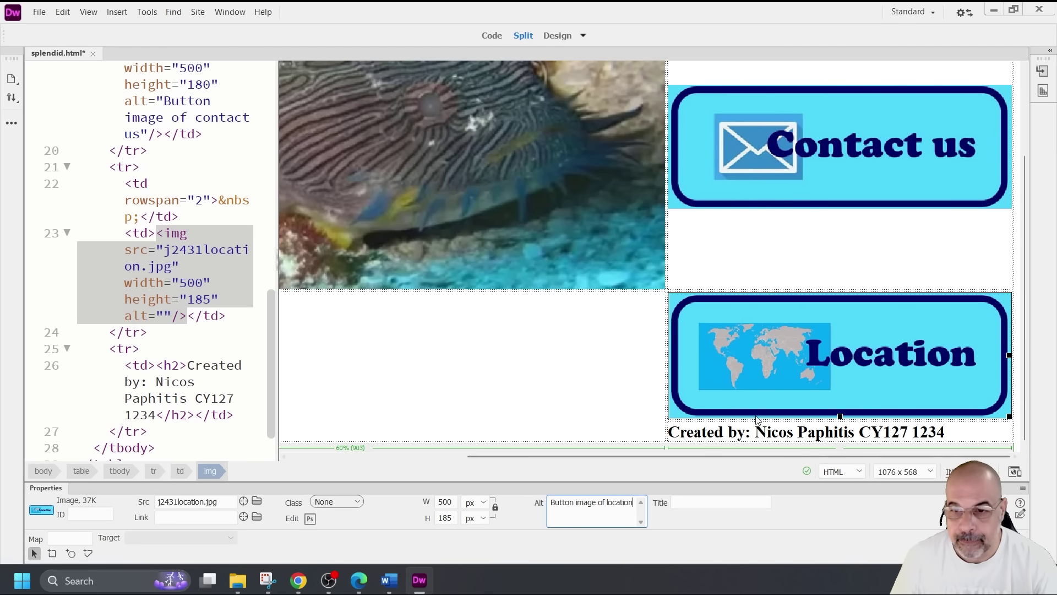
{"action": "left_click", "coordinate": [613, 368]}
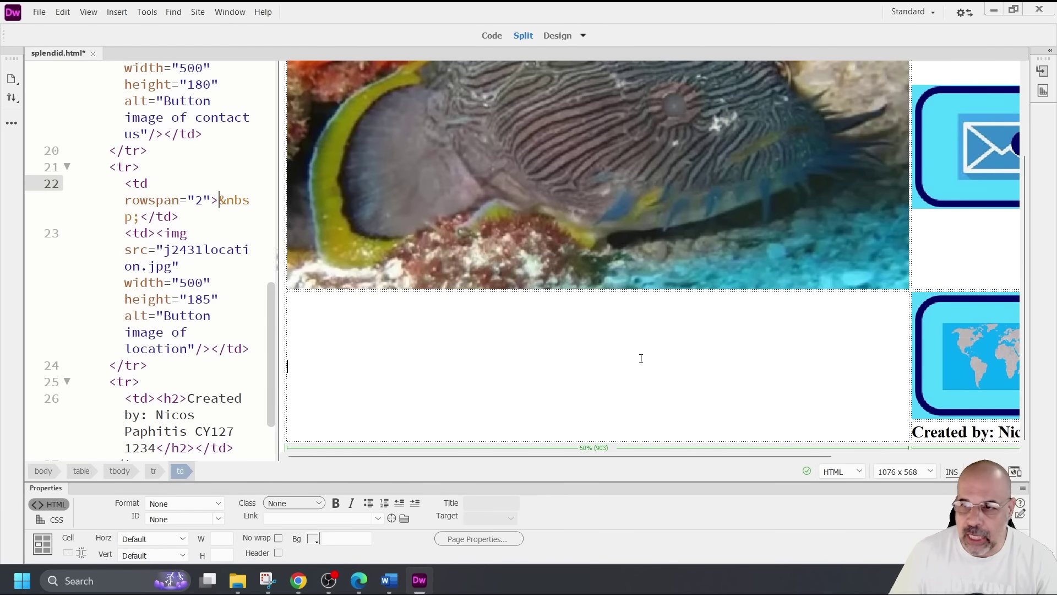
{"action": "left_click_drag", "start_coordinate": [811, 457], "coordinate": [936, 454]}
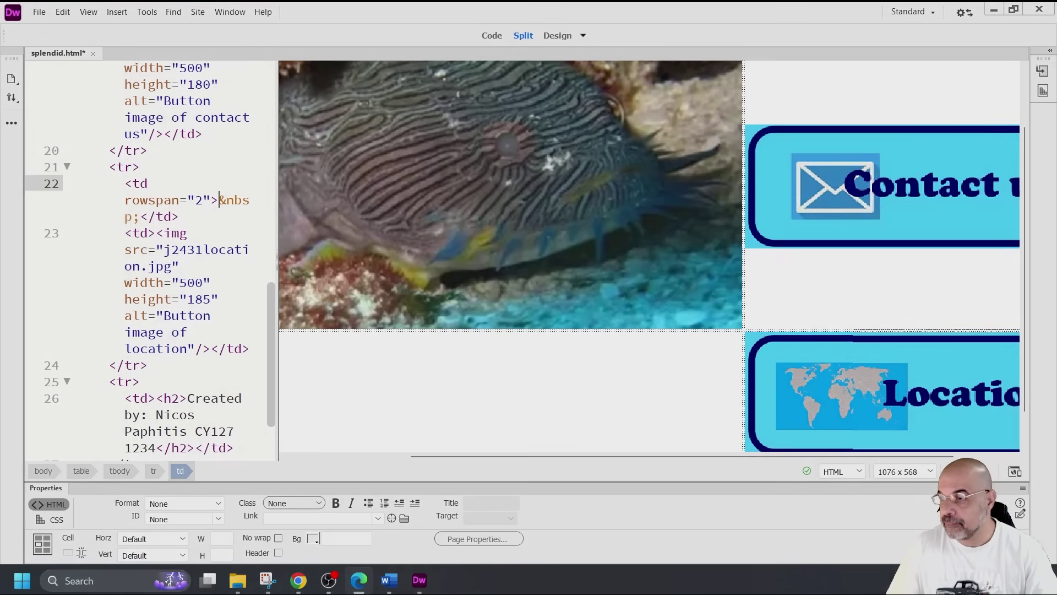
{"action": "left_click", "coordinate": [358, 580]}
{"action": "scroll", "coordinate": [429, 371], "scroll_direction": "down", "scroll_amount": 5}
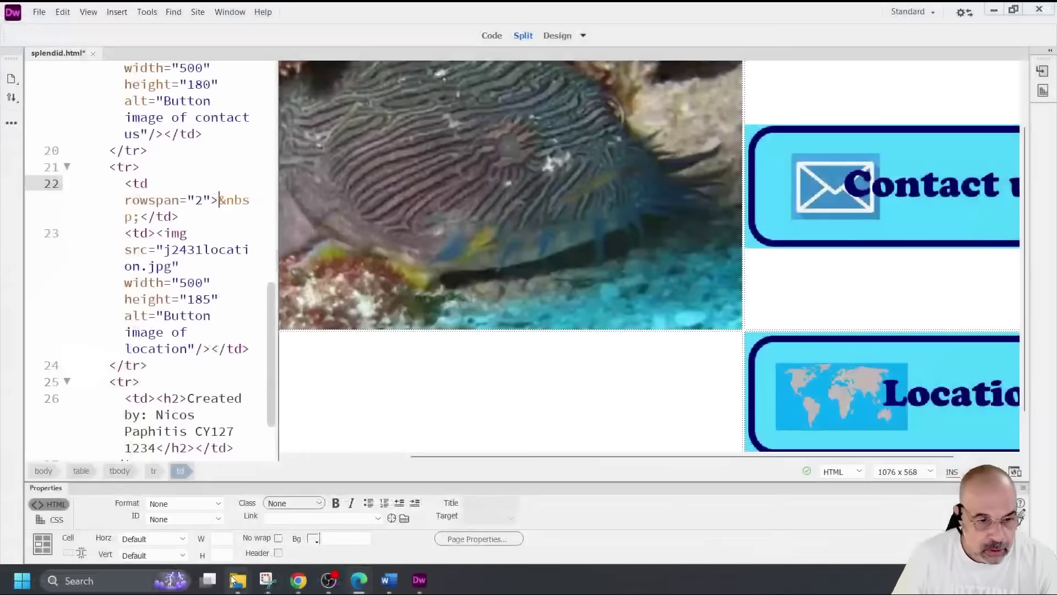
{"action": "mouse_move", "coordinate": [237, 579]}
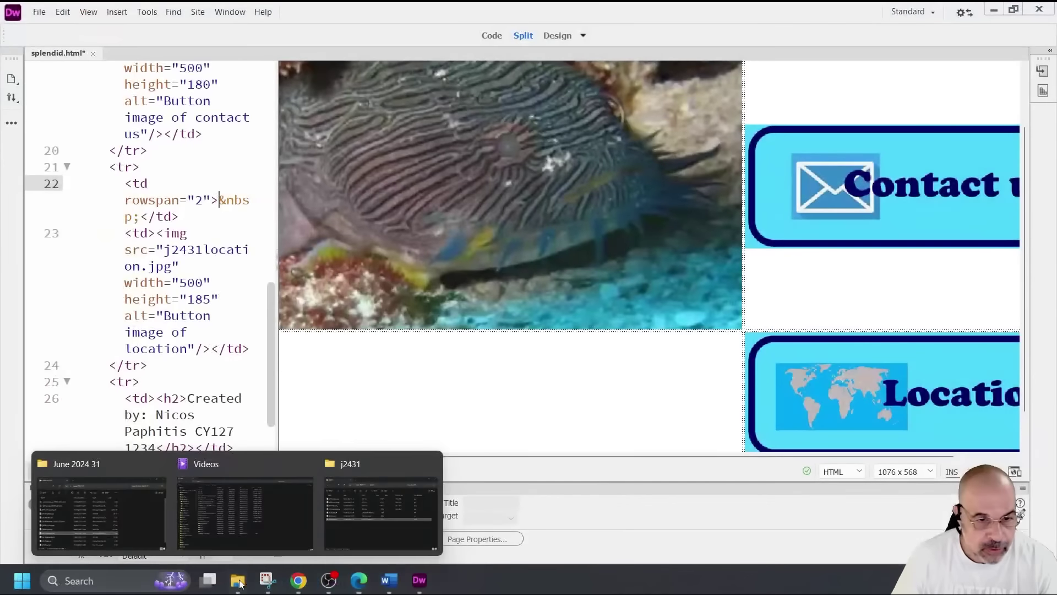
{"action": "left_click", "coordinate": [371, 521]}
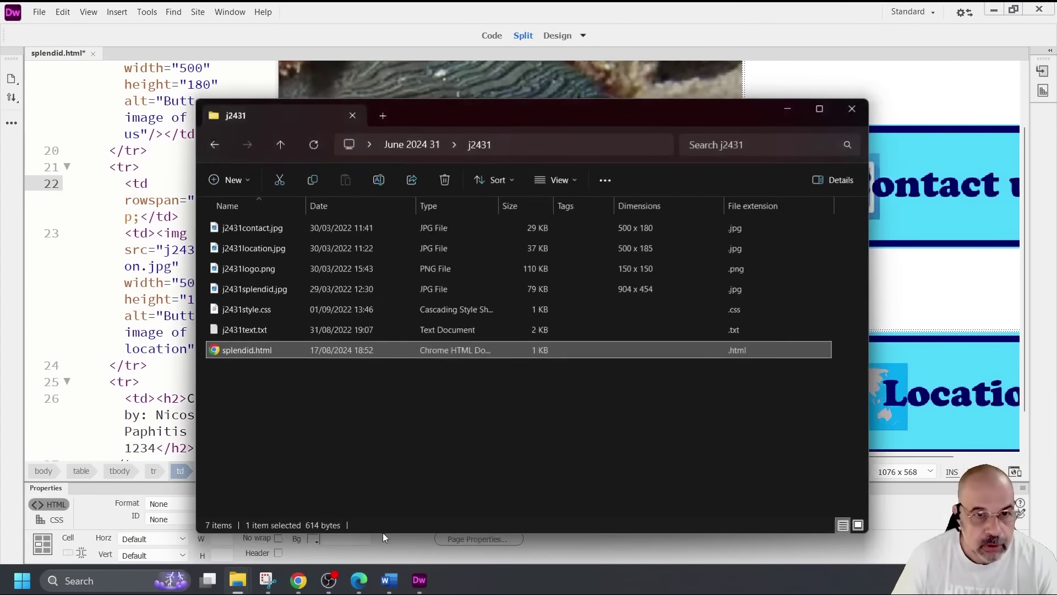
Copy all the toadfish text from j2431text.txt in Notepad and paste it into the empty large cell
{"action": "left_click", "coordinate": [256, 330]}
{"action": "double_click", "coordinate": [257, 330]}
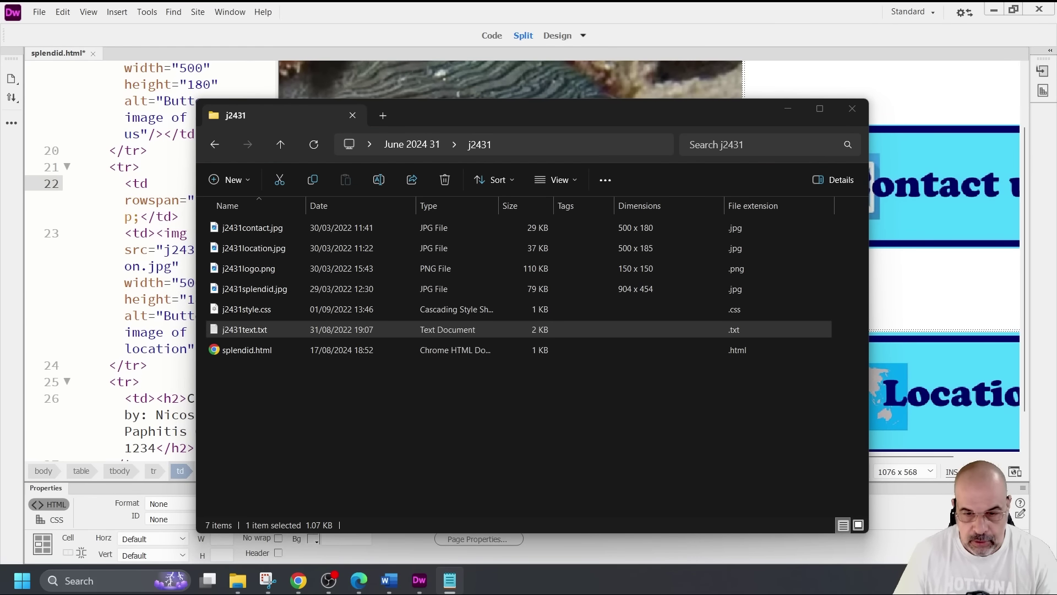
{"action": "key", "text": "ctrl+a"}
{"action": "key", "text": "ctrl+c"}
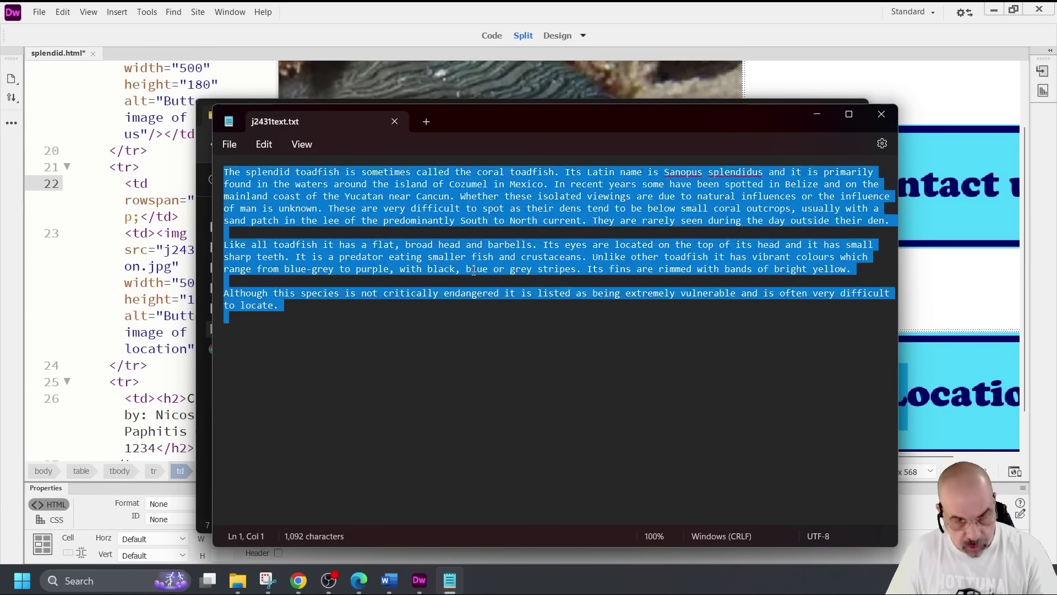
{"action": "left_click_drag", "start_coordinate": [496, 111], "coordinate": [476, 145]}
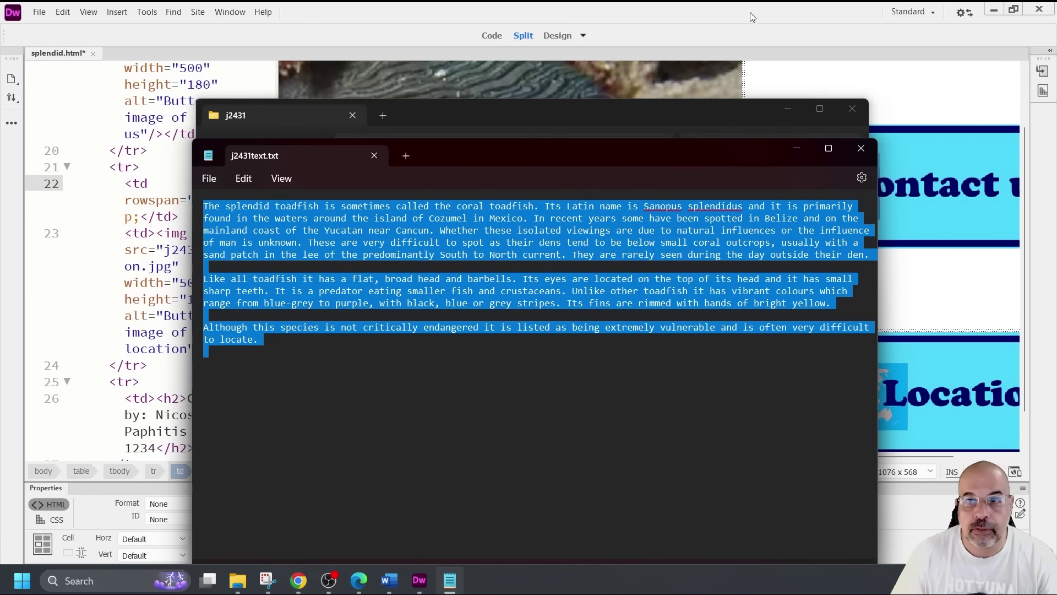
{"action": "left_click", "coordinate": [750, 15]}
{"action": "scroll", "coordinate": [600, 358], "scroll_direction": "down", "scroll_amount": 1}
{"action": "left_click", "coordinate": [616, 347]}
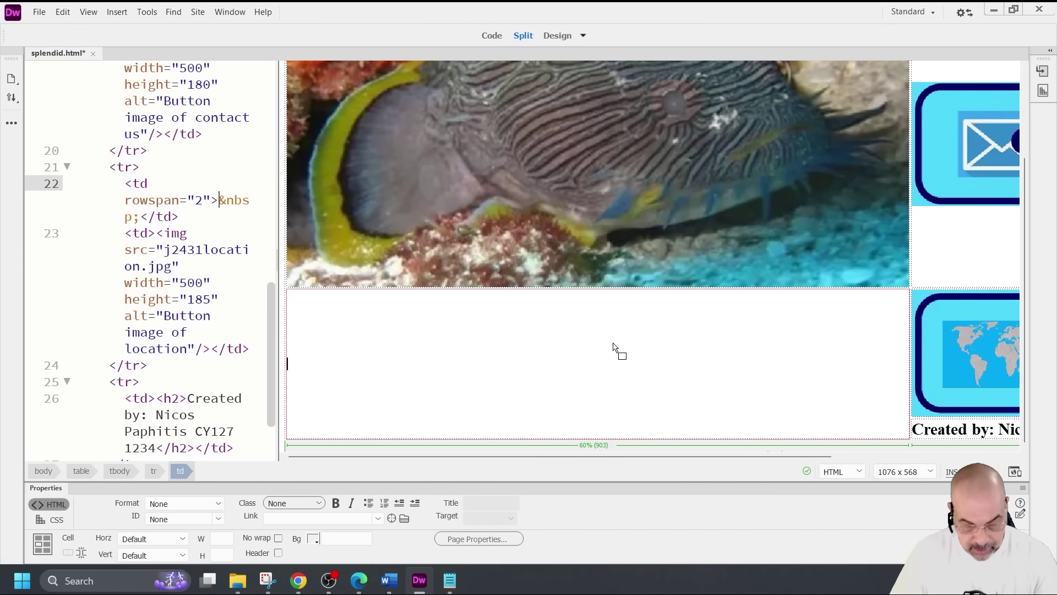
{"action": "key", "text": "ctrl+v"}
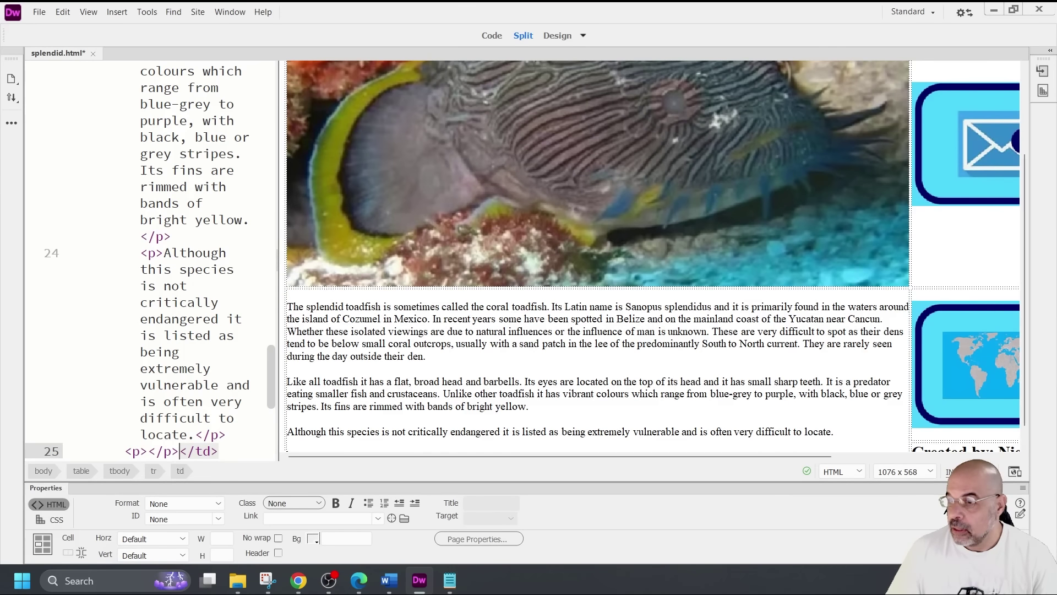
{"action": "left_click", "coordinate": [359, 581]}
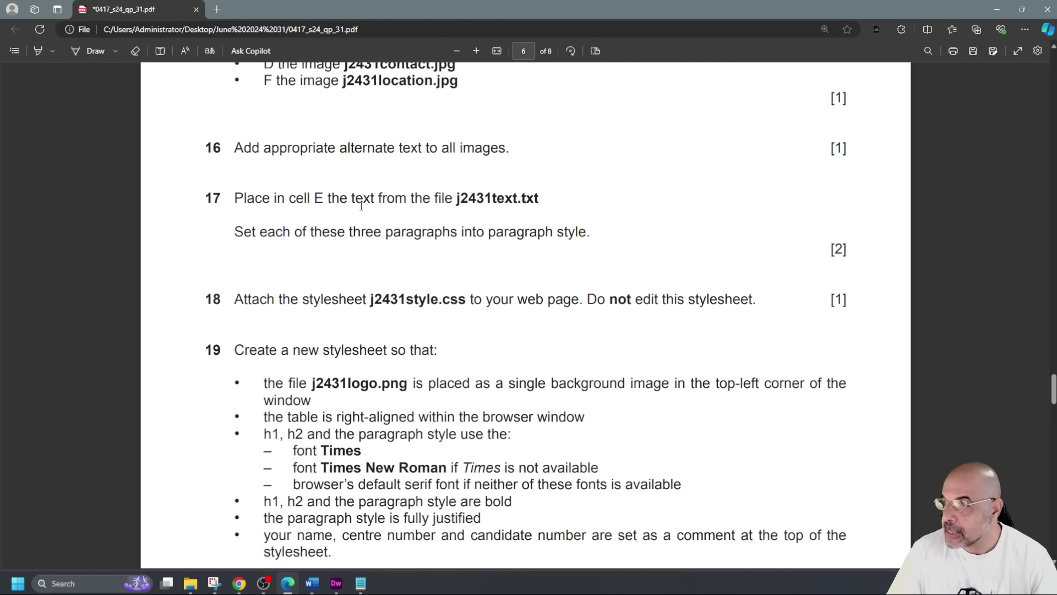
Read question 17's paragraph-style sentence, then check the text's format options in Dreamweaver
{"action": "left_click_drag", "start_coordinate": [234, 231], "coordinate": [600, 233]}
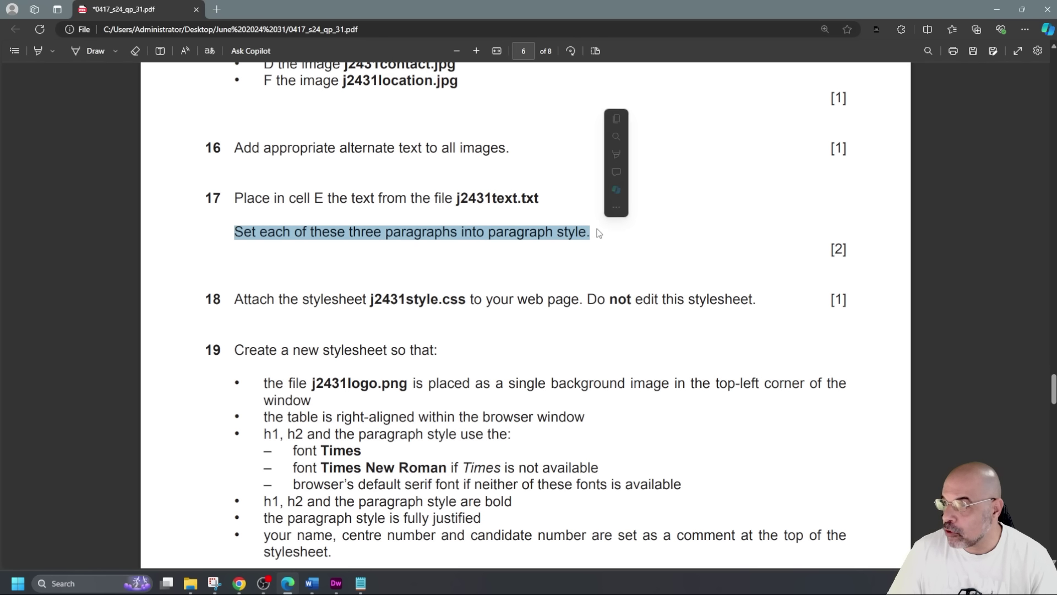
{"action": "left_click", "coordinate": [78, 303]}
{"action": "key", "text": "alt+Tab"}
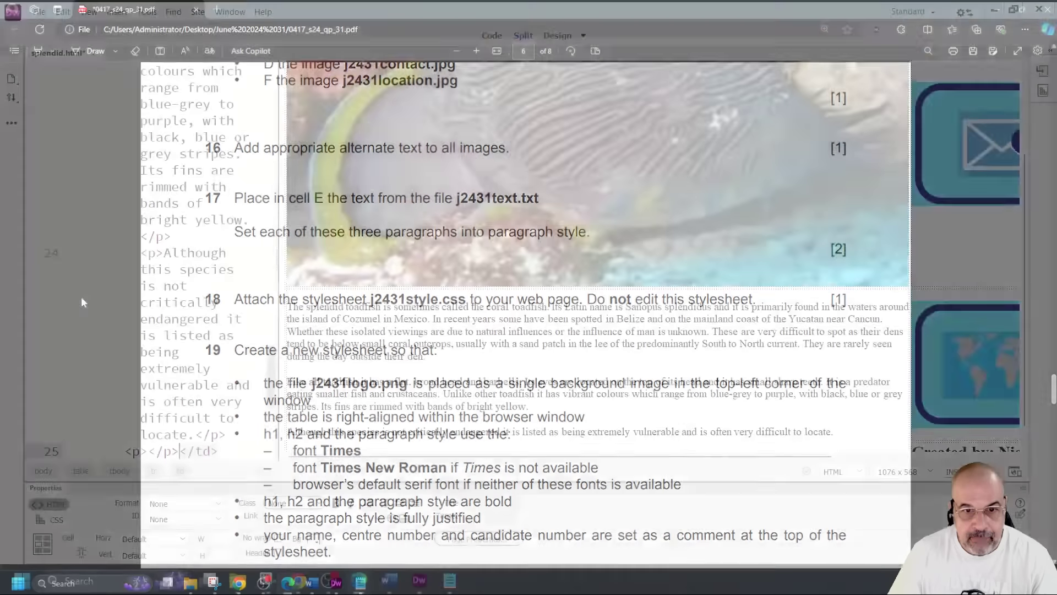
{"action": "right_click", "coordinate": [428, 333]}
Inspect the code markup around the three toadfish paragraphs' boundaries
{"action": "left_click", "coordinate": [378, 331]}
{"action": "triple_click", "coordinate": [378, 331]}
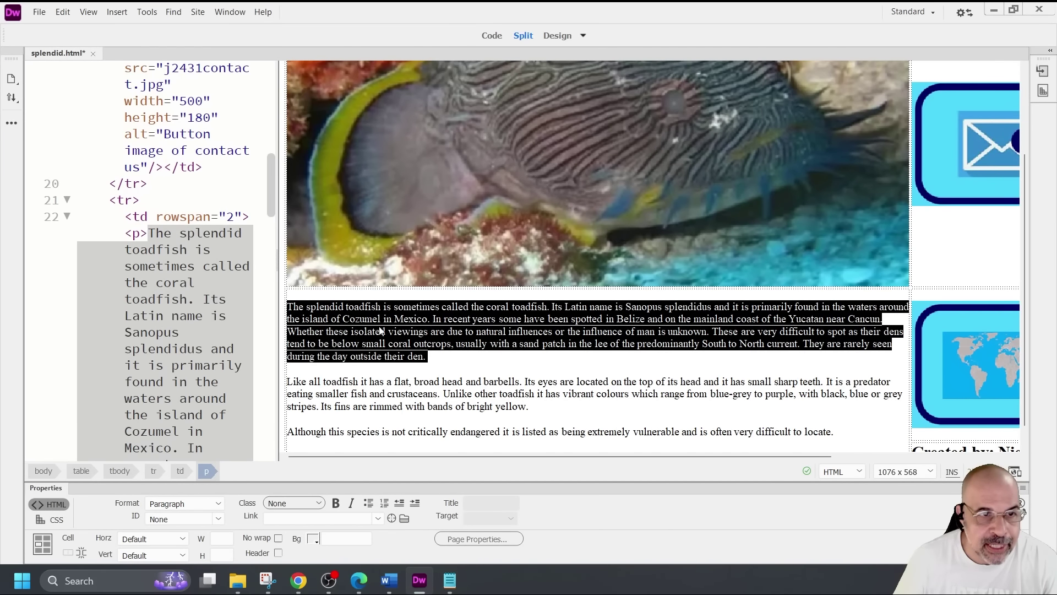
{"action": "left_click", "coordinate": [129, 232]}
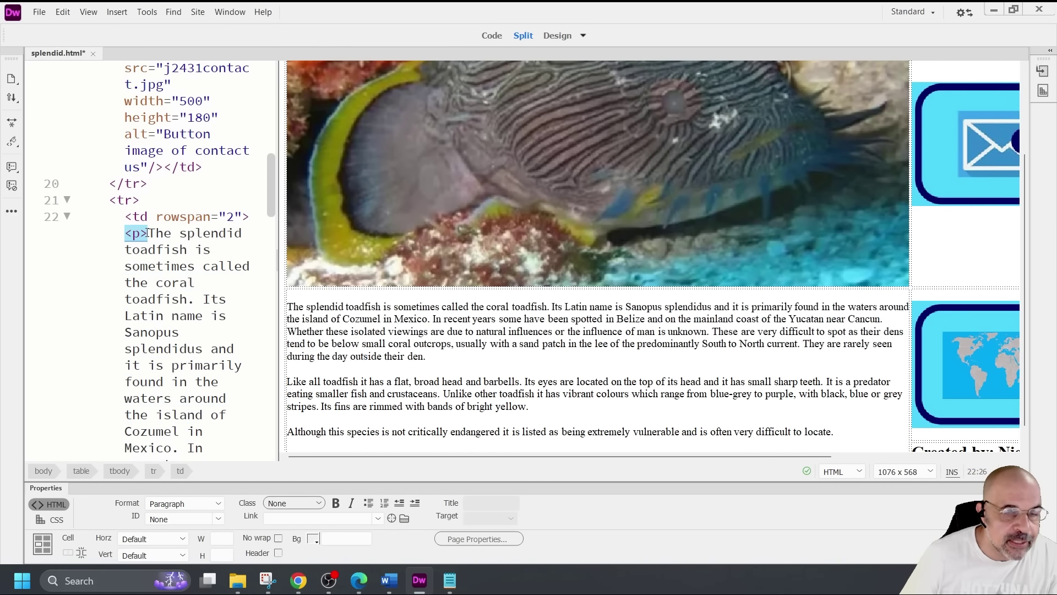
{"action": "scroll", "coordinate": [148, 233], "scroll_direction": "down", "scroll_amount": 7}
{"action": "scroll", "coordinate": [154, 234], "scroll_direction": "down", "scroll_amount": 8}
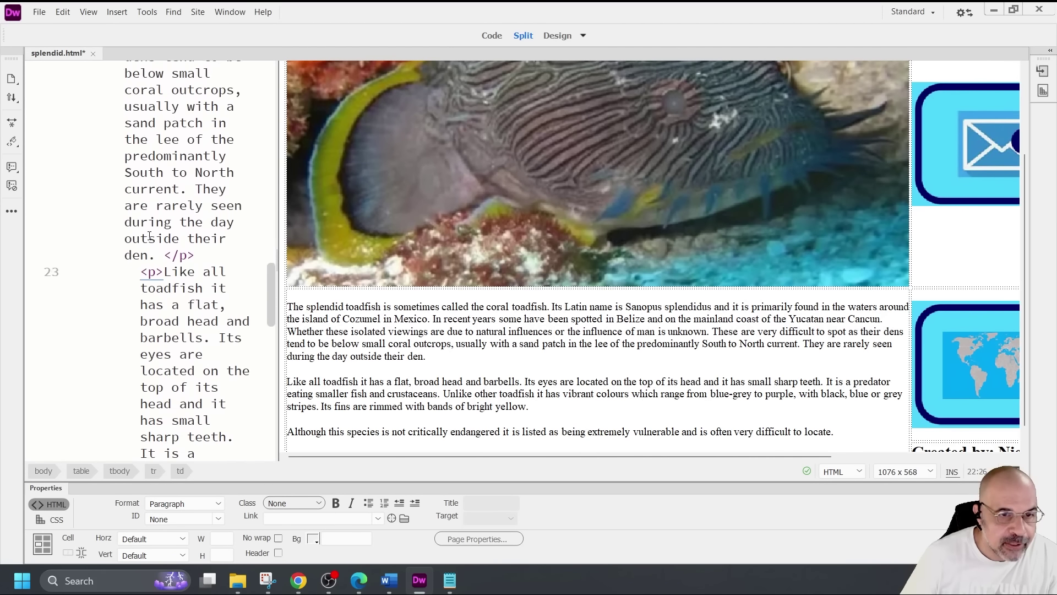
{"action": "left_click_drag", "start_coordinate": [206, 187], "coordinate": [125, 176]}
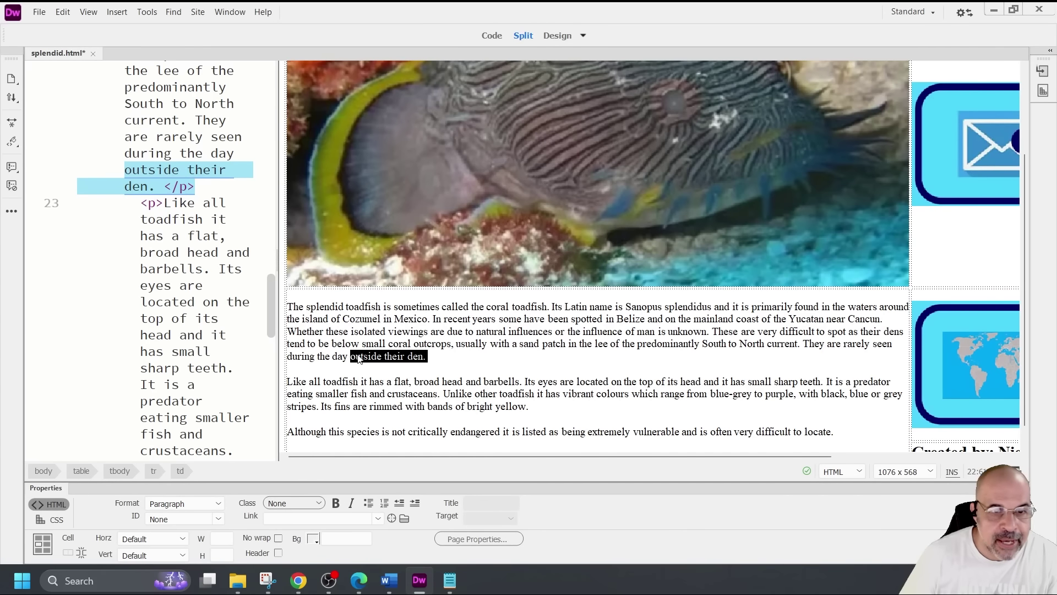
{"action": "left_click", "coordinate": [410, 364]}
{"action": "left_click_drag", "start_coordinate": [356, 357], "coordinate": [430, 358]}
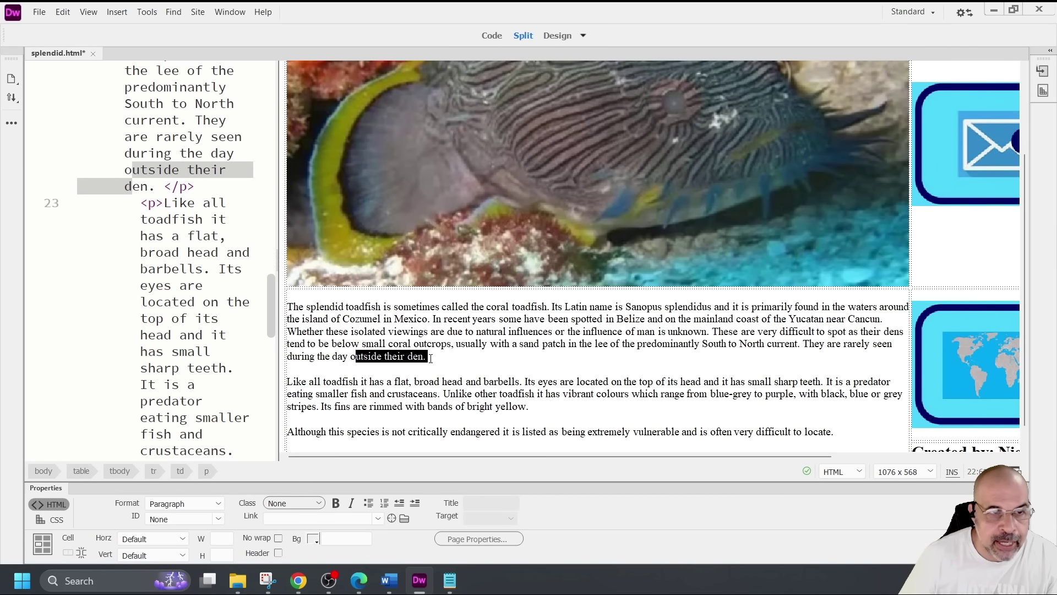
{"action": "left_click_drag", "start_coordinate": [142, 205], "coordinate": [203, 385]}
{"action": "scroll", "coordinate": [193, 319], "scroll_direction": "down", "scroll_amount": 10}
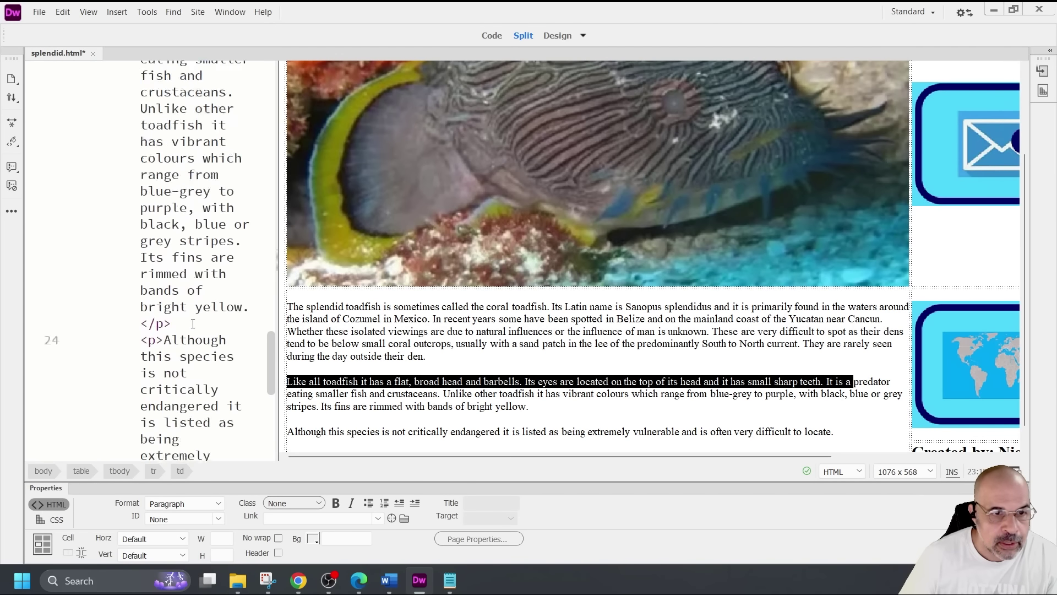
{"action": "left_click_drag", "start_coordinate": [226, 329], "coordinate": [167, 236]}
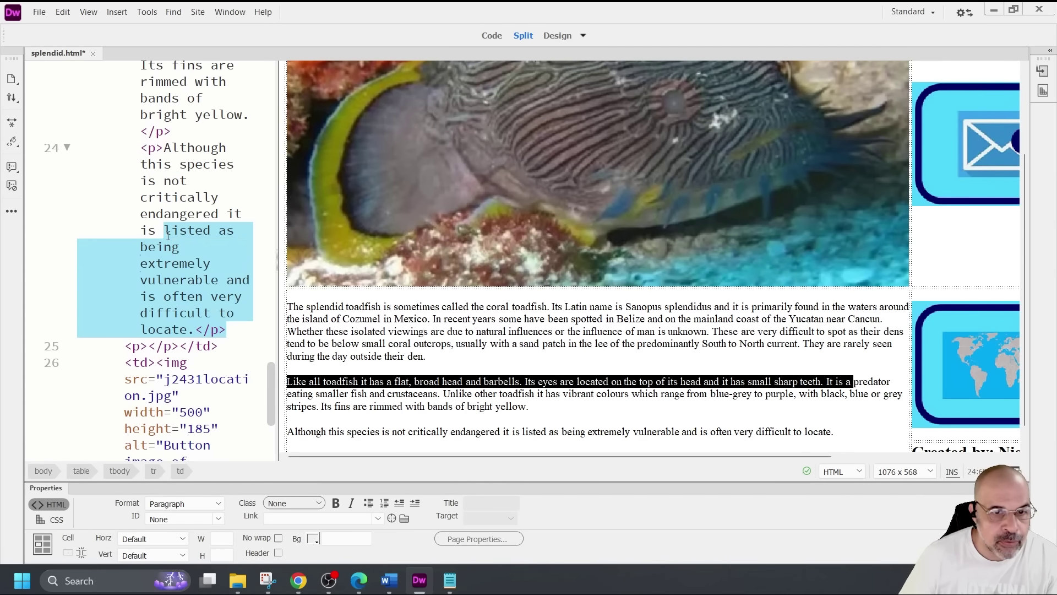
{"action": "scroll", "coordinate": [179, 256], "scroll_direction": "up", "scroll_amount": 4}
{"action": "left_click_drag", "start_coordinate": [172, 337], "coordinate": [145, 255]}
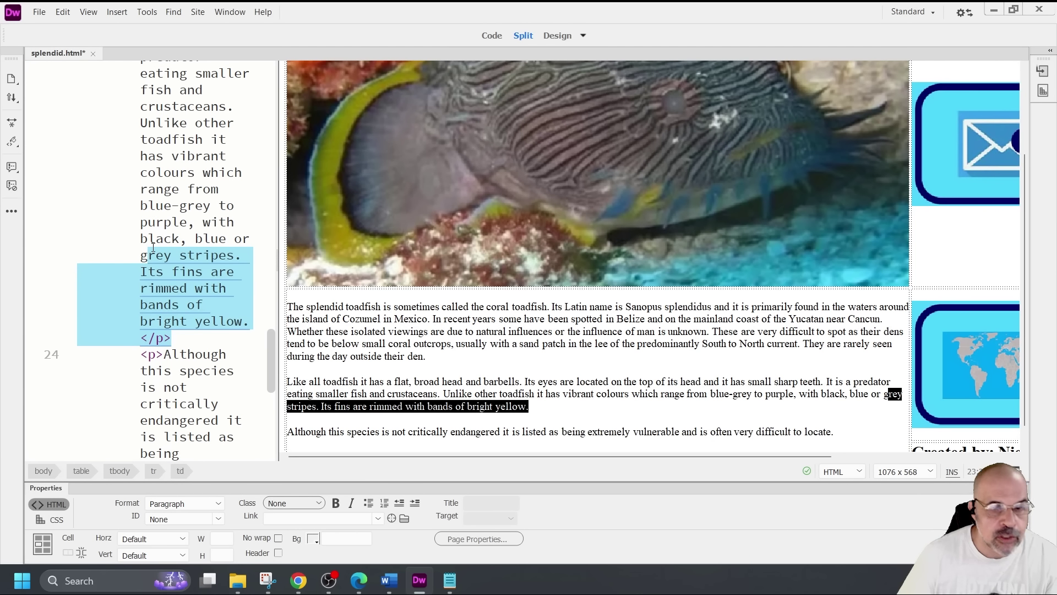
{"action": "left_click", "coordinate": [441, 381]}
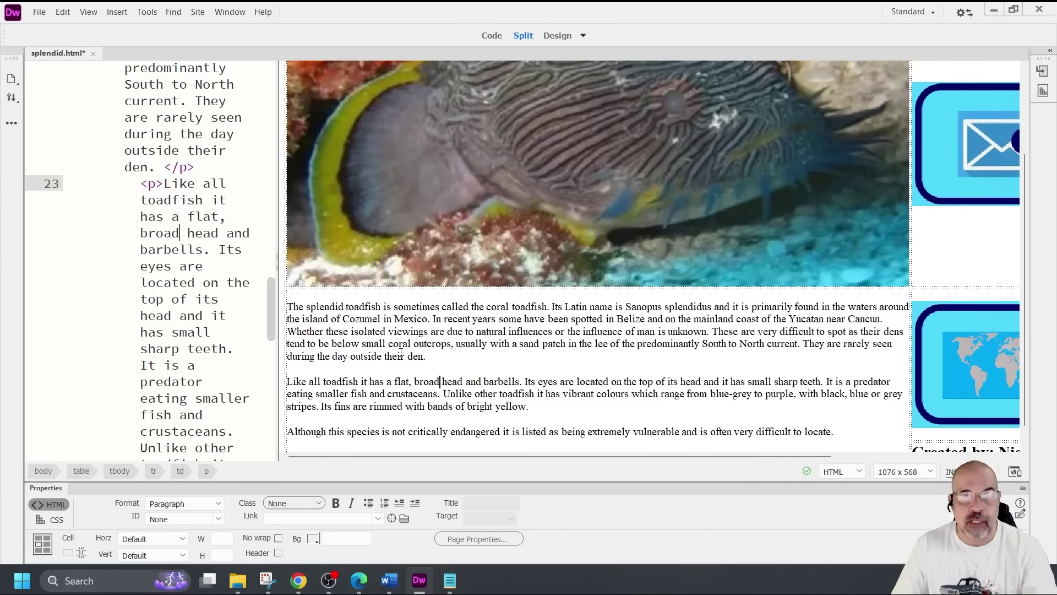
Set all three toadfish paragraphs to the Paragraph format and save splendid.html
{"action": "triple_click", "coordinate": [432, 321]}
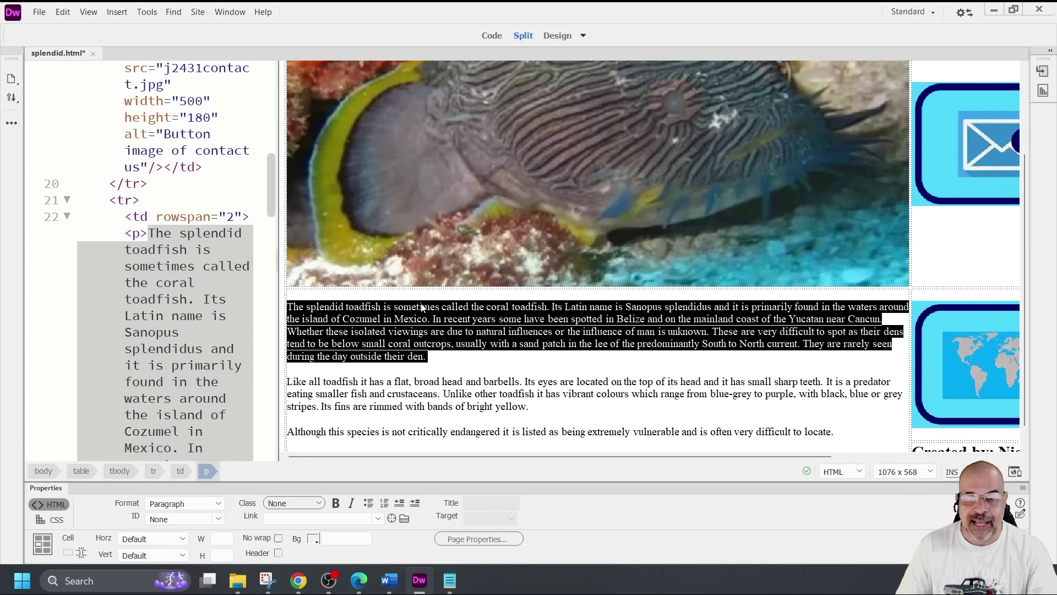
{"action": "triple_click", "coordinate": [544, 386]}
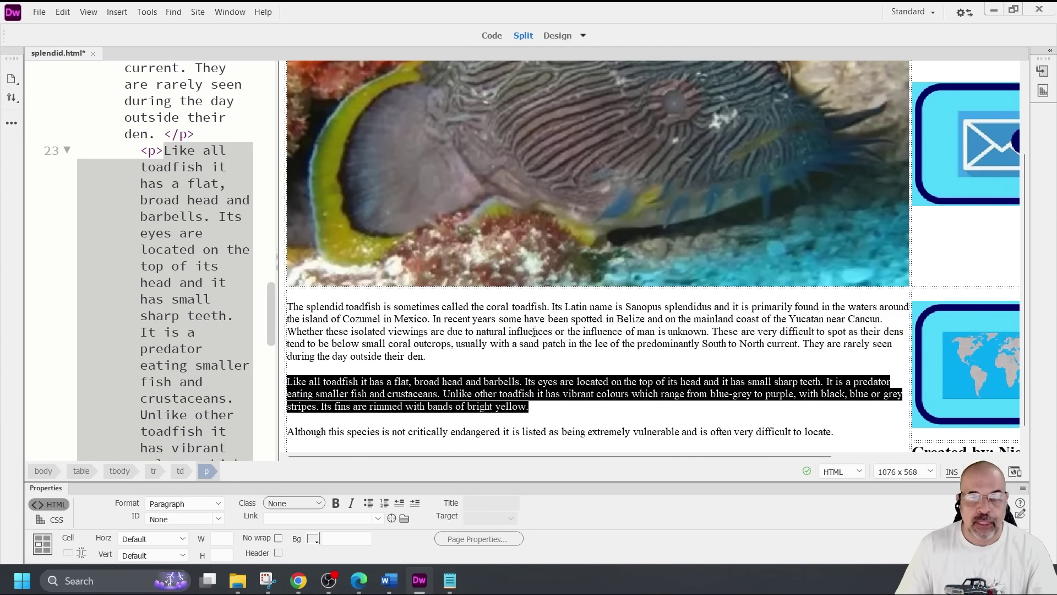
{"action": "scroll", "coordinate": [516, 390], "scroll_direction": "down", "scroll_amount": 1}
{"action": "triple_click", "coordinate": [514, 408]}
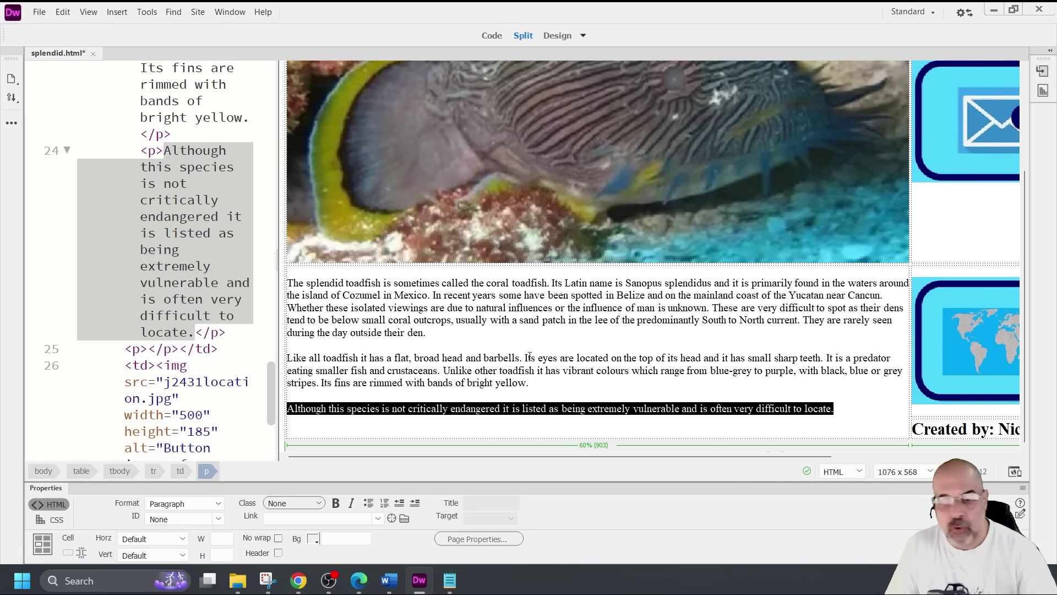
{"action": "left_click", "coordinate": [764, 390]}
{"action": "left_click_drag", "start_coordinate": [852, 414], "coordinate": [287, 282]}
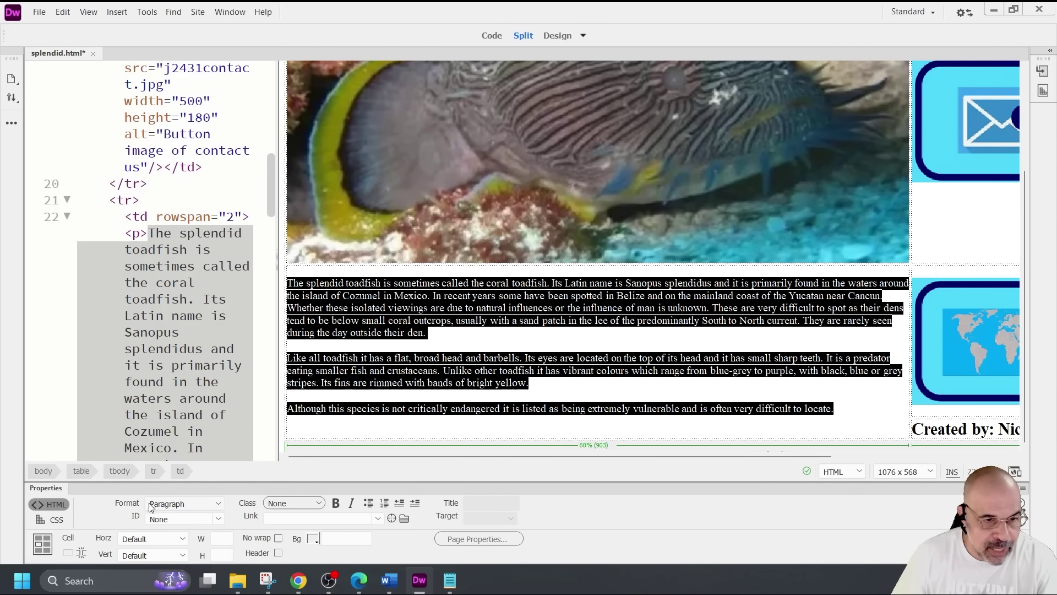
{"action": "left_click", "coordinate": [217, 503]}
{"action": "left_click", "coordinate": [194, 382]}
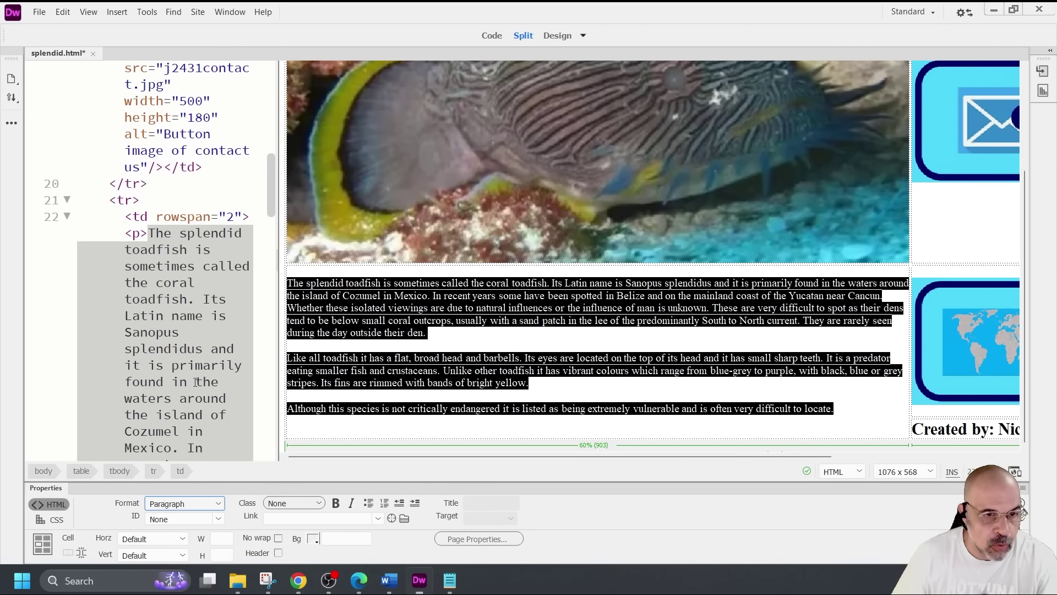
{"action": "left_click", "coordinate": [563, 408]}
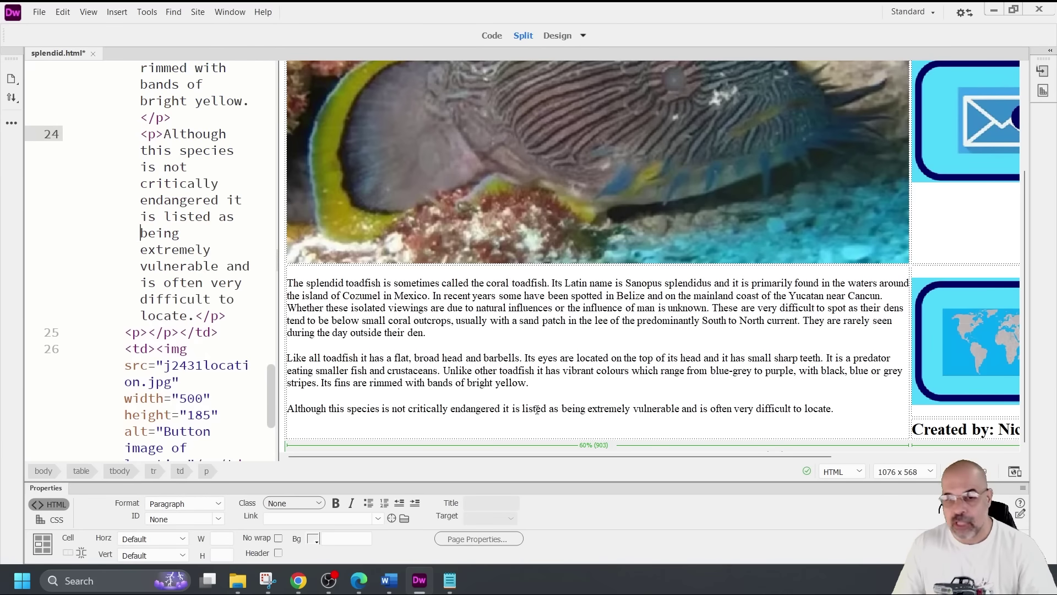
{"action": "key", "text": "ctrl+s"}
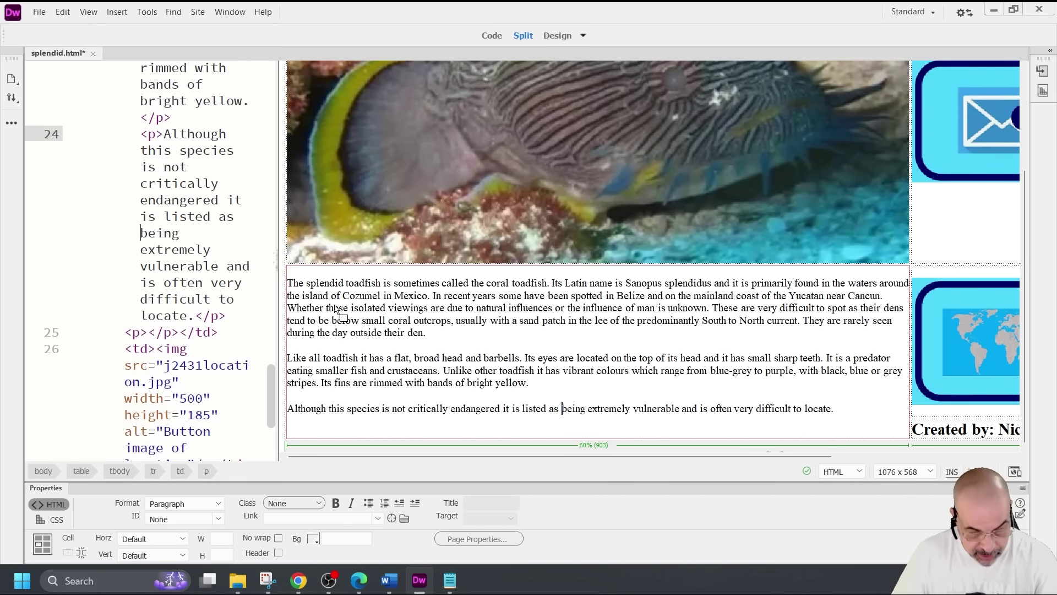
Reload splendid.html in Chrome, test a narrower window, then maximise at 80% zoom and minimise
{"action": "left_click", "coordinate": [299, 581]}
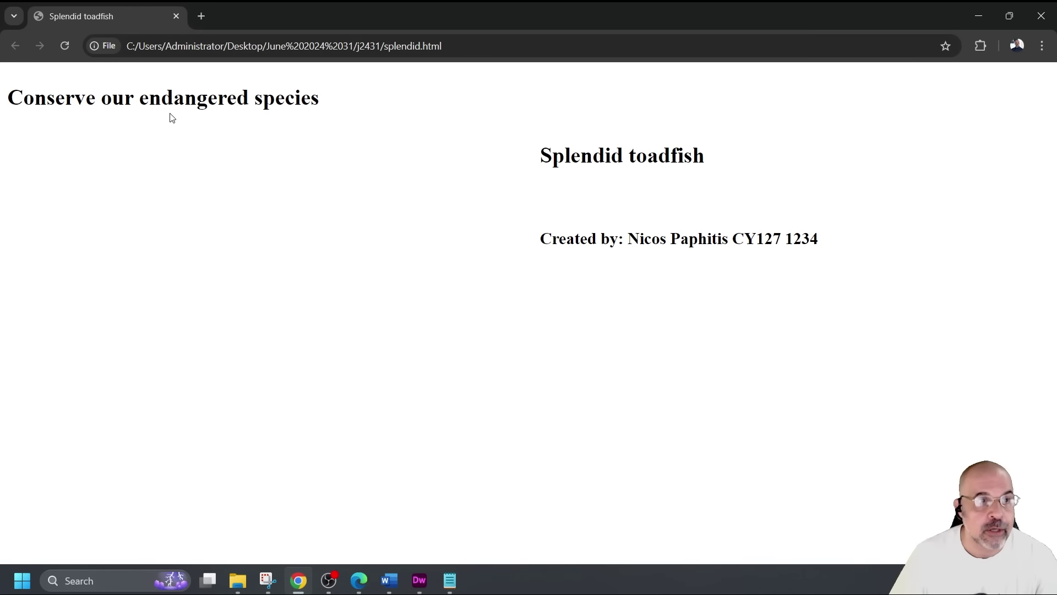
{"action": "left_click", "coordinate": [64, 46]}
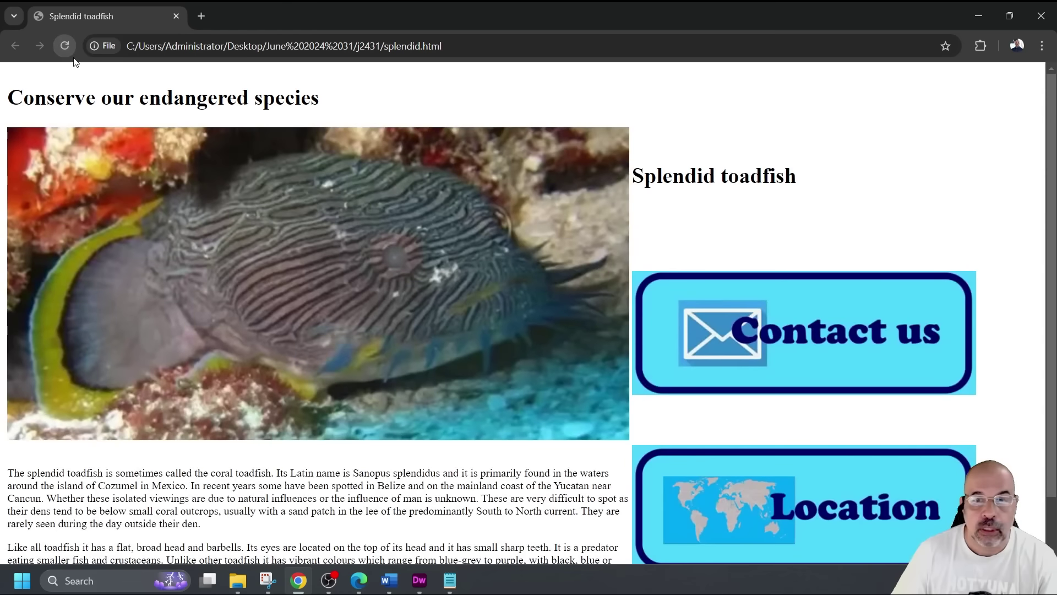
{"action": "left_click", "coordinate": [1009, 16]}
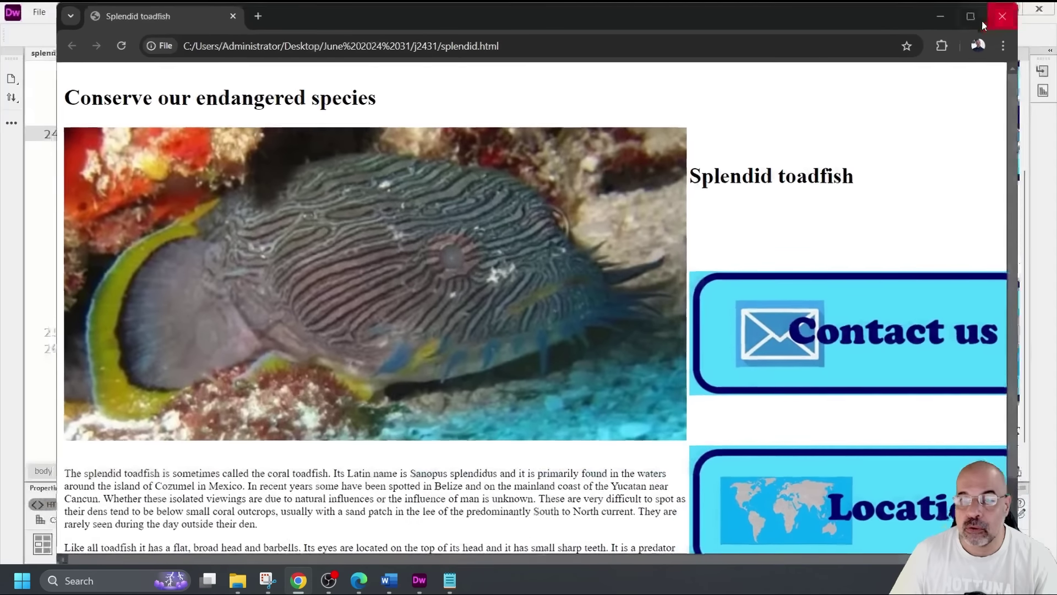
{"action": "left_click_drag", "start_coordinate": [1018, 158], "coordinate": [1049, 158]}
{"action": "left_click", "coordinate": [986, 16]}
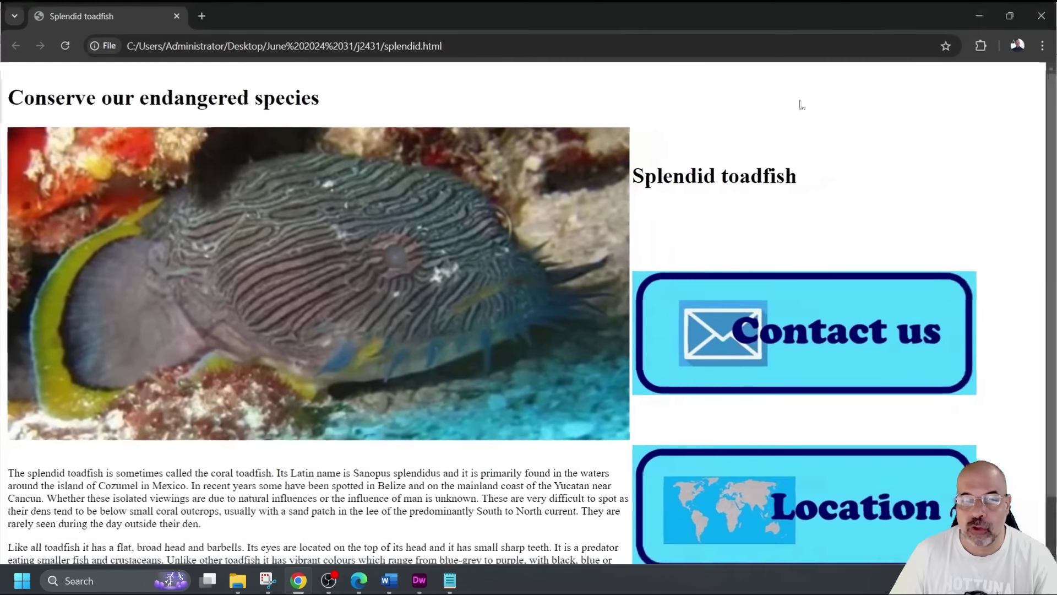
{"action": "key", "text": "ctrl+minus"}
{"action": "key", "text": "ctrl+minus"}
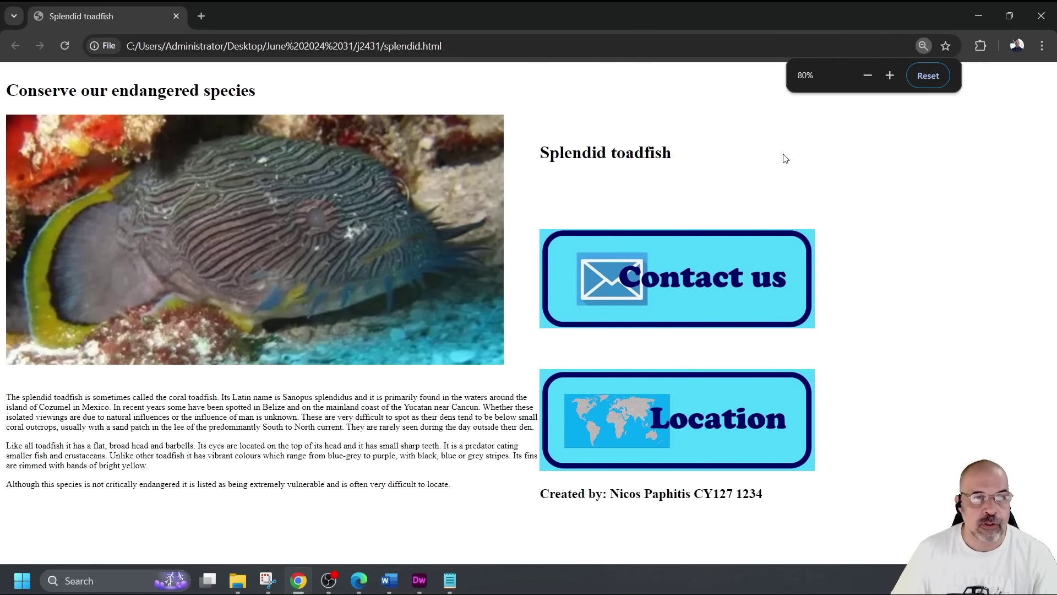
{"action": "left_click", "coordinate": [978, 13]}
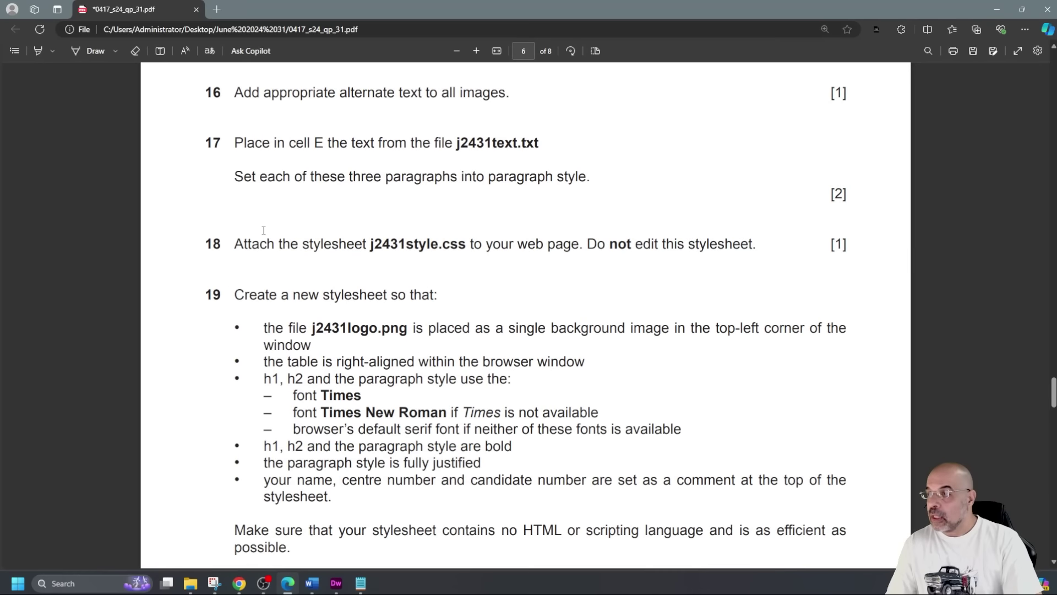
{"action": "left_click_drag", "start_coordinate": [235, 244], "coordinate": [530, 252]}
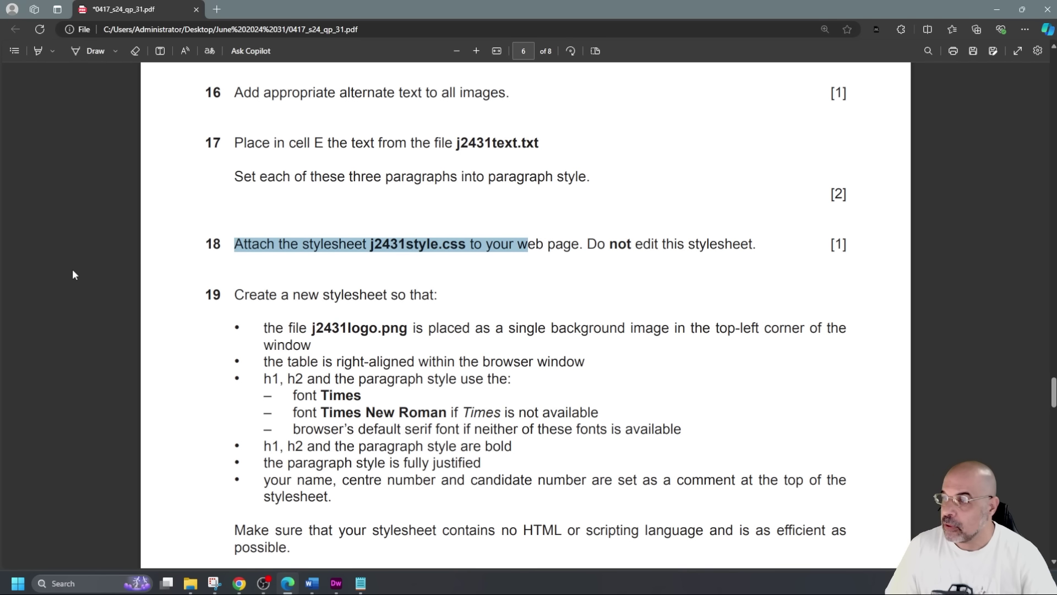
{"action": "left_click", "coordinate": [48, 270]}
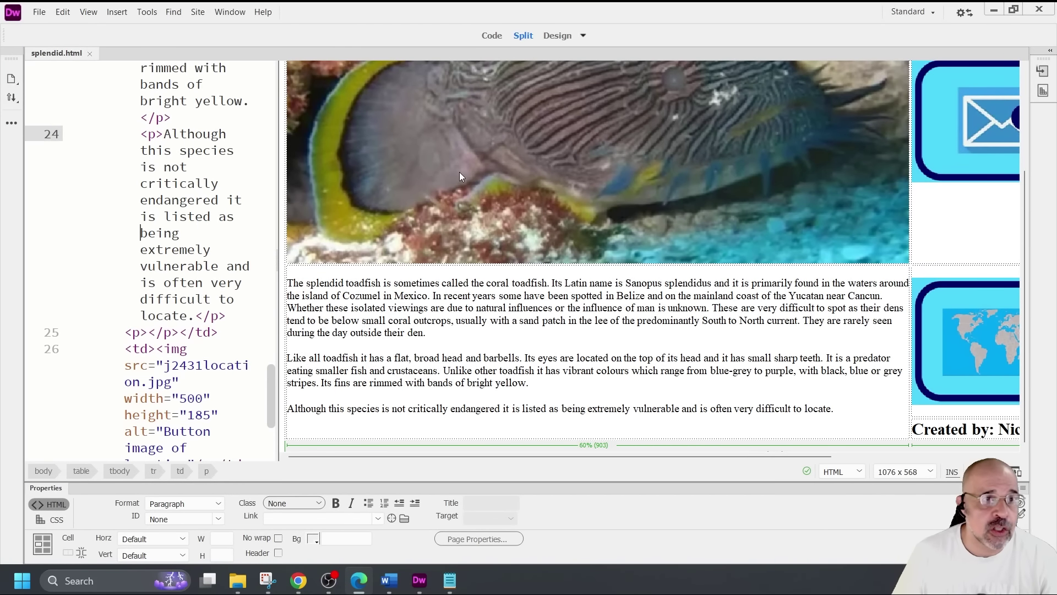
Attach j2431style.css to splendid.html as a linked stylesheet
{"action": "left_click", "coordinate": [323, 505]}
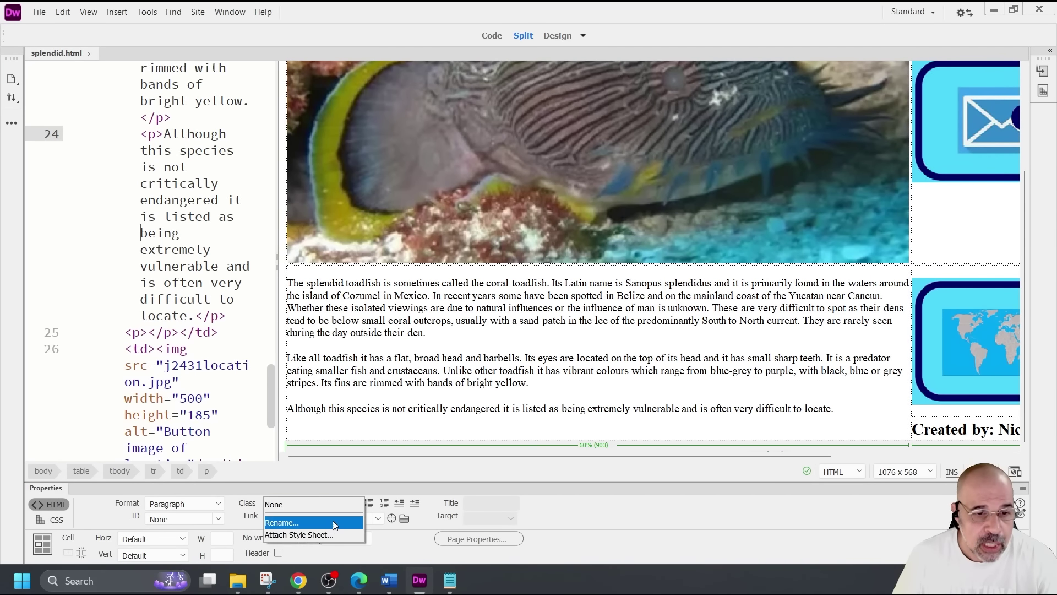
{"action": "left_click", "coordinate": [40, 12]}
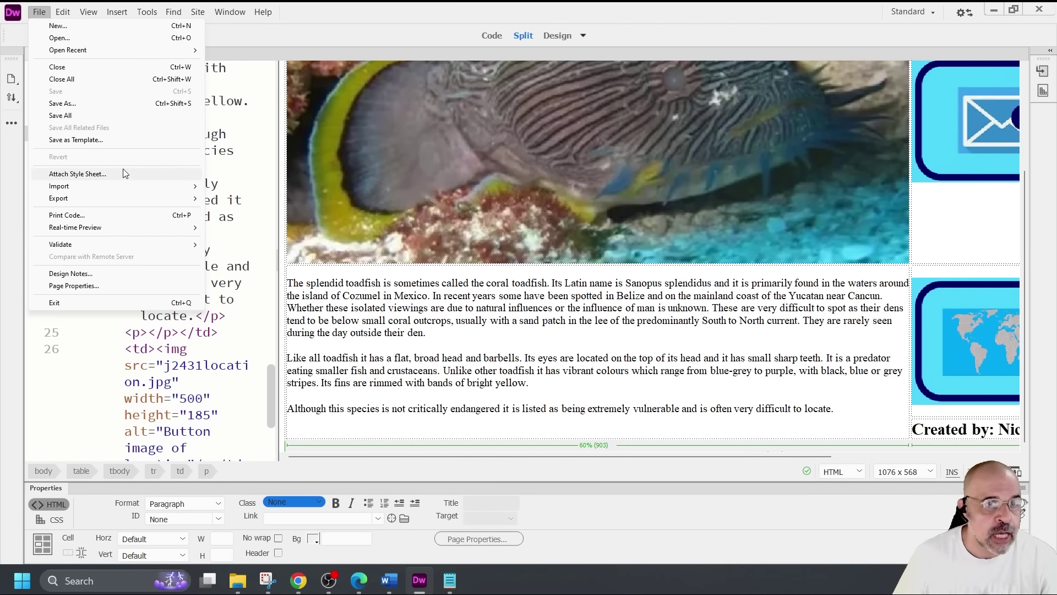
{"action": "left_click", "coordinate": [122, 174]}
{"action": "left_click", "coordinate": [626, 109]}
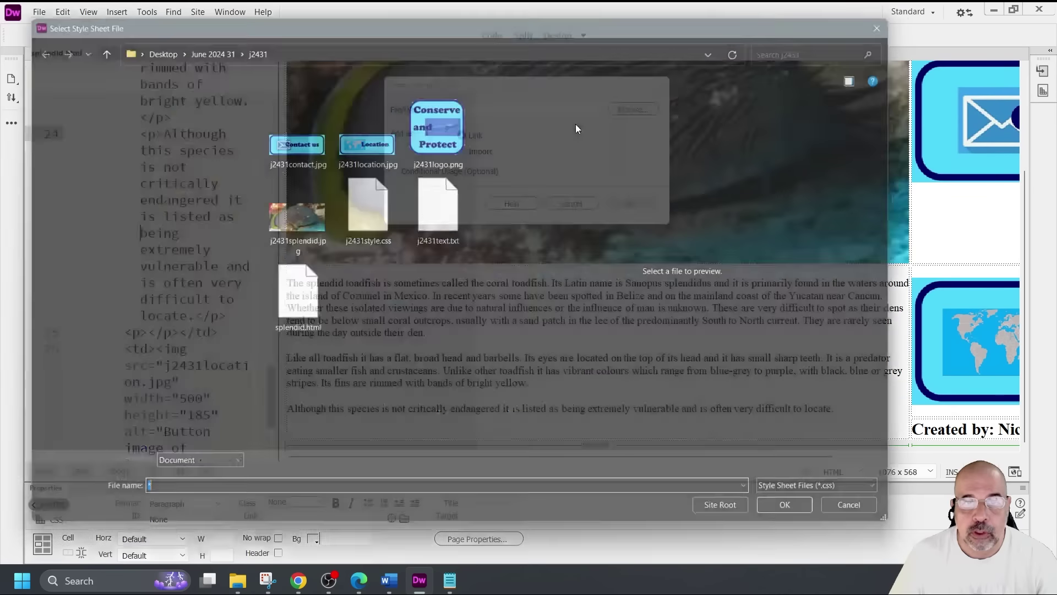
{"action": "double_click", "coordinate": [368, 215]}
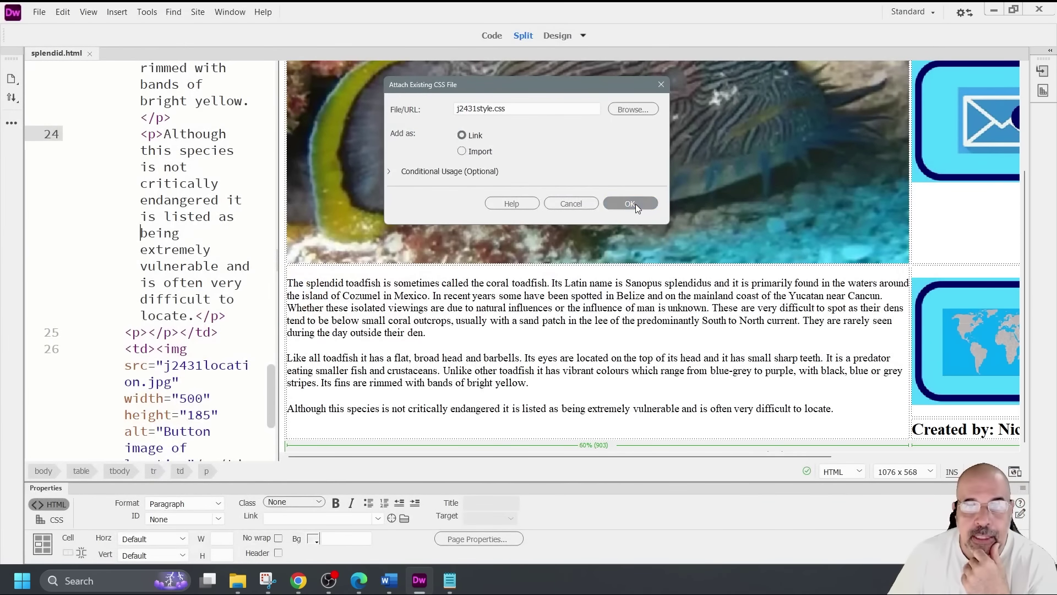
{"action": "left_click", "coordinate": [635, 203]}
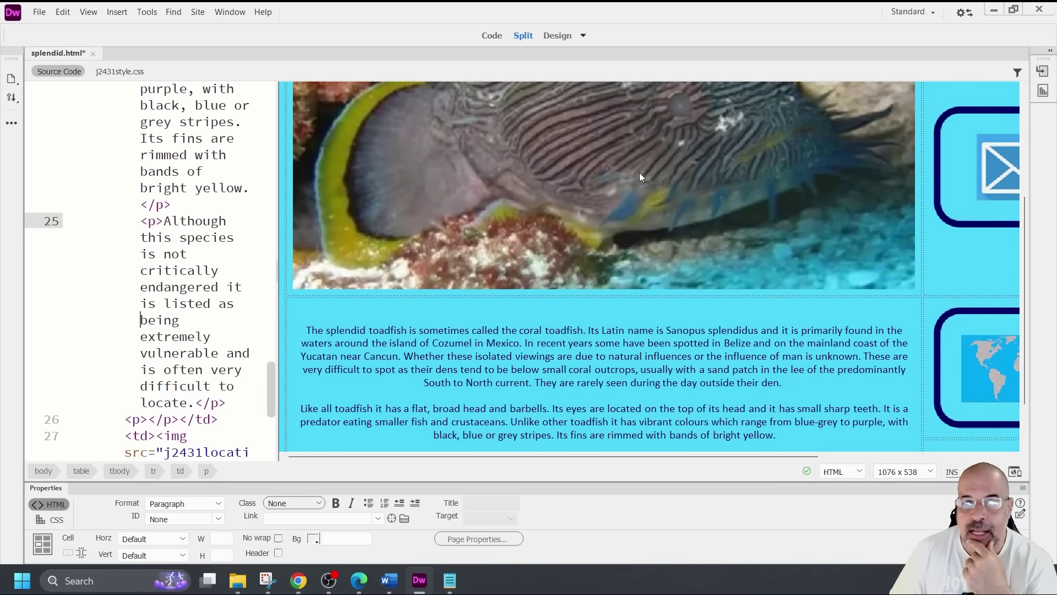
Select the new j2431style.css link tag on line 6 of the code
{"action": "scroll", "coordinate": [186, 203], "scroll_direction": "up", "scroll_amount": 10}
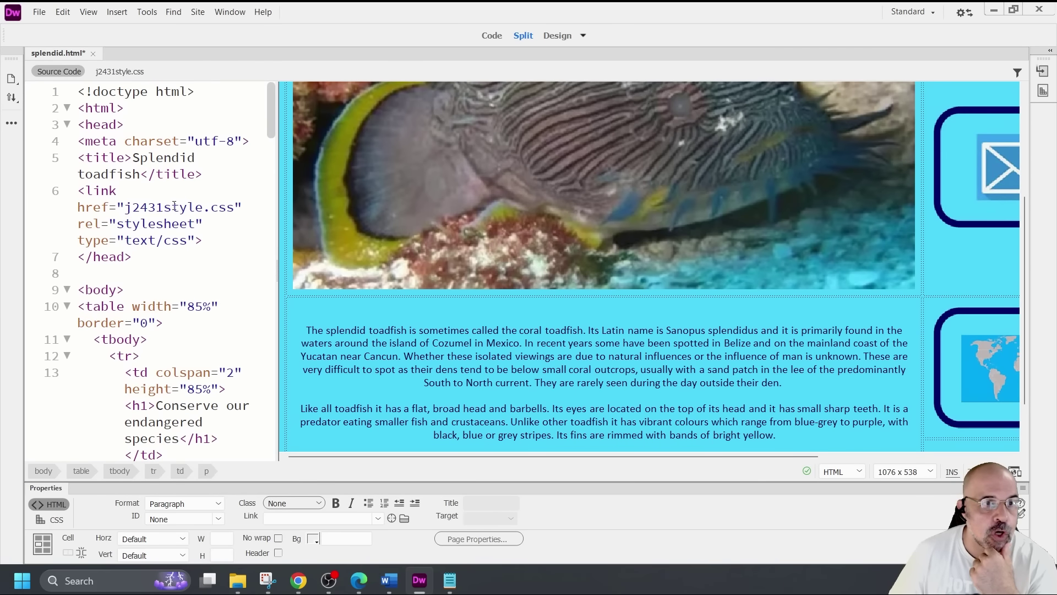
{"action": "left_click", "coordinate": [77, 193]}
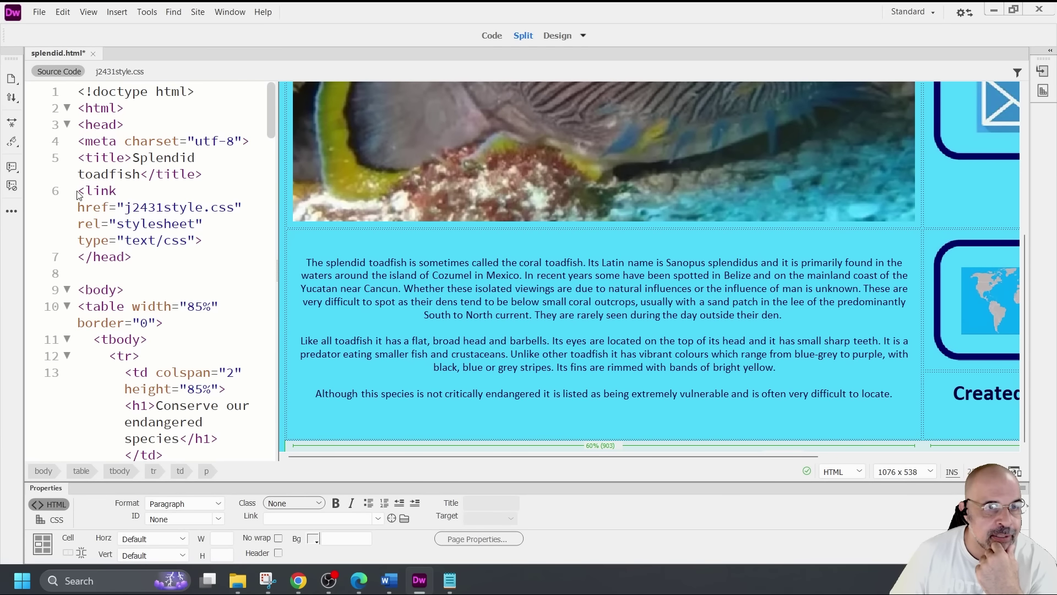
{"action": "left_click_drag", "start_coordinate": [82, 191], "coordinate": [202, 239]}
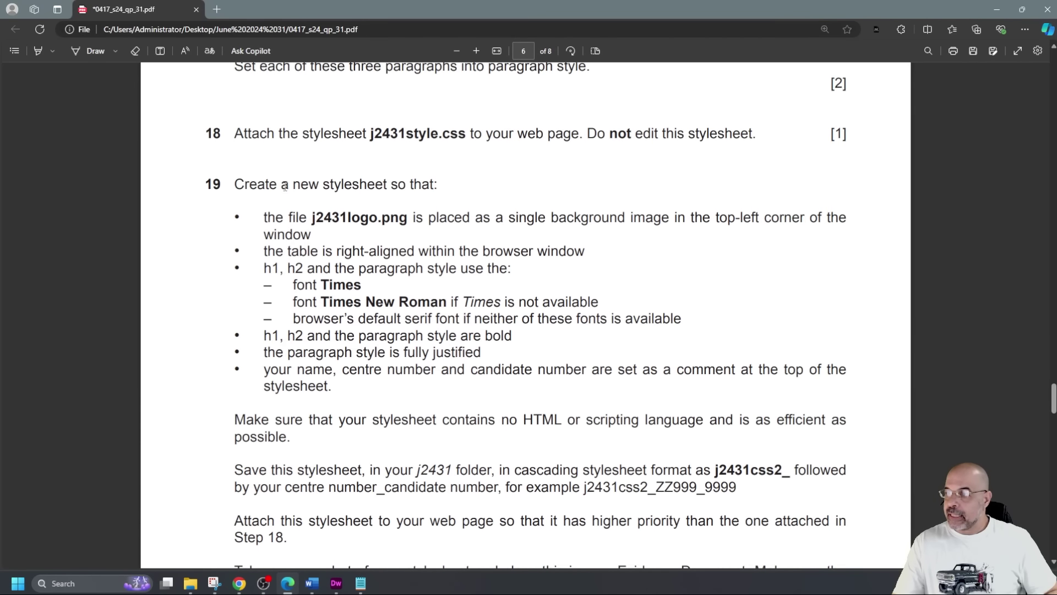
Highlight the task 19 lines on creating a new stylesheet with a j2431logo.png background image
{"action": "left_click_drag", "start_coordinate": [234, 185], "coordinate": [473, 185]}
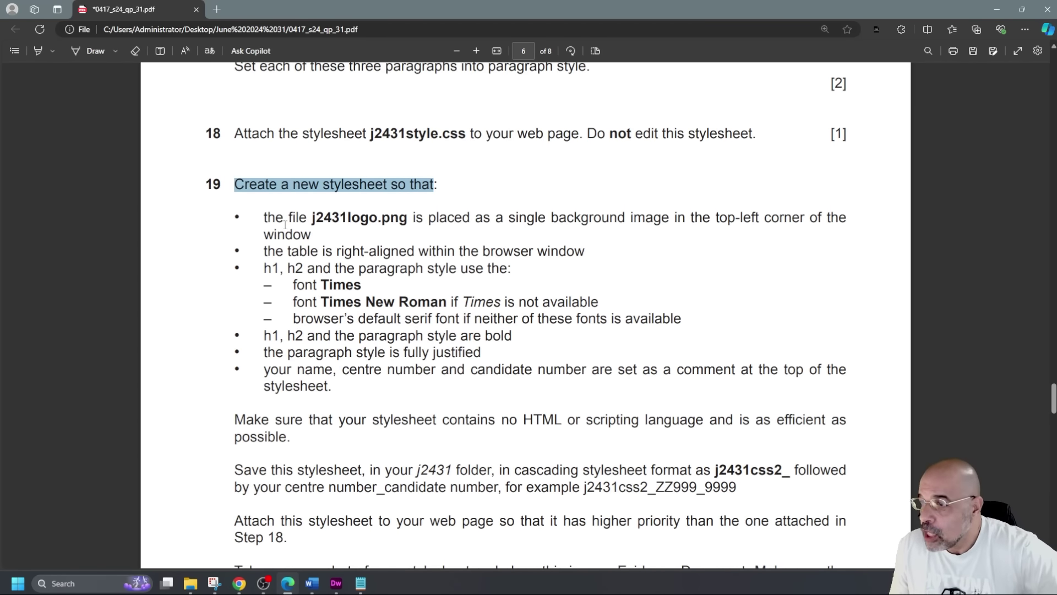
{"action": "left_click_drag", "start_coordinate": [299, 218], "coordinate": [408, 220]}
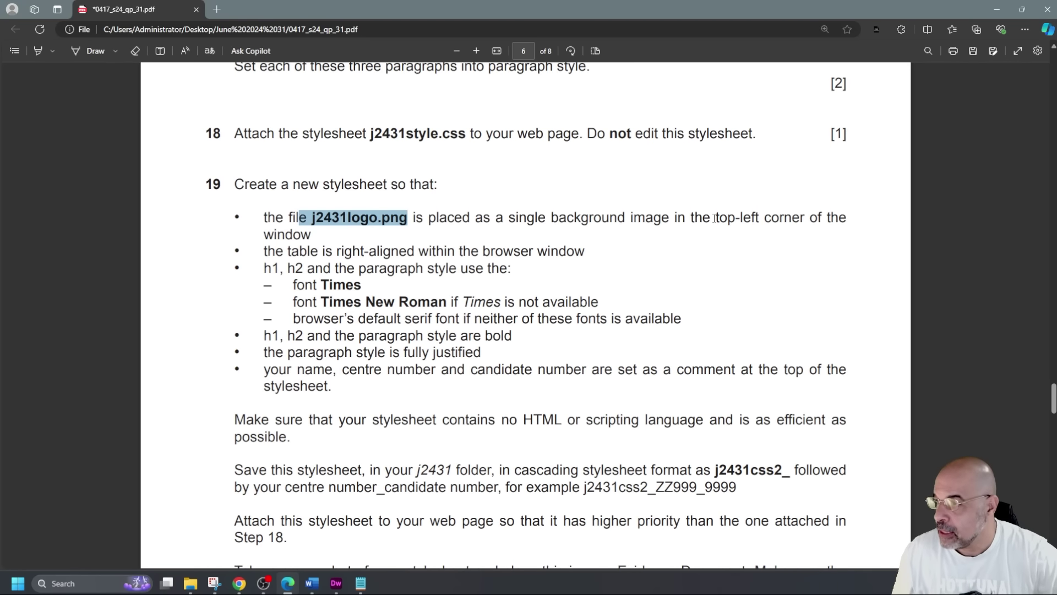
Review the table alignment, h1/h2/paragraph font, bold and justified paragraph requirements
{"action": "left_click_drag", "start_coordinate": [325, 251], "coordinate": [589, 253]}
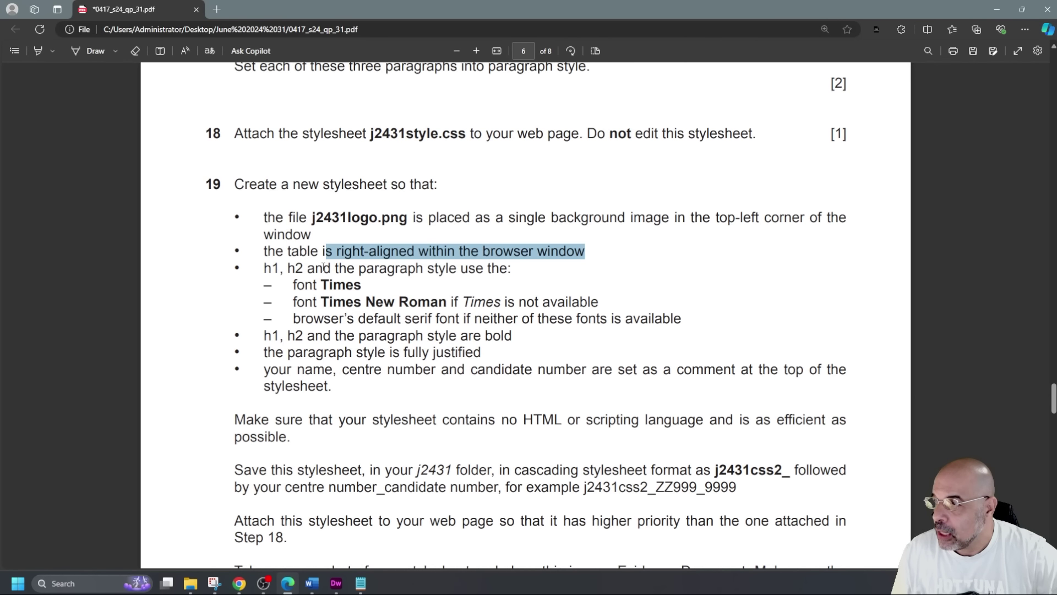
{"action": "left_click_drag", "start_coordinate": [262, 270], "coordinate": [682, 326]}
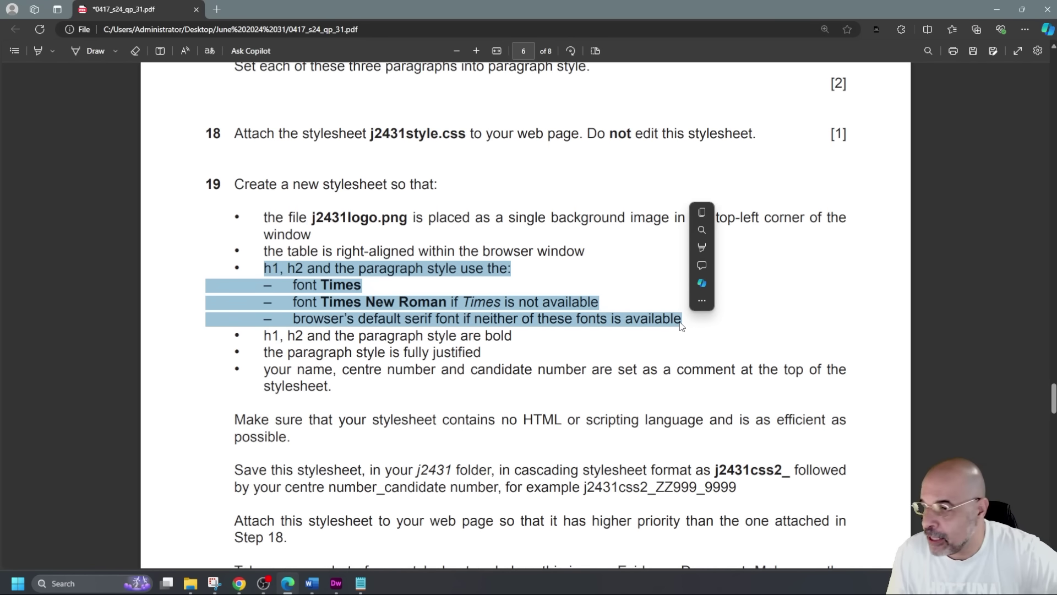
{"action": "left_click_drag", "start_coordinate": [265, 338], "coordinate": [518, 342]}
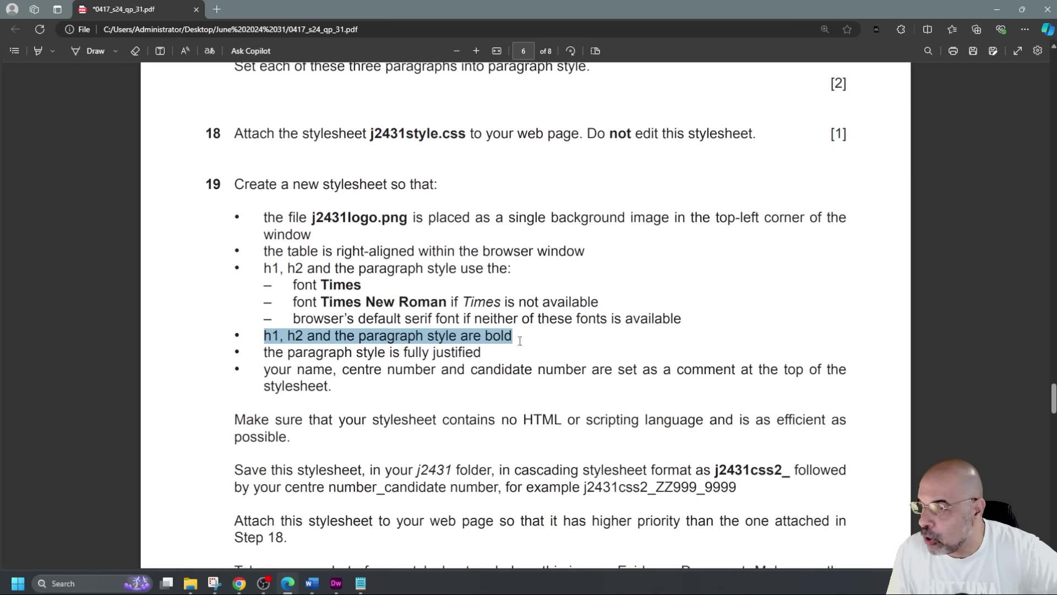
{"action": "left_click", "coordinate": [530, 341]}
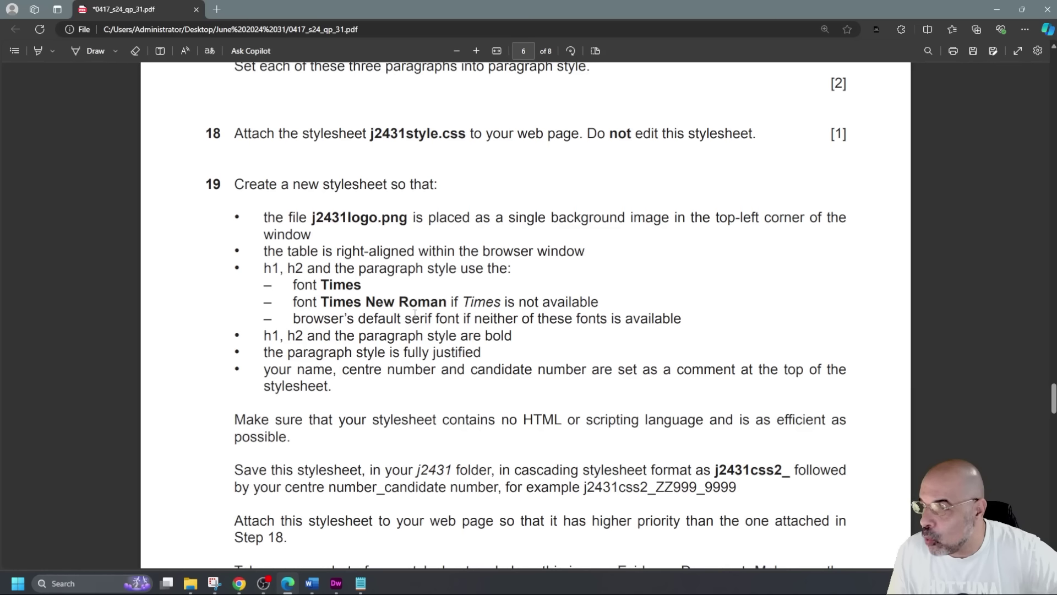
{"action": "left_click_drag", "start_coordinate": [265, 268], "coordinate": [506, 337]}
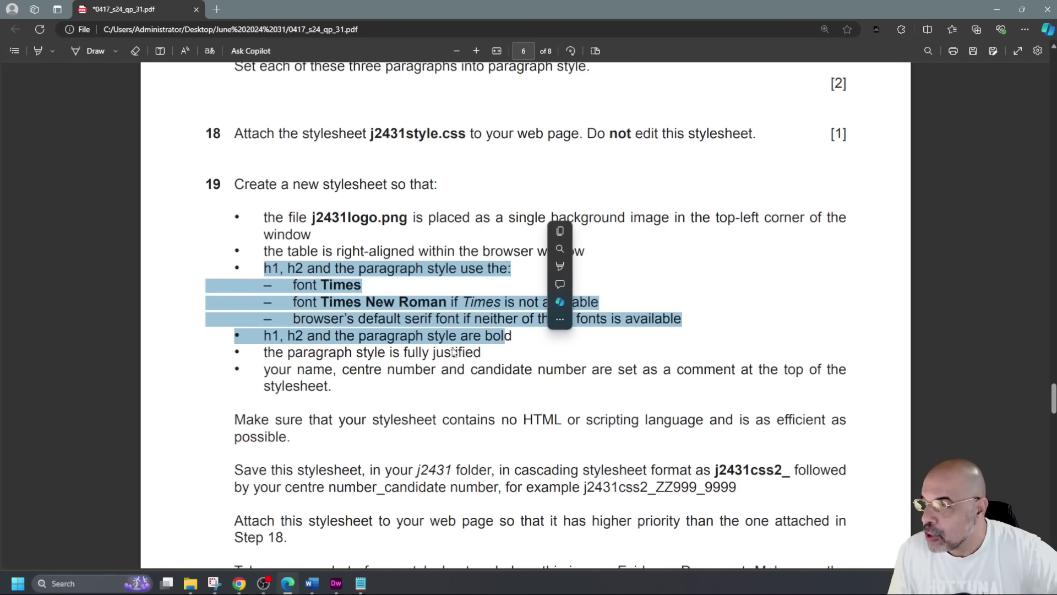
{"action": "left_click", "coordinate": [486, 356]}
{"action": "left_click_drag", "start_coordinate": [486, 354], "coordinate": [215, 356]}
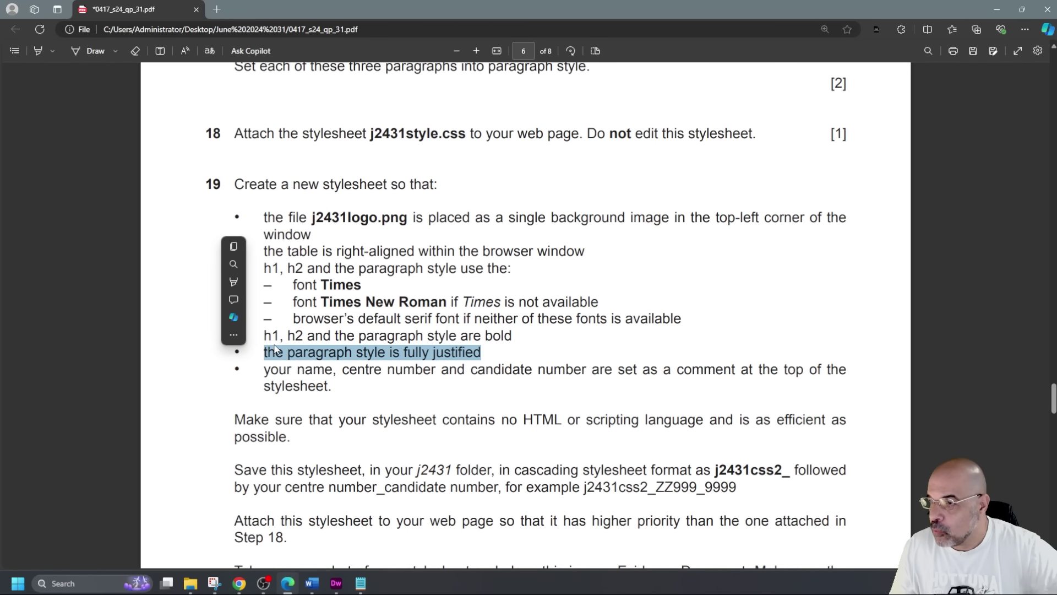
{"action": "left_click", "coordinate": [267, 269]}
{"action": "left_click_drag", "start_coordinate": [267, 269], "coordinate": [354, 340]}
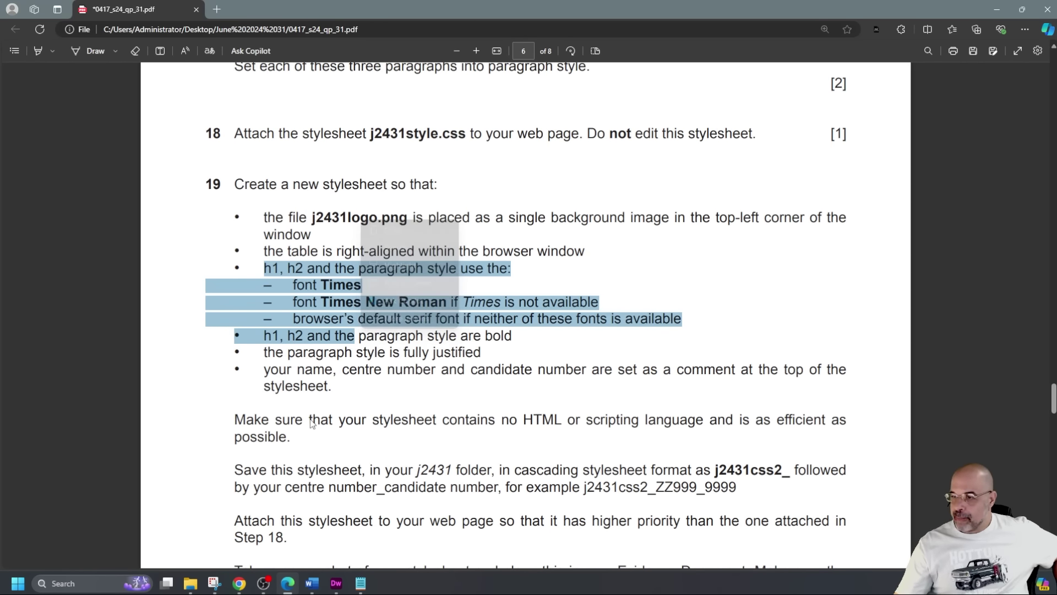
{"action": "left_click", "coordinate": [346, 424]}
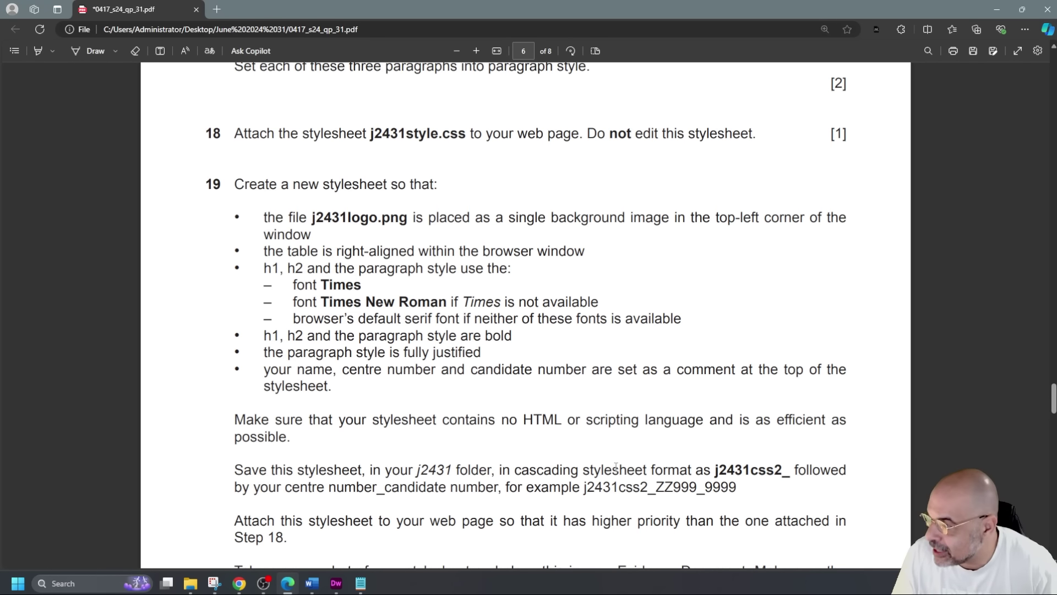
Copy the j2431css2_ file name from the save instruction
{"action": "mouse_move", "coordinate": [716, 472]}
{"action": "left_mouse_down"}
{"action": "mouse_move", "coordinate": [797, 472]}
{"action": "mouse_move", "coordinate": [780, 486]}
{"action": "left_mouse_up"}
{"action": "key", "text": "ctrl+c"}
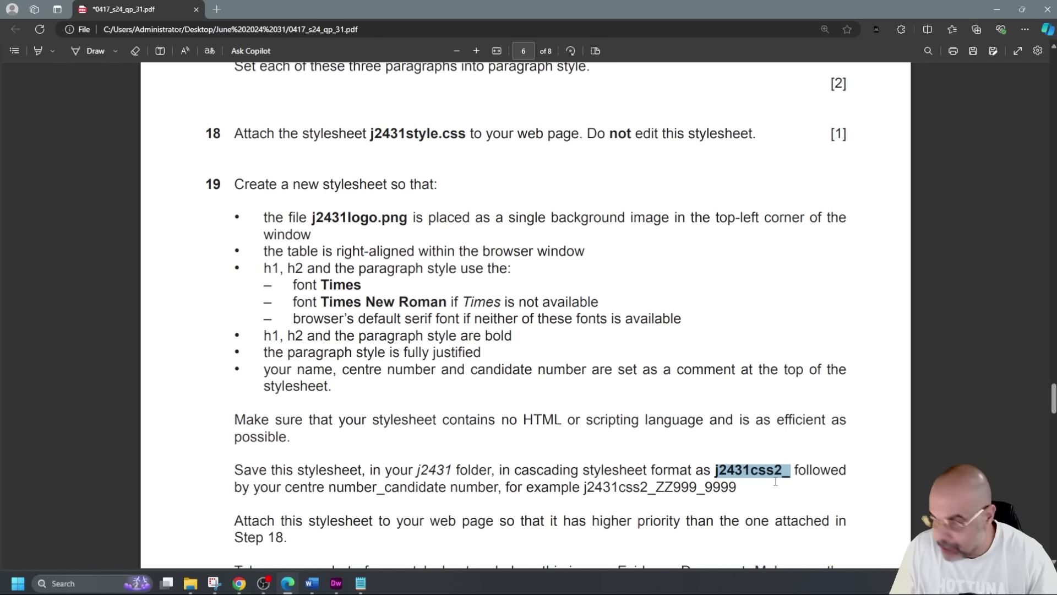
{"action": "scroll", "coordinate": [703, 465], "scroll_direction": "down", "scroll_amount": 2}
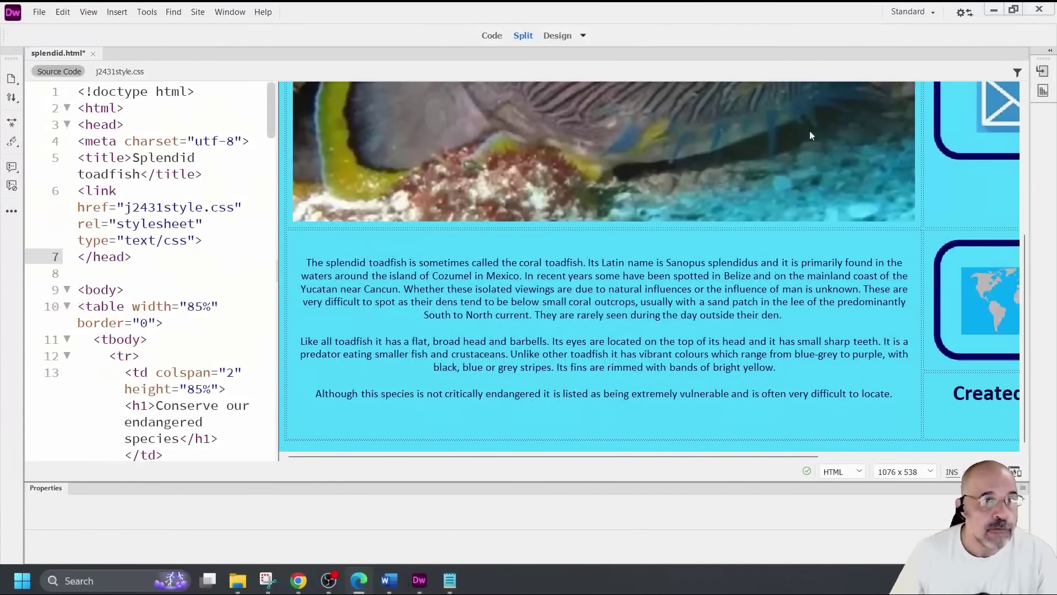
Create a new blank CSS document
{"action": "left_click", "coordinate": [40, 14]}
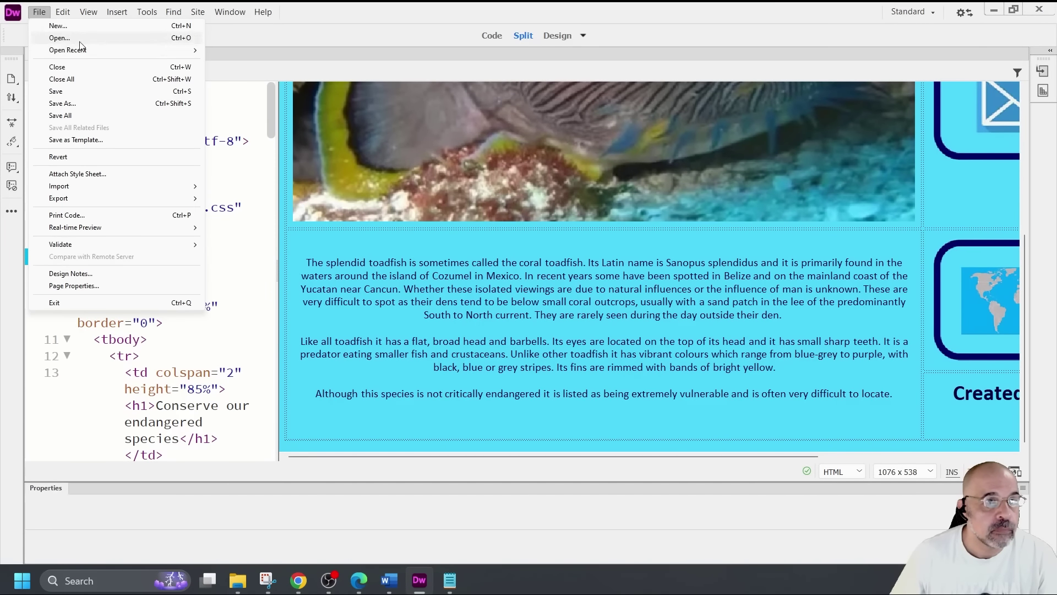
{"action": "left_click", "coordinate": [58, 26]}
{"action": "left_click", "coordinate": [385, 148]}
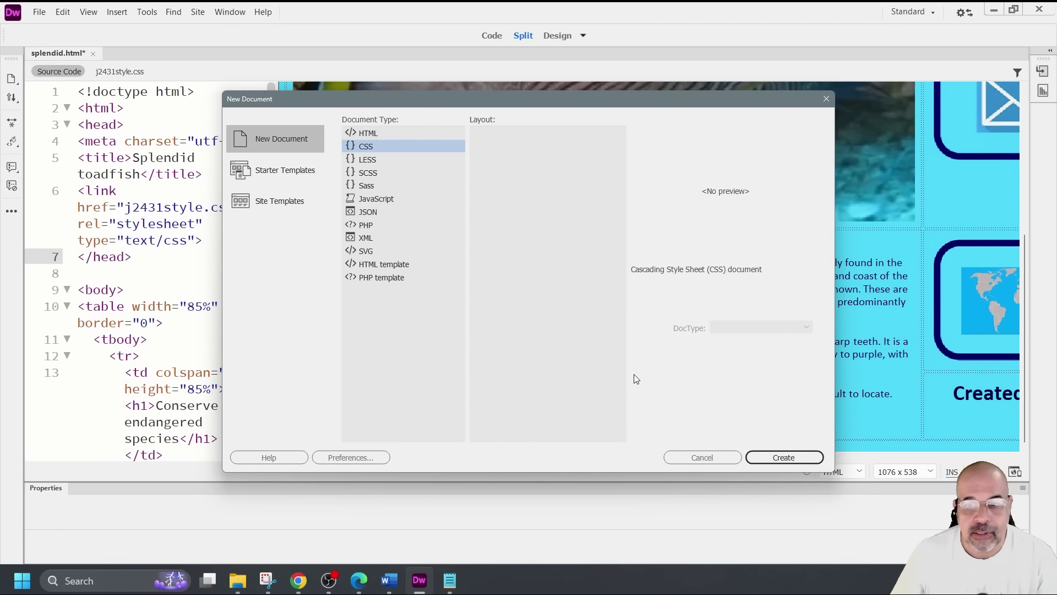
{"action": "left_click", "coordinate": [782, 456]}
Save the new stylesheet in the j2431 folder as j2431css2_CY127_1234
{"action": "left_click", "coordinate": [40, 13]}
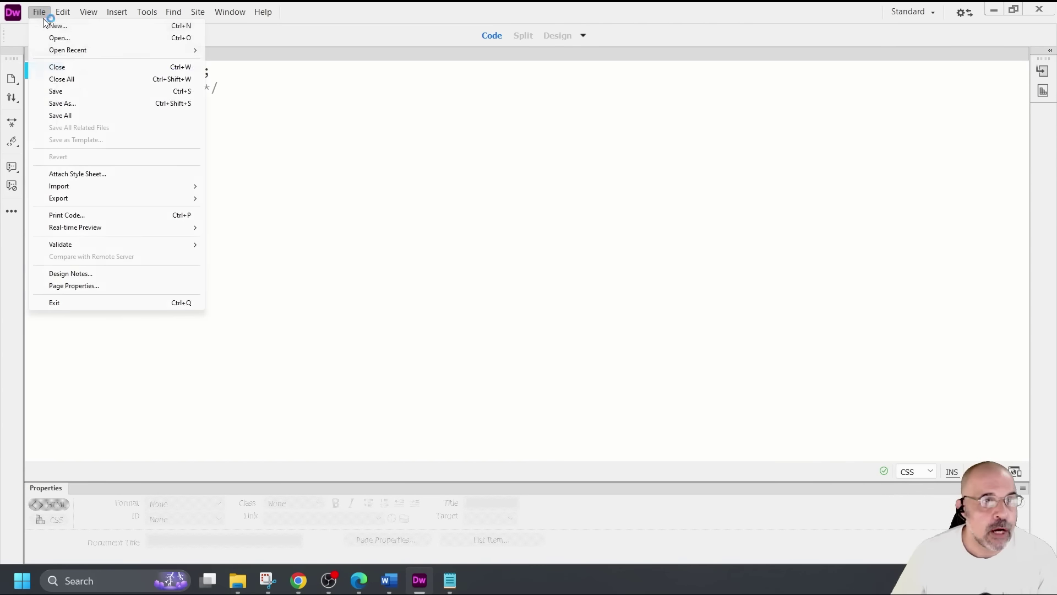
{"action": "left_click", "coordinate": [99, 104]}
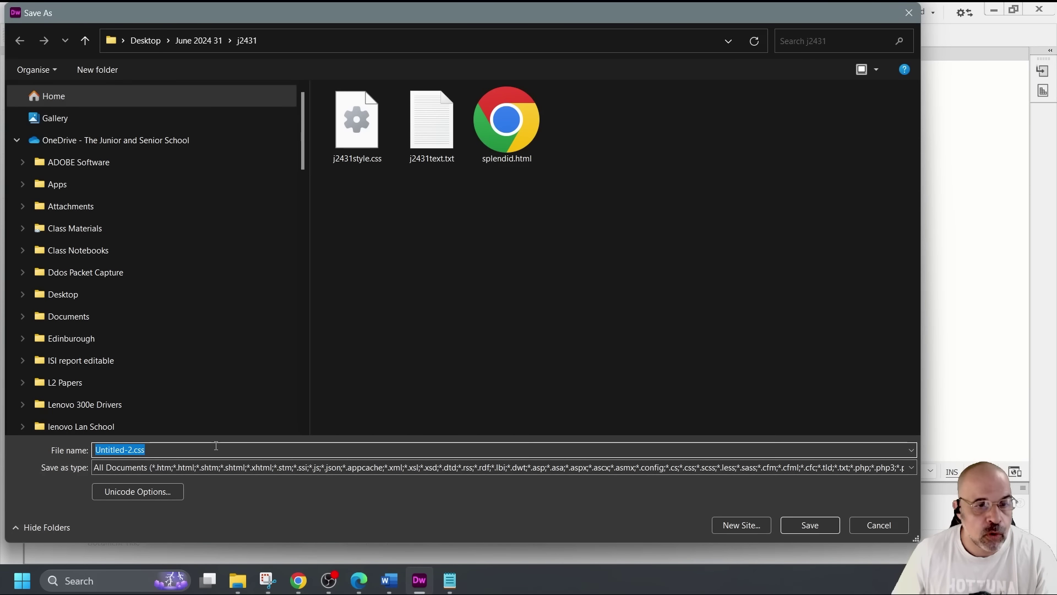
{"action": "left_click_drag", "start_coordinate": [211, 452], "coordinate": [85, 451]}
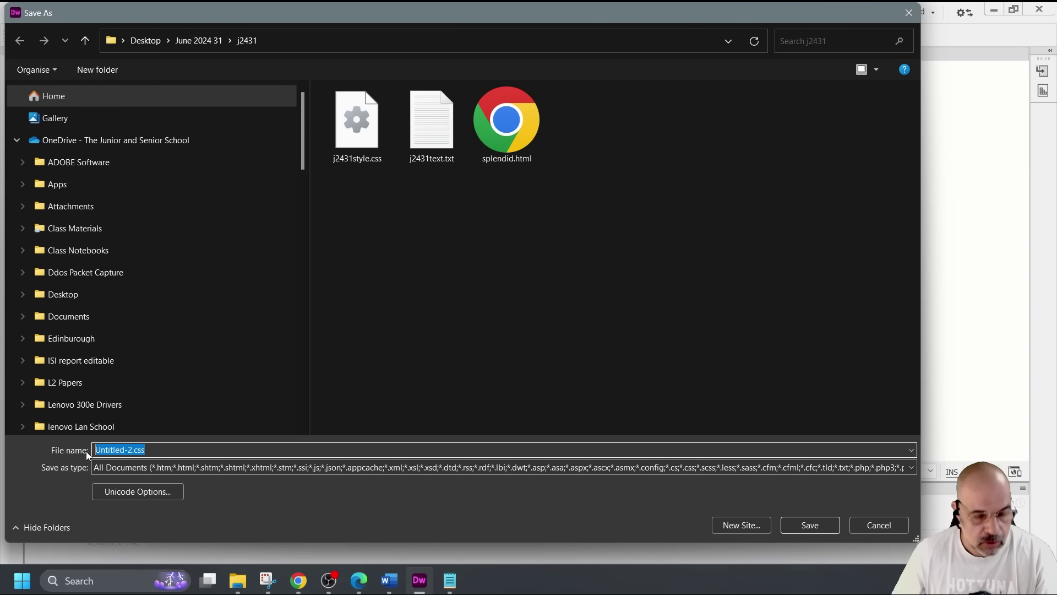
{"action": "left_click", "coordinate": [93, 450]}
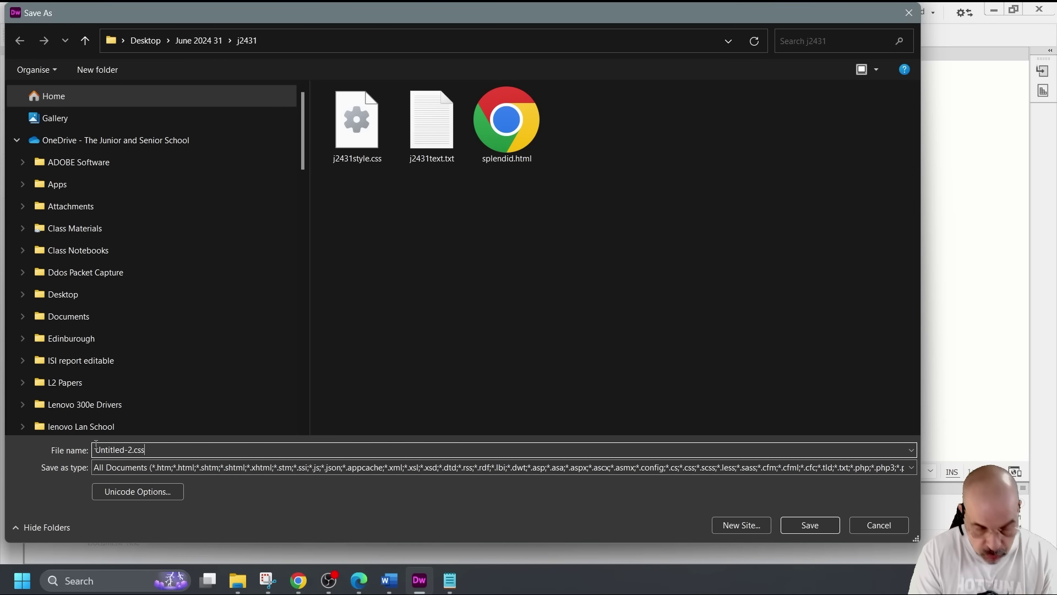
{"action": "type", "text": "j2"}
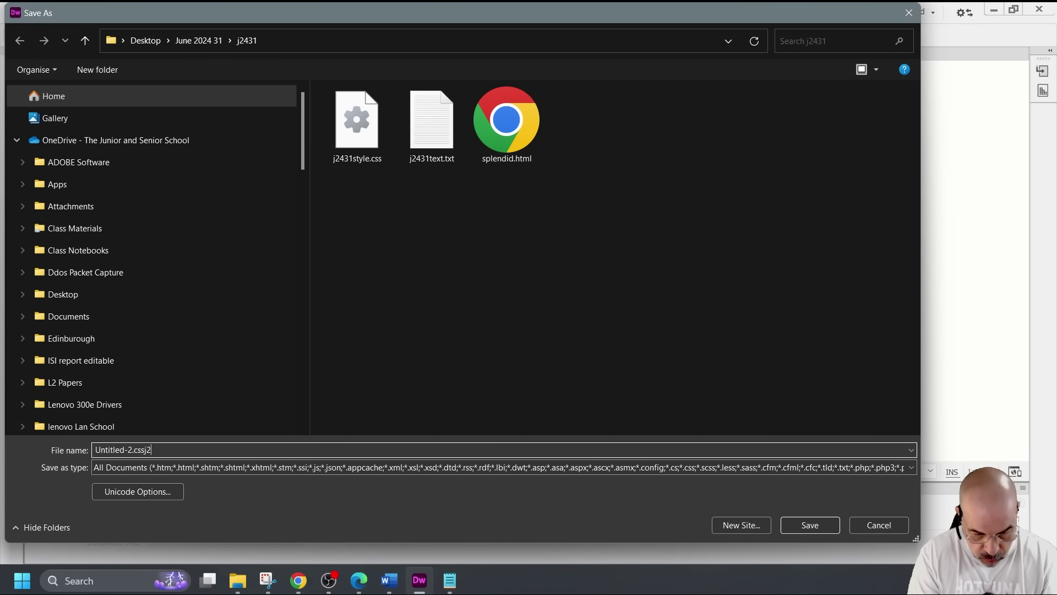
{"action": "type", "text": "431"}
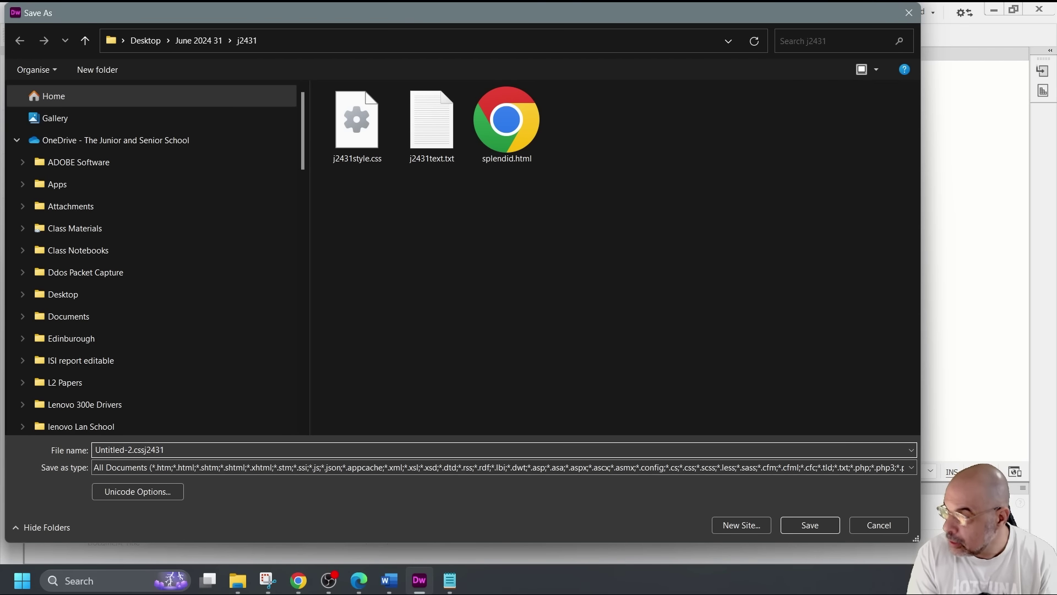
{"action": "type", "text": "css2_"}
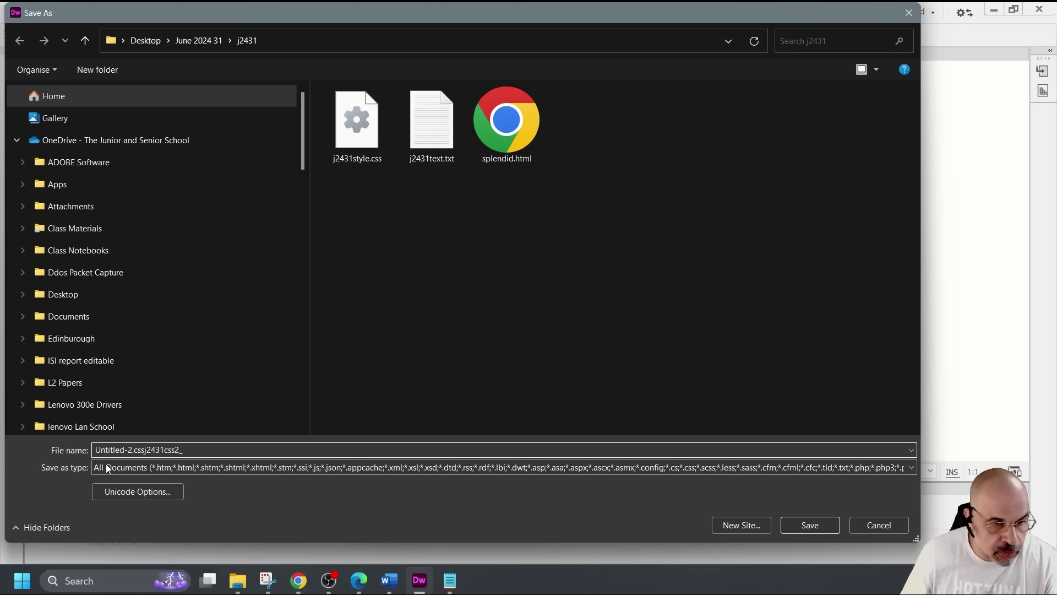
{"action": "left_click_drag", "start_coordinate": [145, 449], "coordinate": [62, 448]}
{"action": "key", "text": "BackSpace"}
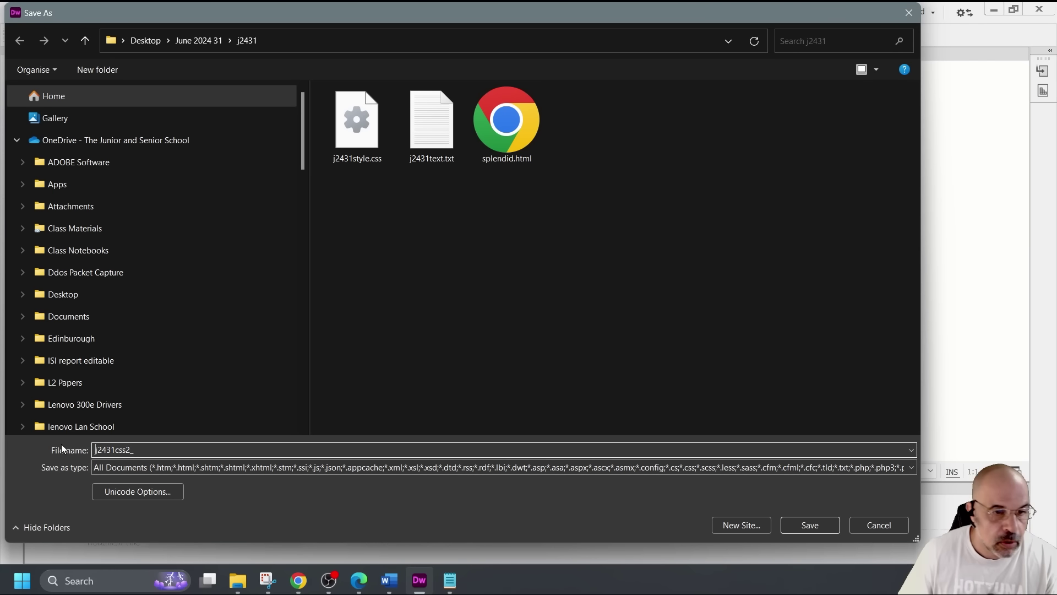
{"action": "left_click", "coordinate": [159, 450]}
{"action": "type", "text": "CY127_1234"}
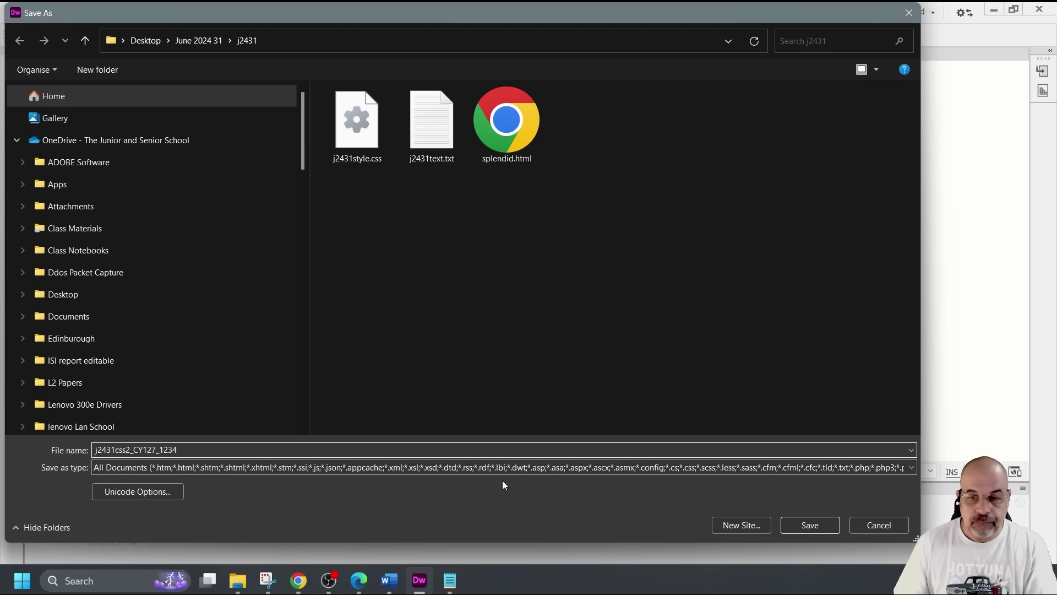
{"action": "left_click", "coordinate": [811, 525]}
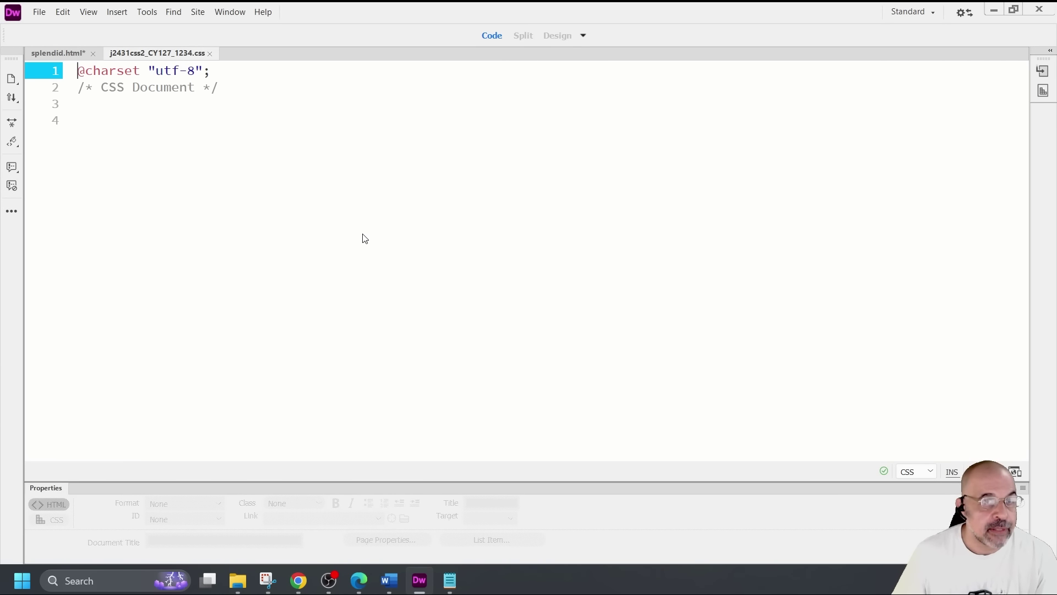
Link j2431css2_CY127_1234.css to splendid.html, right after the j2431style.css link
{"action": "left_click", "coordinate": [57, 53]}
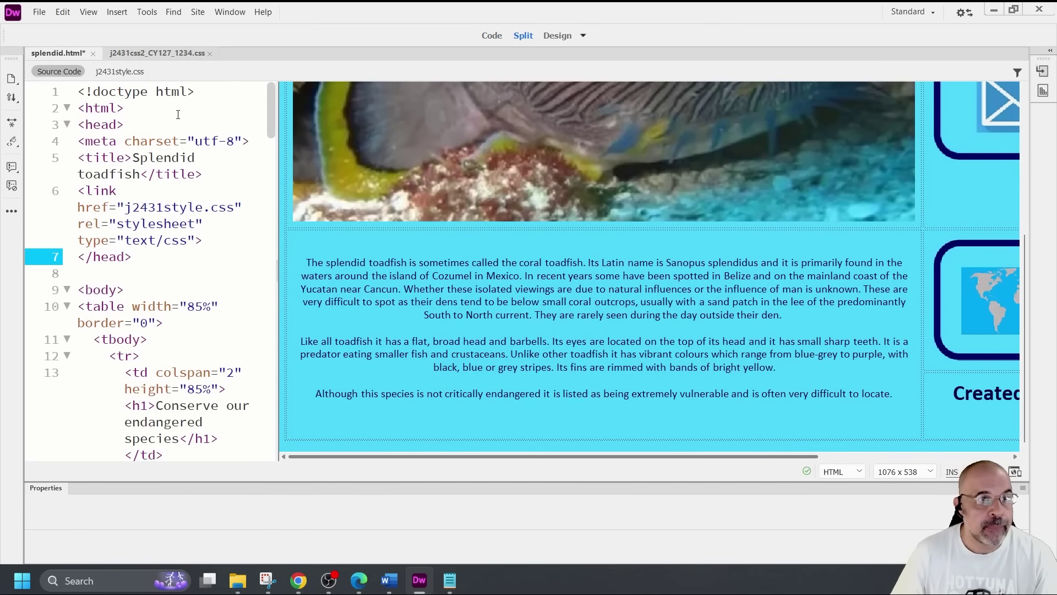
{"action": "left_click", "coordinate": [38, 12]}
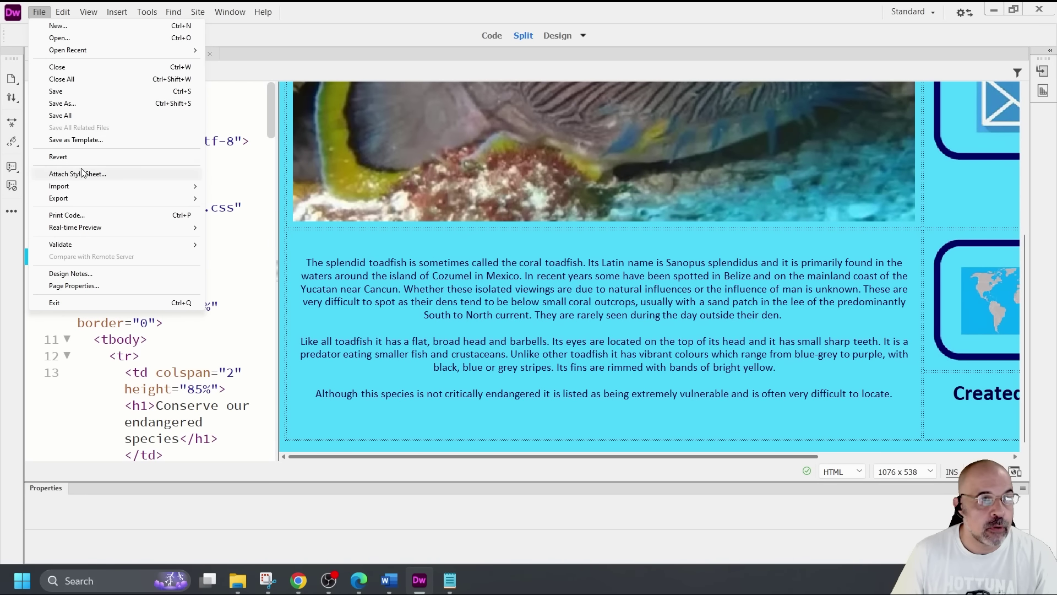
{"action": "left_click", "coordinate": [88, 173]}
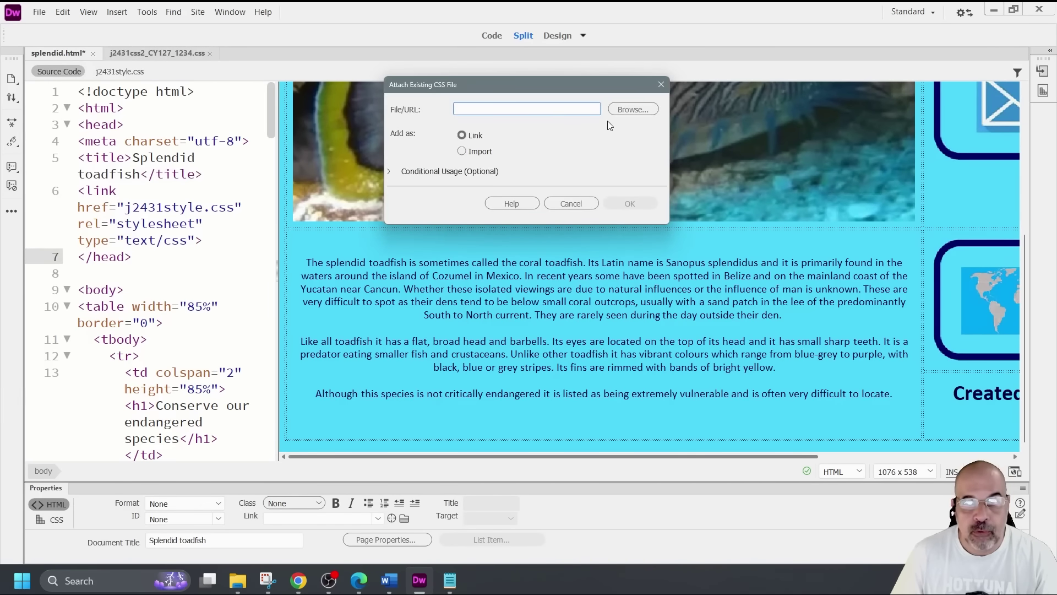
{"action": "left_click", "coordinate": [627, 109]}
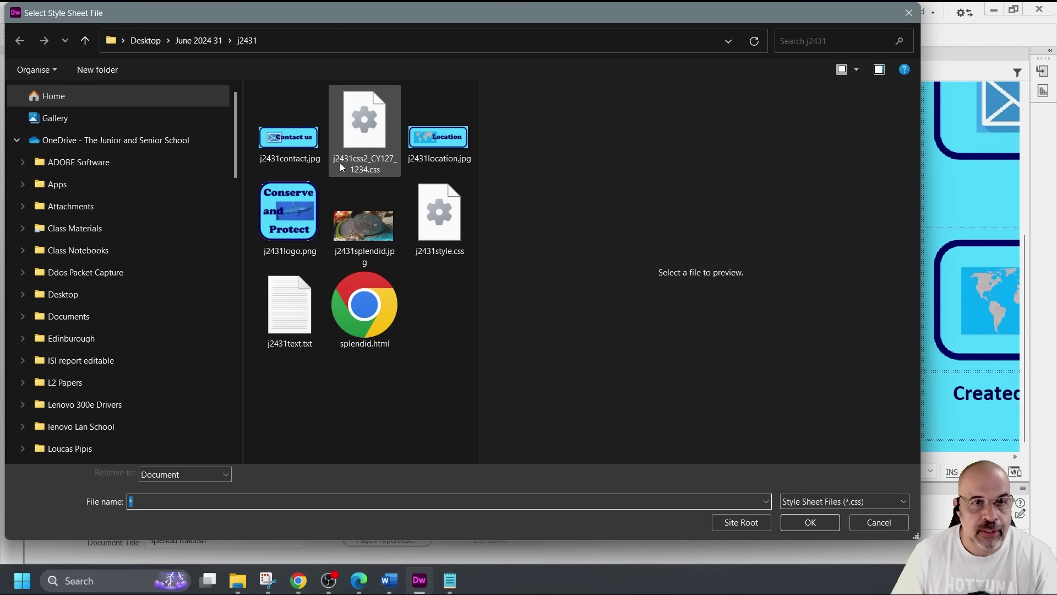
{"action": "double_click", "coordinate": [369, 152]}
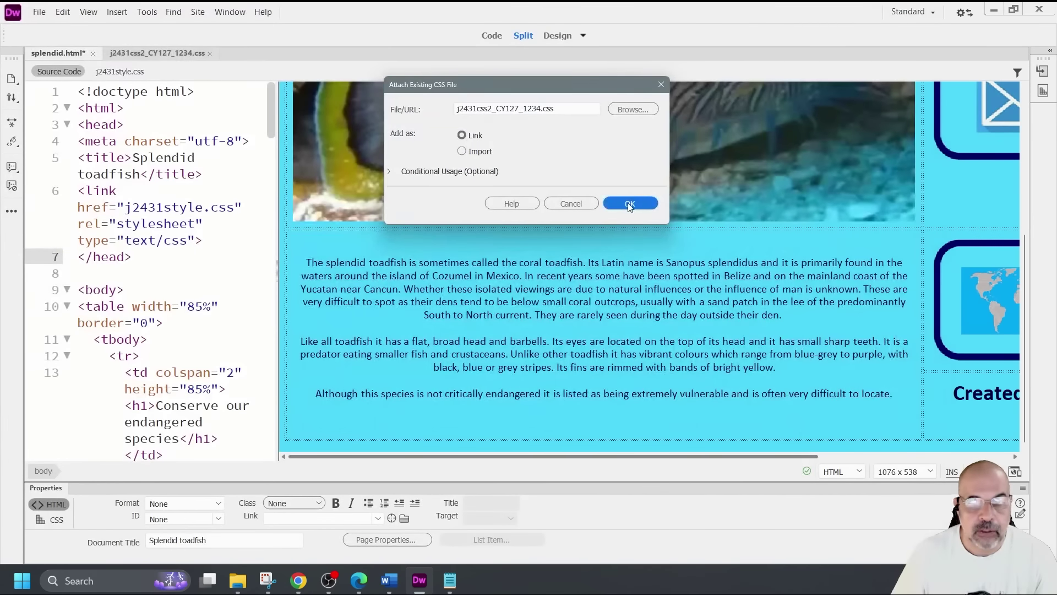
{"action": "left_click", "coordinate": [627, 204]}
{"action": "left_click_drag", "start_coordinate": [277, 217], "coordinate": [472, 226]}
{"action": "scroll", "coordinate": [303, 269], "scroll_direction": "down", "scroll_amount": 7}
{"action": "scroll", "coordinate": [299, 254], "scroll_direction": "up", "scroll_amount": 7}
{"action": "scroll", "coordinate": [143, 195], "scroll_direction": "down", "scroll_amount": 2}
{"action": "scroll", "coordinate": [143, 195], "scroll_direction": "up", "scroll_amount": 2}
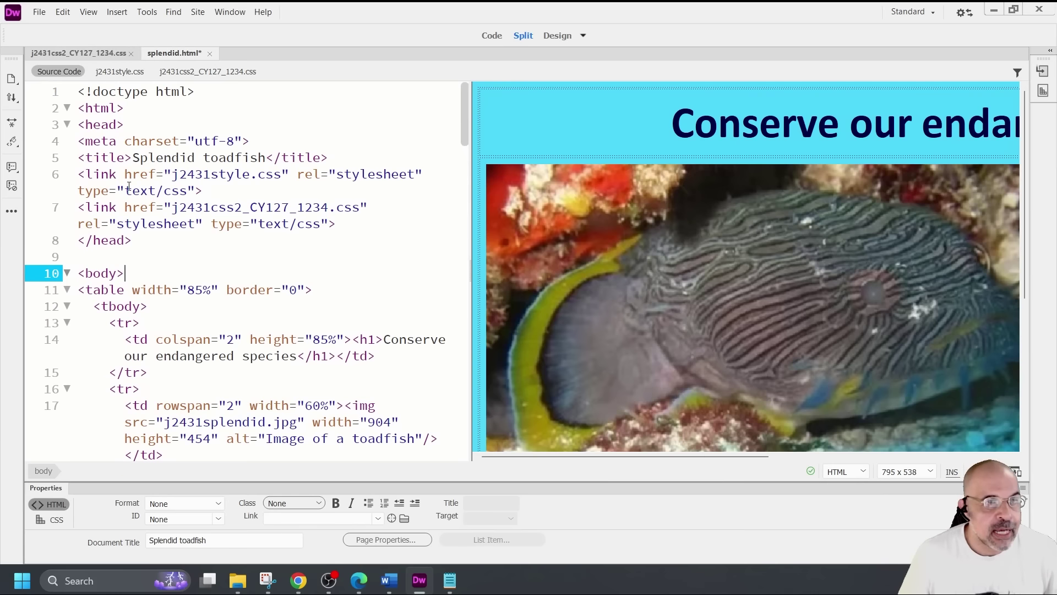
Compare the j2431style.css and j2431css2_CY127_1234.css link lines in the head
{"action": "left_click_drag", "start_coordinate": [82, 176], "coordinate": [390, 186]}
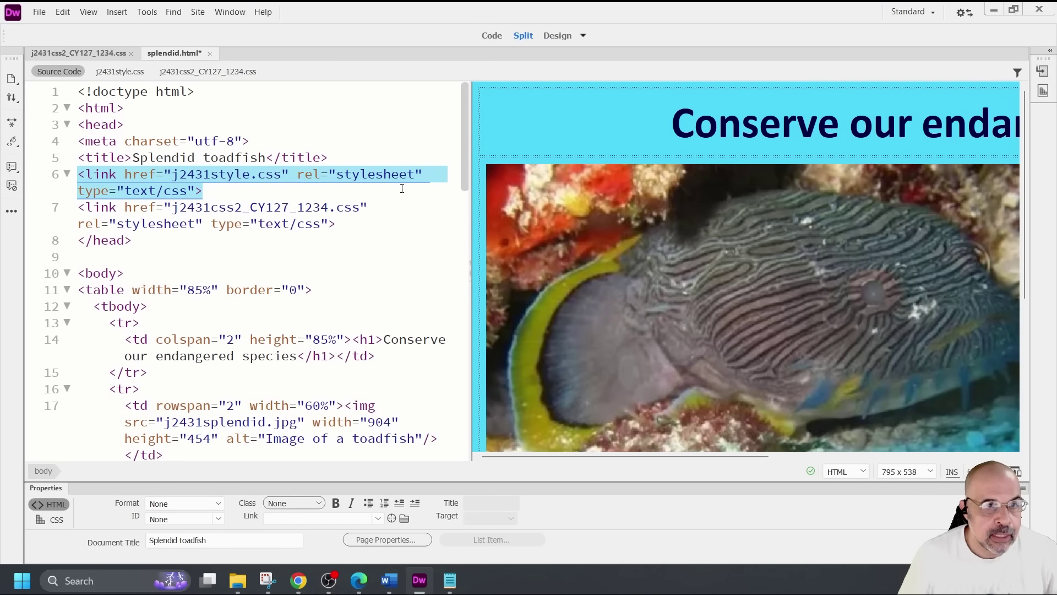
{"action": "left_click", "coordinate": [67, 208]}
{"action": "left_click", "coordinate": [68, 208]}
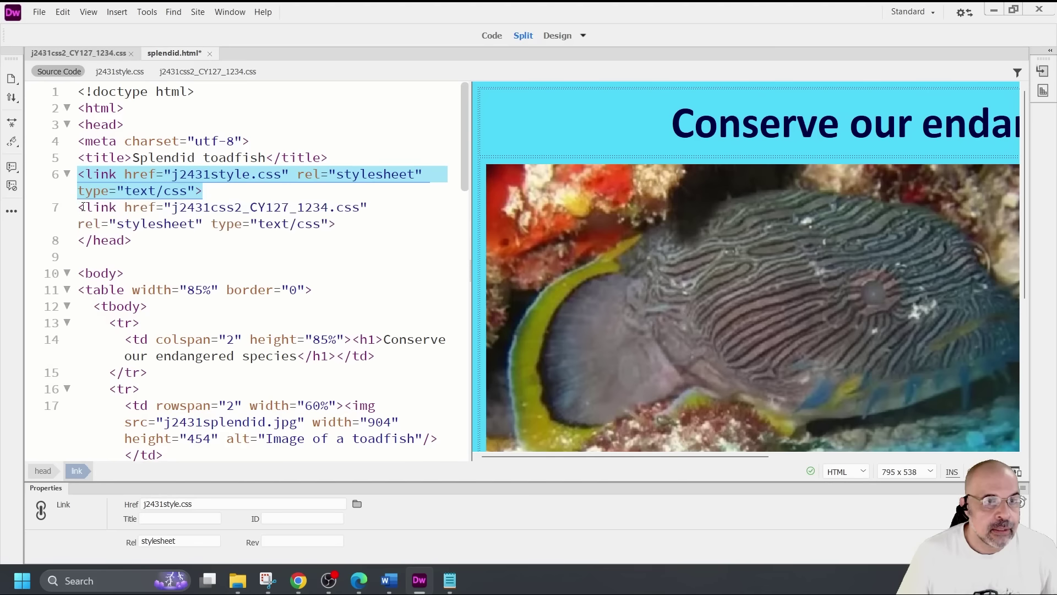
{"action": "left_click_drag", "start_coordinate": [79, 207], "coordinate": [351, 227]}
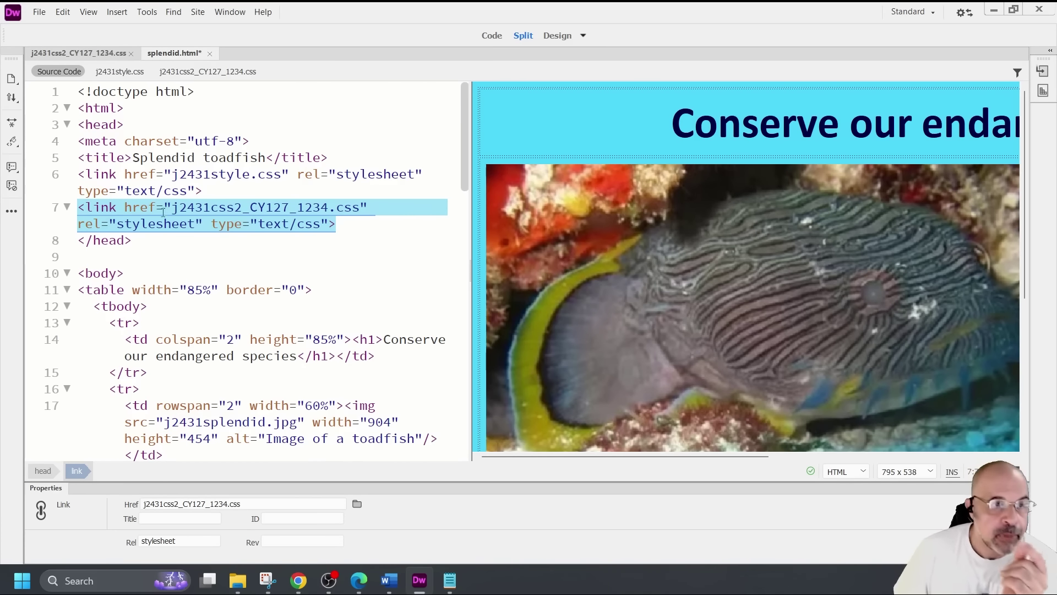
{"action": "left_click", "coordinate": [230, 188]}
{"action": "left_click_drag", "start_coordinate": [79, 174], "coordinate": [205, 190]}
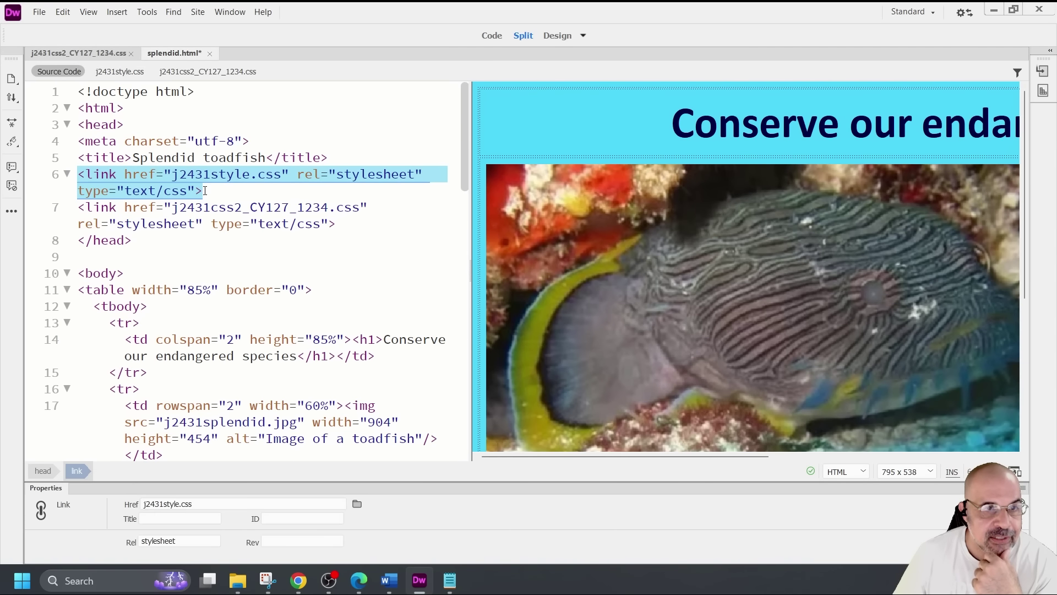
{"action": "left_click_drag", "start_coordinate": [355, 225], "coordinate": [78, 208]}
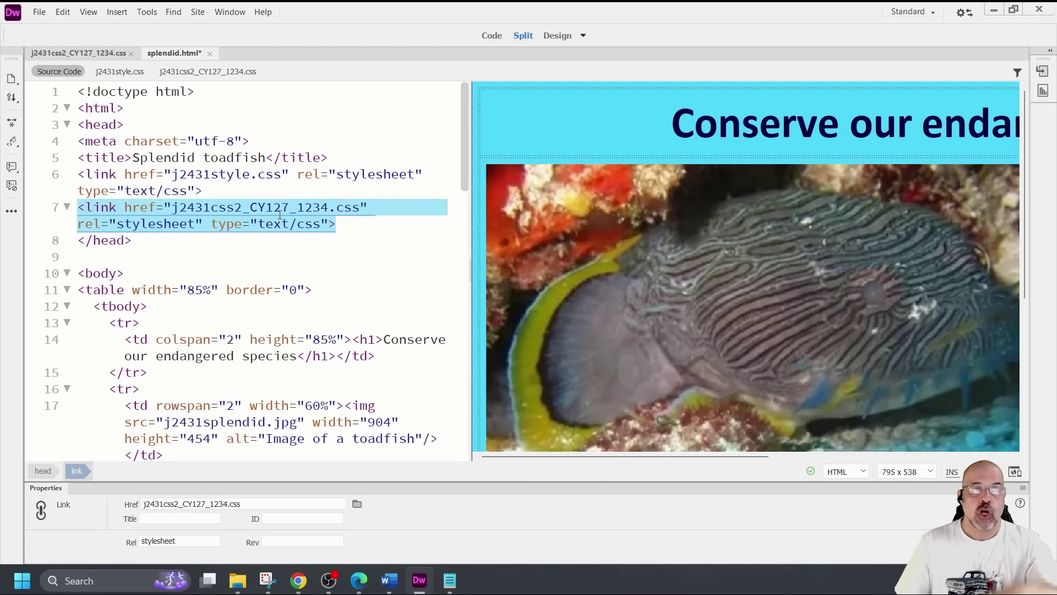
{"action": "left_click_drag", "start_coordinate": [221, 195], "coordinate": [79, 177]}
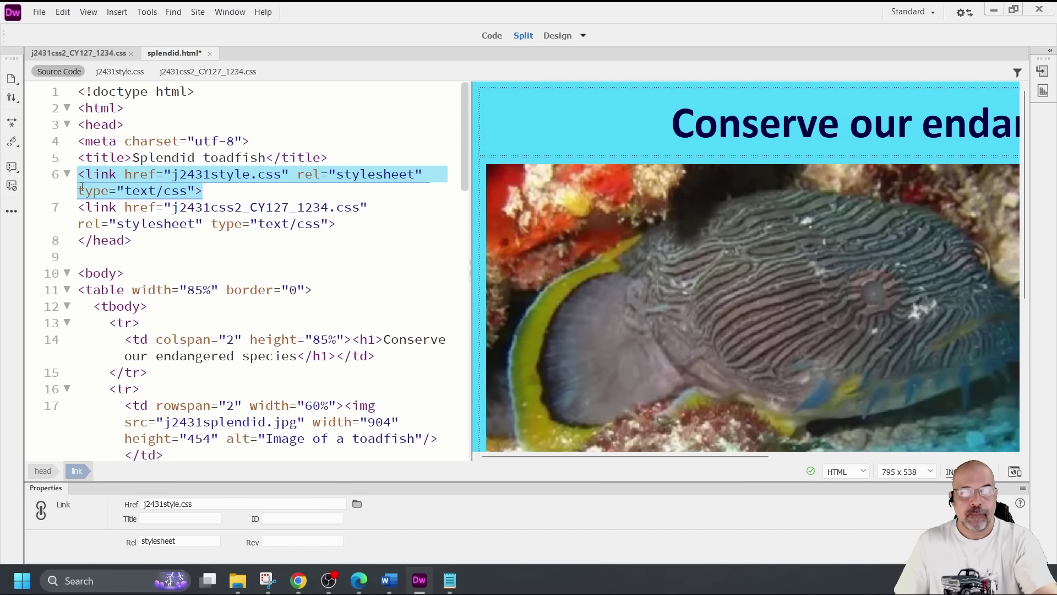
{"action": "left_click_drag", "start_coordinate": [352, 226], "coordinate": [83, 208]}
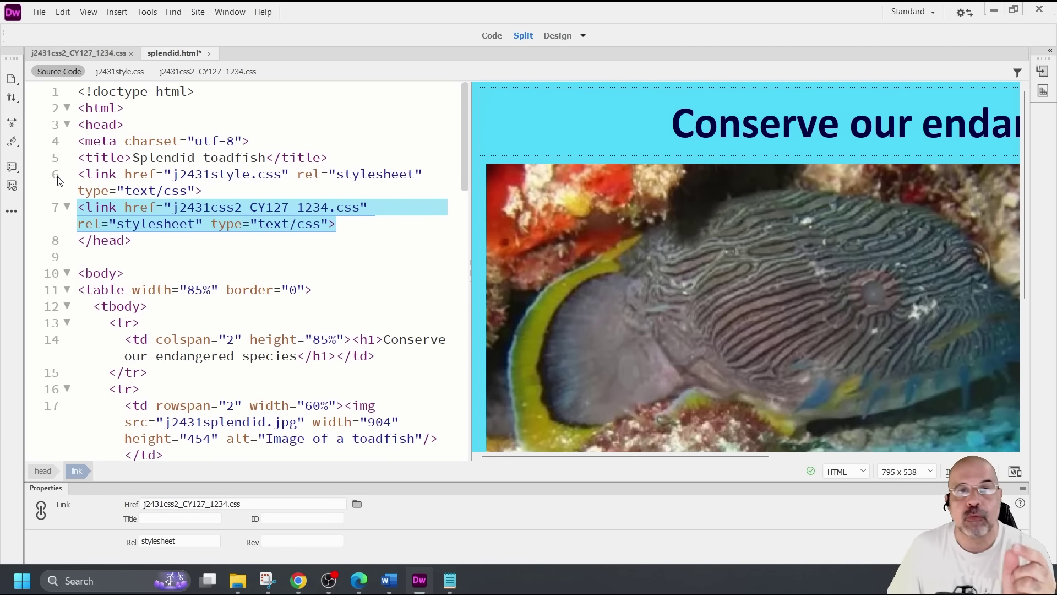
{"action": "left_click", "coordinate": [232, 186]}
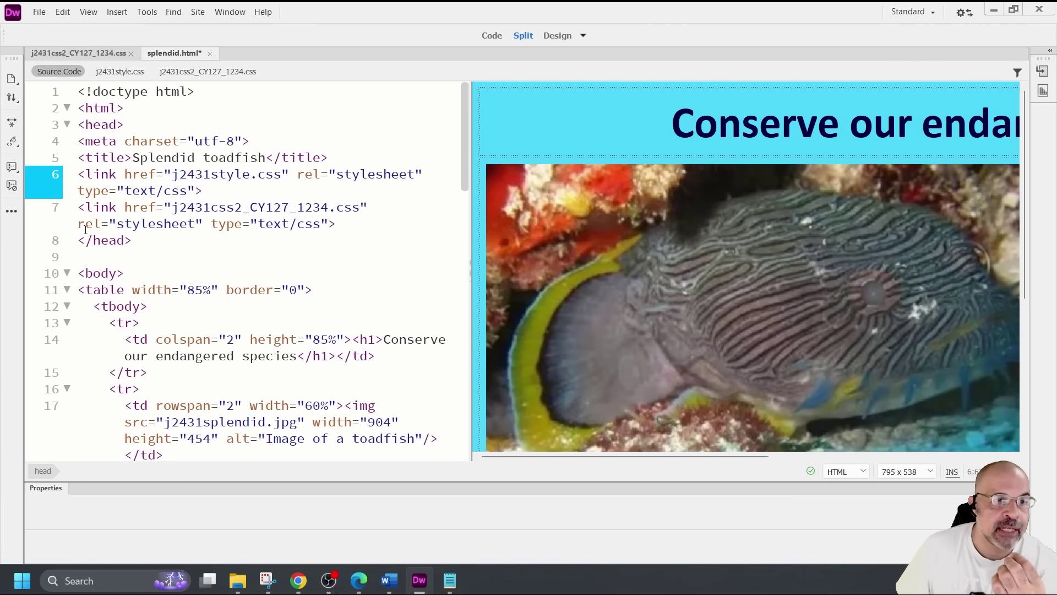
{"action": "left_click", "coordinate": [342, 224]}
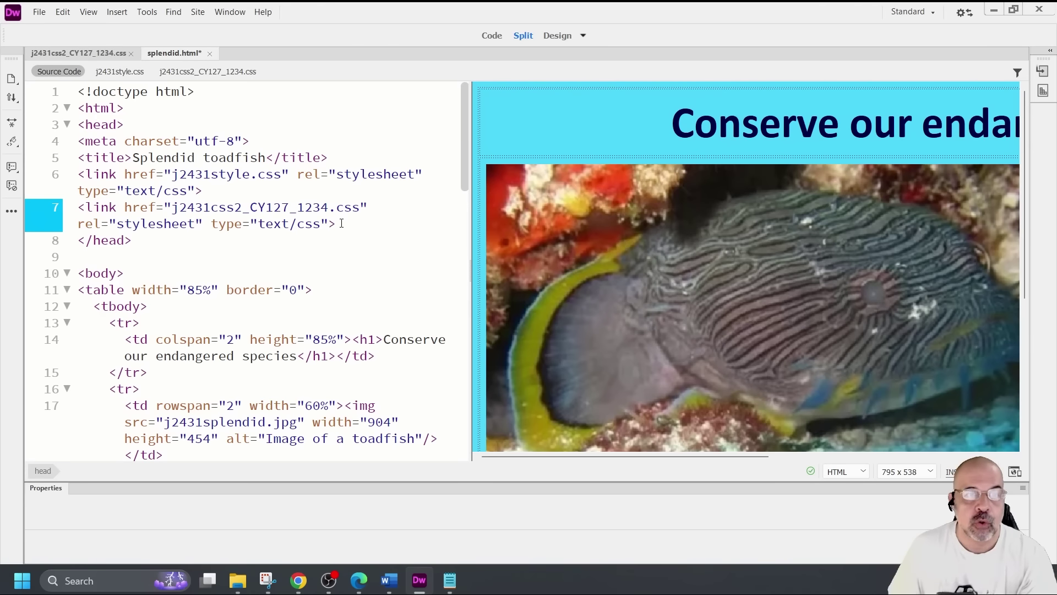
{"action": "left_click_drag", "start_coordinate": [337, 225], "coordinate": [78, 208]}
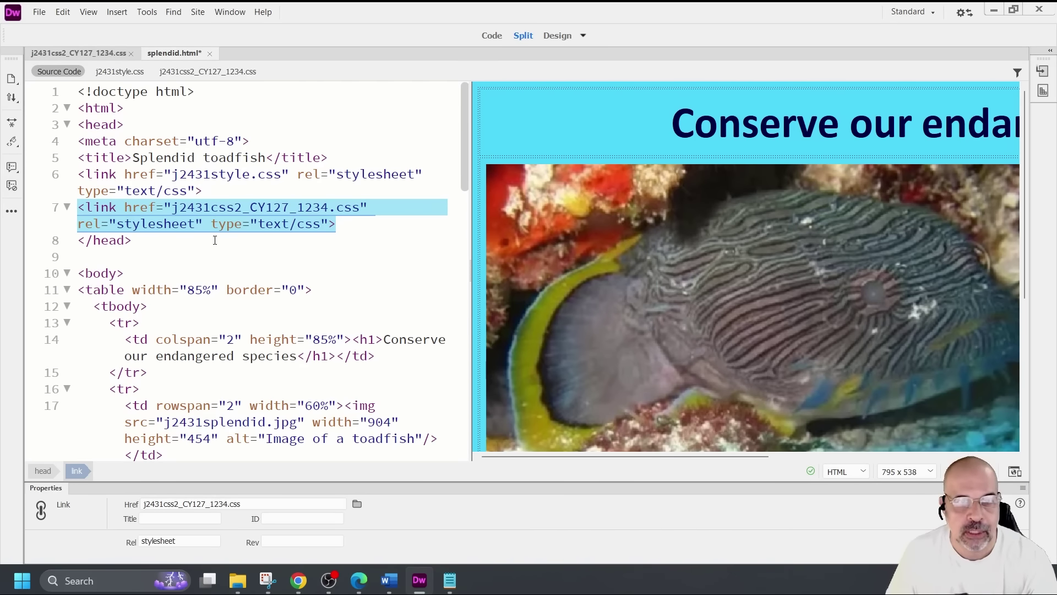
{"action": "left_click", "coordinate": [374, 237]}
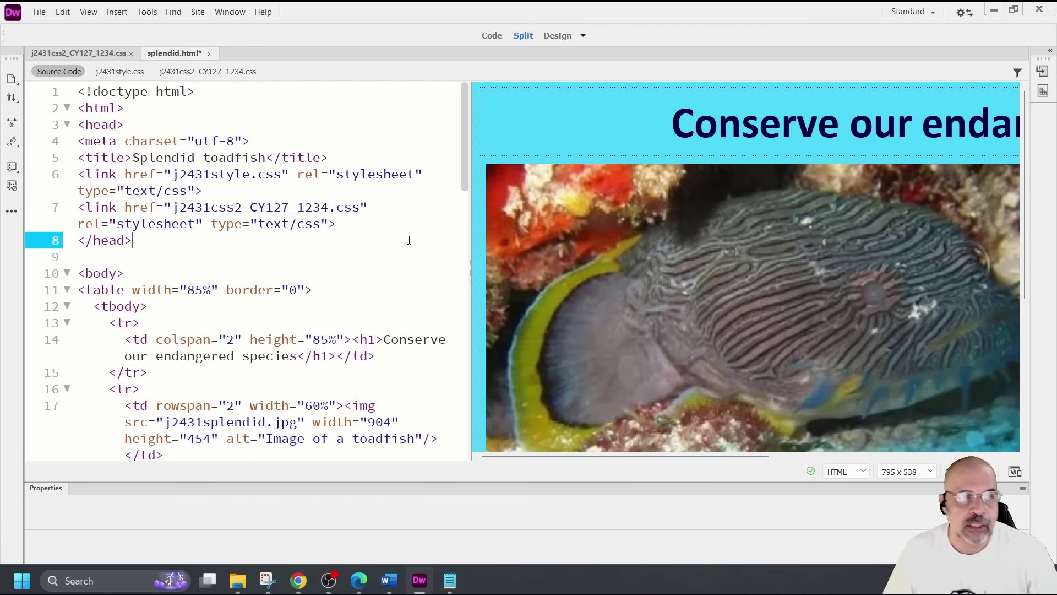
Add an empty line after the j2431css2_CY127_1234.css link in the head
{"action": "left_click", "coordinate": [206, 192]}
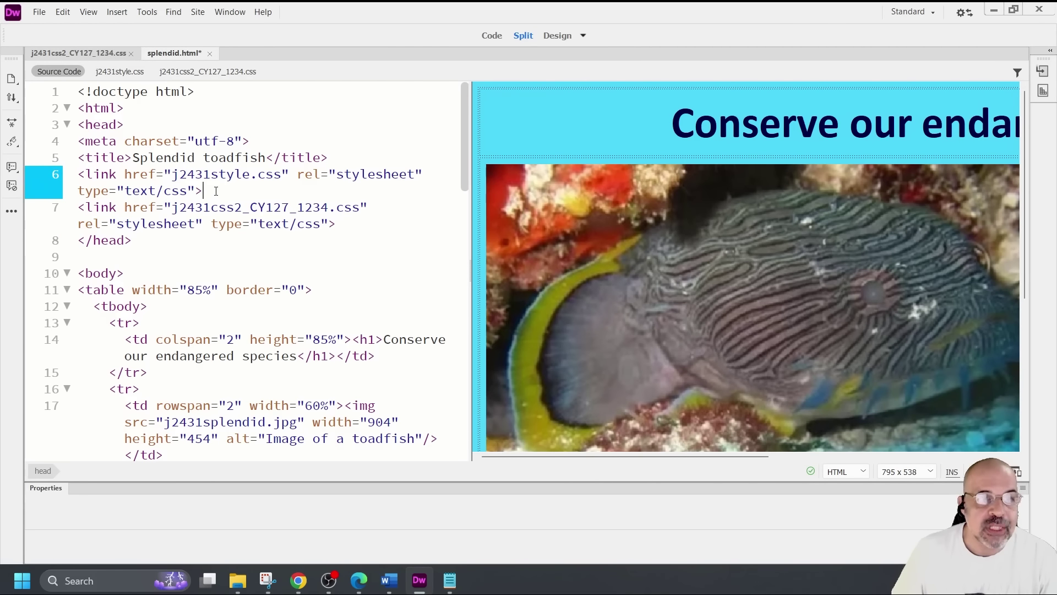
{"action": "left_click_drag", "start_coordinate": [204, 191], "coordinate": [81, 174]}
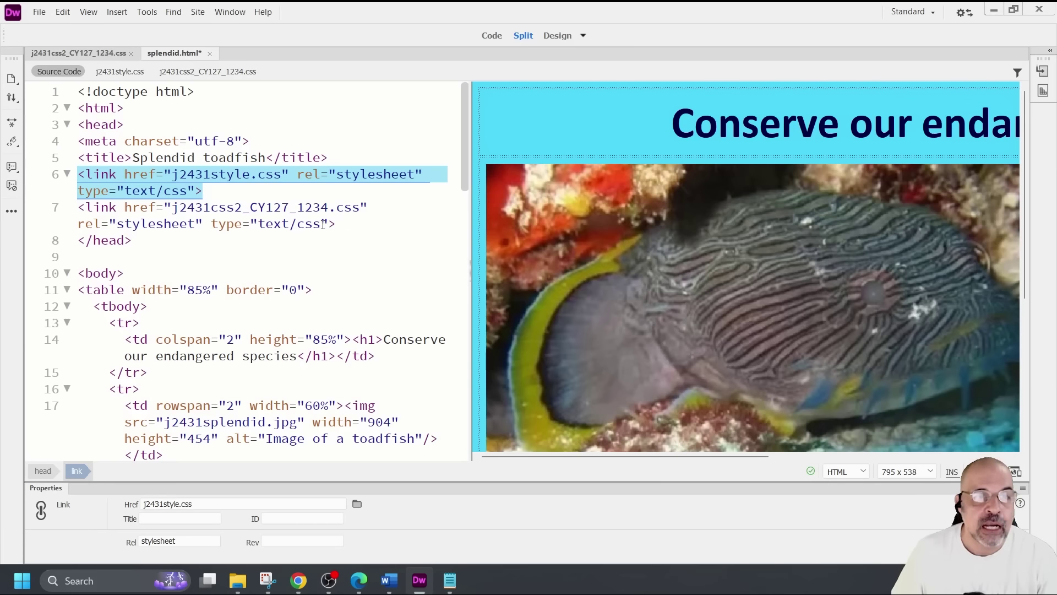
{"action": "left_click", "coordinate": [343, 222]}
{"action": "key", "text": "Return"}
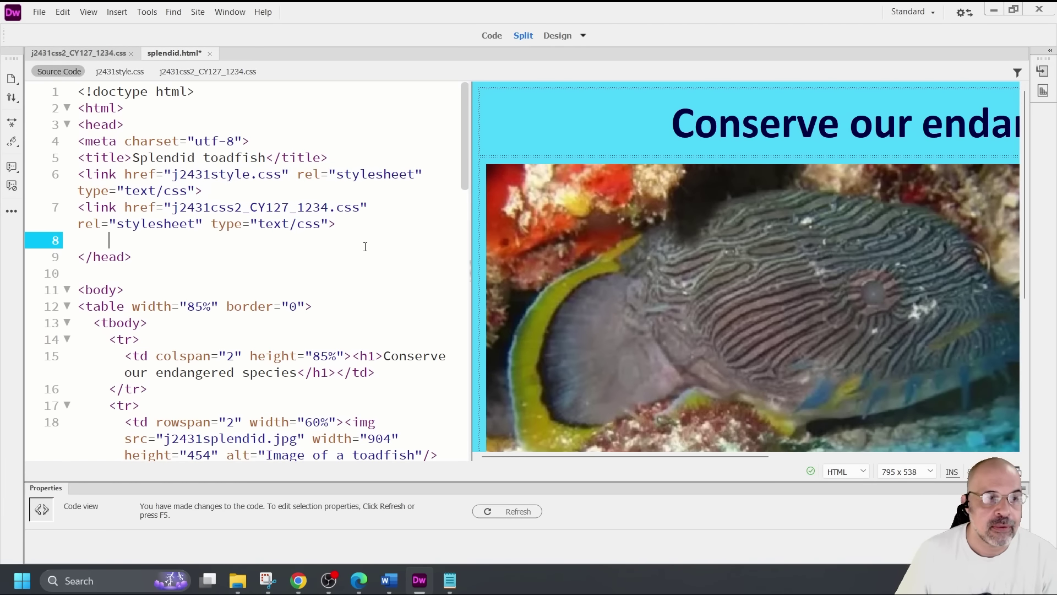
{"action": "key", "text": "BackSpace"}
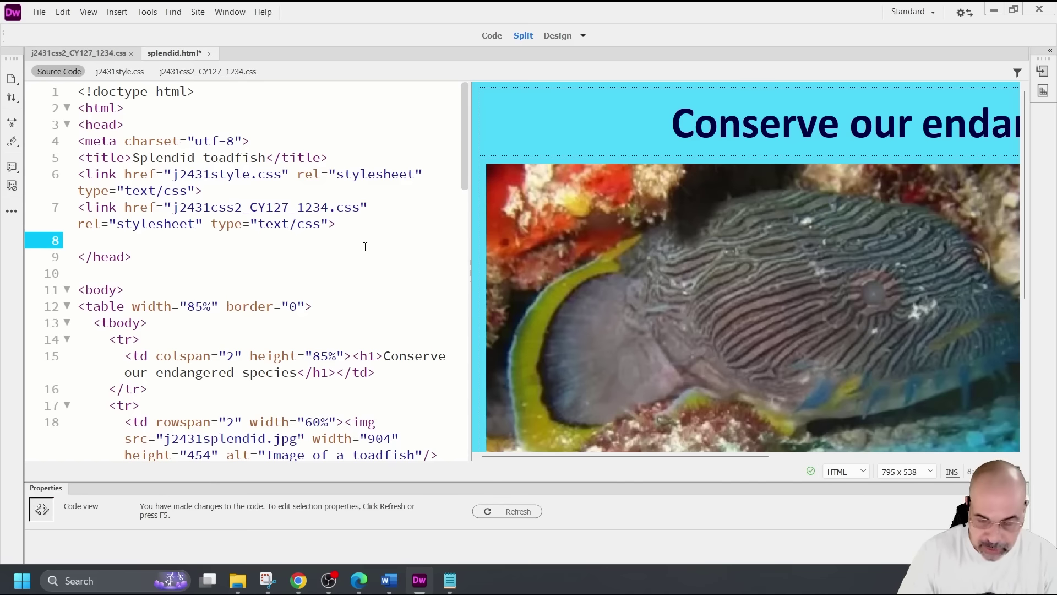
{"action": "key", "text": "BackSpace"}
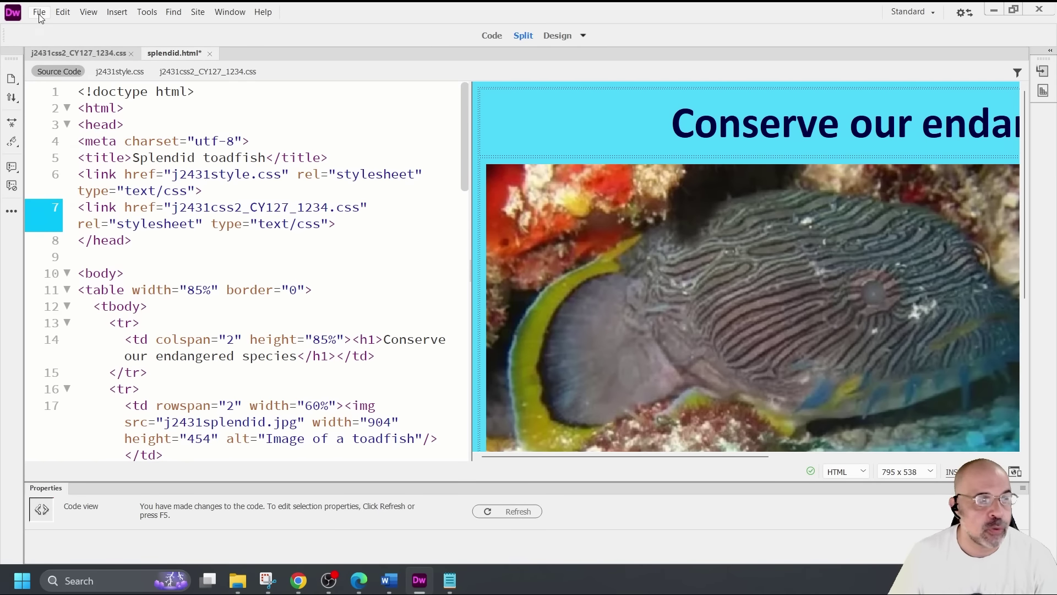
Save splendid.html, reload it in Chrome to review the cyan styling, then minimize Chrome
{"action": "left_click", "coordinate": [39, 12]}
{"action": "left_click", "coordinate": [56, 91]}
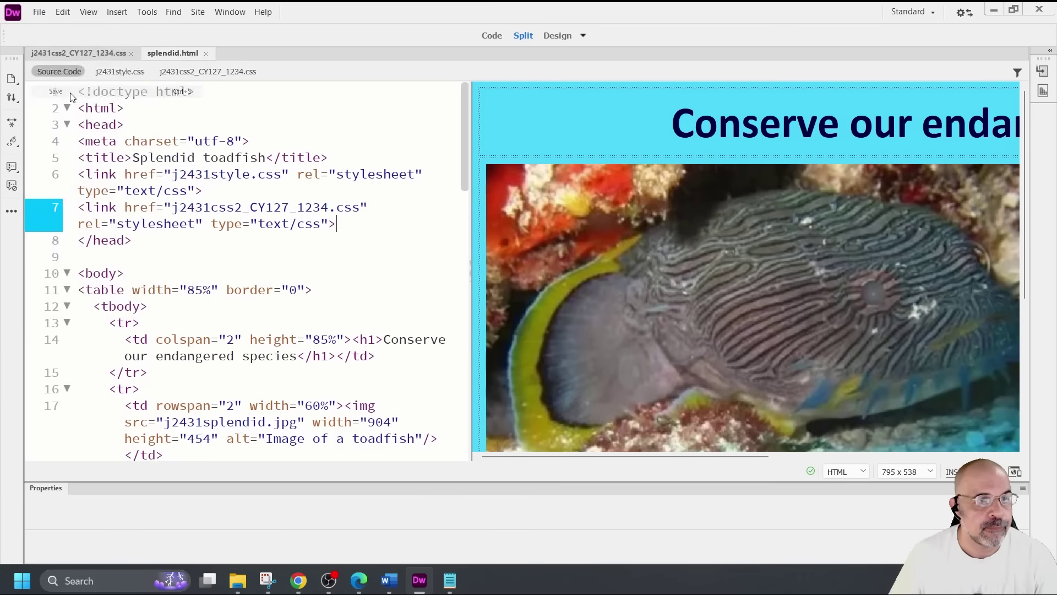
{"action": "left_click", "coordinate": [299, 583]}
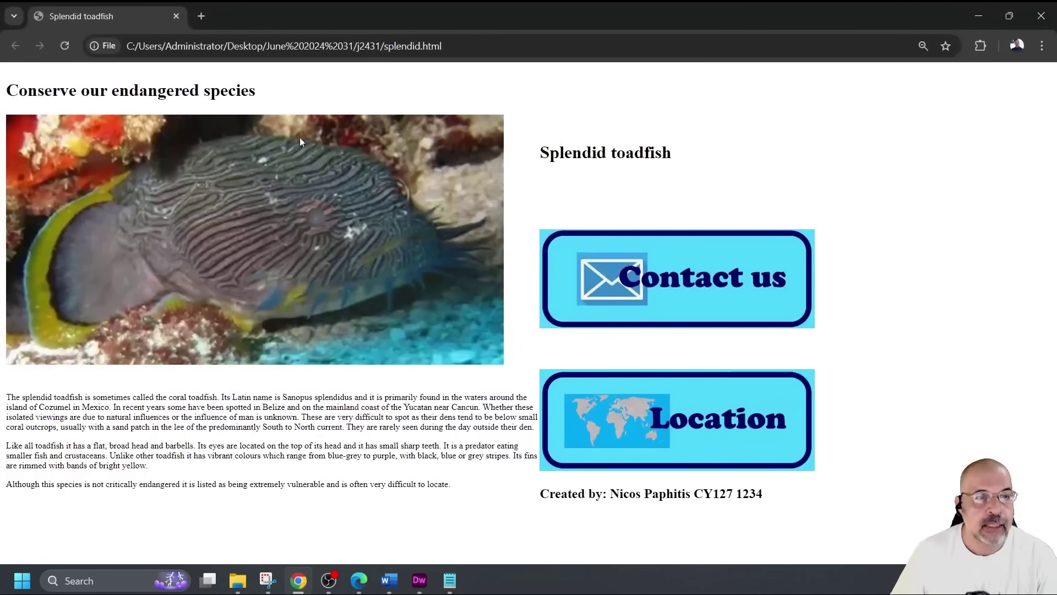
{"action": "left_click", "coordinate": [67, 46]}
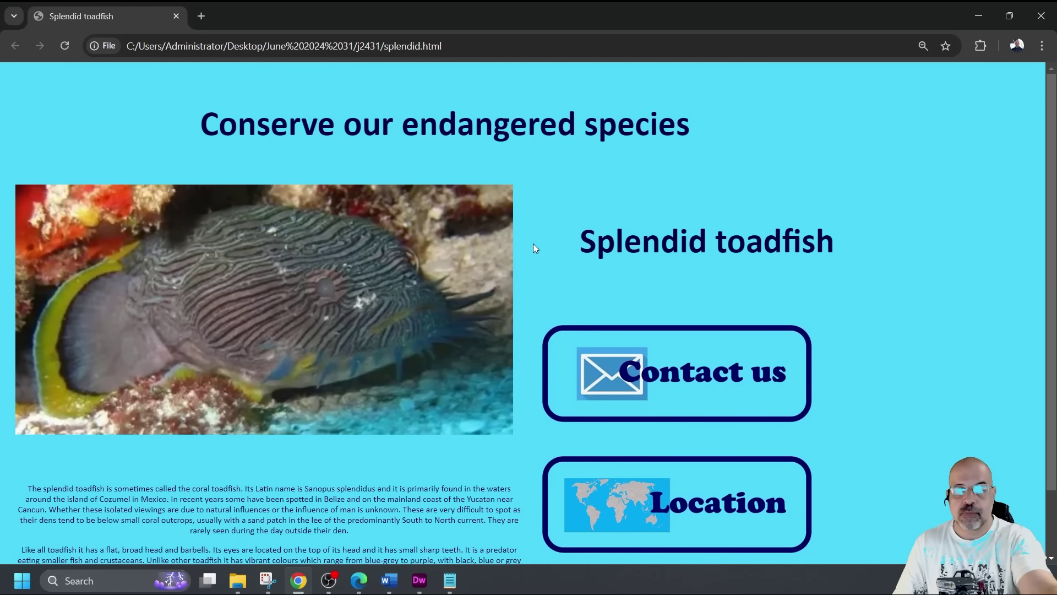
{"action": "scroll", "coordinate": [534, 243], "scroll_direction": "down", "scroll_amount": 3}
{"action": "scroll", "coordinate": [556, 245], "scroll_direction": "up", "scroll_amount": 3}
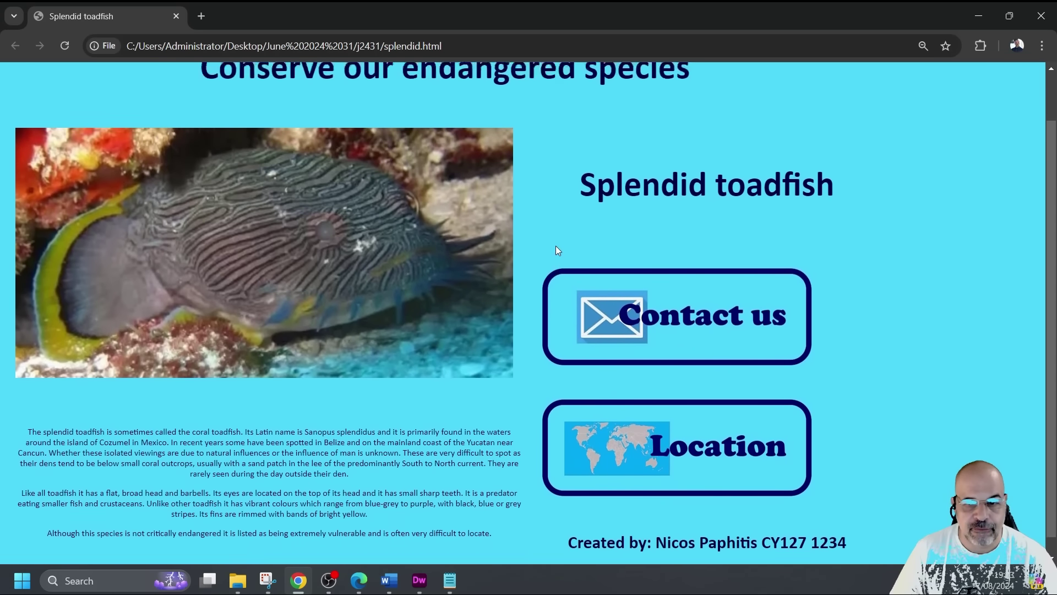
{"action": "left_click", "coordinate": [978, 16]}
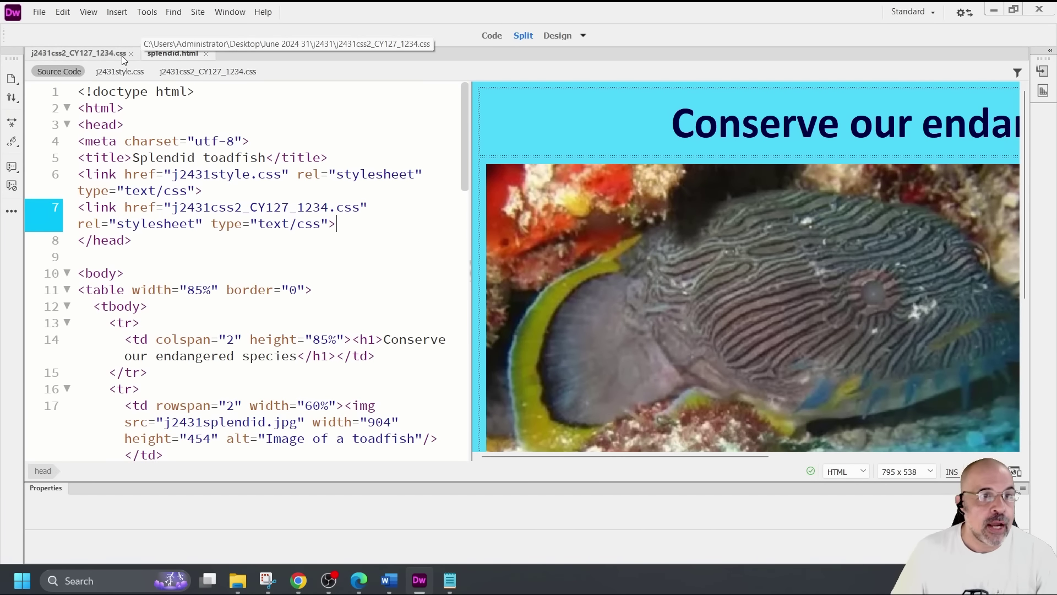
Bring up j2431css2_CY127_1234.css alongside the CSS Designer panel
{"action": "left_click", "coordinate": [102, 52]}
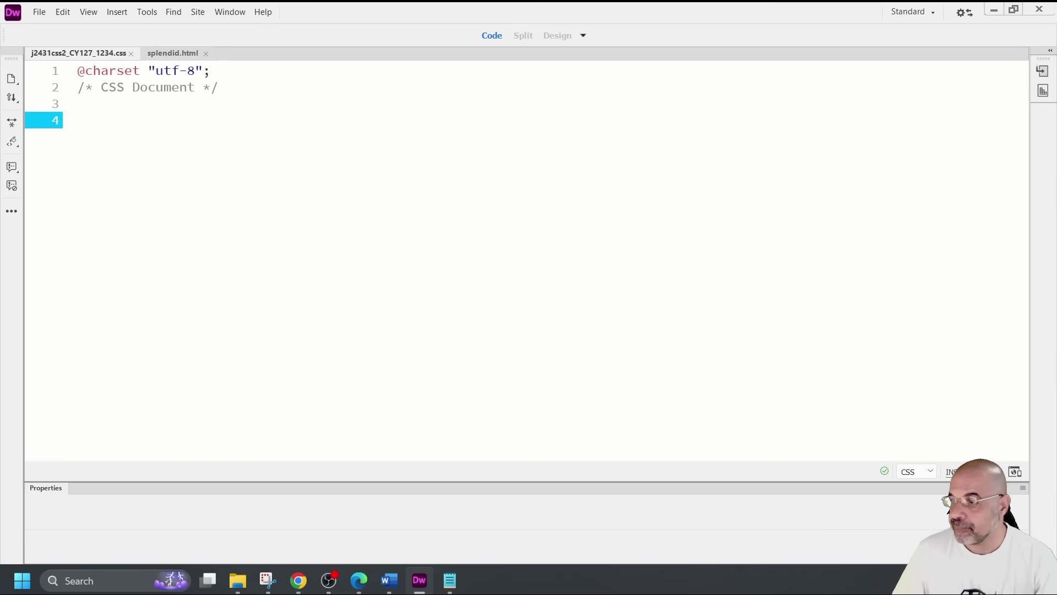
{"action": "left_click", "coordinate": [359, 580]}
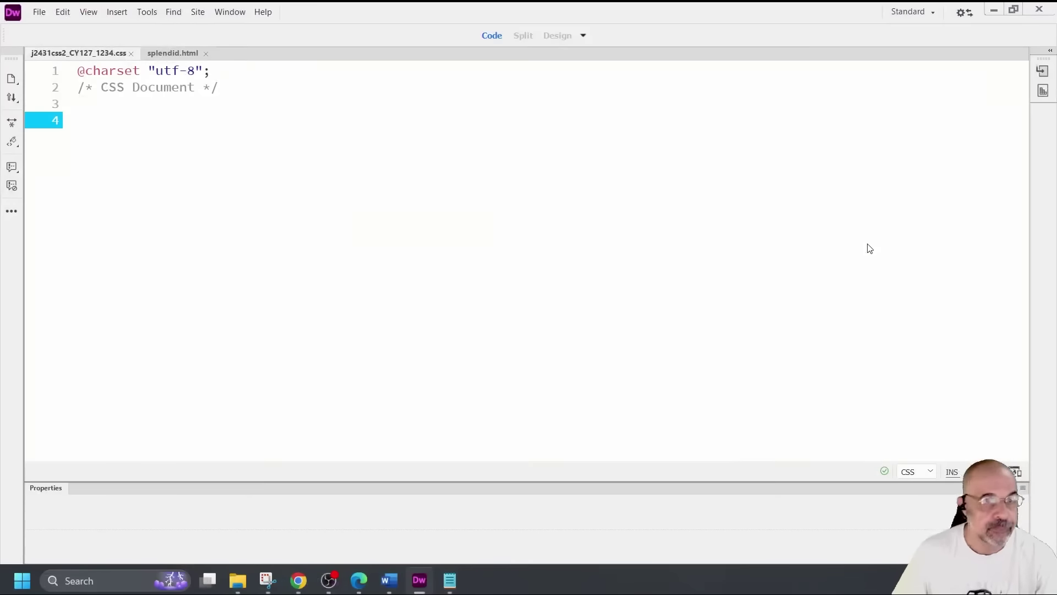
{"action": "left_click", "coordinate": [230, 12]}
{"action": "left_click", "coordinate": [263, 130]}
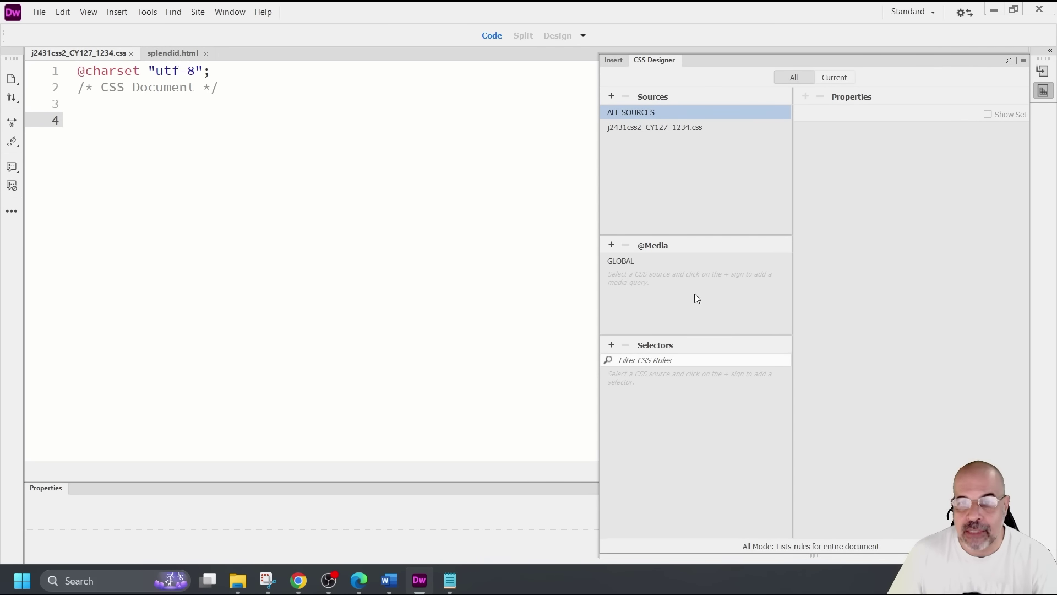
Add an empty body selector to the stylesheet through CSS Designer
{"action": "left_click", "coordinate": [611, 345]}
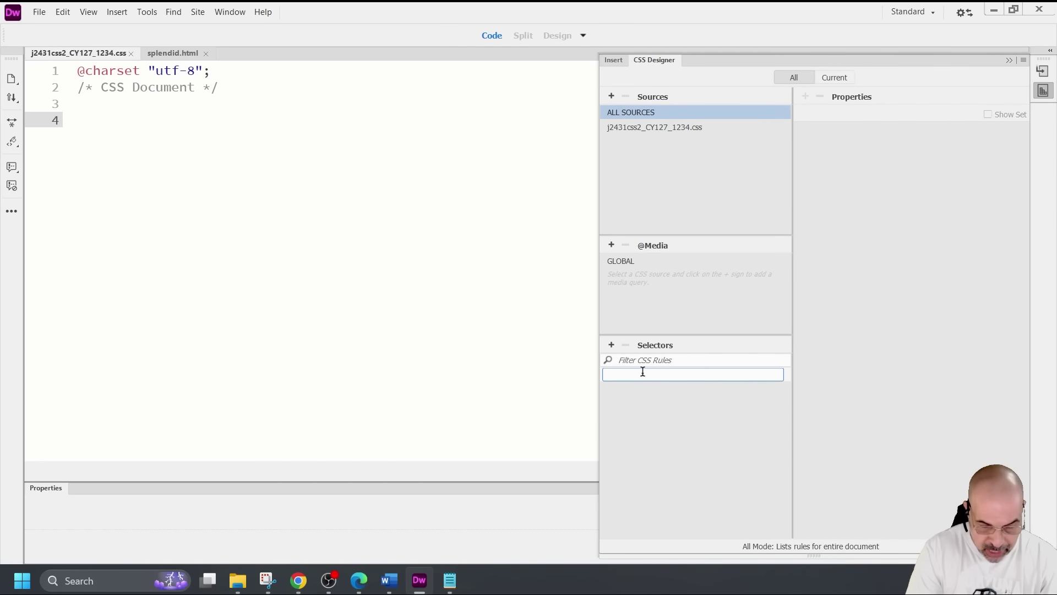
{"action": "type", "text": "bod"}
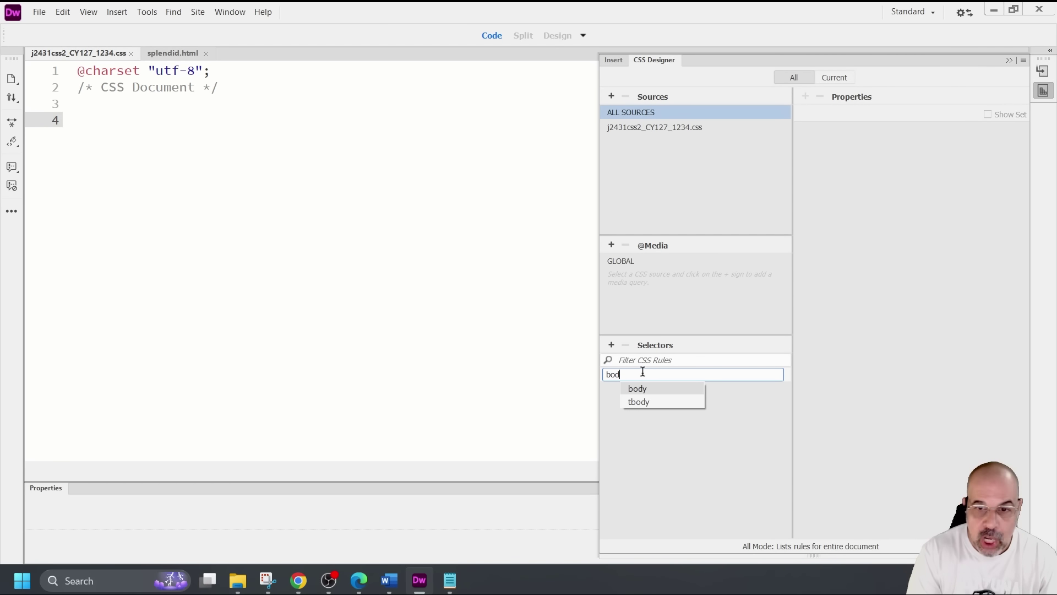
{"action": "key", "text": "Down"}
{"action": "key", "text": "Return"}
{"action": "key", "text": "Return"}
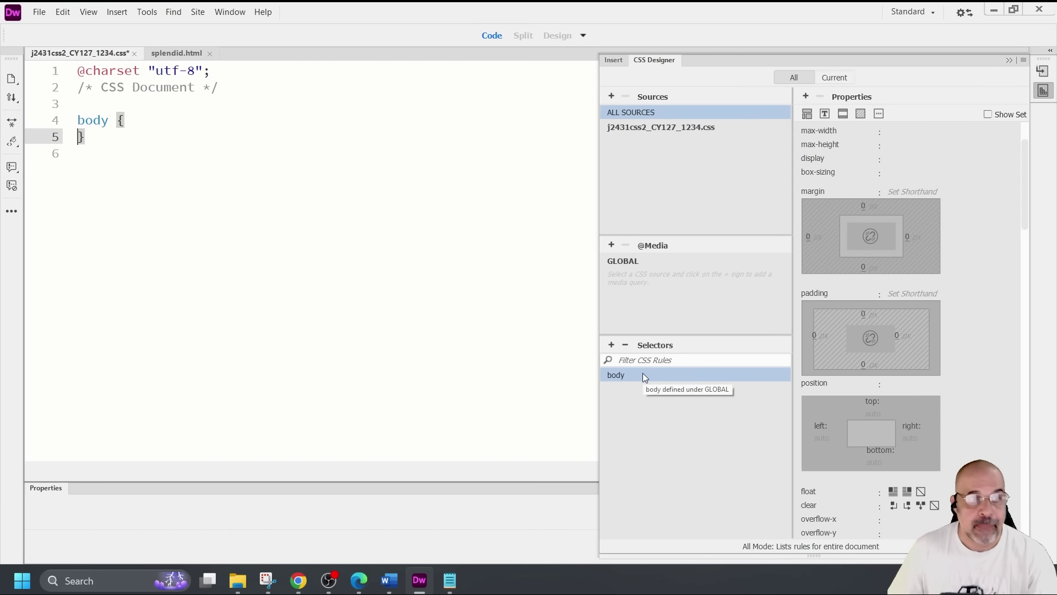
{"action": "left_click", "coordinate": [120, 120]}
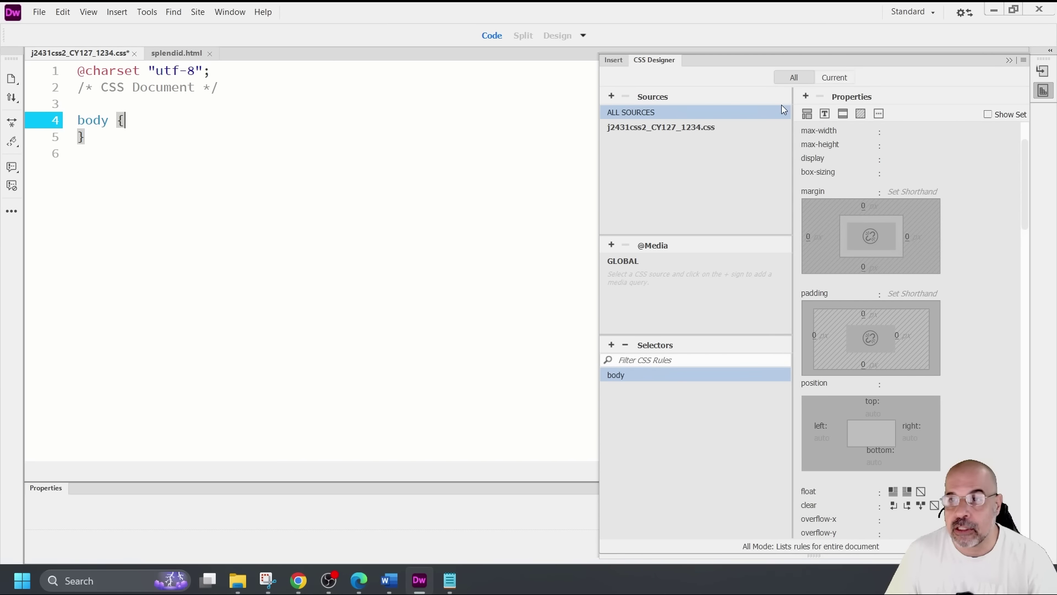
{"action": "left_click", "coordinate": [861, 114]}
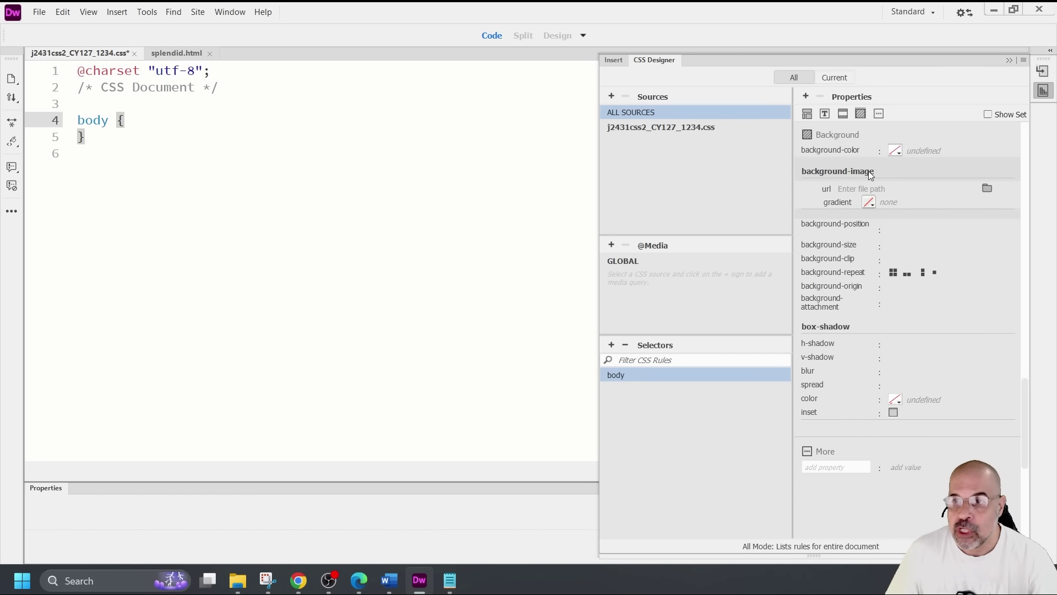
Set the body background image to j2431logo.png with background-repeat: no-repeat
{"action": "left_click", "coordinate": [987, 188]}
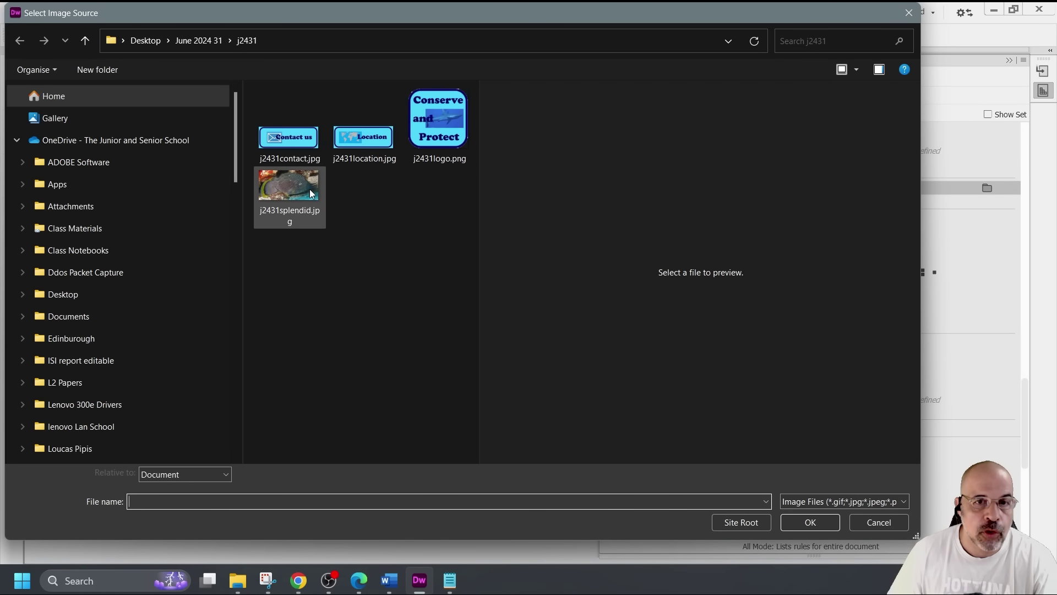
{"action": "left_click", "coordinate": [434, 126]}
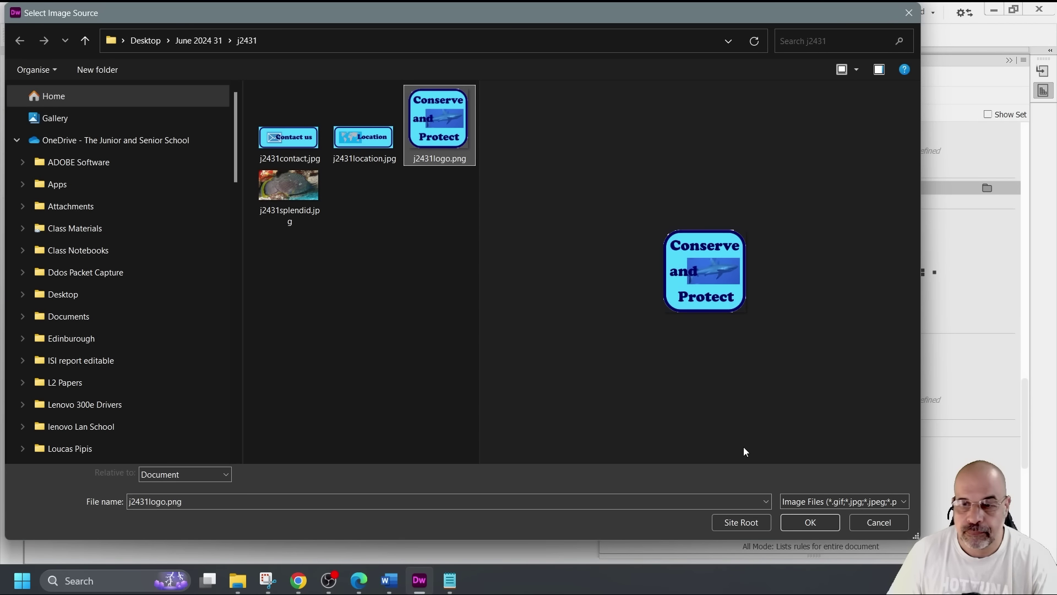
{"action": "left_click", "coordinate": [809, 523]}
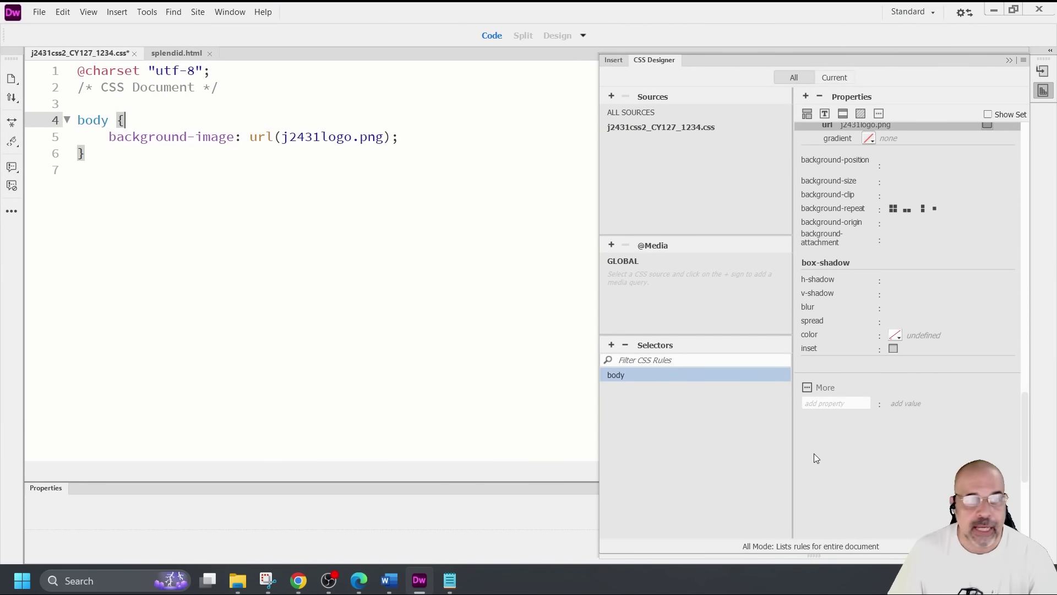
{"action": "left_click", "coordinate": [441, 142]}
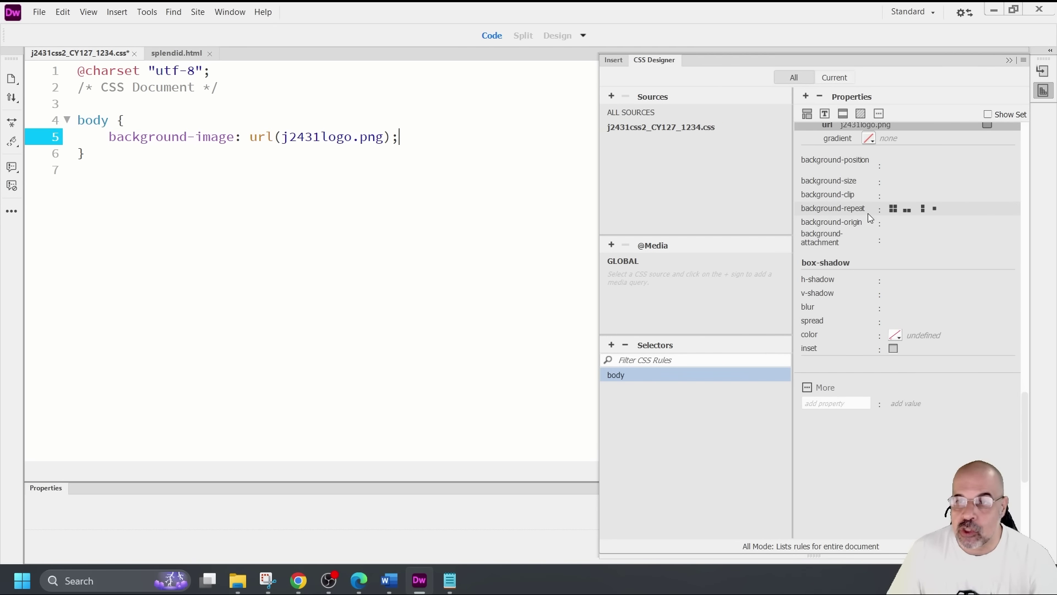
{"action": "left_click", "coordinate": [935, 210]}
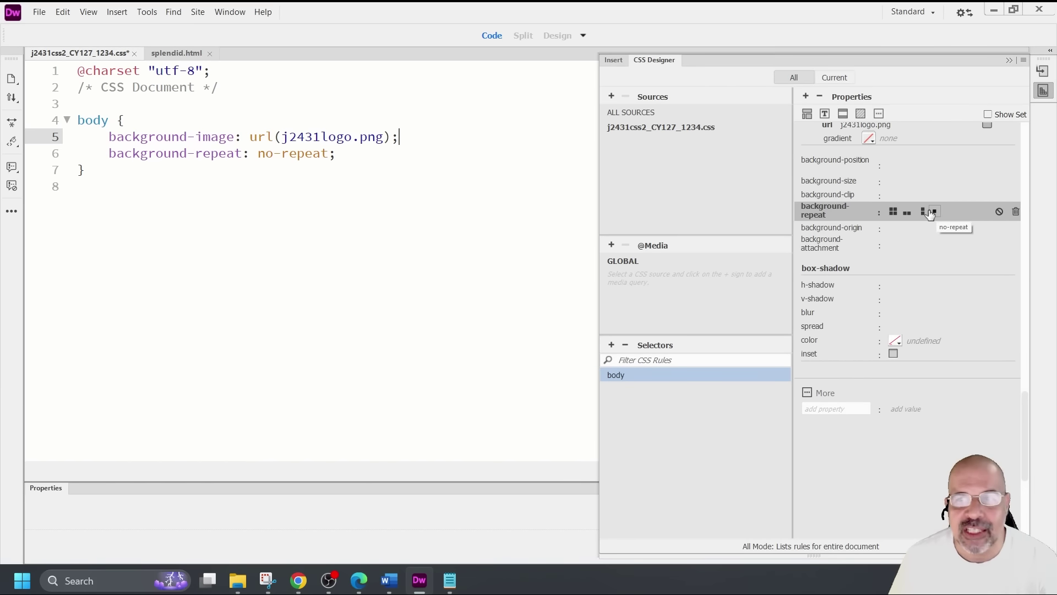
Save the j2431css2_ stylesheet
{"action": "left_click", "coordinate": [40, 13]}
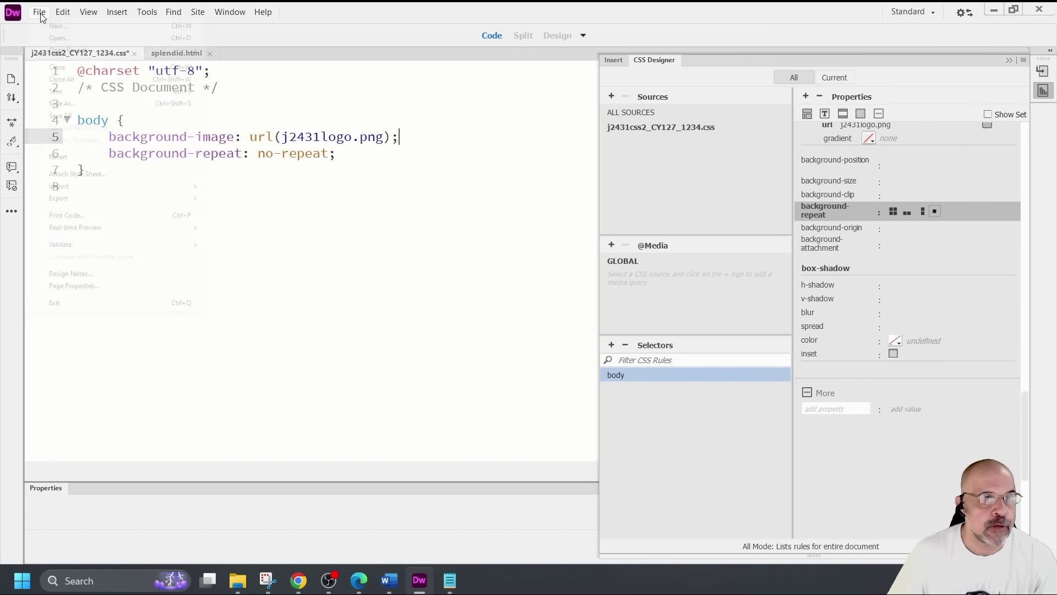
{"action": "left_click", "coordinate": [58, 89]}
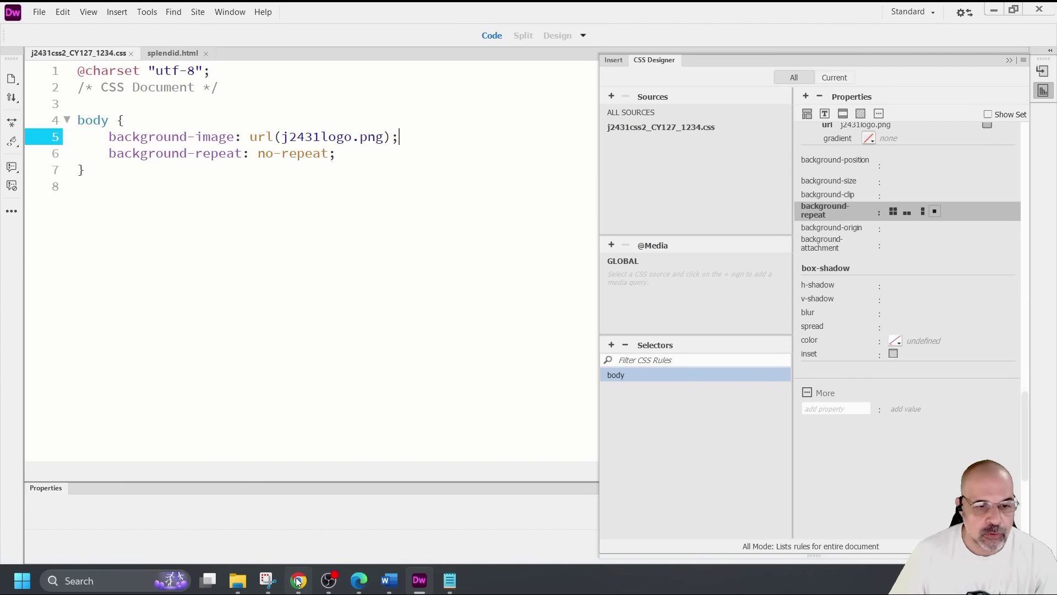
{"action": "left_click", "coordinate": [298, 581]}
Reload splendid.html in Chrome to check the logo background position
{"action": "left_click", "coordinate": [64, 46]}
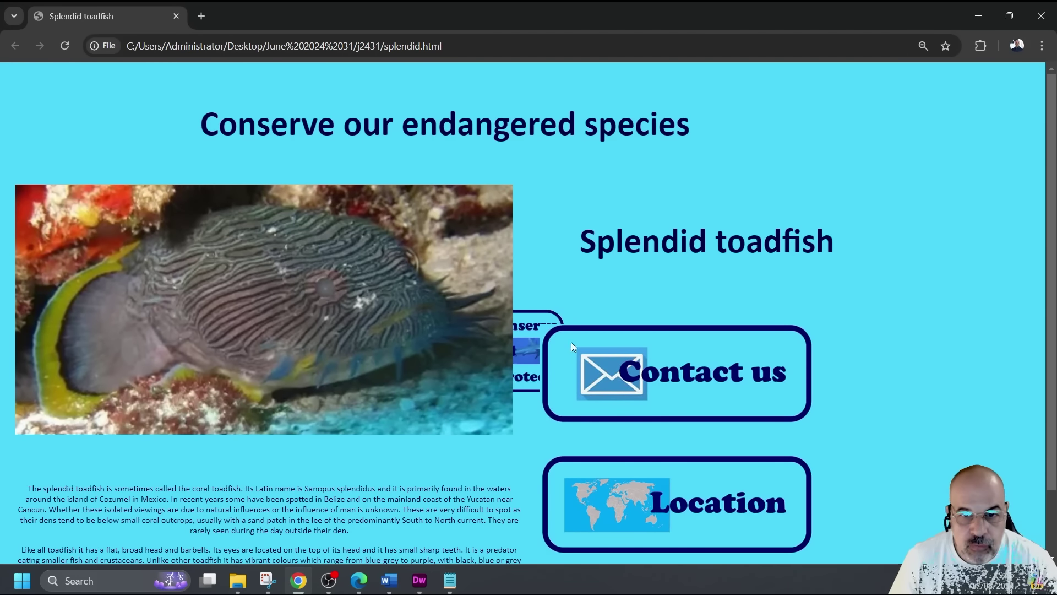
{"action": "left_click", "coordinate": [419, 580]}
{"action": "left_click", "coordinate": [139, 153]}
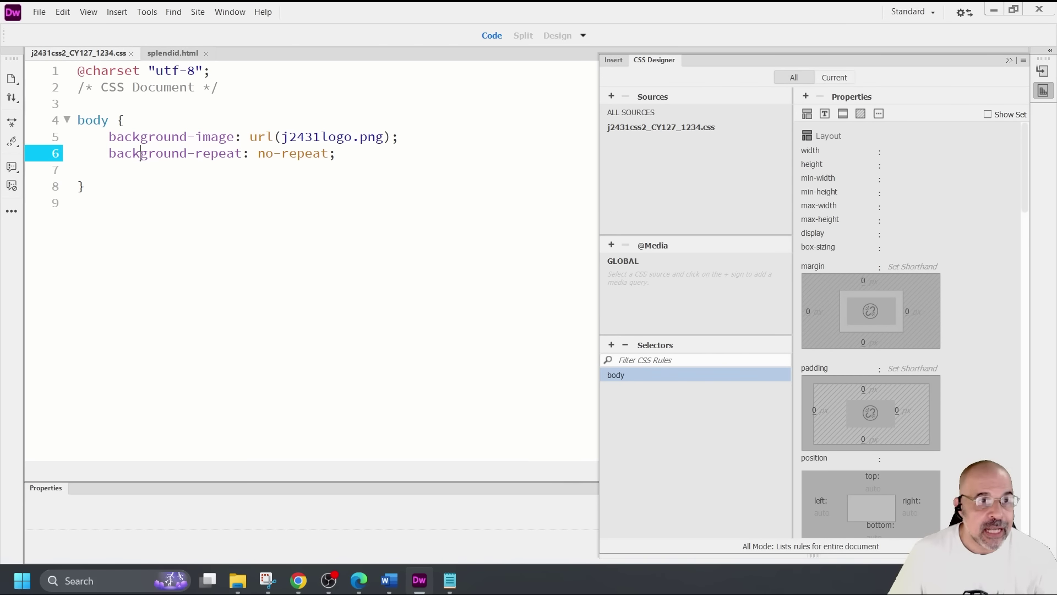
{"action": "left_click", "coordinate": [347, 157]}
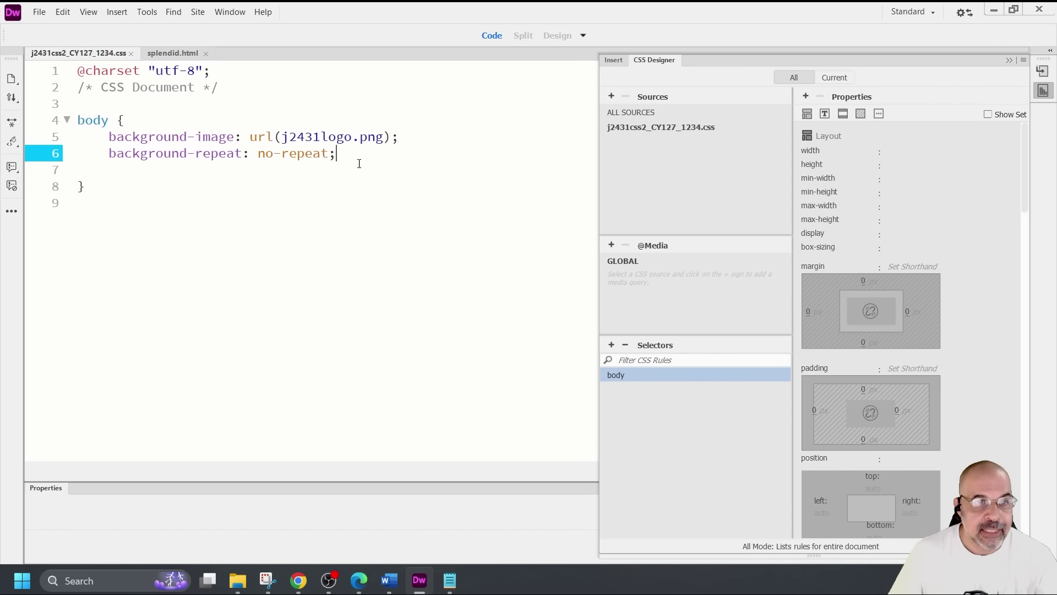
Set the body background's horizontal position to 100% and save the stylesheet
{"action": "left_click", "coordinate": [861, 114]}
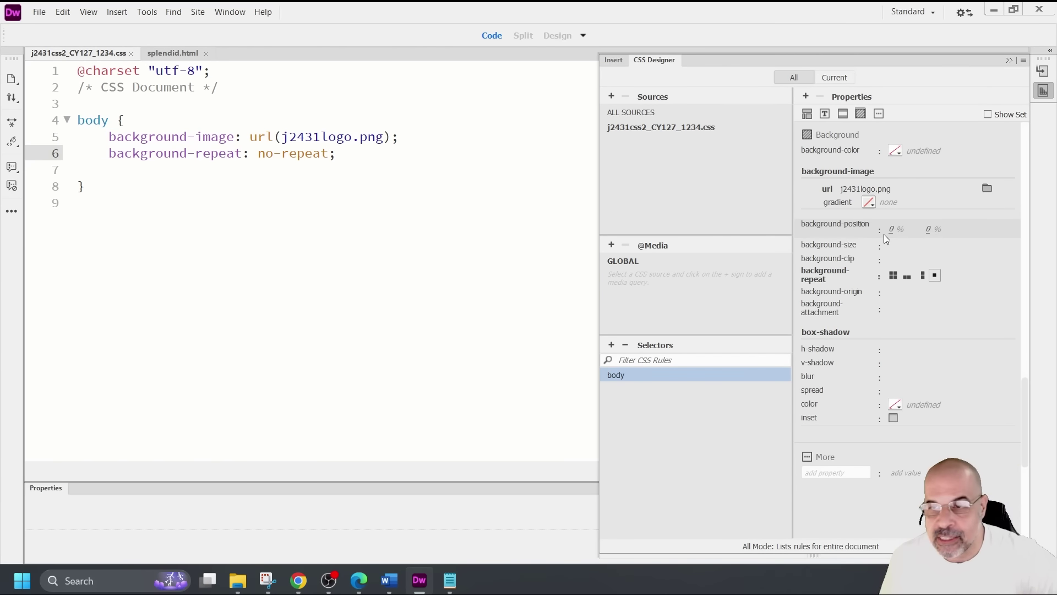
{"action": "left_click", "coordinate": [891, 233]}
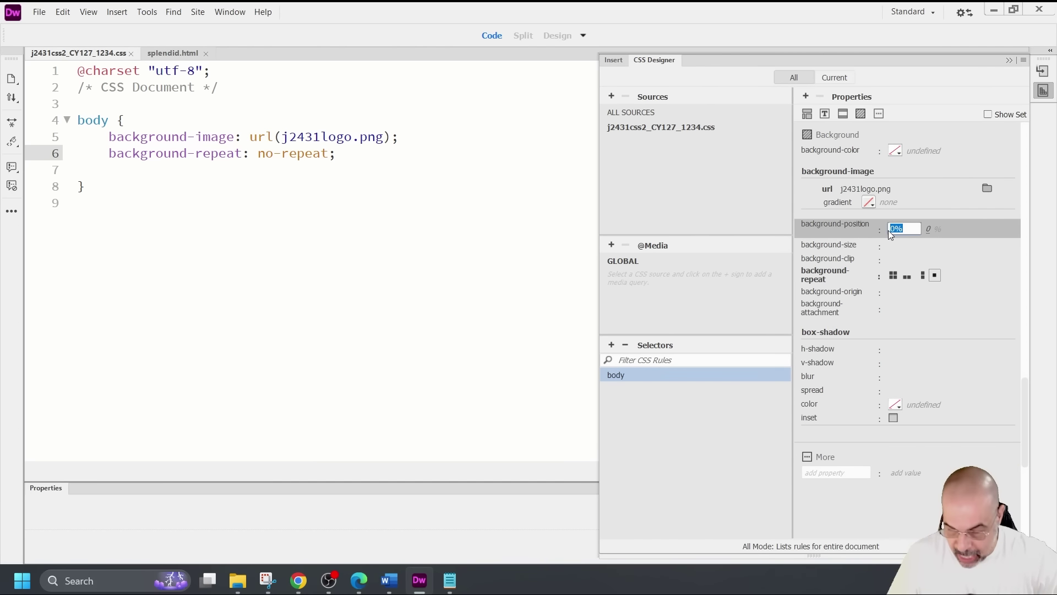
{"action": "key", "text": "Left"}
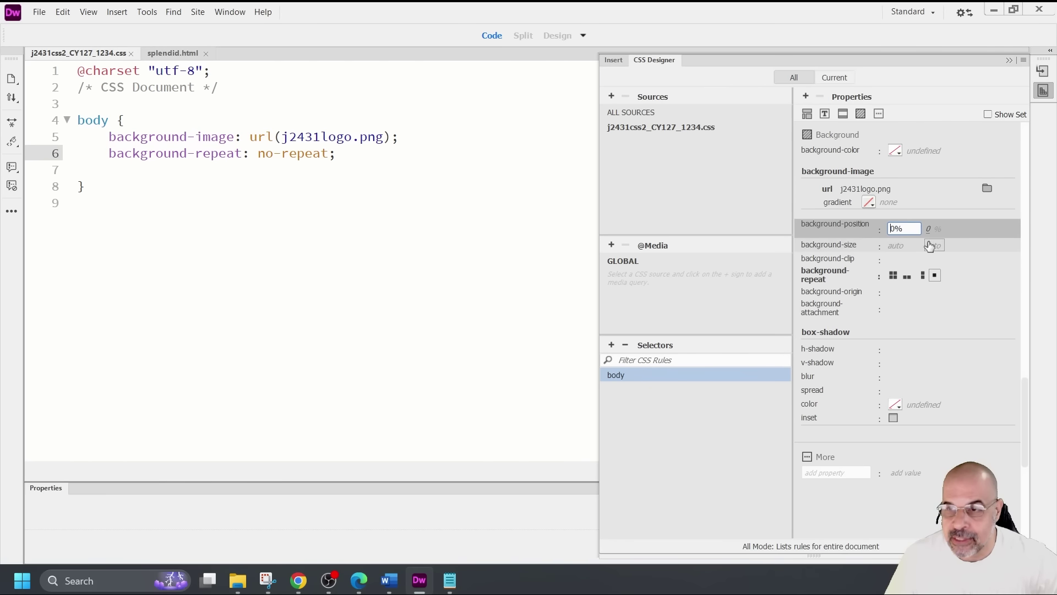
{"action": "type", "text": "100"}
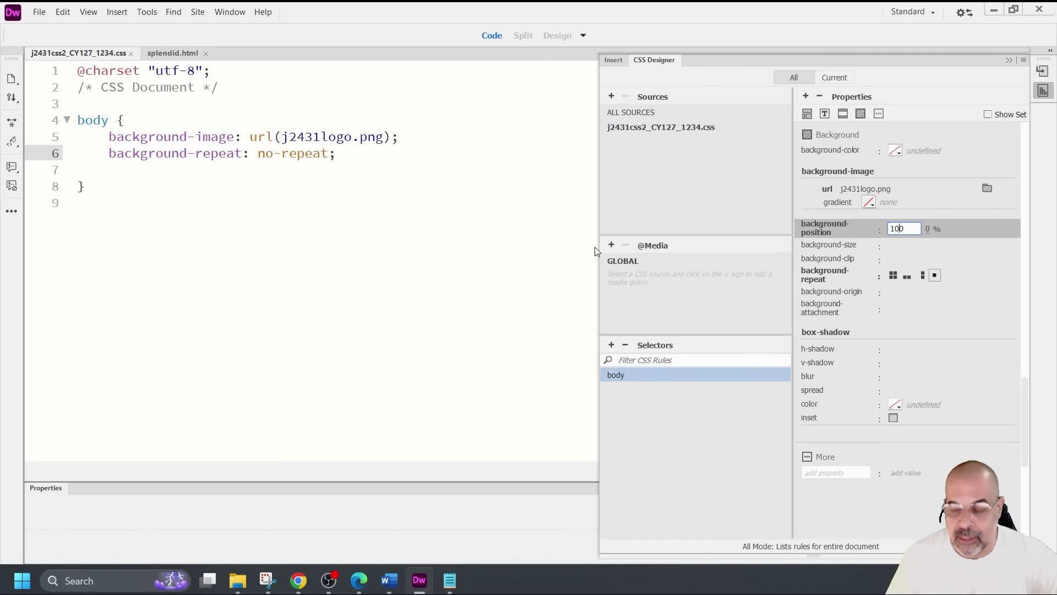
{"action": "key", "text": "Return"}
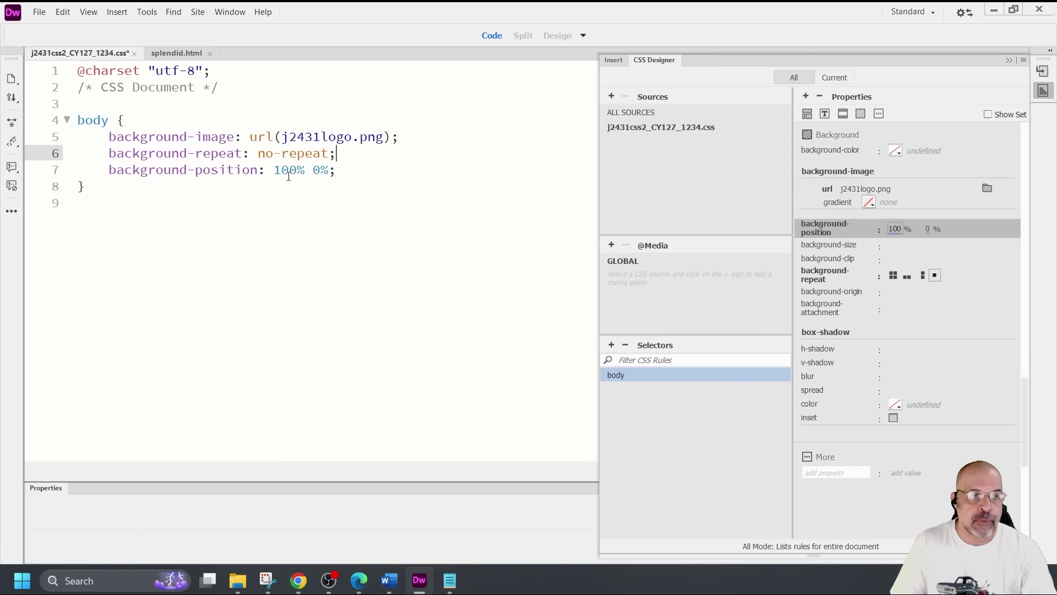
{"action": "key", "text": "ctrl+s"}
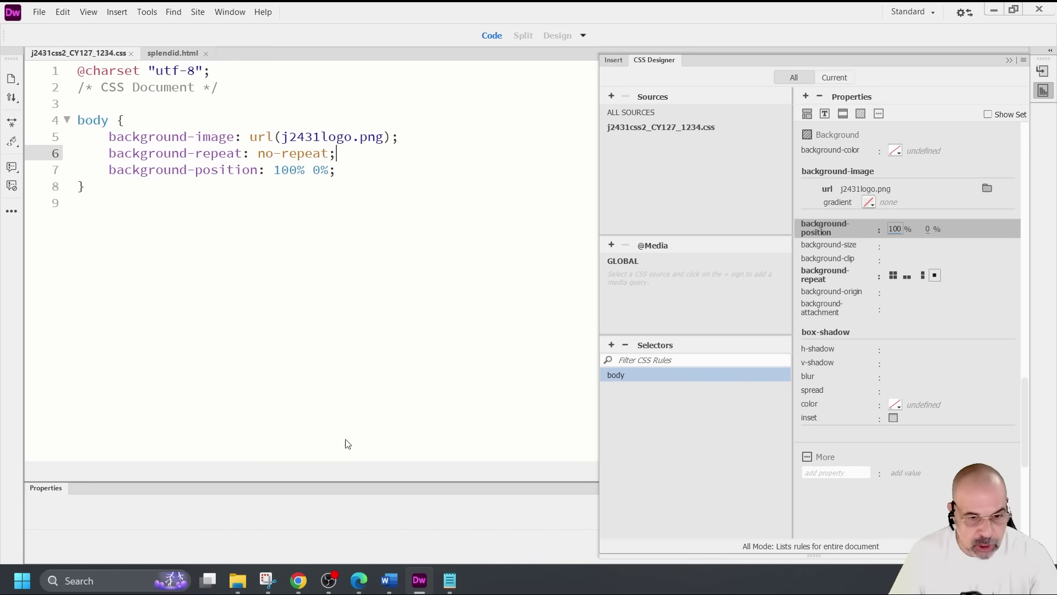
View the updated Splendid toadfish page in Chrome
{"action": "left_click", "coordinate": [299, 580]}
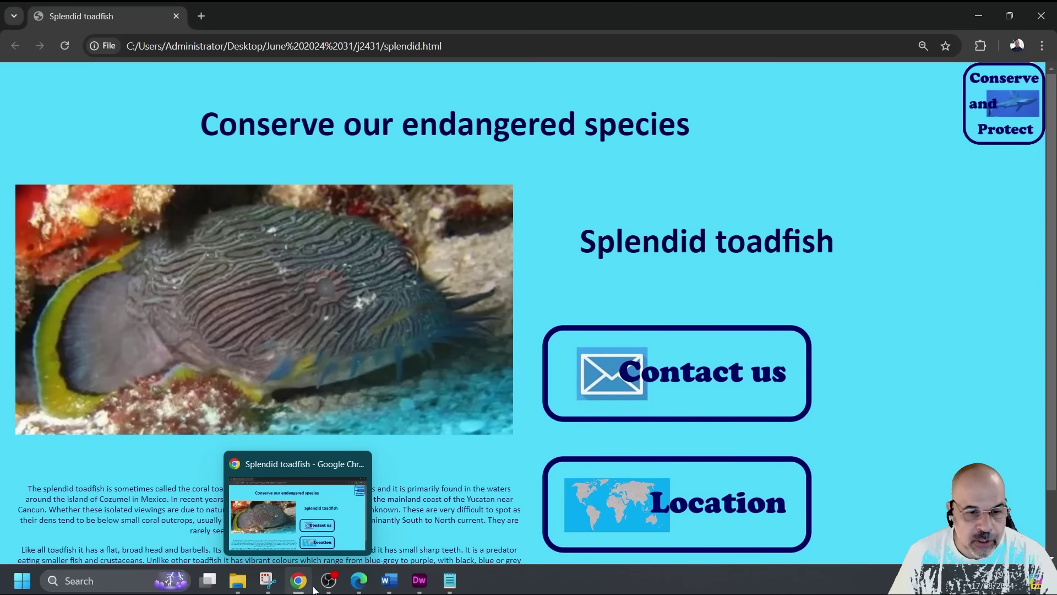
{"action": "mouse_move", "coordinate": [302, 582]}
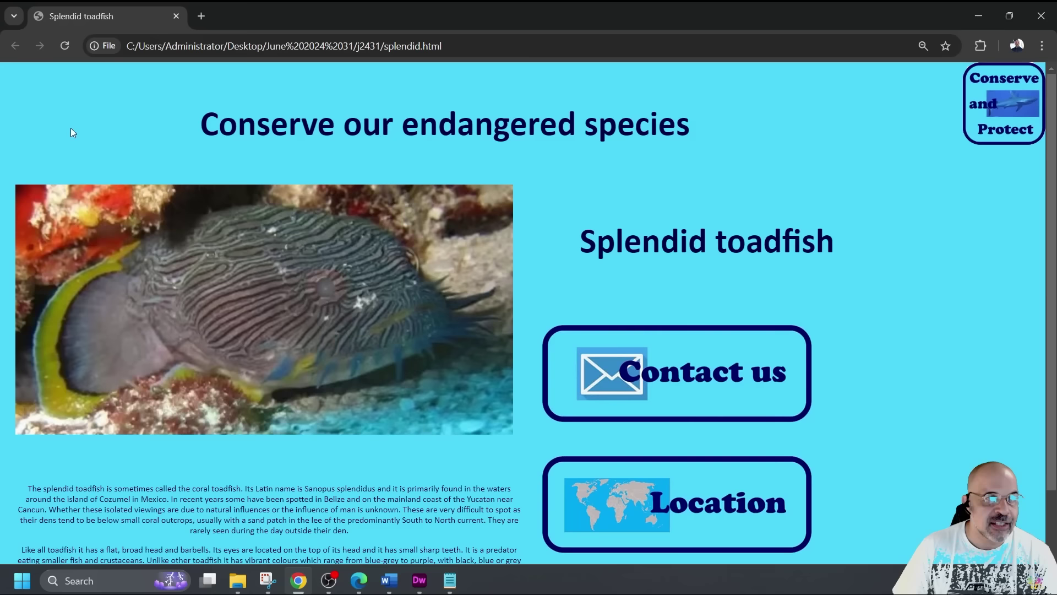
{"action": "mouse_move", "coordinate": [25, 74]}
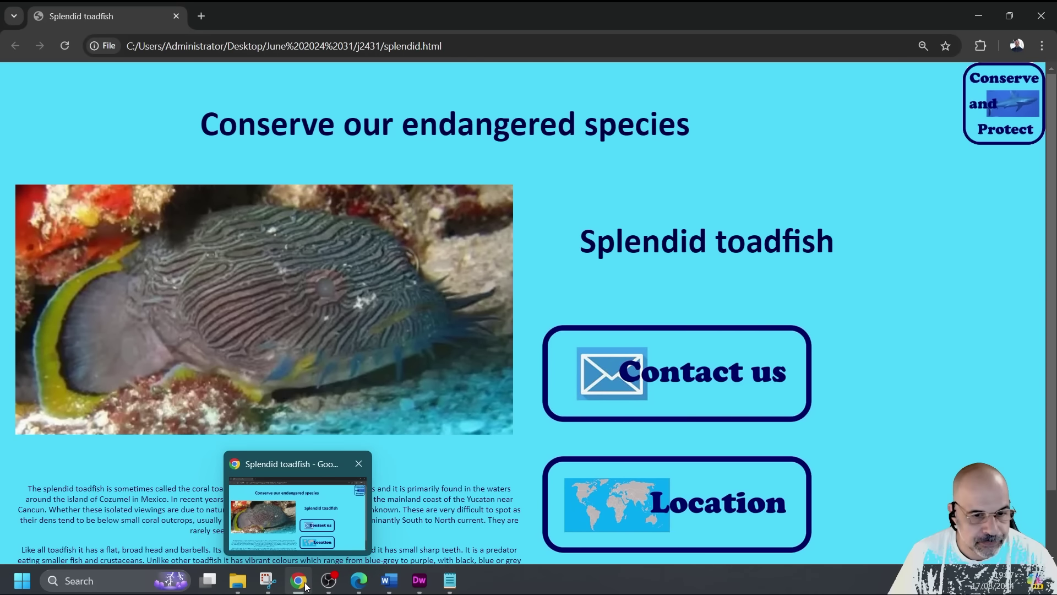
Change the logo's background-position to 0% 0%, save, and reload the toadfish page
{"action": "left_click", "coordinate": [420, 581]}
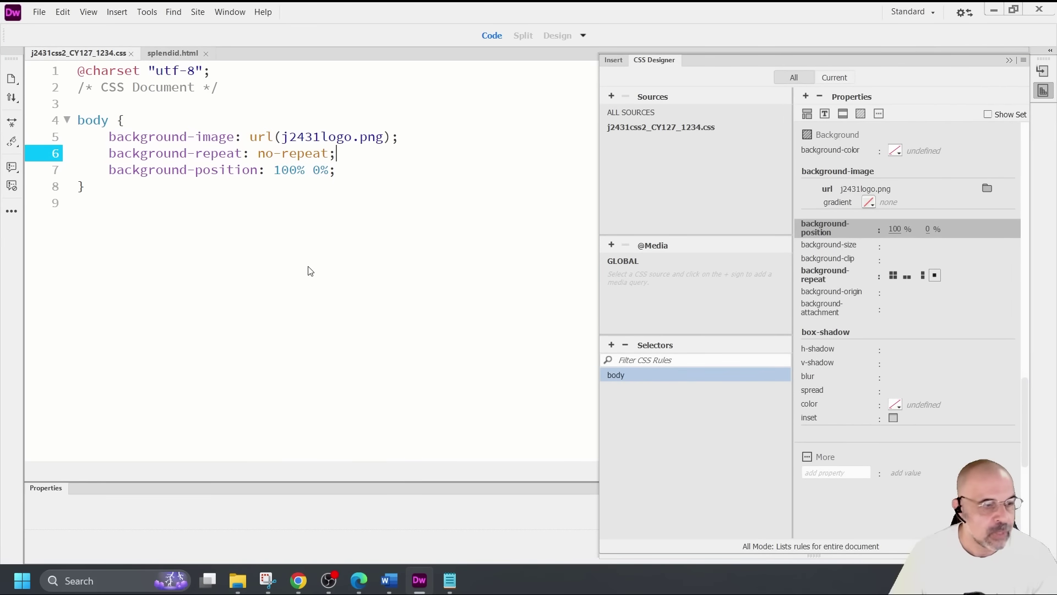
{"action": "left_click", "coordinate": [148, 224]}
{"action": "left_click", "coordinate": [281, 170]}
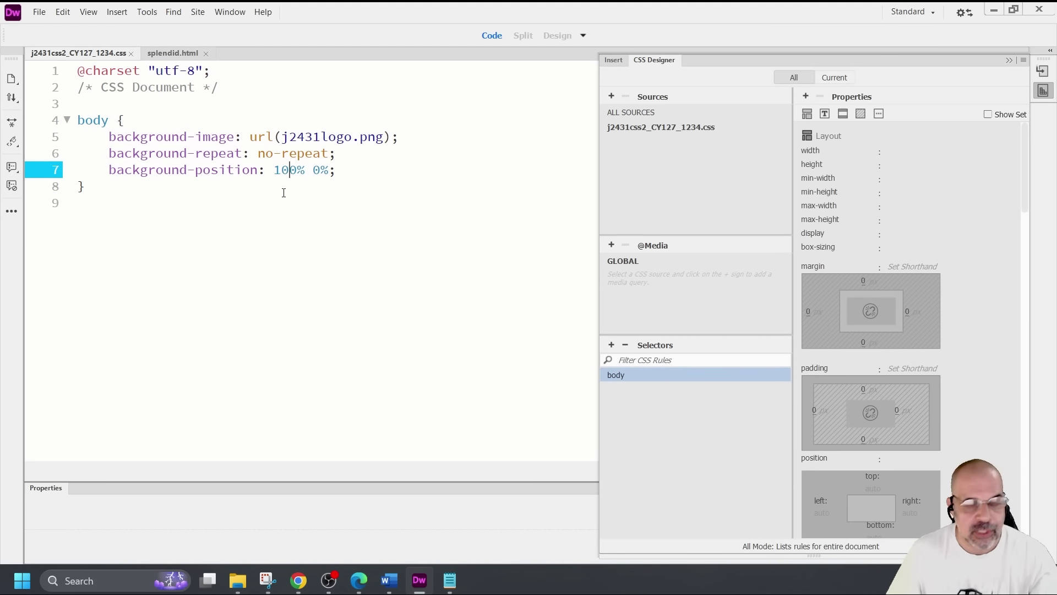
{"action": "key", "text": "Delete"}
{"action": "key", "text": "BackSpace"}
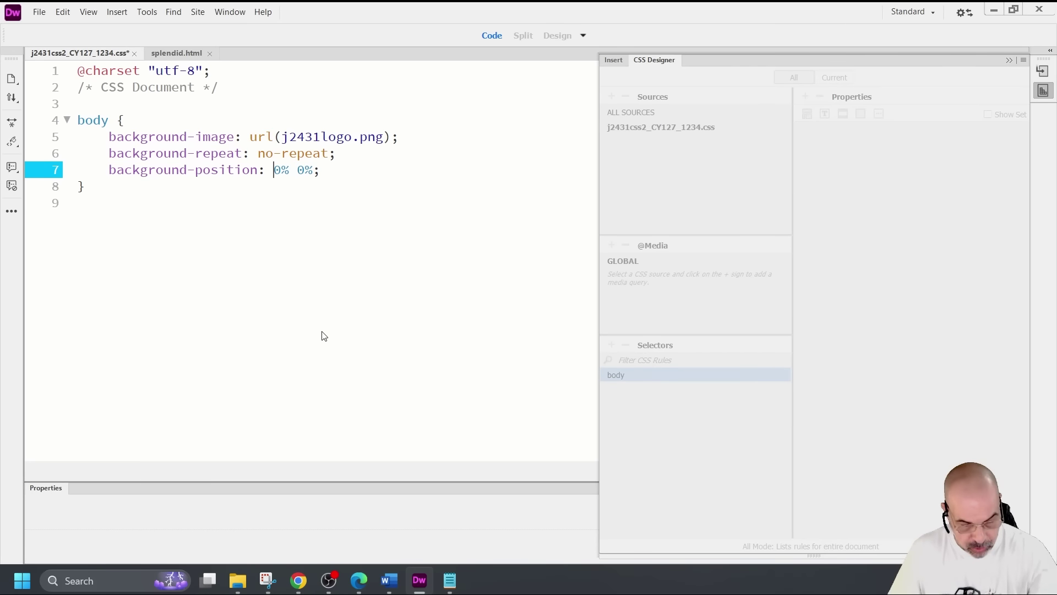
{"action": "left_click", "coordinate": [304, 584]}
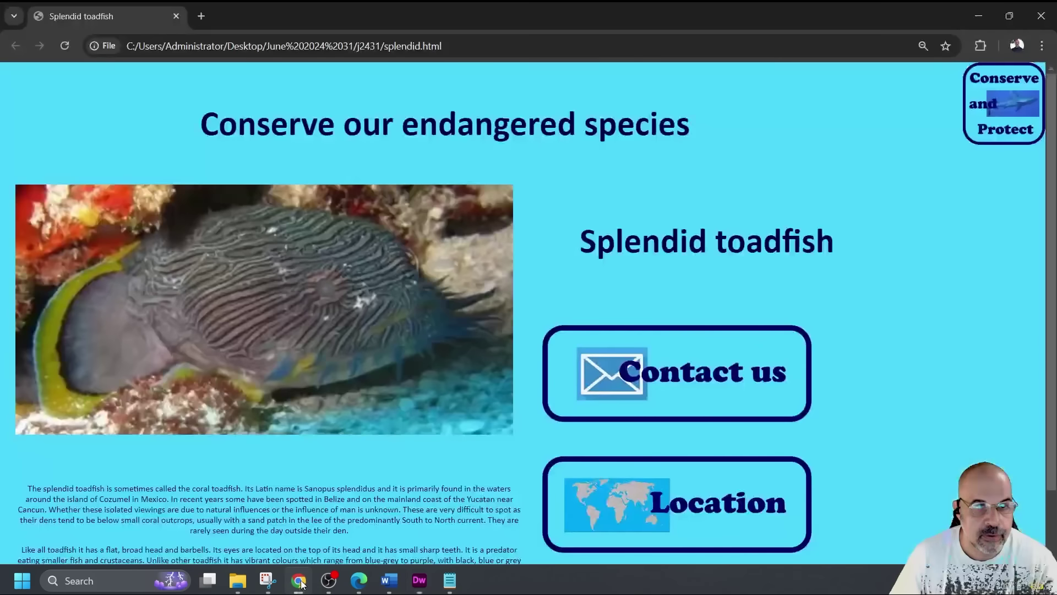
{"action": "left_click", "coordinate": [64, 47]}
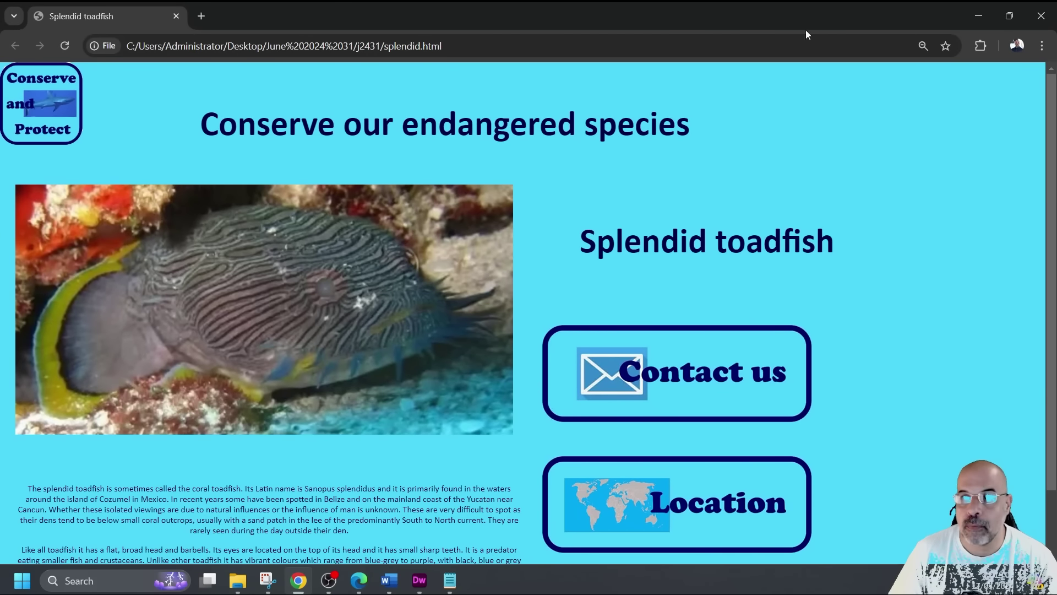
Change the background-position to 30% 0%, save, and check the logo in Chrome
{"action": "left_click", "coordinate": [1009, 15]}
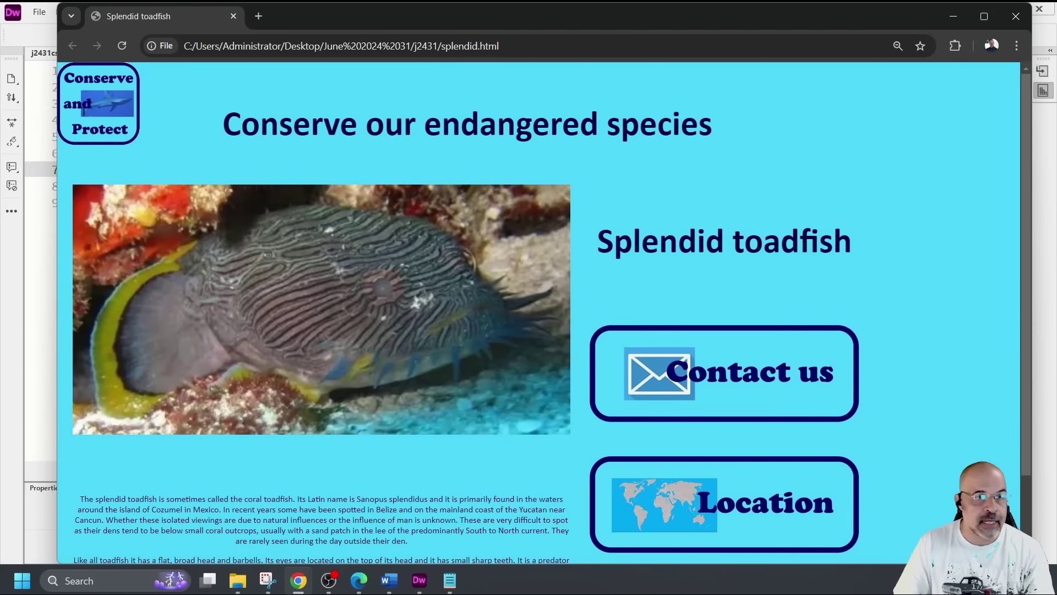
{"action": "left_click", "coordinate": [38, 325]}
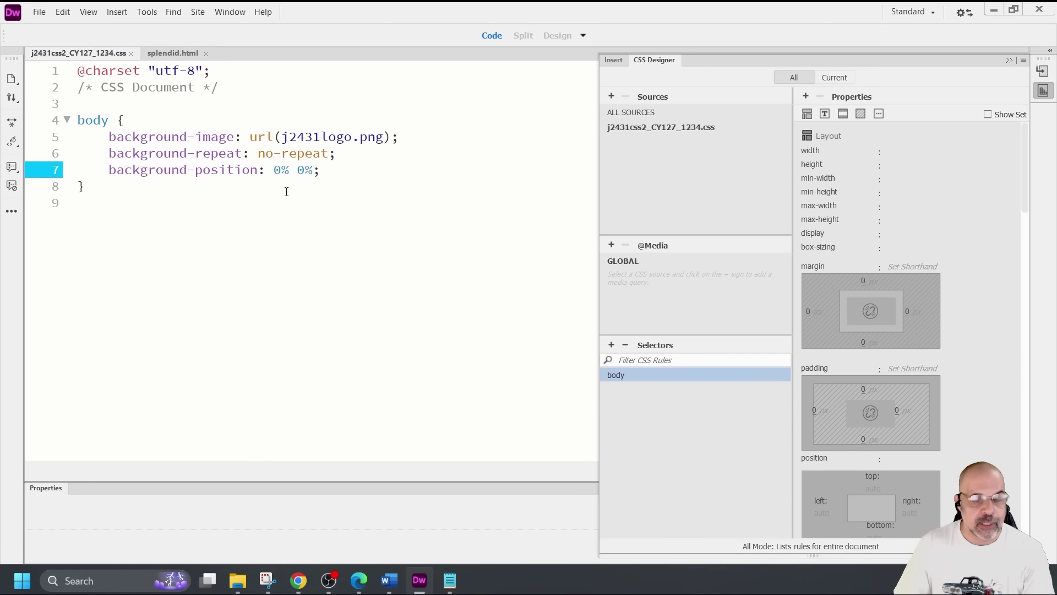
{"action": "type", "text": "30"}
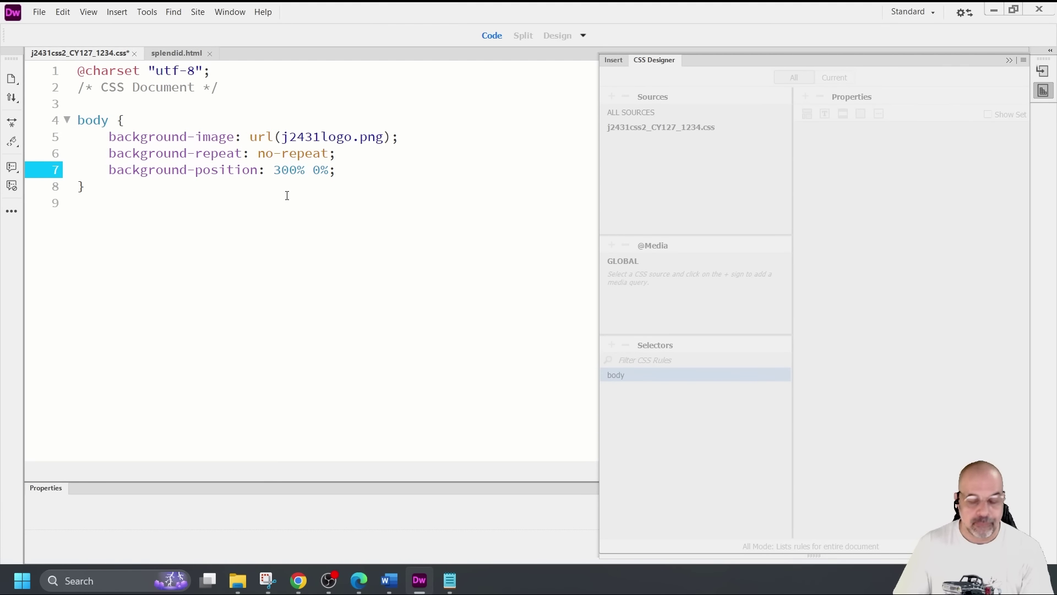
{"action": "key", "text": "Delete"}
{"action": "key", "text": "ctrl+s"}
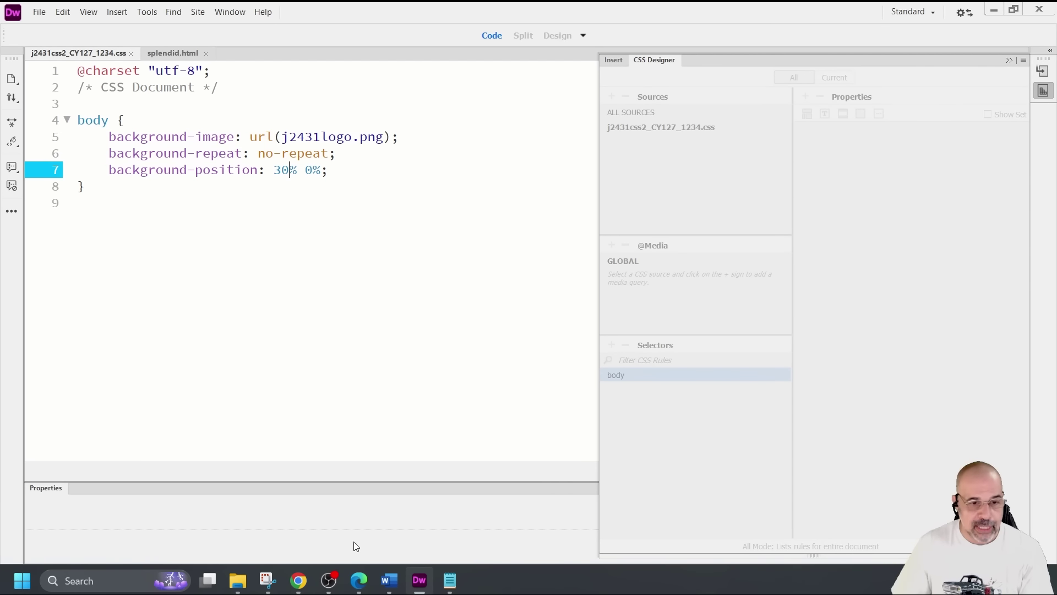
{"action": "left_click", "coordinate": [298, 580]}
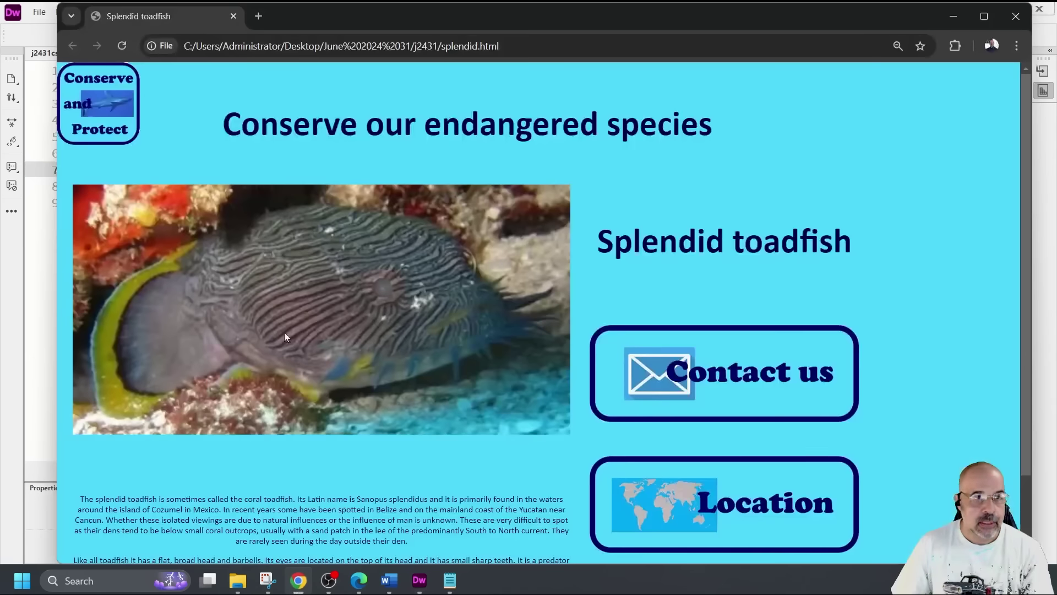
{"action": "left_click", "coordinate": [122, 46]}
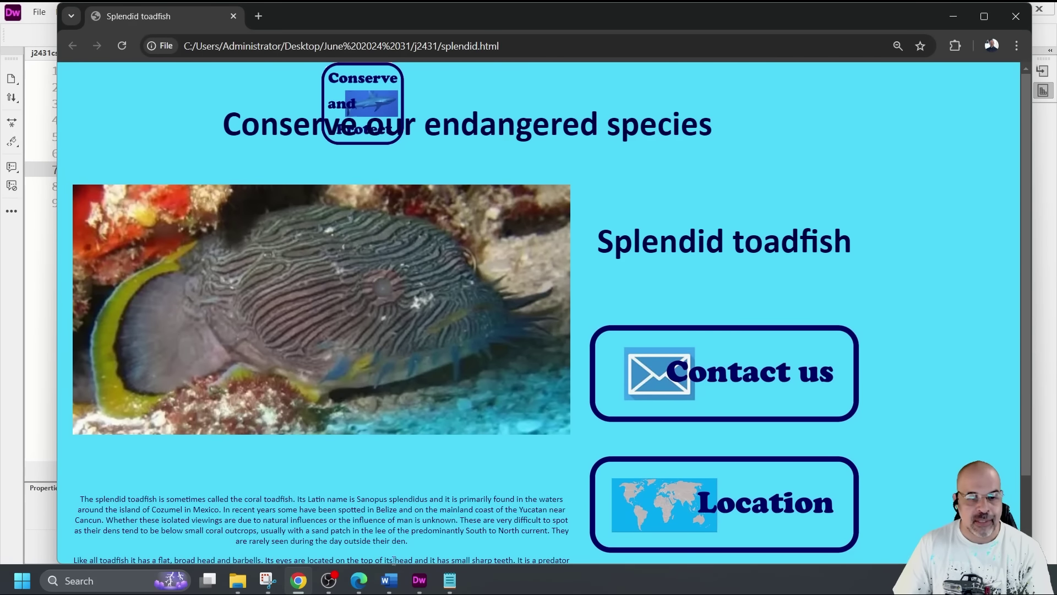
Change the background-position to 0% 30%, save, and review the logo's placement in Chrome
{"action": "left_click", "coordinate": [419, 580]}
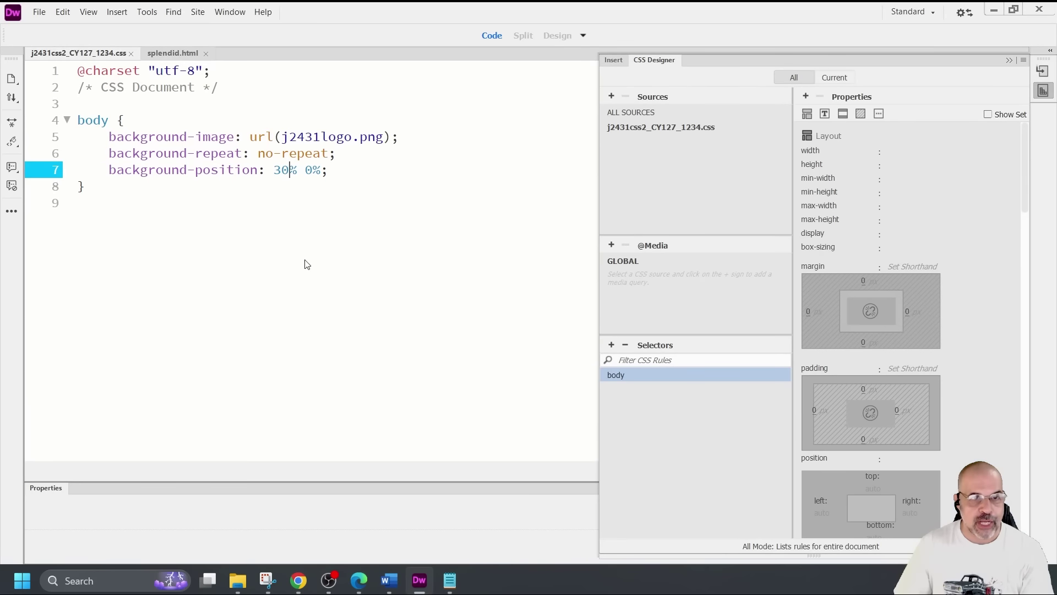
{"action": "left_click", "coordinate": [283, 172]}
{"action": "key", "text": "BackSpace"}
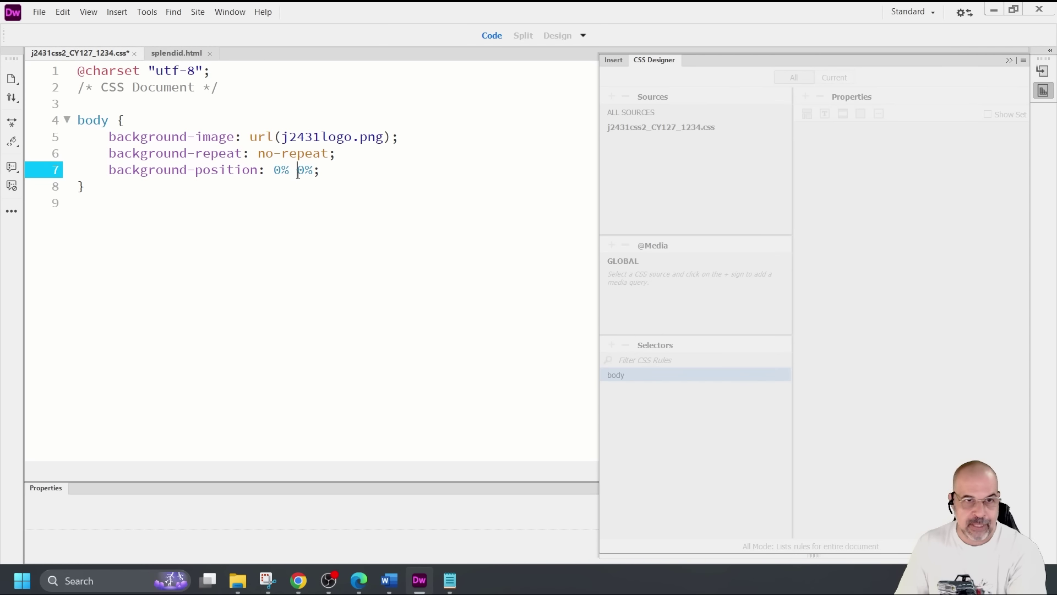
{"action": "type", "text": "3"}
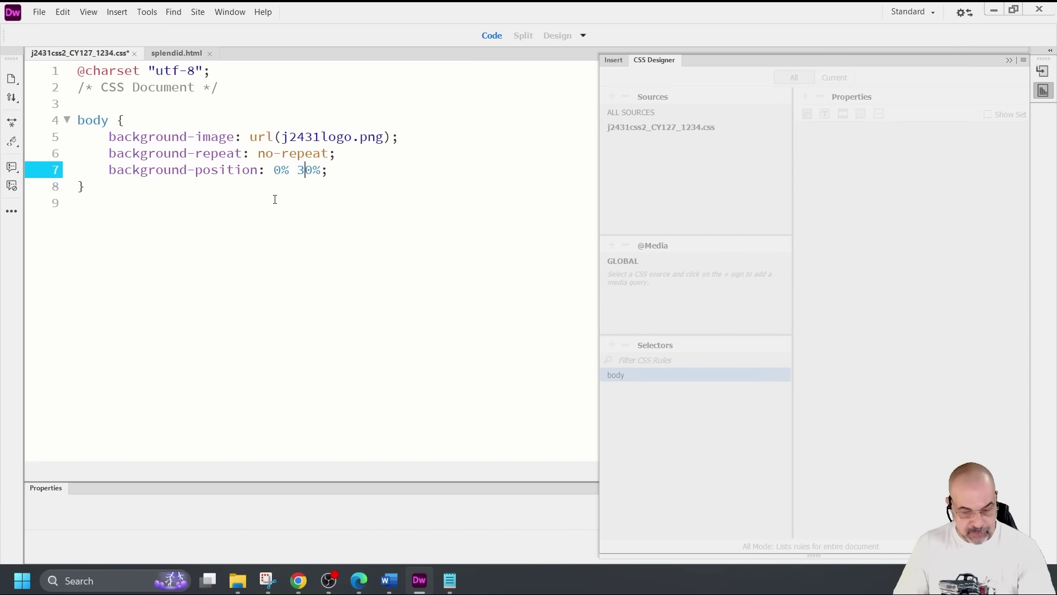
{"action": "key", "text": "ctrl+s"}
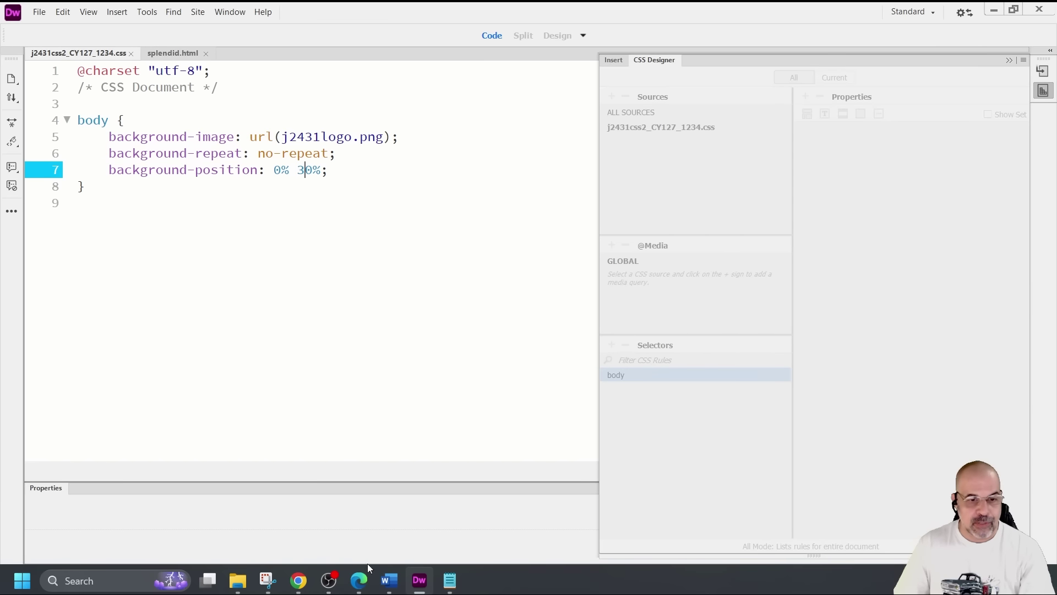
{"action": "left_click", "coordinate": [299, 580]}
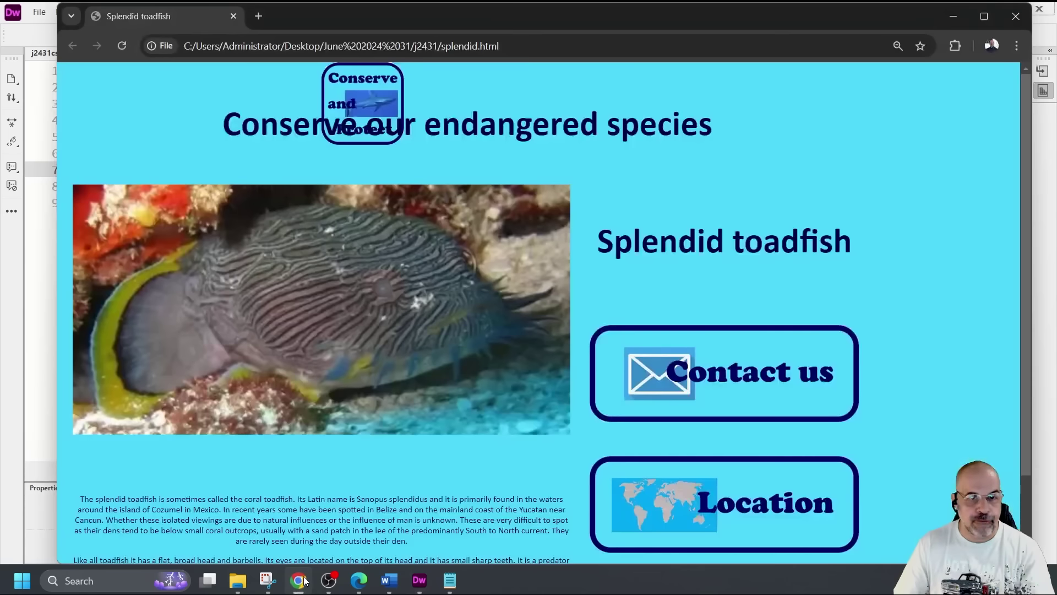
{"action": "left_click", "coordinate": [123, 45]}
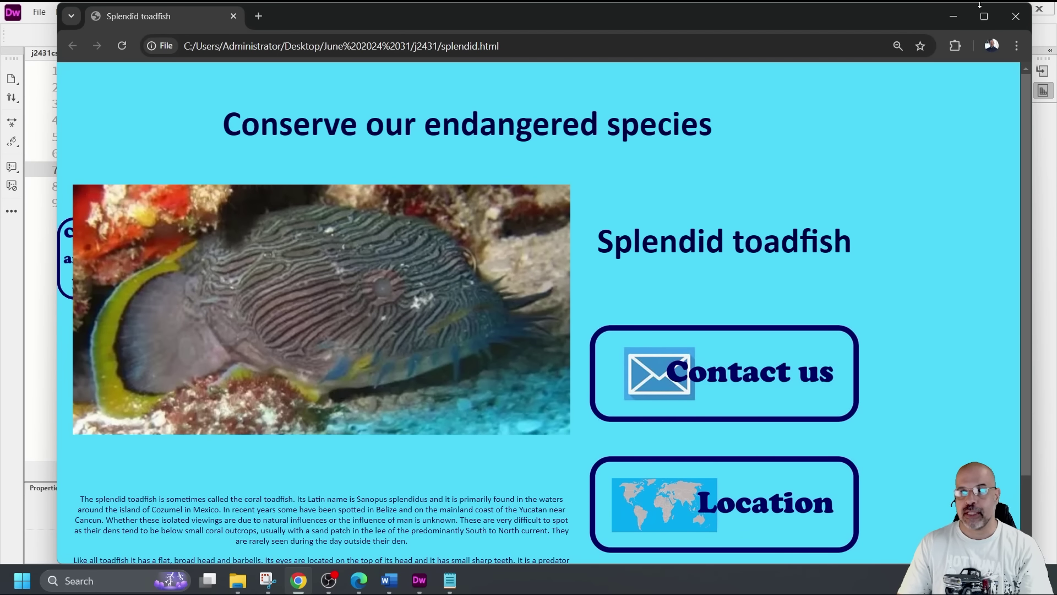
{"action": "left_click", "coordinate": [954, 16]}
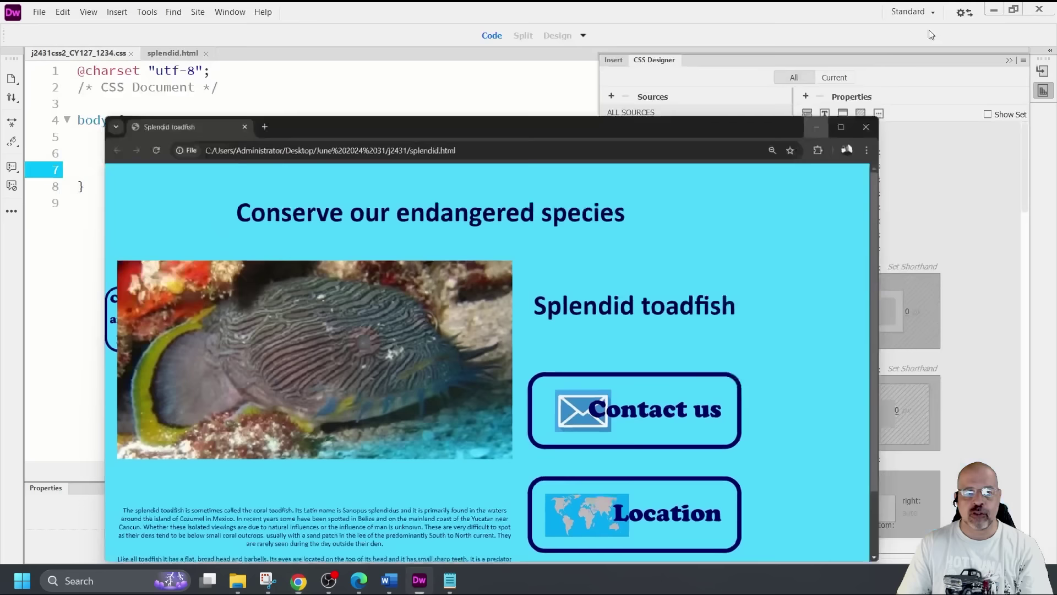
Reset the background-position to 0% 0% and add a new line after the body rule
{"action": "key", "text": "BackSpace"}
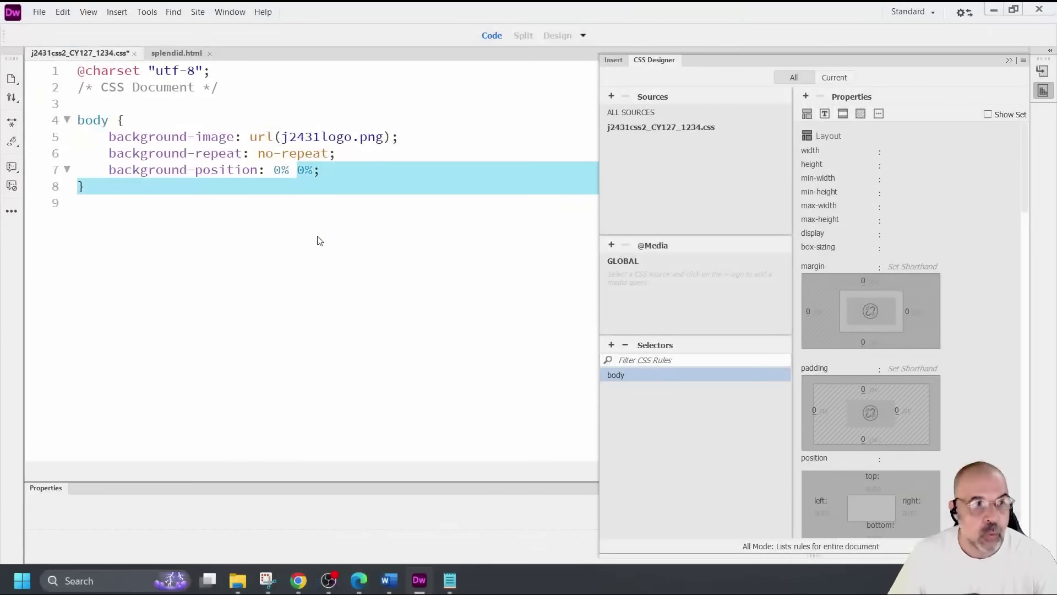
{"action": "key", "text": "Return"}
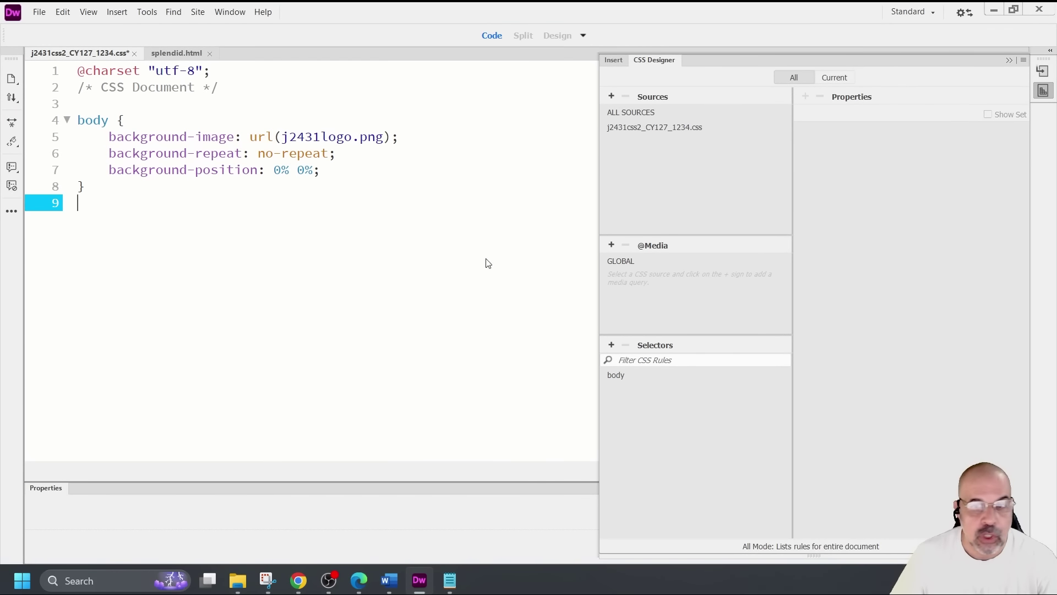
Add a new 'table' selector in CSS Designer
{"action": "left_click", "coordinate": [611, 345]}
{"action": "type", "text": "t"}
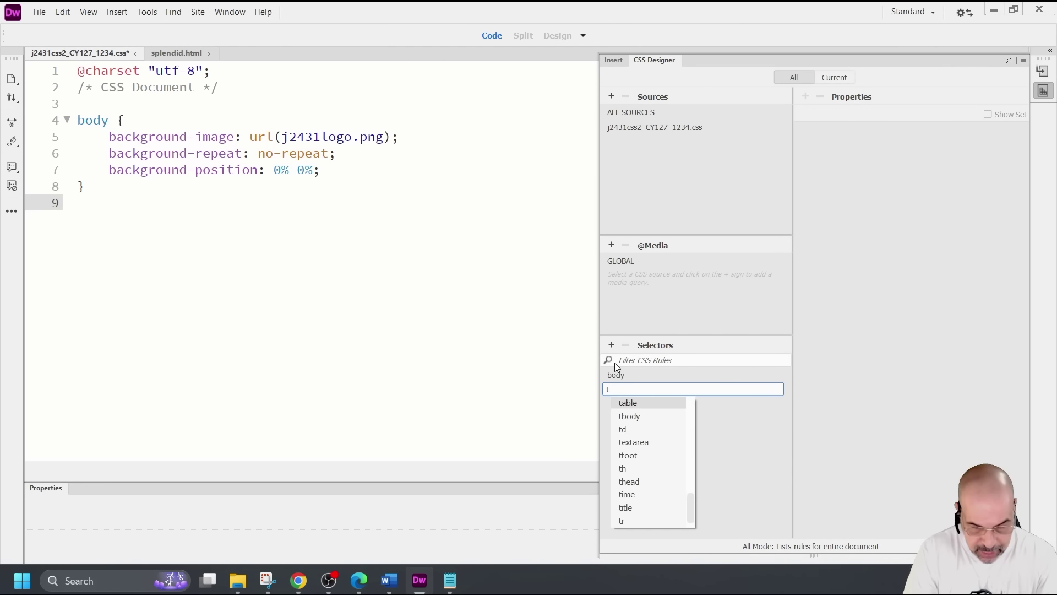
{"action": "type", "text": "able"}
{"action": "key", "text": "Return"}
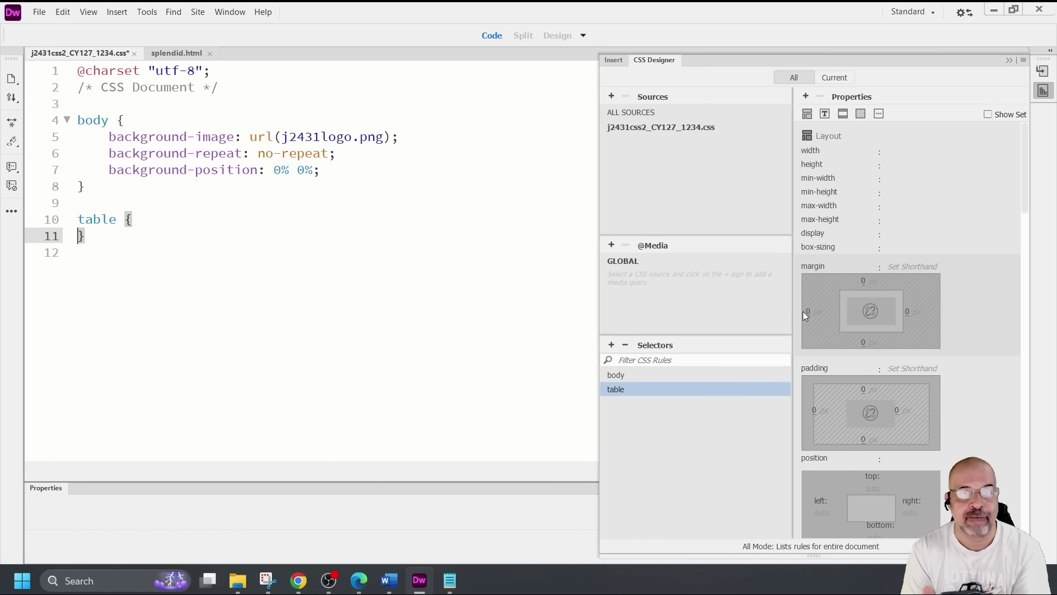
Highlight the table's 85% browser-window width requirement in the task PDF
{"action": "left_click", "coordinate": [359, 580]}
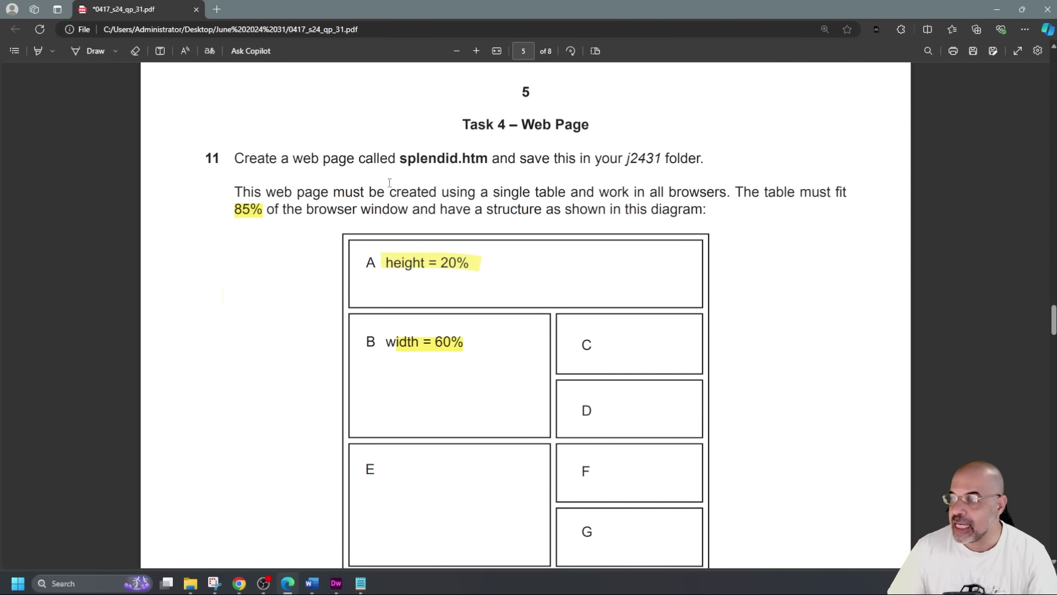
{"action": "double_click", "coordinate": [233, 209]}
{"action": "left_click_drag", "start_coordinate": [262, 212], "coordinate": [401, 219]}
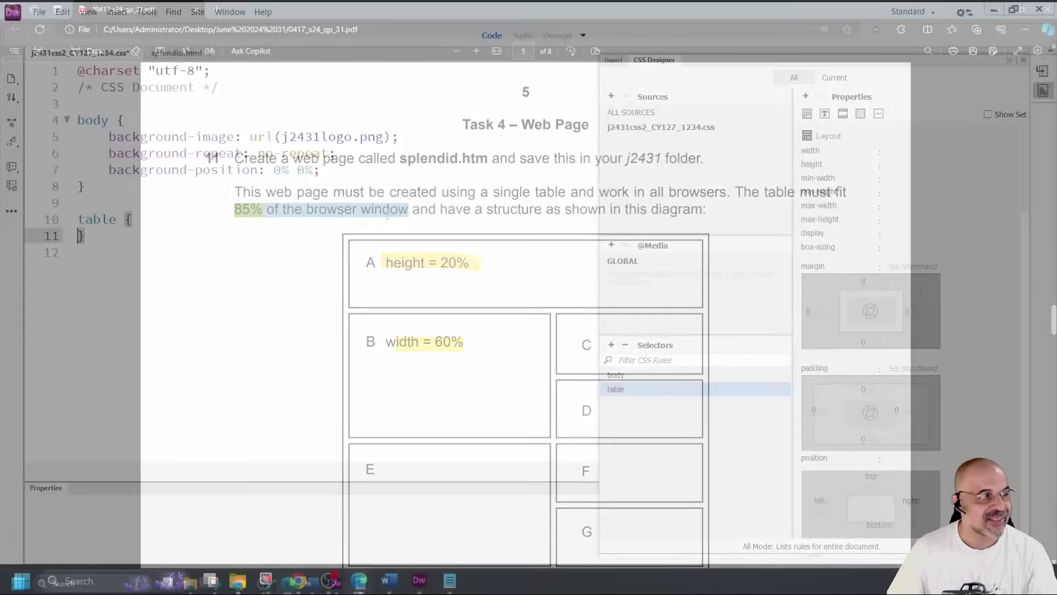